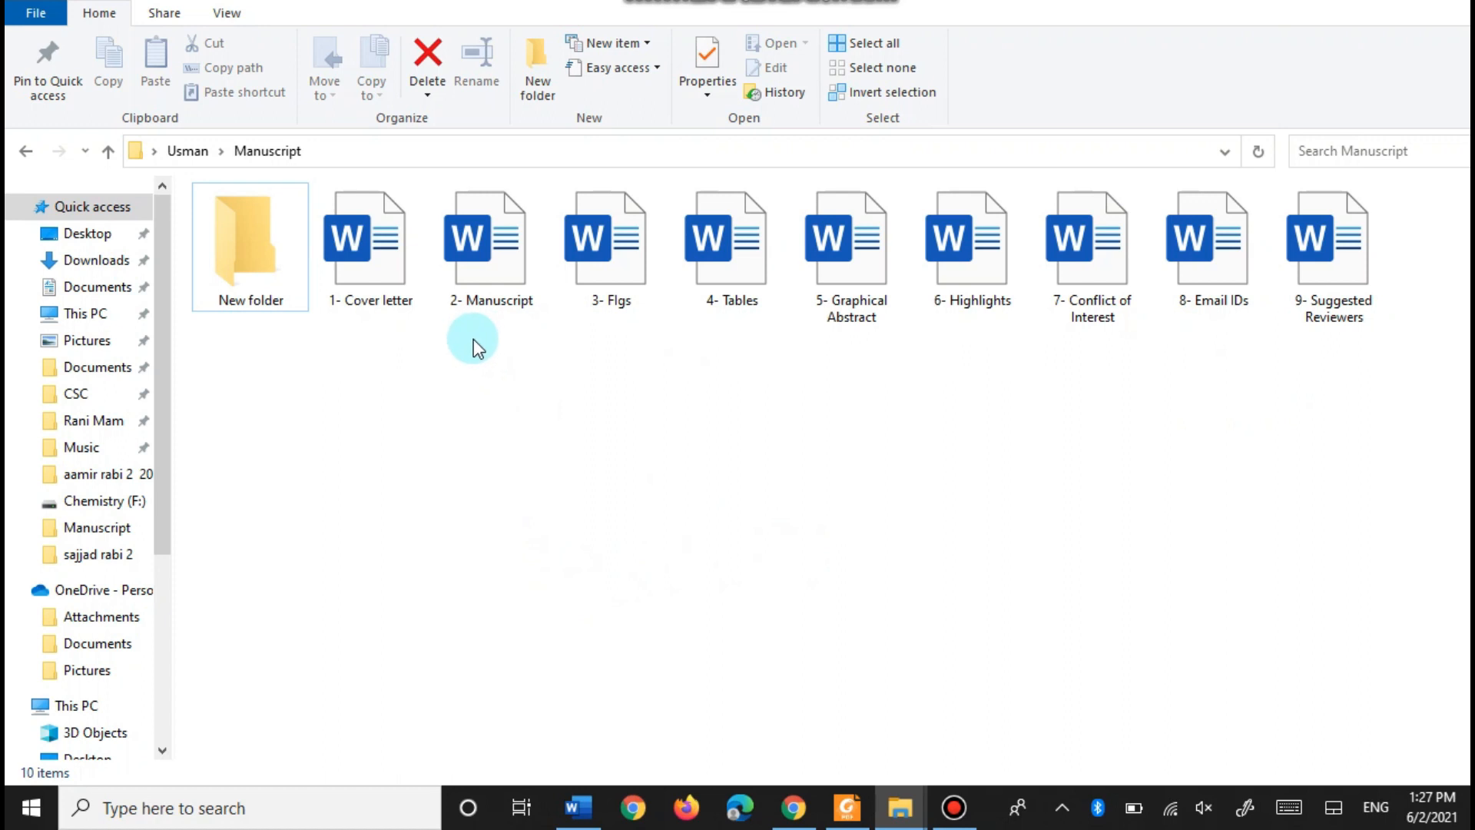
- Bring the bioethanol-from-fruit-and-vegetable-wastes manuscript to the front in Word
click(583, 819)
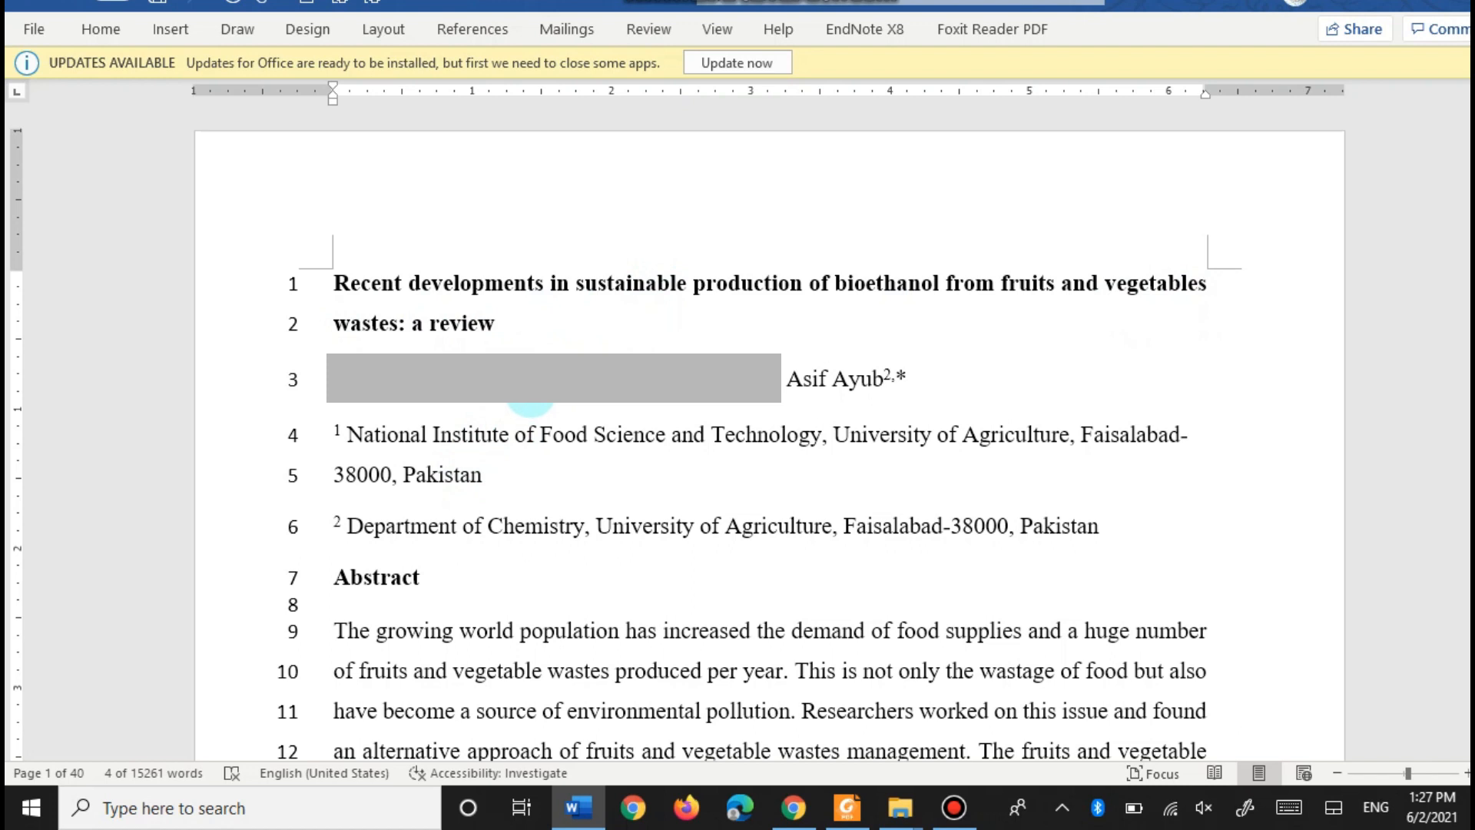
- Switch to Chrome's Google search results for 'journal finder'
click(794, 808)
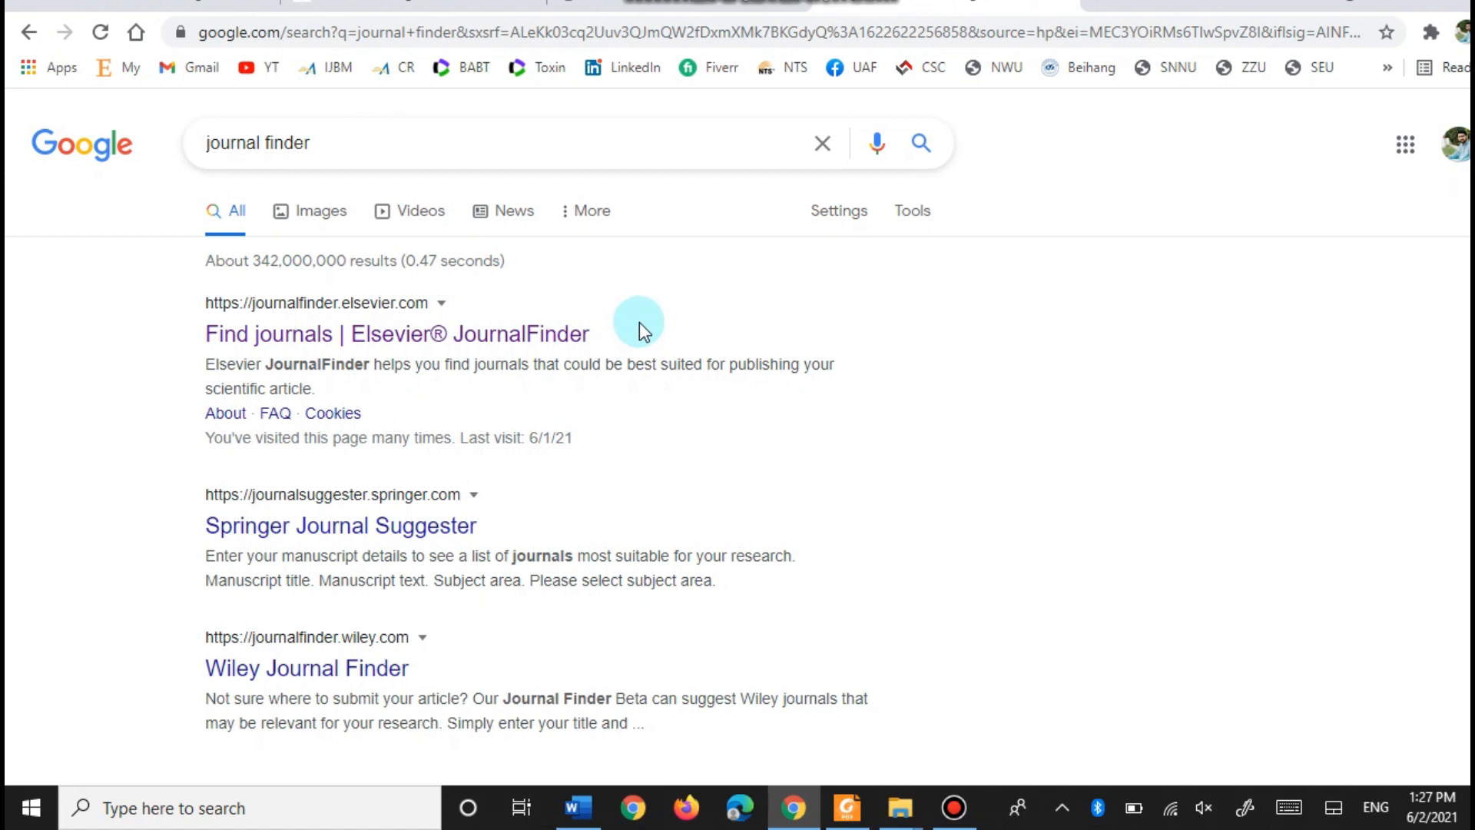
- Open the 'Find journals | Elsevier JournalFinder' result and bring its empty paper title form into view
click(315, 338)
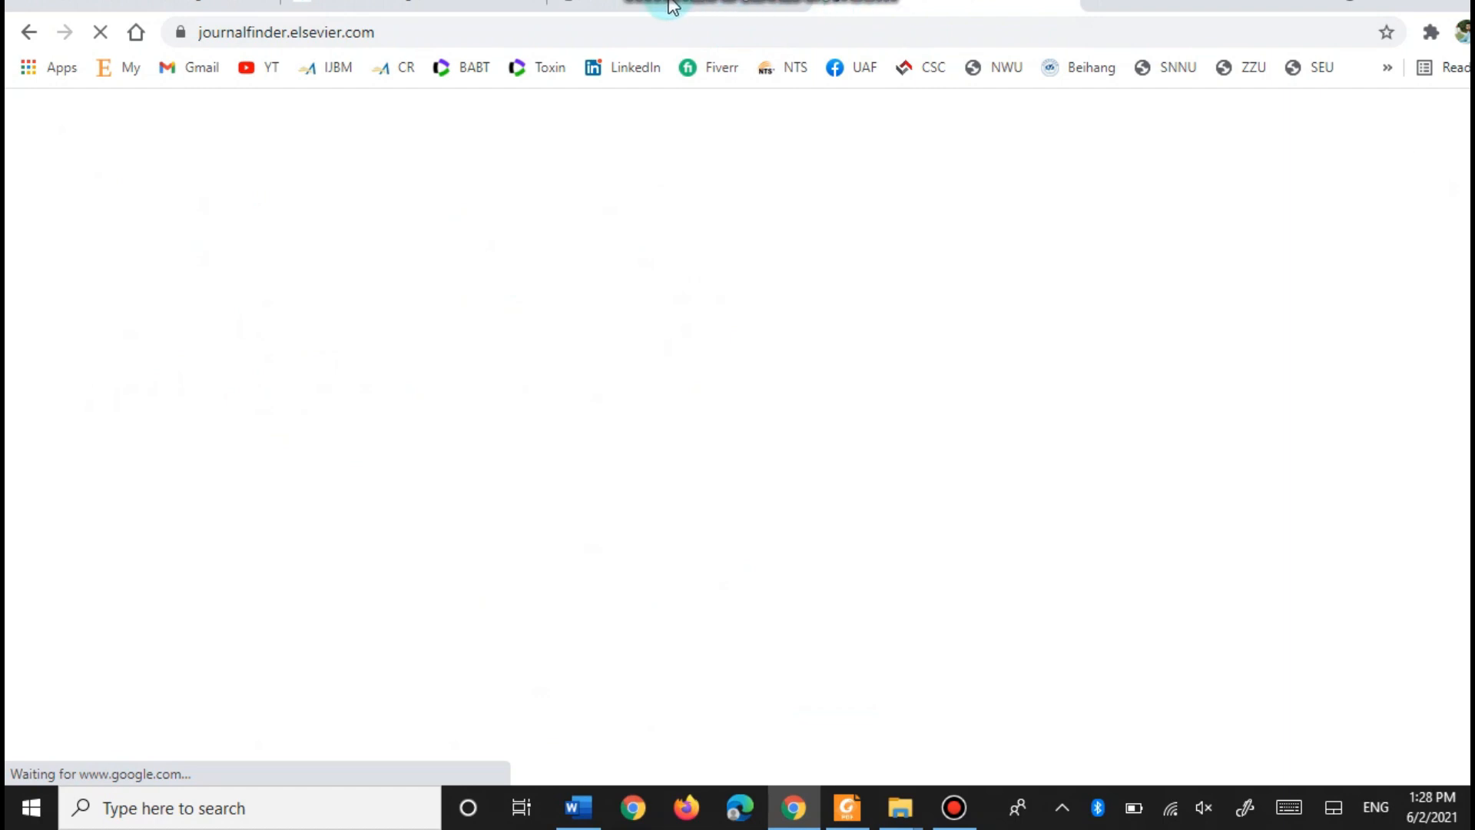
scroll(136, 409, down, 5)
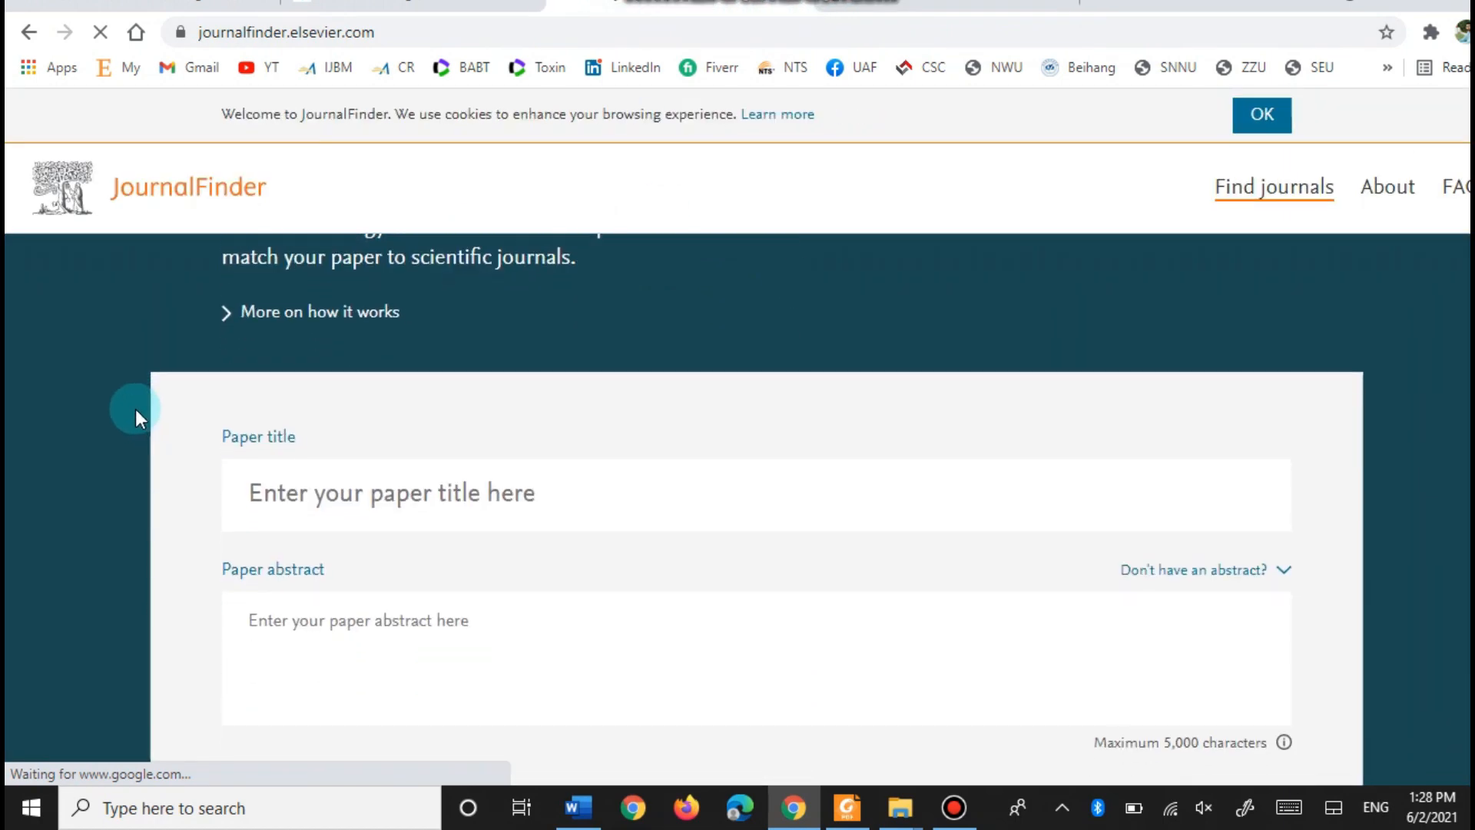
scroll(141, 407, up, 2)
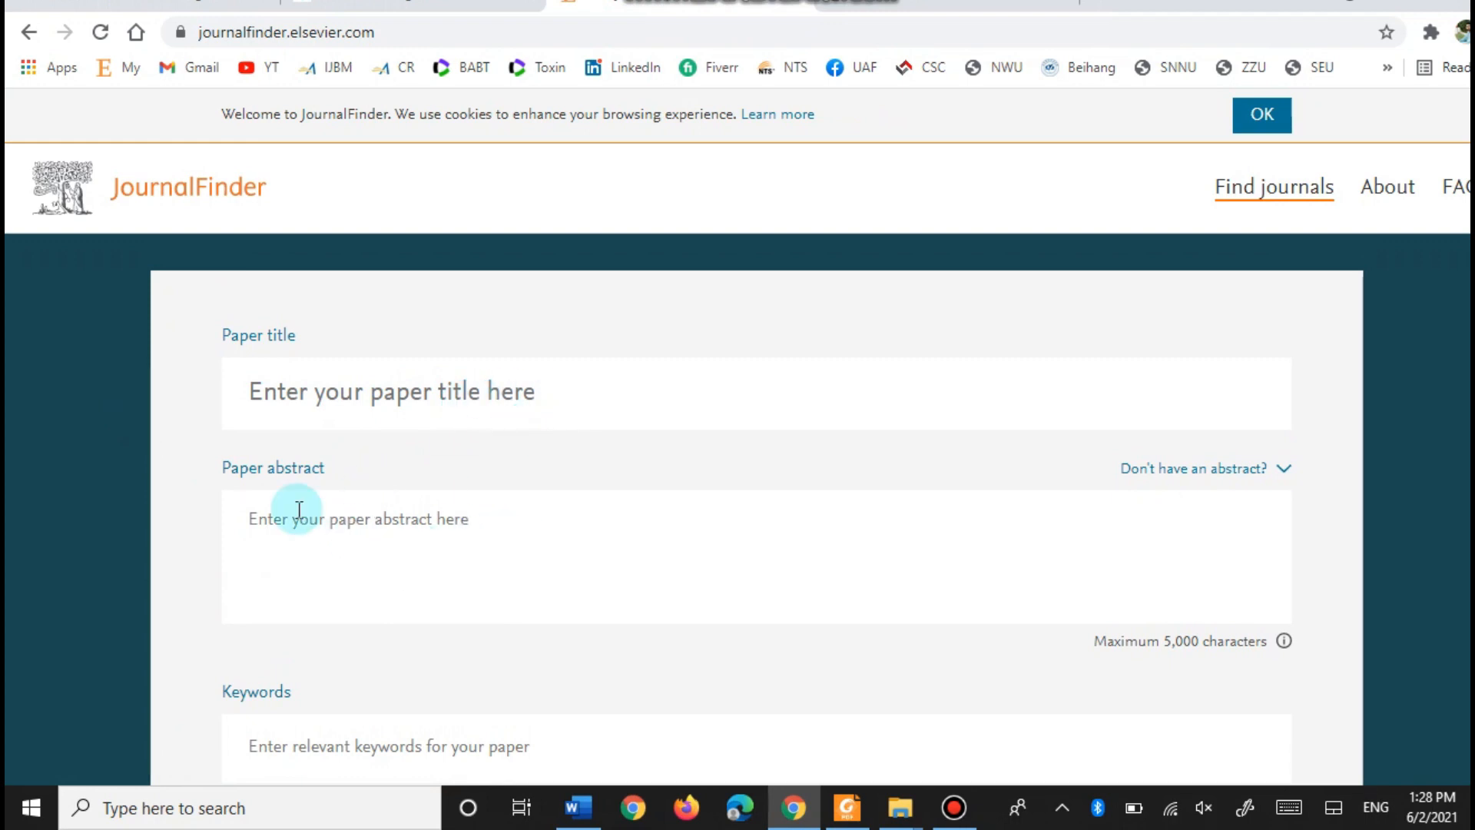
scroll(304, 538, down, 1)
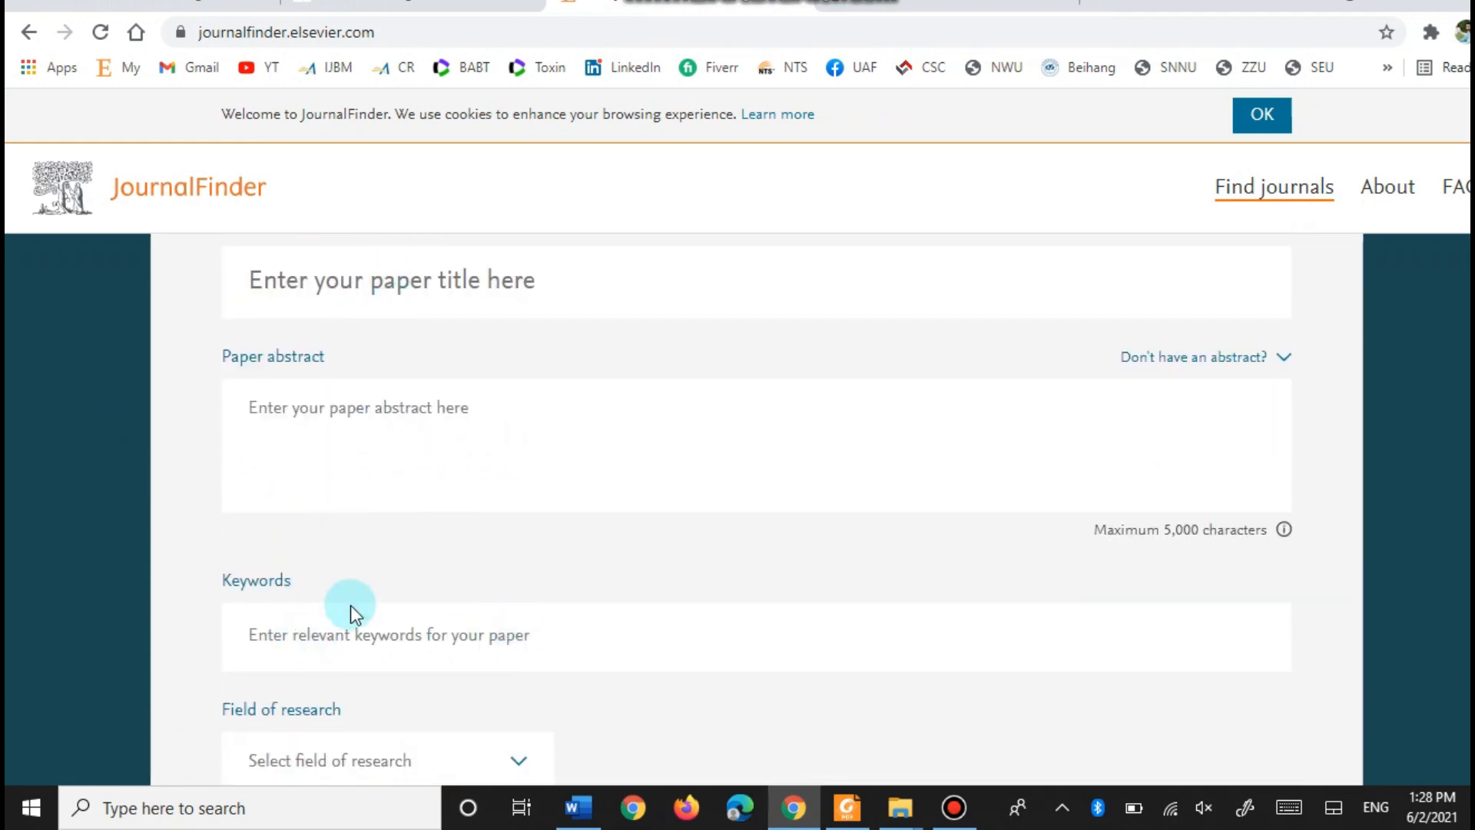
scroll(256, 491, up, 1)
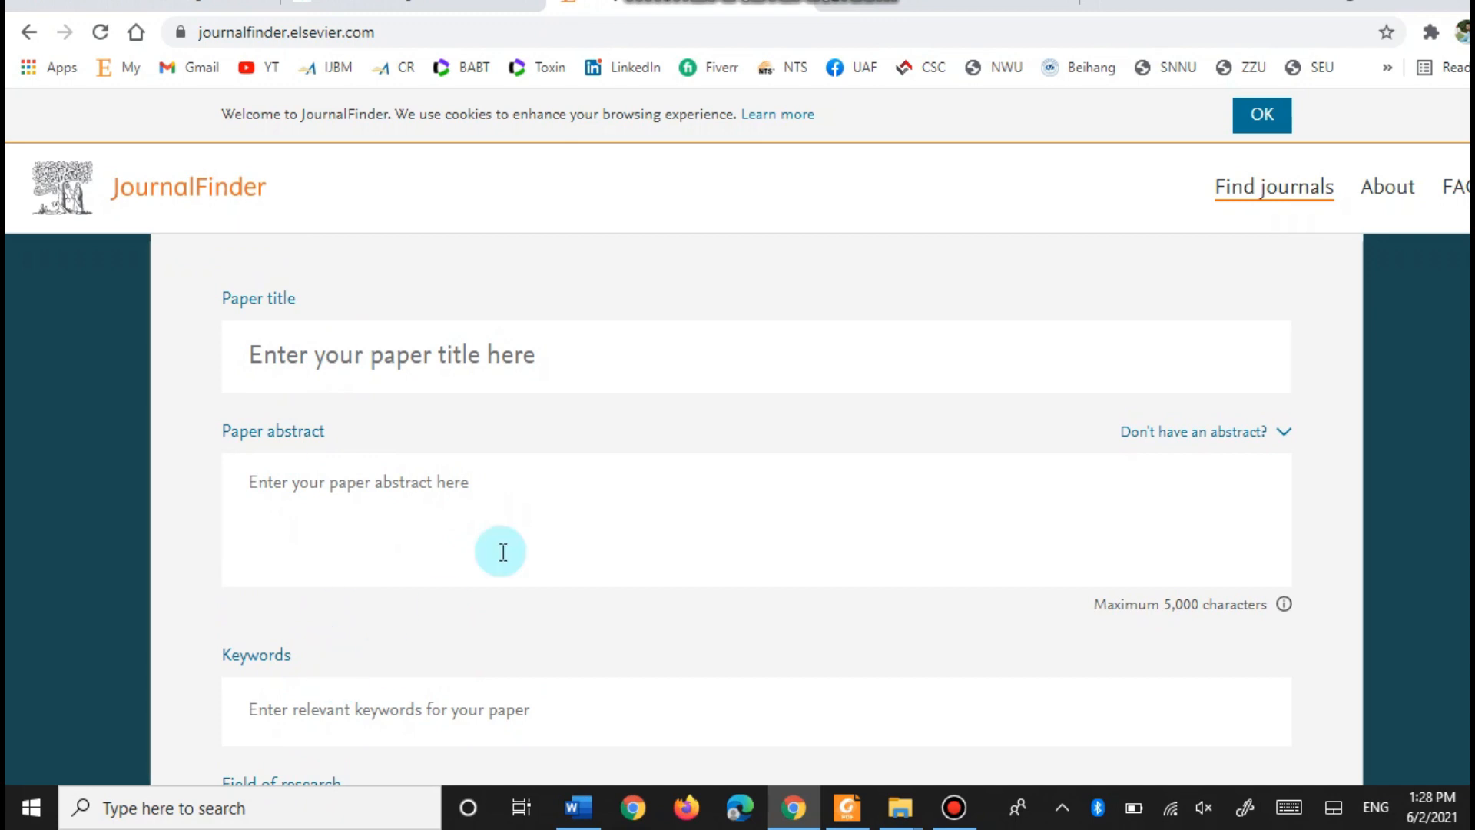
- Copy the manuscript's two-line title from Word into the Paper title field
click(577, 808)
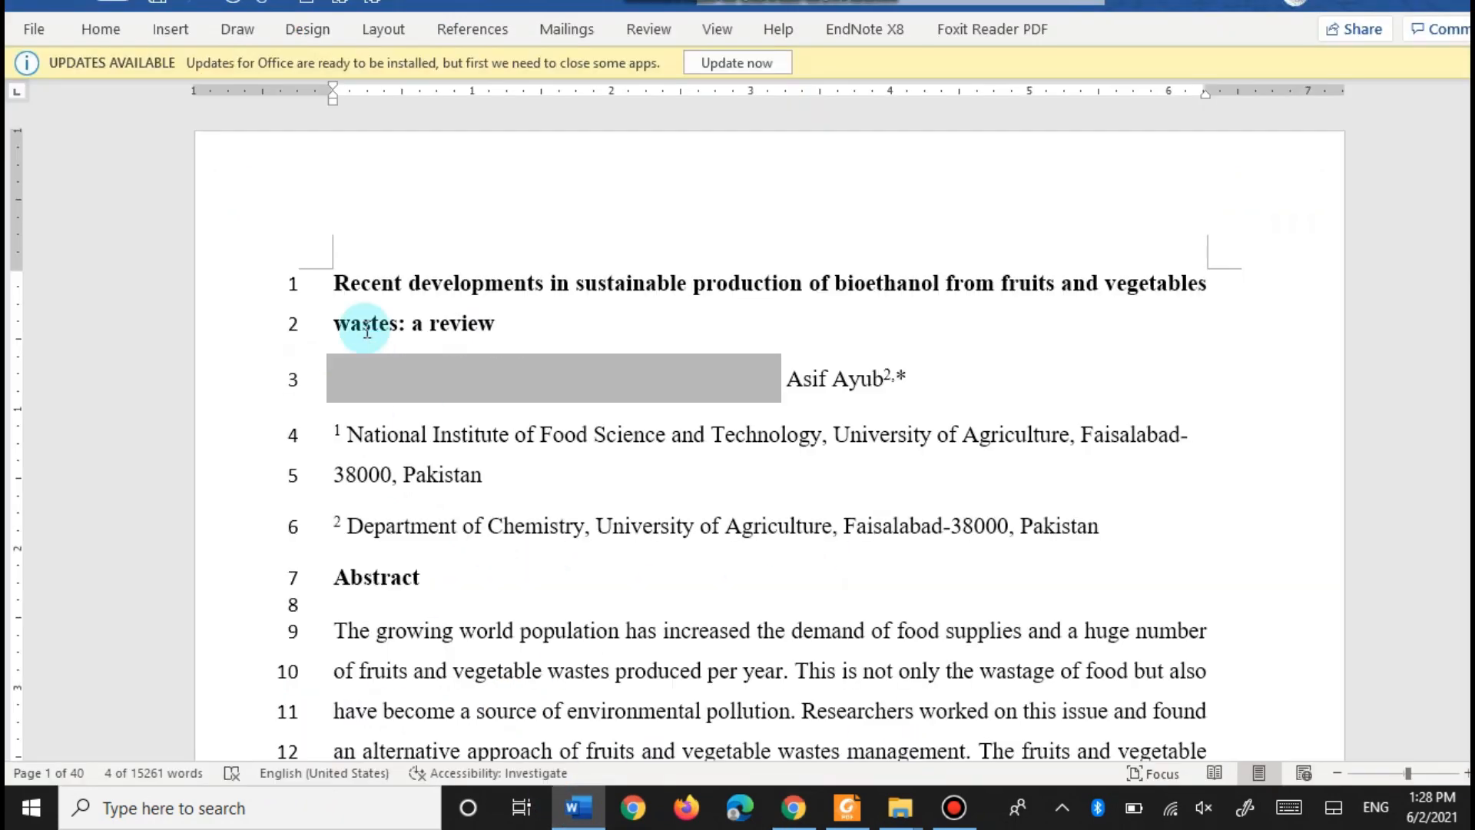
drag(331, 285, 453, 306)
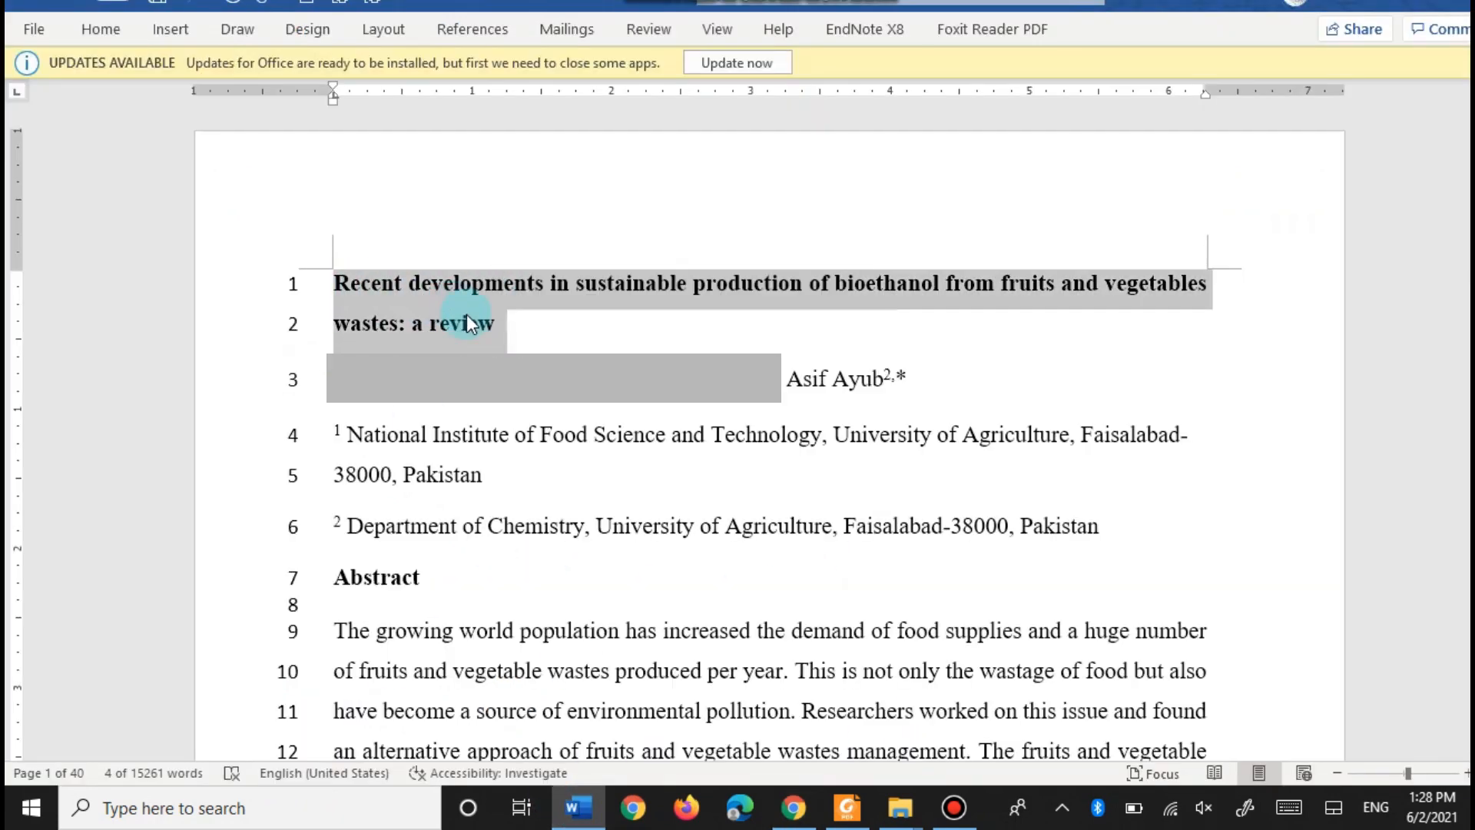
right_click(467, 315)
click(530, 350)
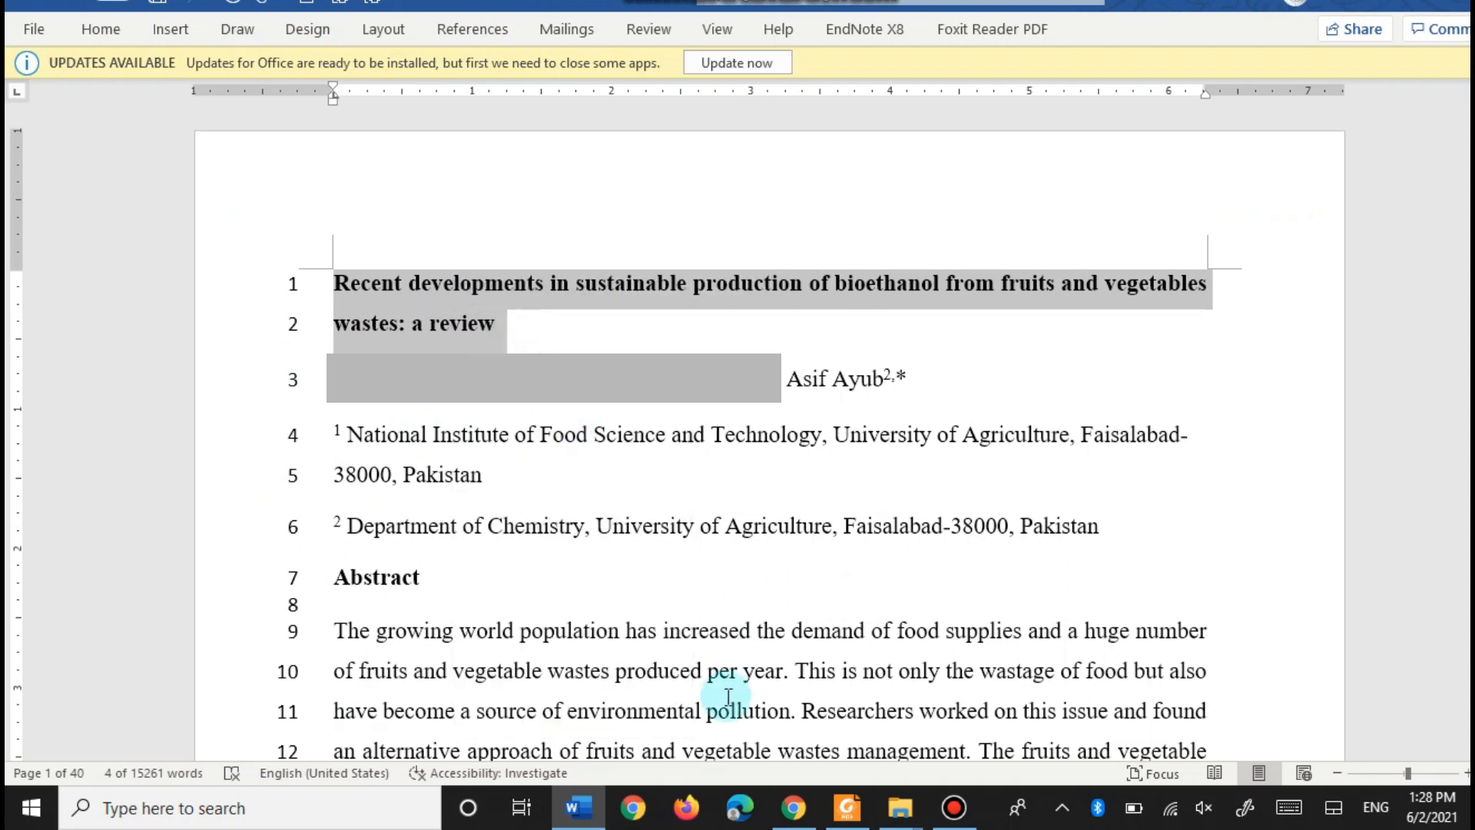
click(793, 807)
click(425, 358)
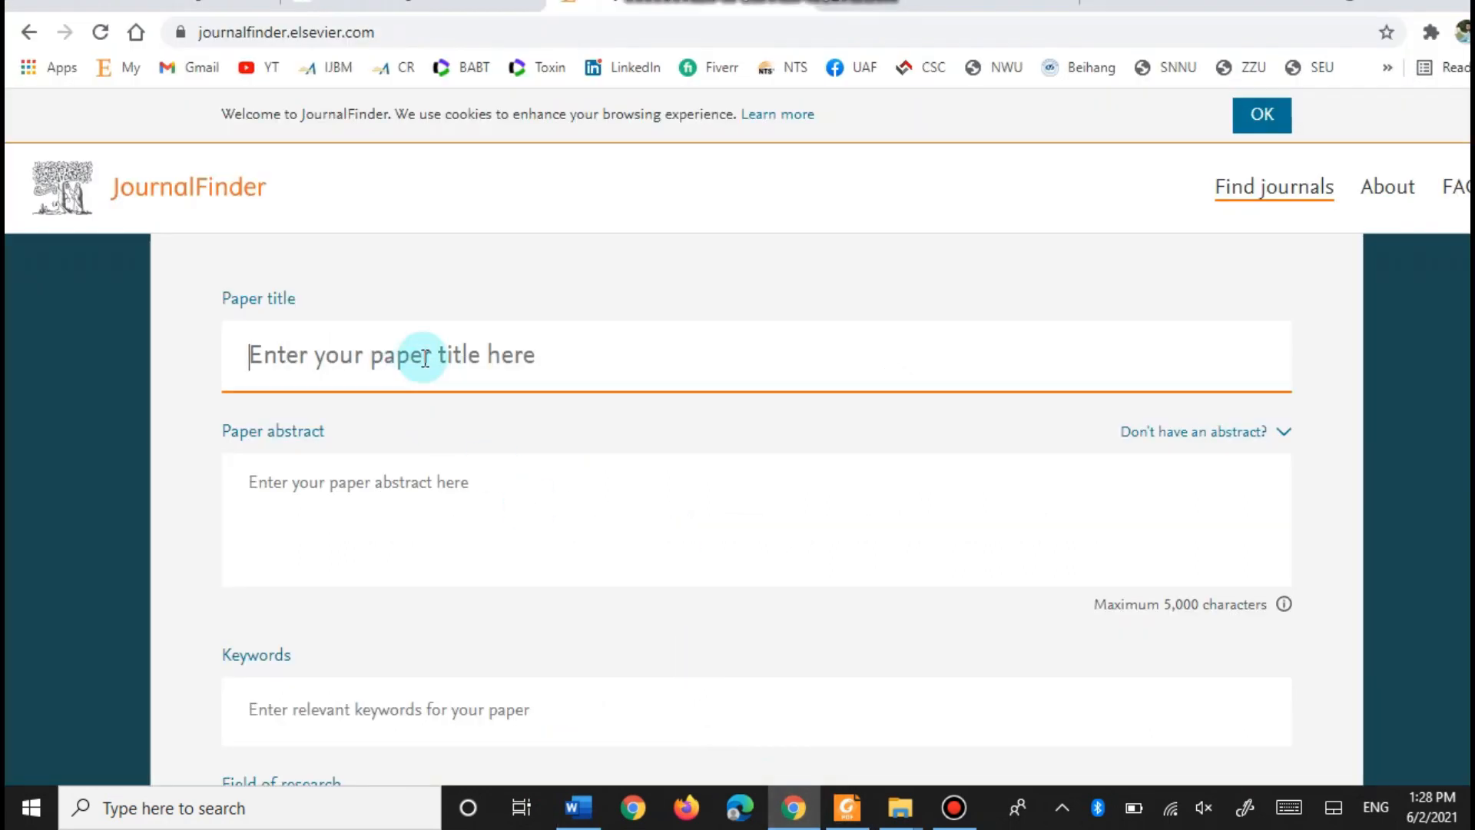
key(ctrl+v)
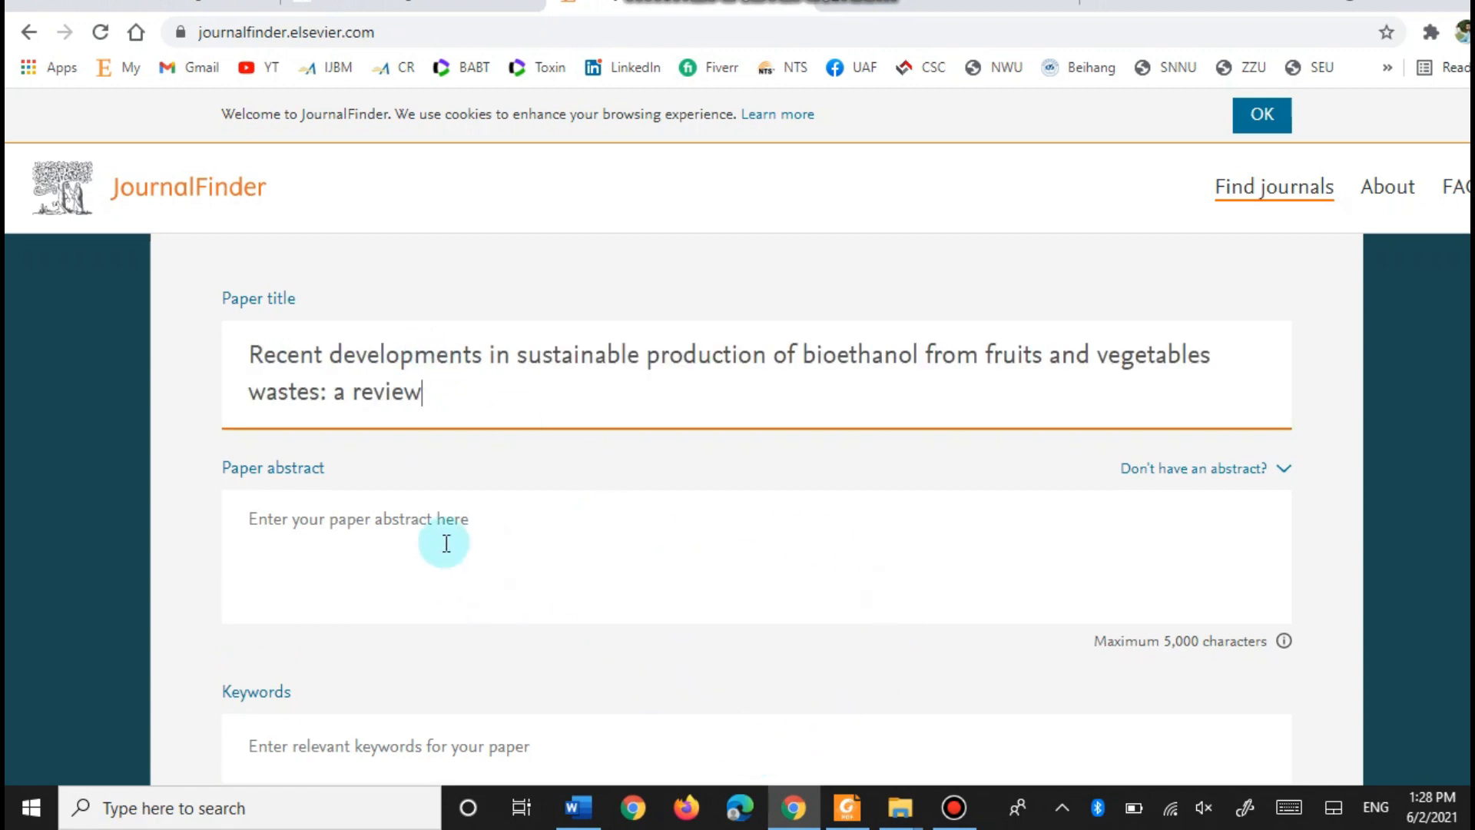
- Copy the manuscript's abstract paragraph into the Paper abstract field
click(578, 807)
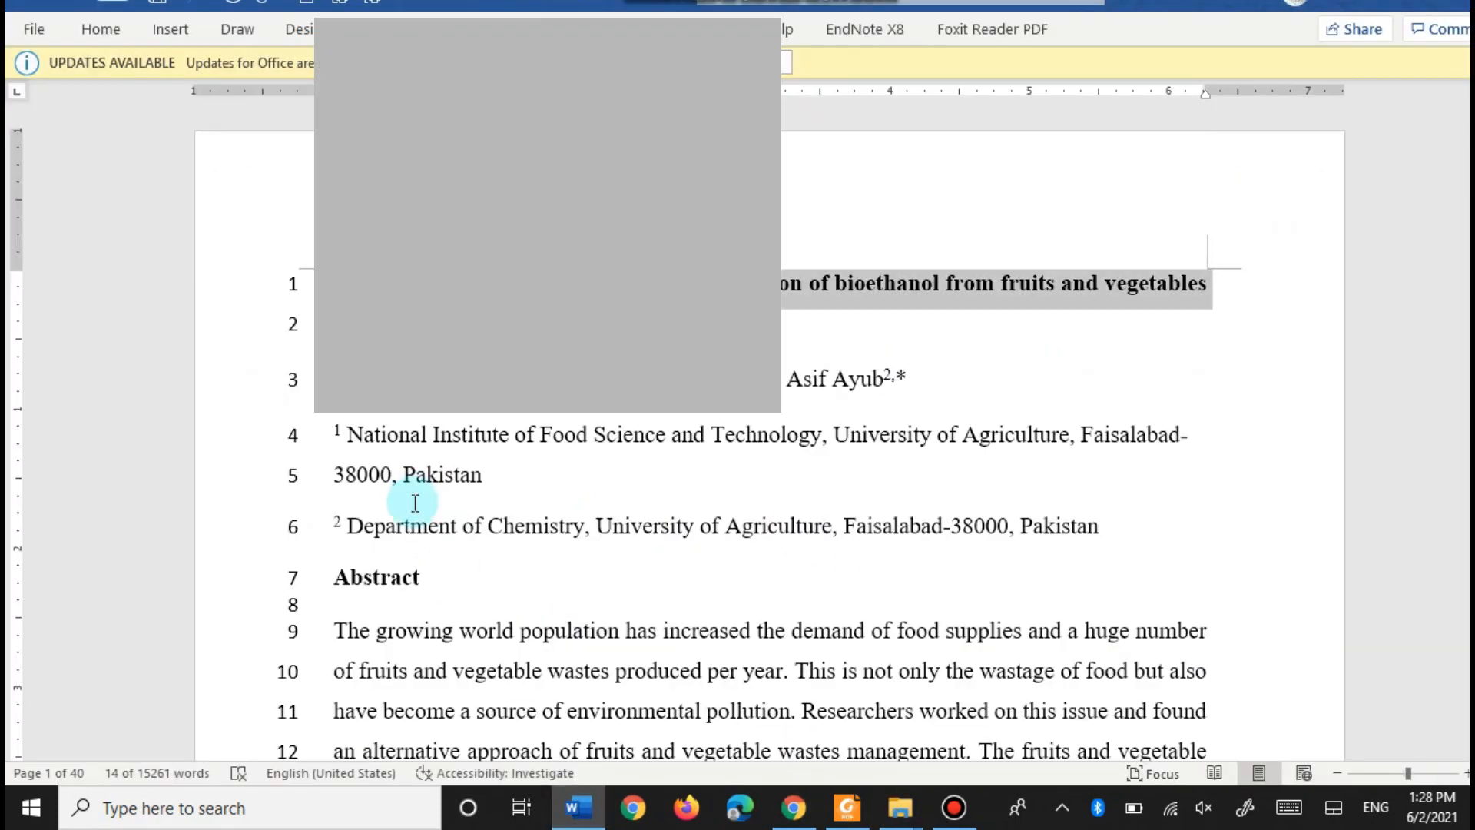
scroll(411, 530, down, 5)
click(333, 228)
shift+click(789, 590)
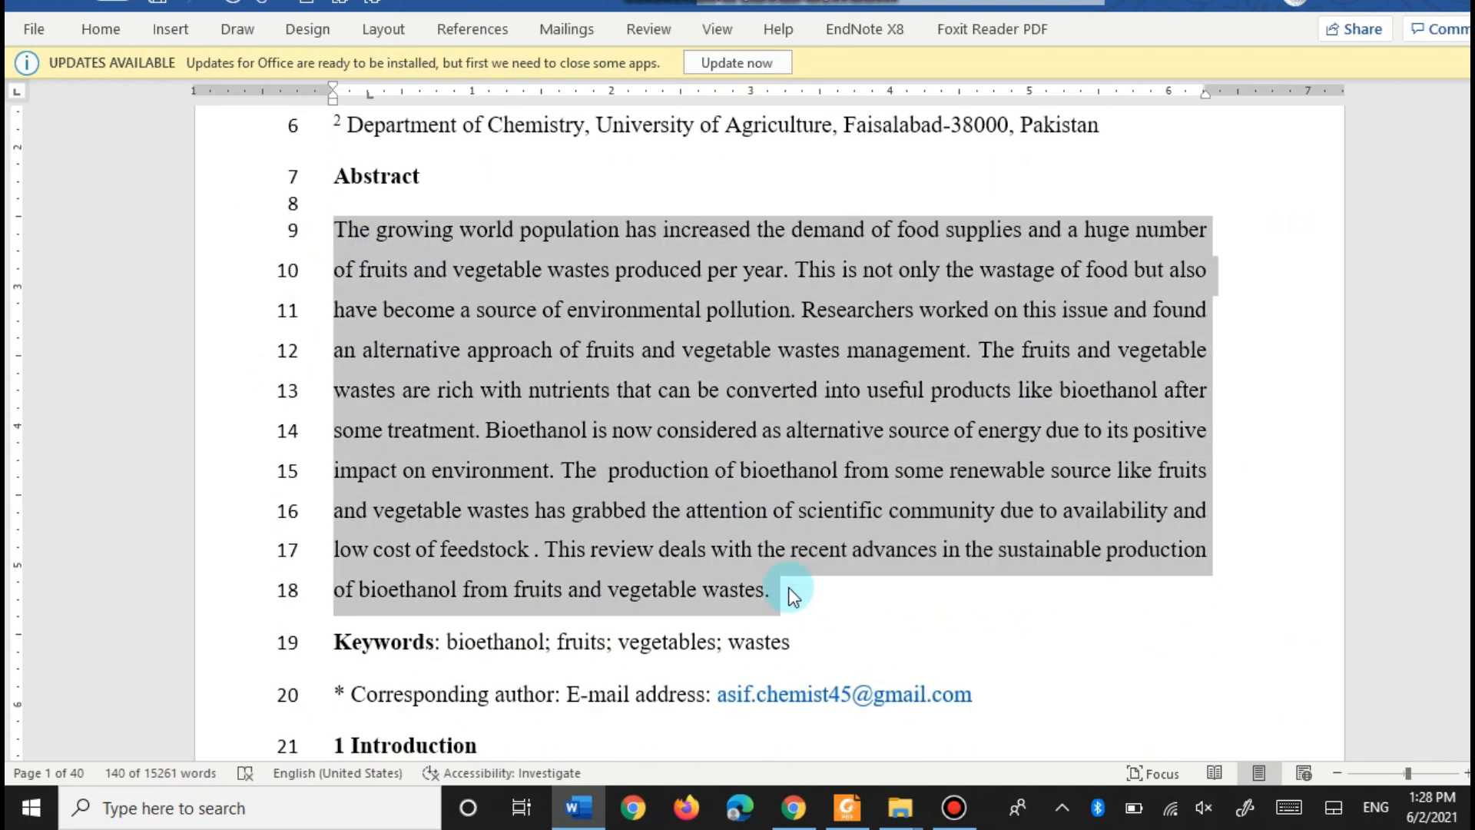
click(794, 807)
click(491, 521)
key(ctrl+v)
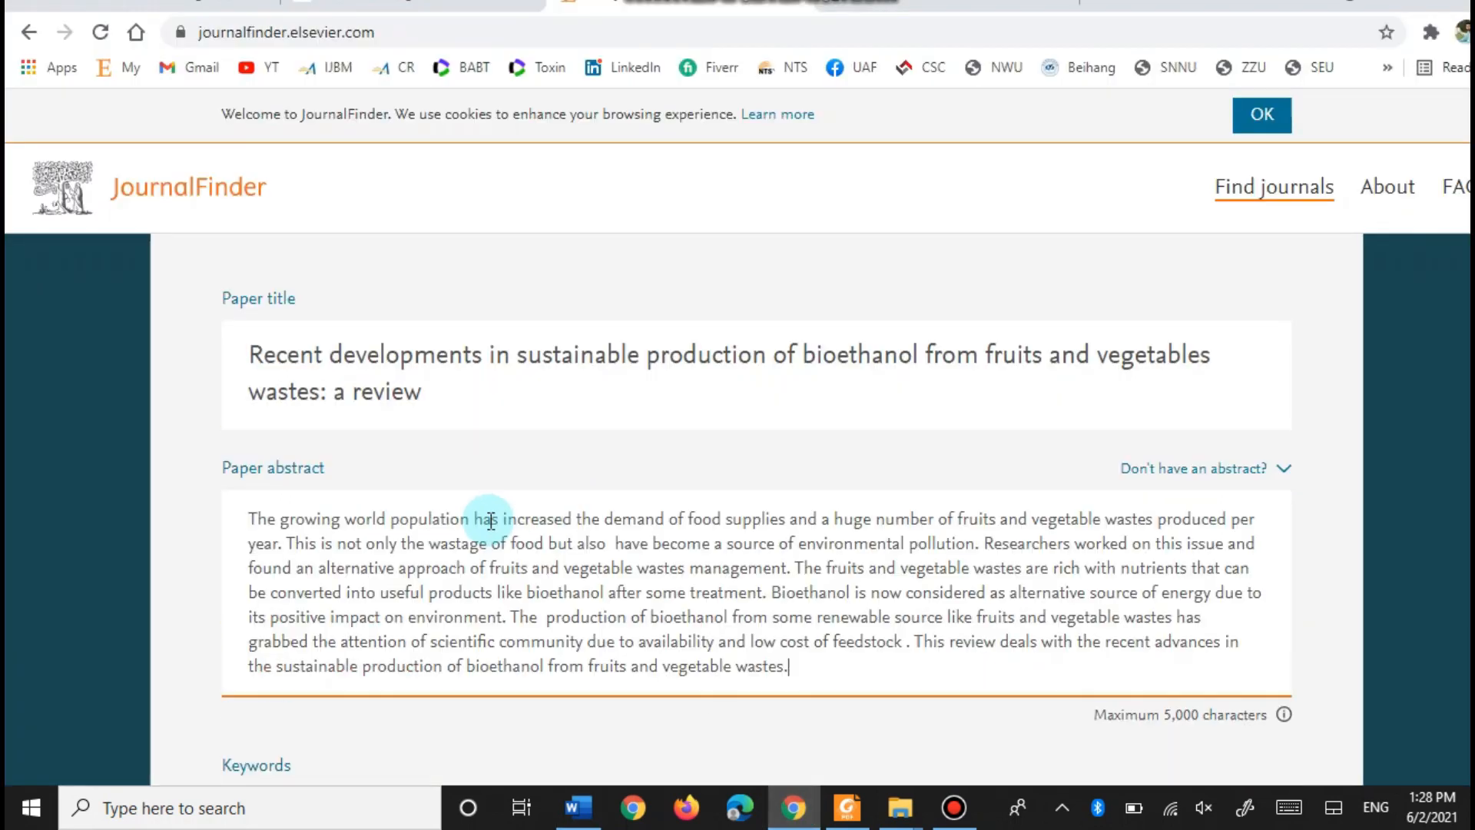
- Place the cursor in the Keywords field, then return to the manuscript for its keywords
scroll(488, 560, down, 3)
click(330, 595)
click(793, 807)
- Paste the keywords 'bioethanol; fruits; vegetables; wastes' into the Keywords field and run Find journals
scroll(332, 587, down, 2)
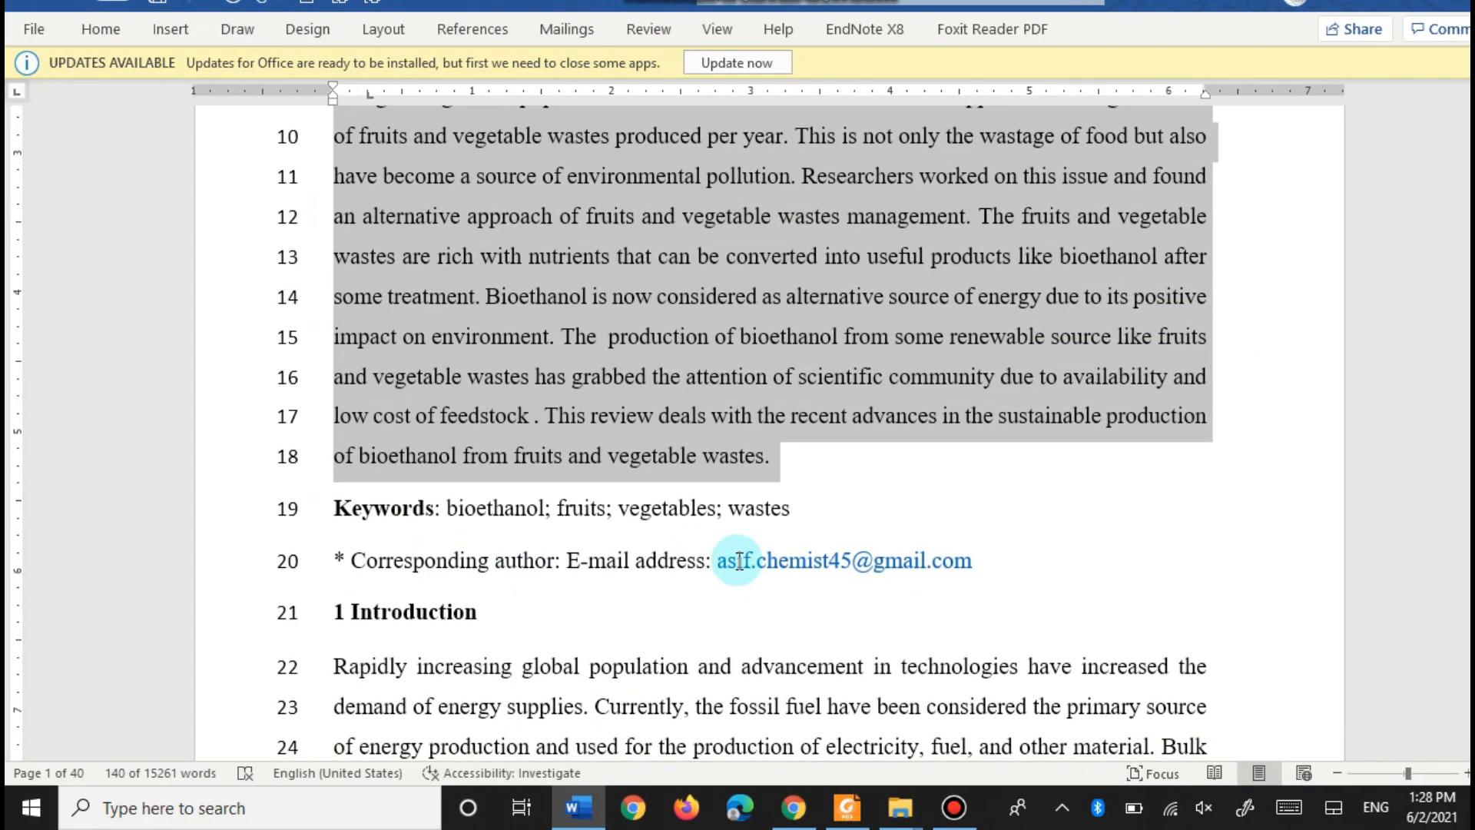
drag(790, 510, 464, 514)
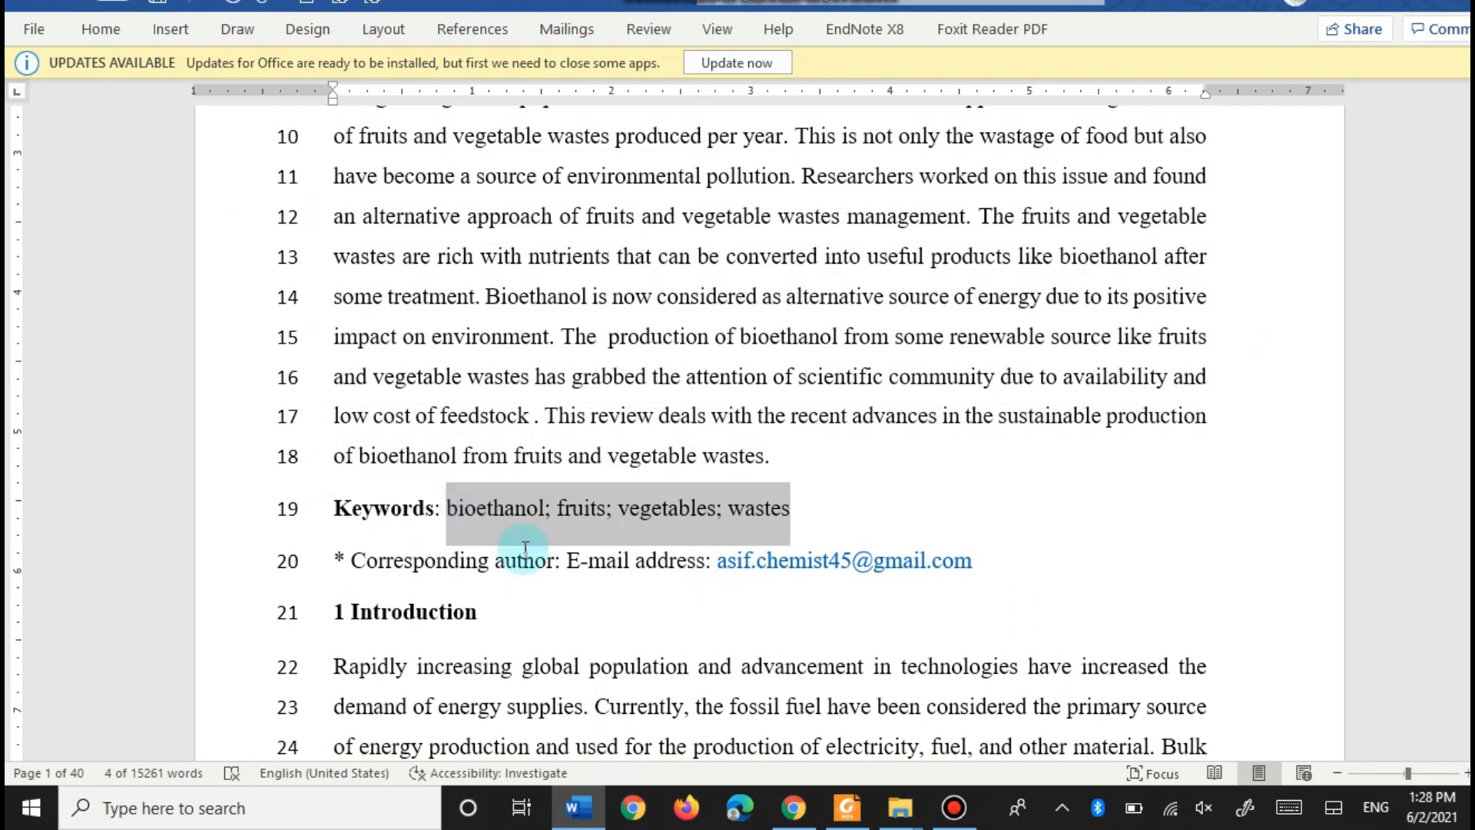
click(793, 806)
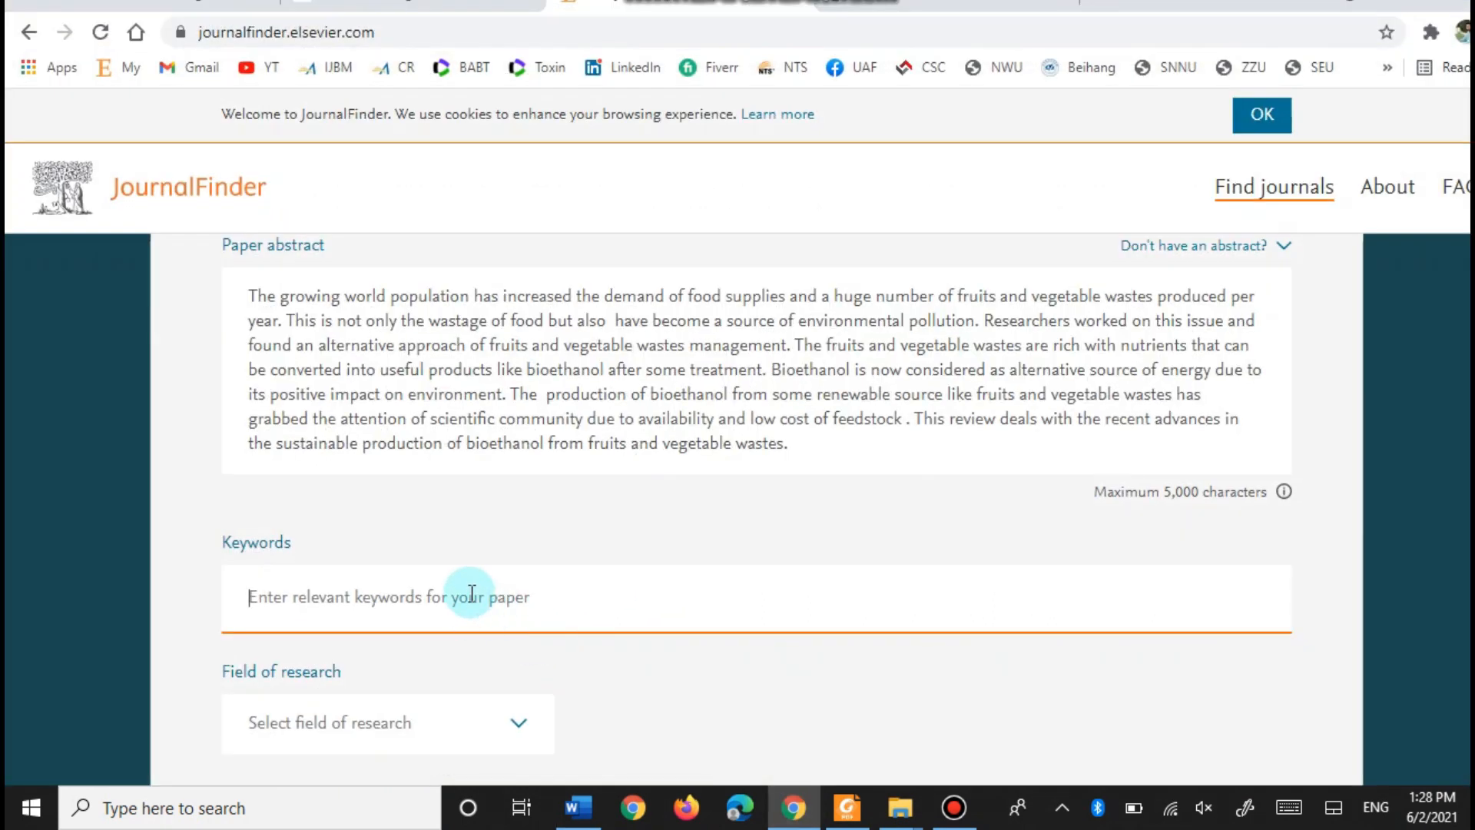
key(ctrl+v)
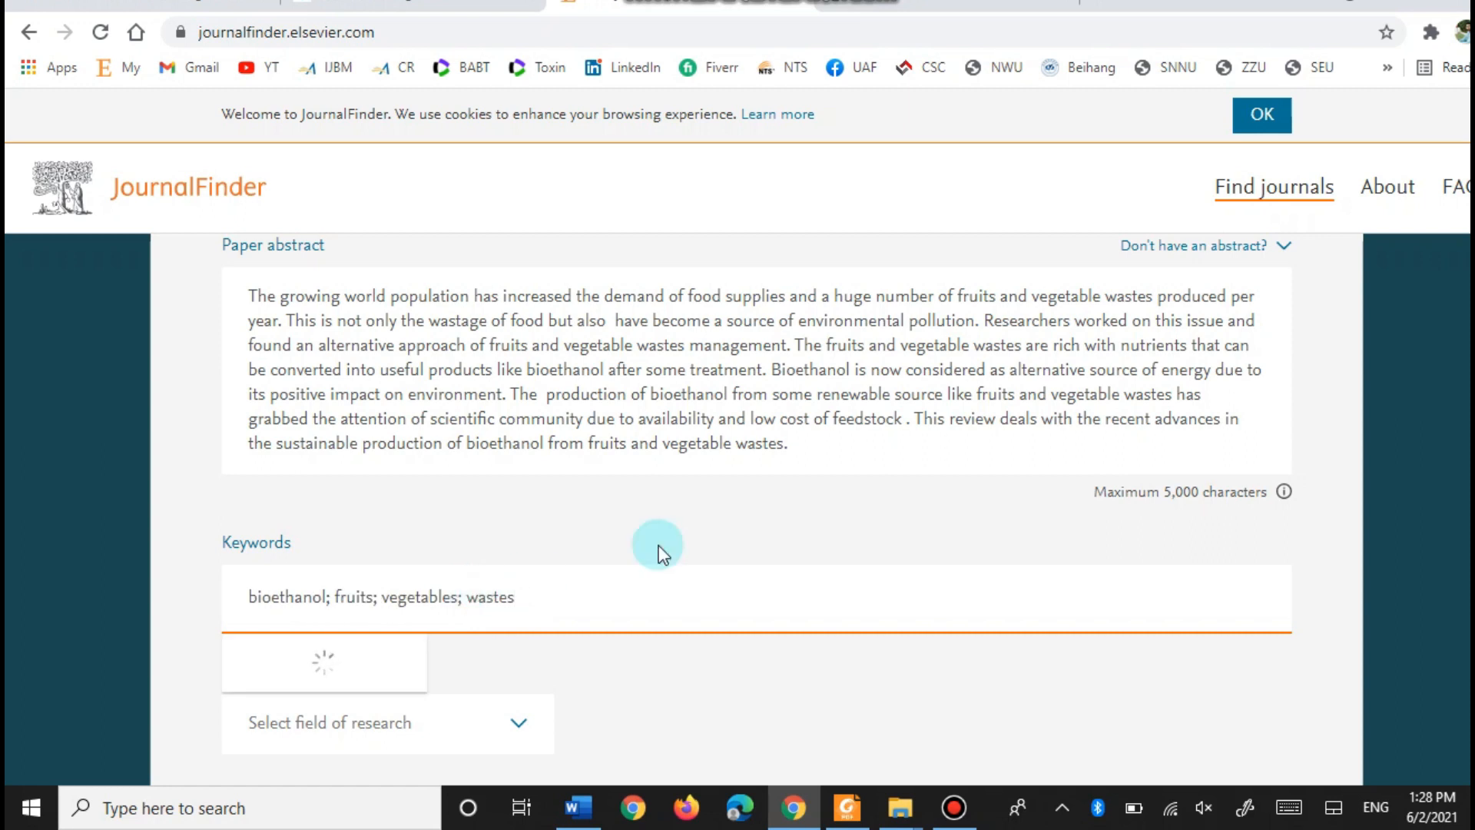
scroll(745, 570, down, 3)
click(751, 696)
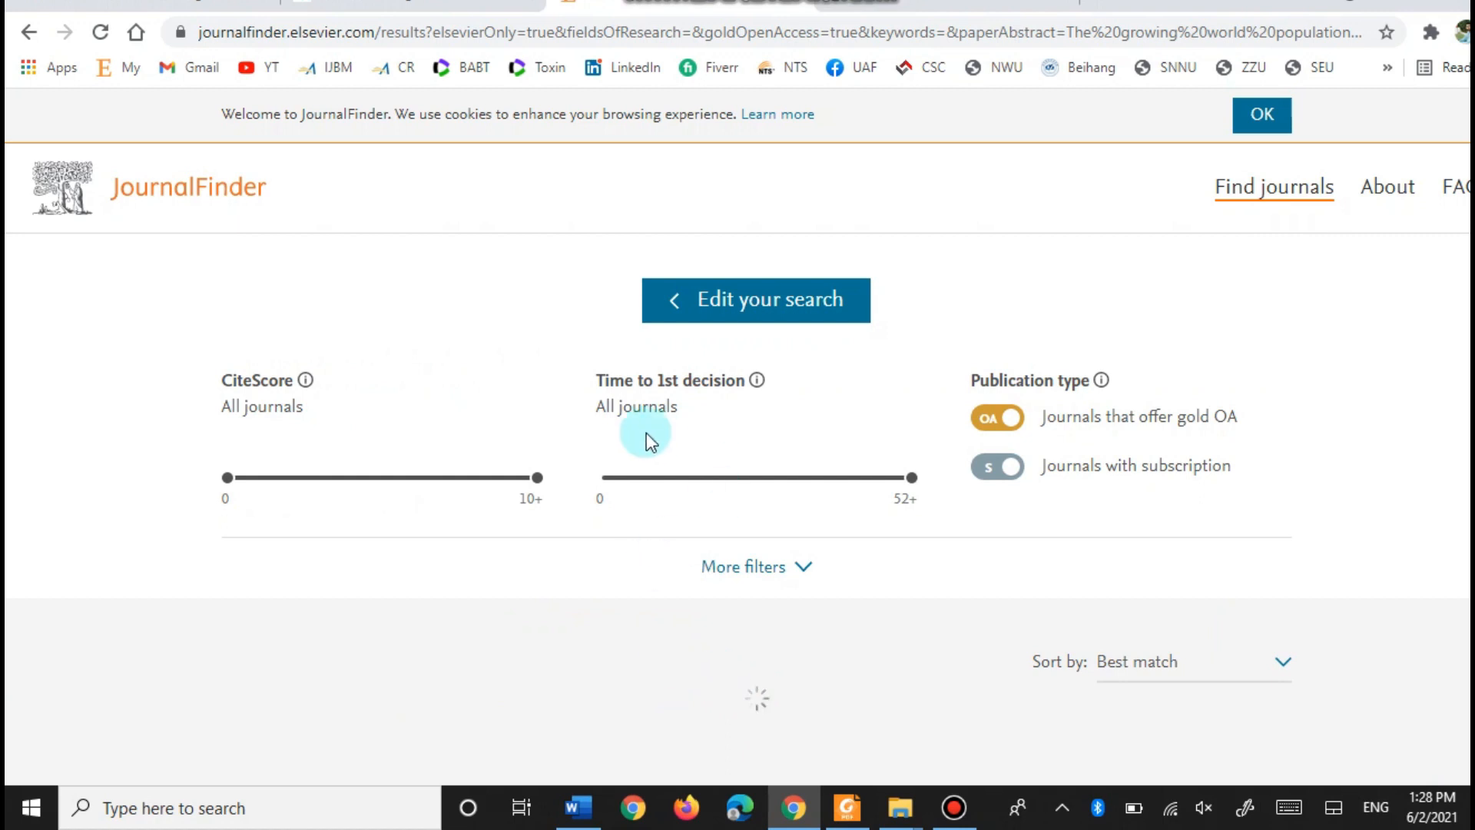
- Scroll to the 49 matching journals, led by Waste Management (CiteScore 9.6, Impact Factor 5.448)
scroll(58, 430, down, 2)
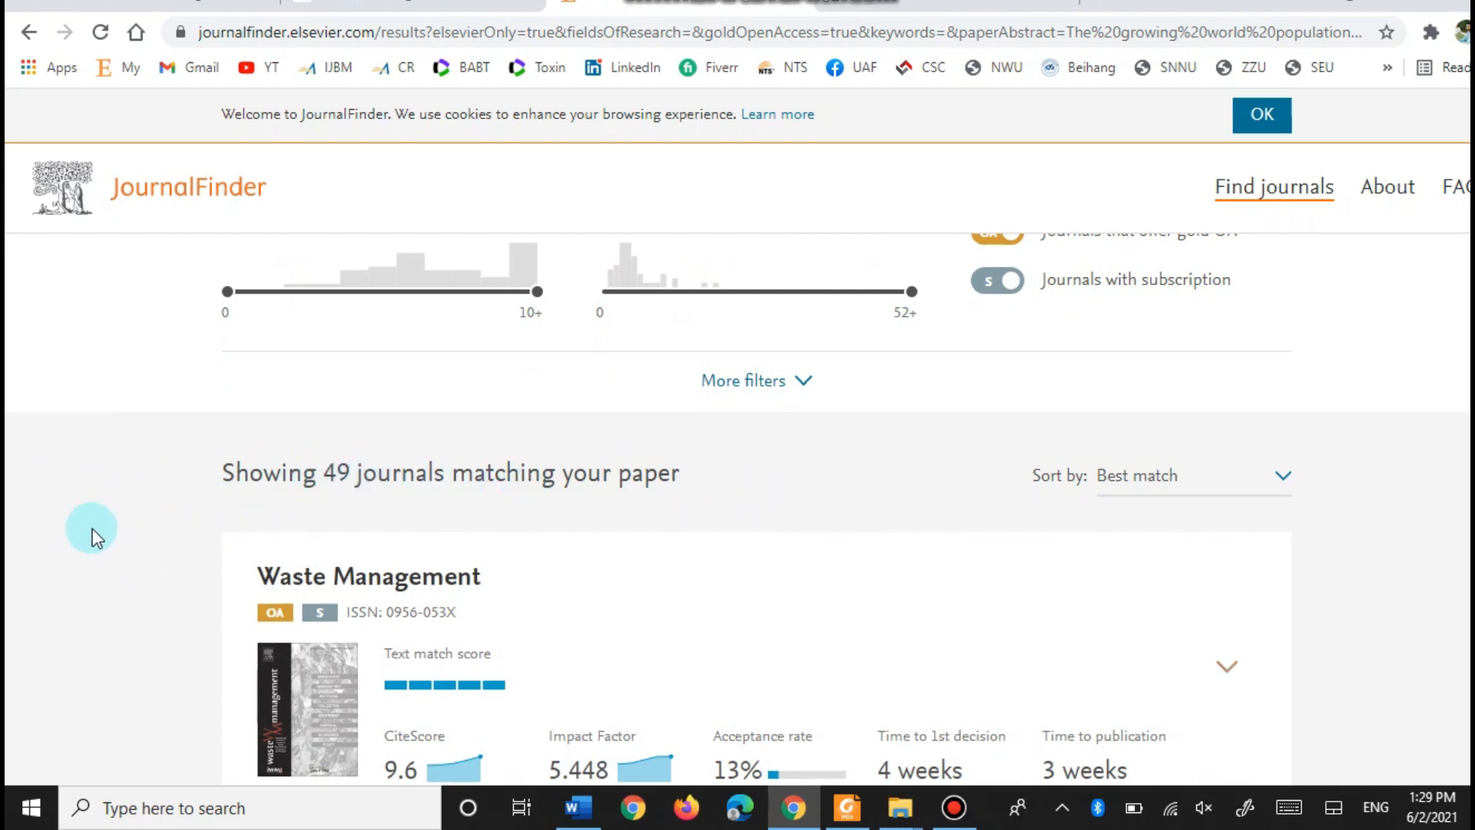
scroll(91, 528, down, 2)
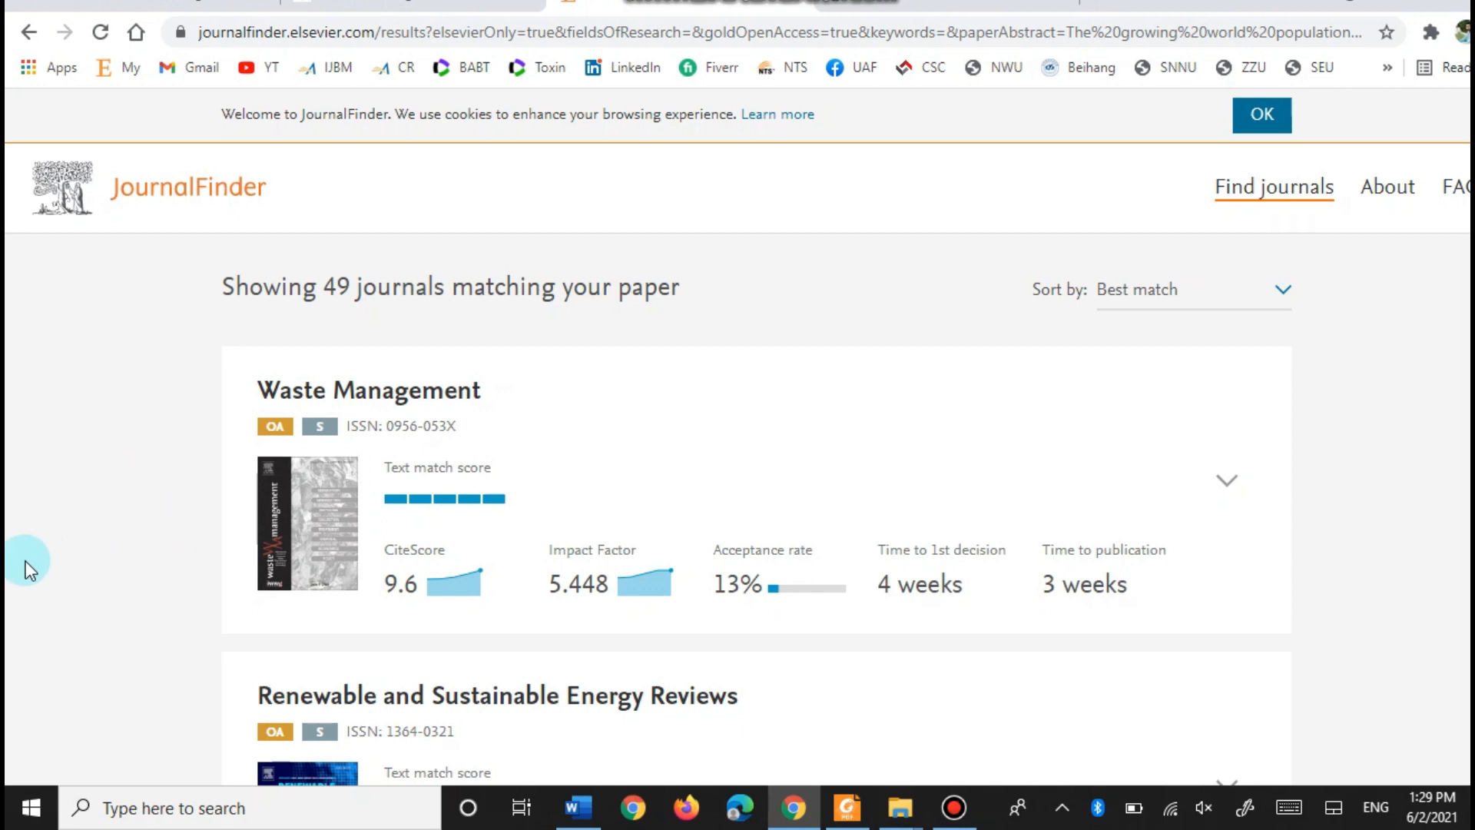
scroll(26, 569, down, 2)
scroll(51, 561, up, 2)
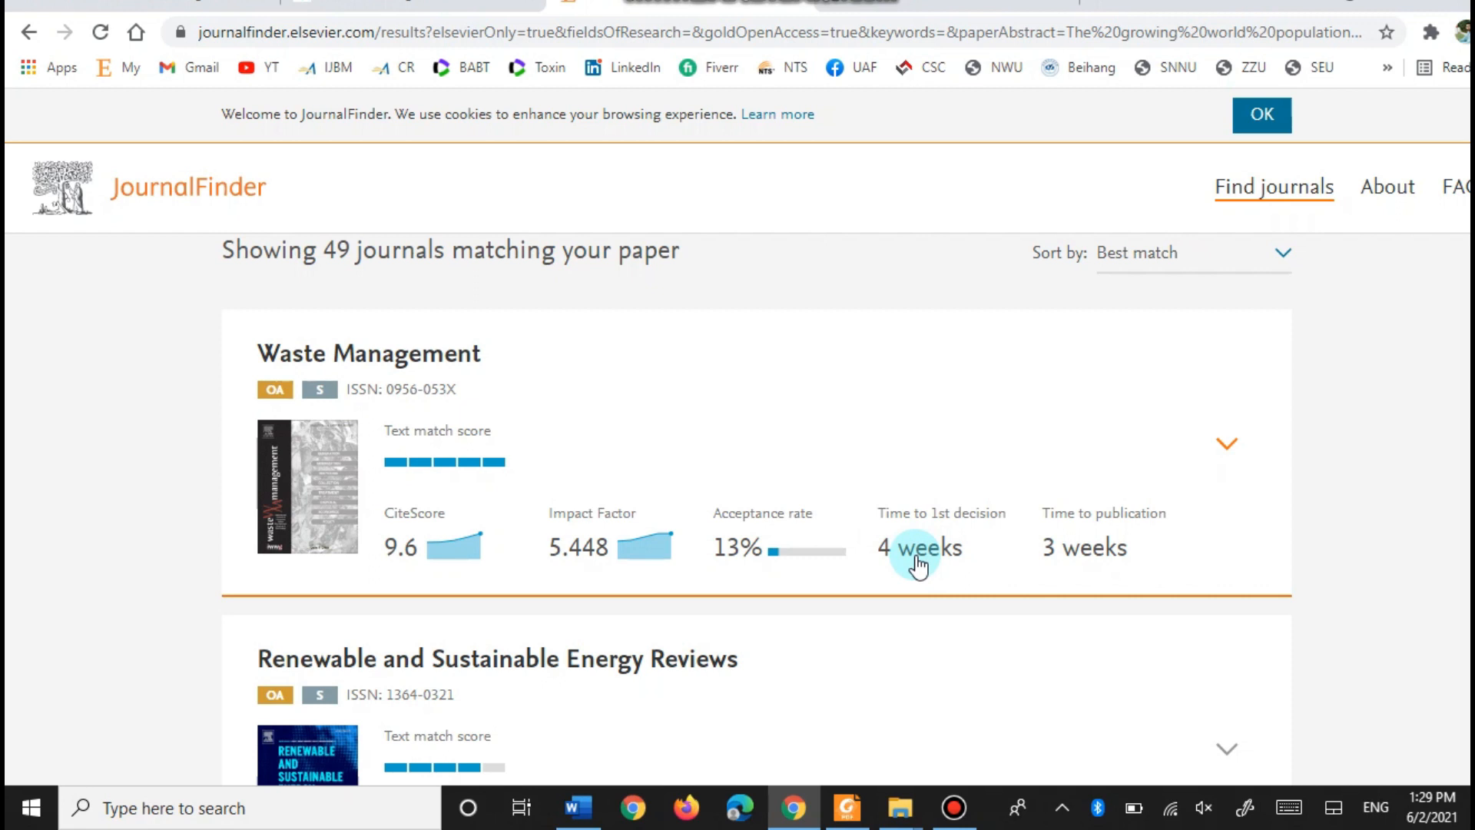
- Scroll down the results to Energy Conversion and Management (CiteScore 13.6, Impact Factor 8.208, 12% acceptance)
scroll(921, 566, down, 2)
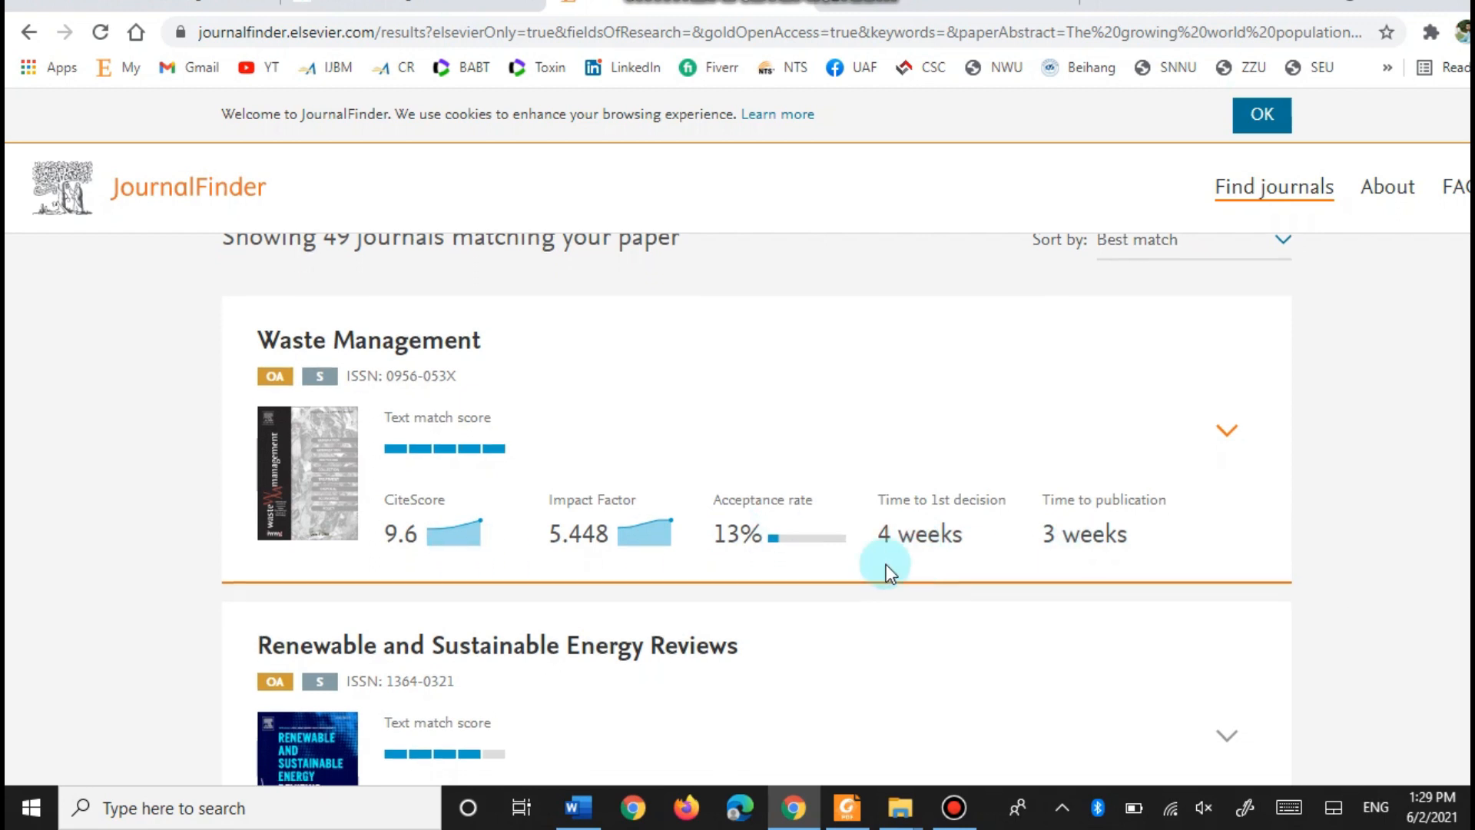
scroll(17, 609, down, 2)
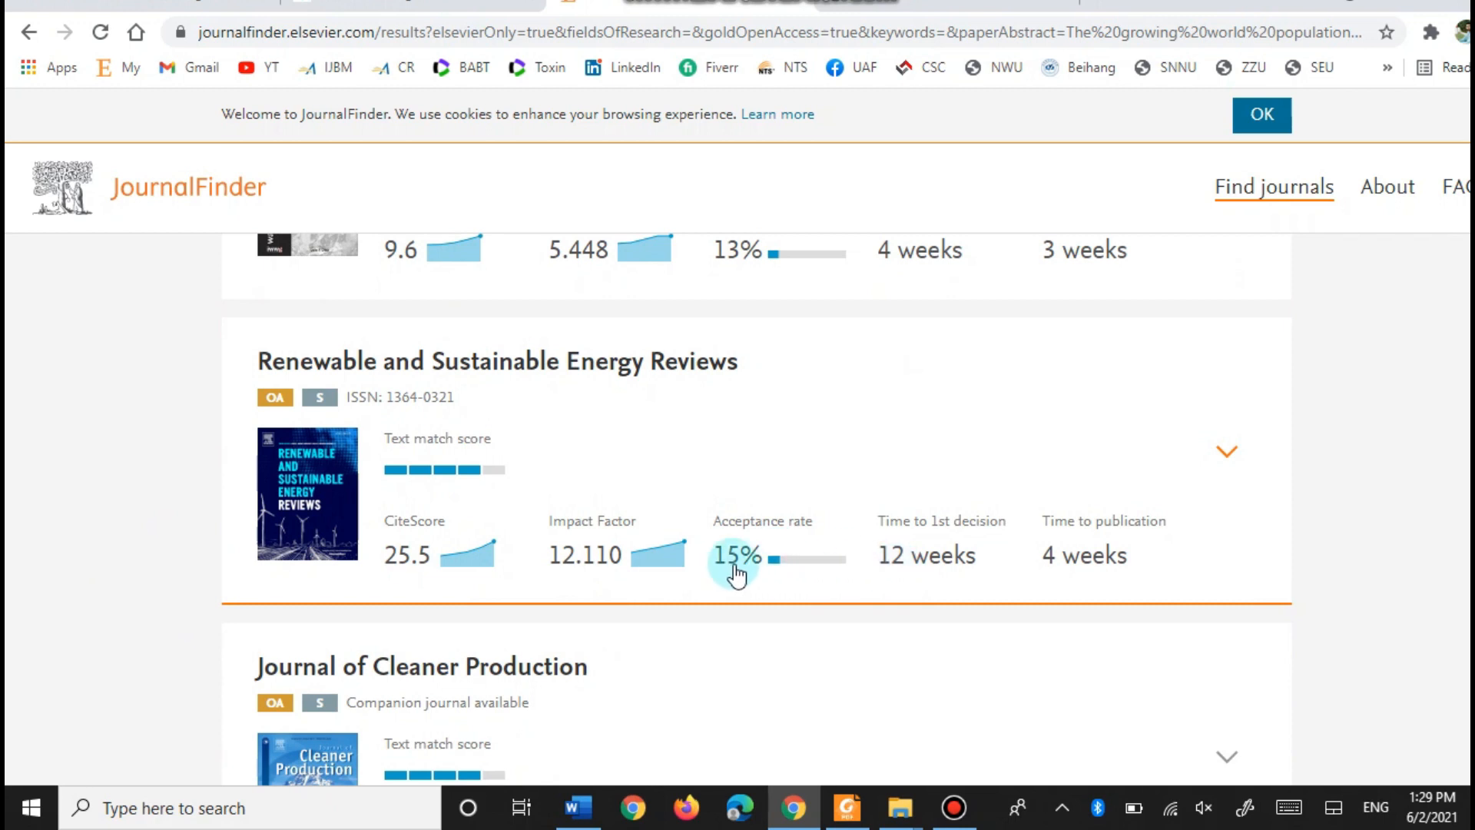
scroll(108, 537, down, 8)
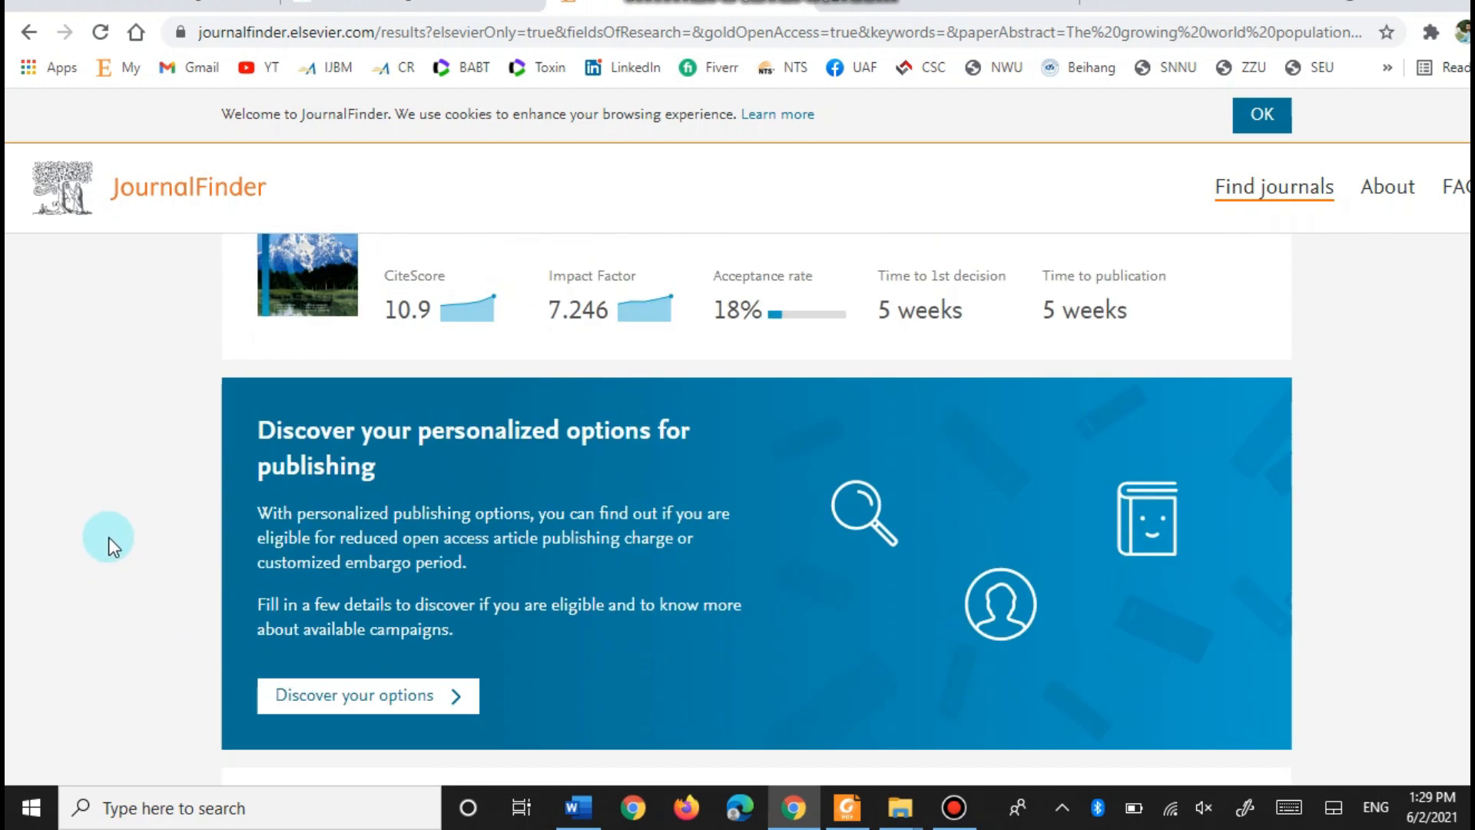
scroll(109, 537, down, 4)
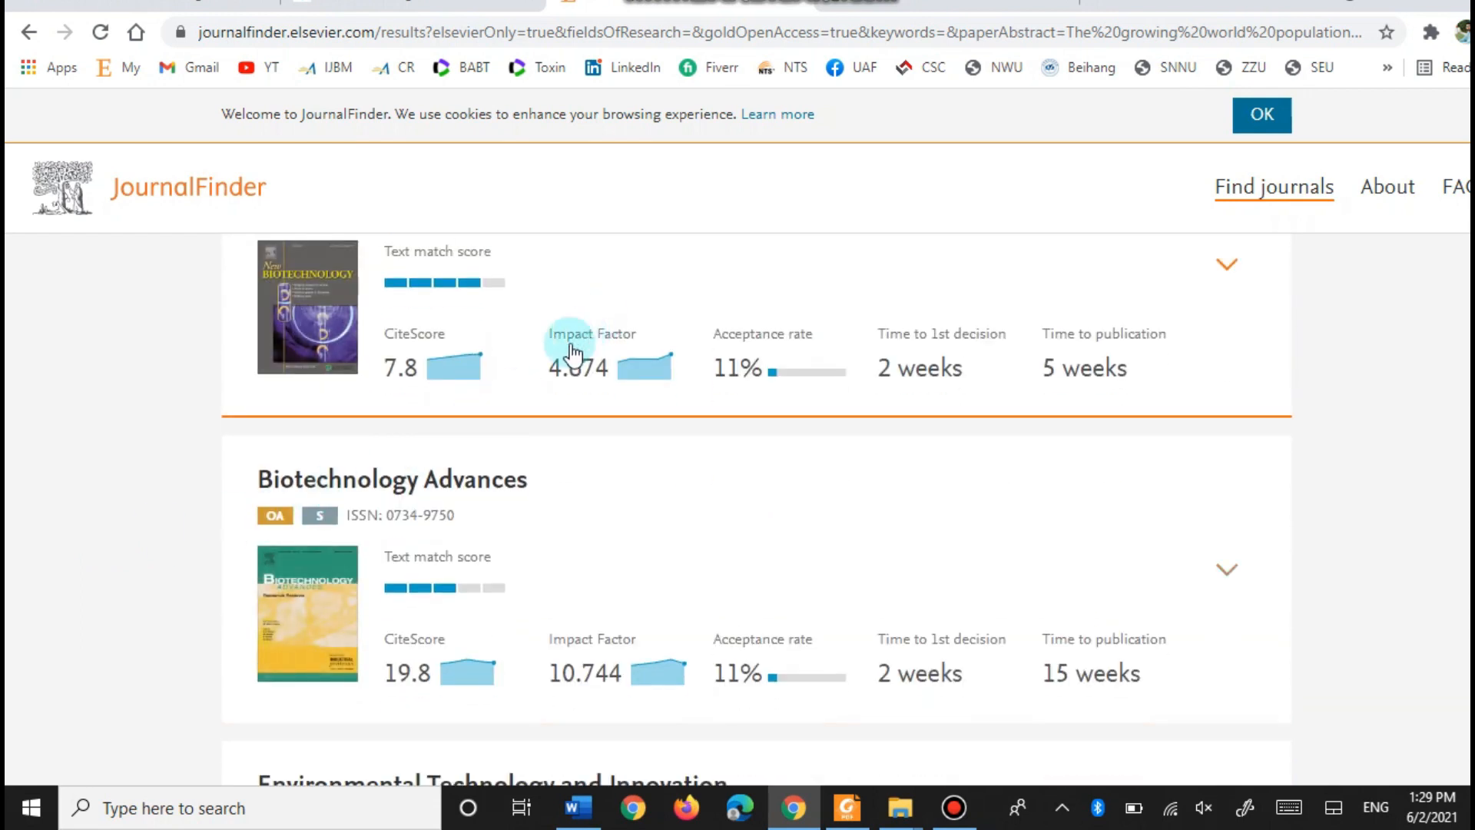
scroll(557, 523, down, 6)
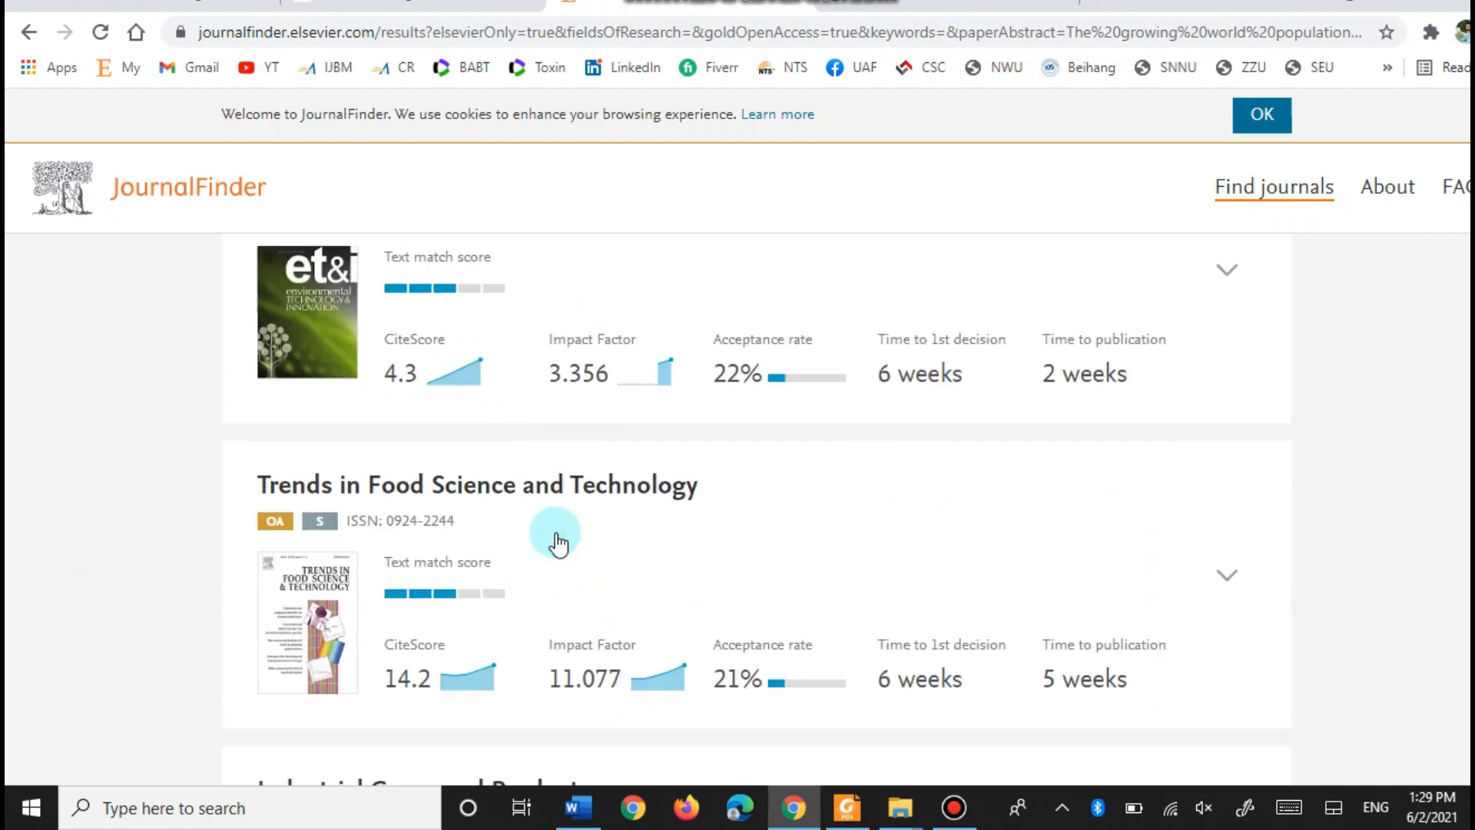
scroll(557, 544, down, 12)
scroll(557, 546, down, 15)
scroll(557, 551, down, 16)
scroll(556, 544, down, 16)
scroll(556, 544, down, 15)
scroll(557, 555, down, 2)
scroll(559, 557, up, 3)
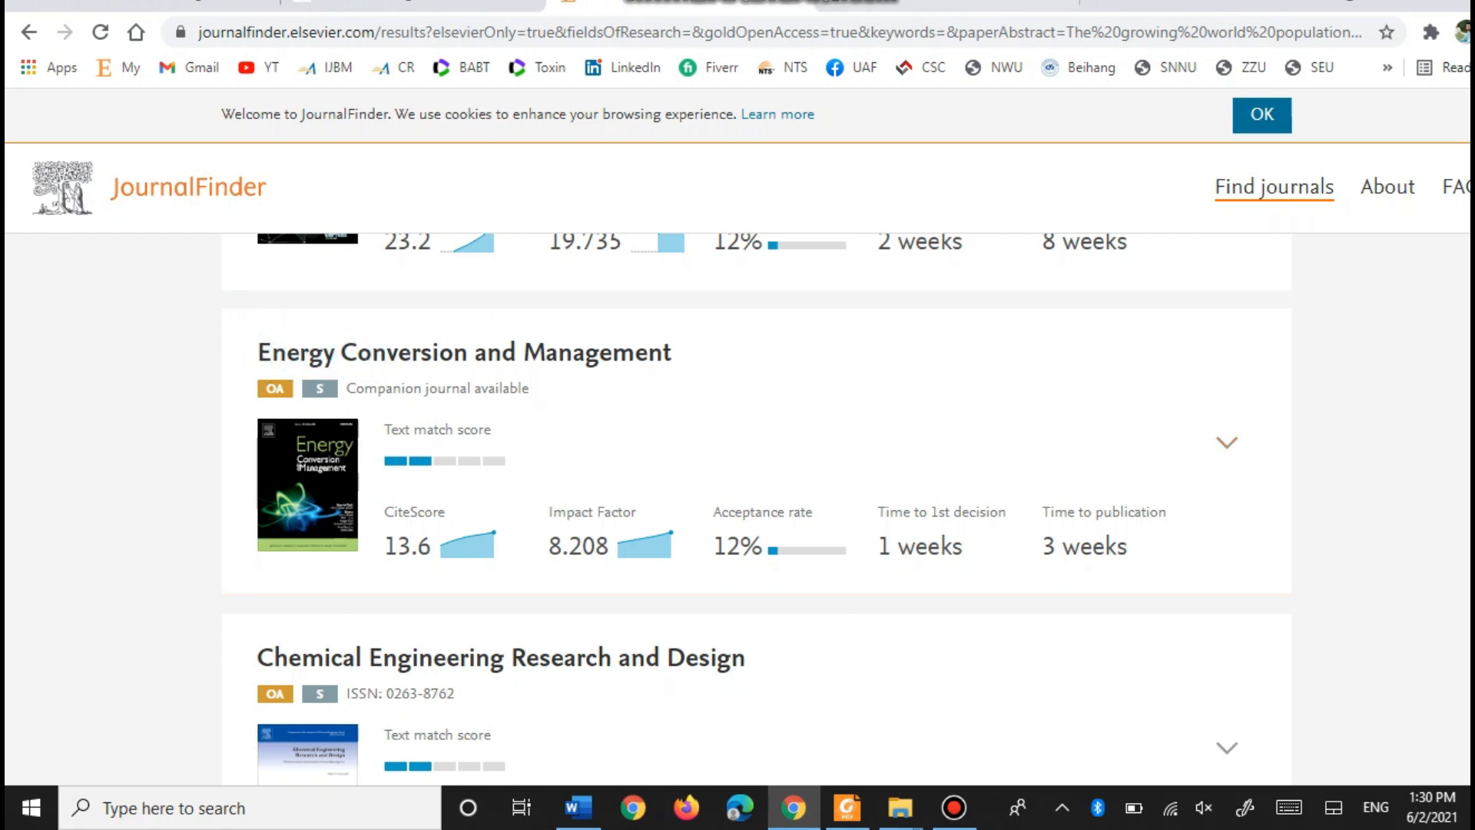
- Copy the Energy Conversion and Management journal title from the JournalFinder results
click(926, 2)
click(741, 2)
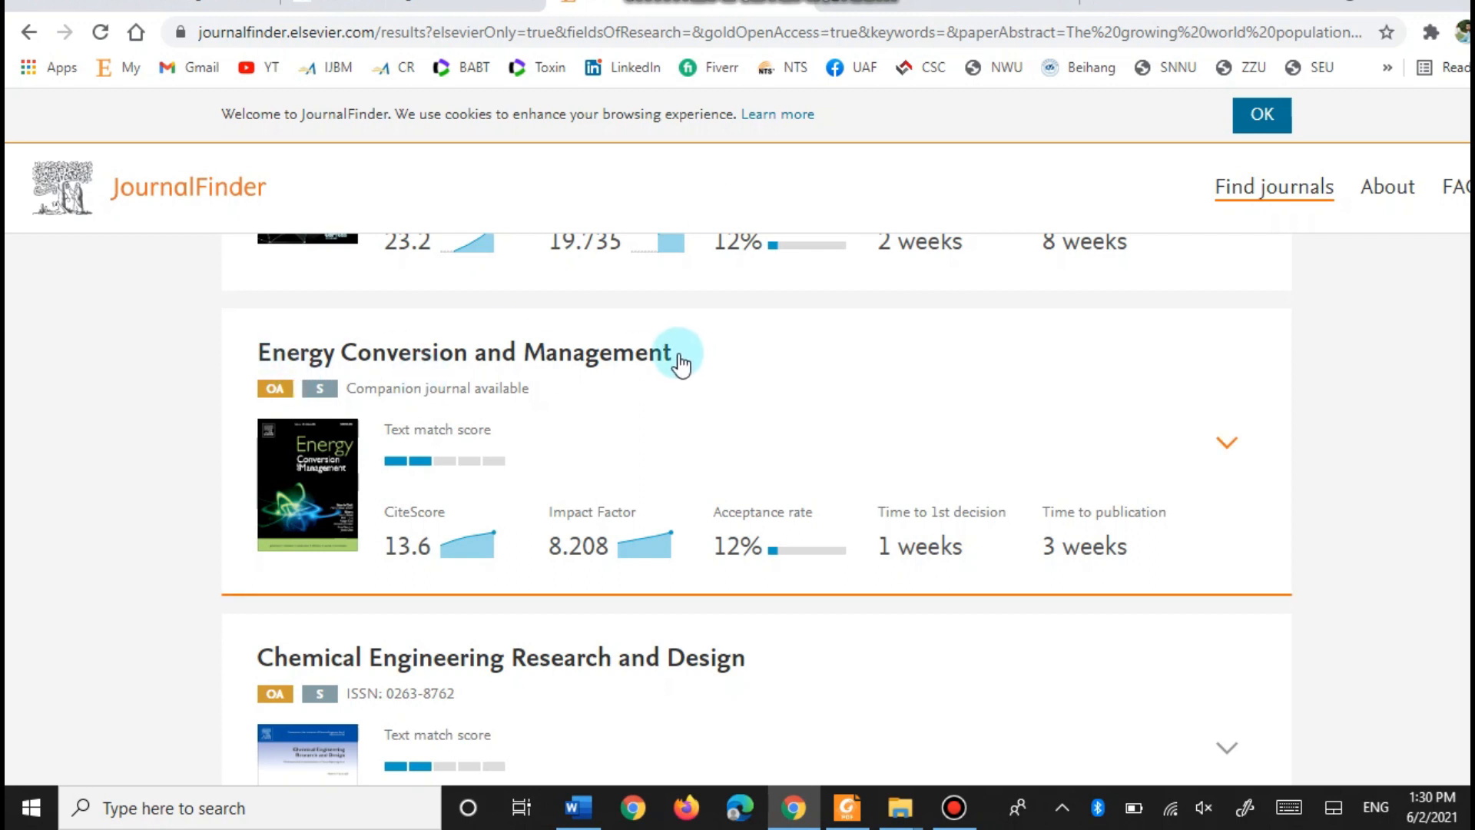
drag(680, 361, 244, 365)
key(ctrl+c)
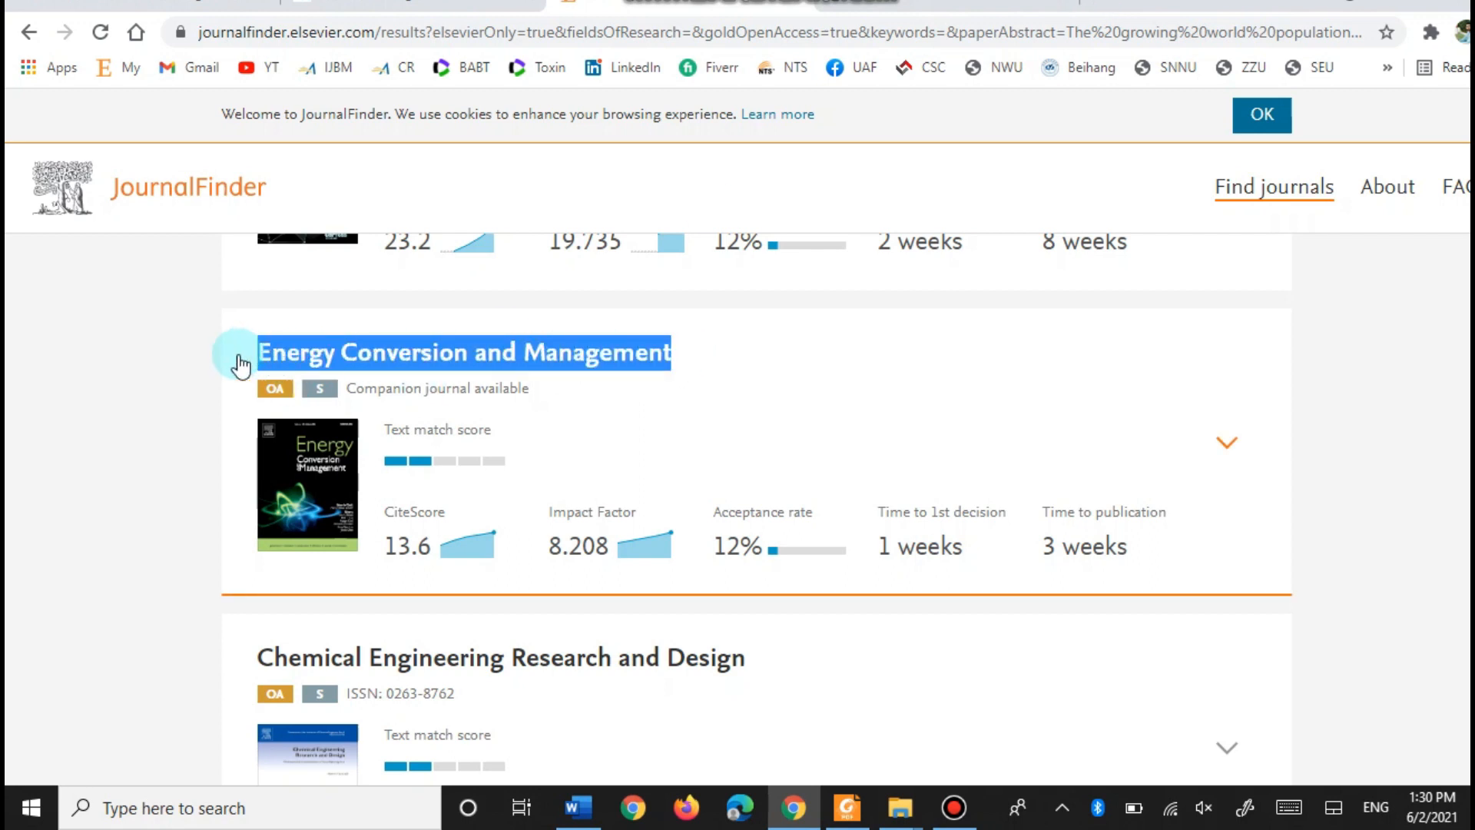
click(341, 342)
- Google 'energy conversion and management' in a new tab and open its Elsevier journal page link
click(1104, 4)
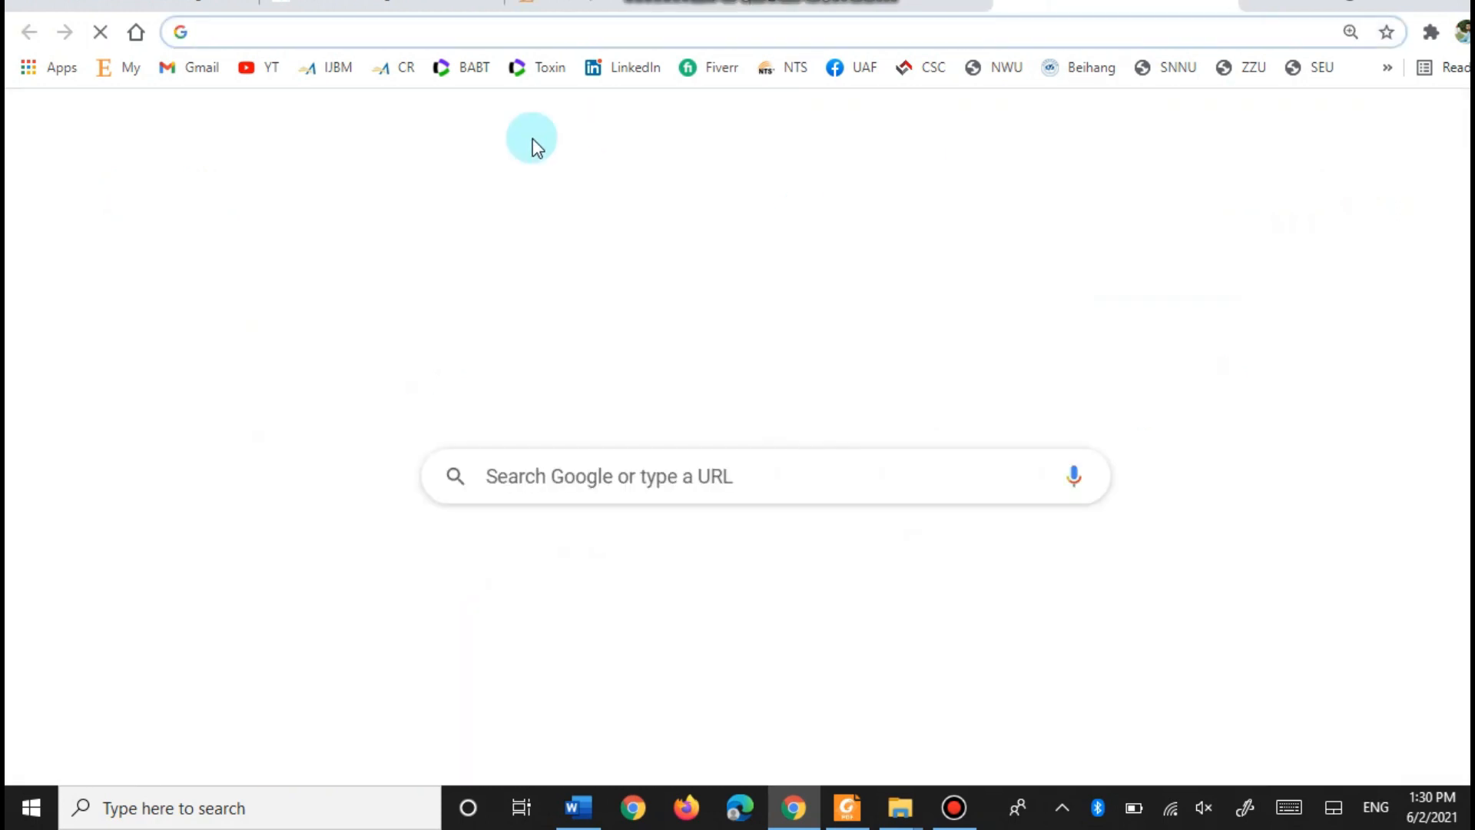
key(ctrl+v)
key(Return)
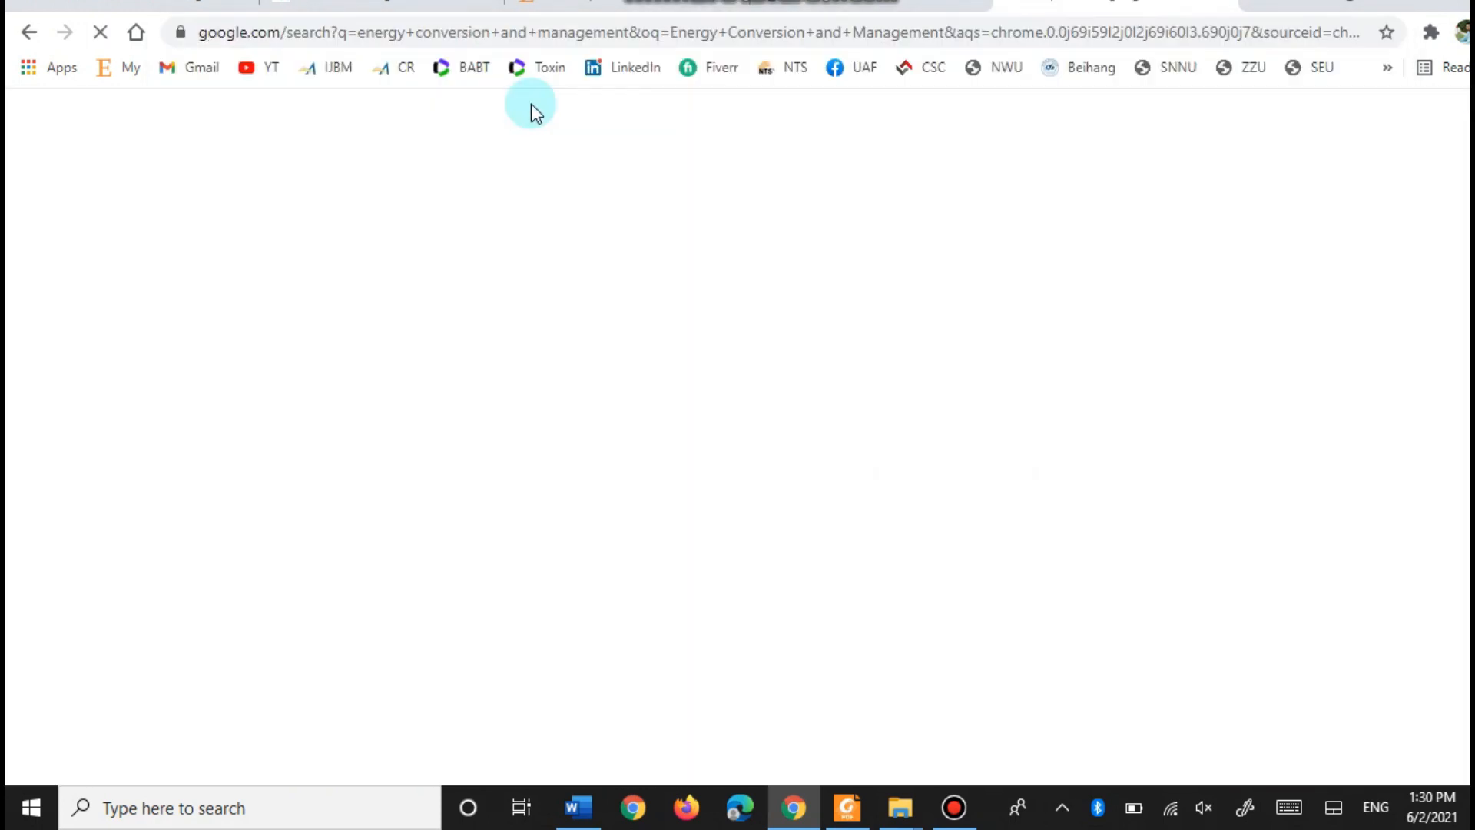
scroll(215, 457, down, 2)
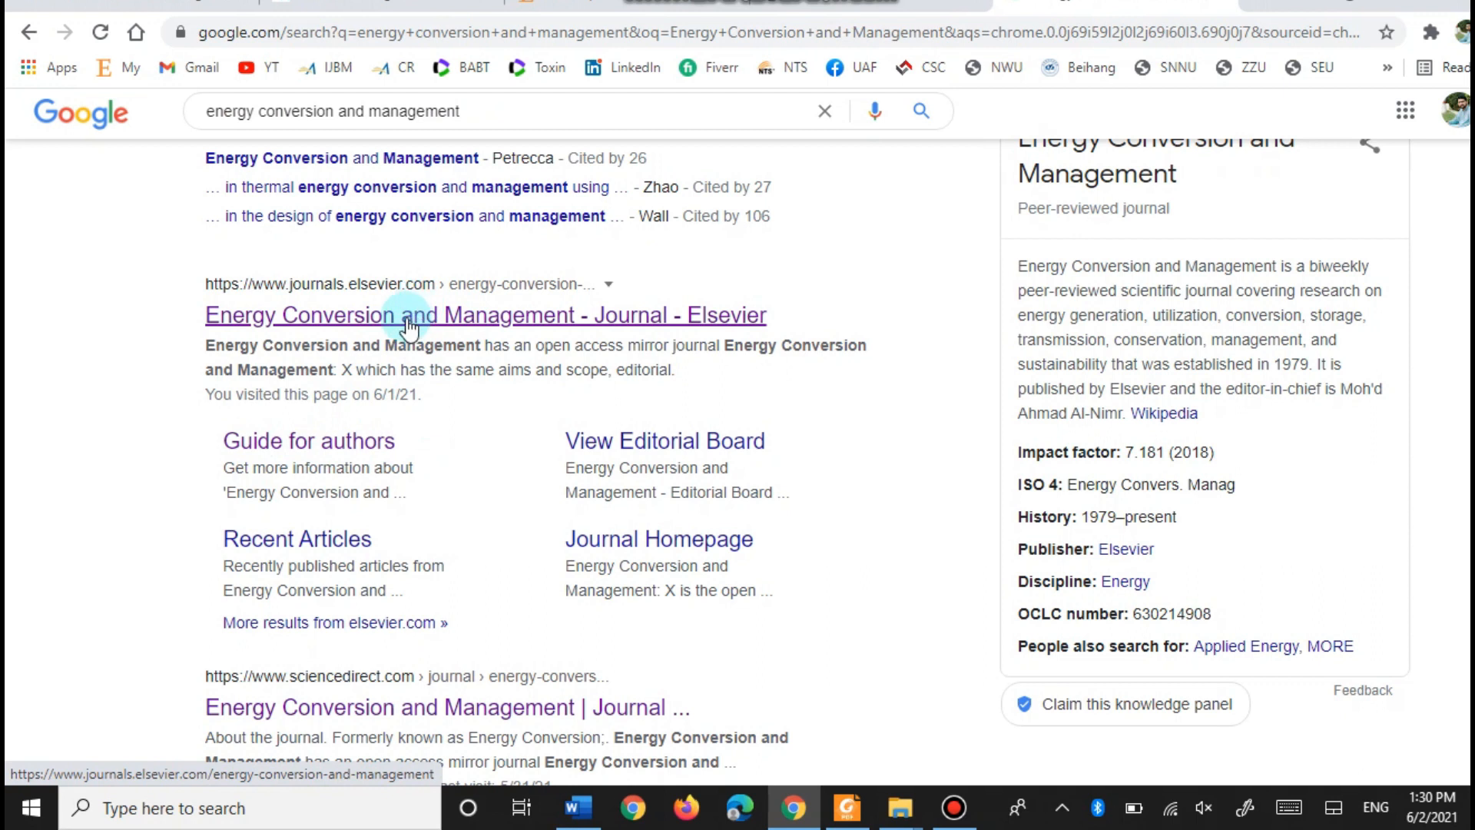
click(351, 323)
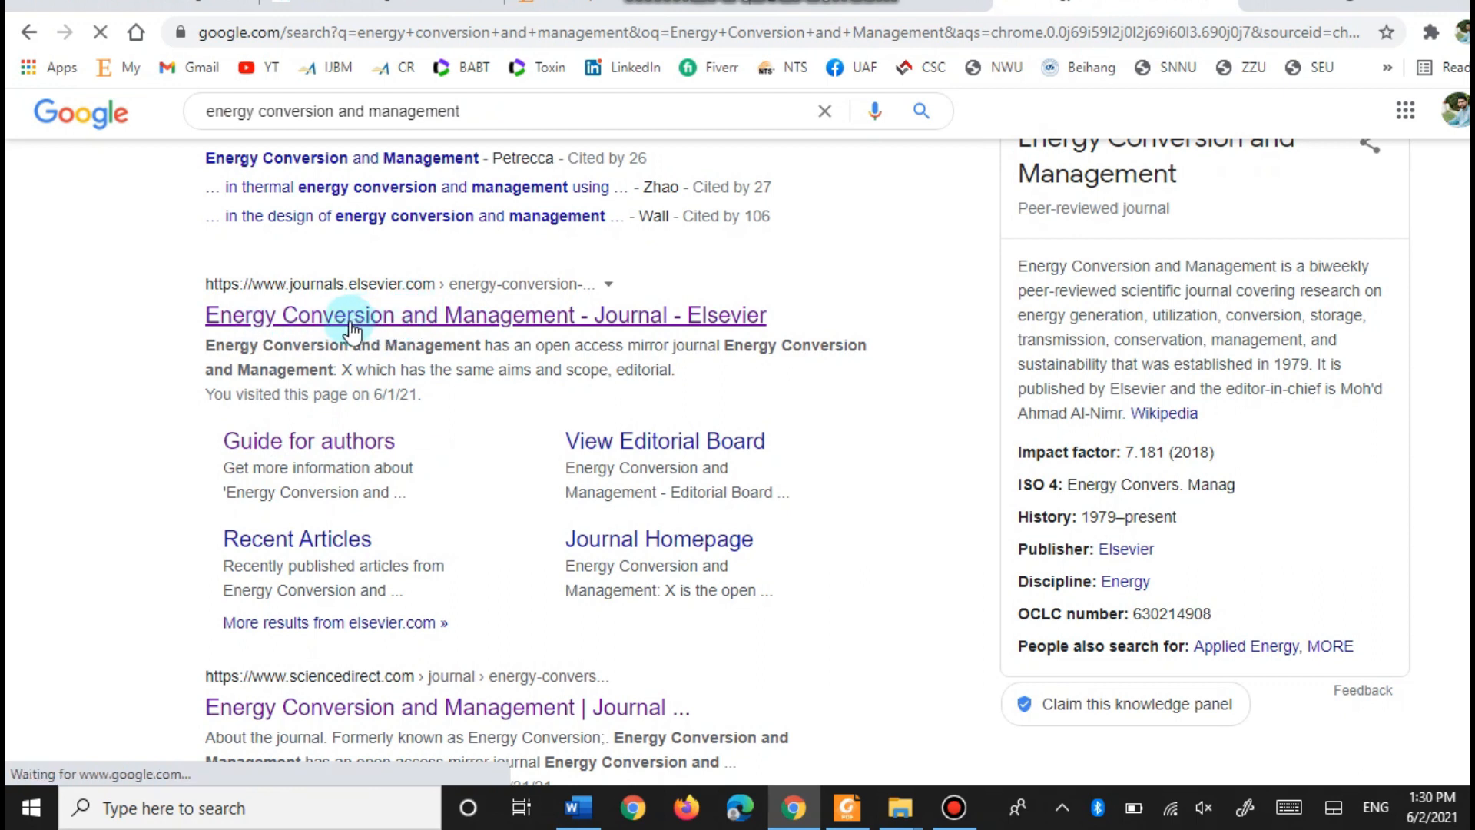
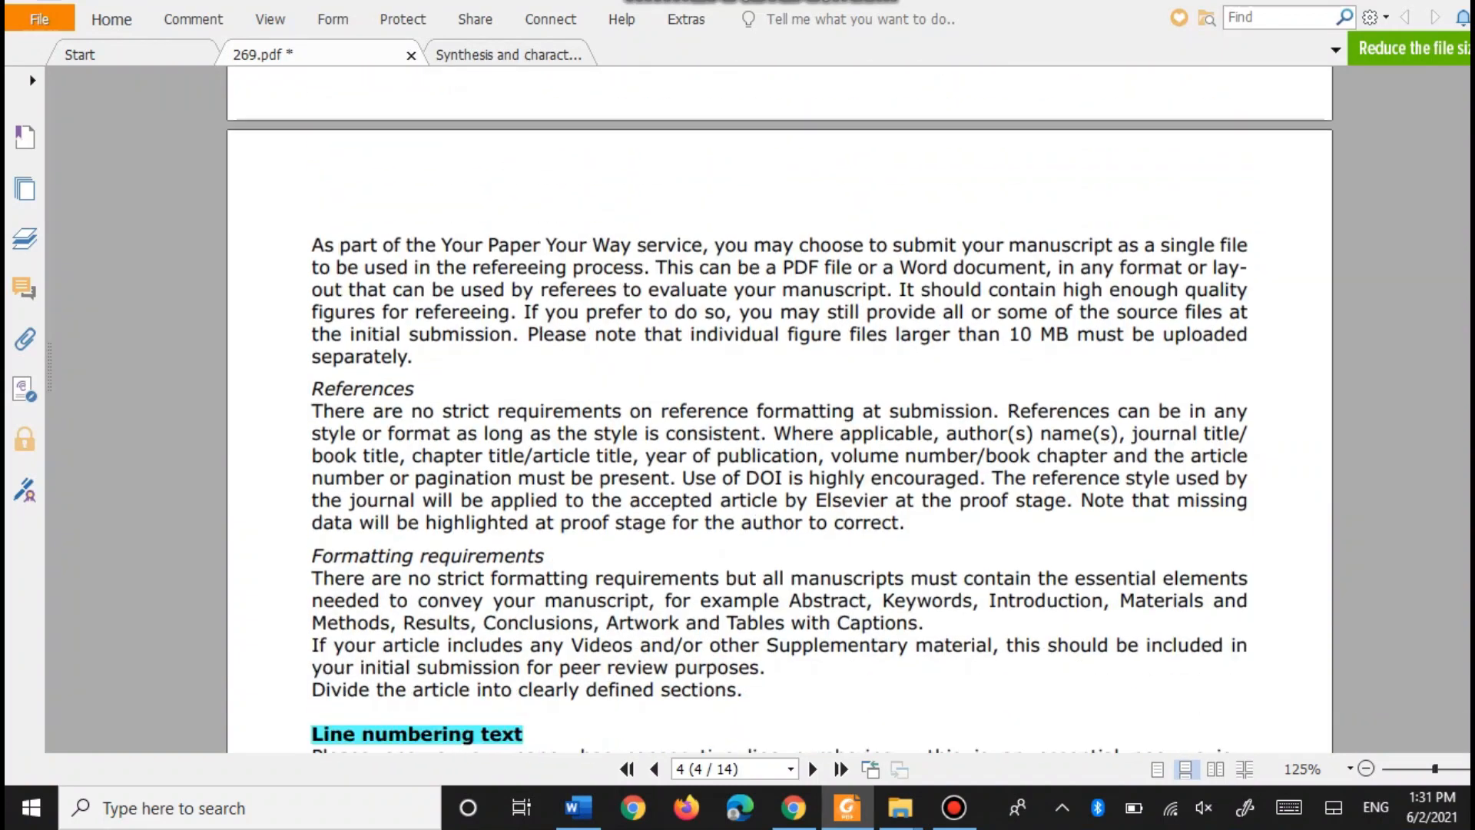
- Compare the guide's line numbering rule against the manuscript in Word
scroll(361, 131, up, 2)
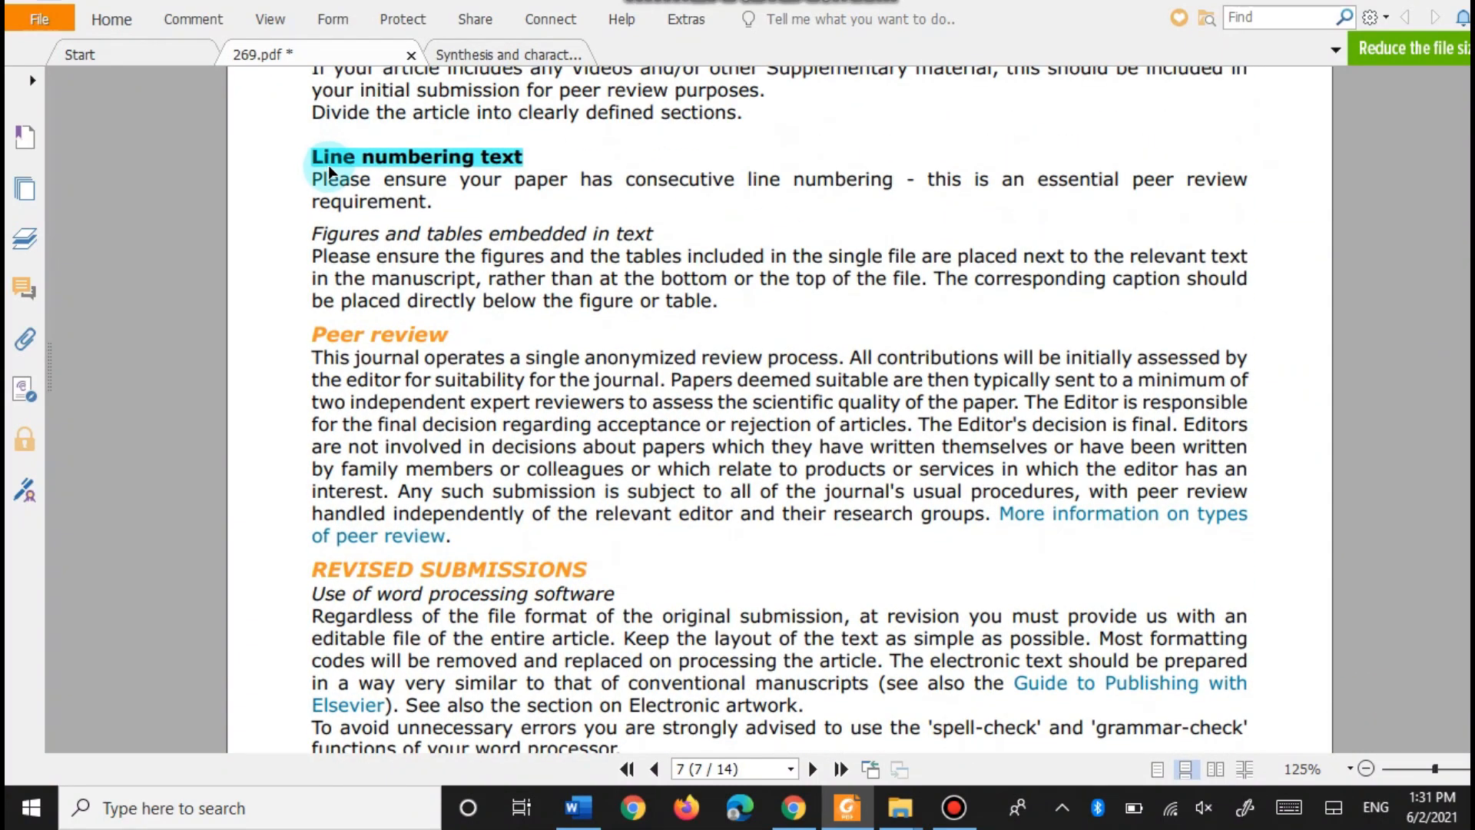
click(578, 806)
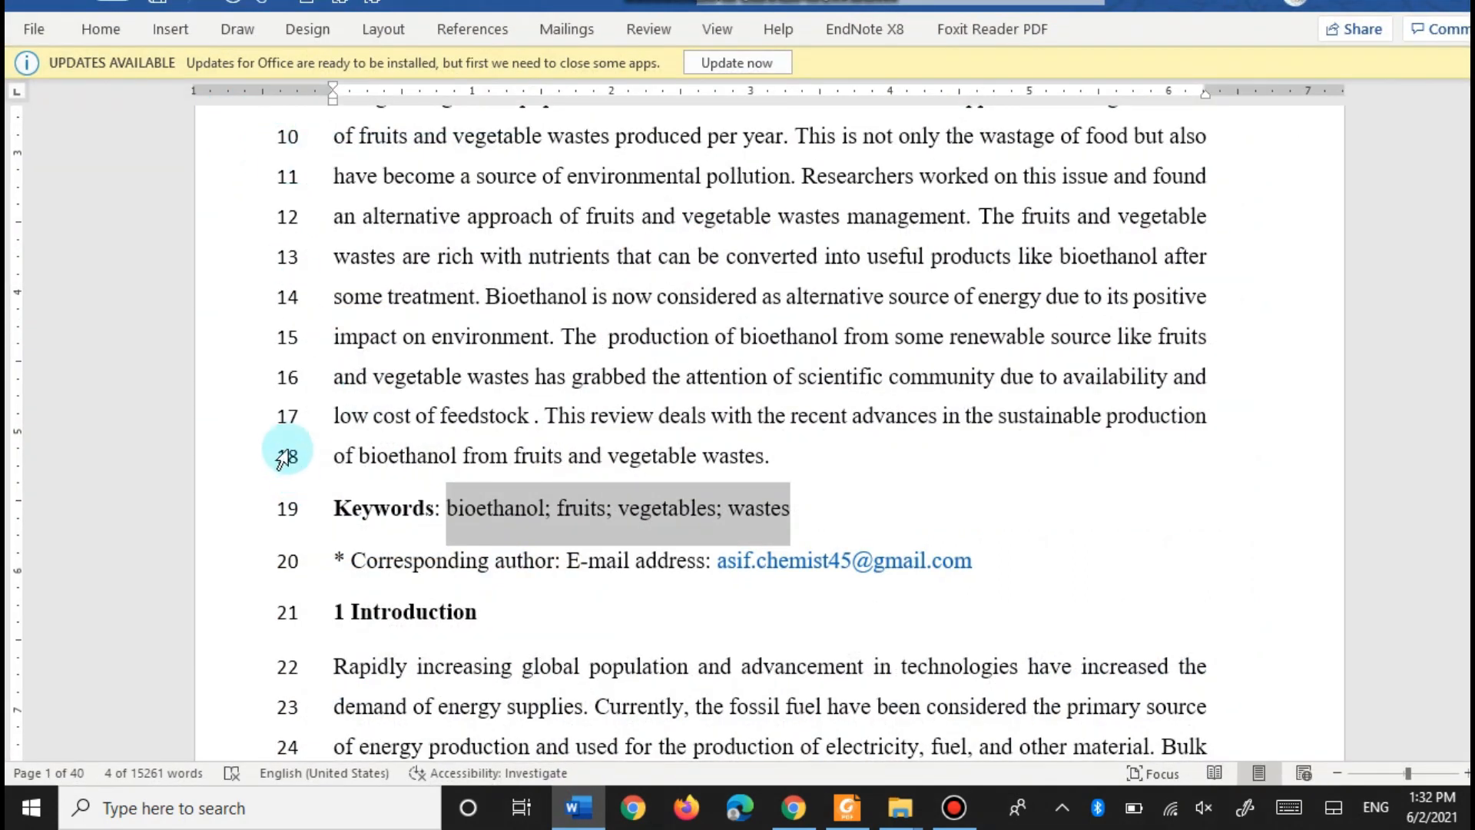
scroll(284, 453, up, 6)
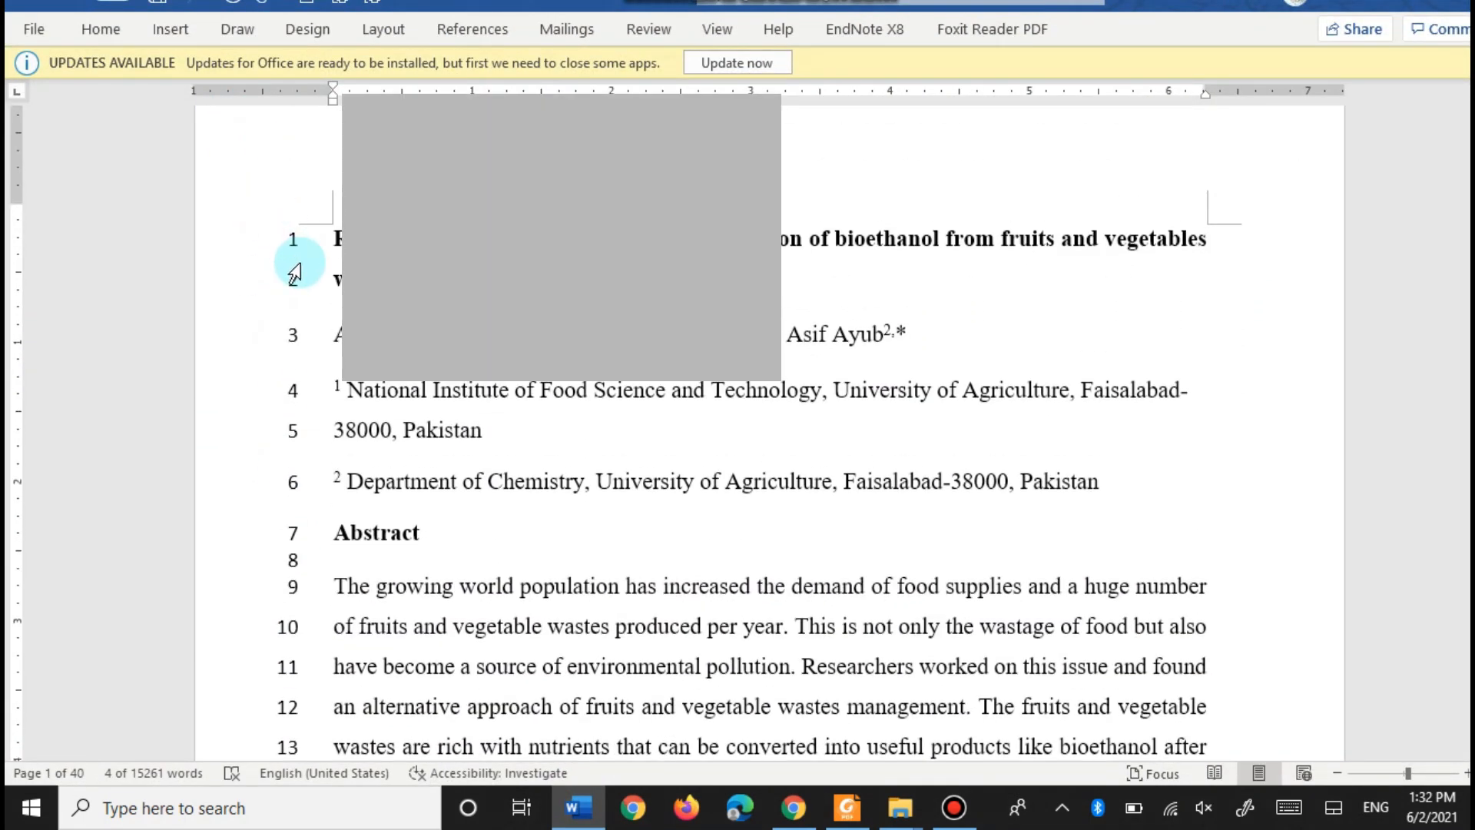
scroll(284, 261, down, 8)
scroll(287, 307, down, 5)
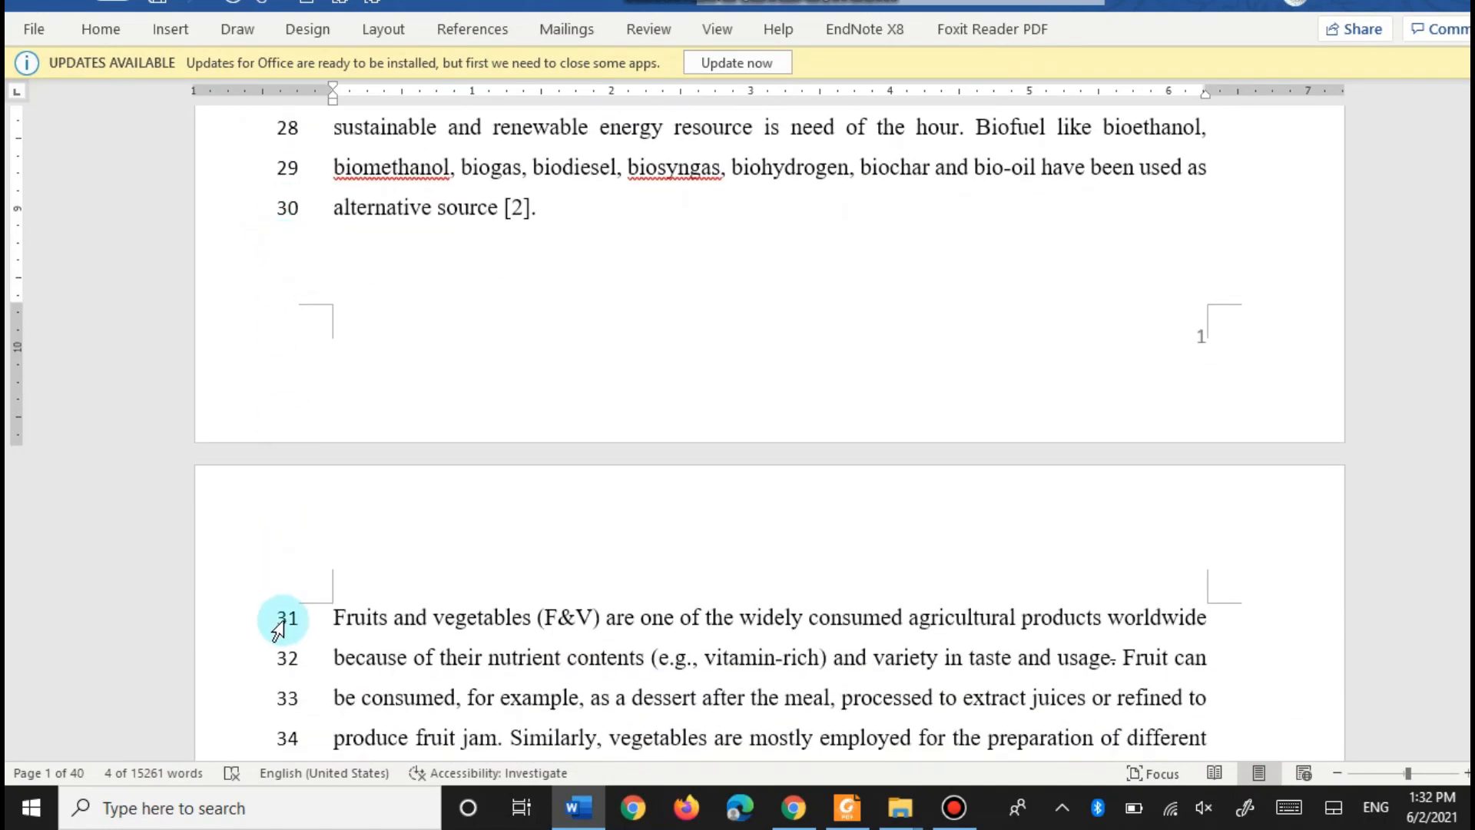
- Read the article structure and title page rules on pages 7–8 of 269.pdf
click(848, 808)
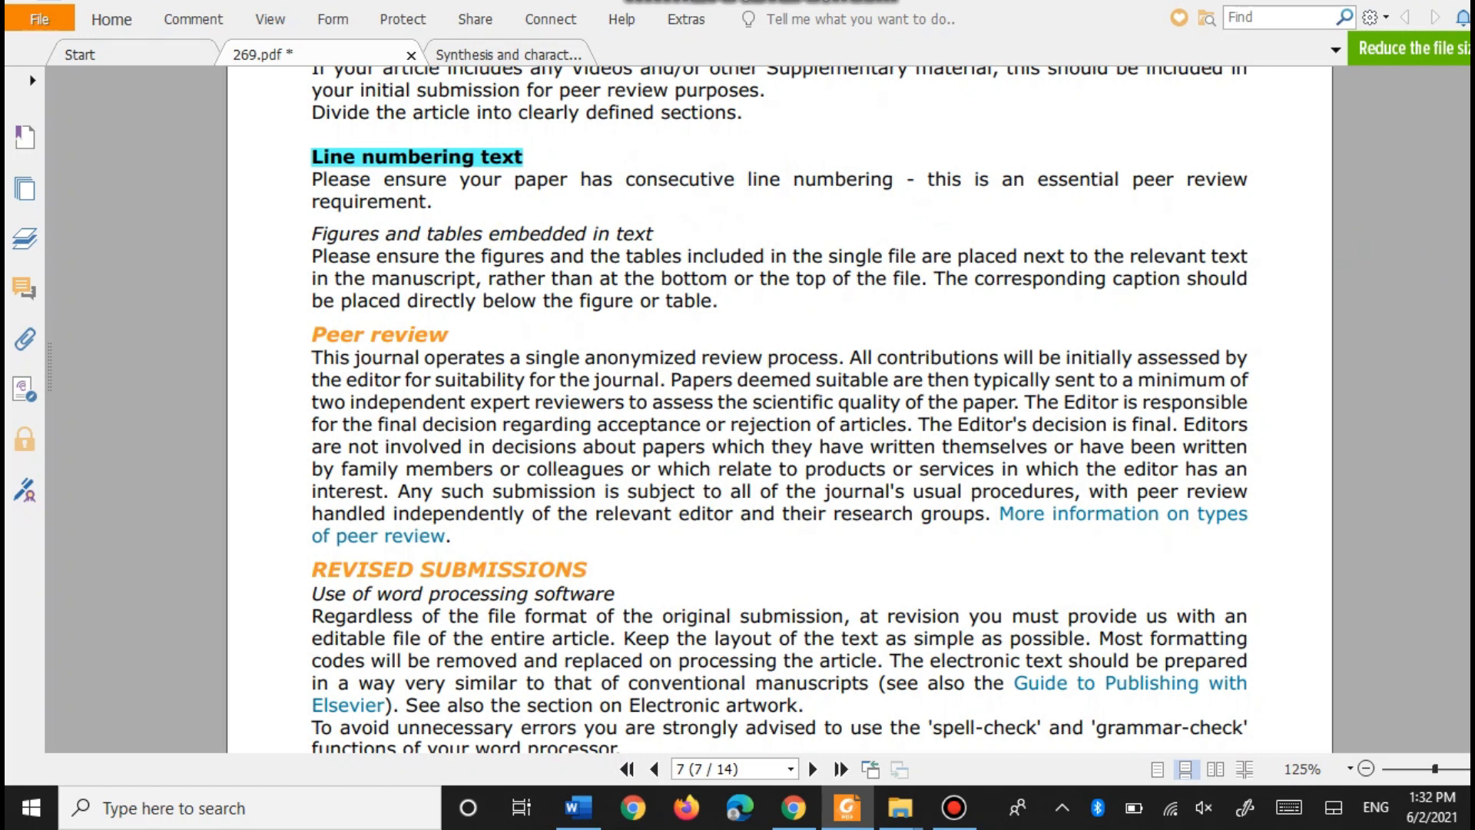
scroll(422, 438, down, 7)
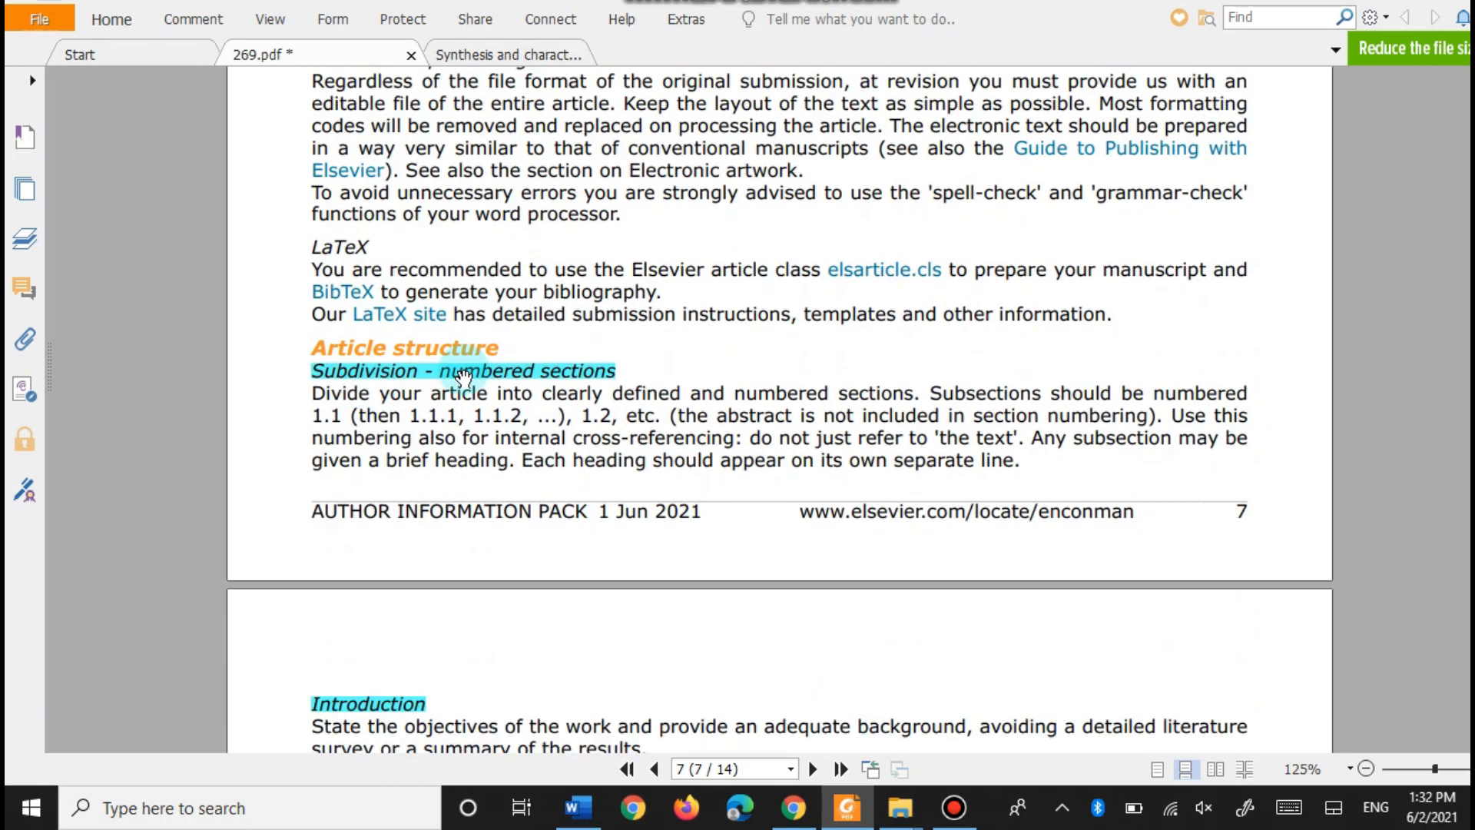
scroll(323, 300, down, 2)
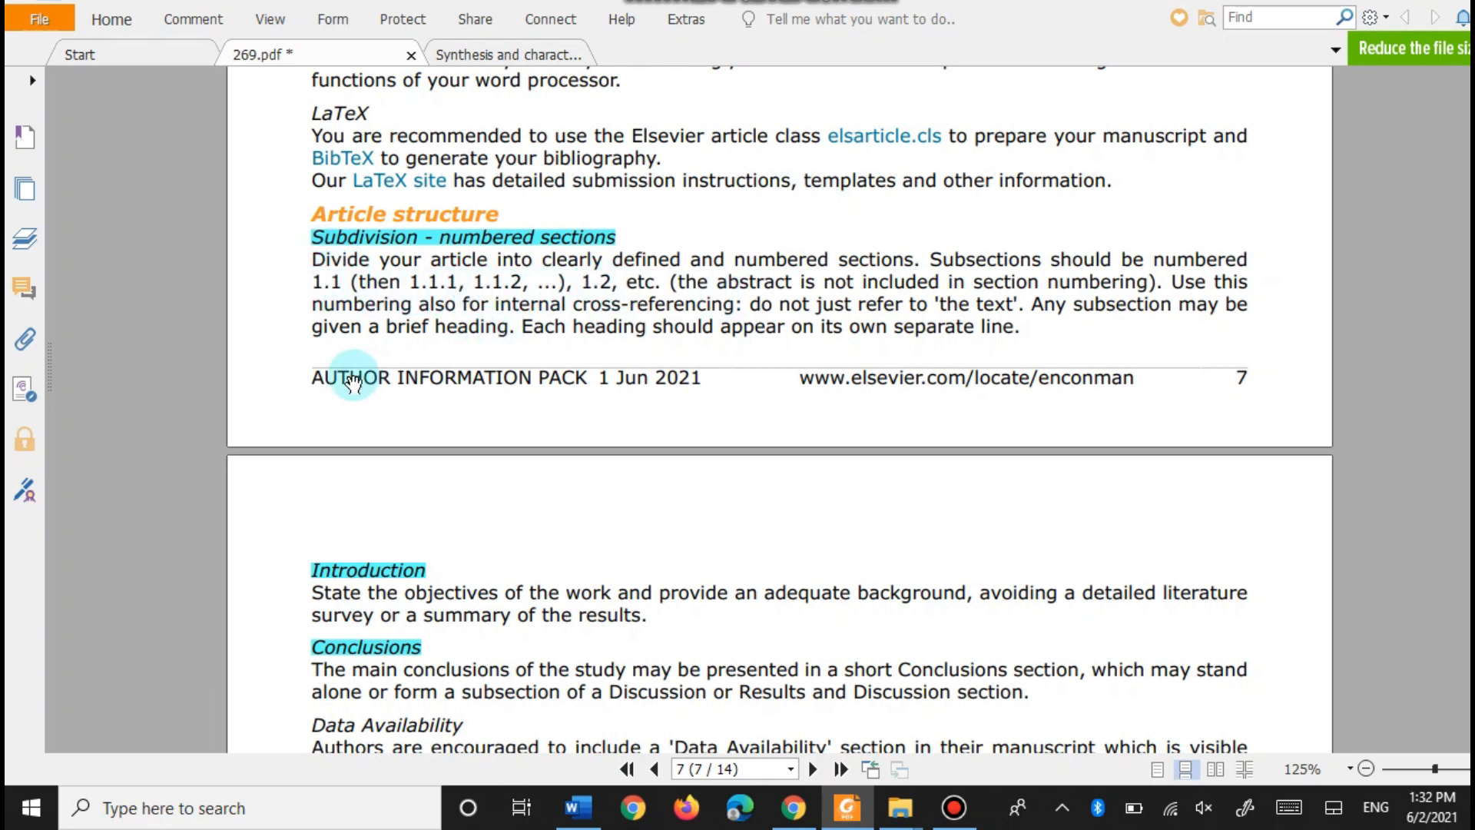
scroll(352, 377, down, 3)
scroll(372, 368, down, 2)
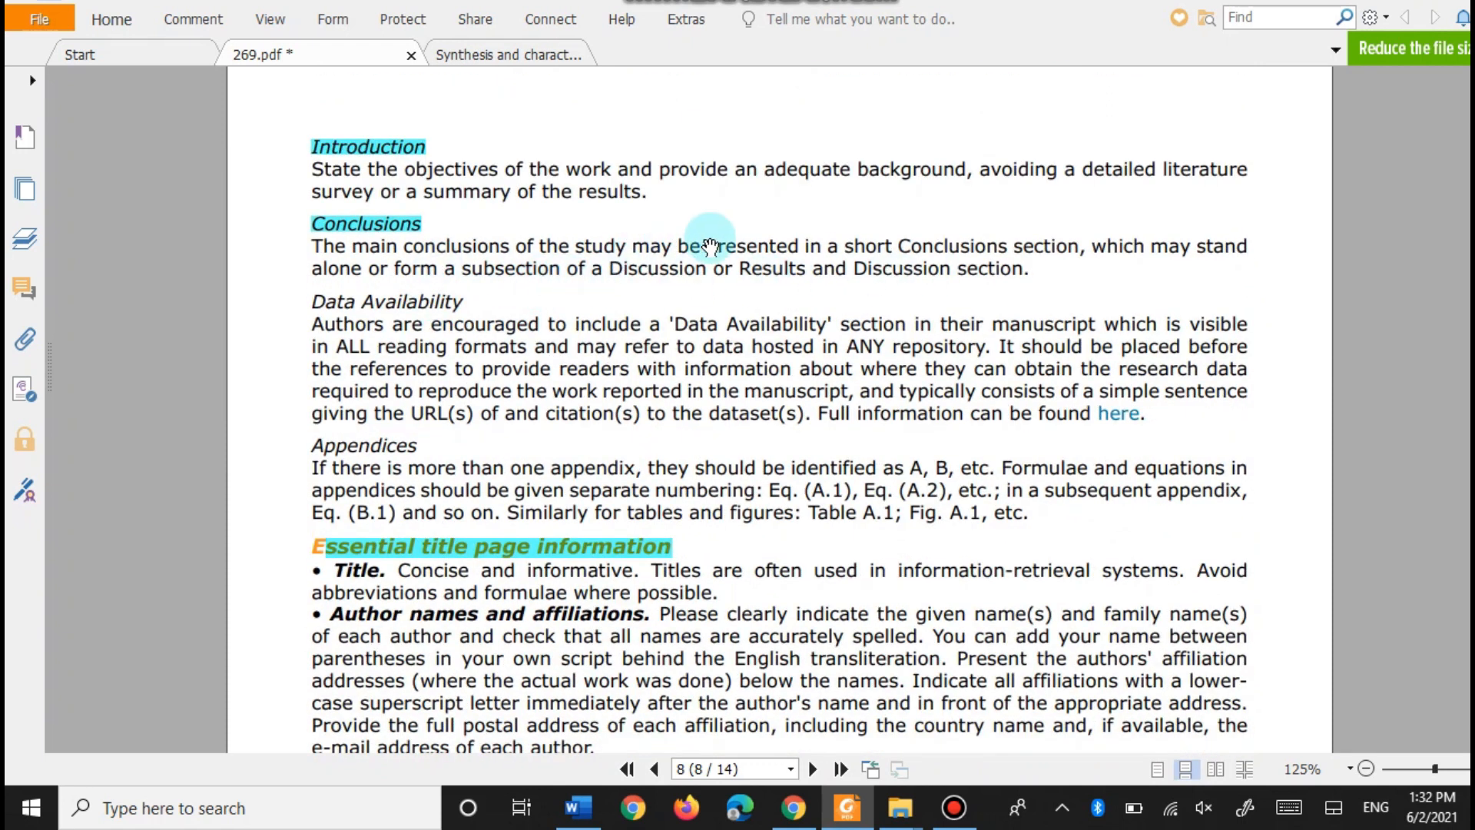
scroll(290, 290, down, 3)
scroll(609, 235, down, 1)
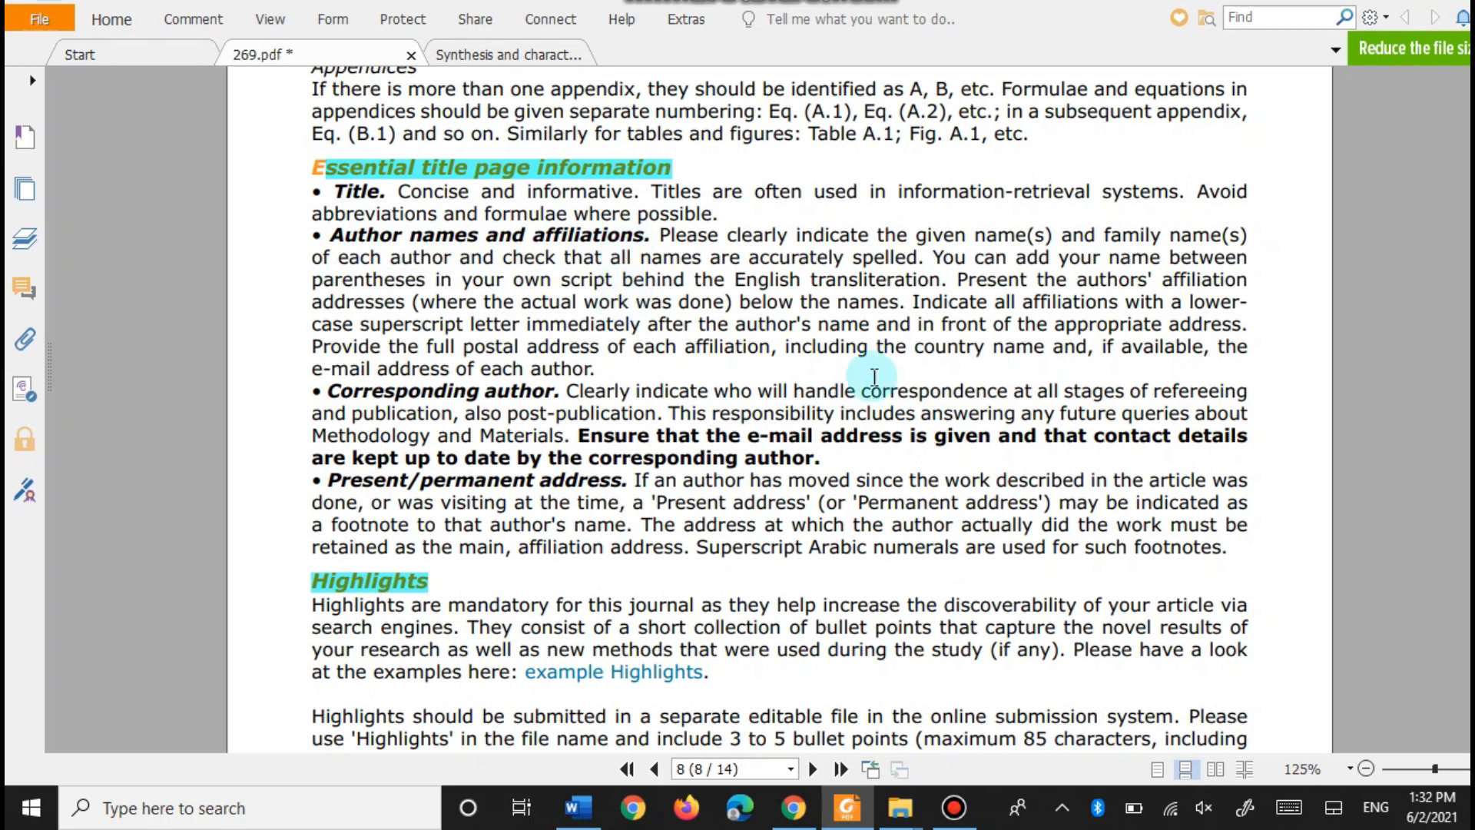
- Check the manuscript's title page against the guide's rules, then return to the browser
click(577, 806)
scroll(516, 415, up, 5)
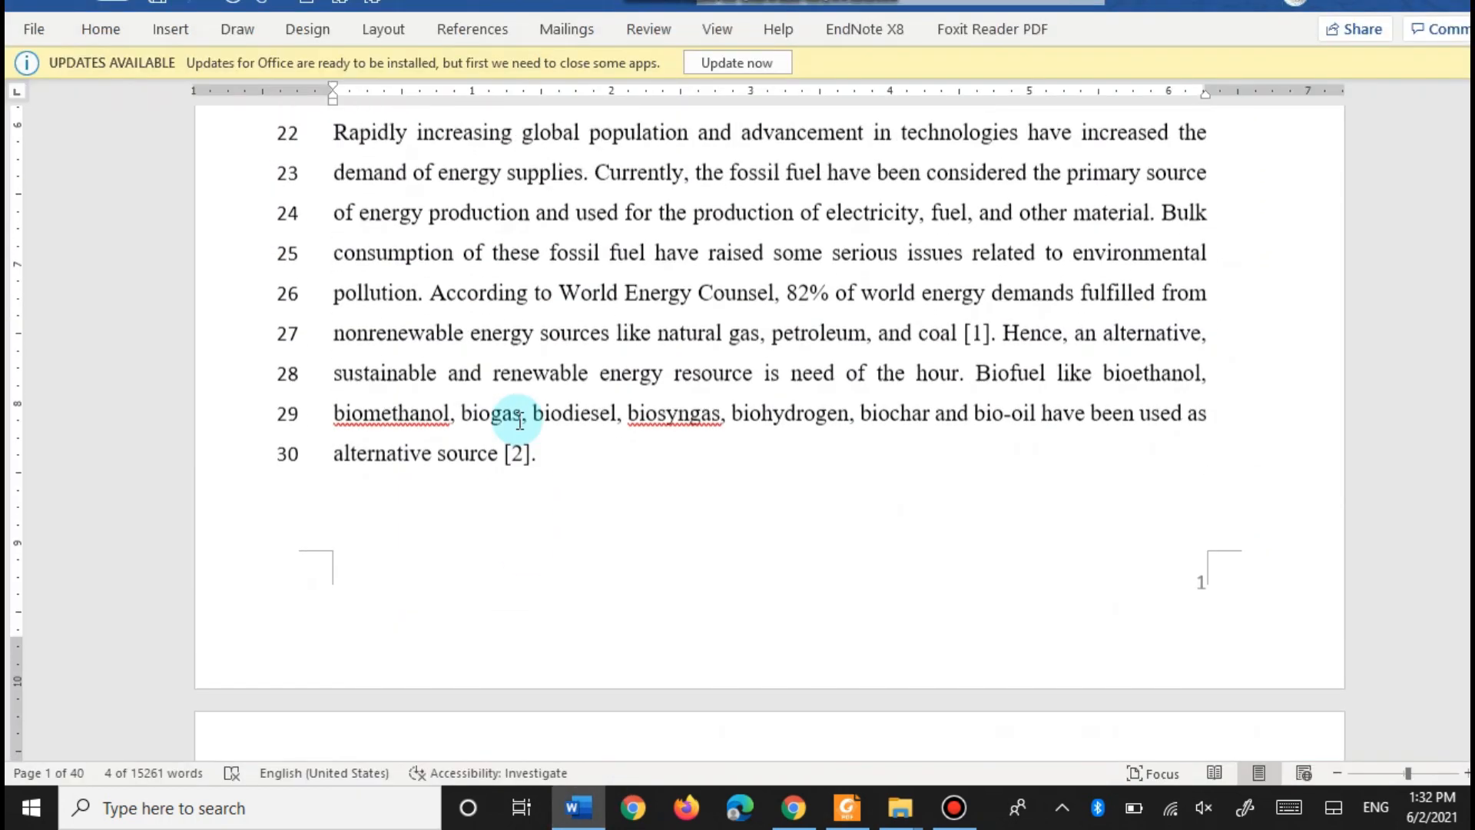
scroll(516, 411, up, 6)
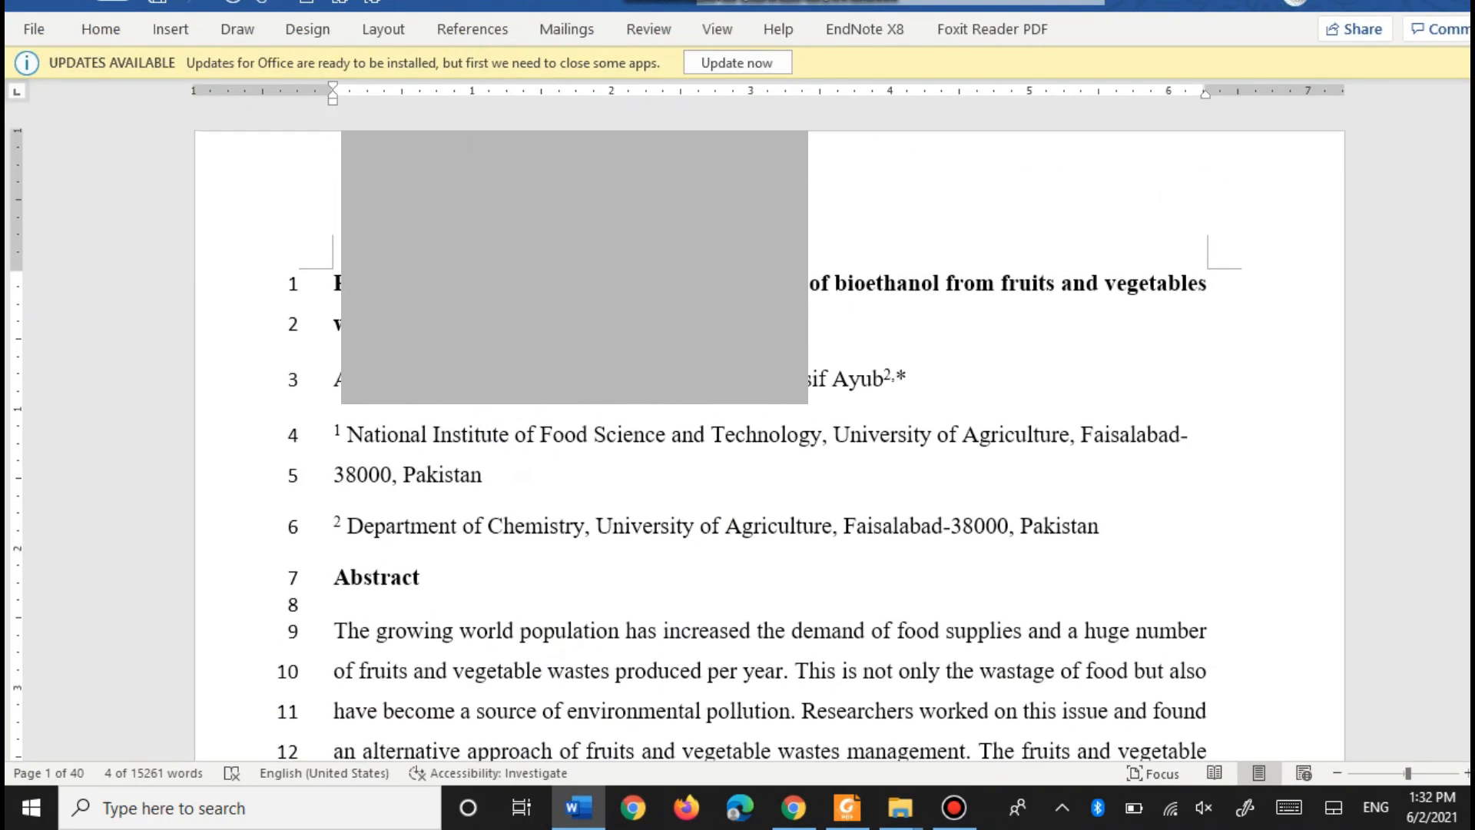
scroll(350, 378, down, 3)
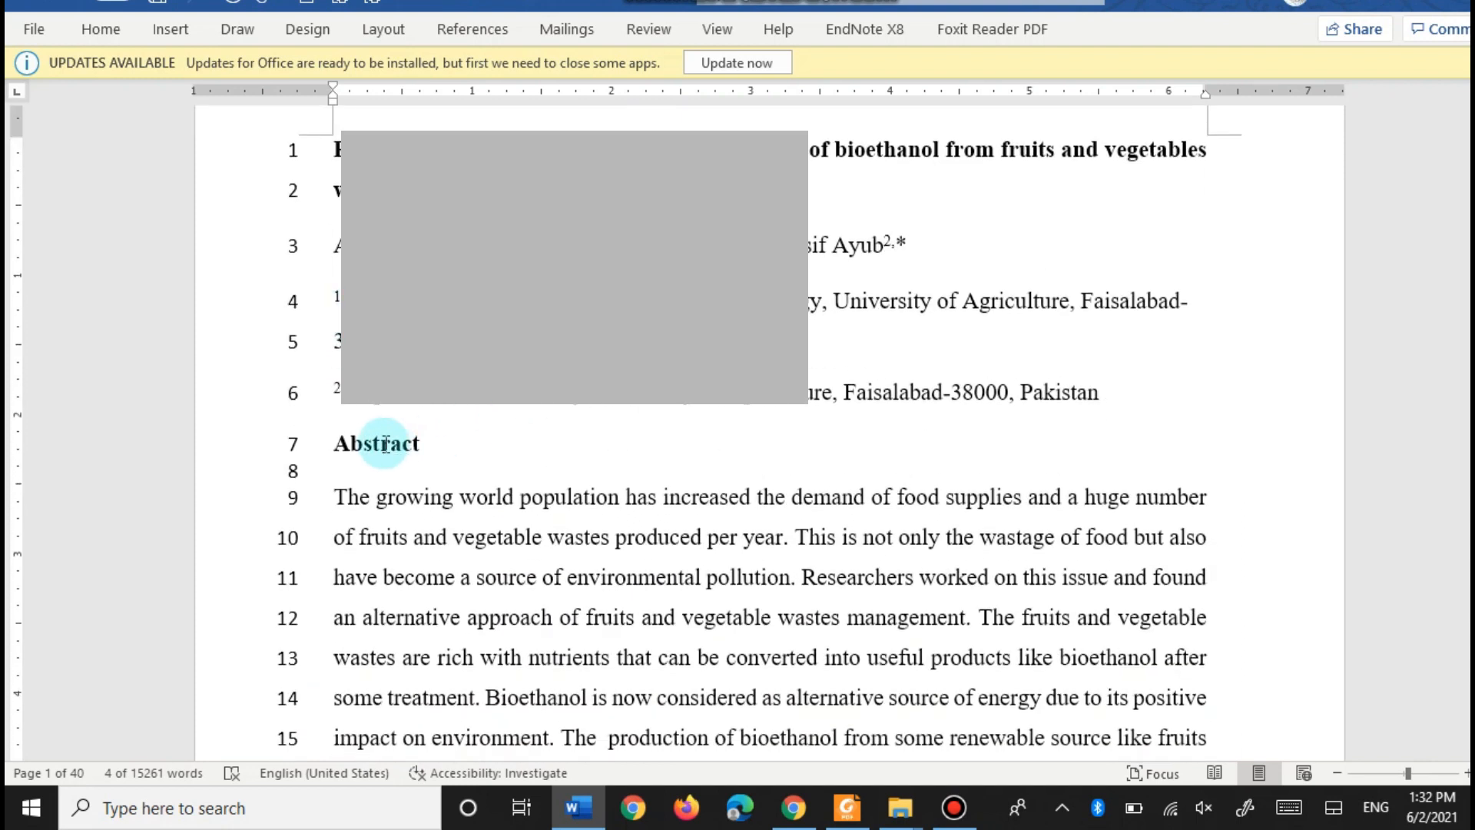
scroll(668, 455, down, 5)
scroll(418, 569, down, 1)
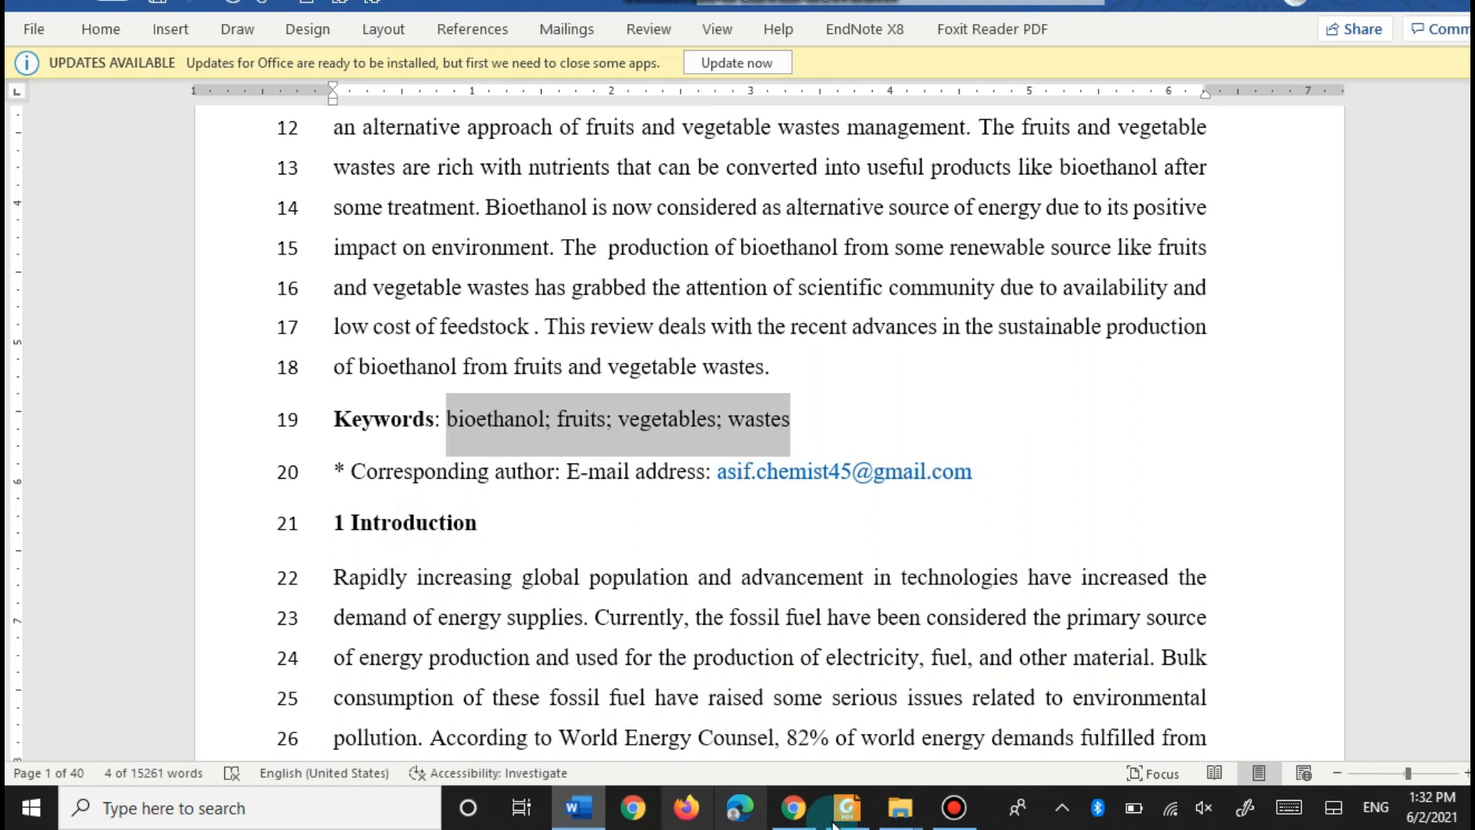
click(799, 825)
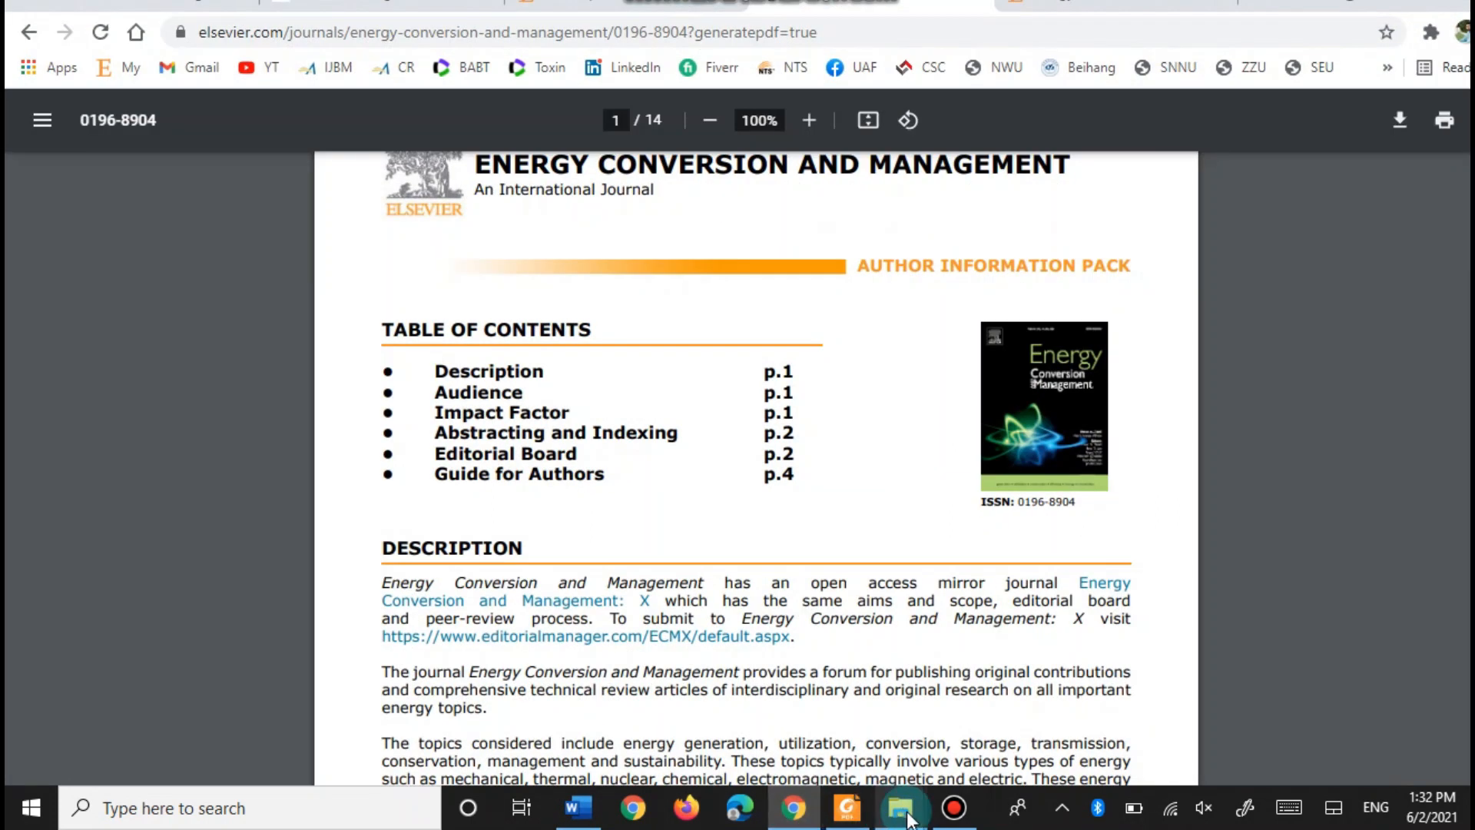
- Read the page 9 Keywords rule and verify the manuscript's four keywords in Word
click(846, 806)
scroll(218, 418, down, 10)
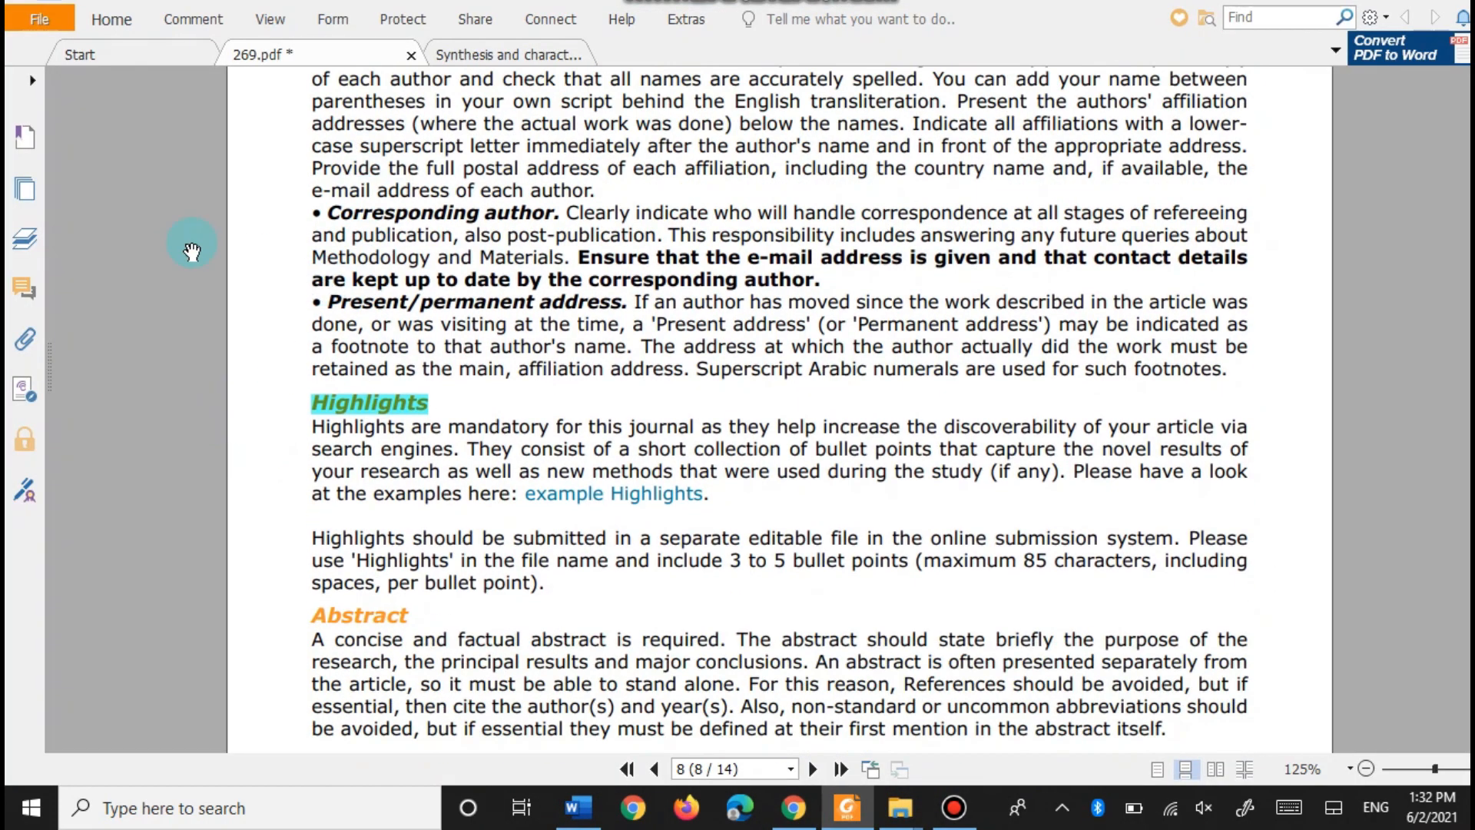
scroll(183, 250, up, 2)
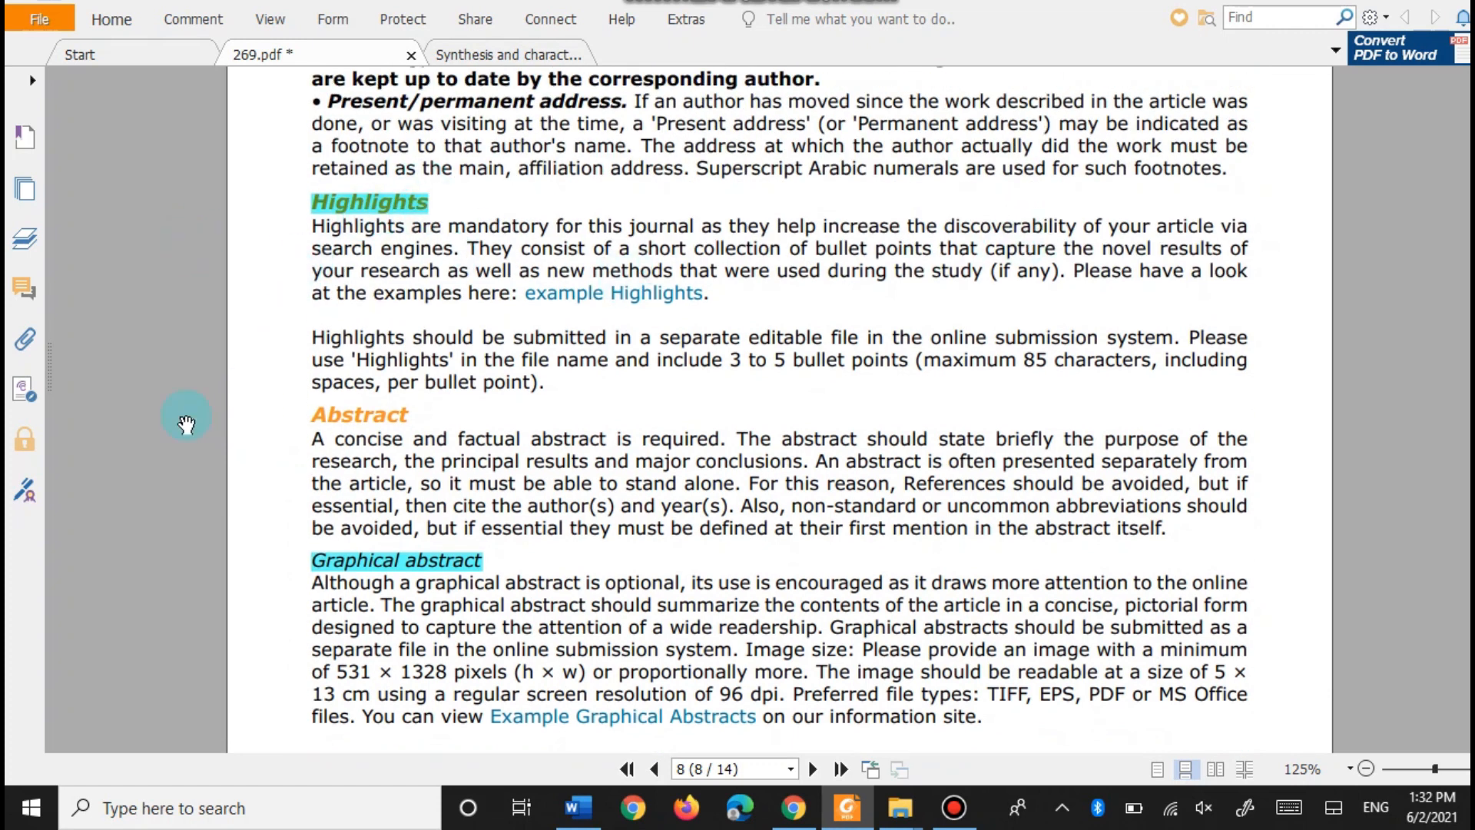
scroll(250, 389, down, 3)
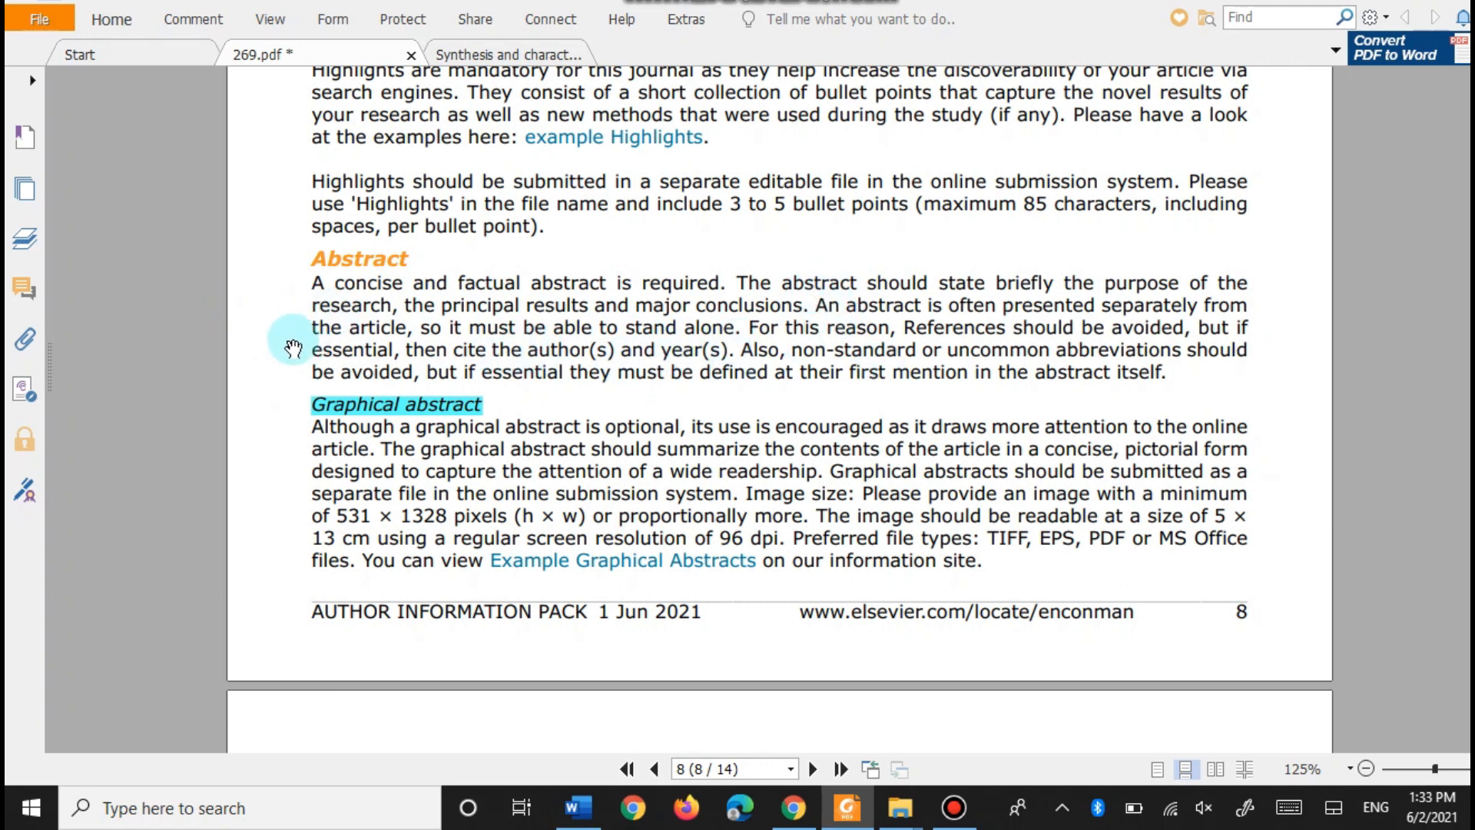
scroll(296, 350, down, 1)
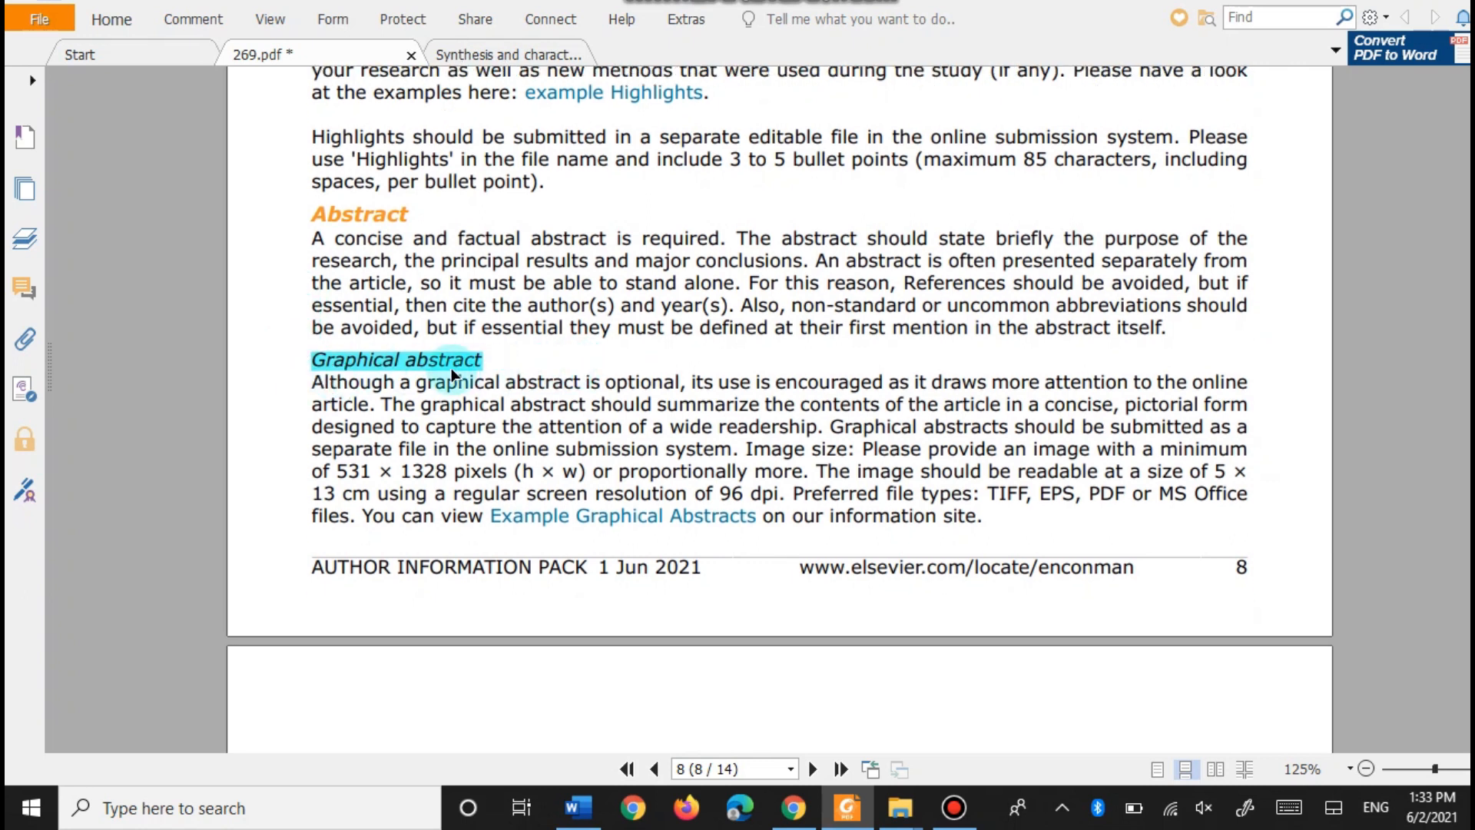
scroll(299, 371, down, 2)
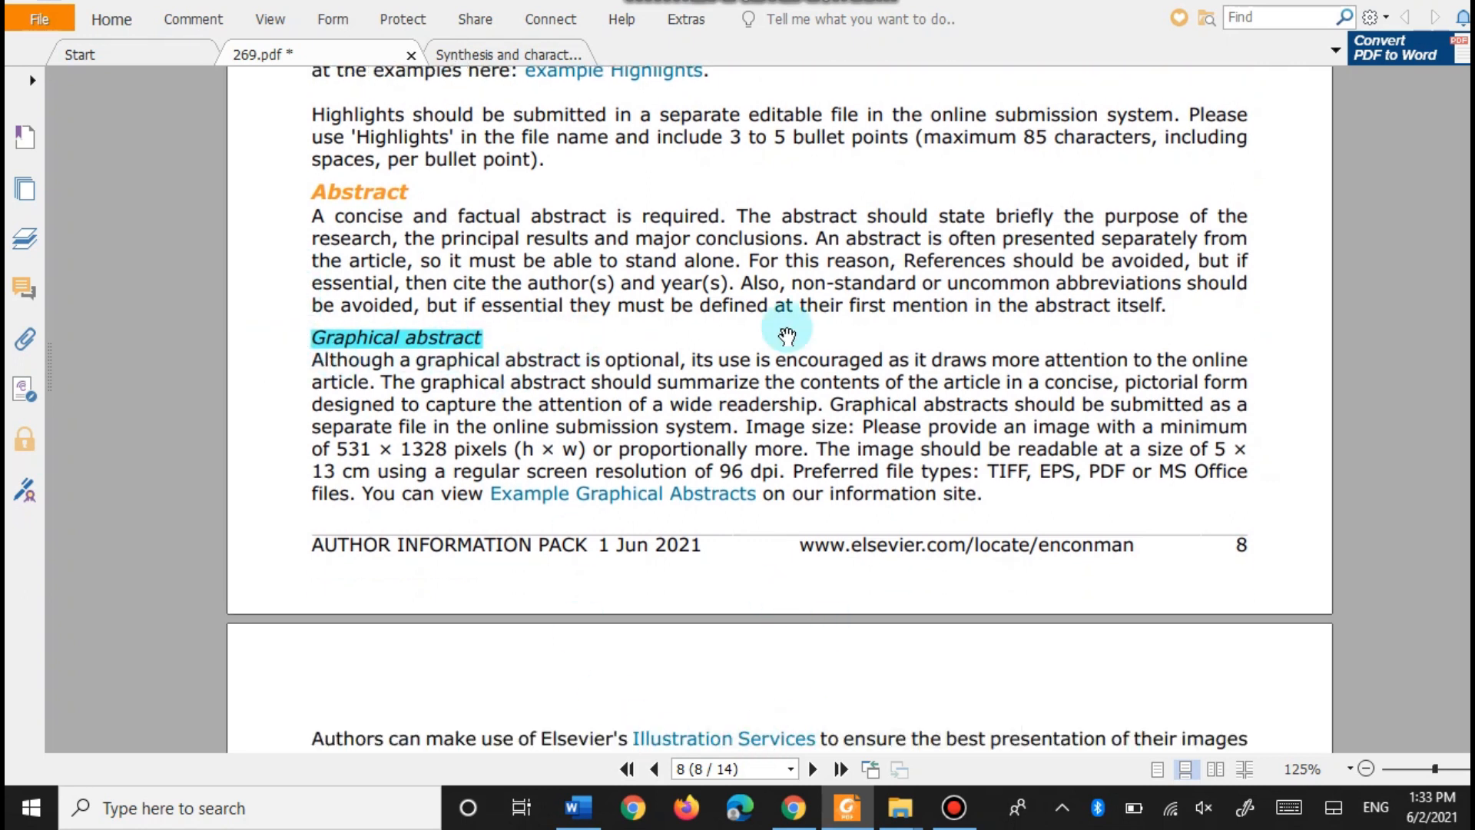
scroll(254, 422, down, 13)
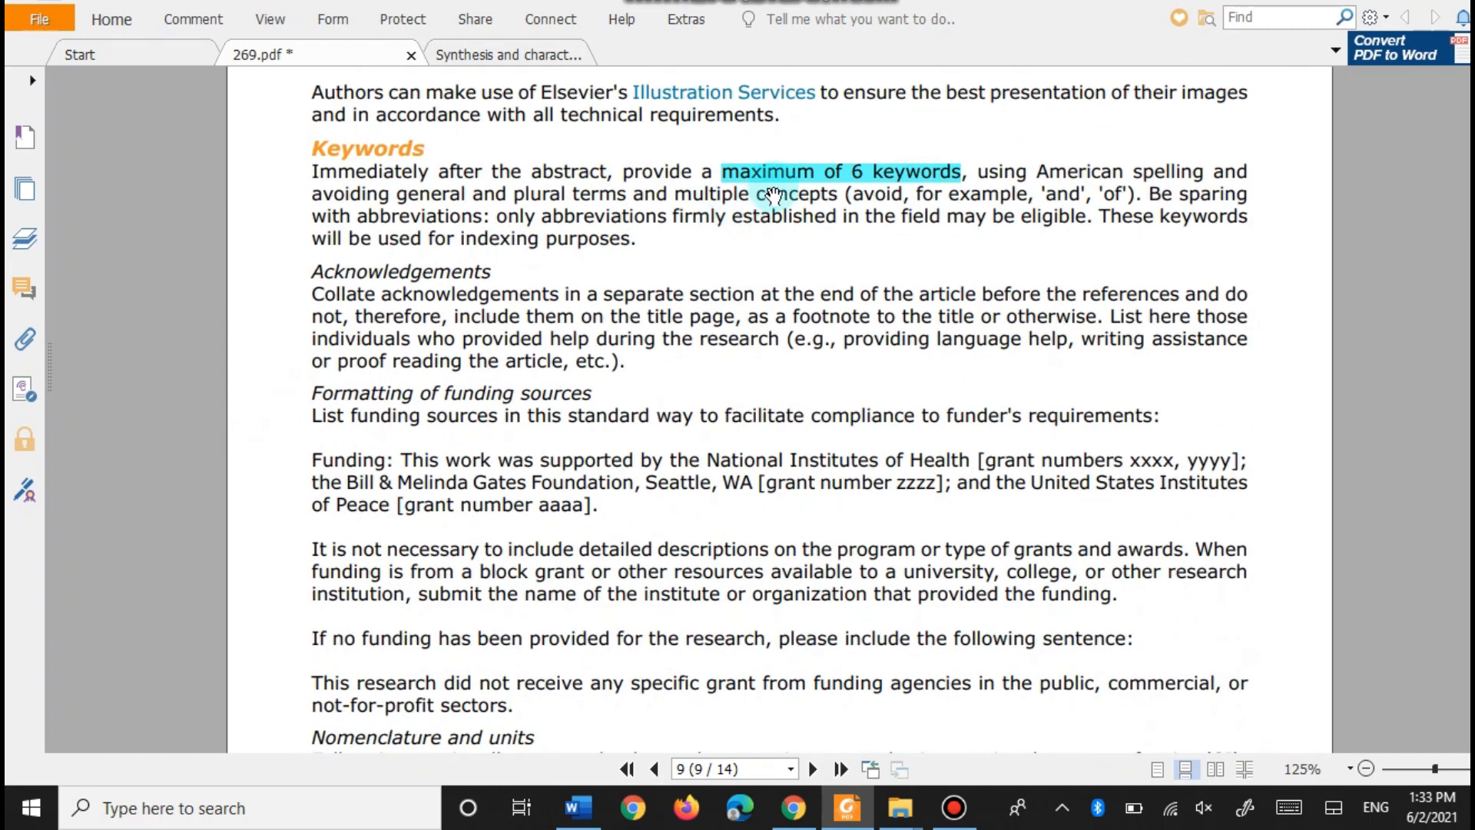
scroll(361, 219, up, 1)
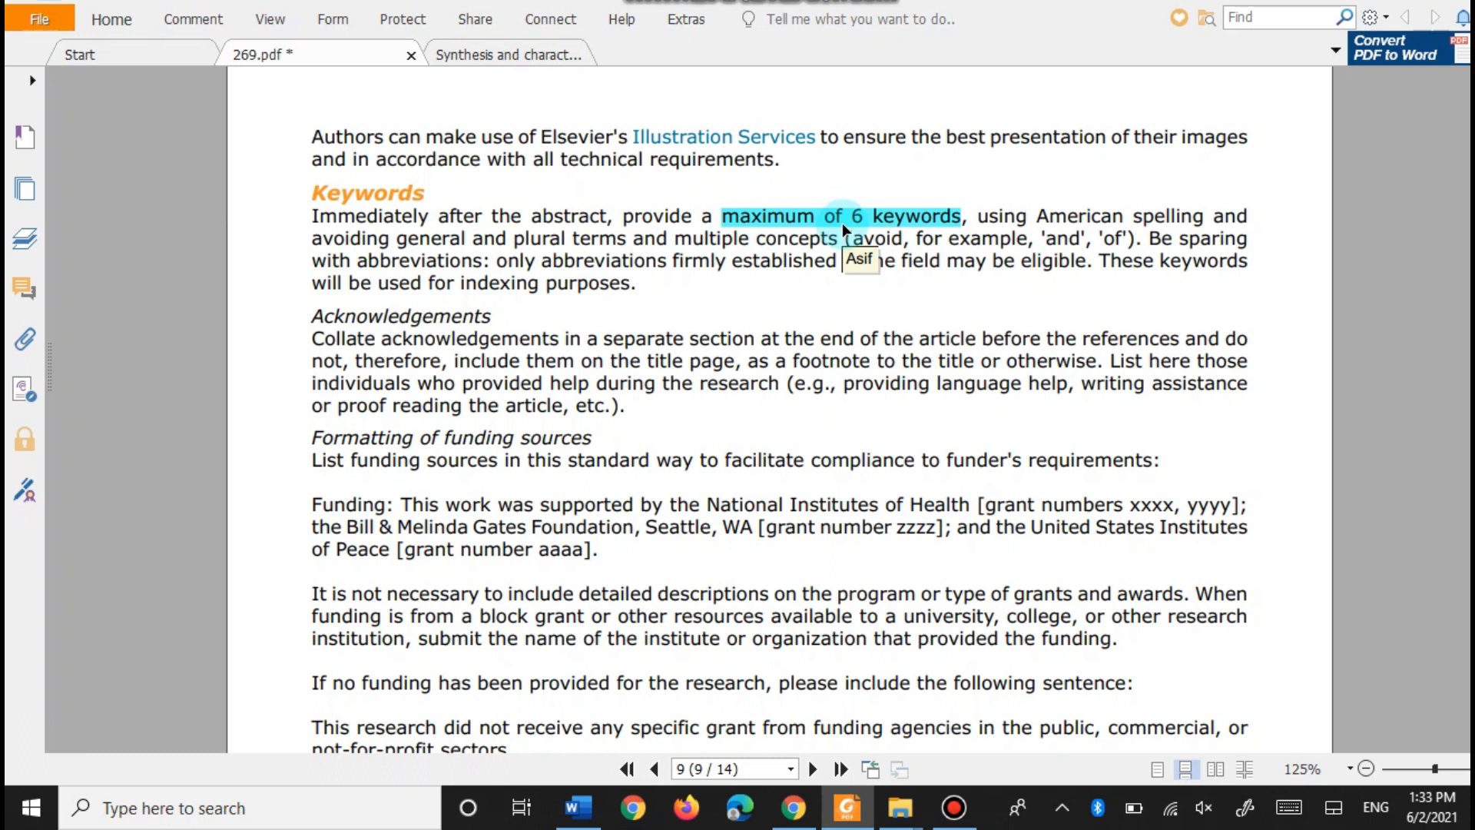
click(582, 808)
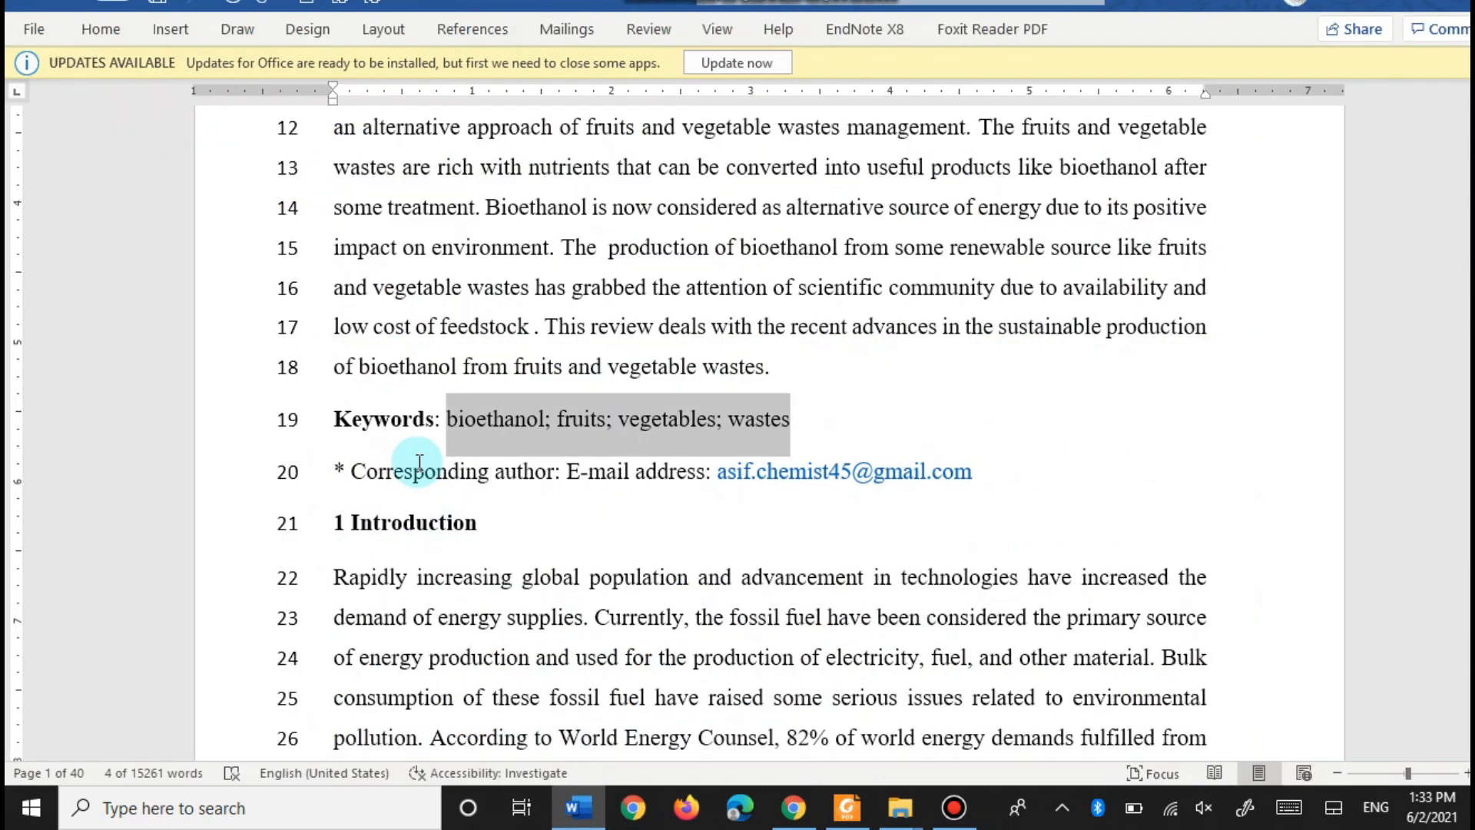
click(489, 419)
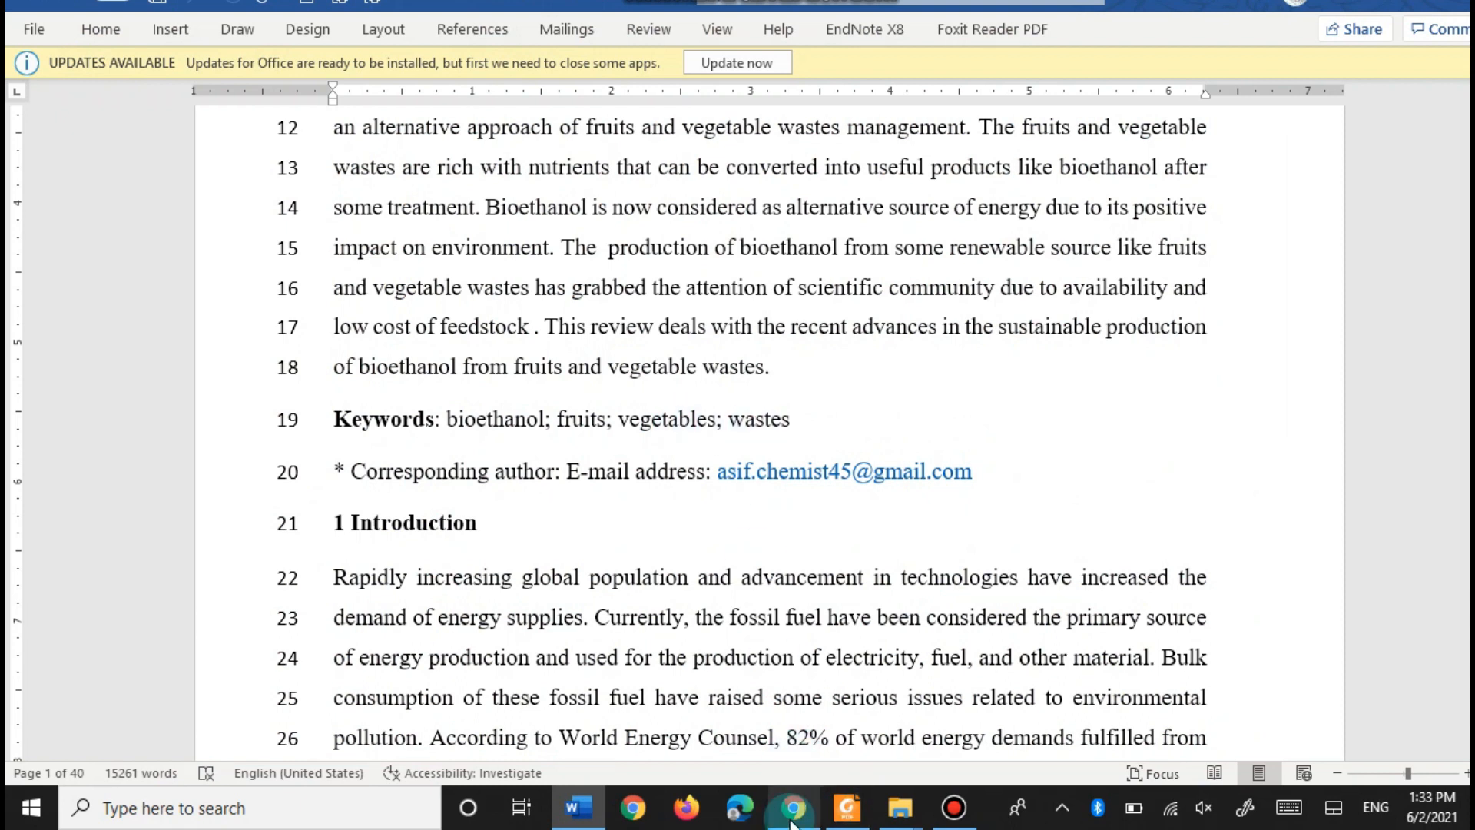
- Scroll 269.pdf to the Reference style section and examine the first journal reference example
mouse_move(801, 824)
click(846, 811)
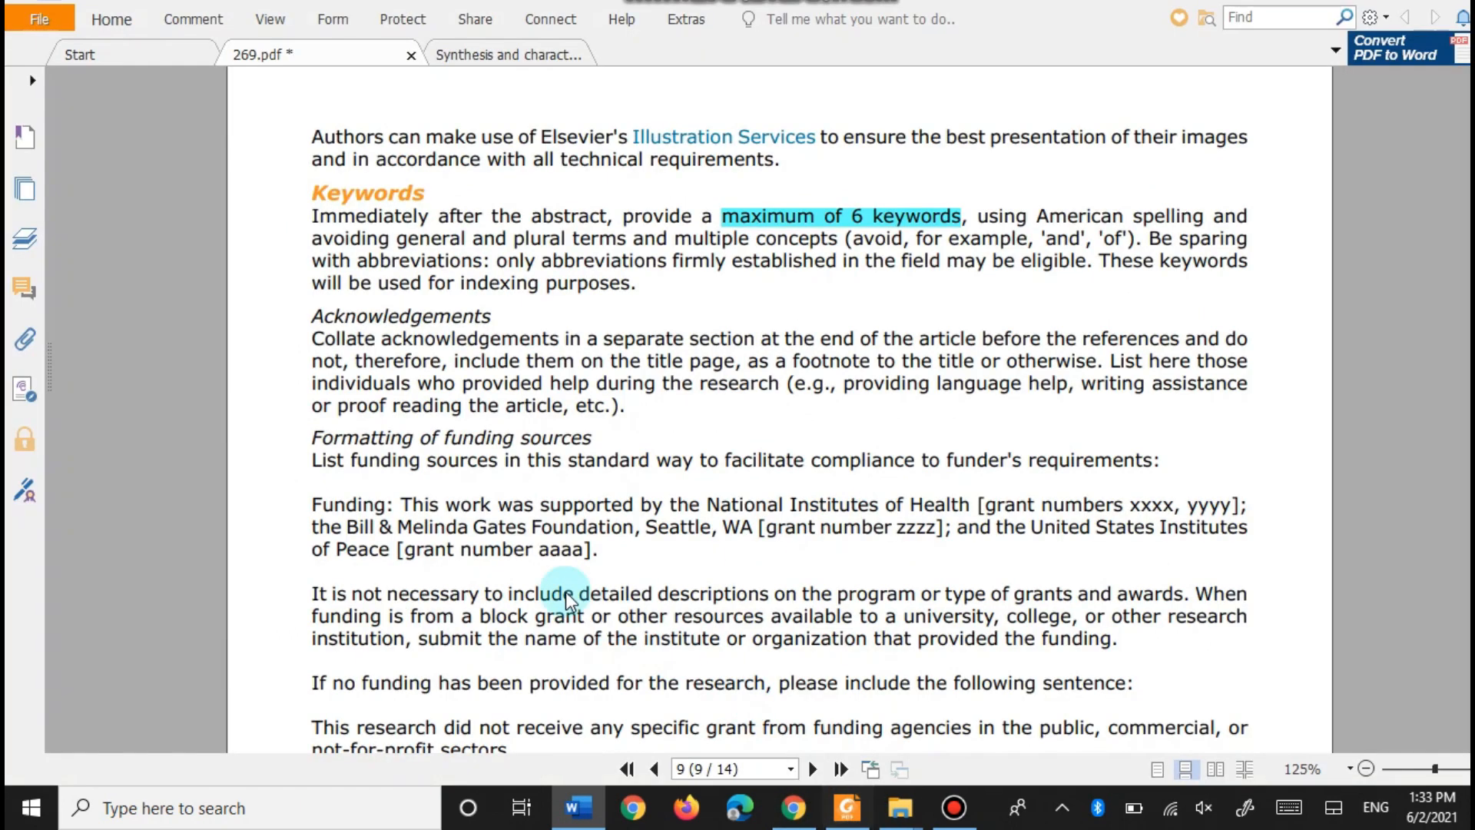
scroll(231, 421, down, 3)
scroll(233, 434, down, 8)
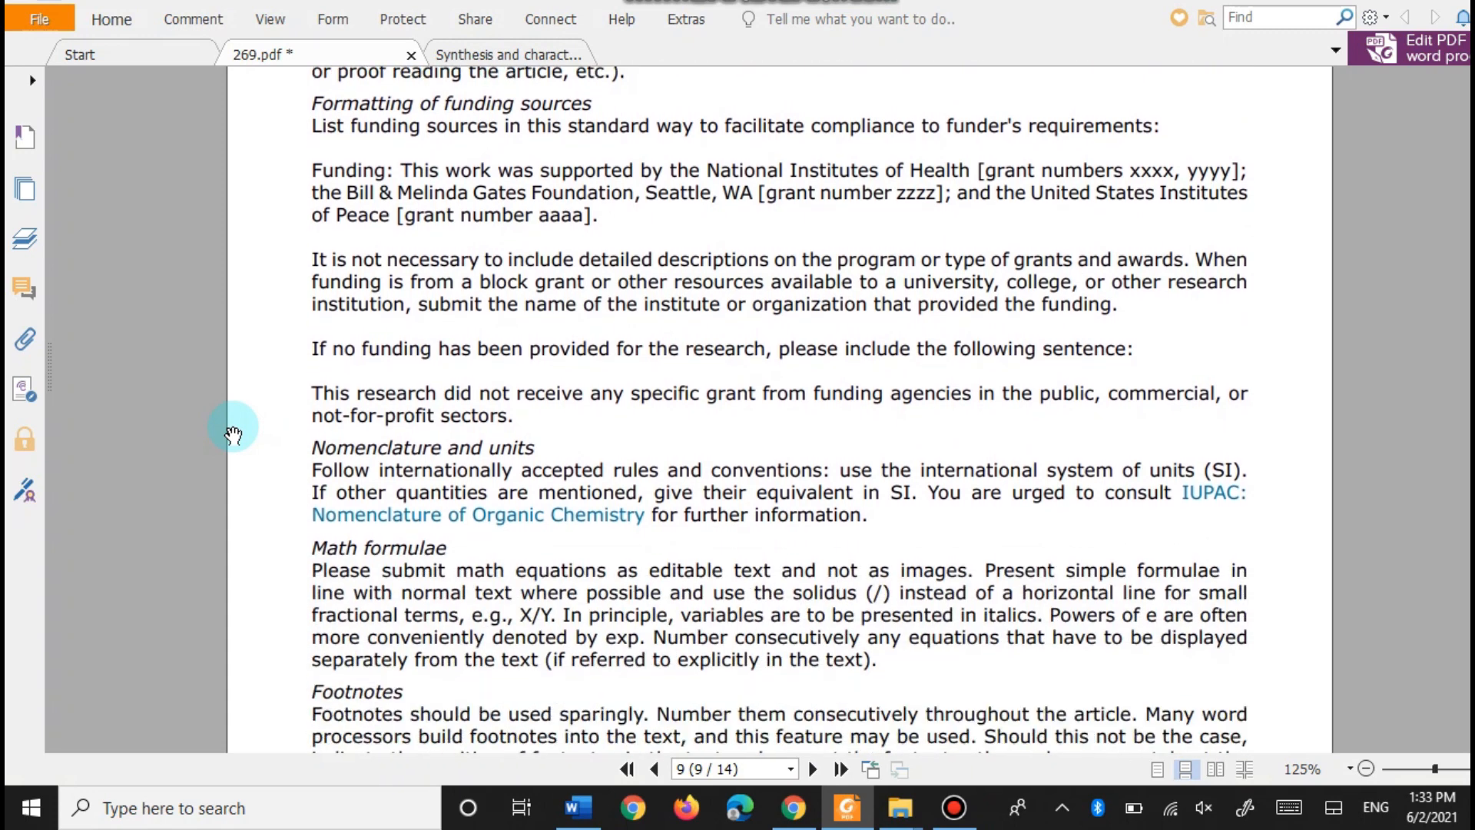
scroll(233, 438, down, 15)
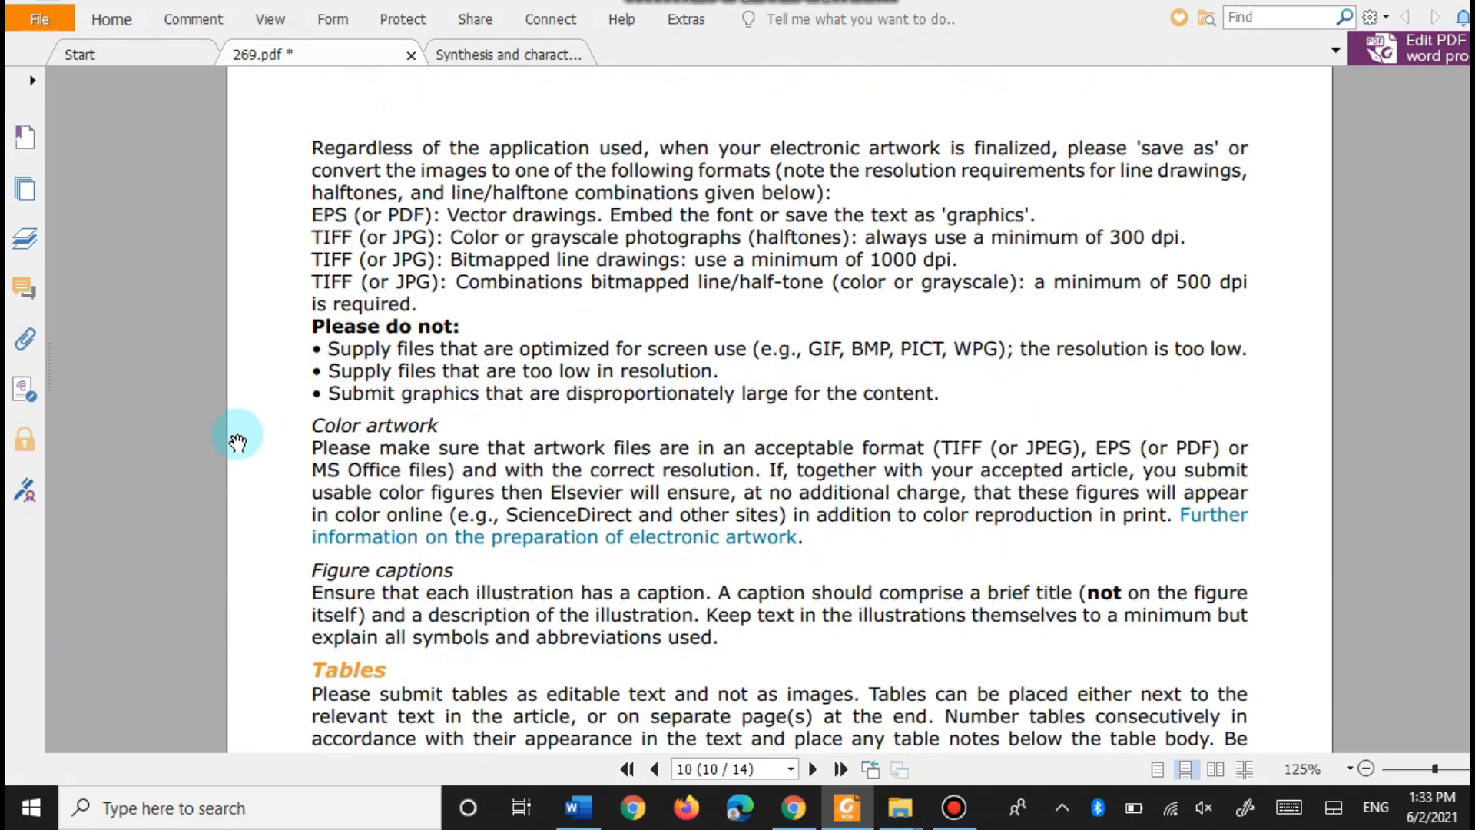
scroll(230, 436, down, 15)
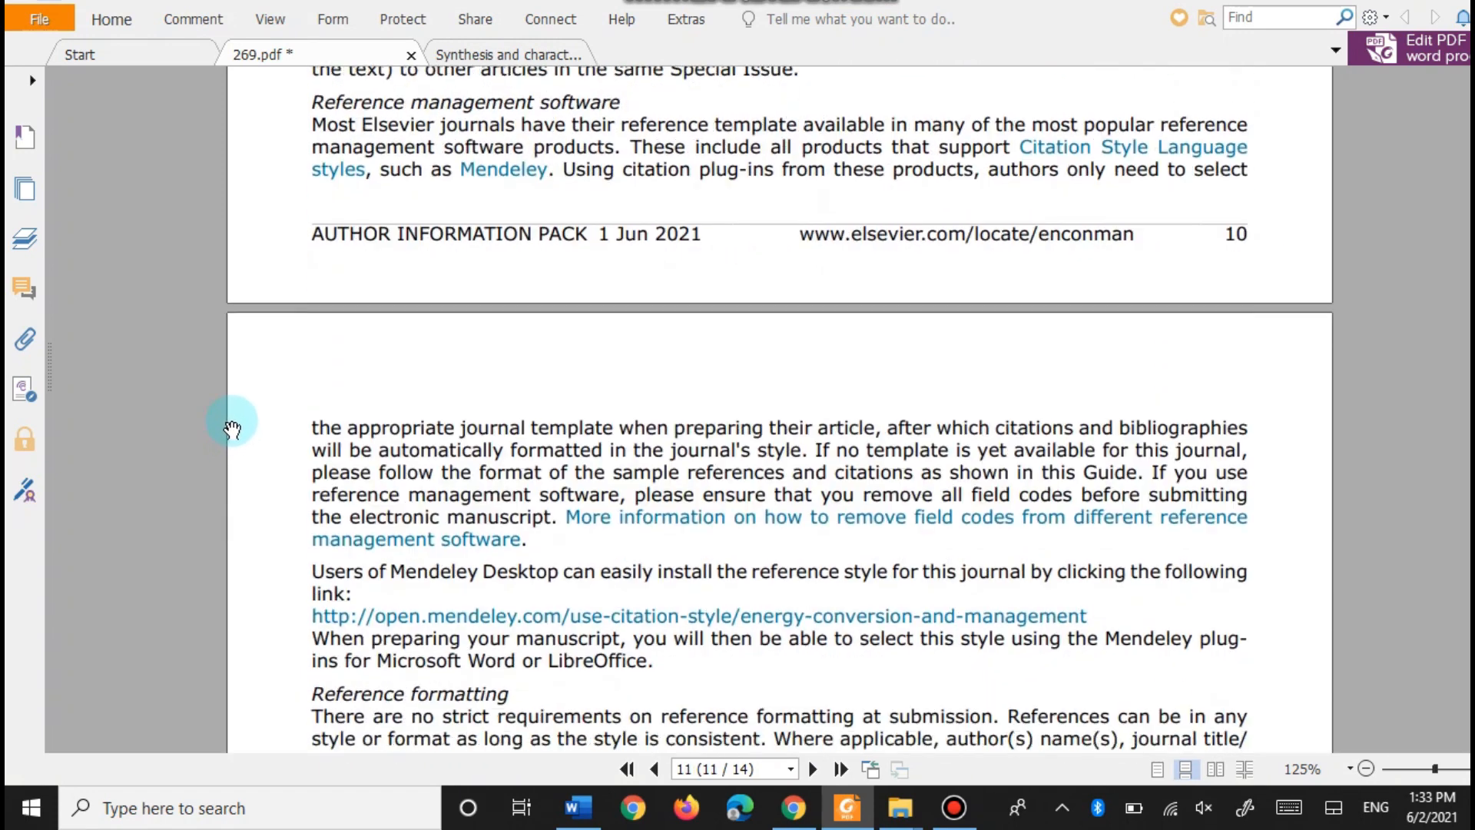
scroll(230, 424, down, 3)
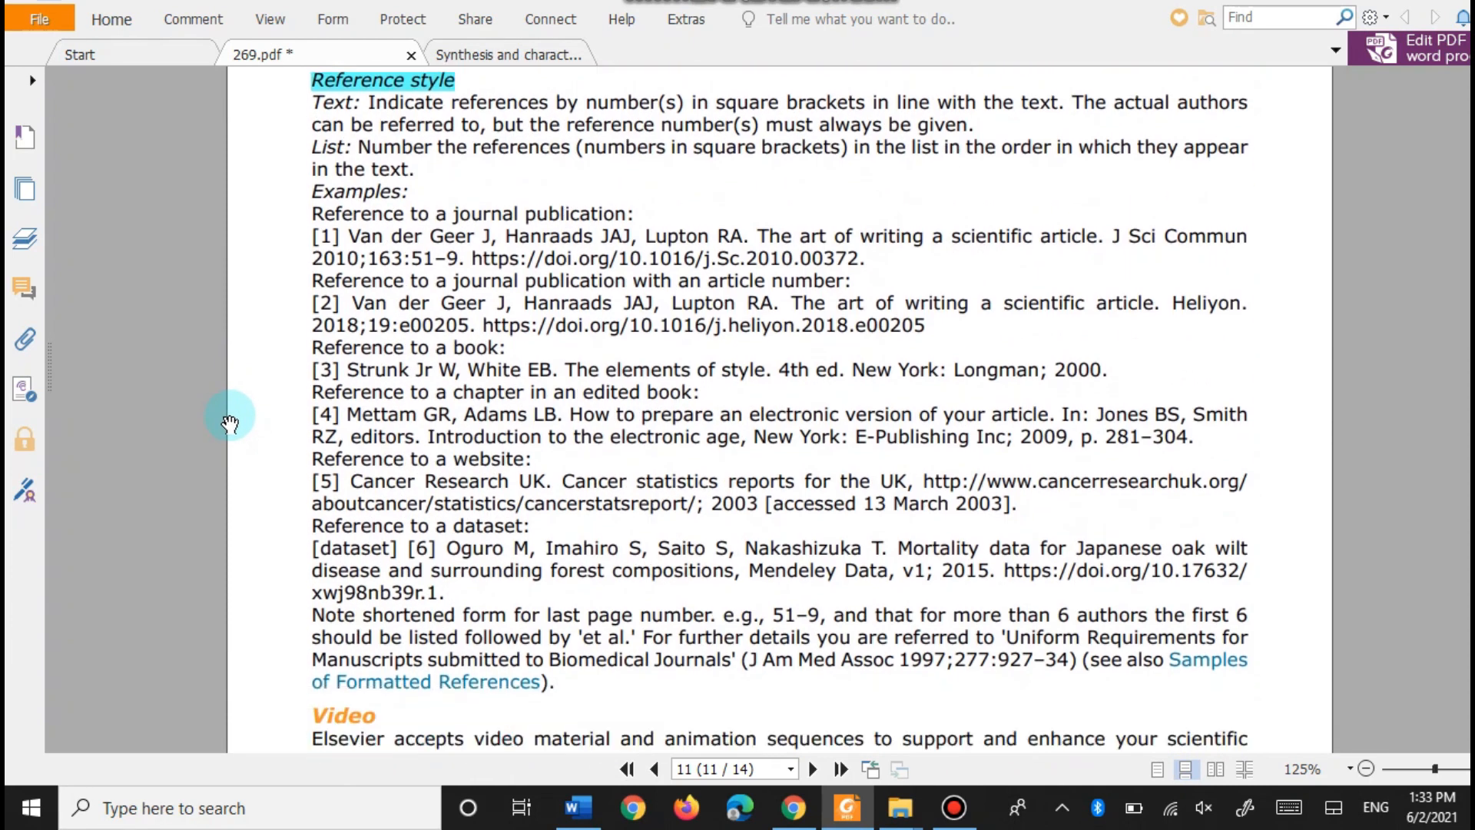
scroll(246, 358, up, 1)
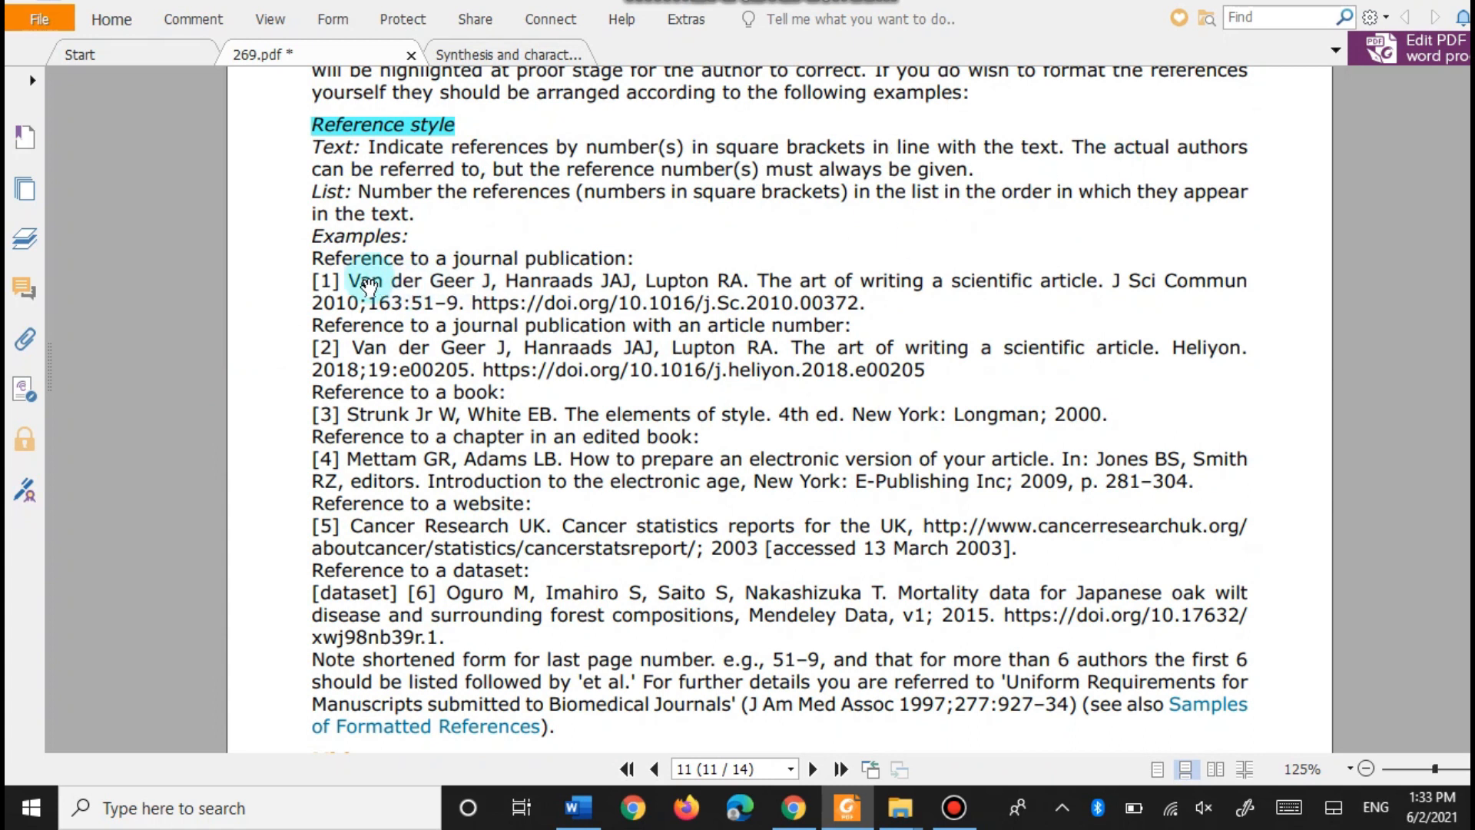
drag(315, 281, 832, 327)
click(856, 336)
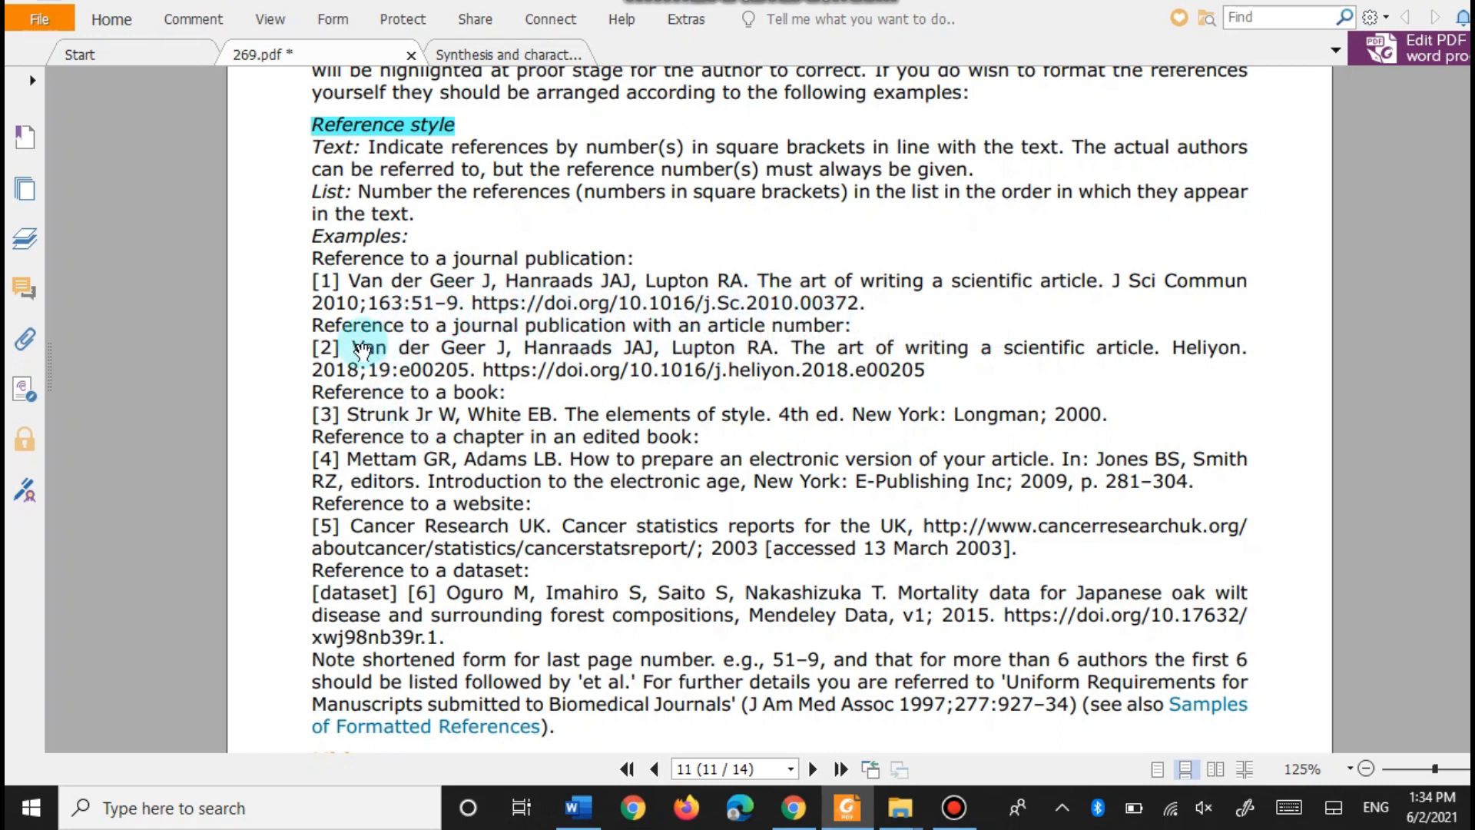
- Look over the remaining reference examples, then drag back to page 1 of 269.pdf
scroll(473, 405, down, 3)
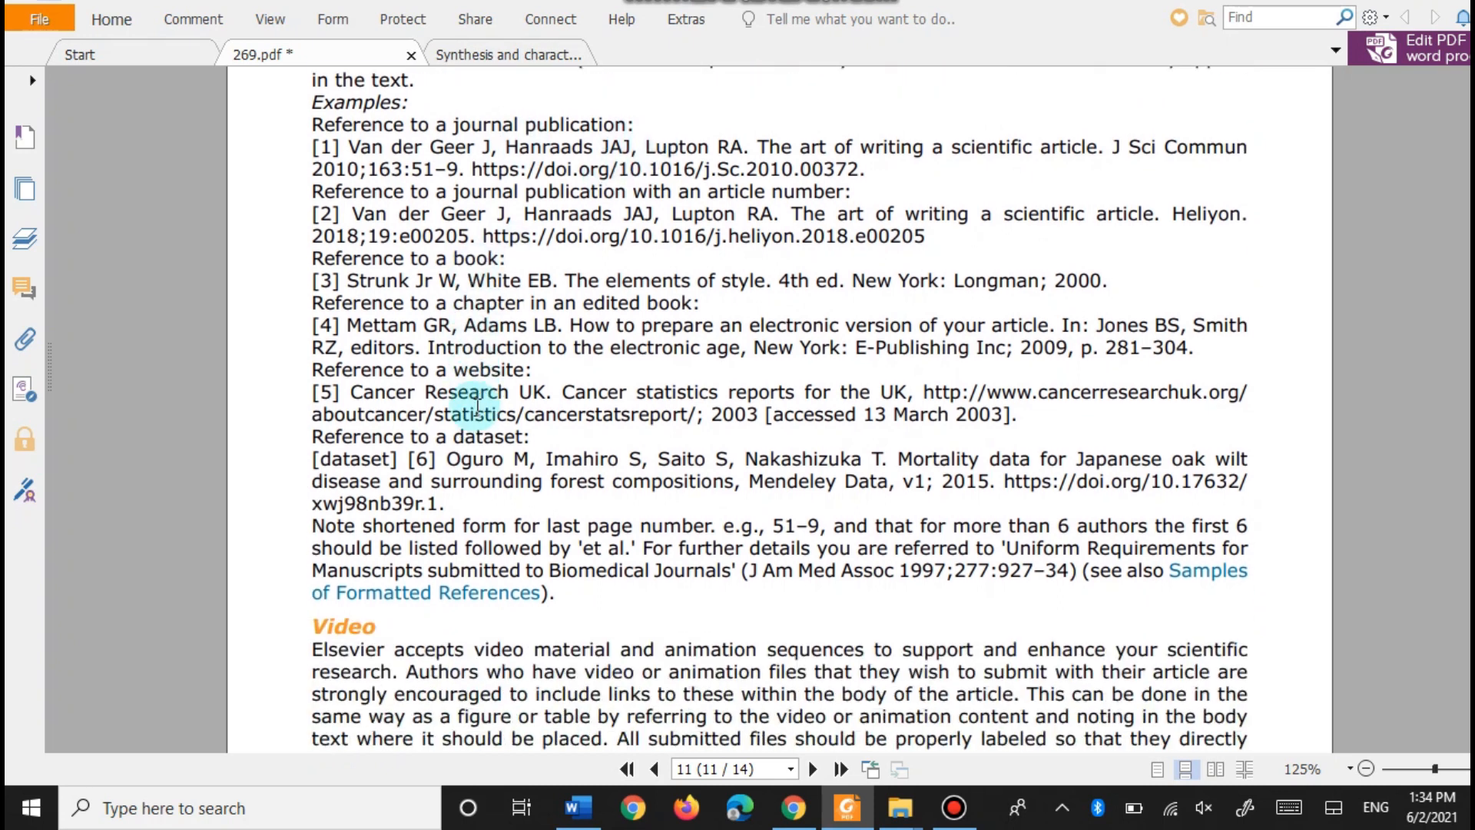
scroll(461, 292, up, 3)
scroll(565, 457, down, 3)
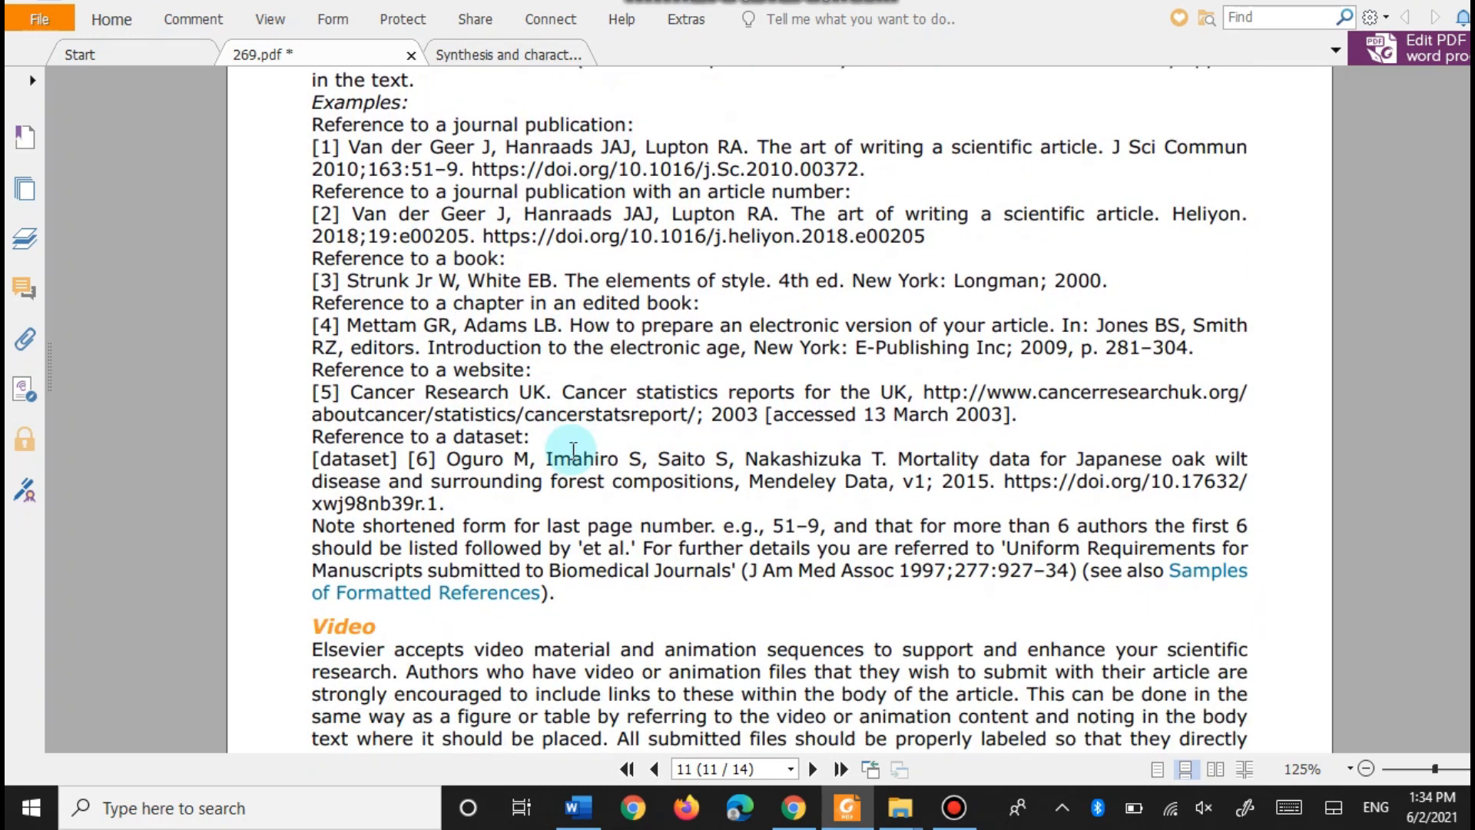
scroll(573, 450, up, 1)
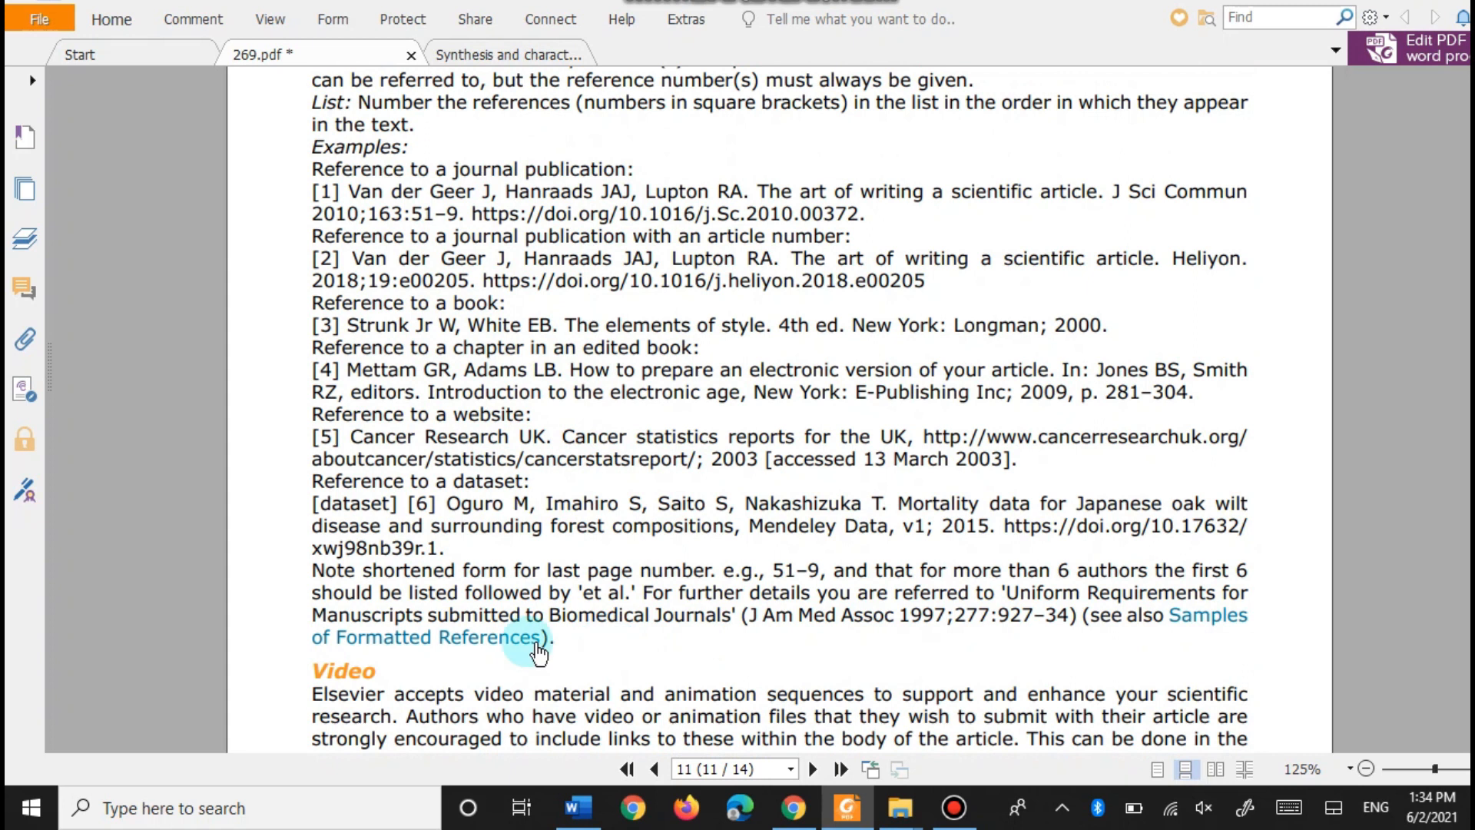
scroll(500, 325, up, 1)
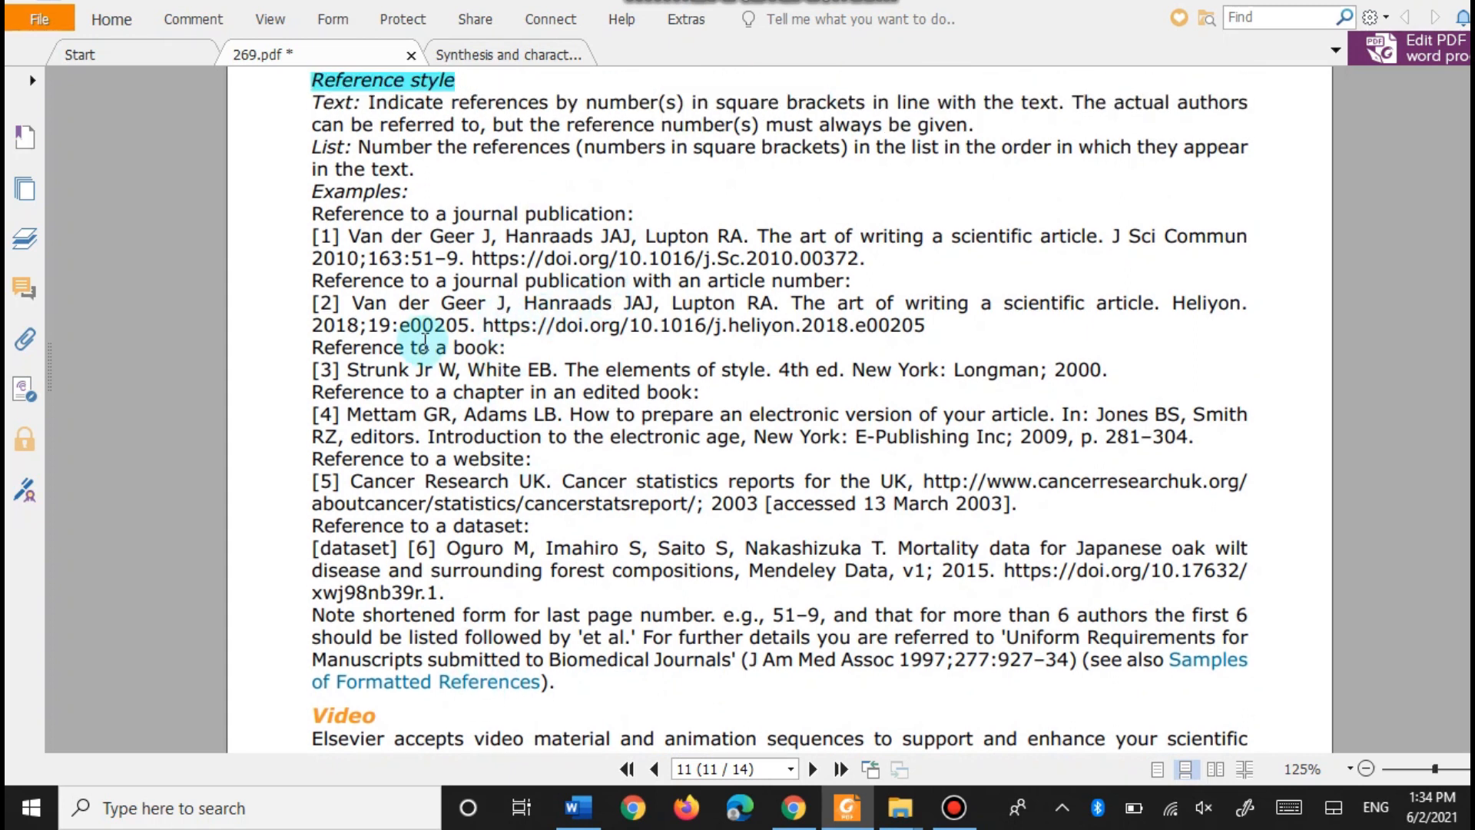
scroll(1078, 334, down, 3)
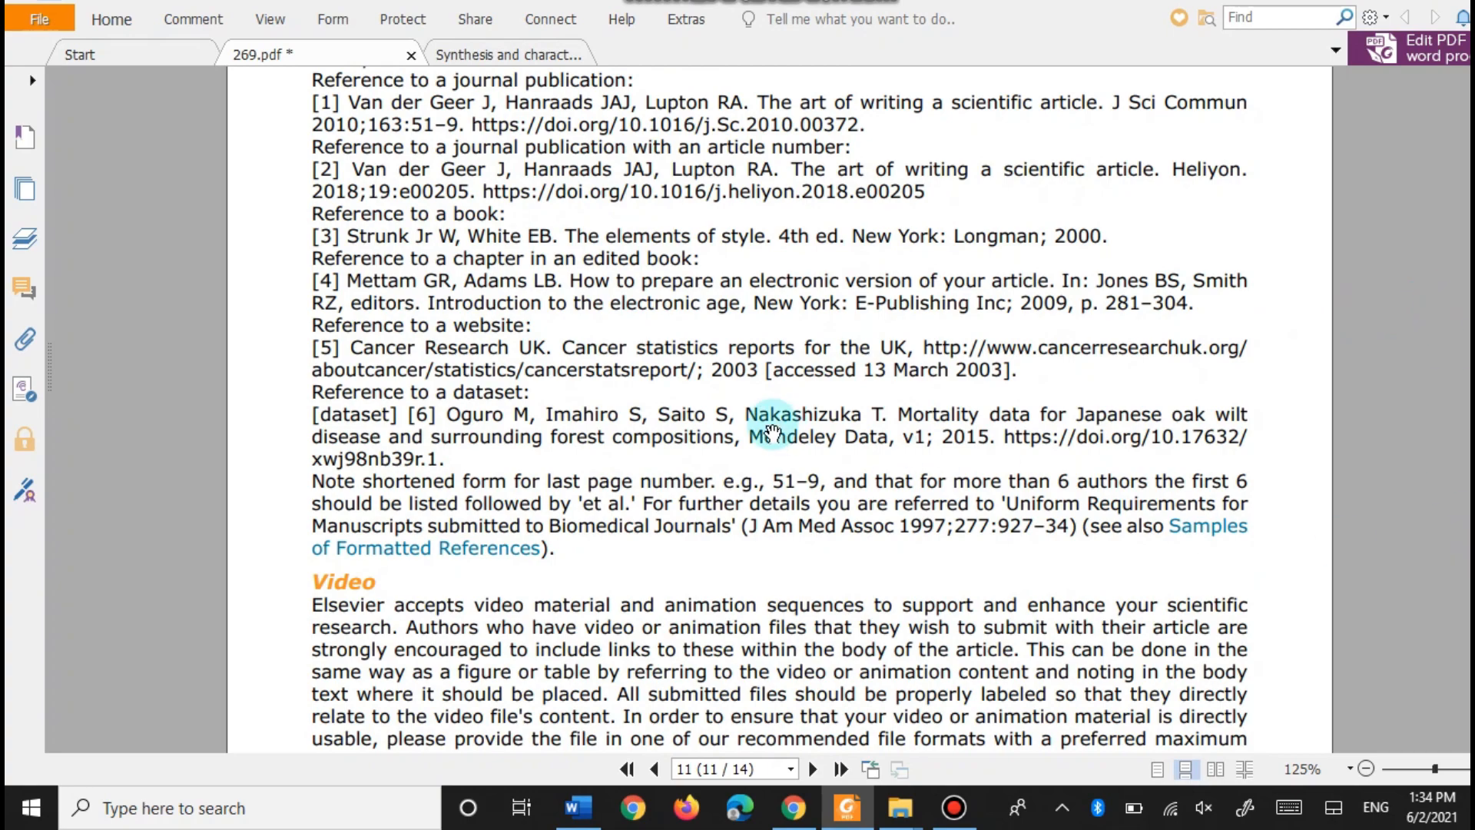
scroll(774, 422, down, 20)
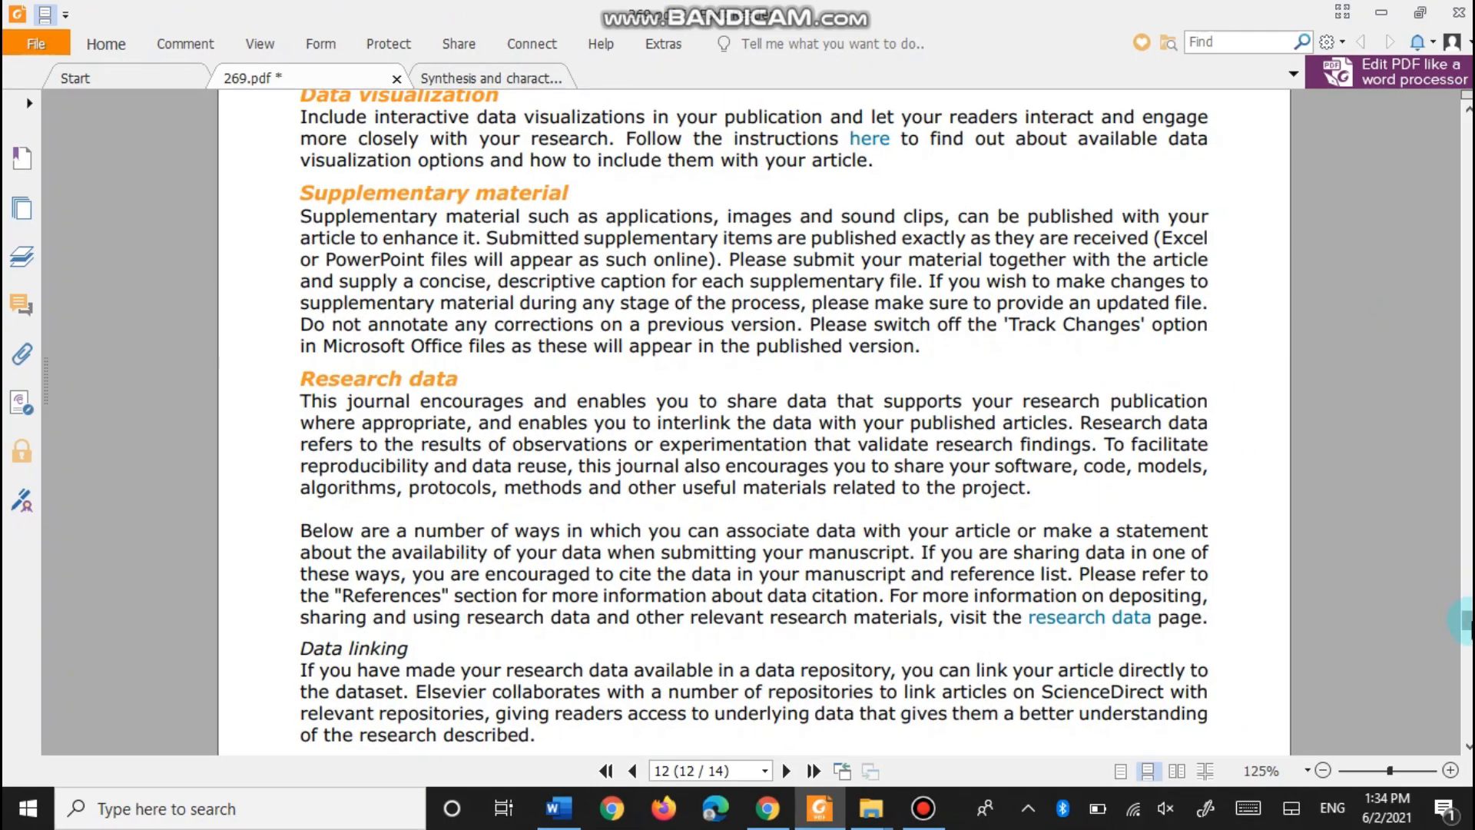
drag(1469, 624, 1469, 122)
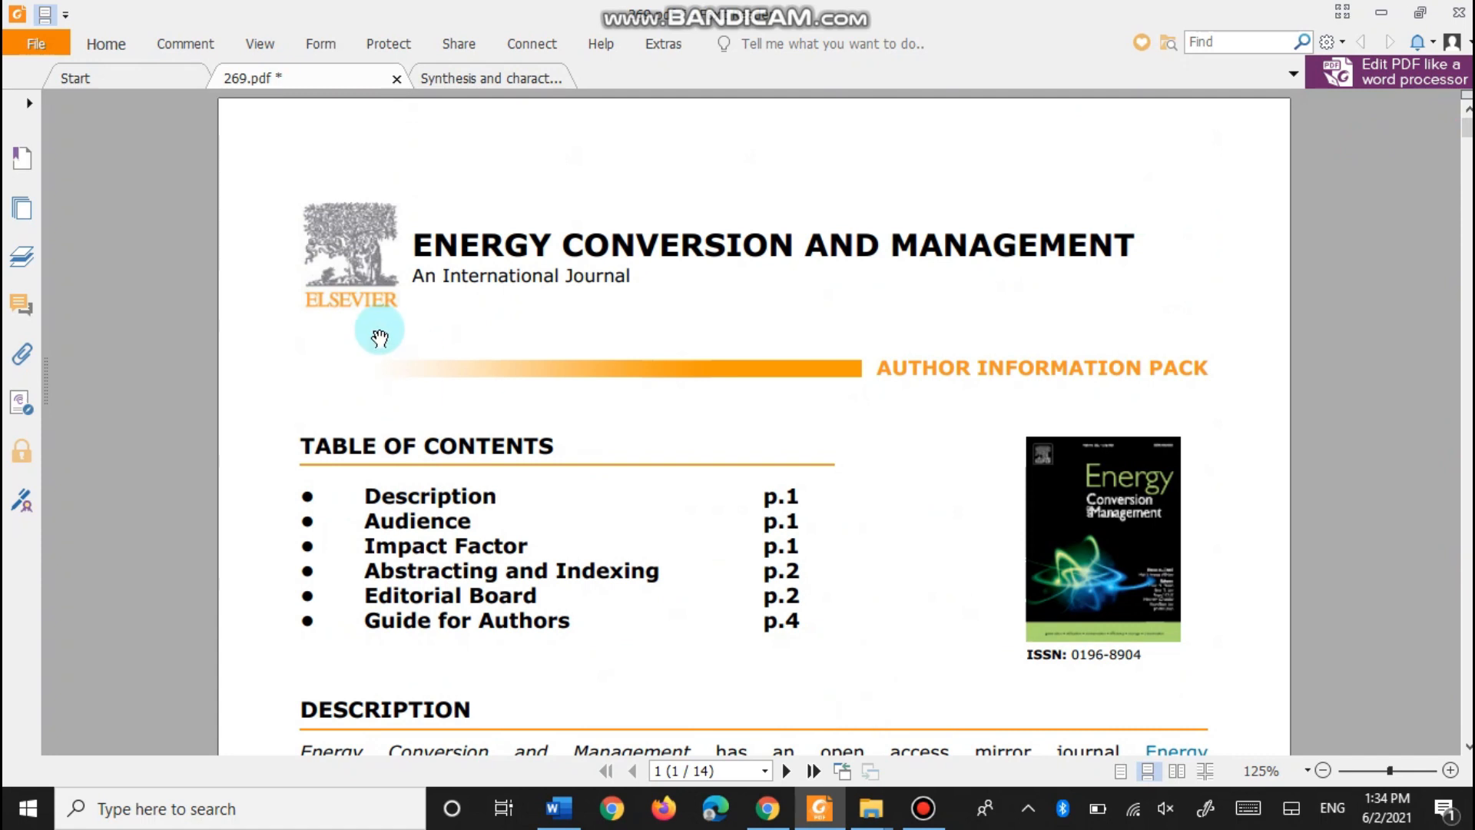
- From JournalFinder results, use Submit paper for Energy Conversion and Management and close the blank tab
click(776, 826)
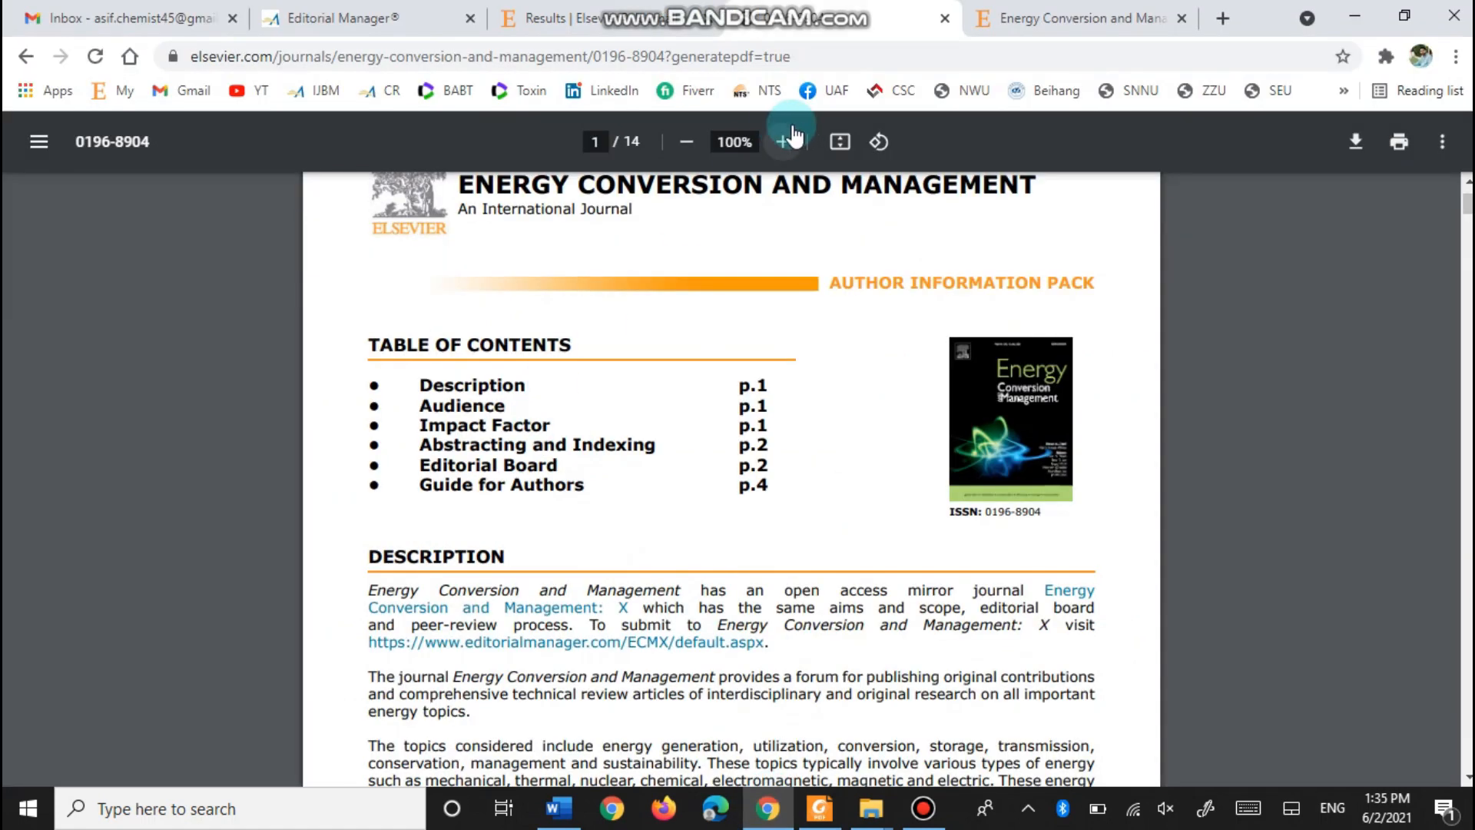
click(676, 9)
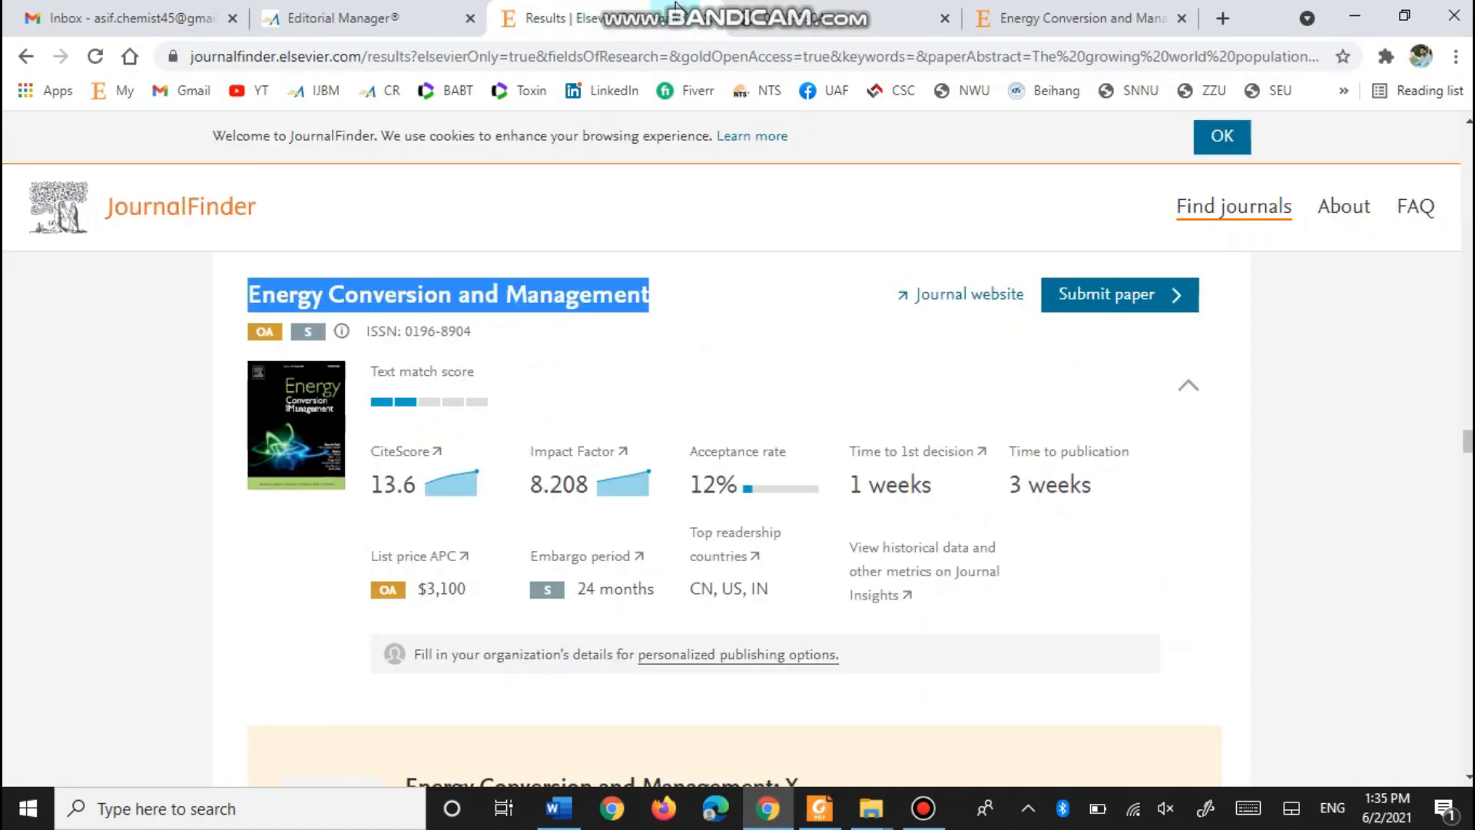
right_click(419, 298)
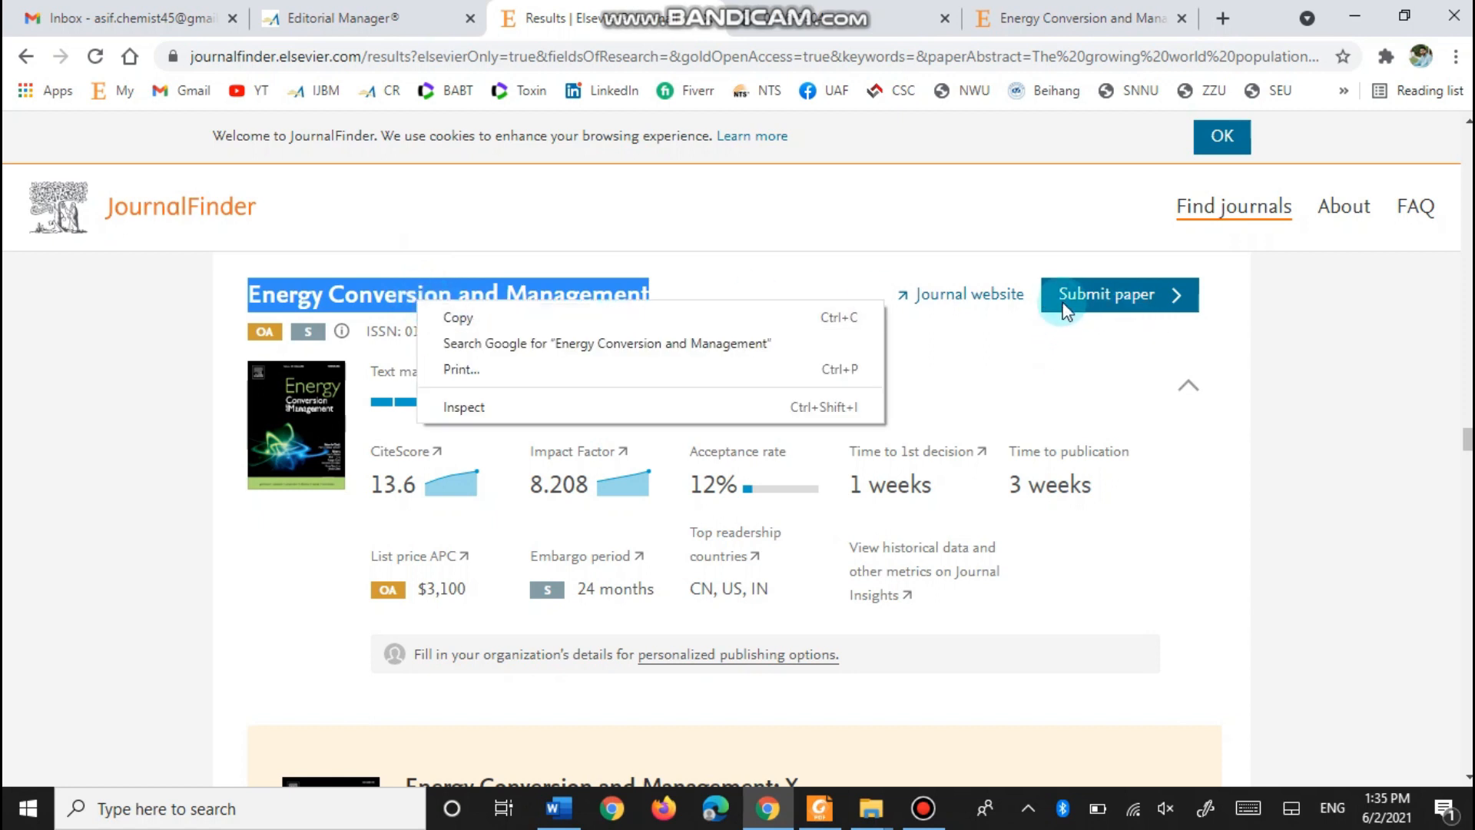
click(1104, 308)
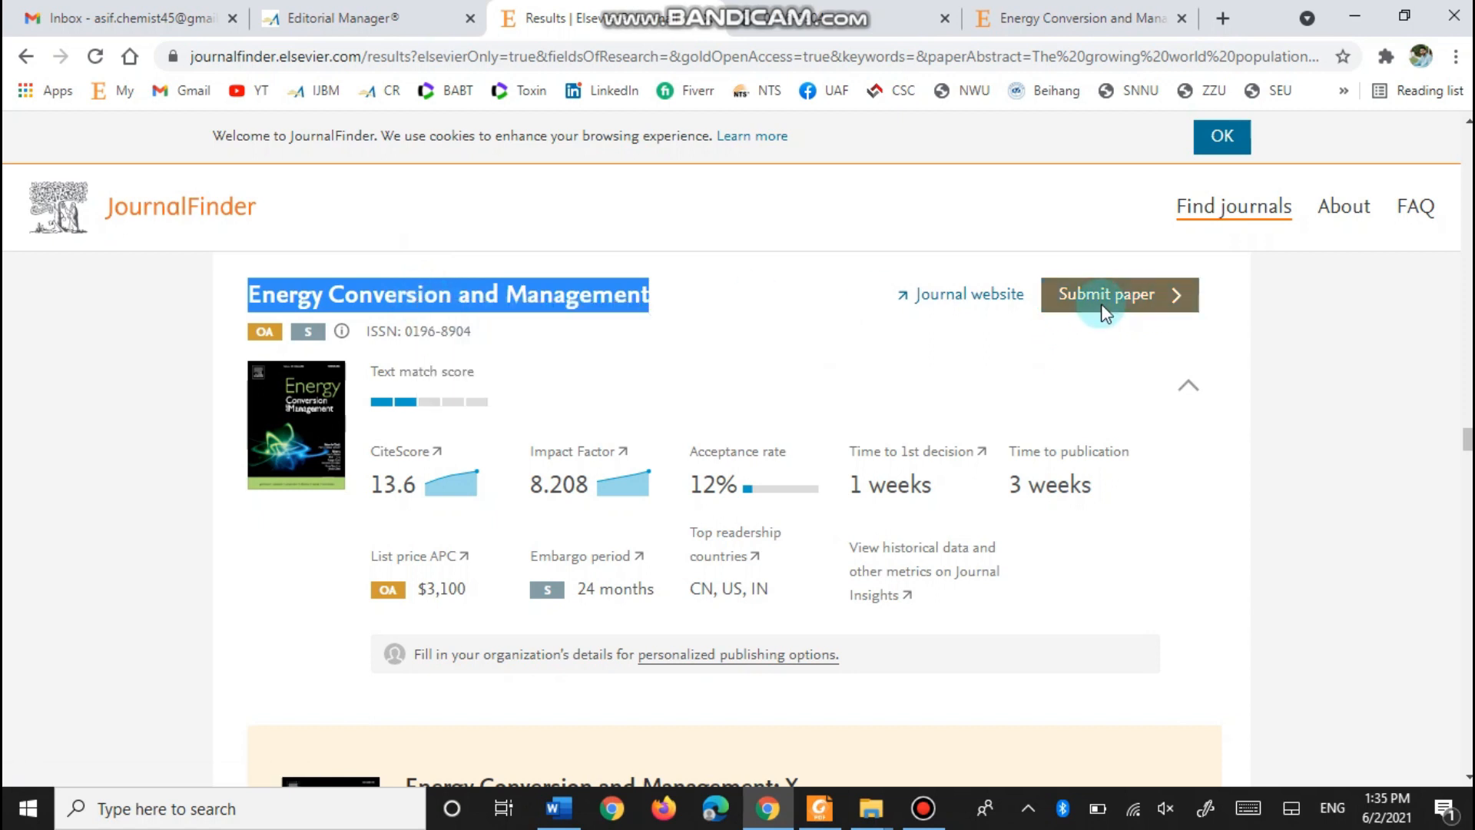
click(1104, 309)
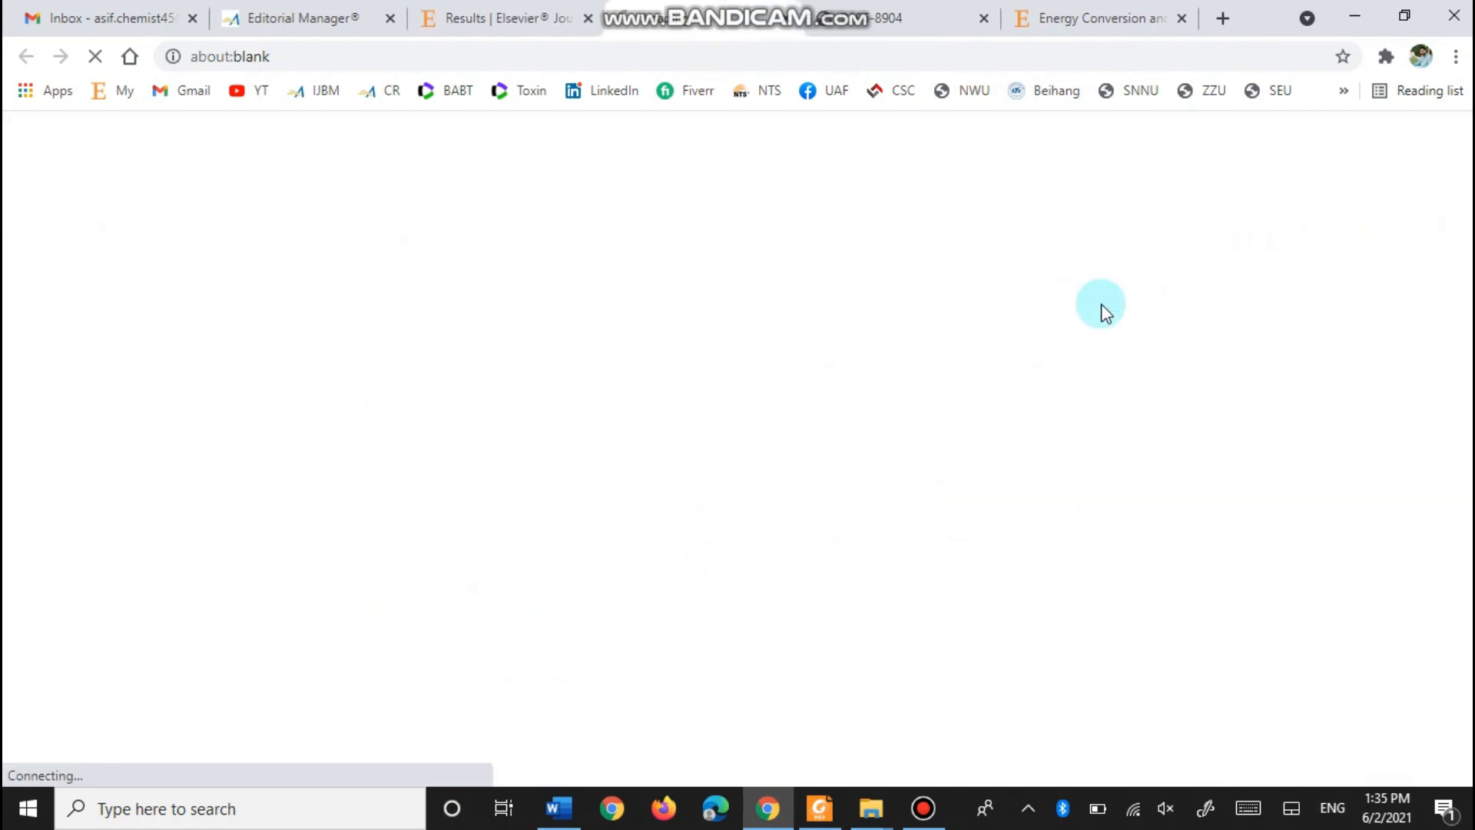
click(984, 19)
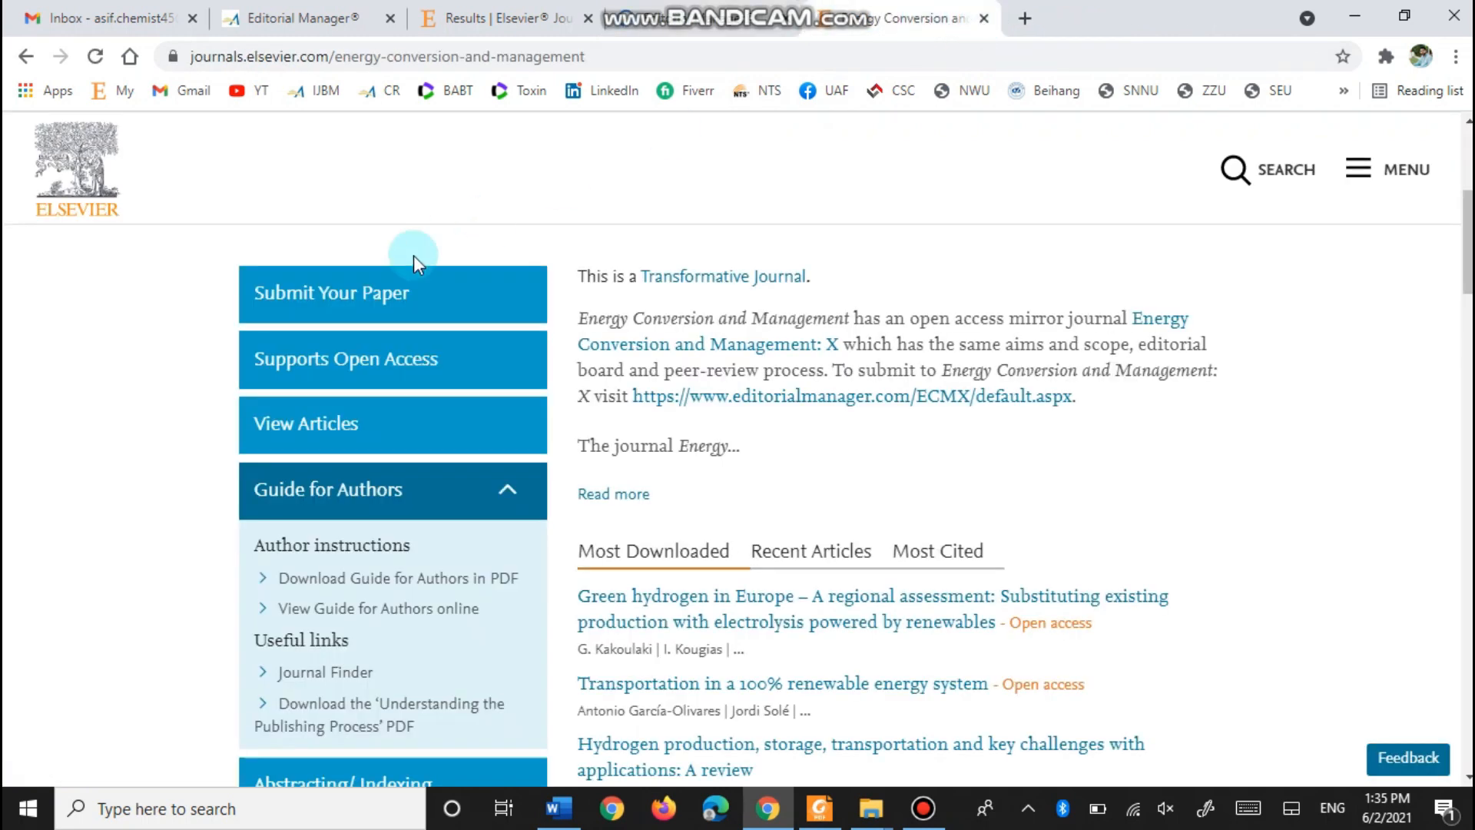
scroll(551, 352, up, 5)
scroll(395, 477, down, 4)
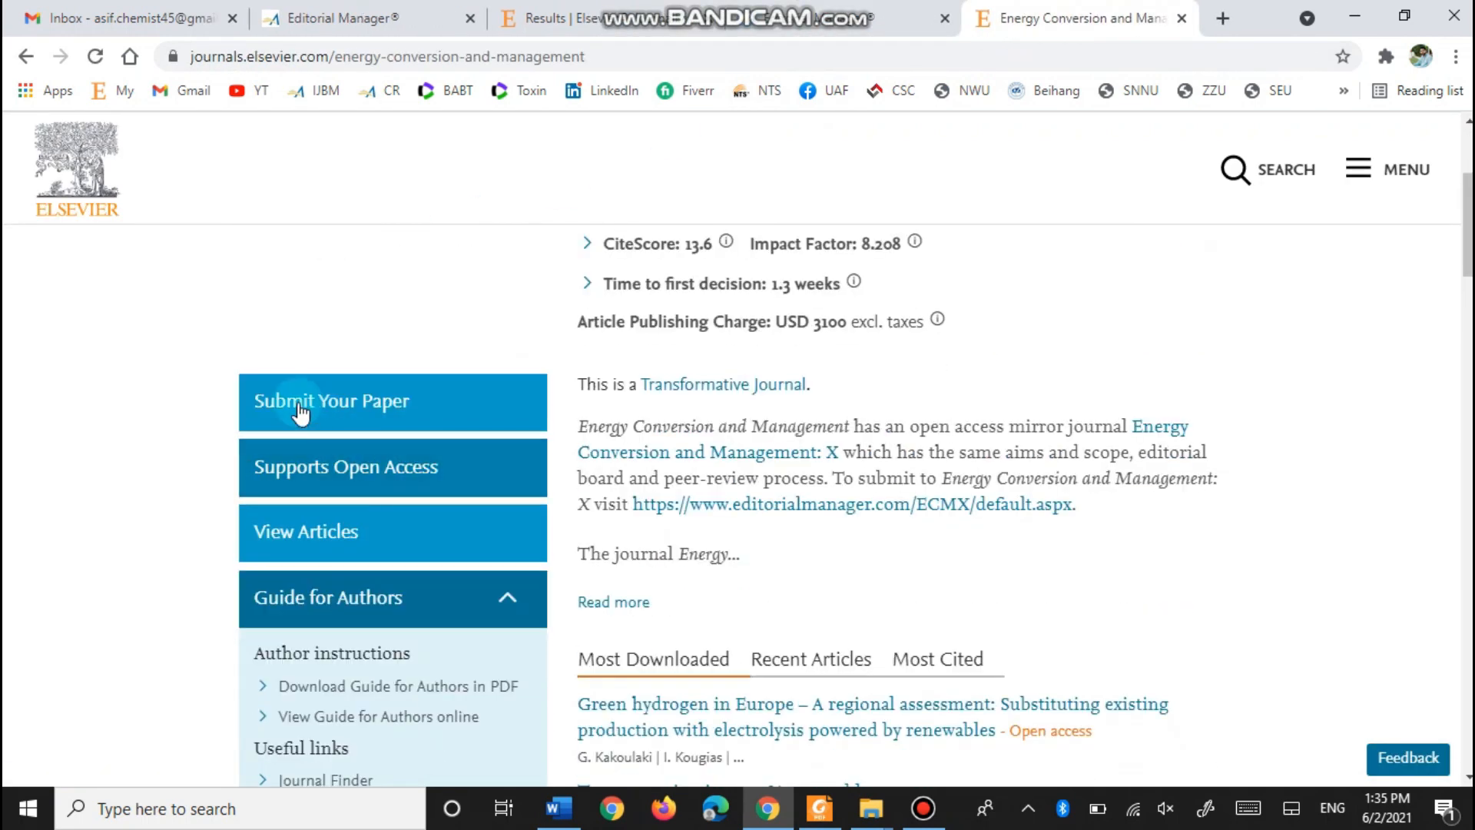
- Open the submission site, close the homepage tab, log out and go to Author Login
click(369, 415)
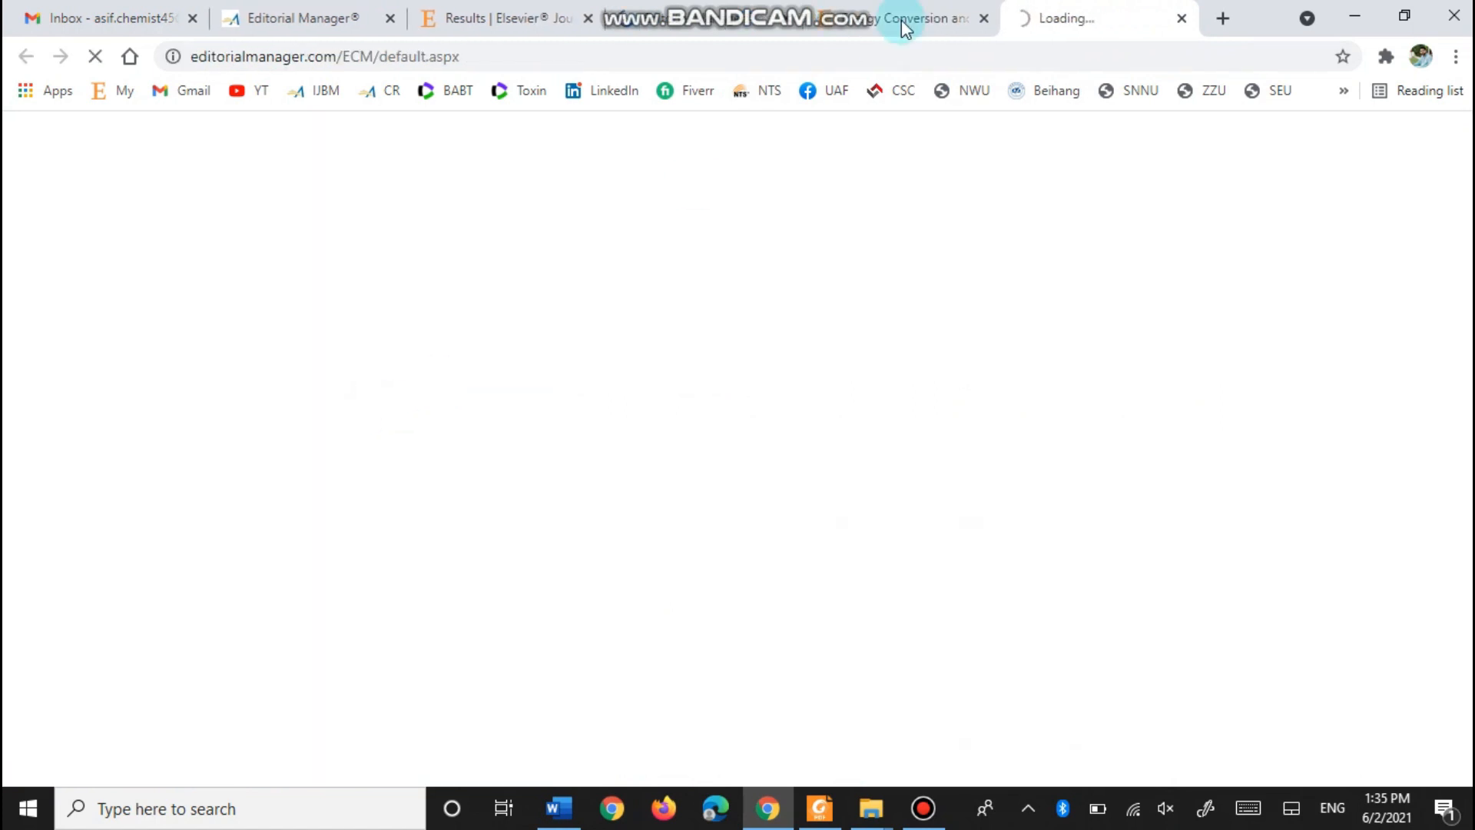
click(646, 327)
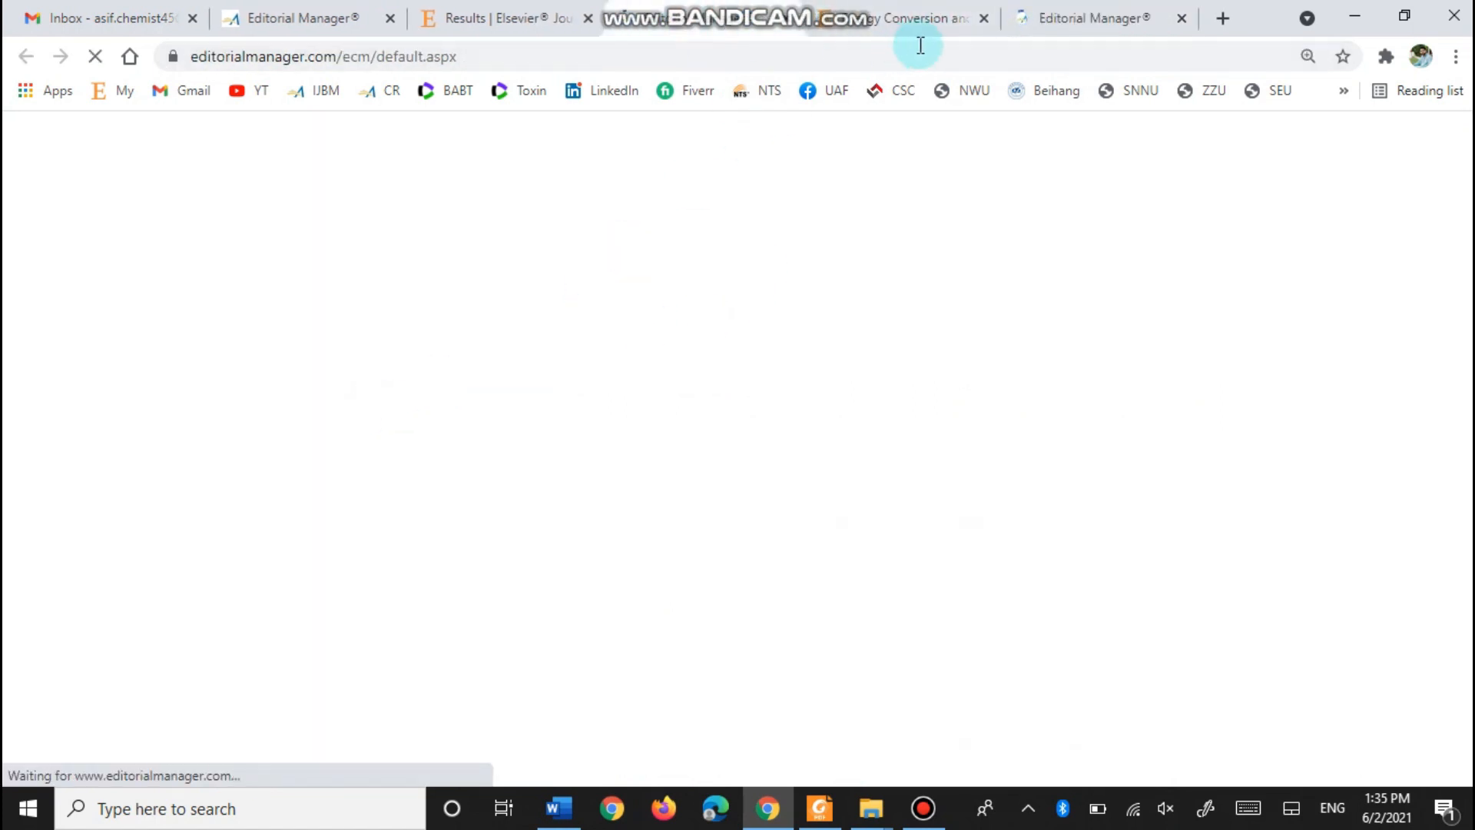
click(984, 19)
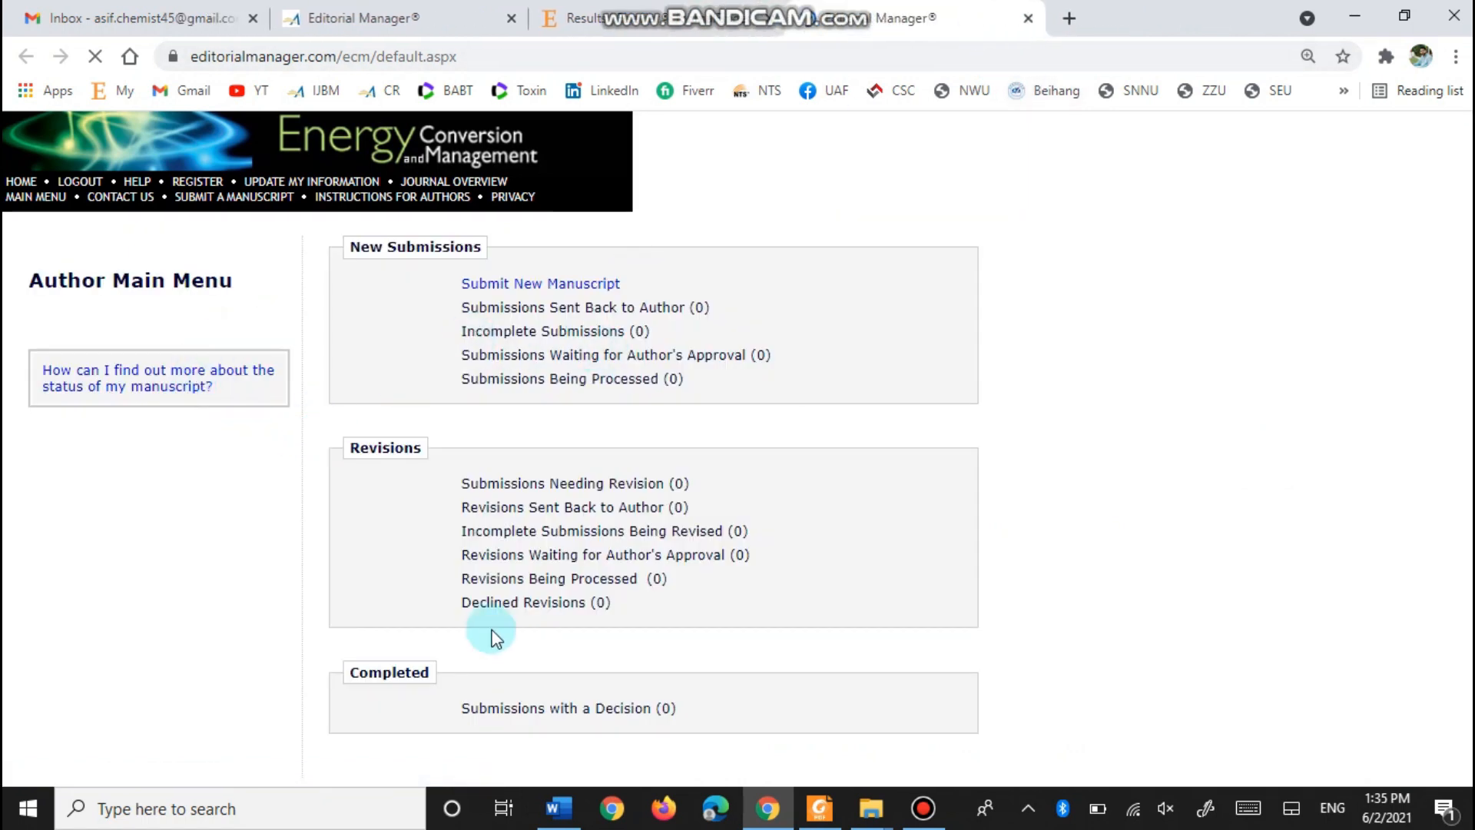
click(32, 205)
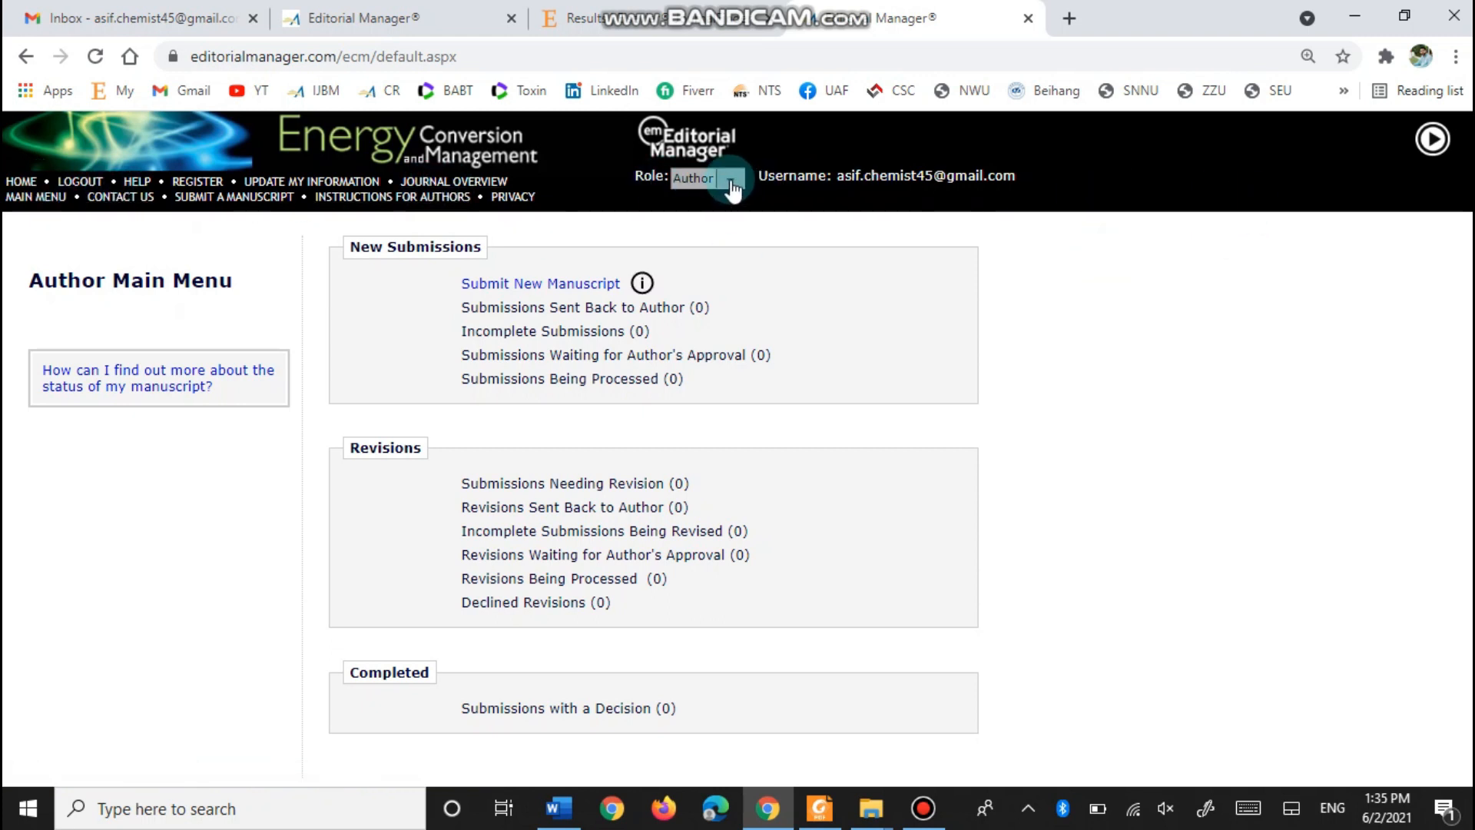
click(82, 184)
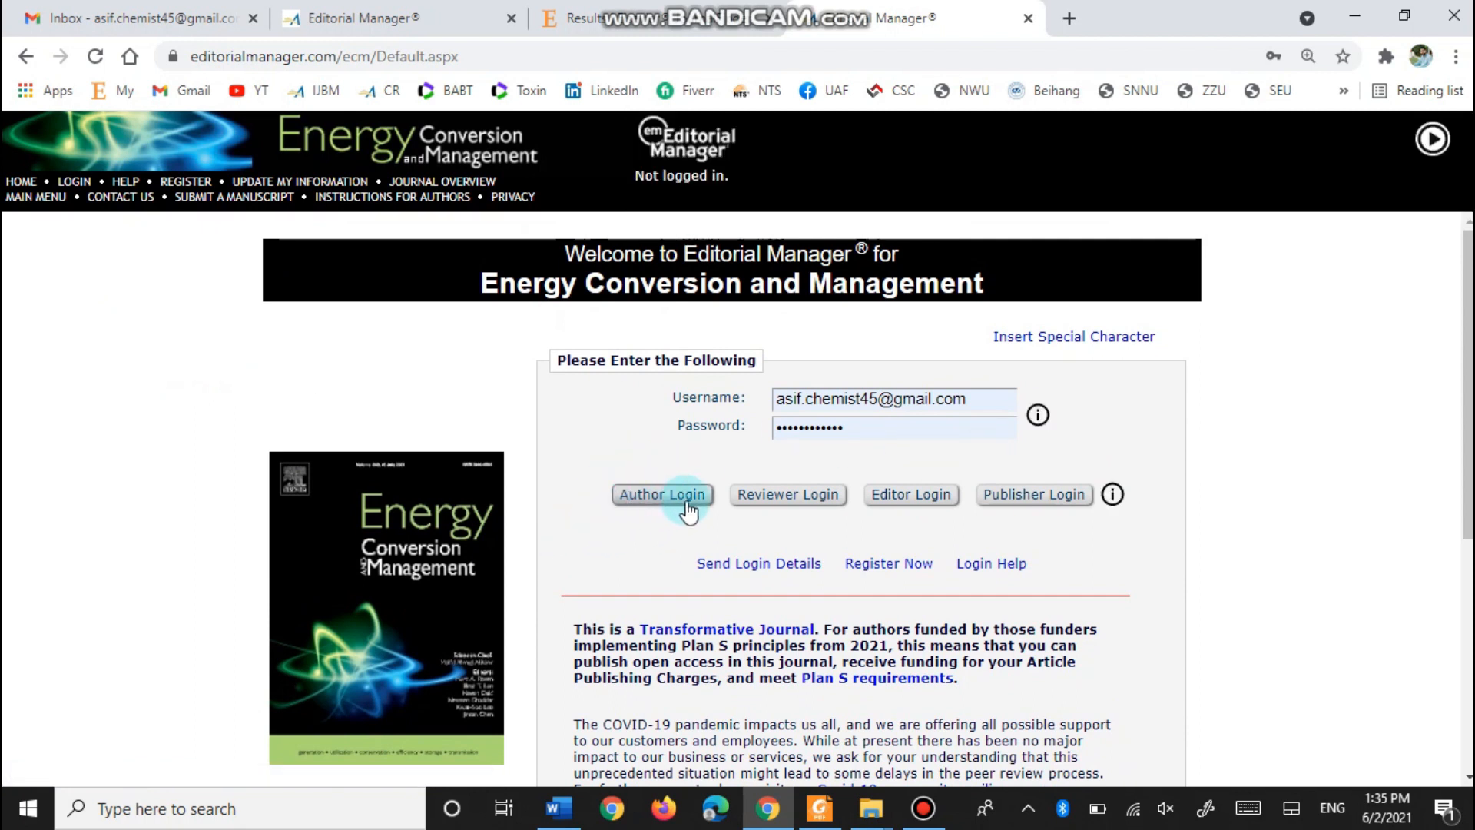
click(666, 513)
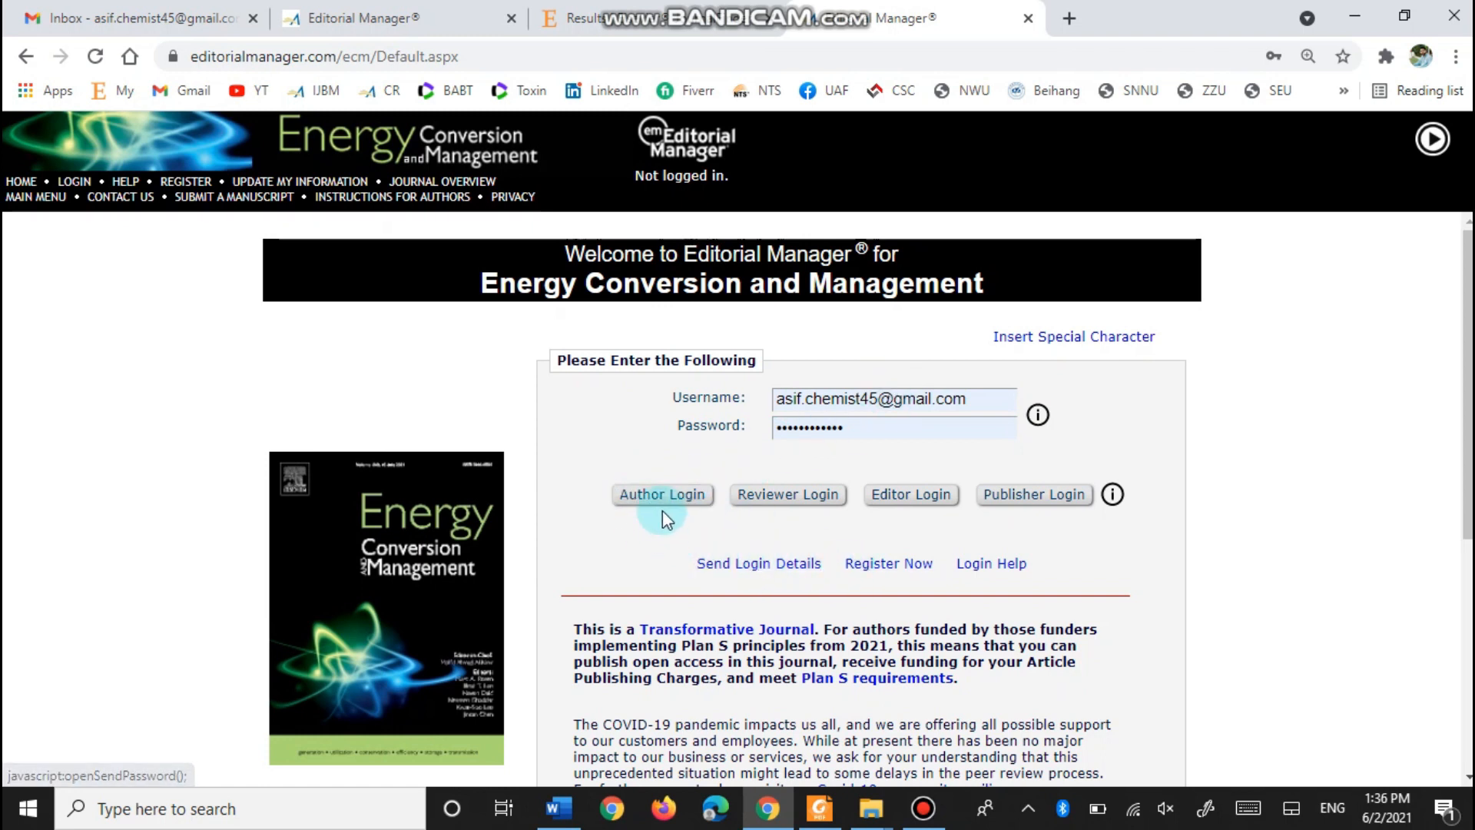
- Register Now, fill first name, last name and edited e-mail from saved entries, and continue
click(878, 565)
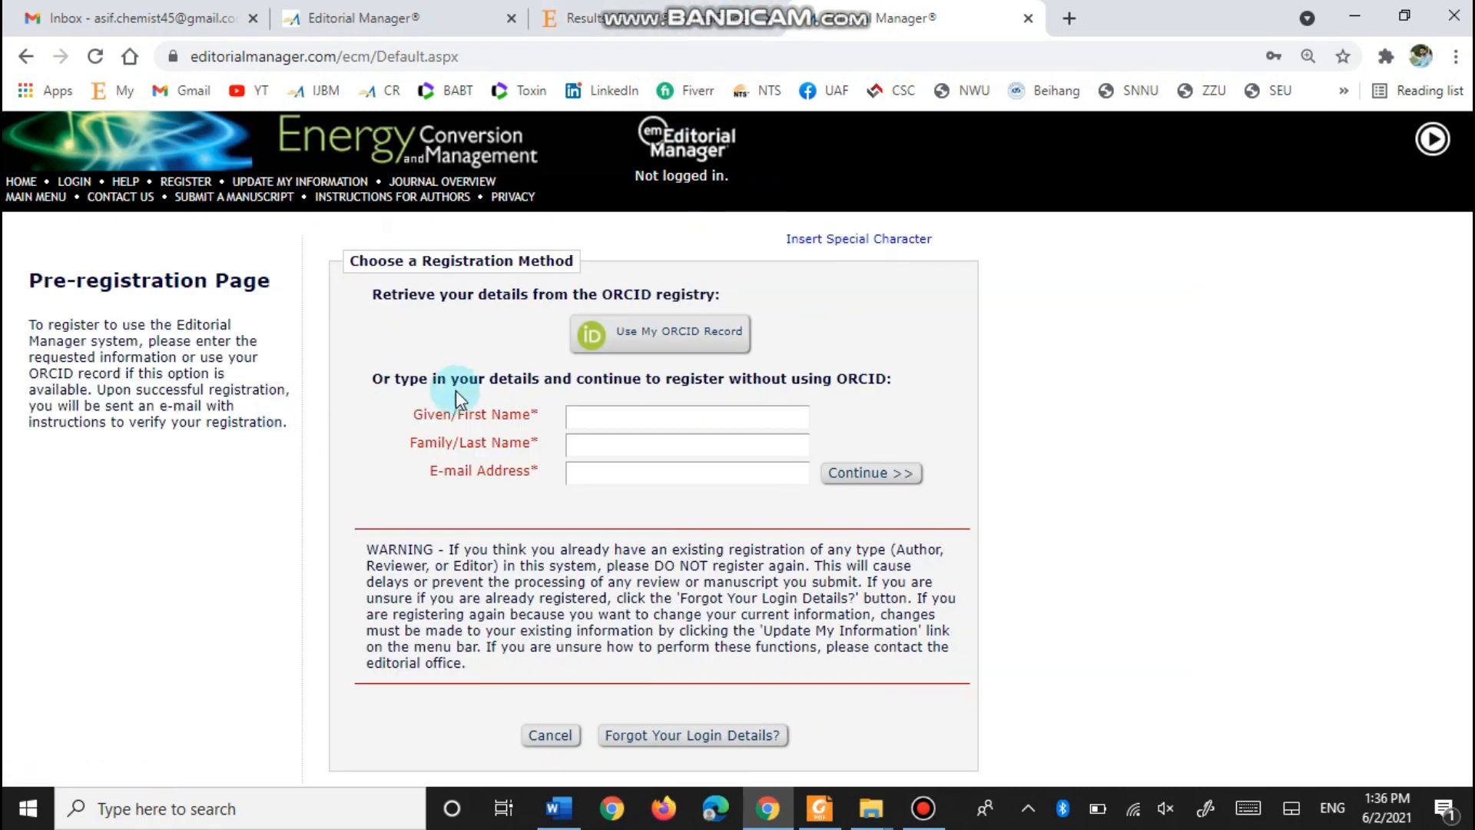
click(578, 415)
click(625, 458)
click(625, 448)
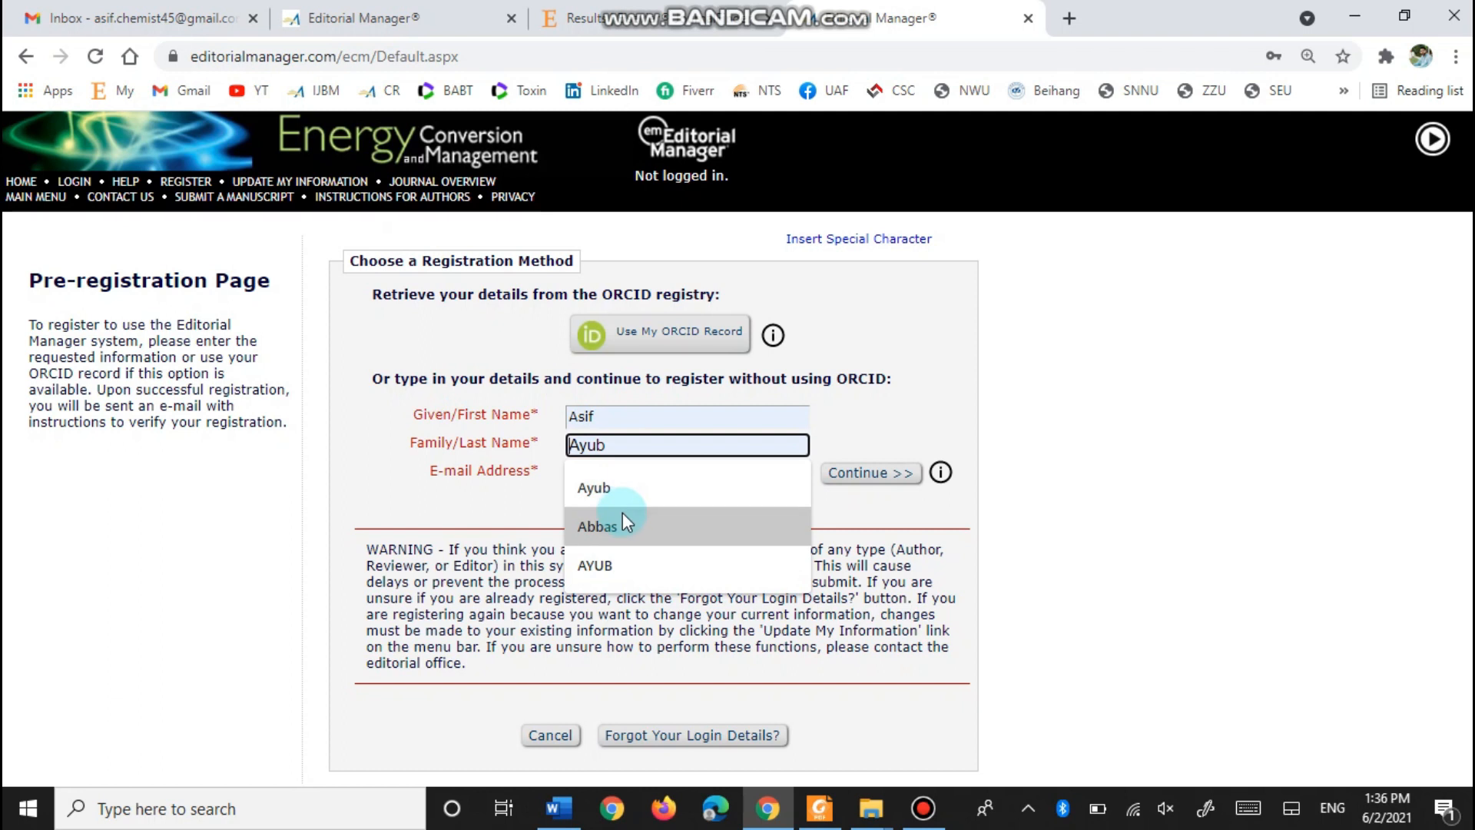
click(630, 490)
click(615, 476)
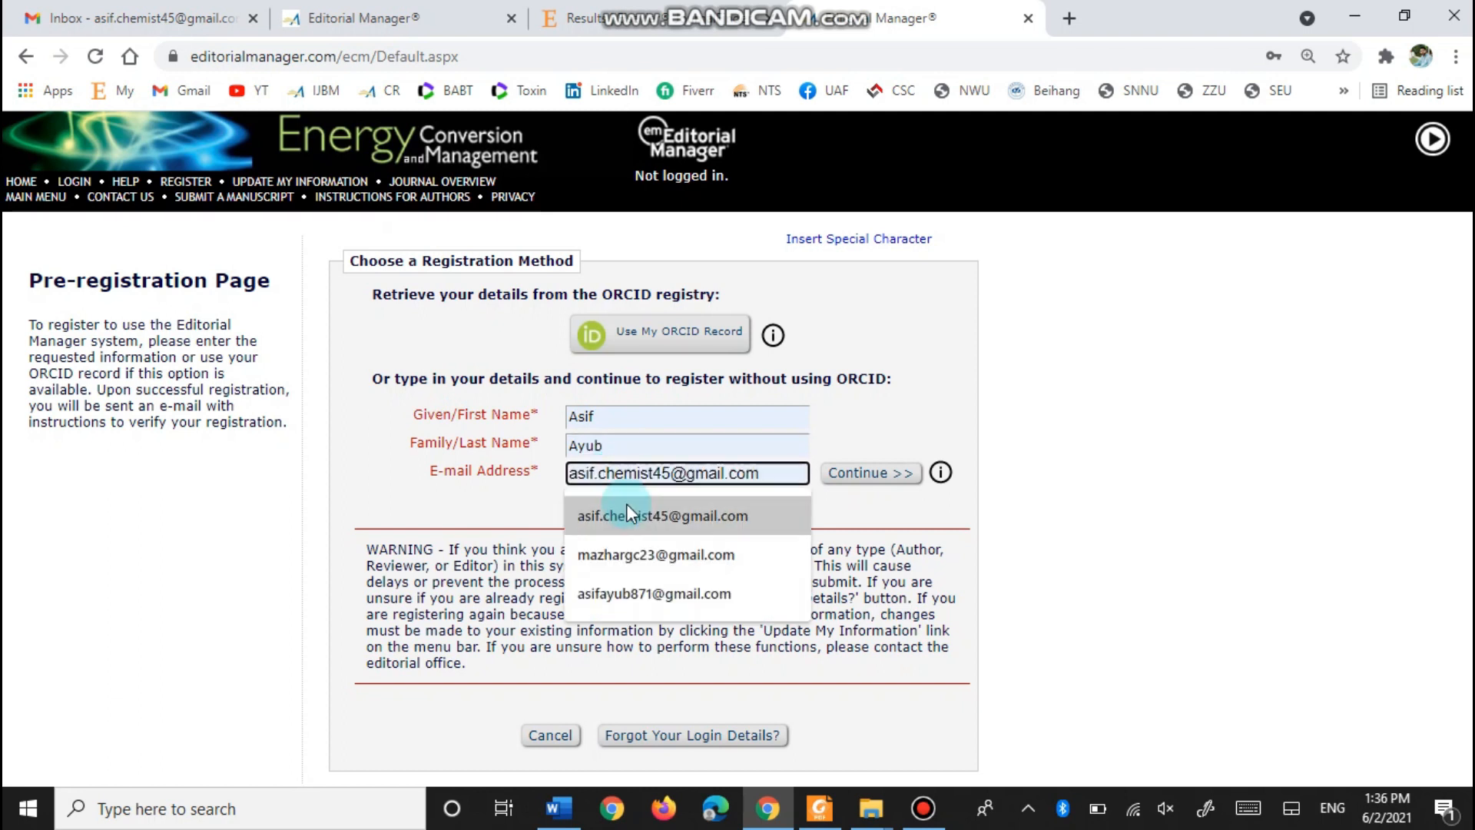
click(649, 593)
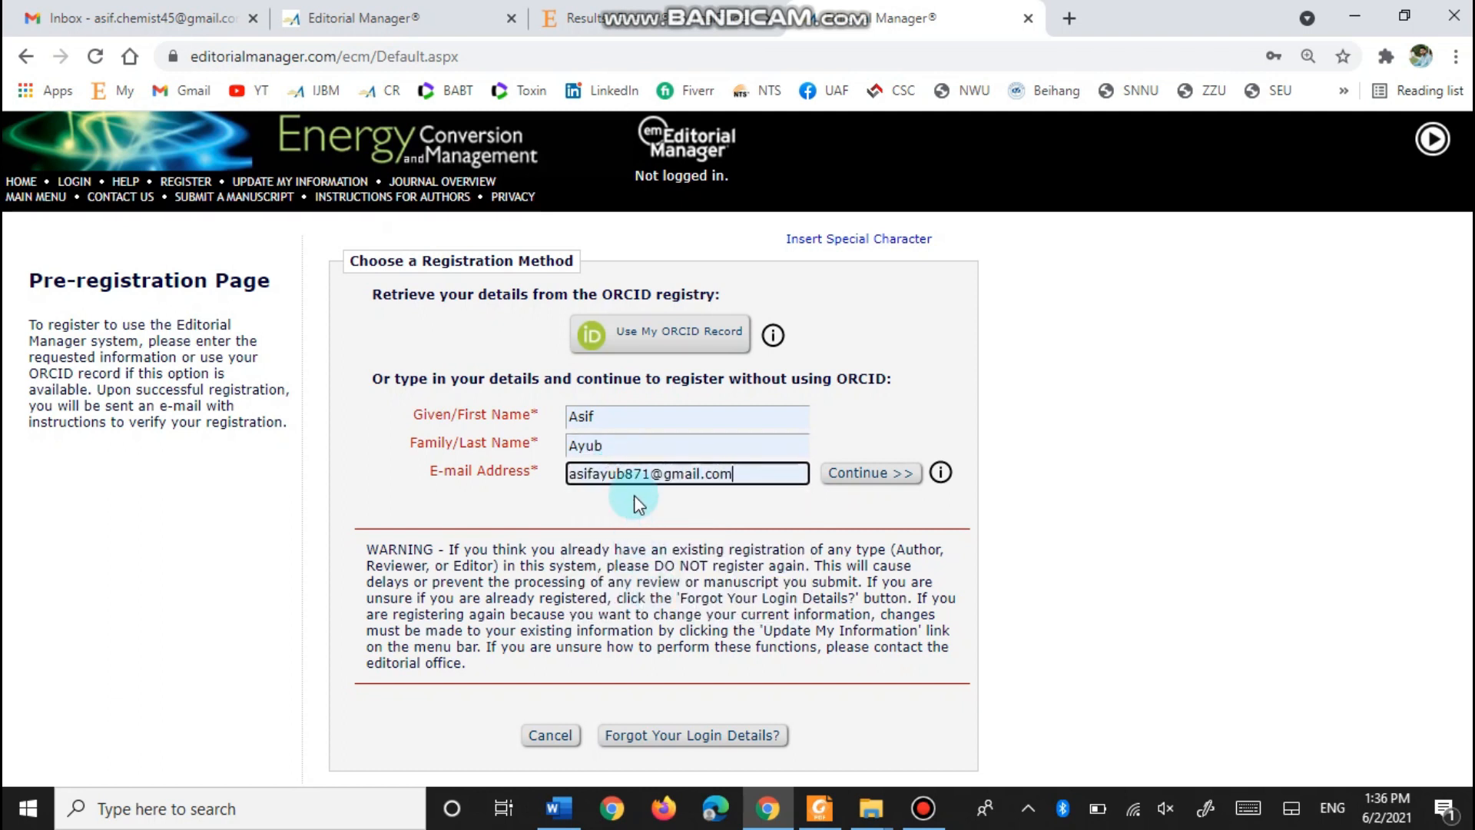
text(0)
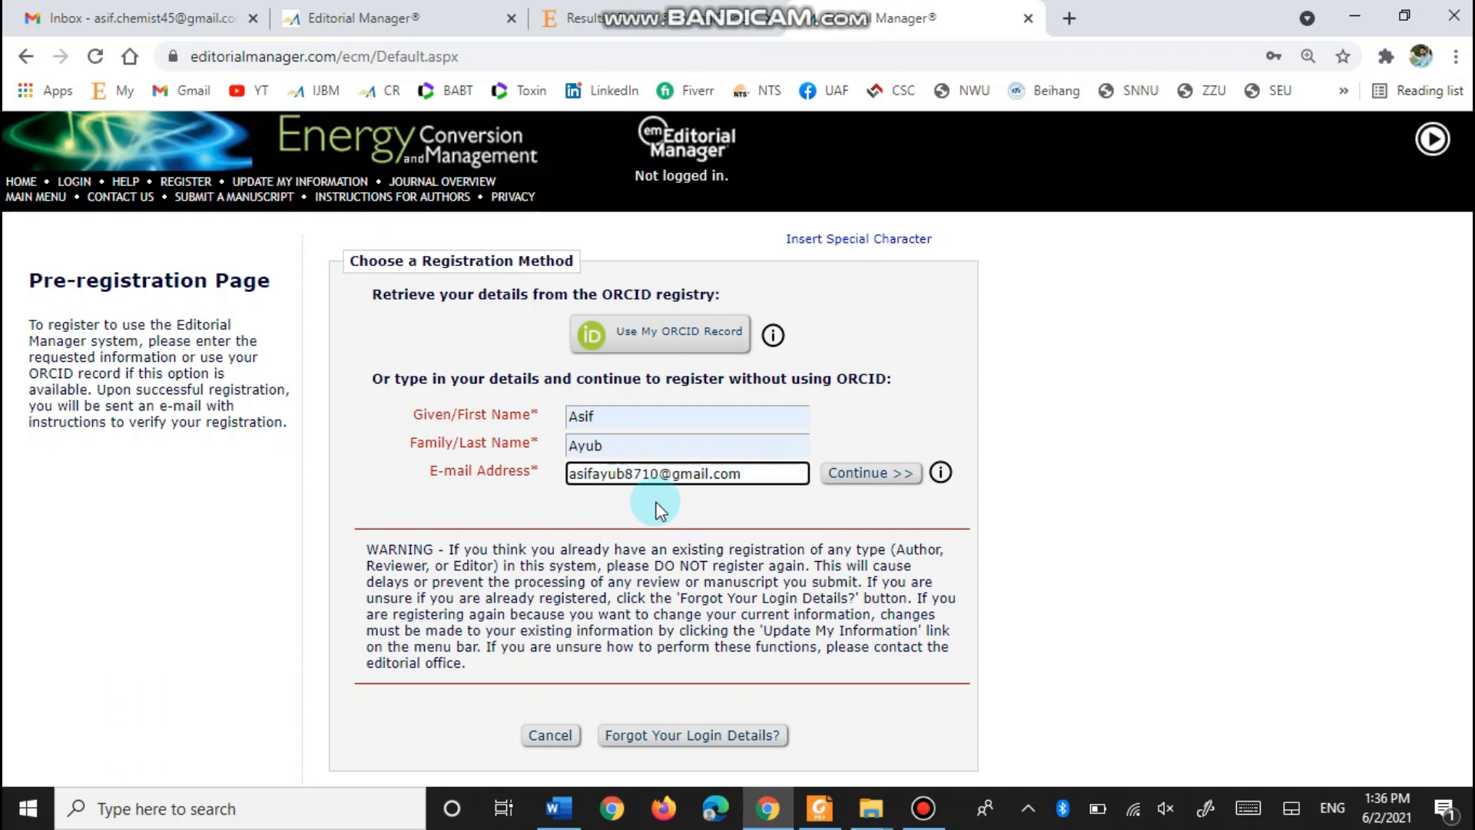
click(859, 477)
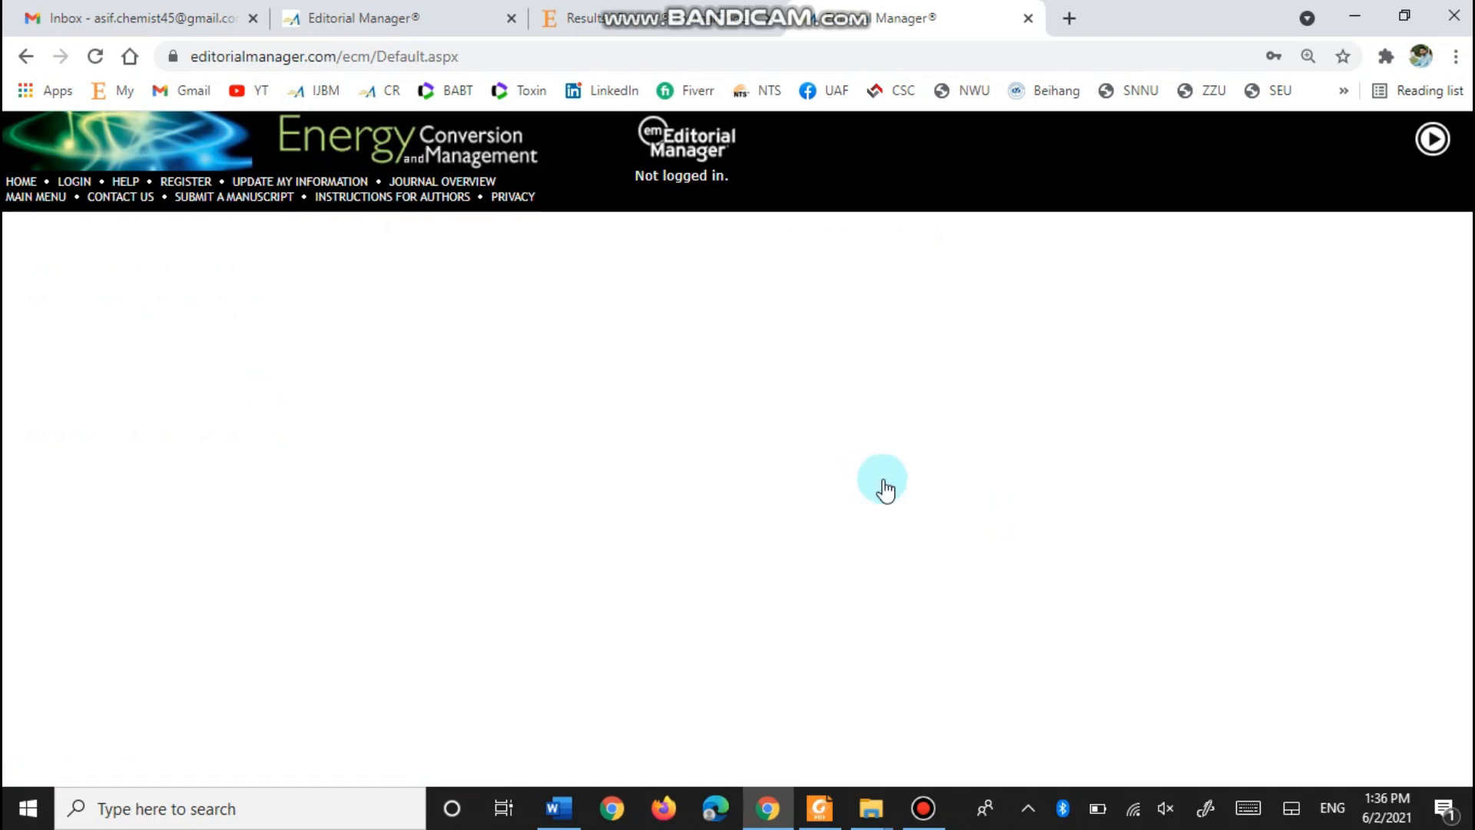
- Fill the preferred username from a saved entry and edit it
scroll(590, 349, down, 1)
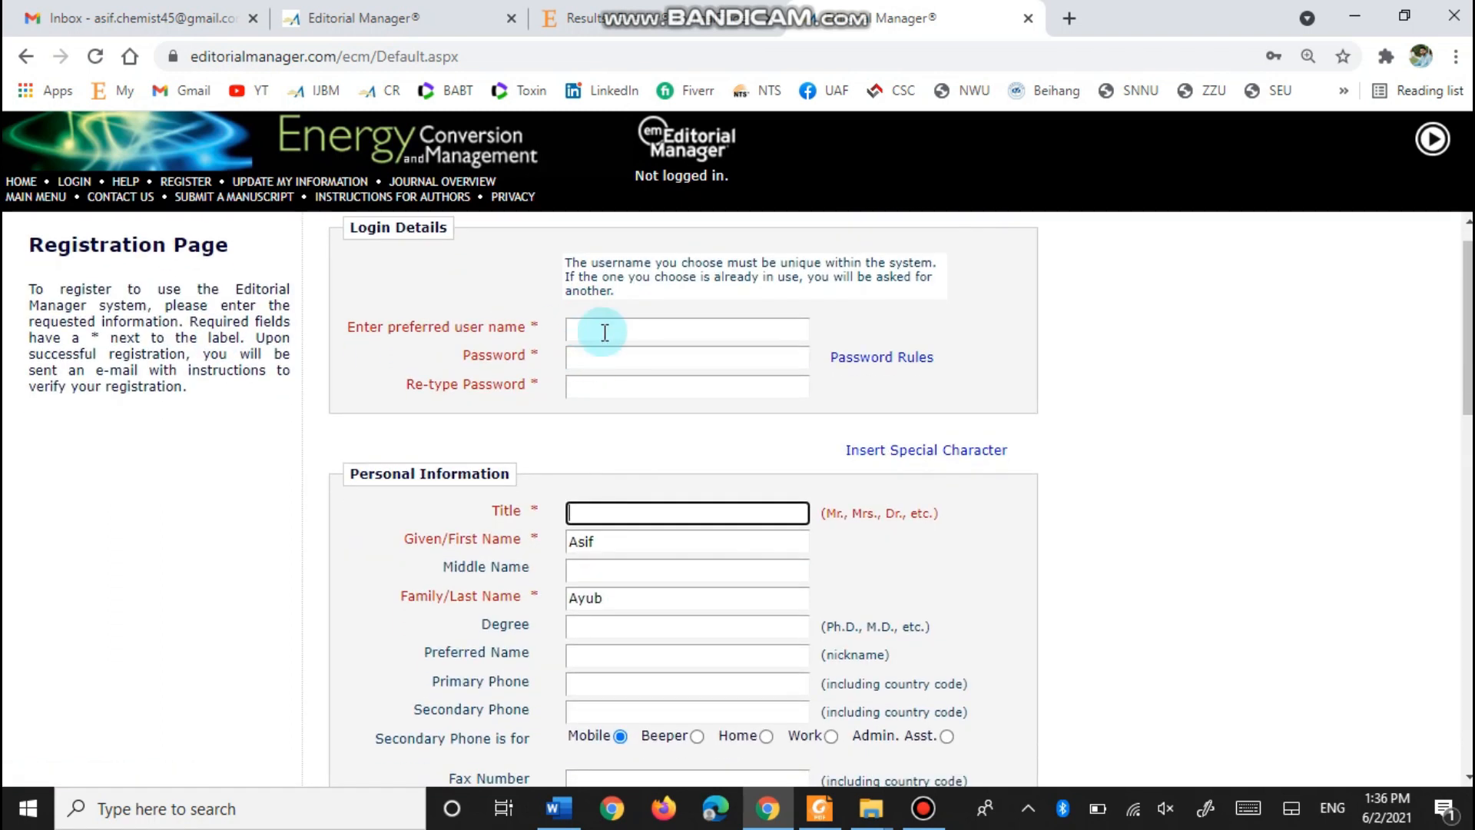
click(605, 333)
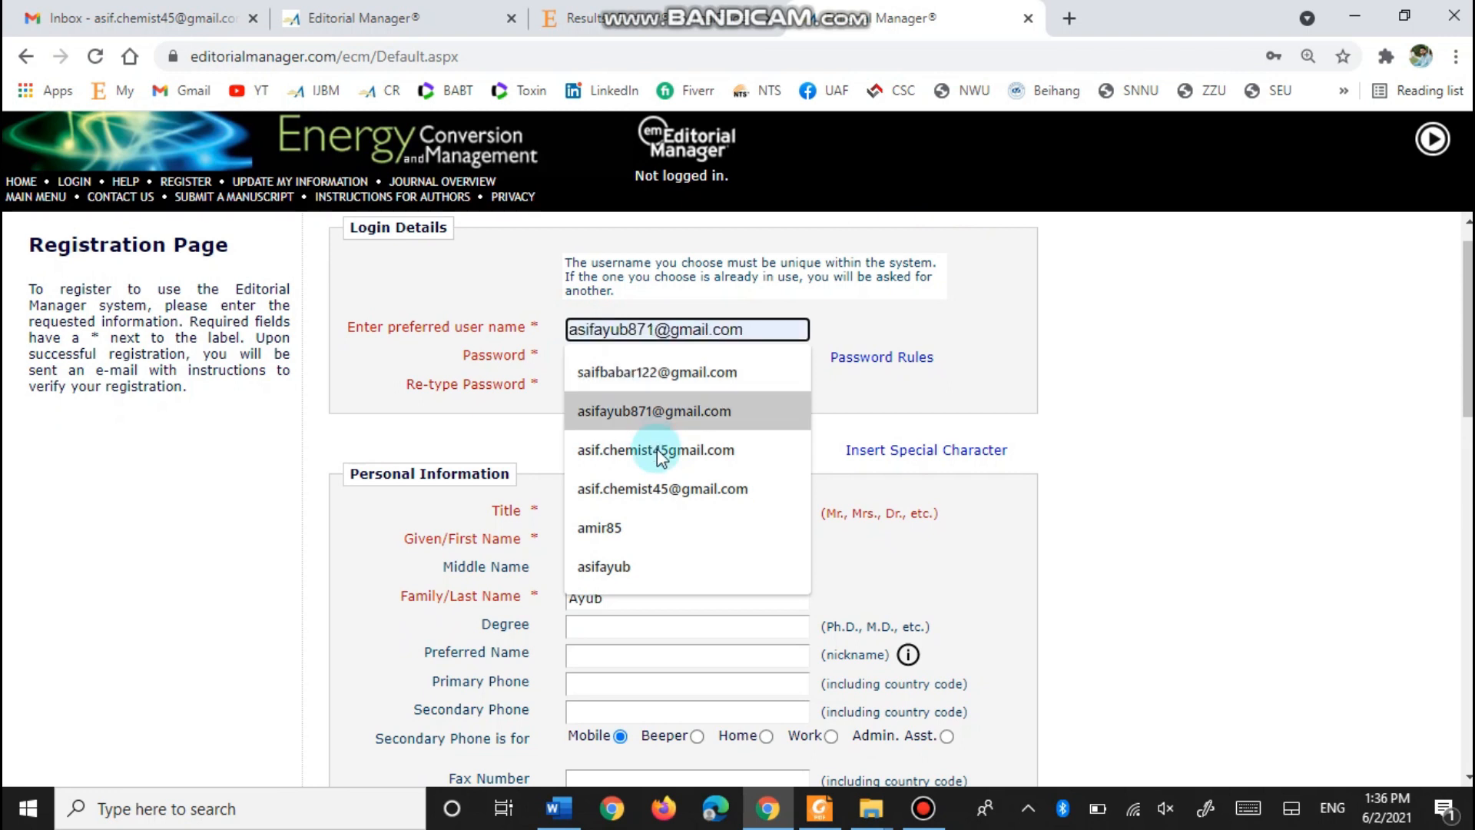
click(676, 413)
click(660, 342)
text(0)
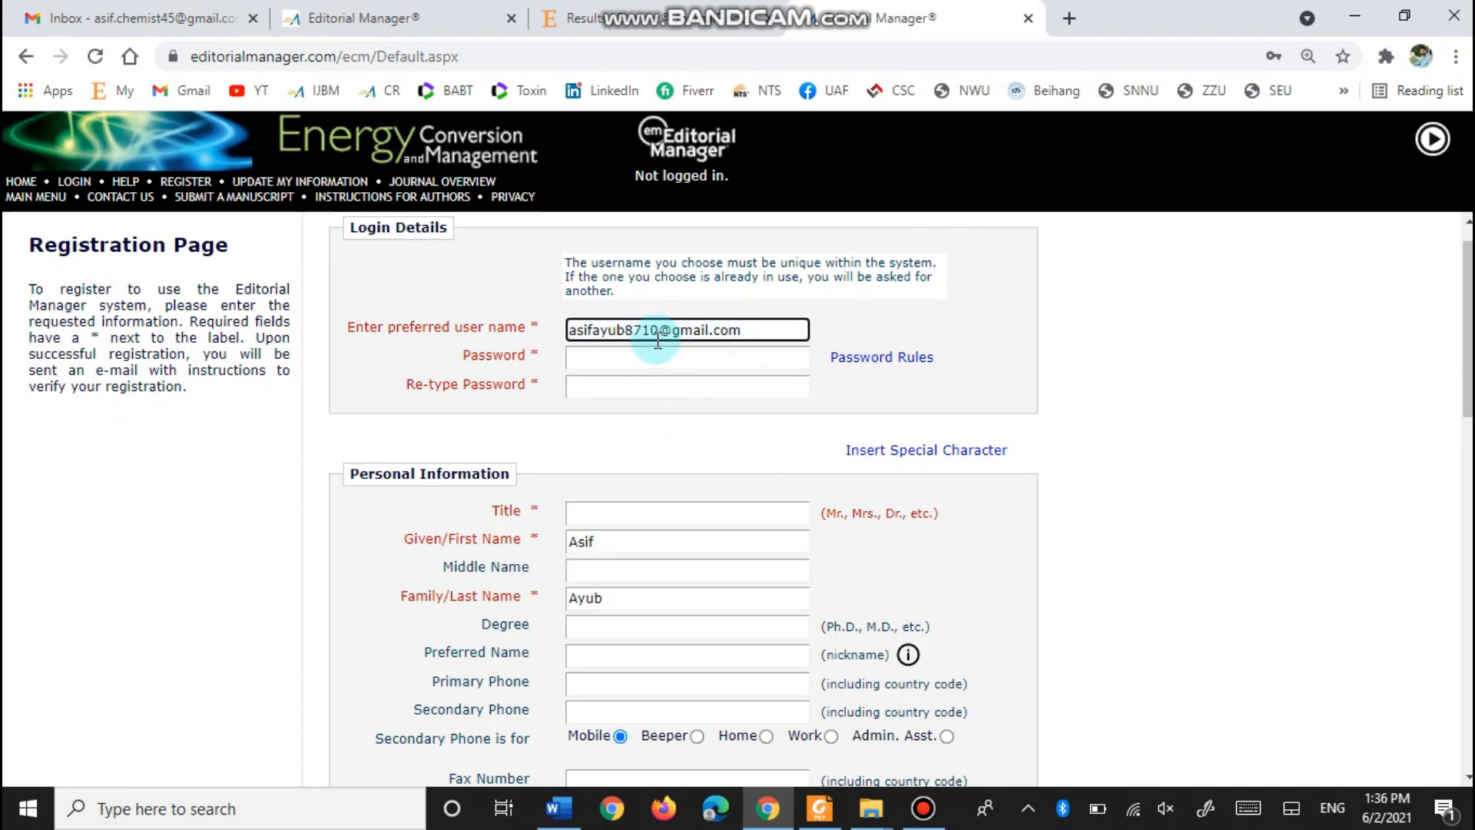
- Replace the password with the new account password and move to the Re-type Password field
click(635, 358)
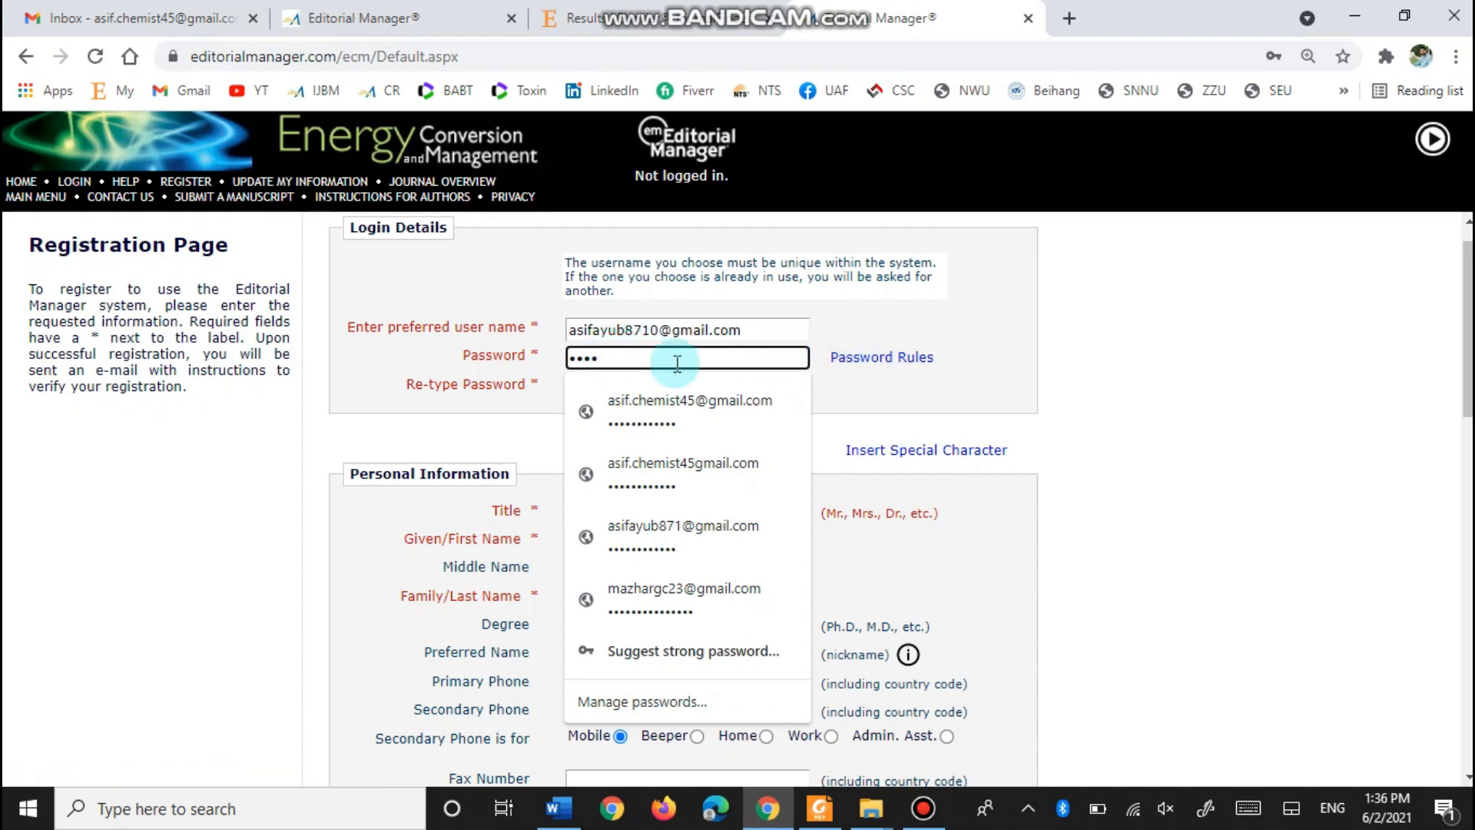
drag(617, 363, 455, 358)
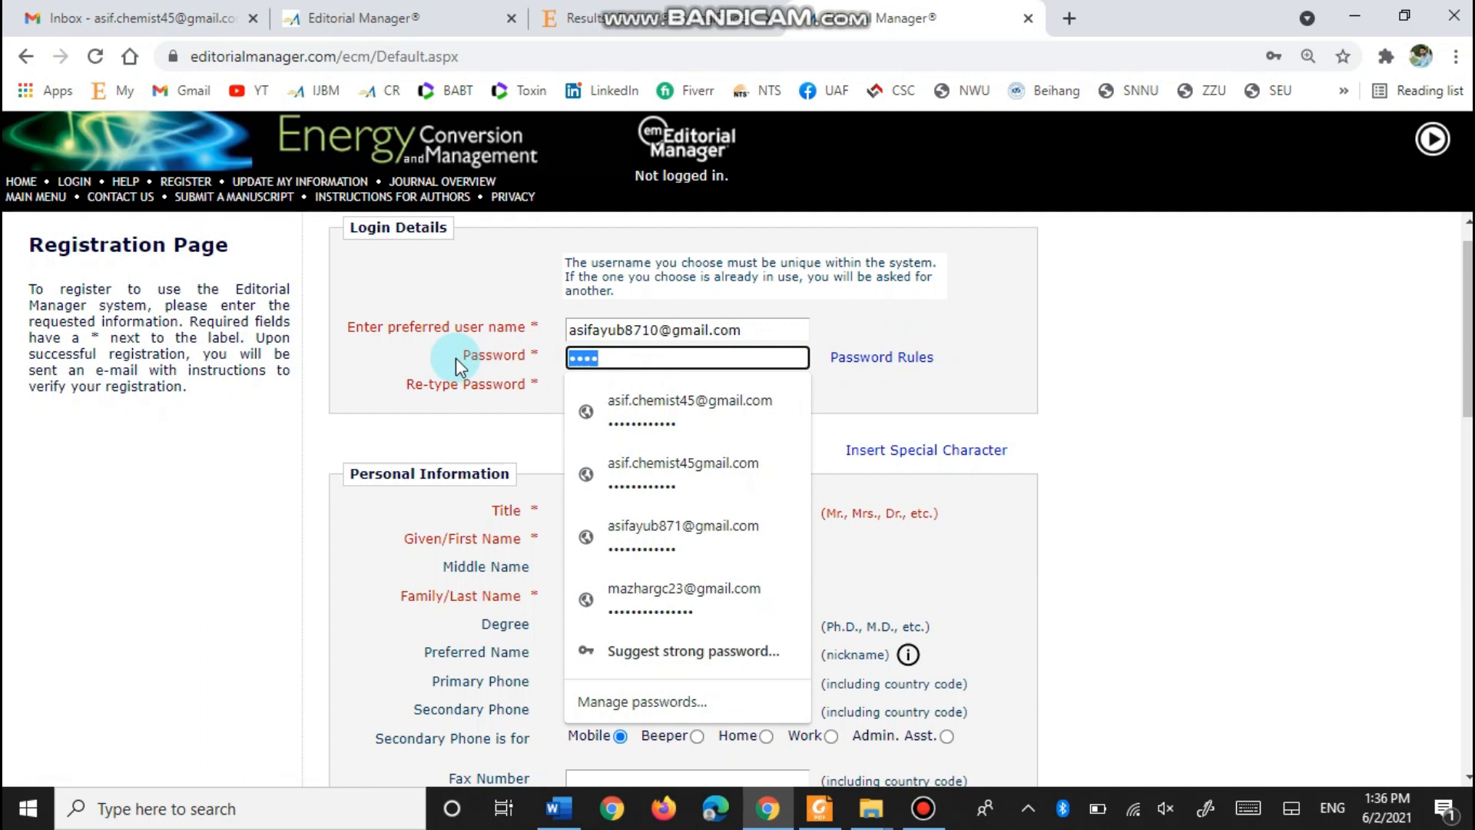
text(••••••••••••)
click(949, 410)
click(637, 389)
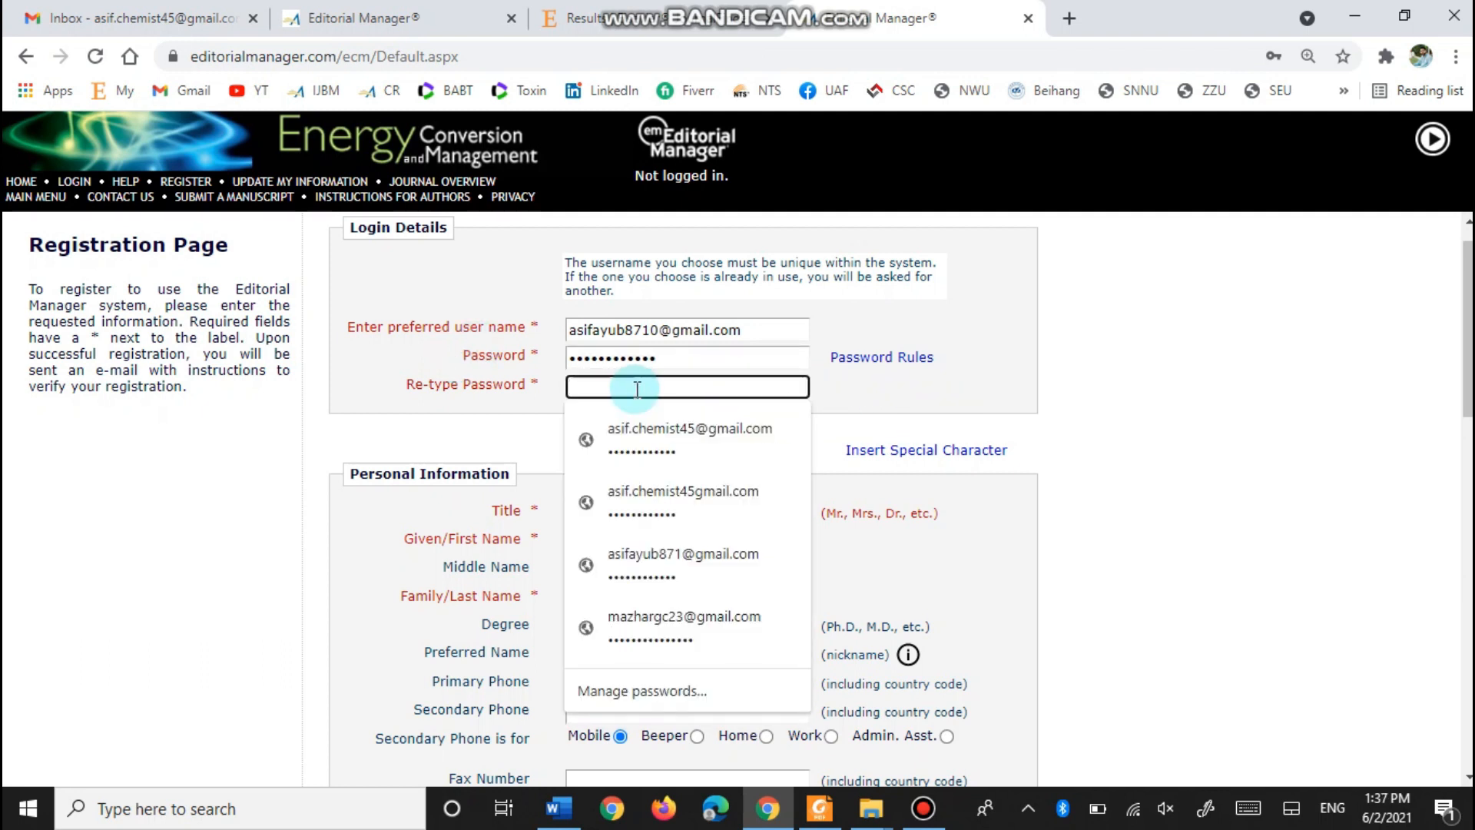
click(637, 389)
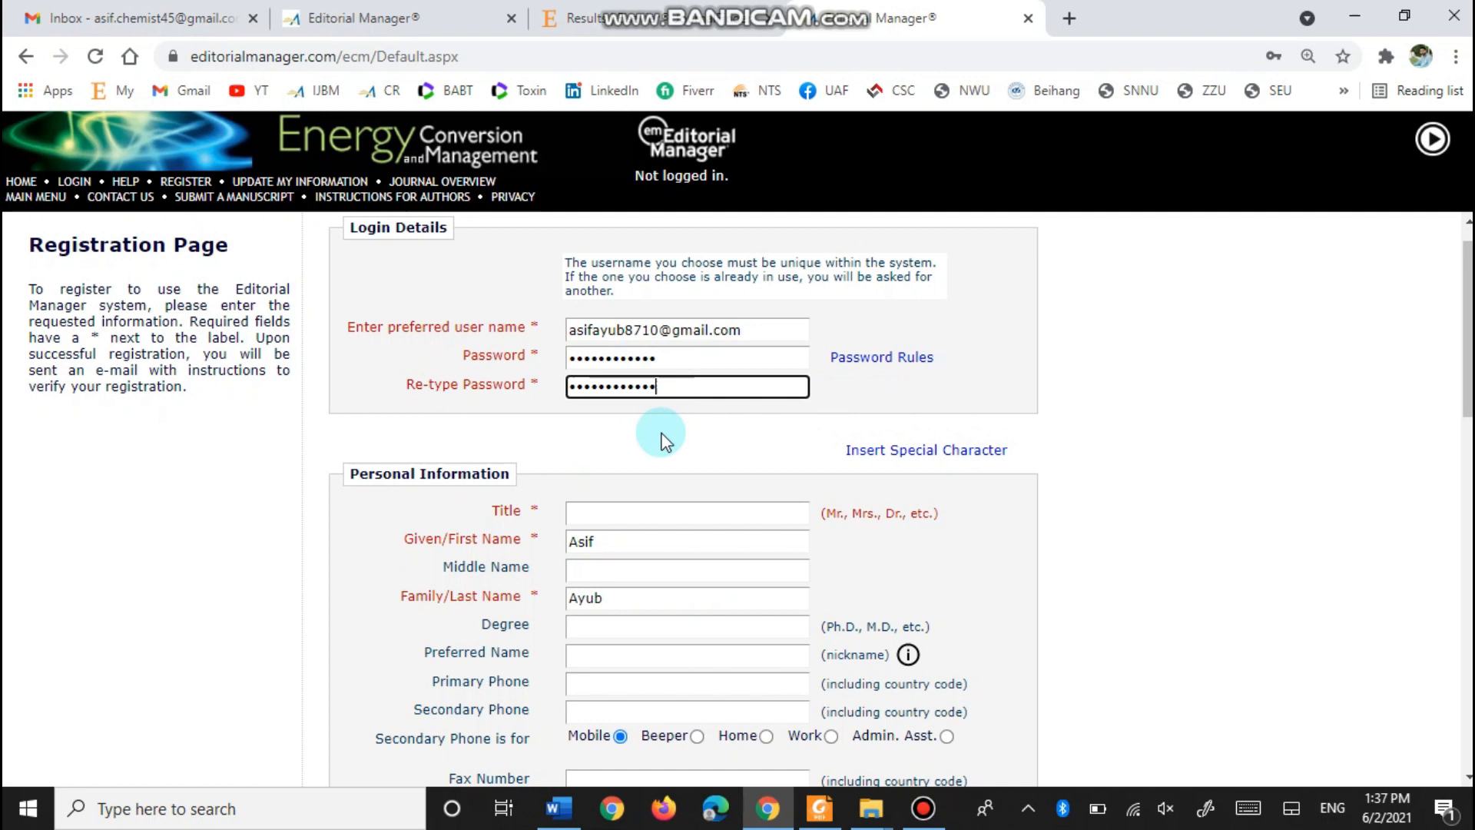
- Set the Title field to 'Mr.' from autofill suggestions
scroll(595, 324, down, 3)
click(604, 296)
click(604, 339)
scroll(471, 604, down, 3)
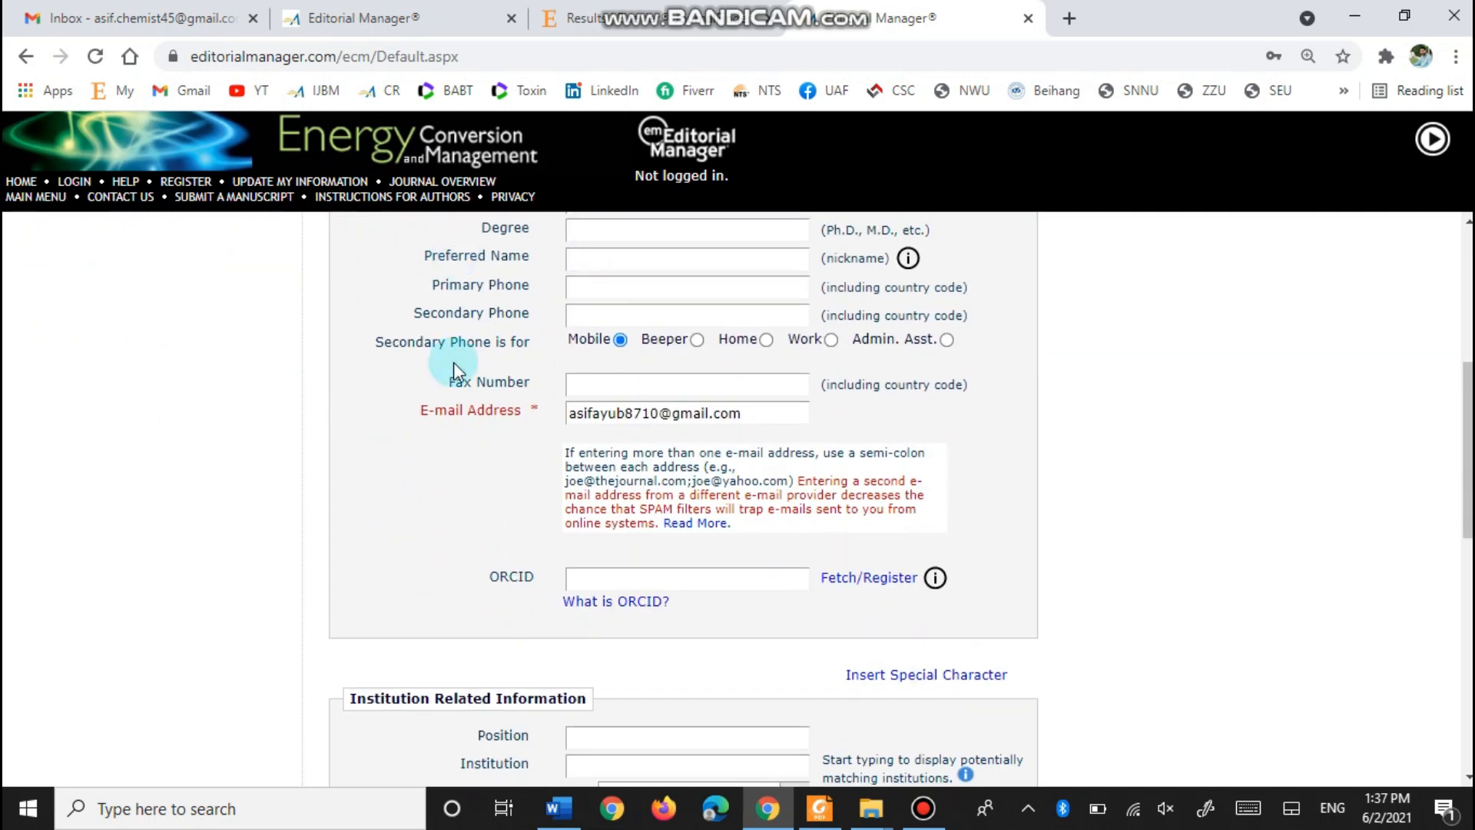
scroll(455, 369, up, 3)
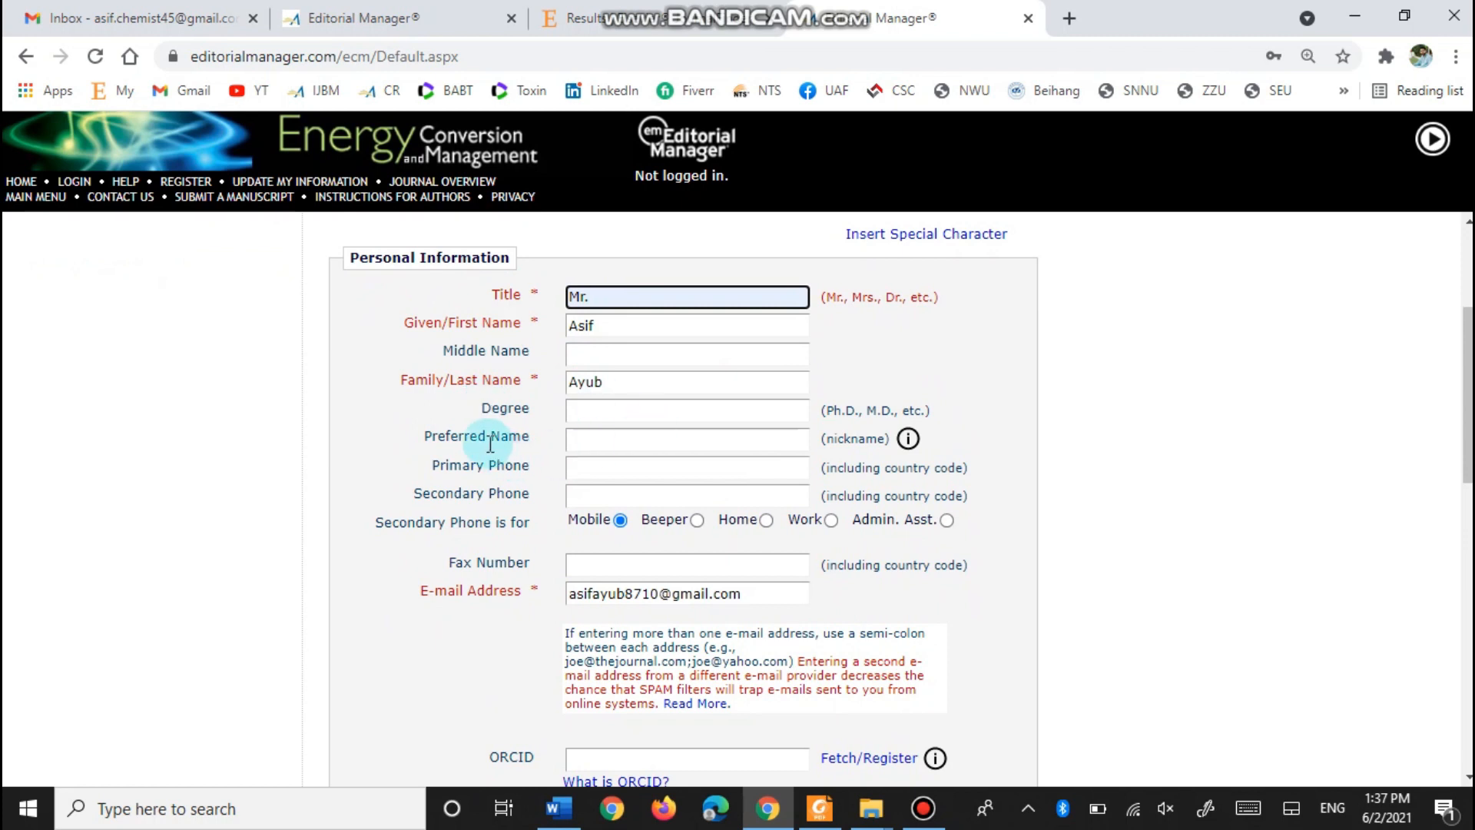
scroll(510, 464, down, 2)
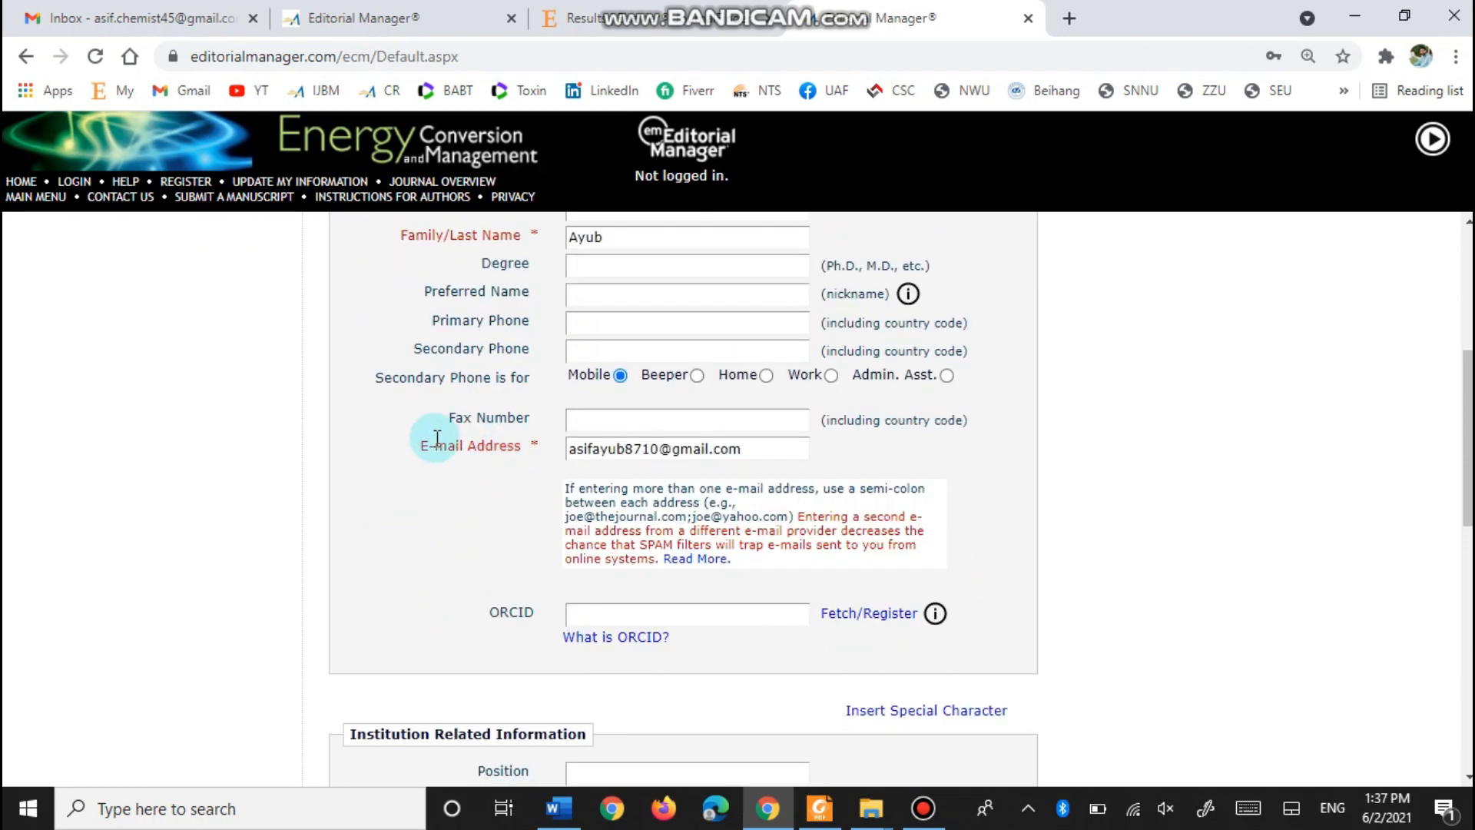
scroll(354, 524, down, 9)
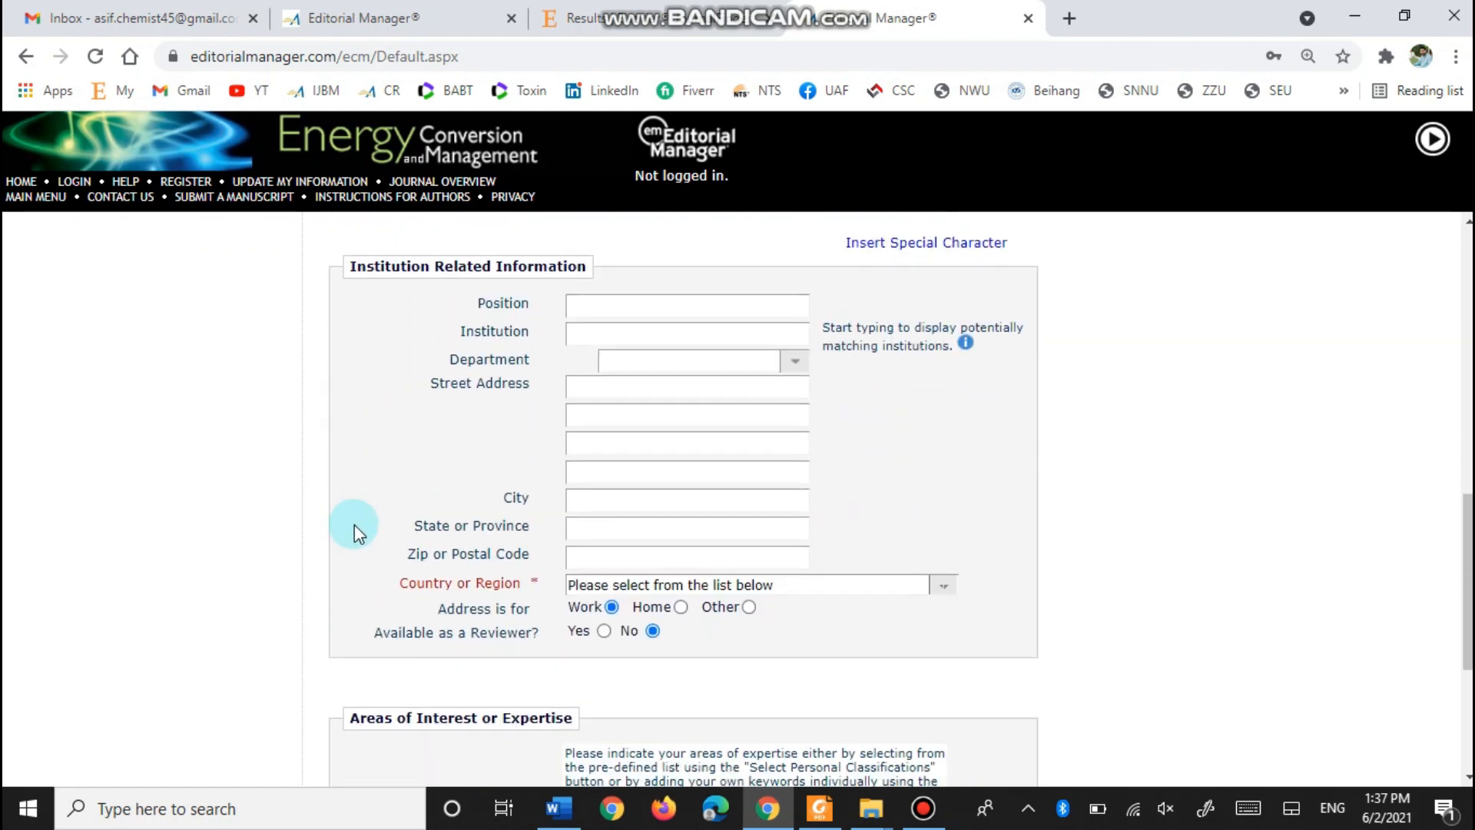
- Choose PAKISTAN in the Country or Region dropdown
click(945, 409)
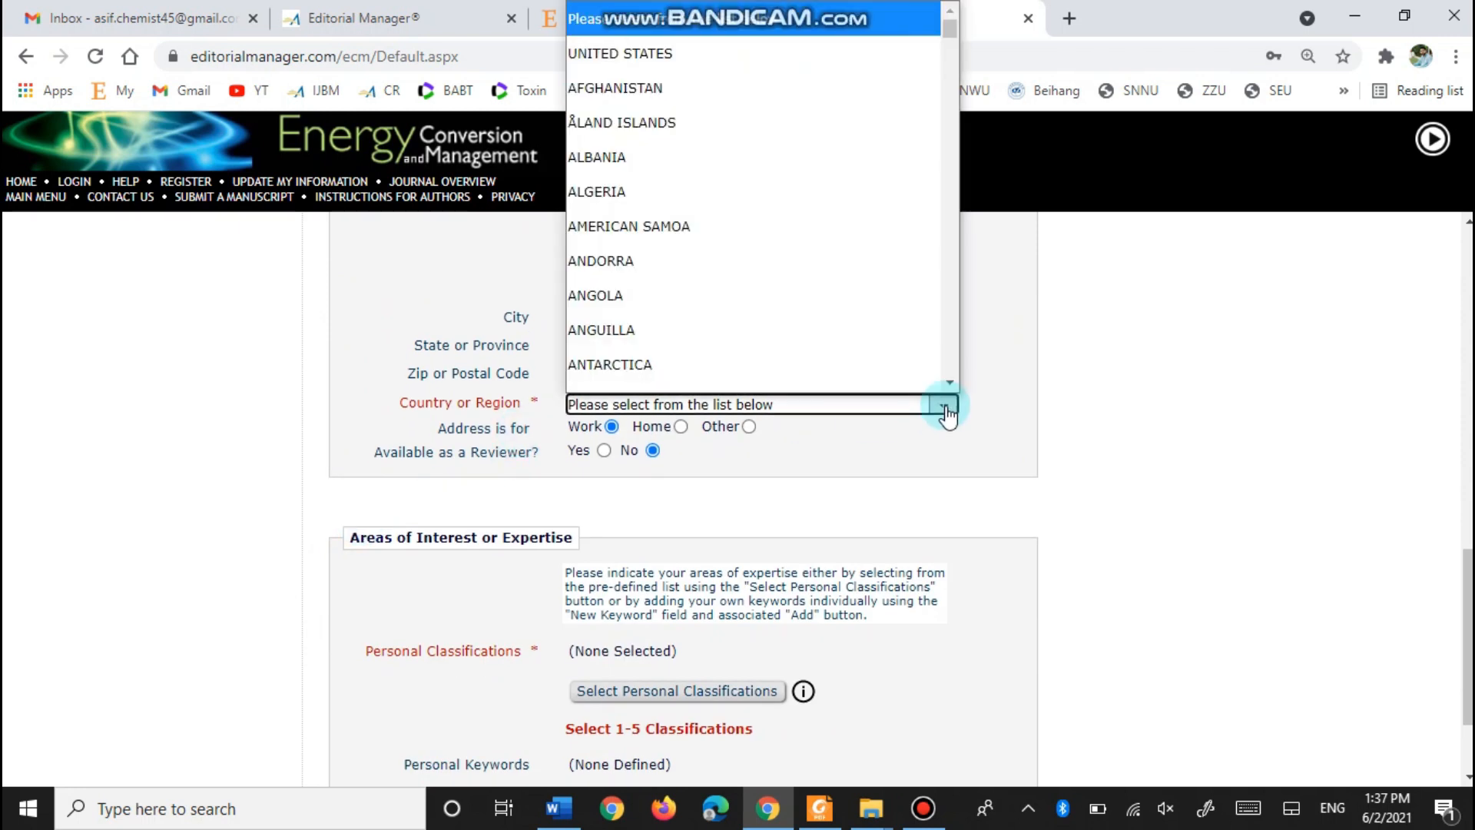
key(p)
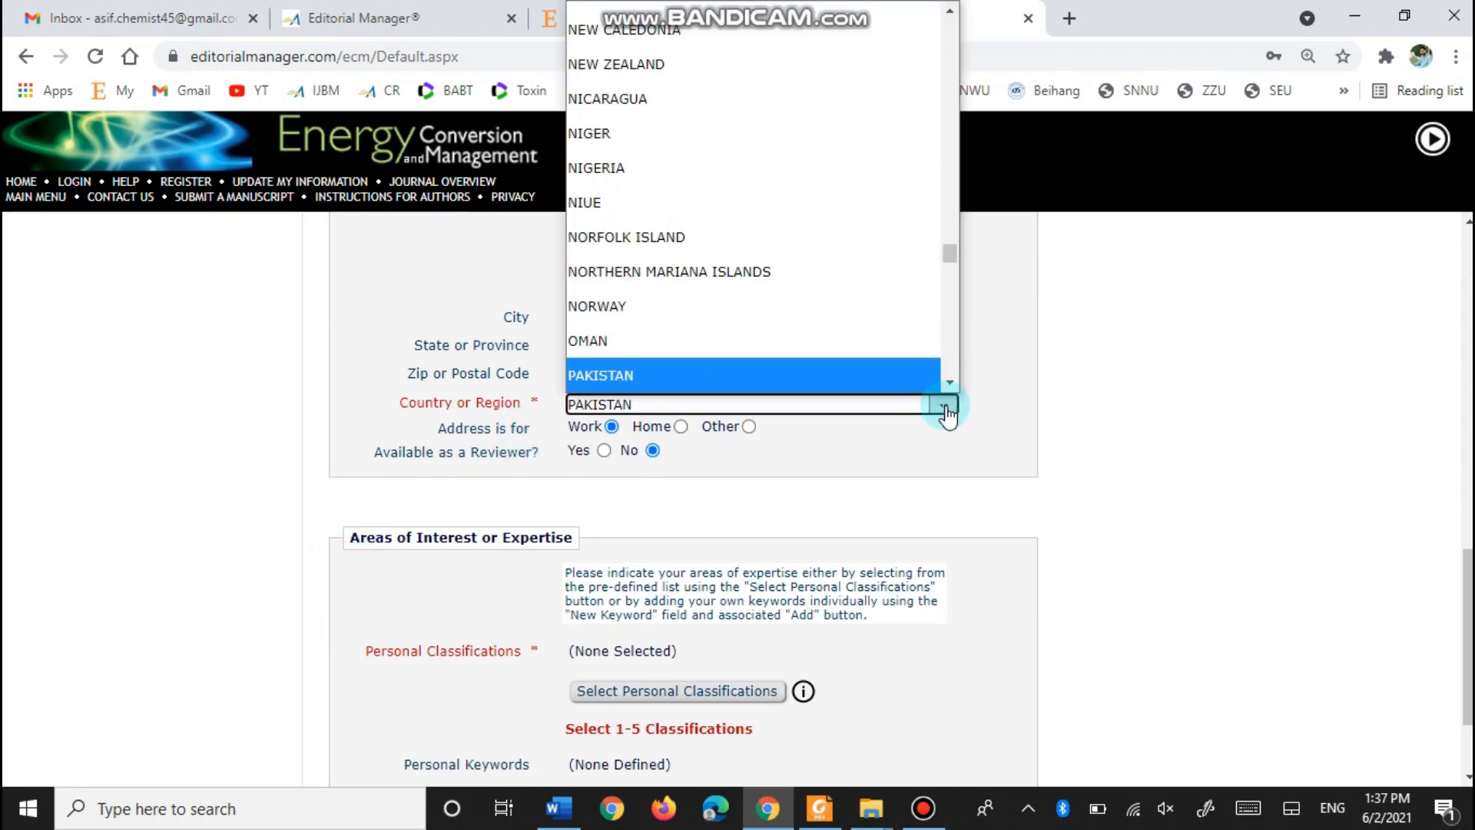
key(Return)
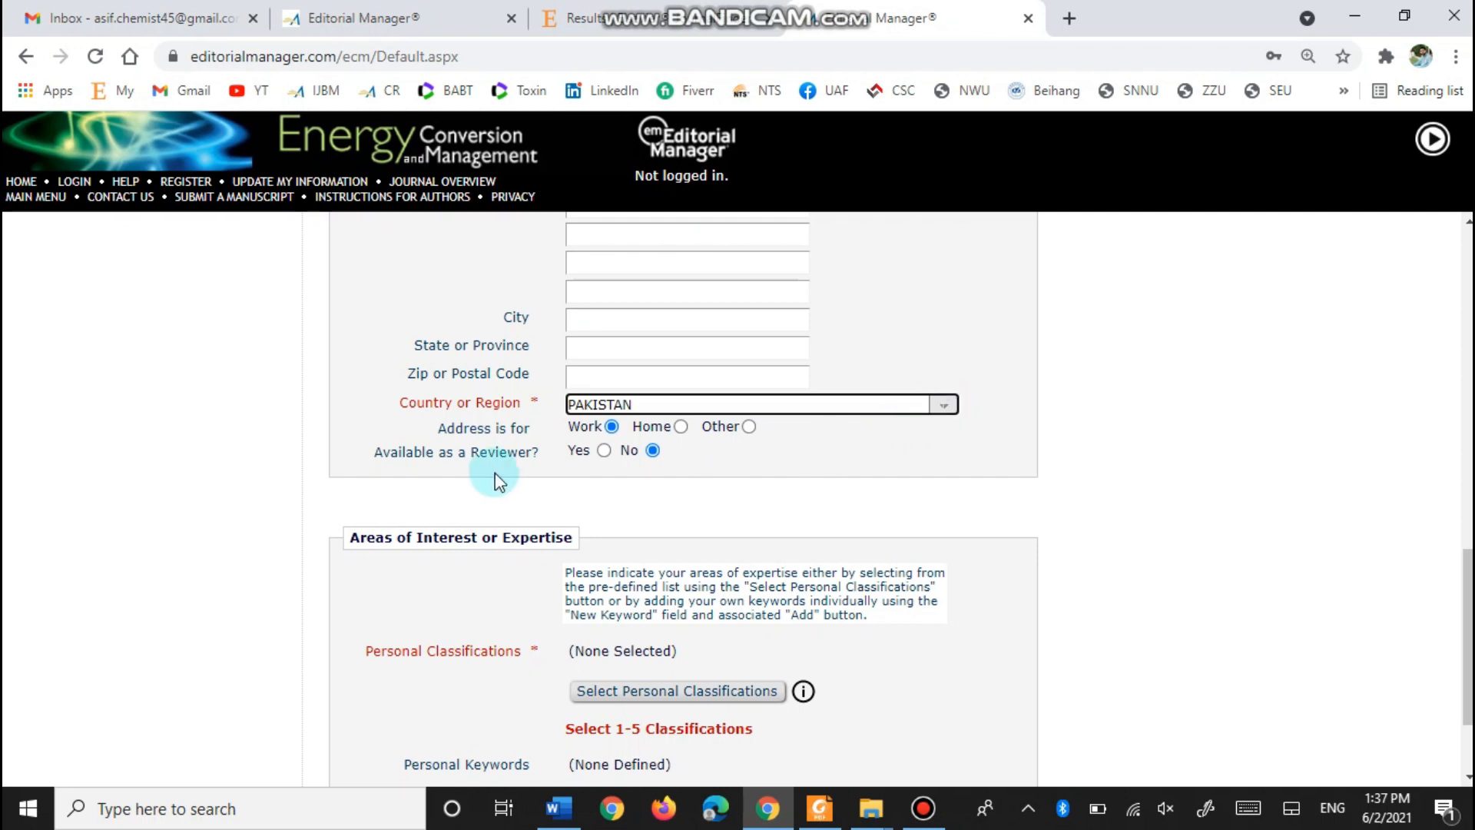
scroll(495, 468, down, 1)
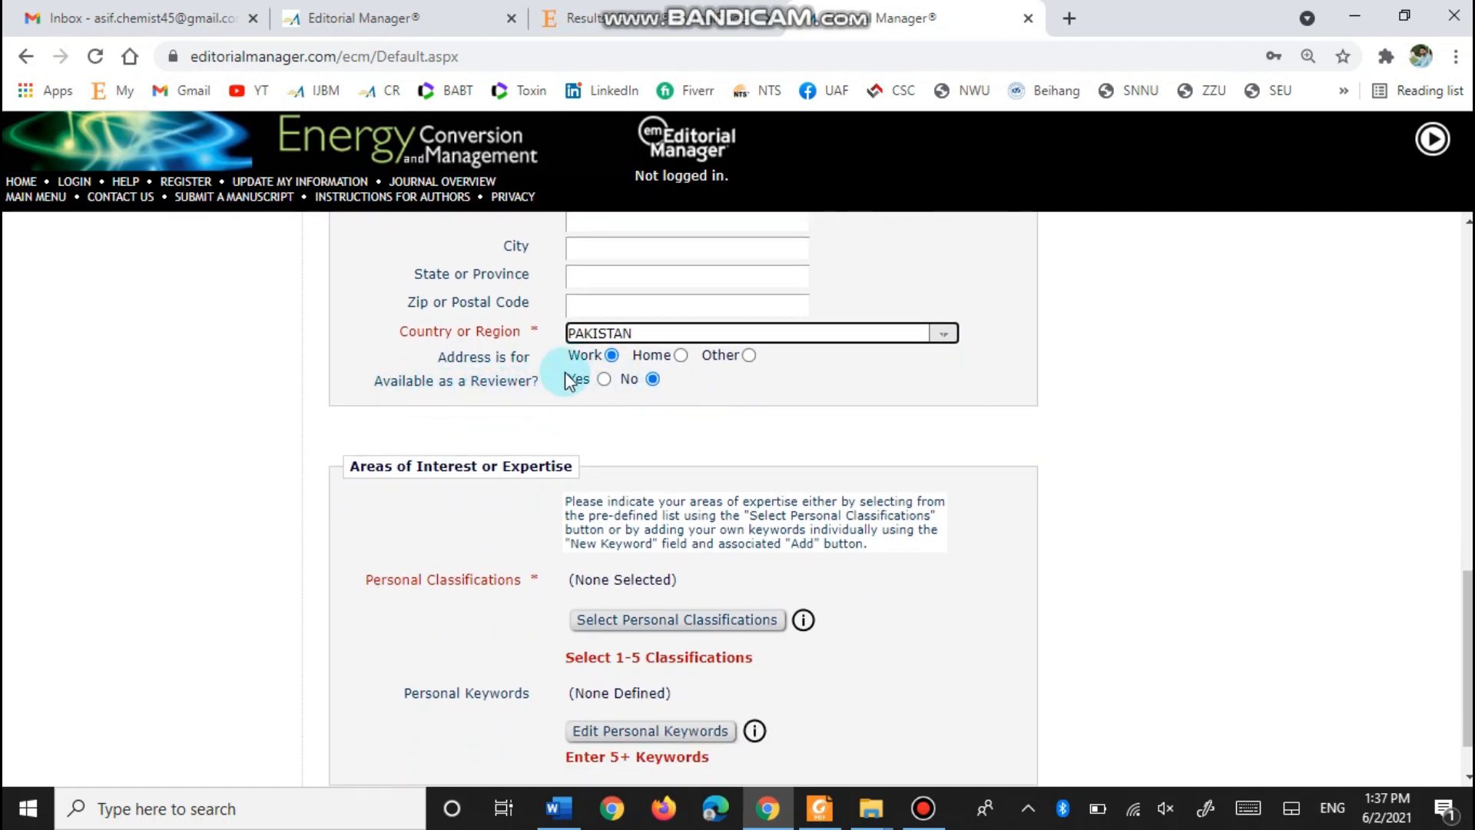
click(604, 380)
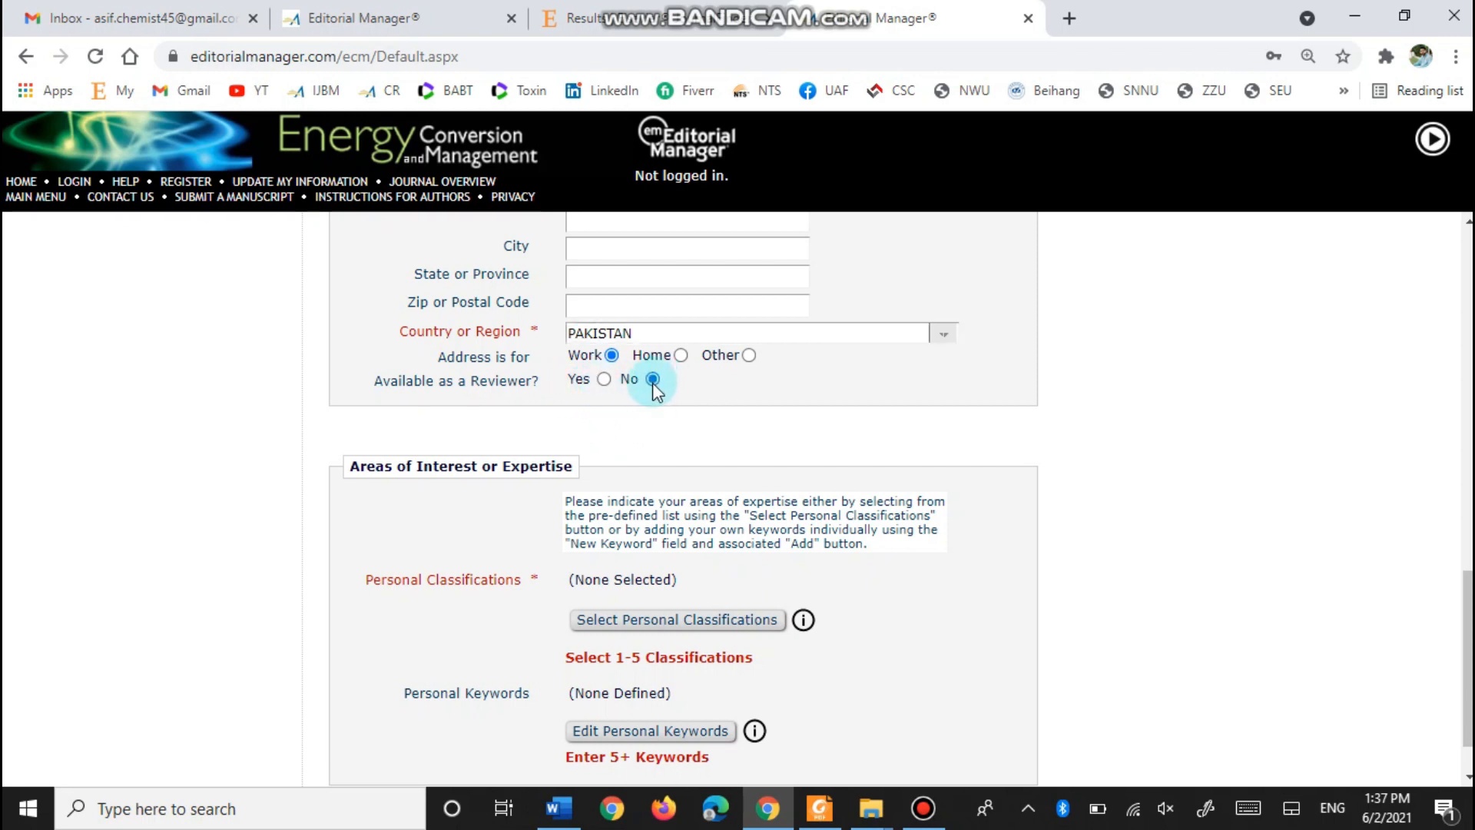
scroll(353, 484, down, 1)
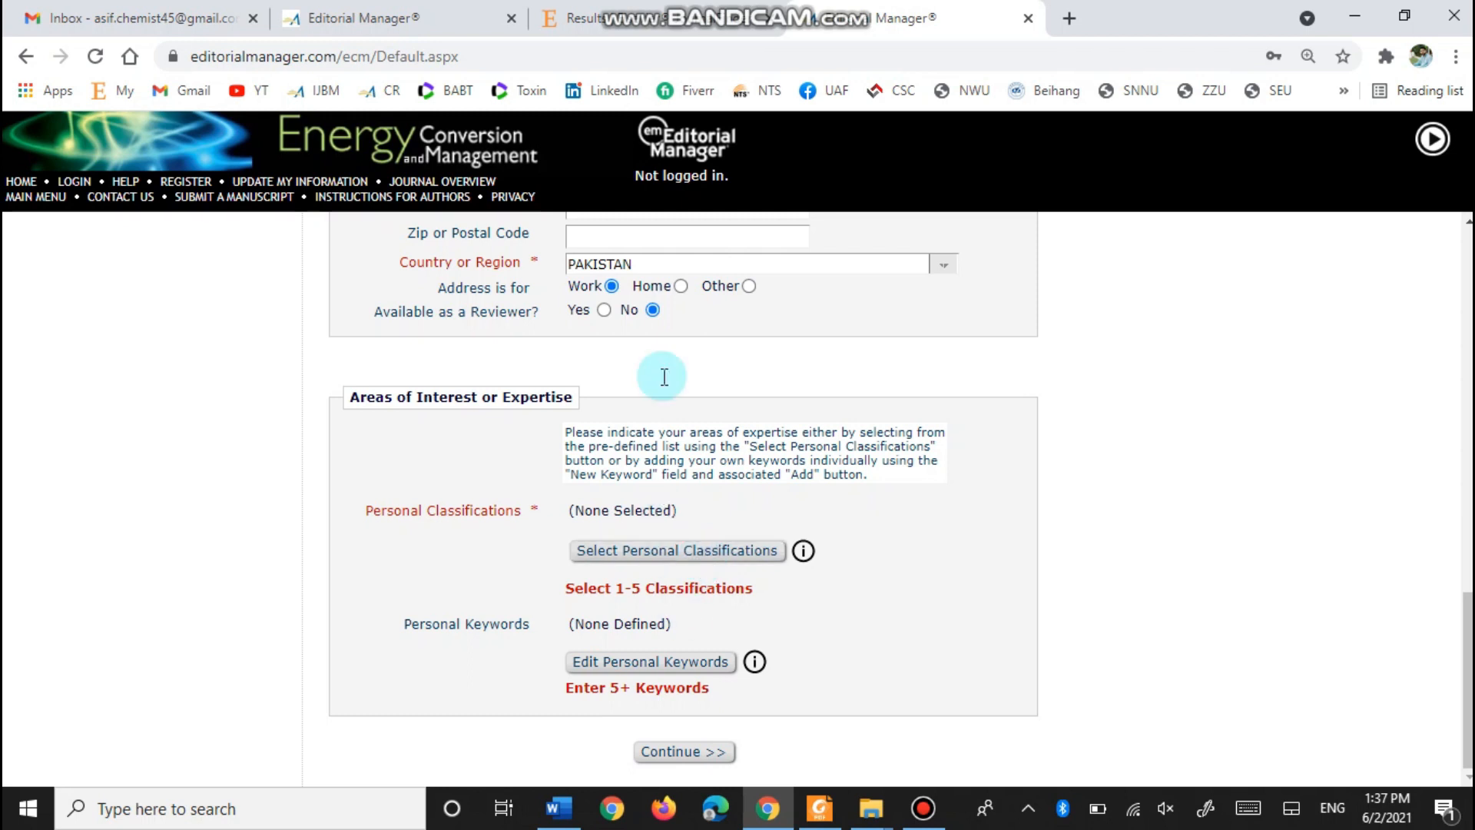
- Open the Personal Classifications chooser and reposition its window
click(649, 555)
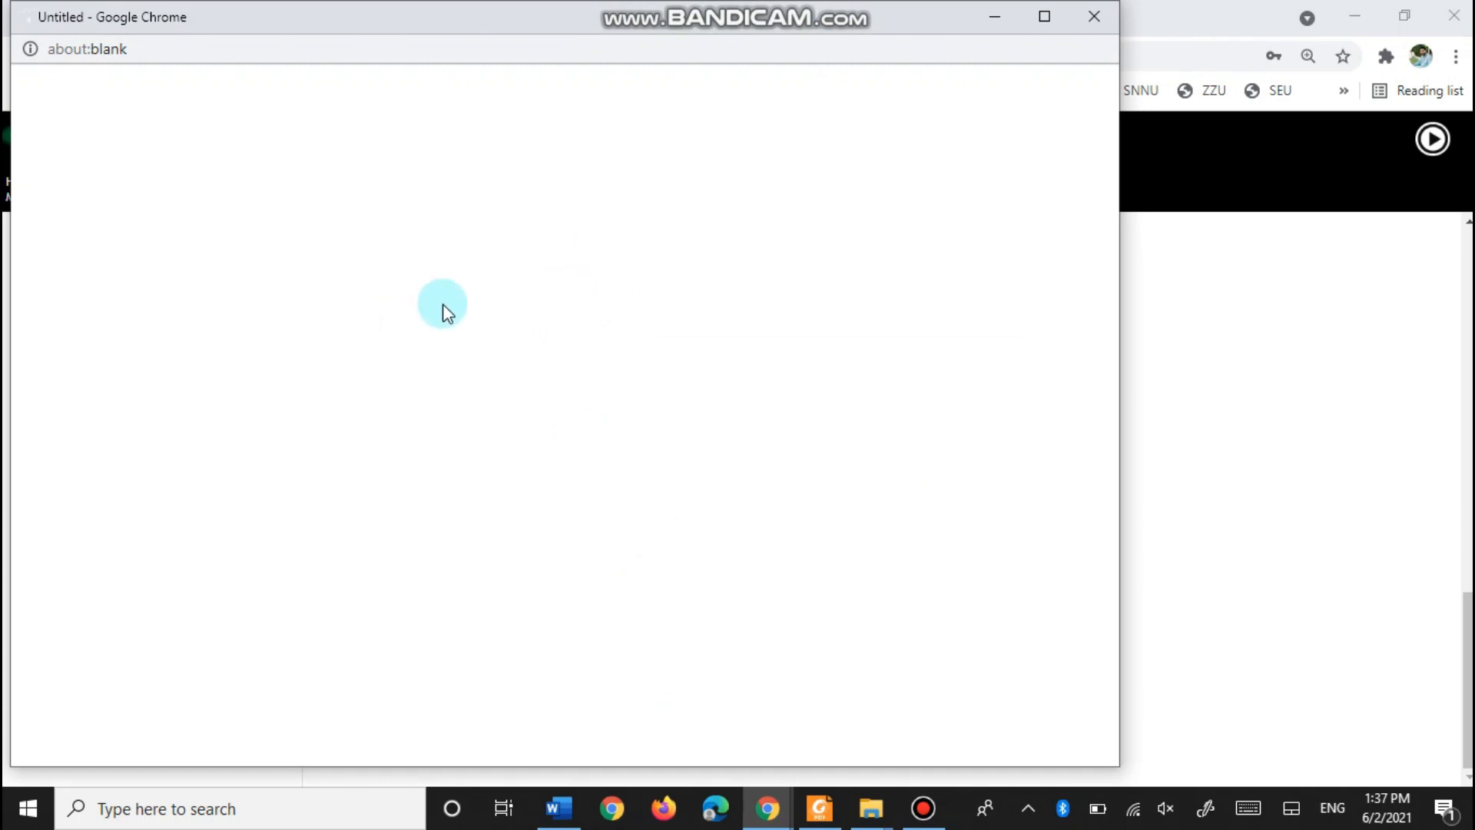
drag(546, 31, 684, 40)
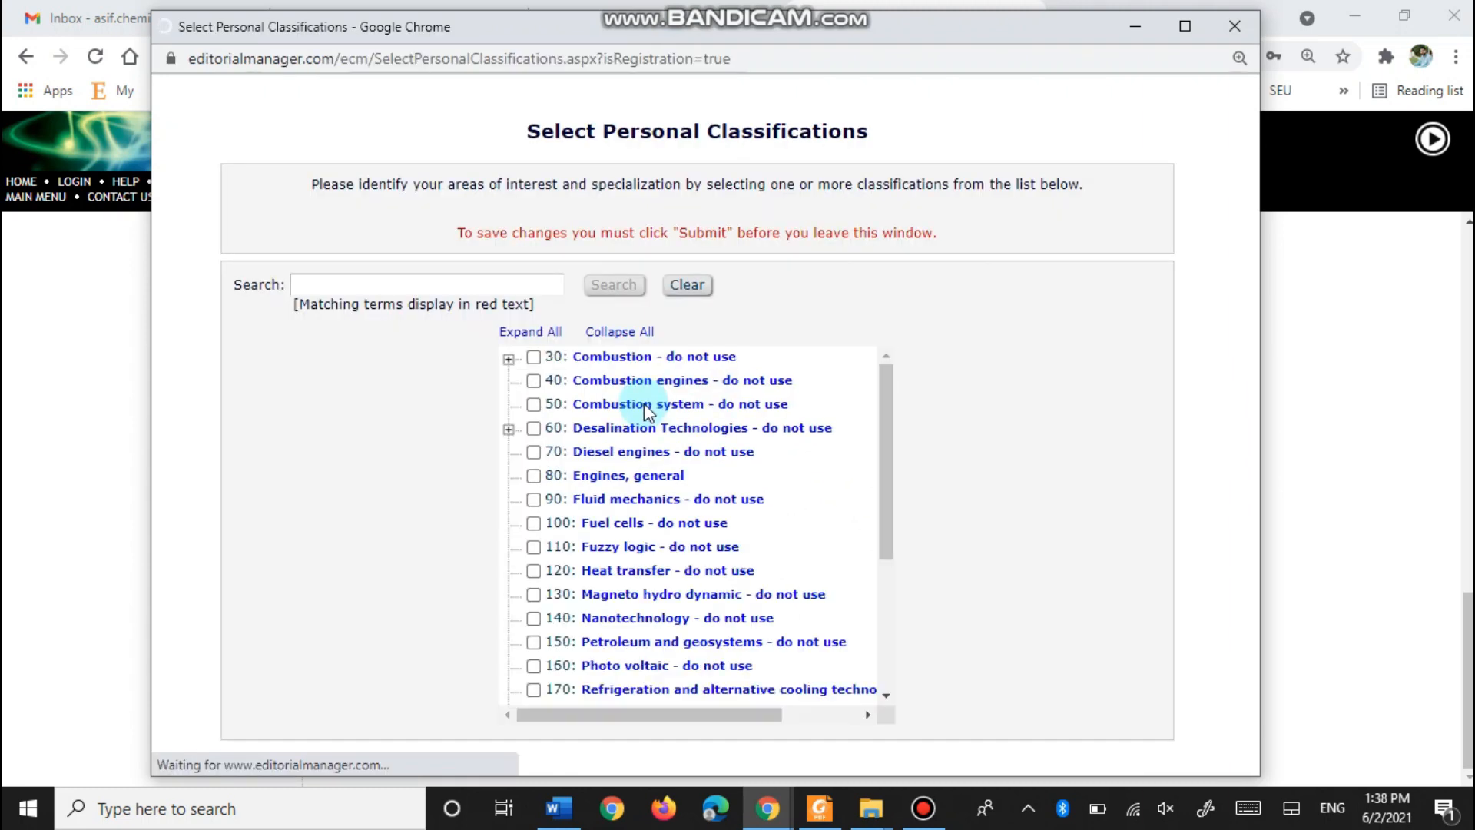
scroll(644, 404, down, 1)
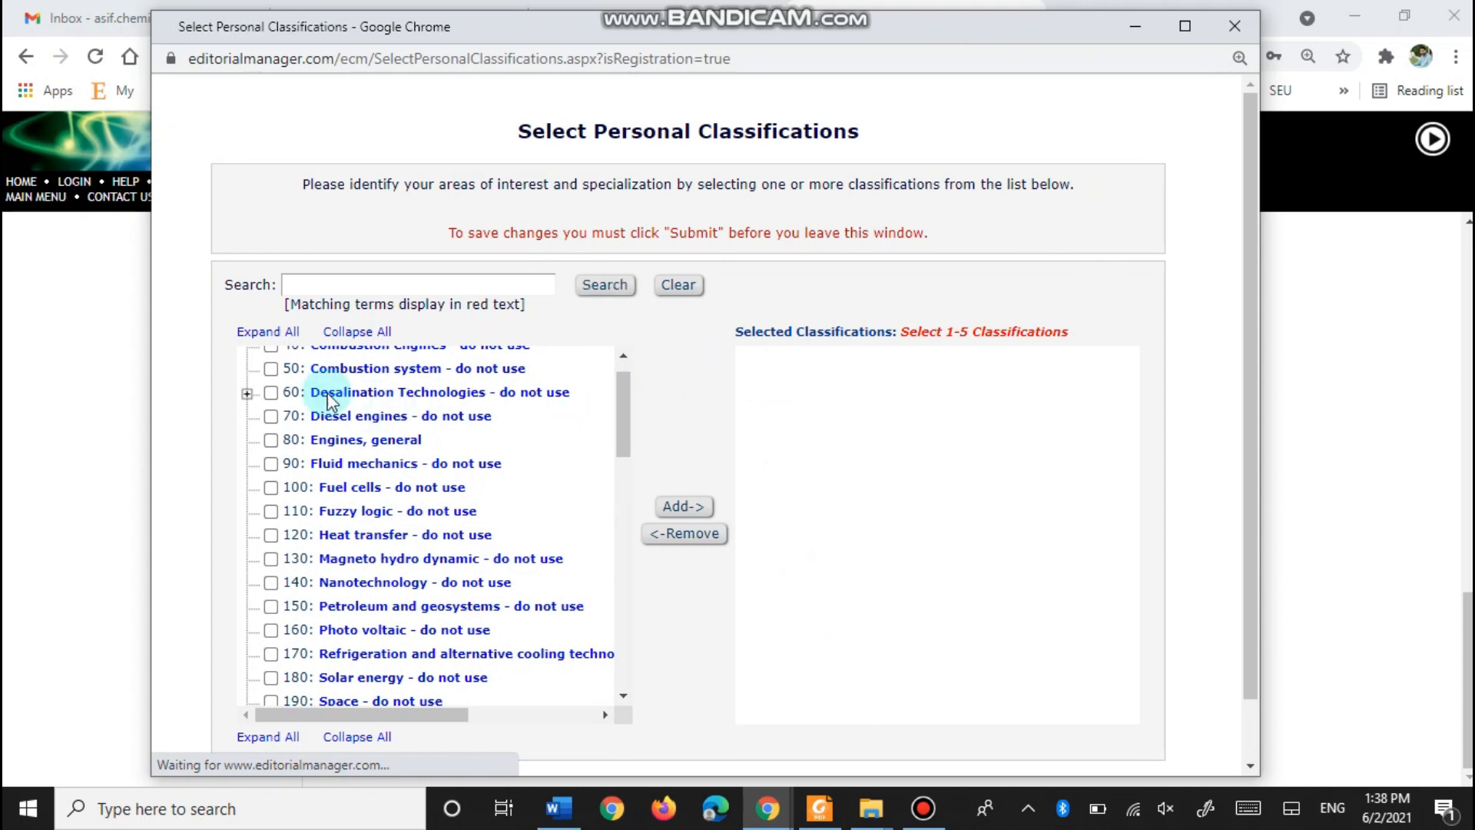
scroll(368, 416, down, 2)
scroll(368, 415, down, 5)
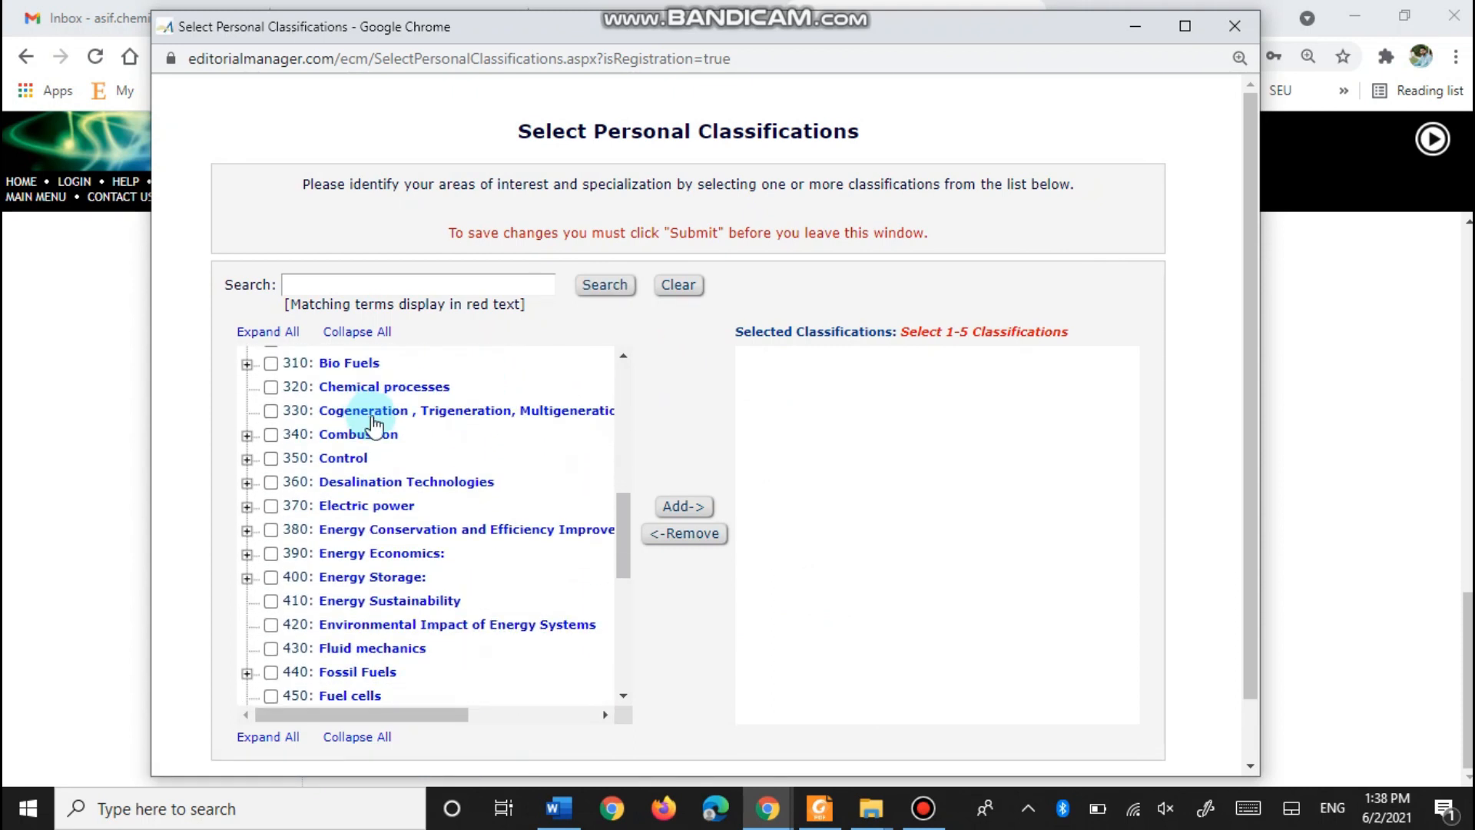
click(363, 284)
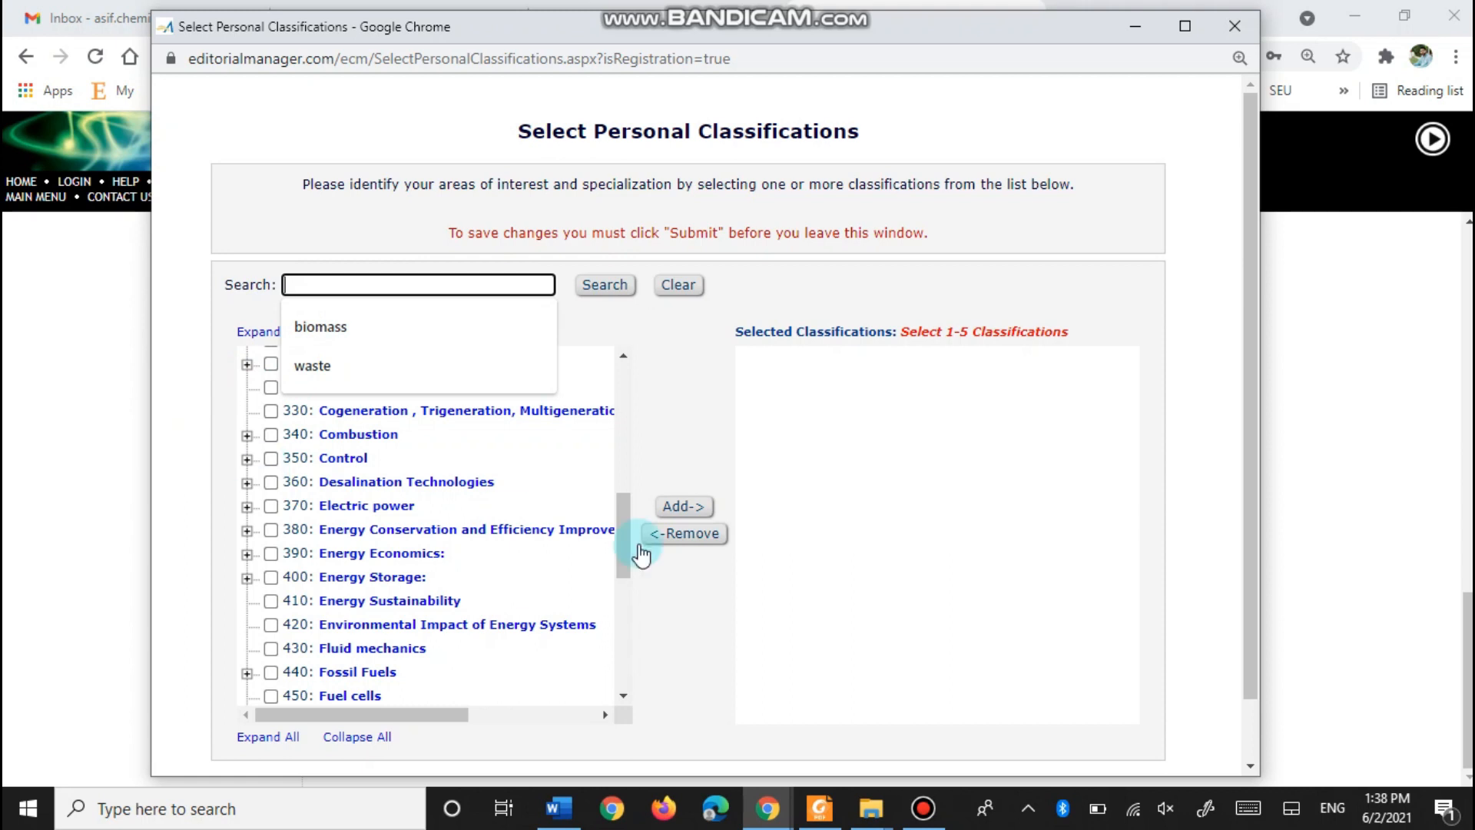
click(811, 551)
- Add 410: Energy Sustainability to the selected classifications and submit
scroll(365, 415, down, 5)
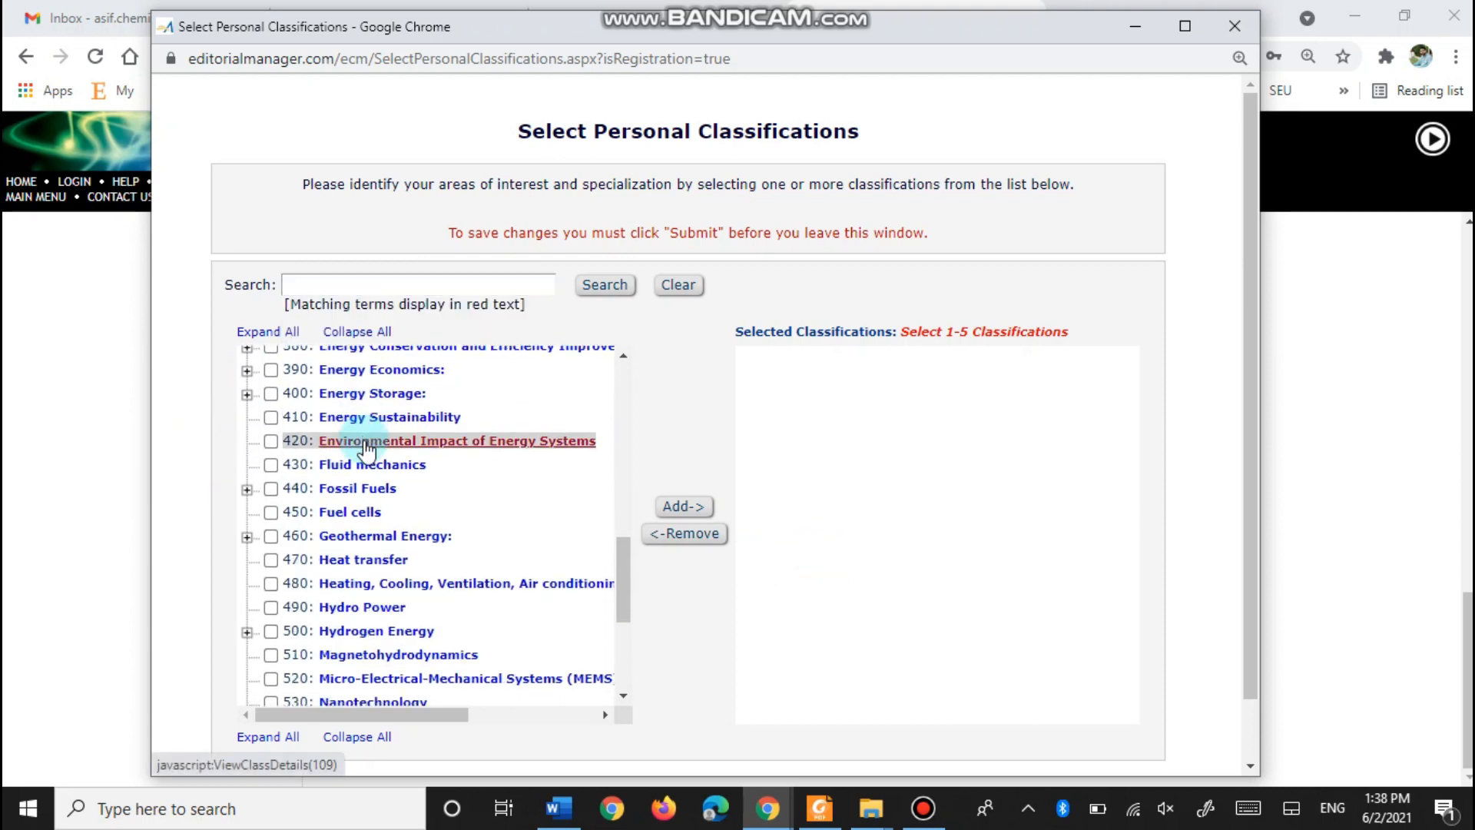
scroll(367, 449, up, 12)
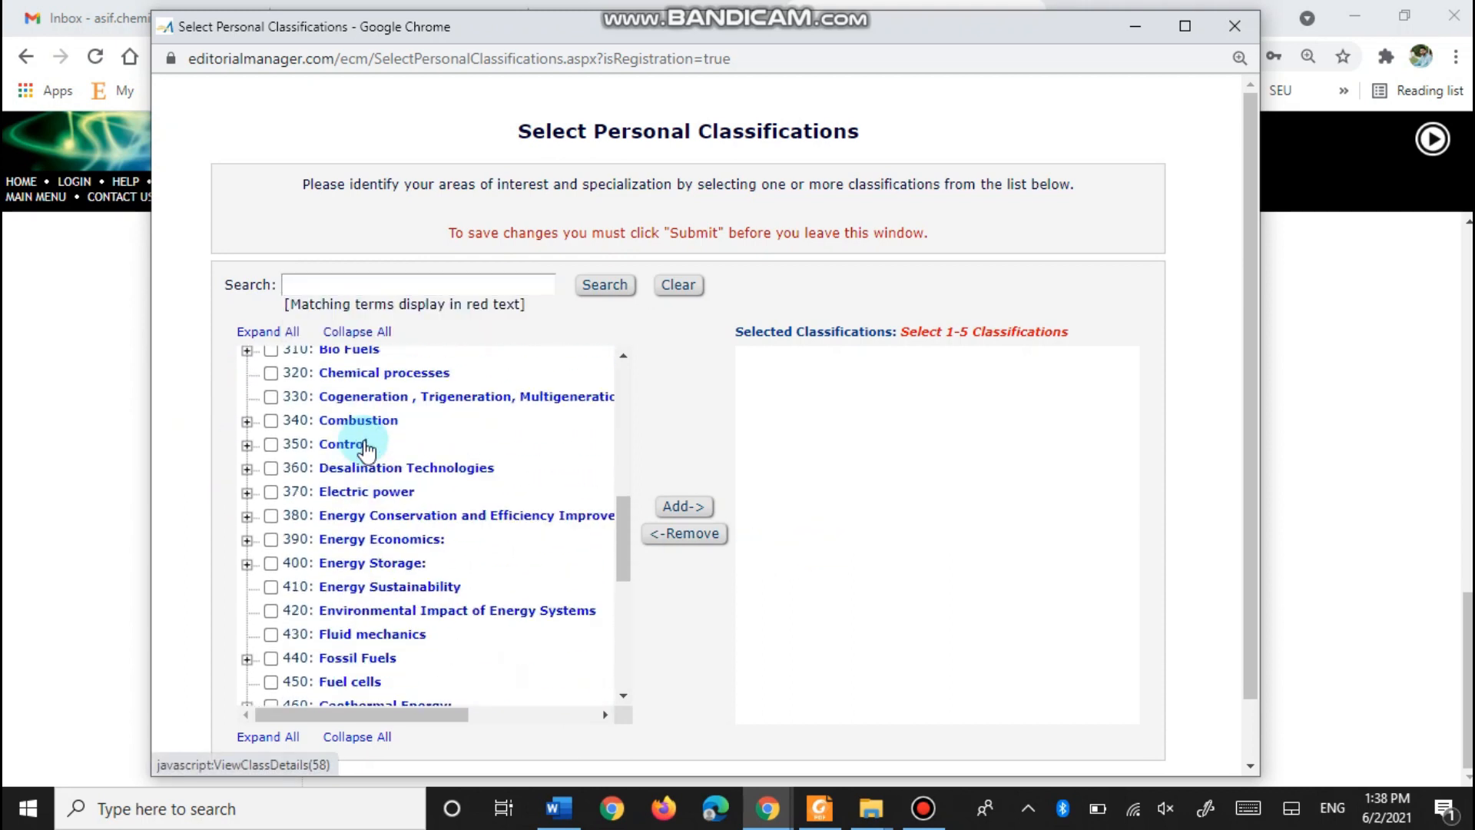
scroll(365, 449, down, 2)
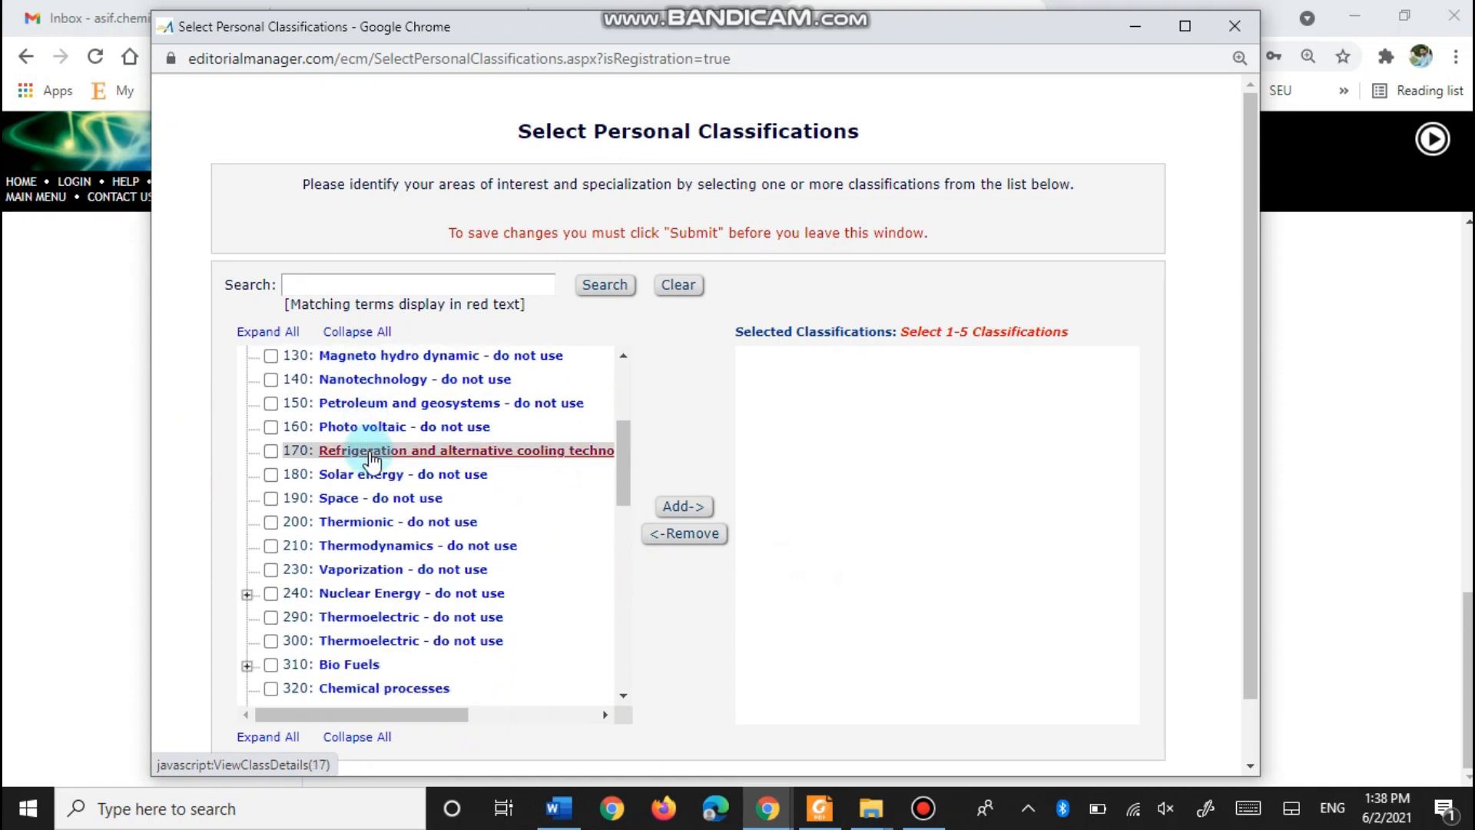
scroll(374, 459, down, 2)
scroll(374, 461, up, 4)
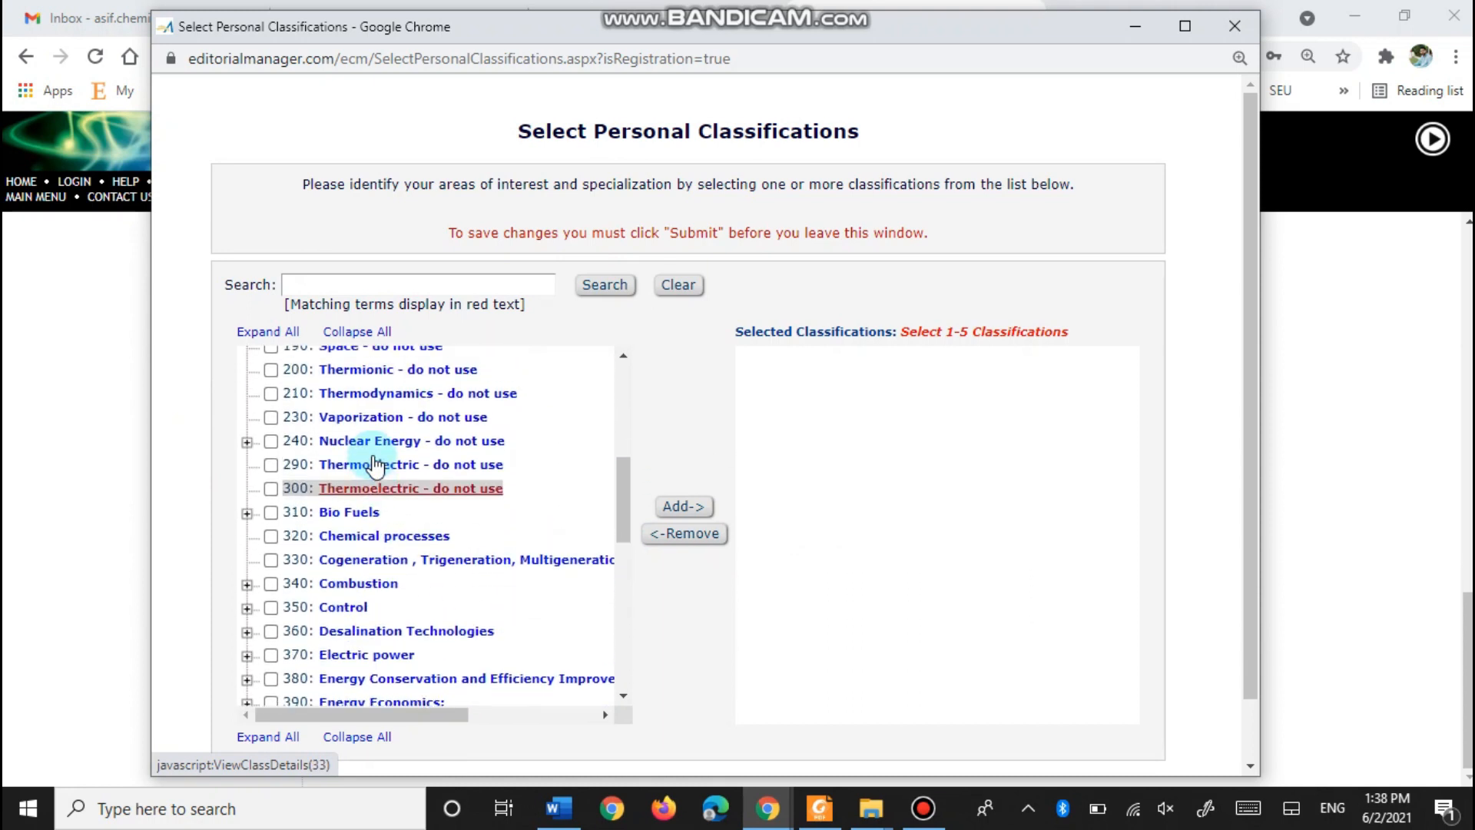
scroll(374, 464, up, 2)
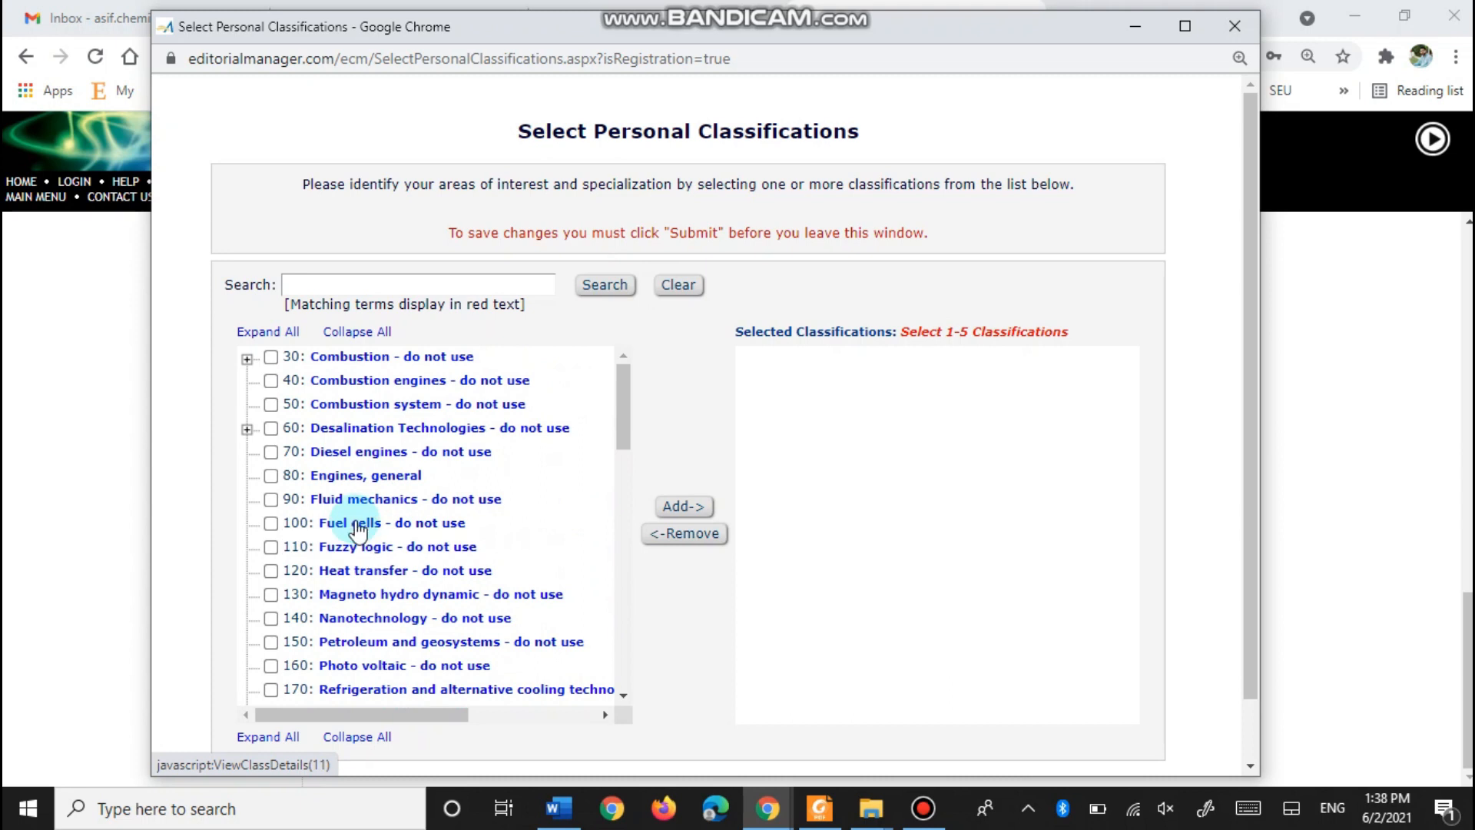
scroll(356, 528, down, 8)
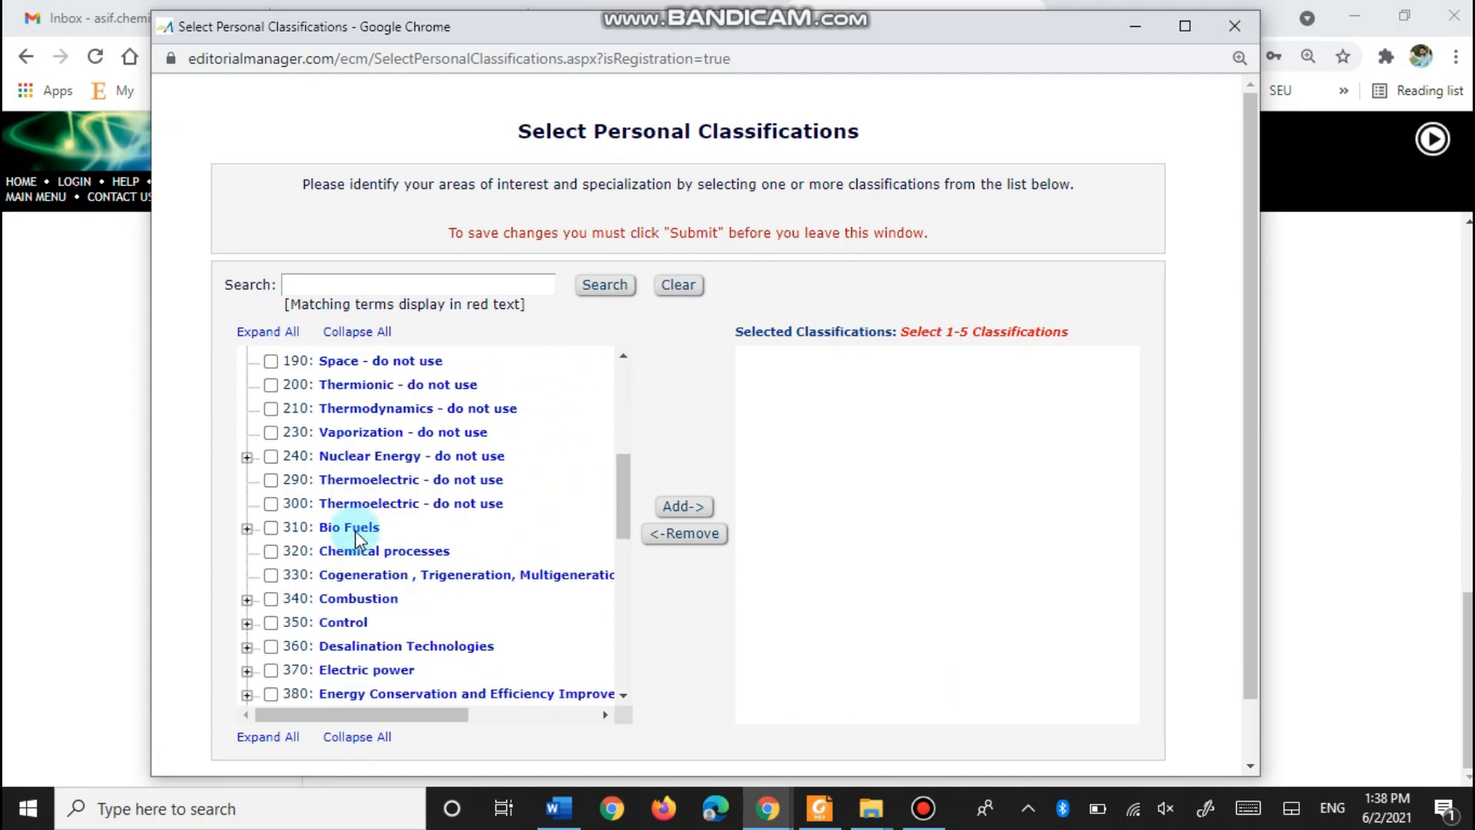
scroll(384, 588, down, 2)
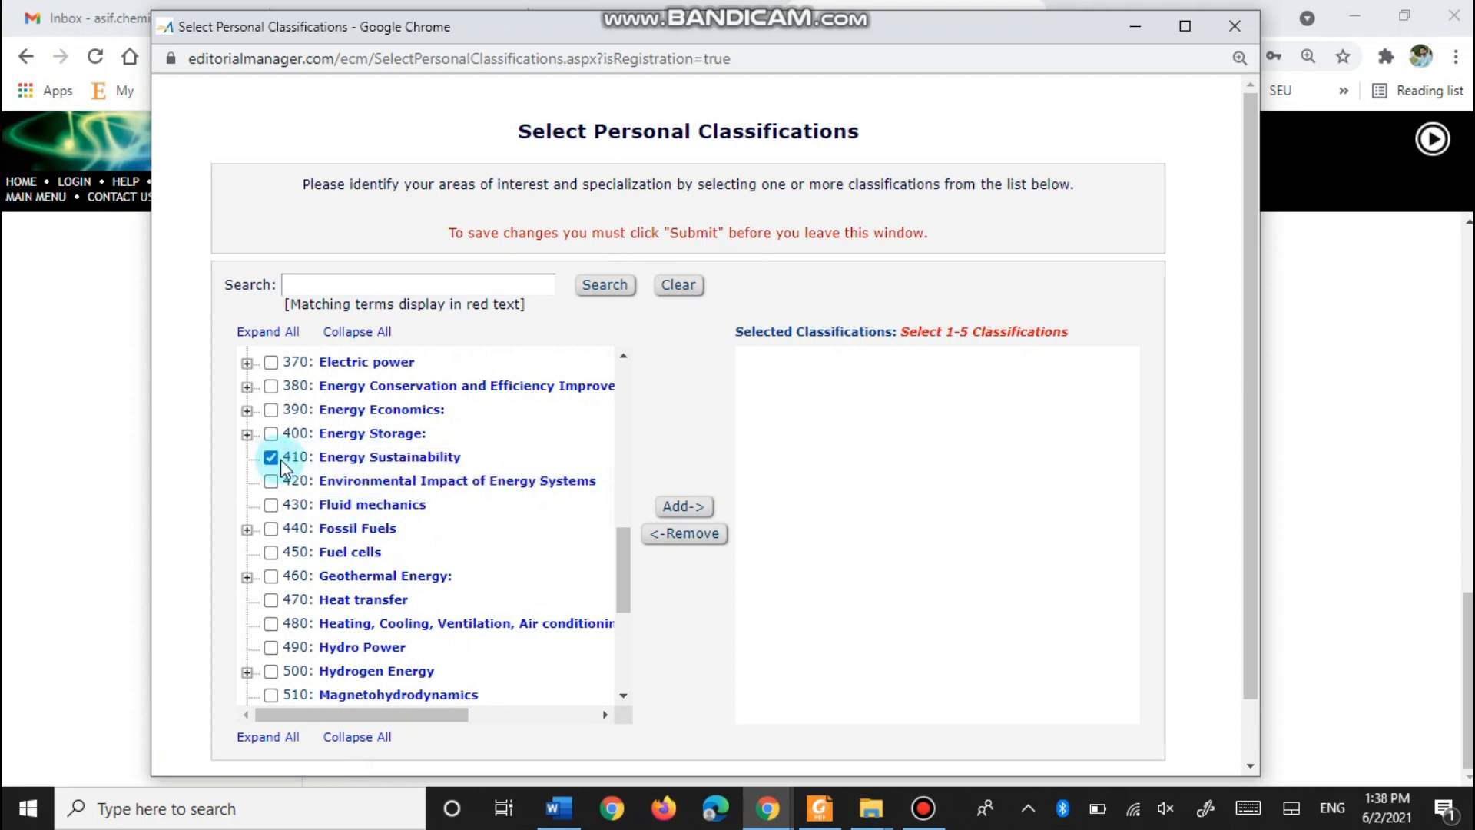
click(690, 510)
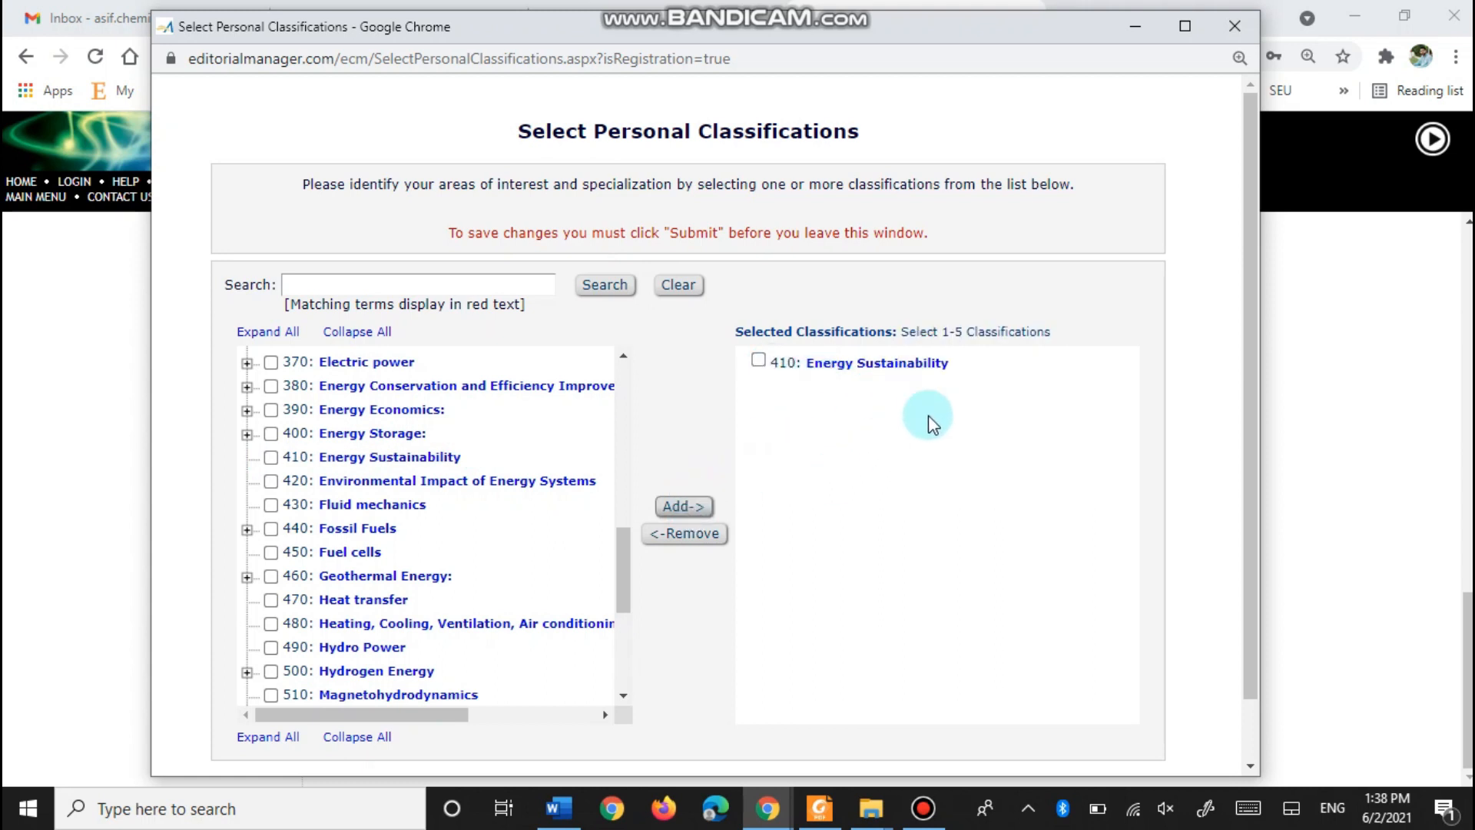
scroll(771, 491, down, 1)
click(727, 730)
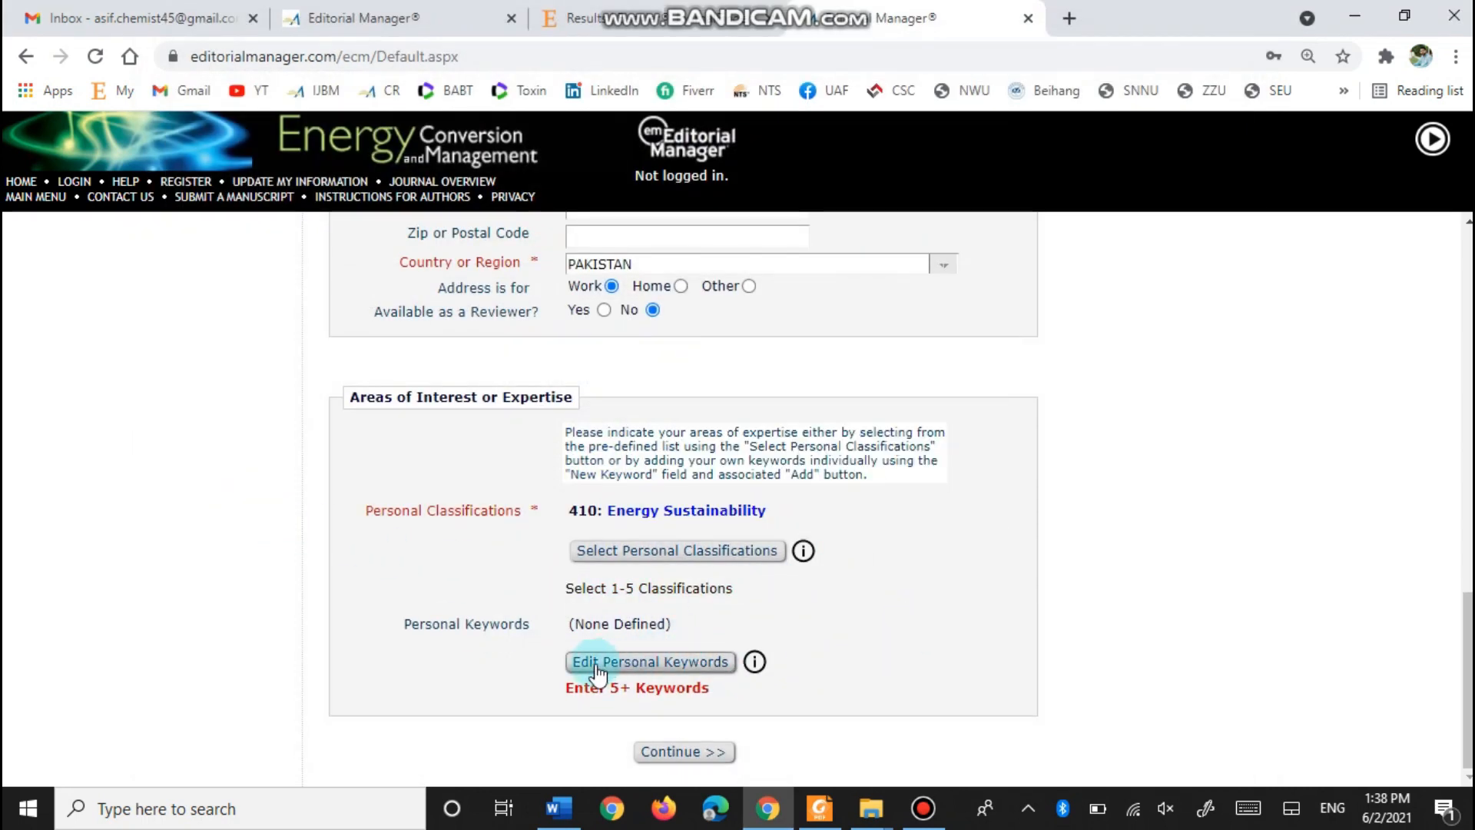
- In Edit Personal Keywords, add 'fruits' and 'bioethanol'
click(634, 667)
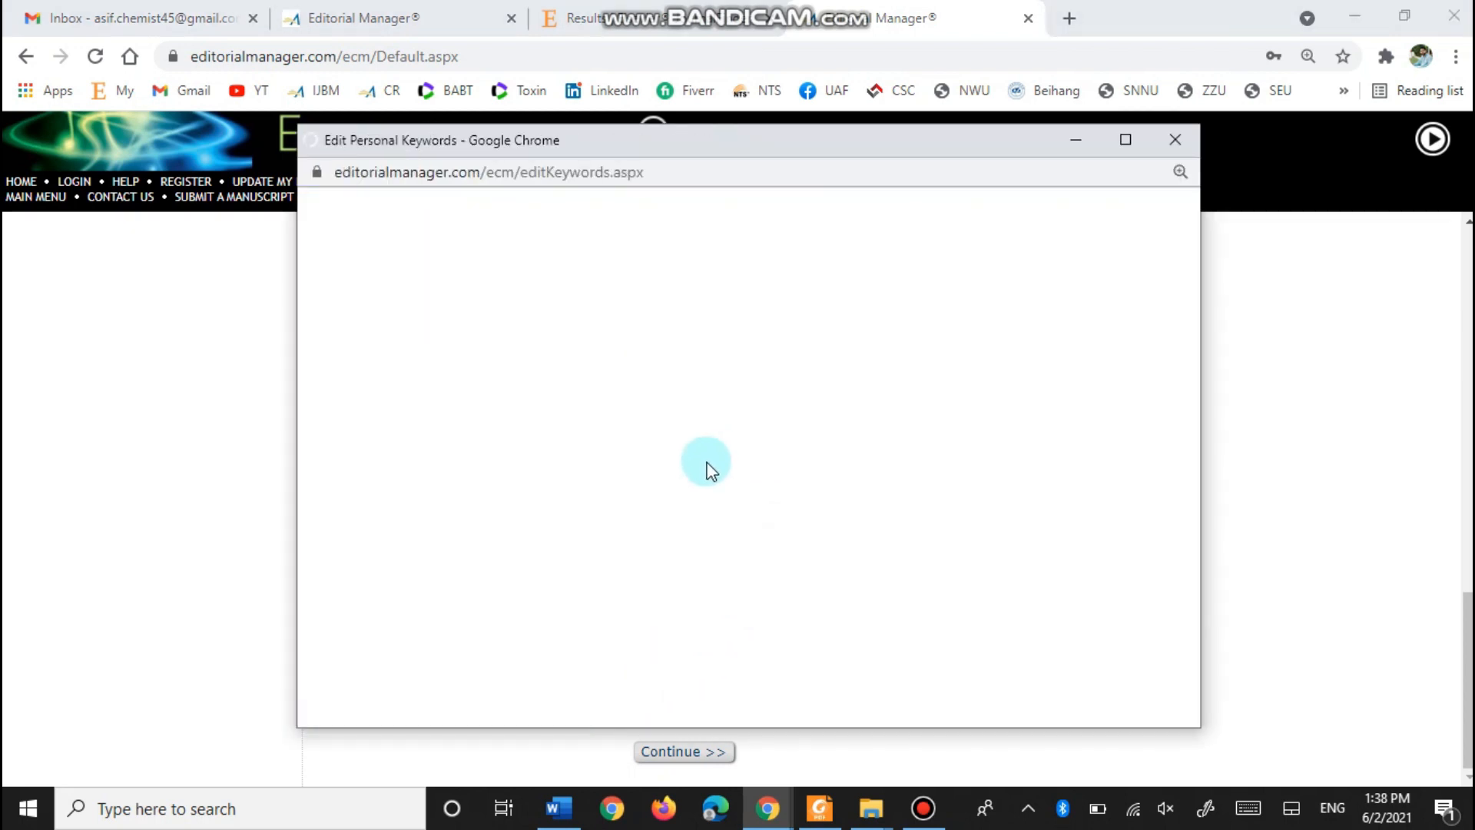
click(802, 517)
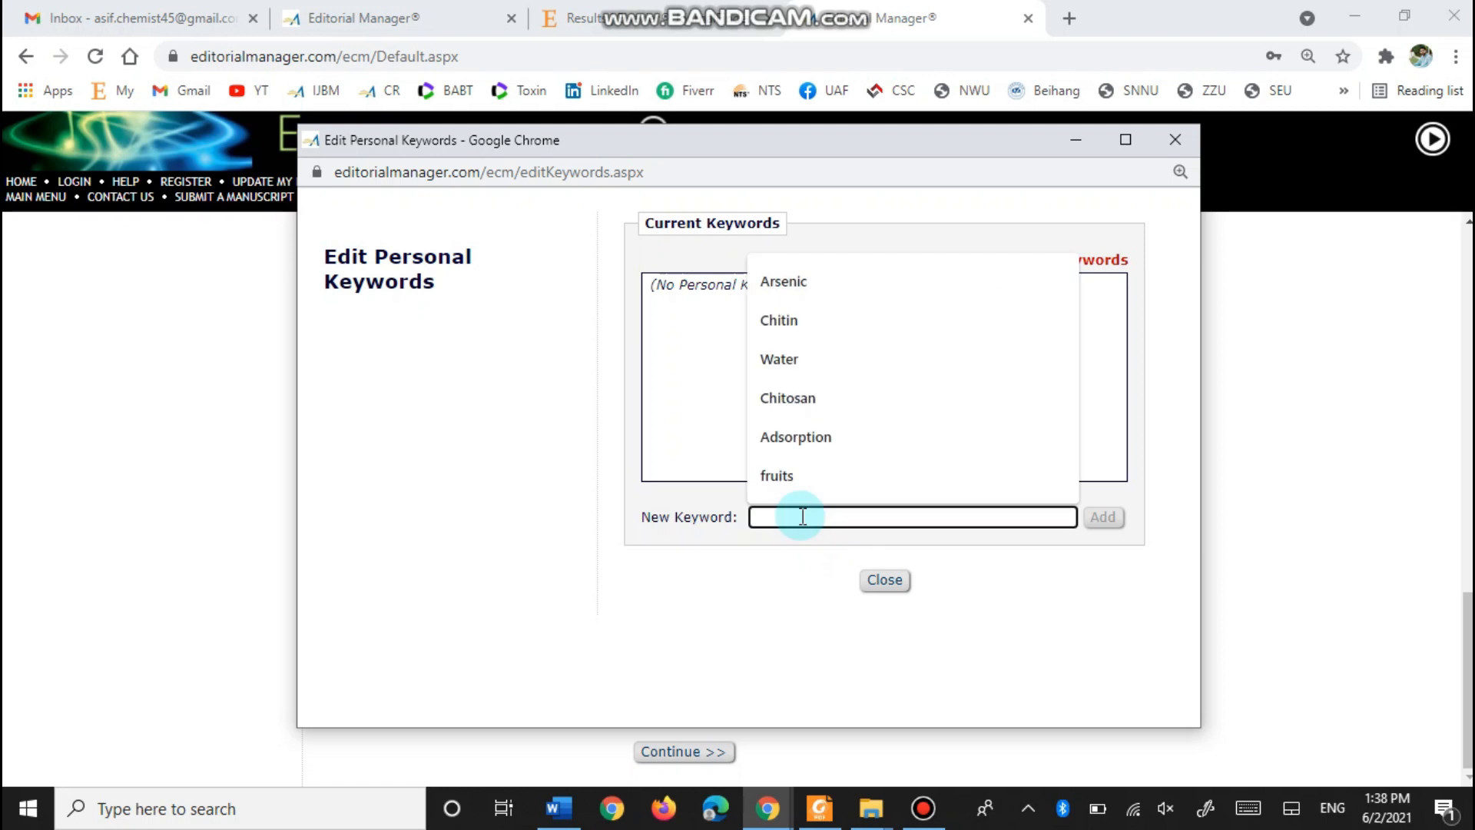
click(799, 490)
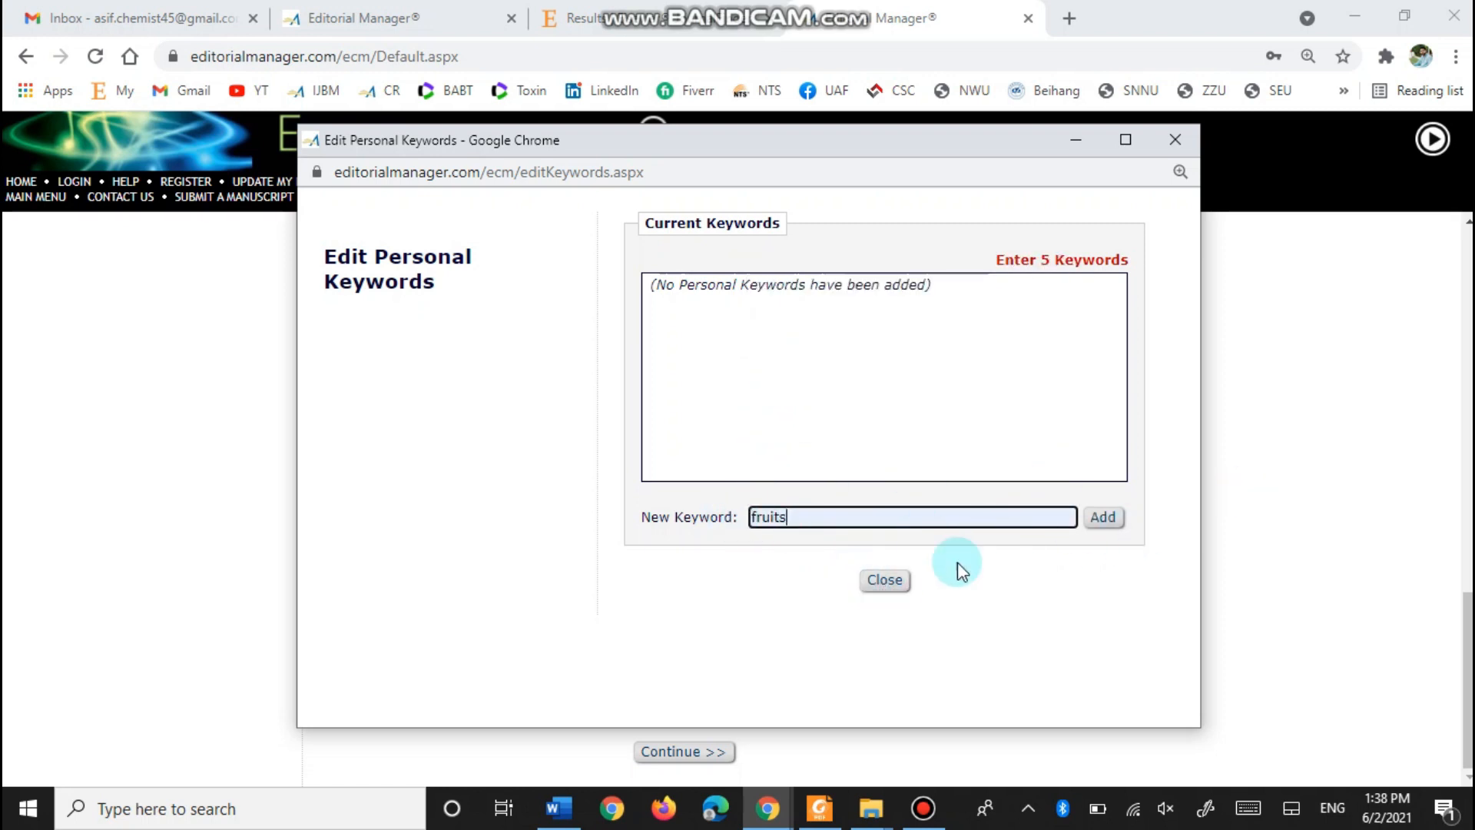
click(1102, 517)
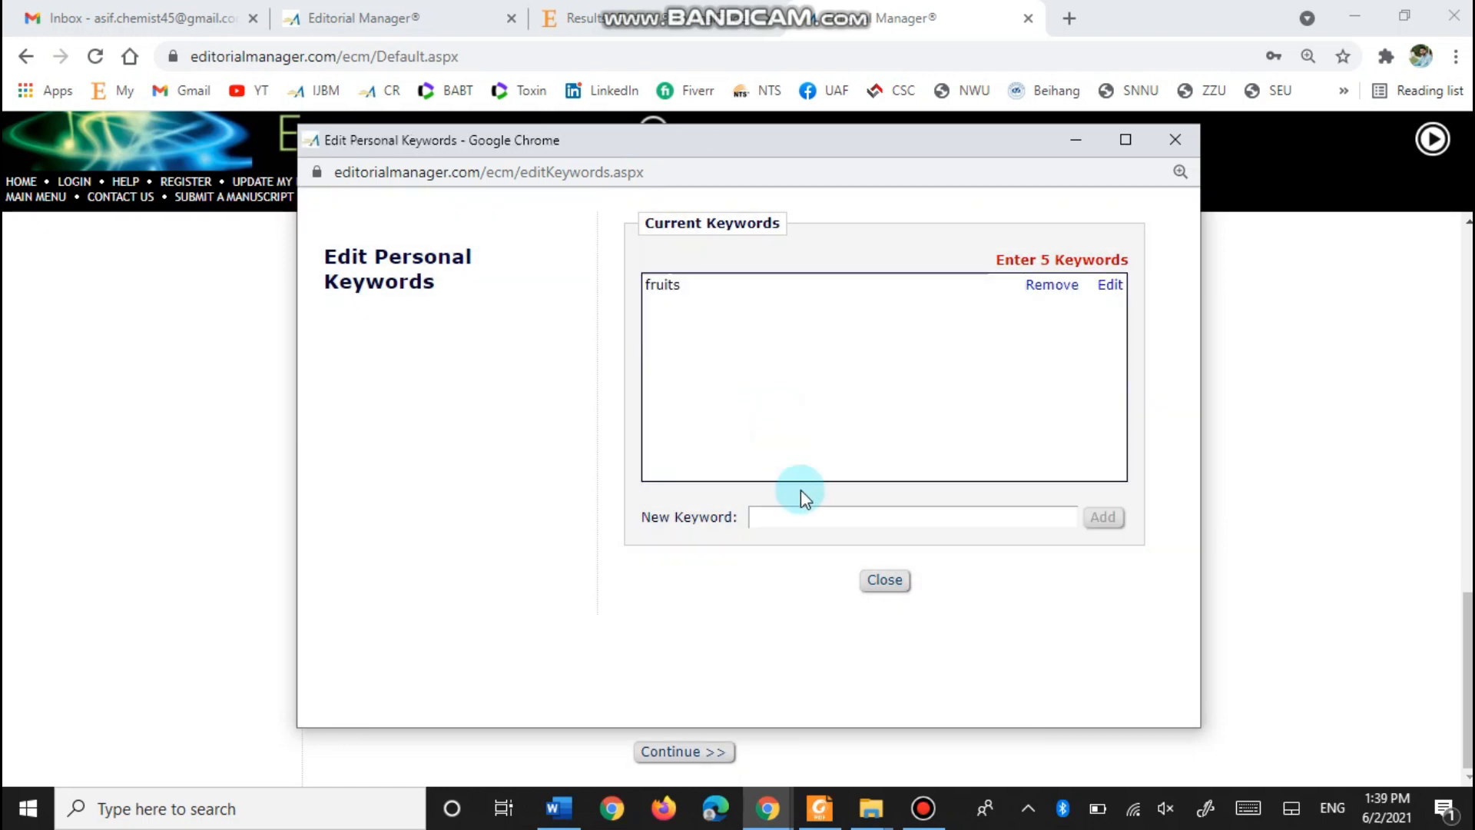
click(793, 515)
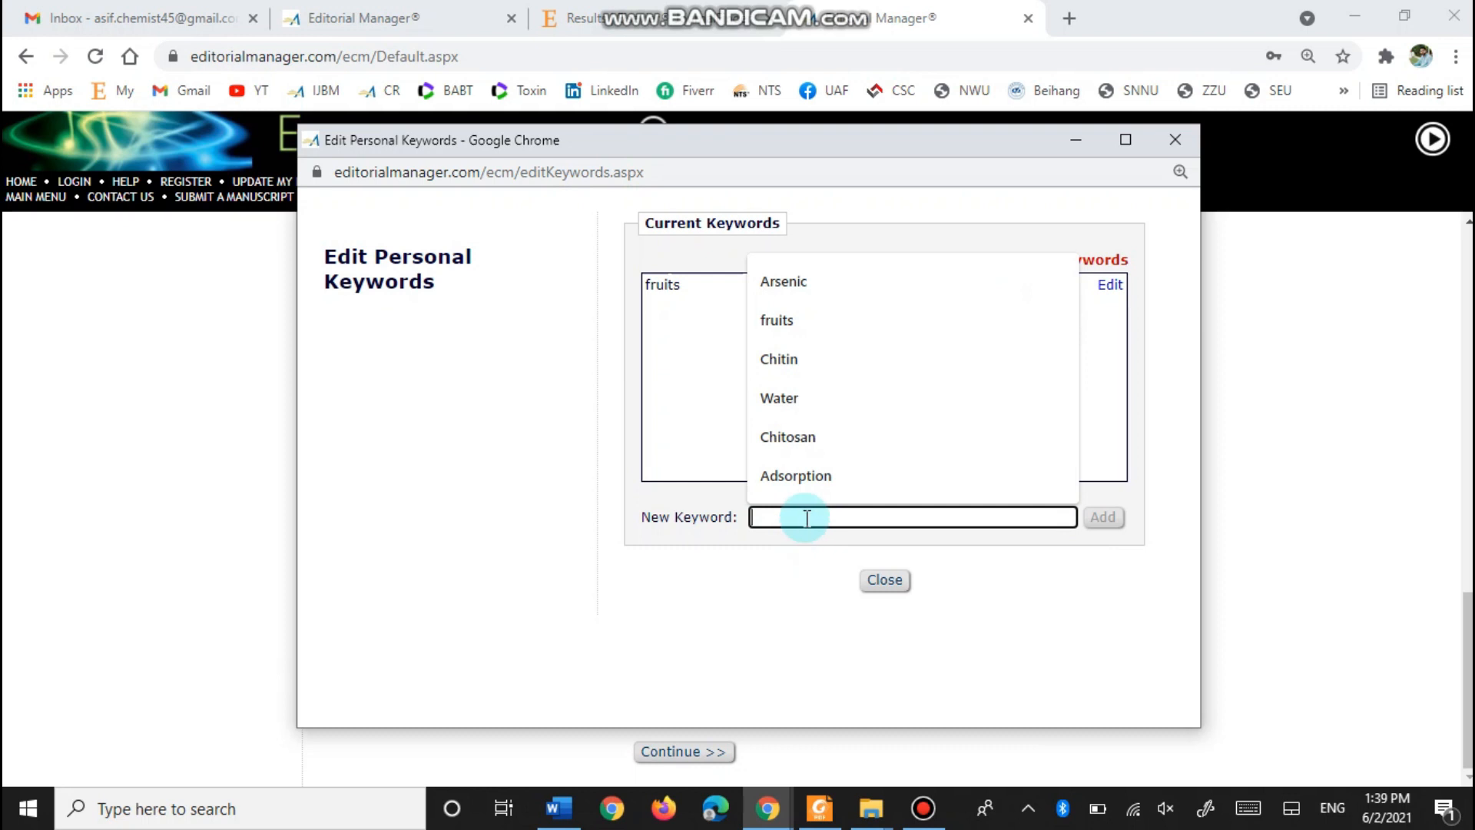
text(bioethanol)
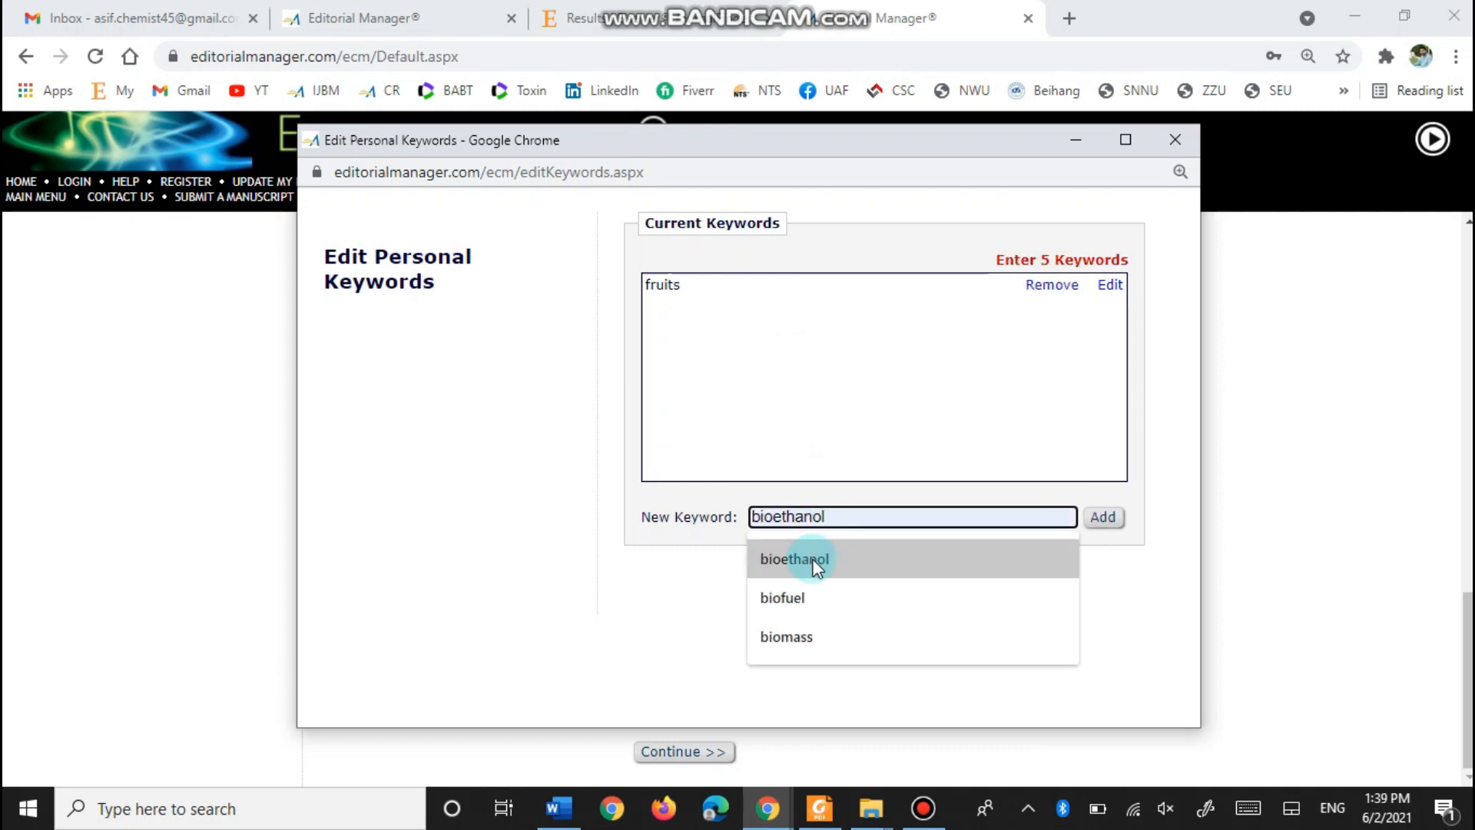
click(803, 561)
click(1103, 517)
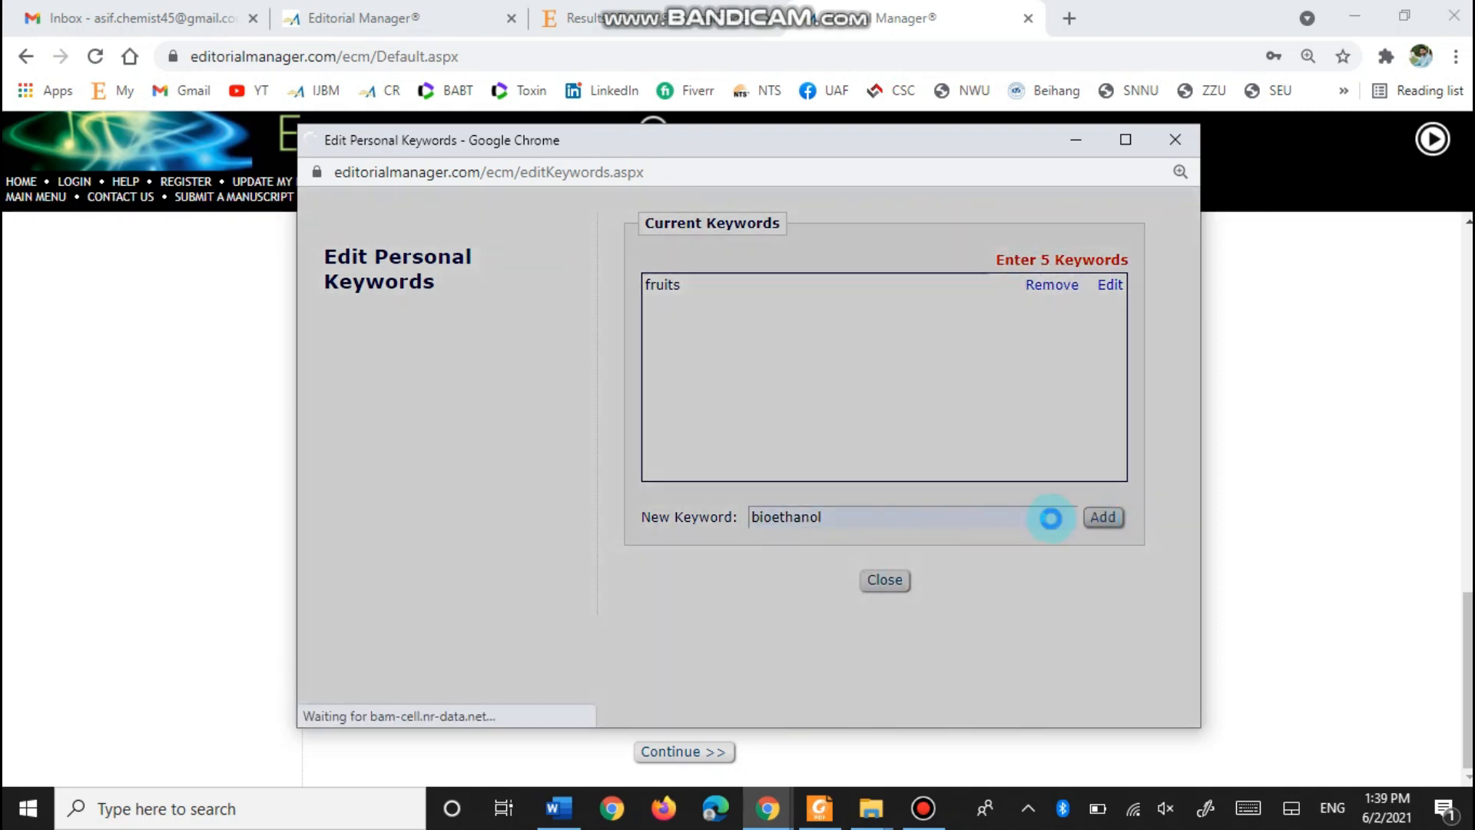
- Add 'Chitosan' and 'Water' as personal keywords
click(797, 517)
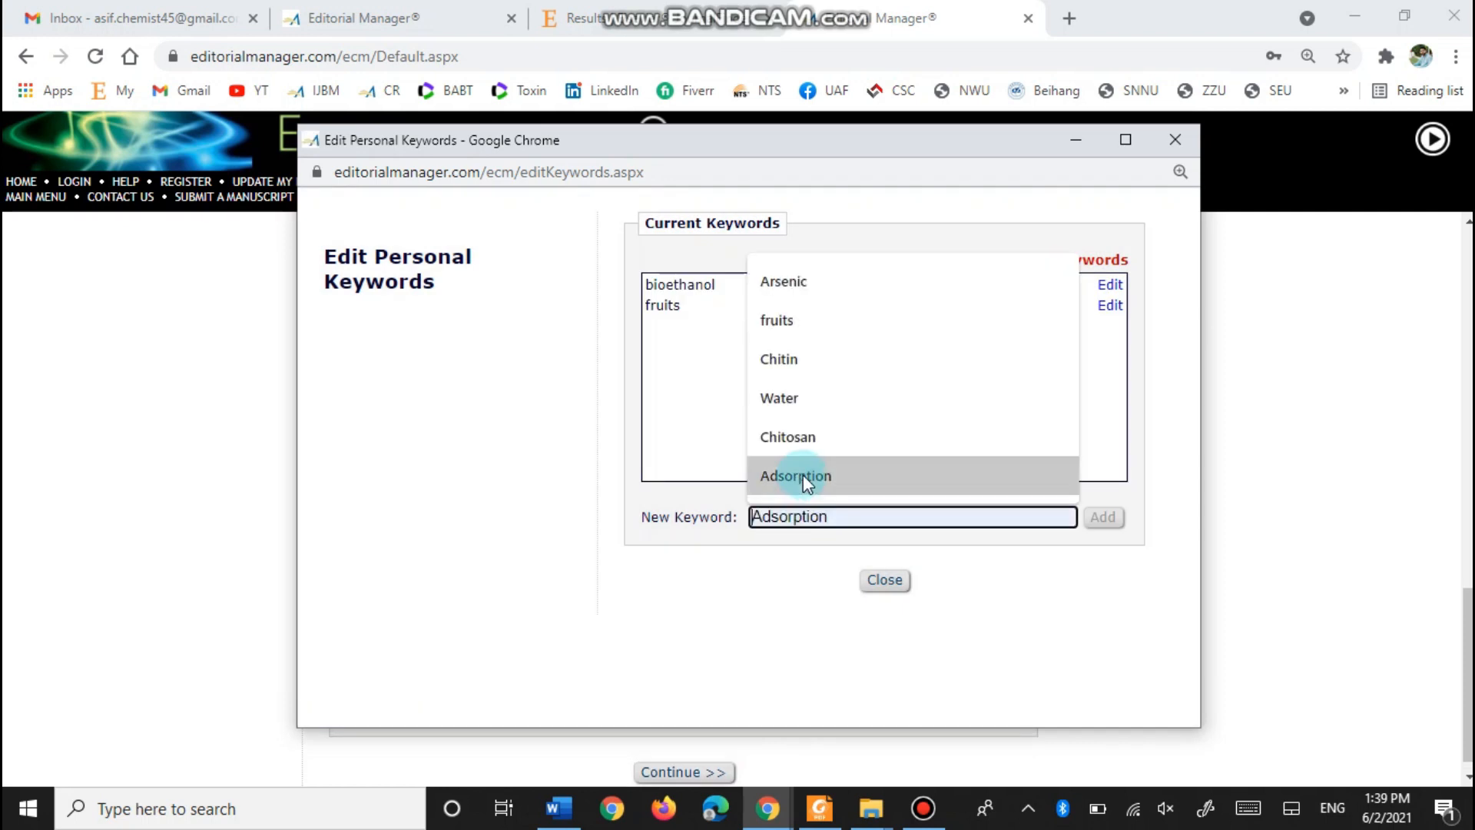
click(807, 434)
click(1102, 517)
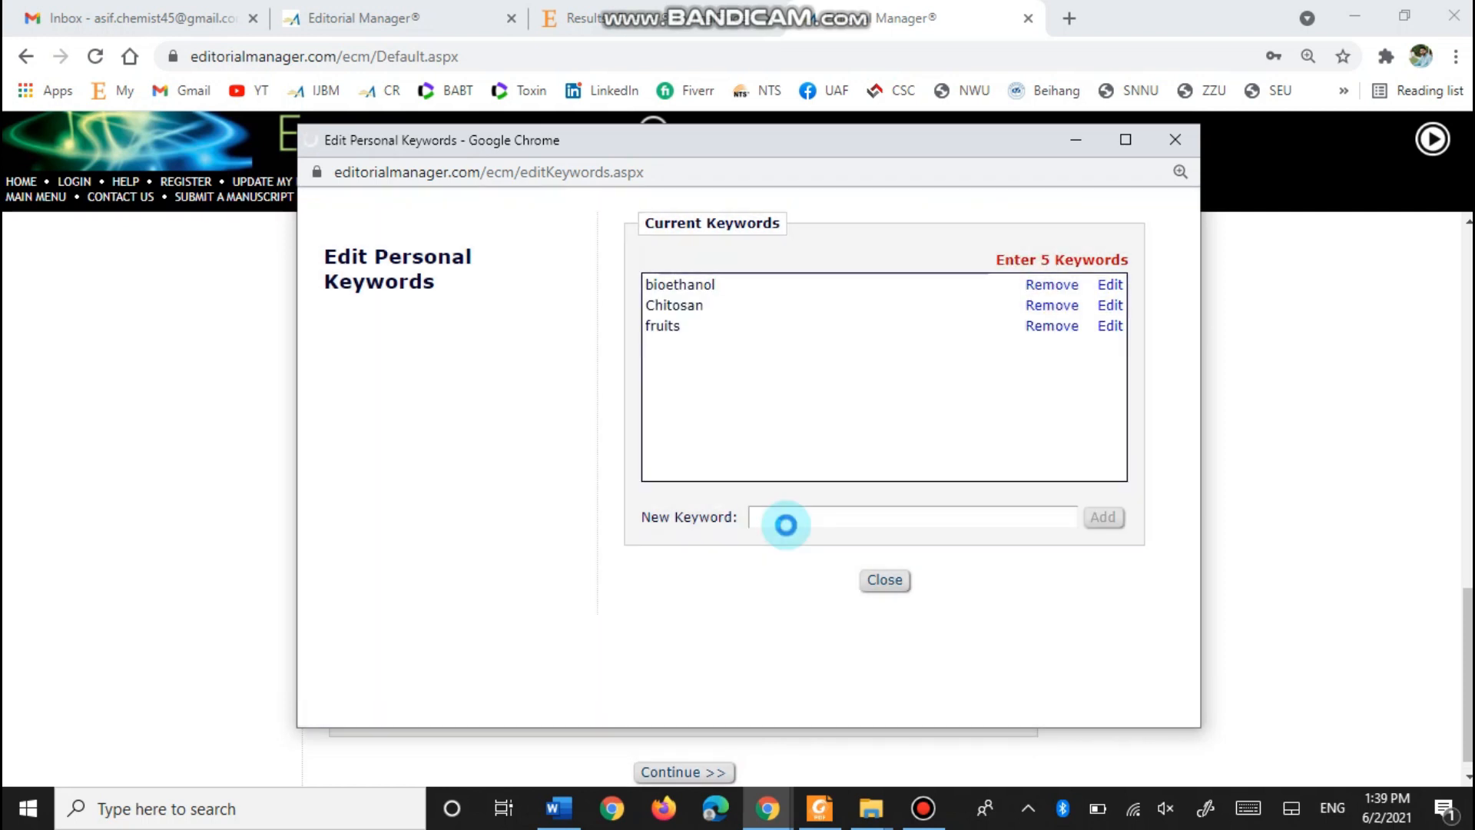
click(784, 523)
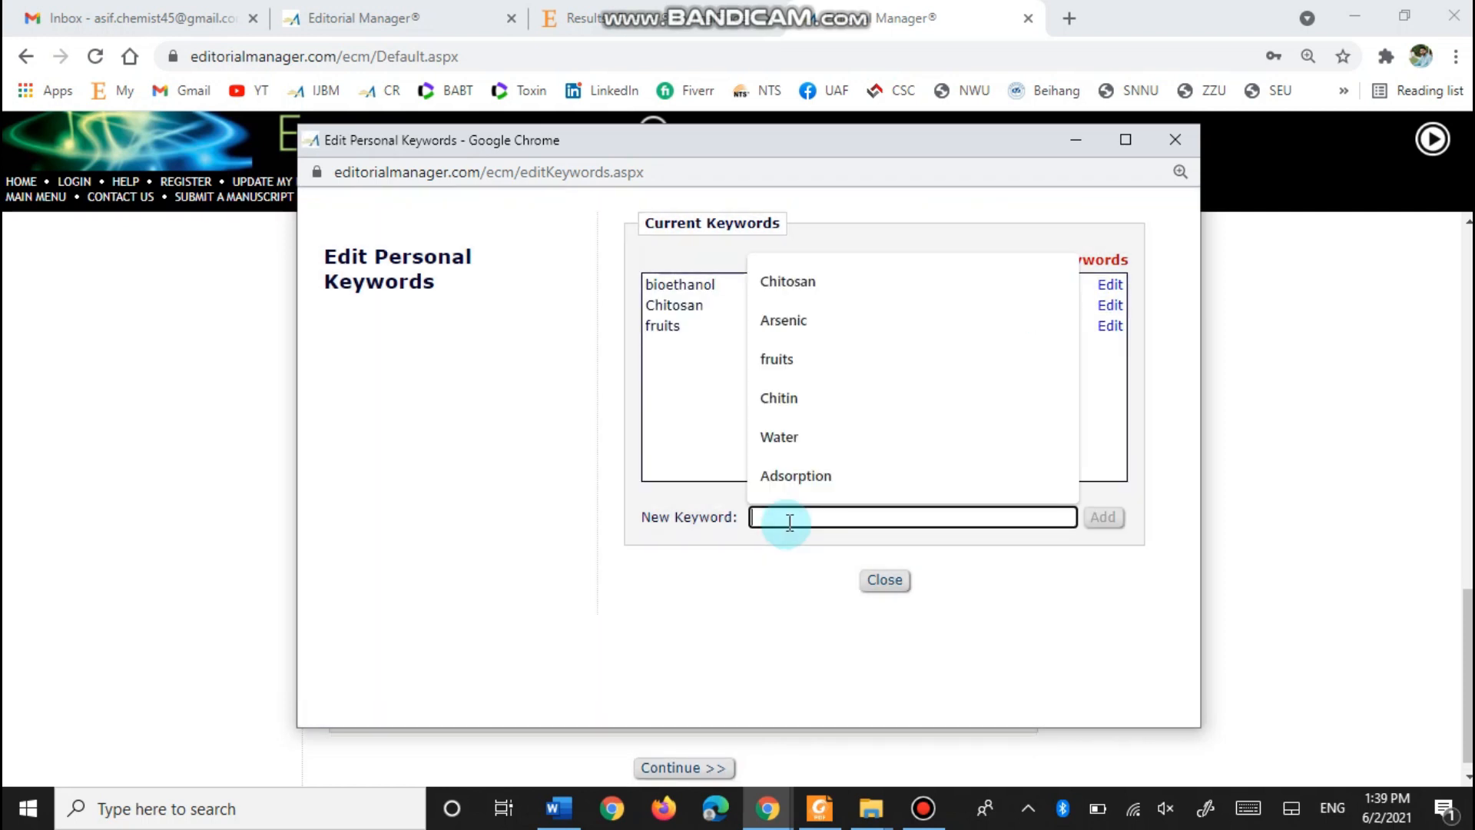
click(807, 437)
click(1102, 517)
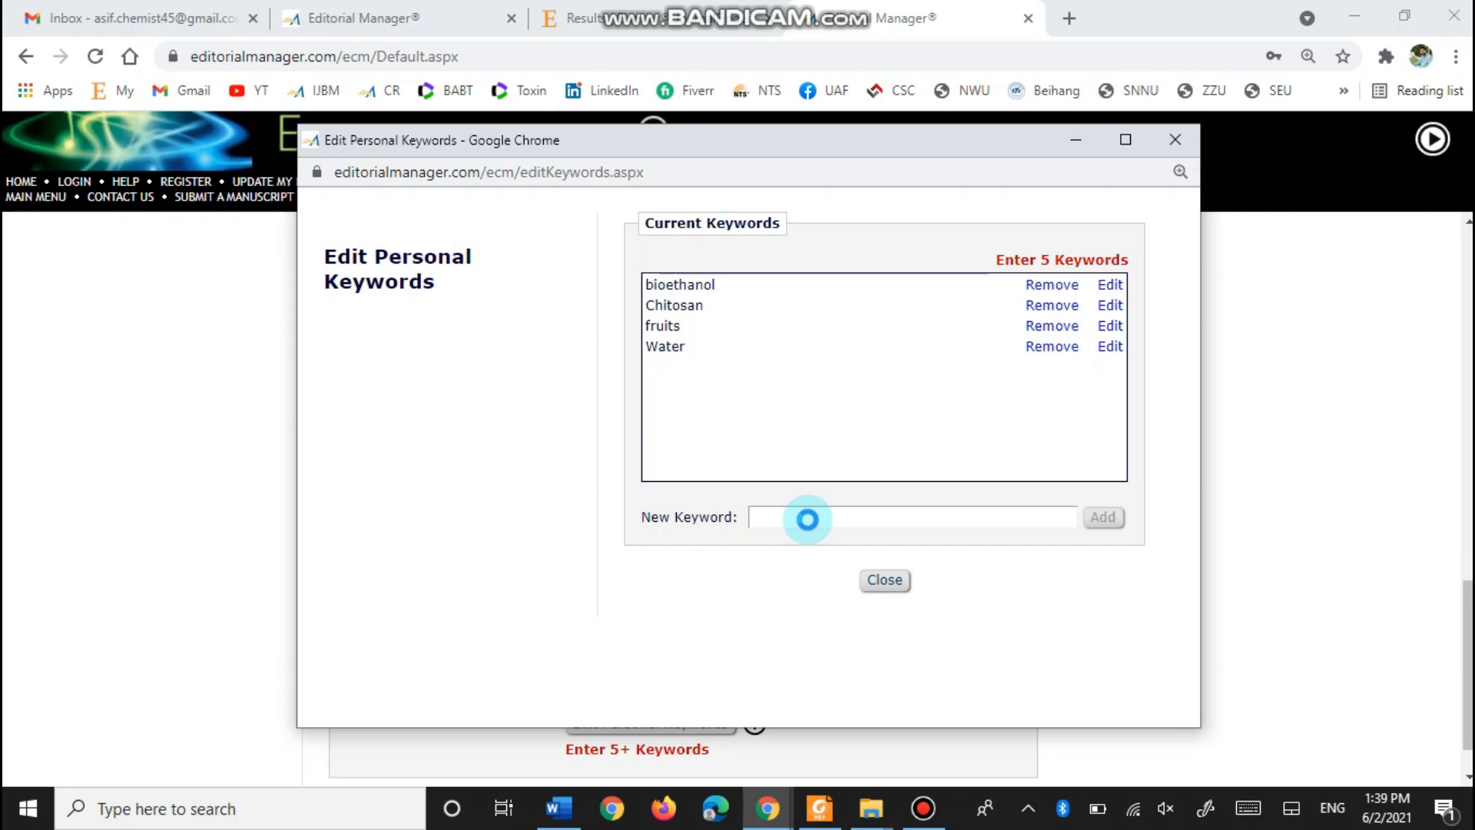
- Add 'Adsorption' as the fifth keyword and close the keywords window
click(778, 515)
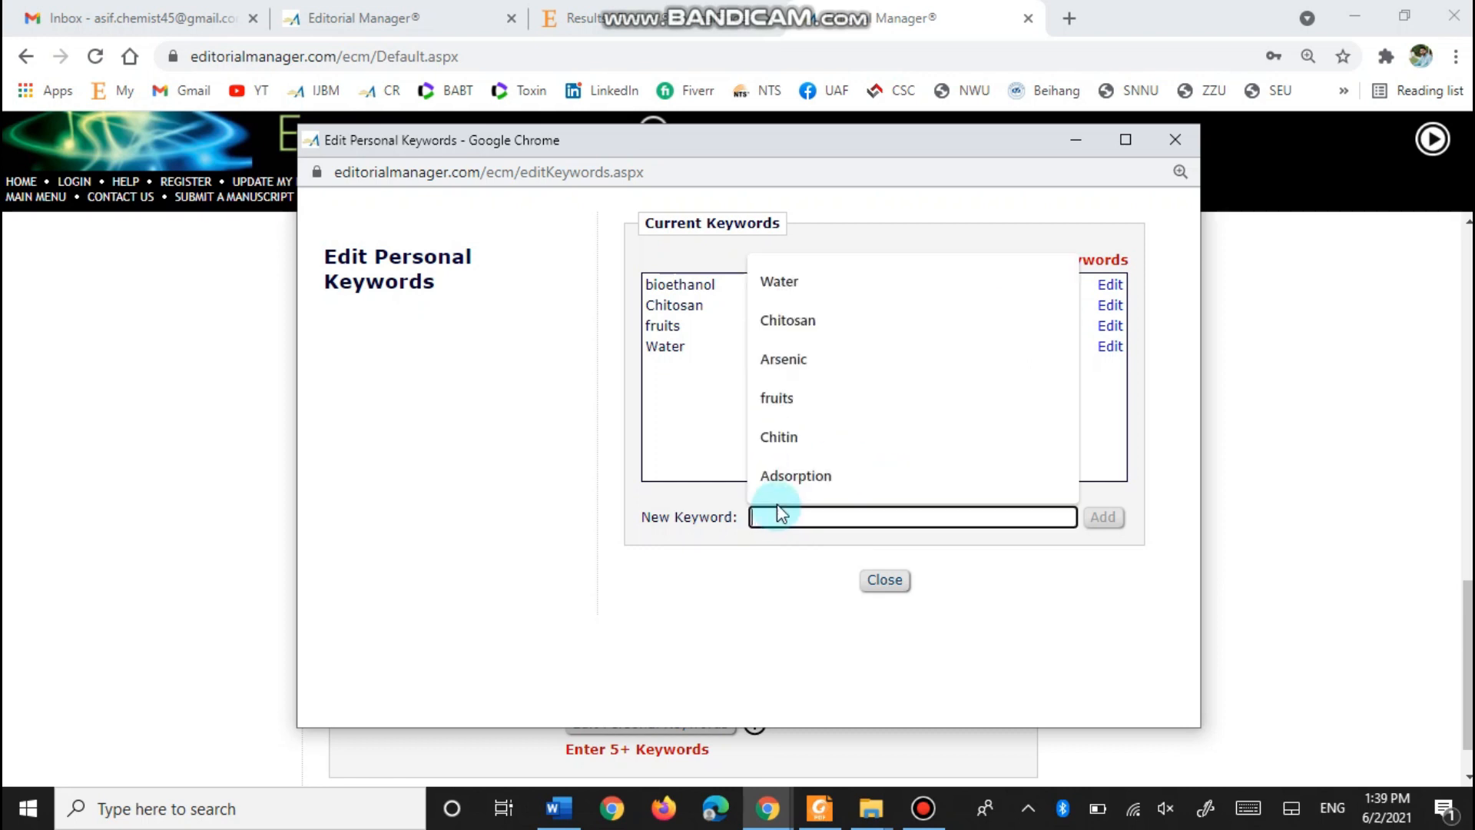
click(817, 476)
click(1106, 518)
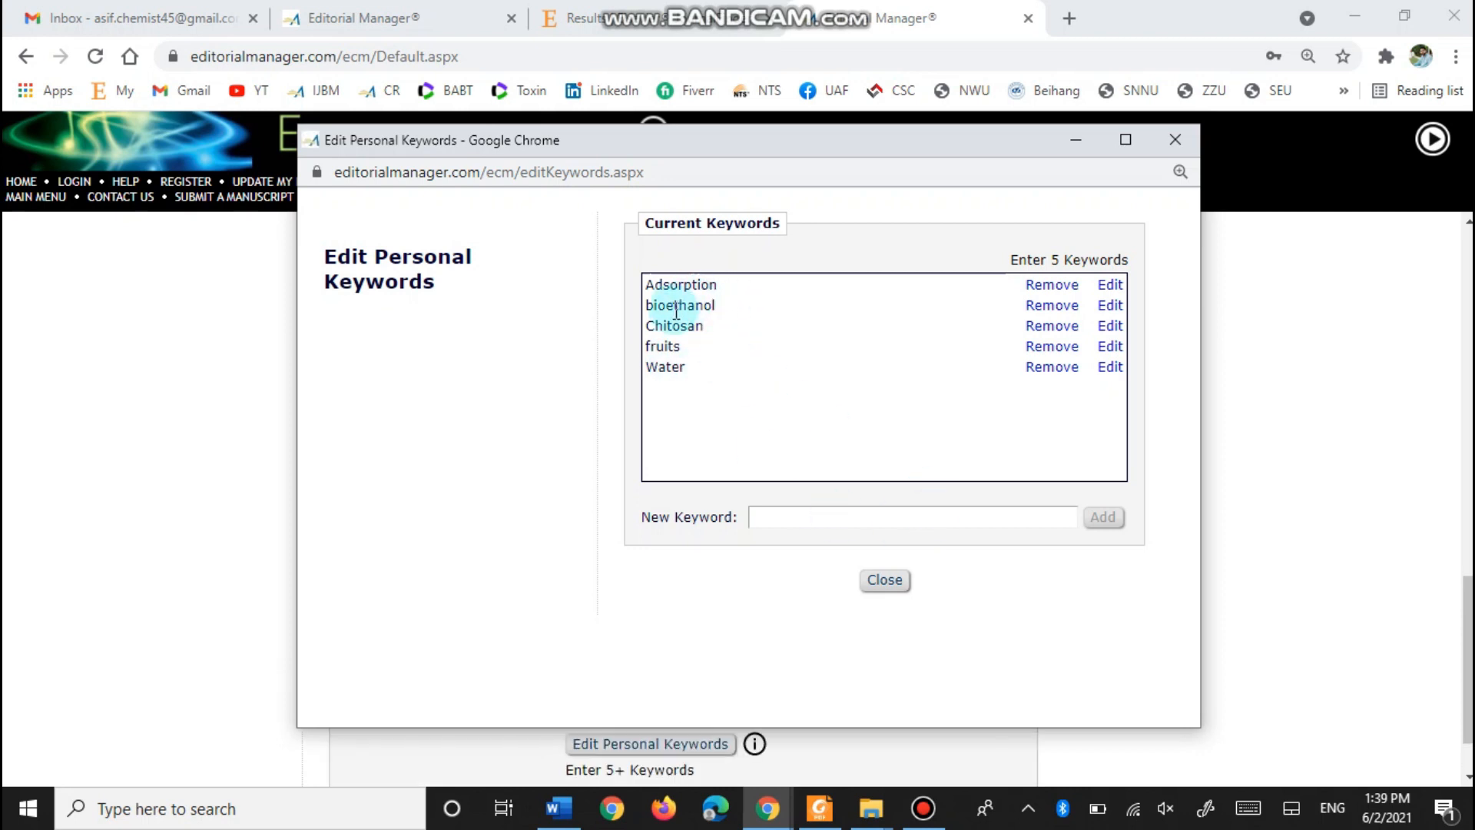
click(890, 582)
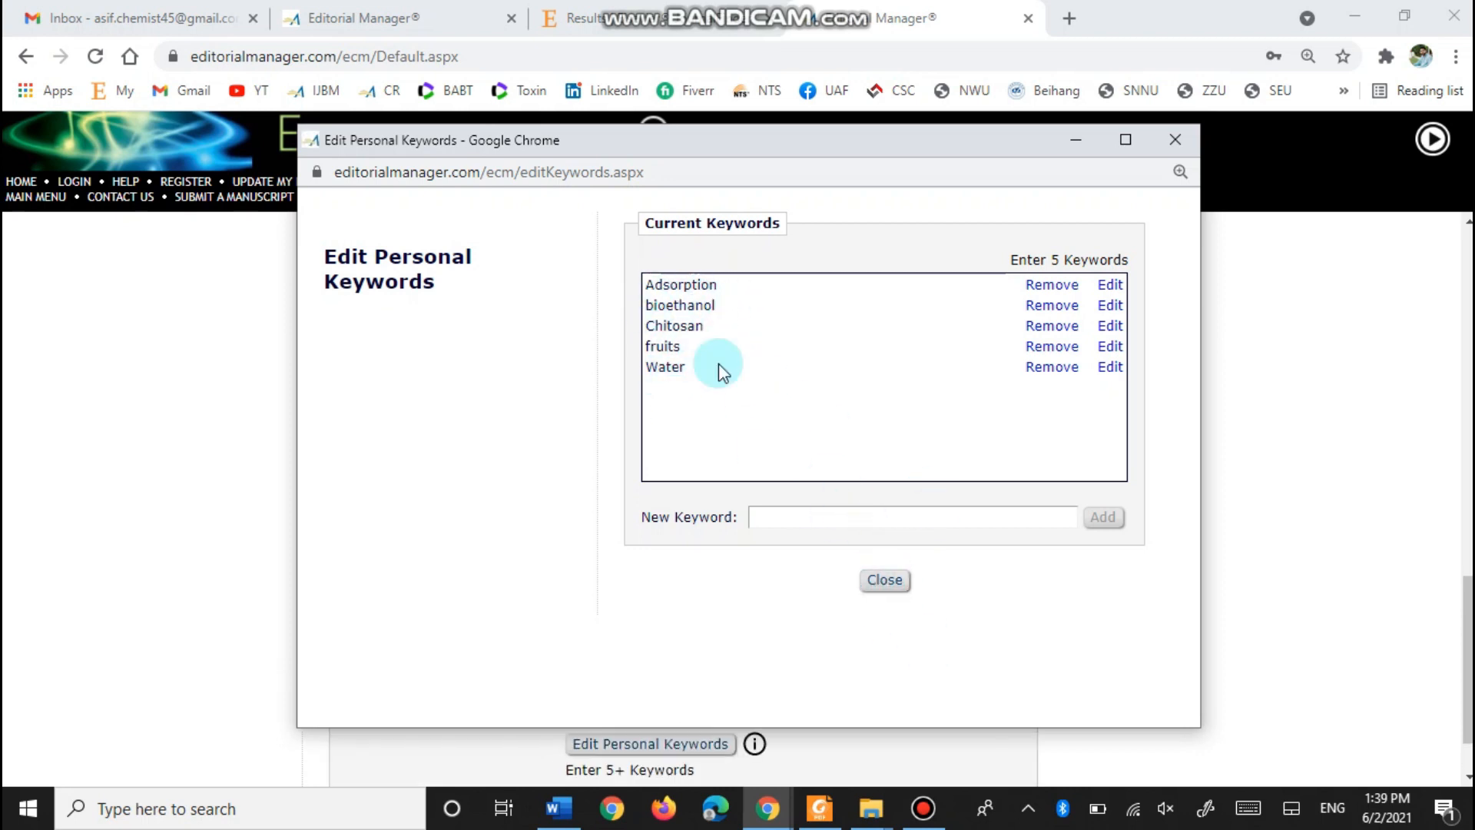
click(885, 580)
scroll(82, 561, down, 1)
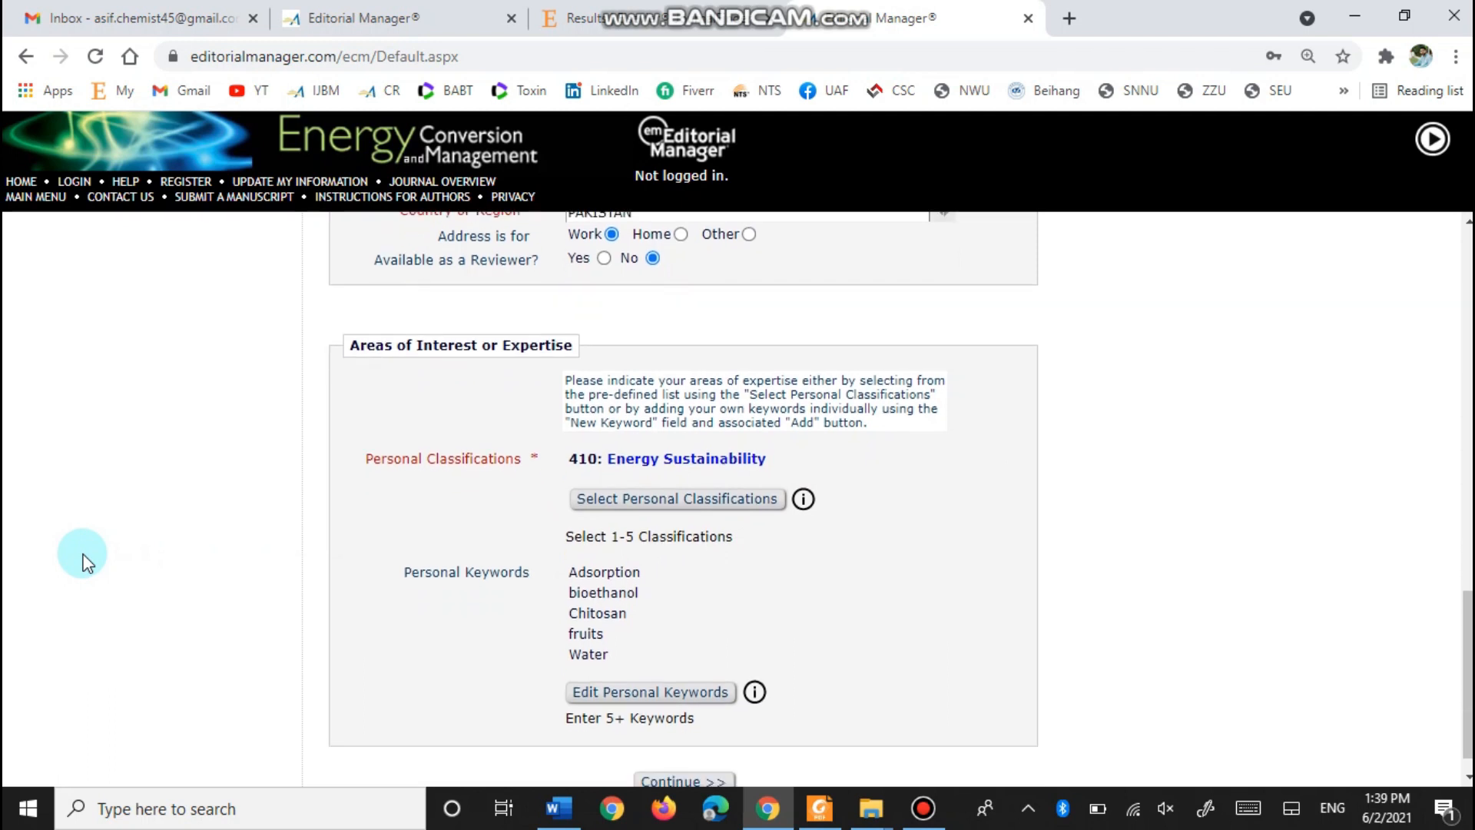
- Submit the profile details, decline the password prompt, opt out of marketing, accept the data terms, and finish registration
click(681, 753)
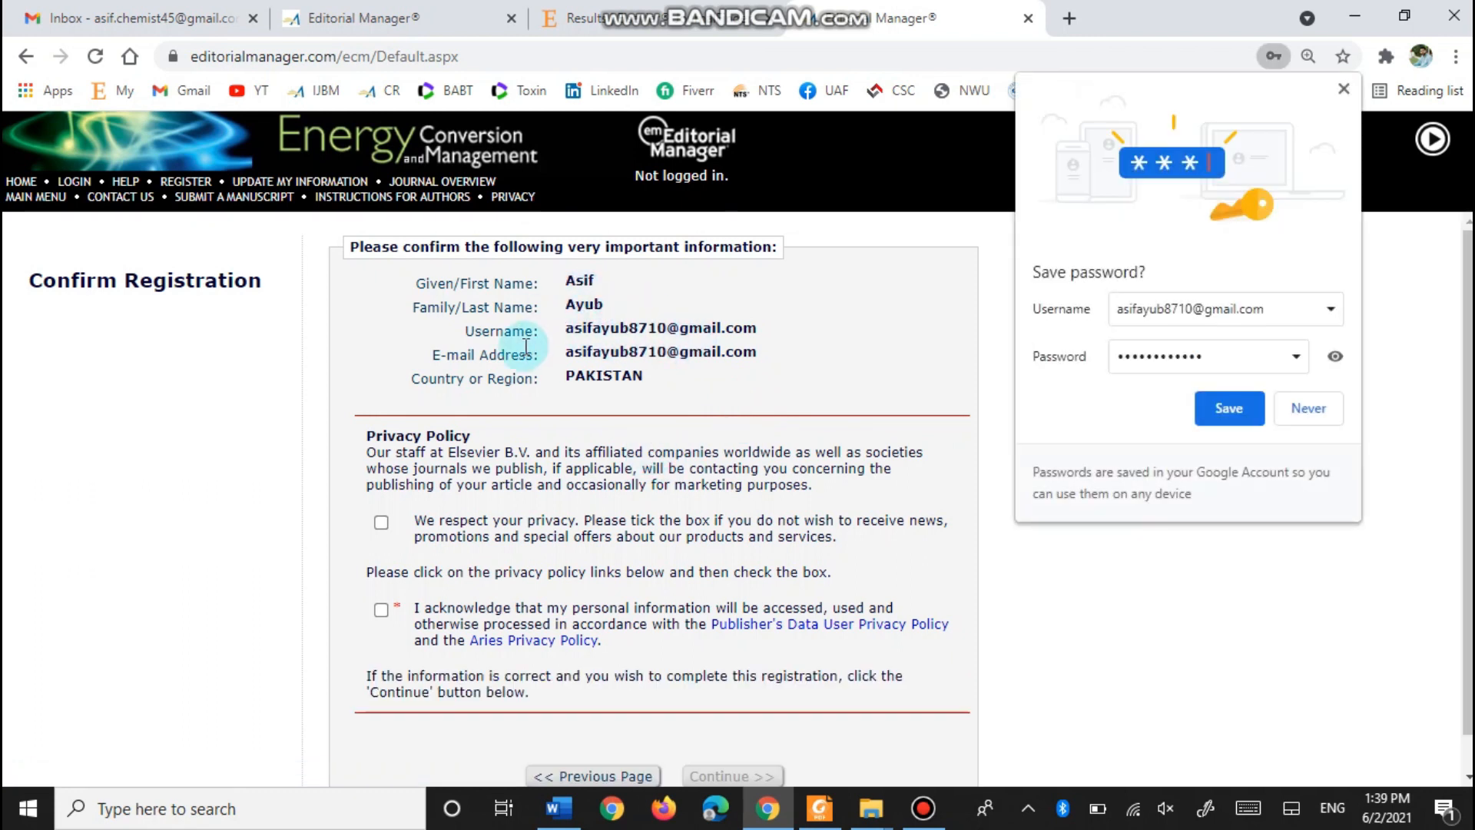
click(1307, 410)
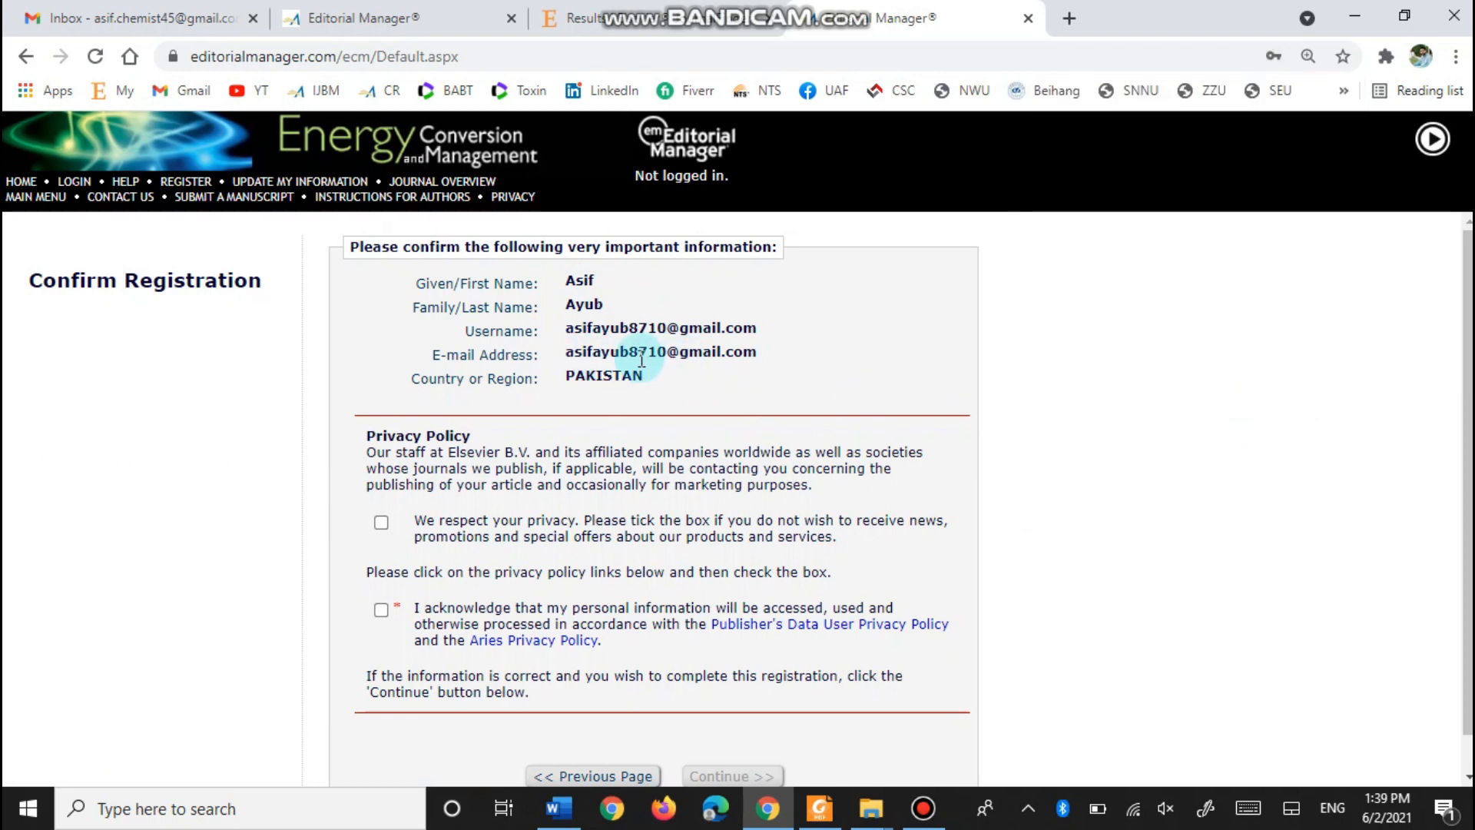
click(381, 523)
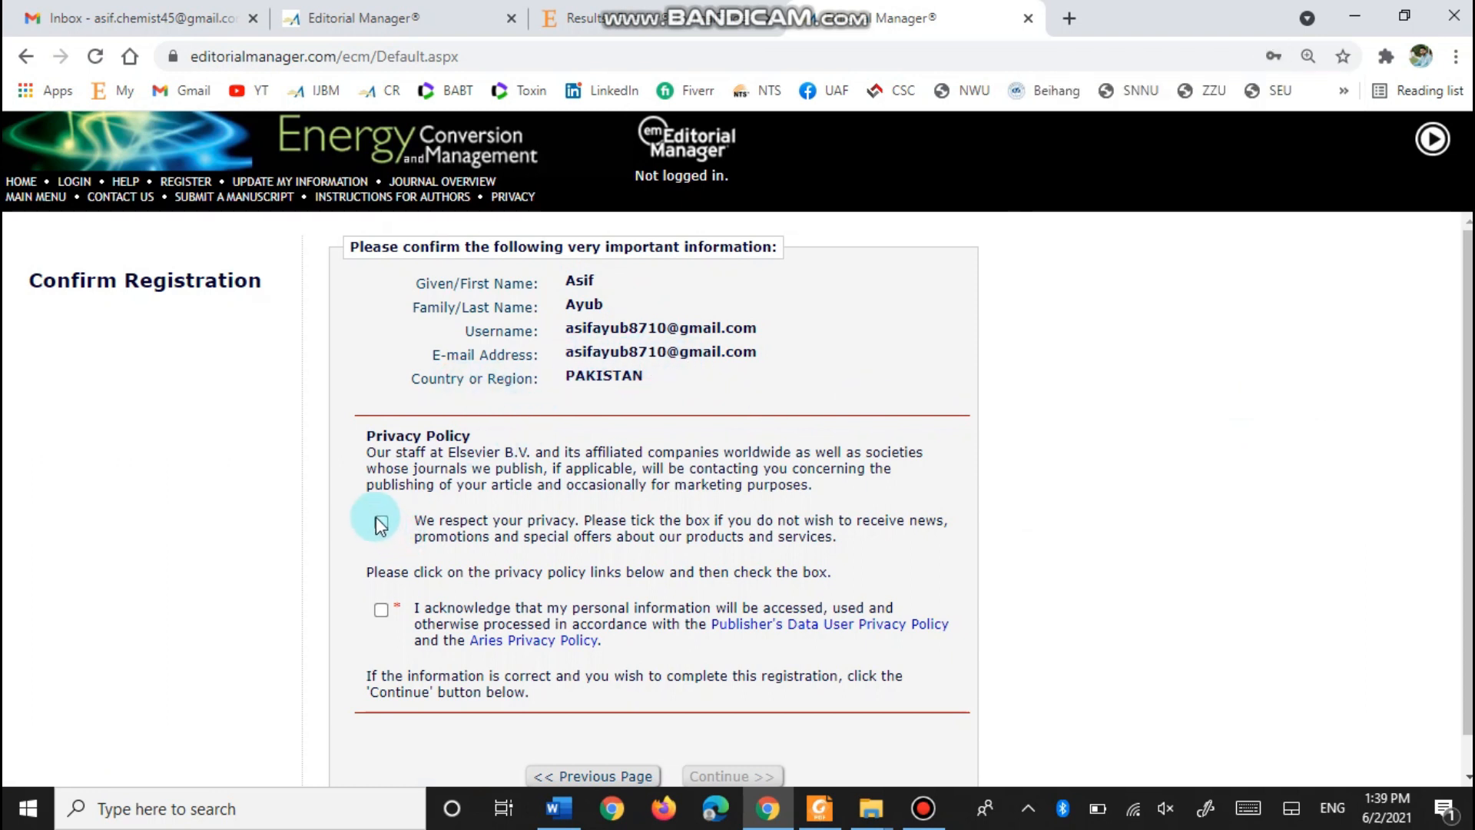
click(381, 610)
scroll(657, 525, down, 1)
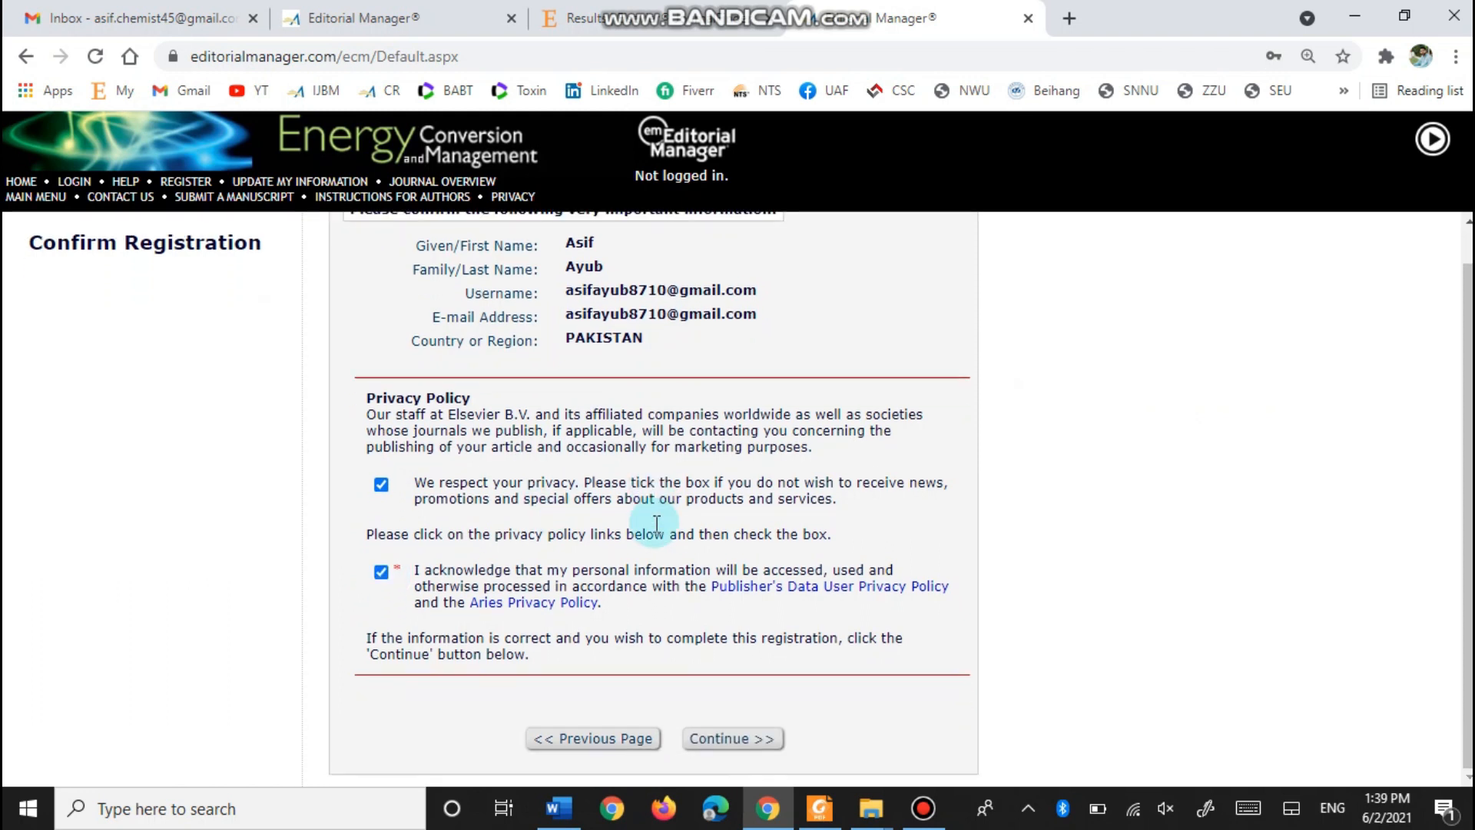
click(740, 736)
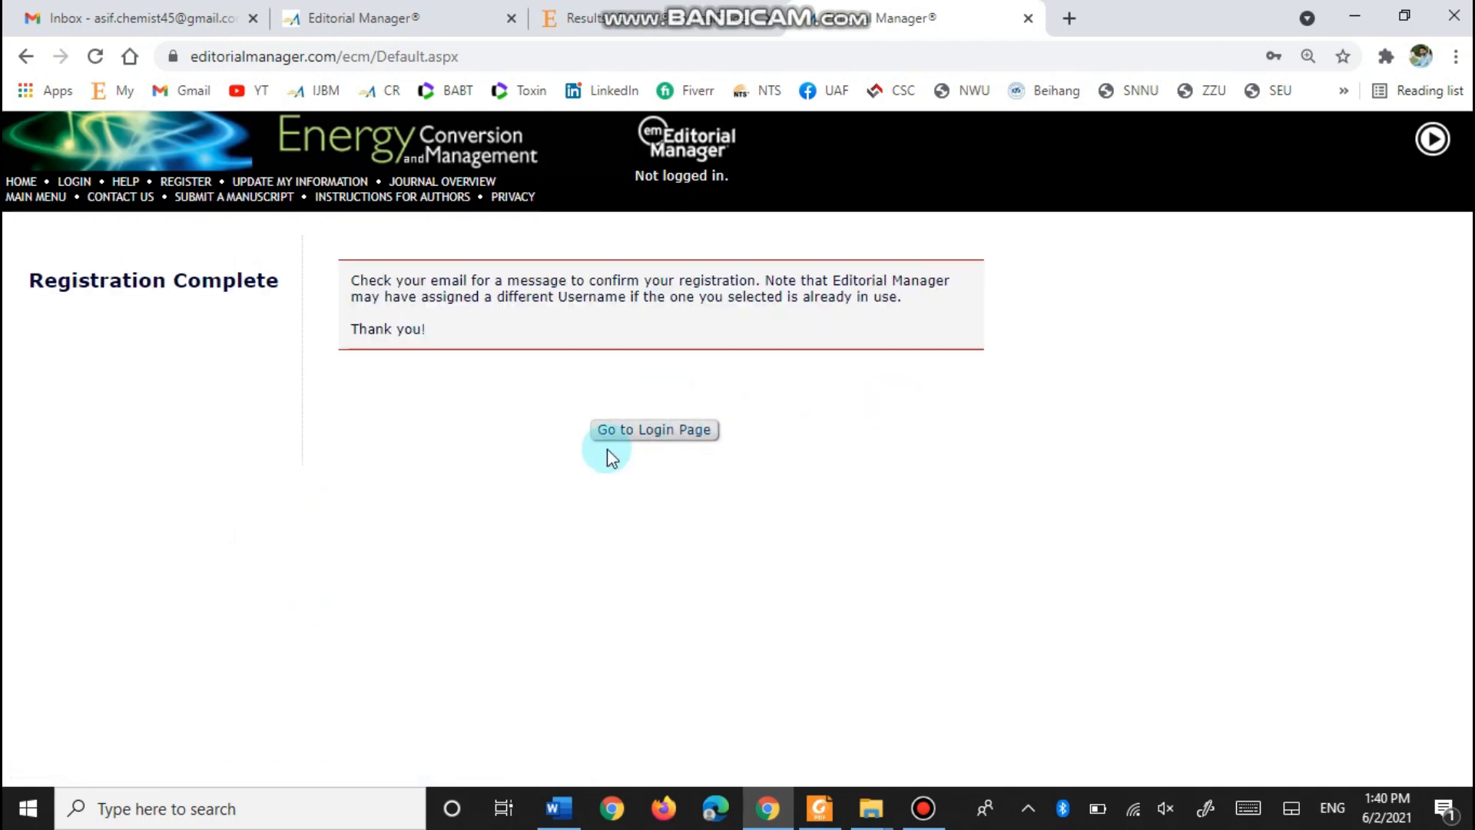
- Log in through Author Login and close the stray JournalFinder results tab
click(654, 431)
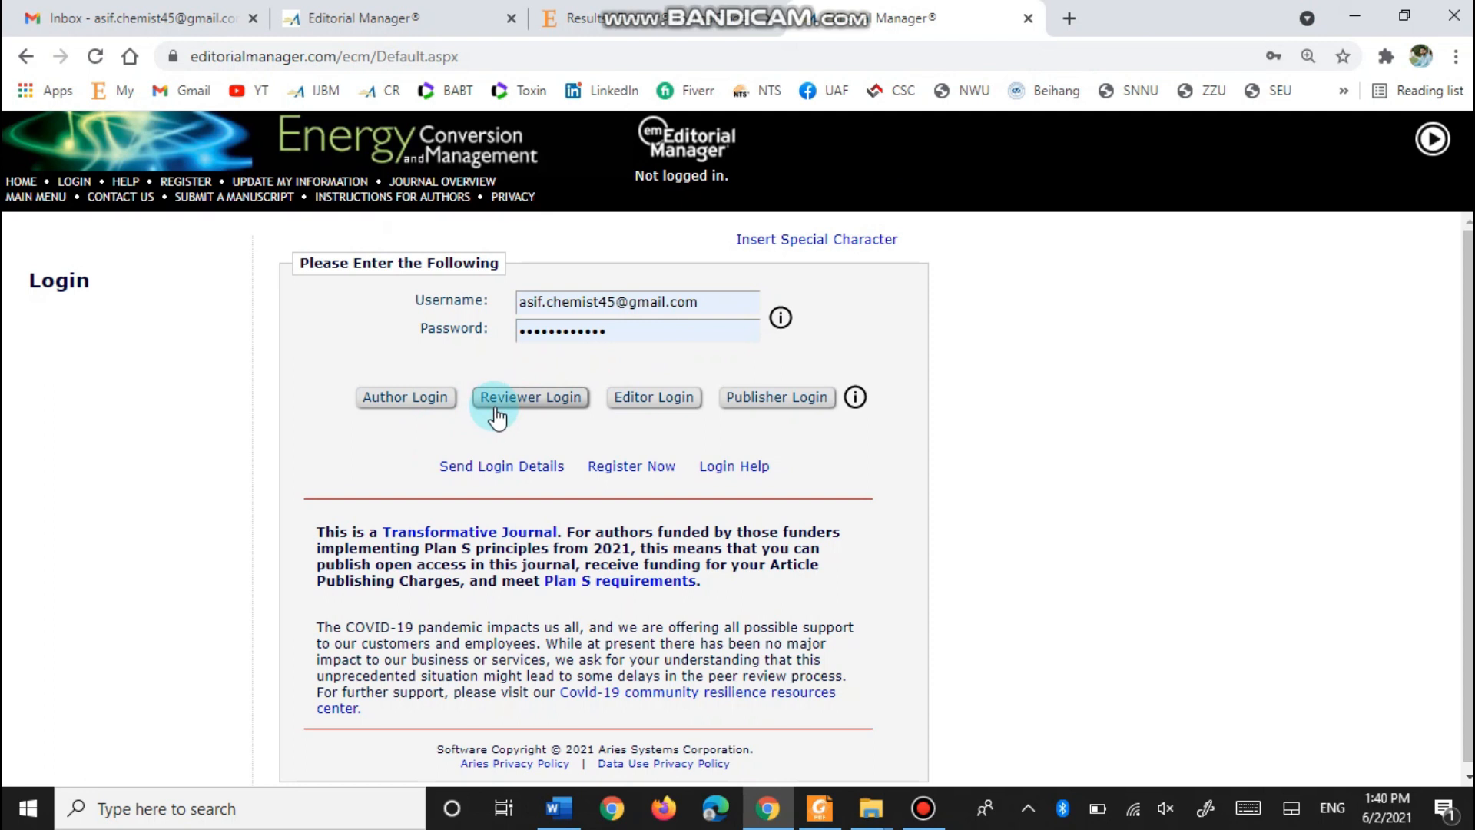
click(409, 415)
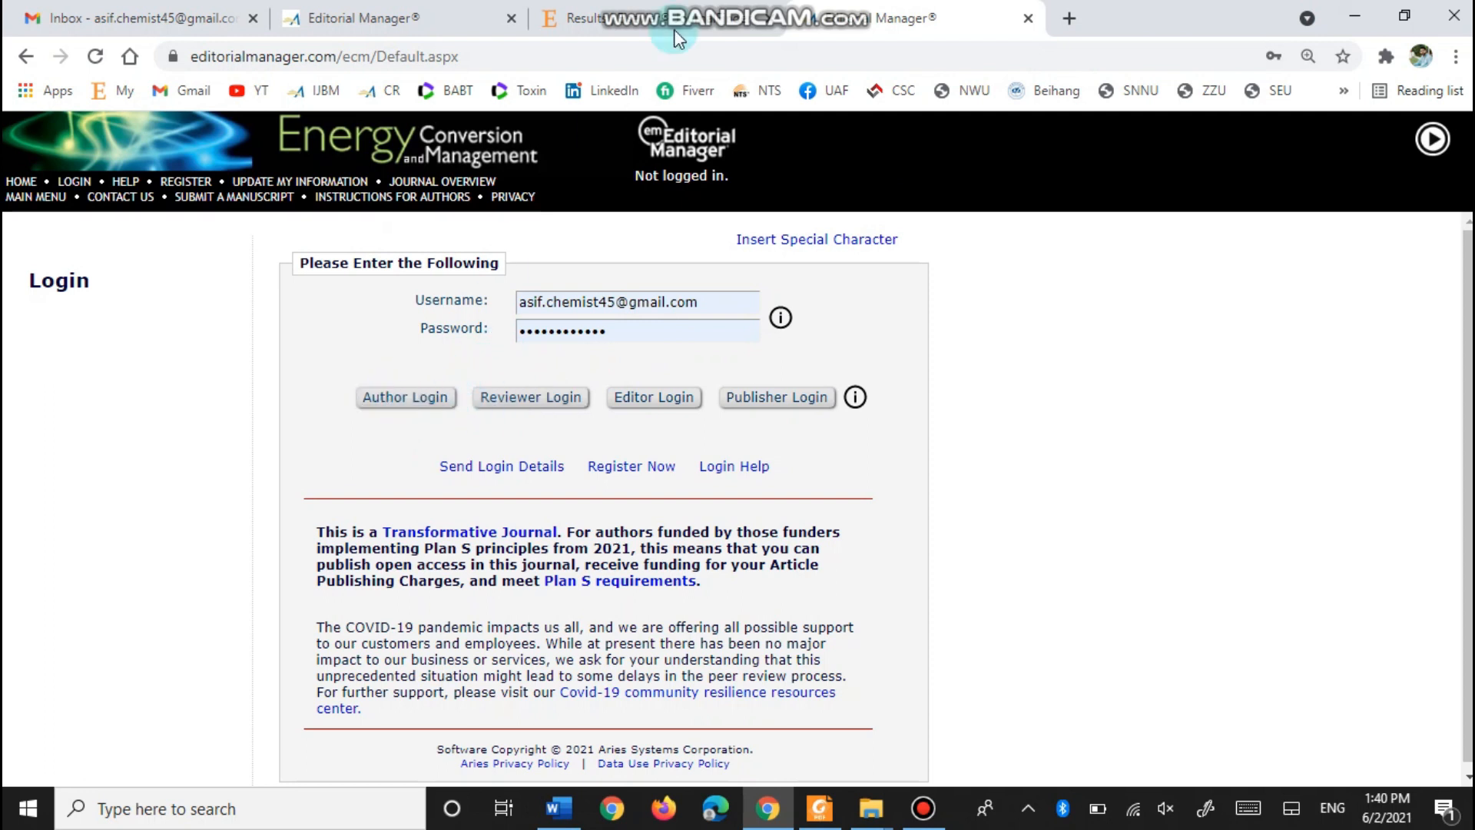
click(674, 23)
click(407, 24)
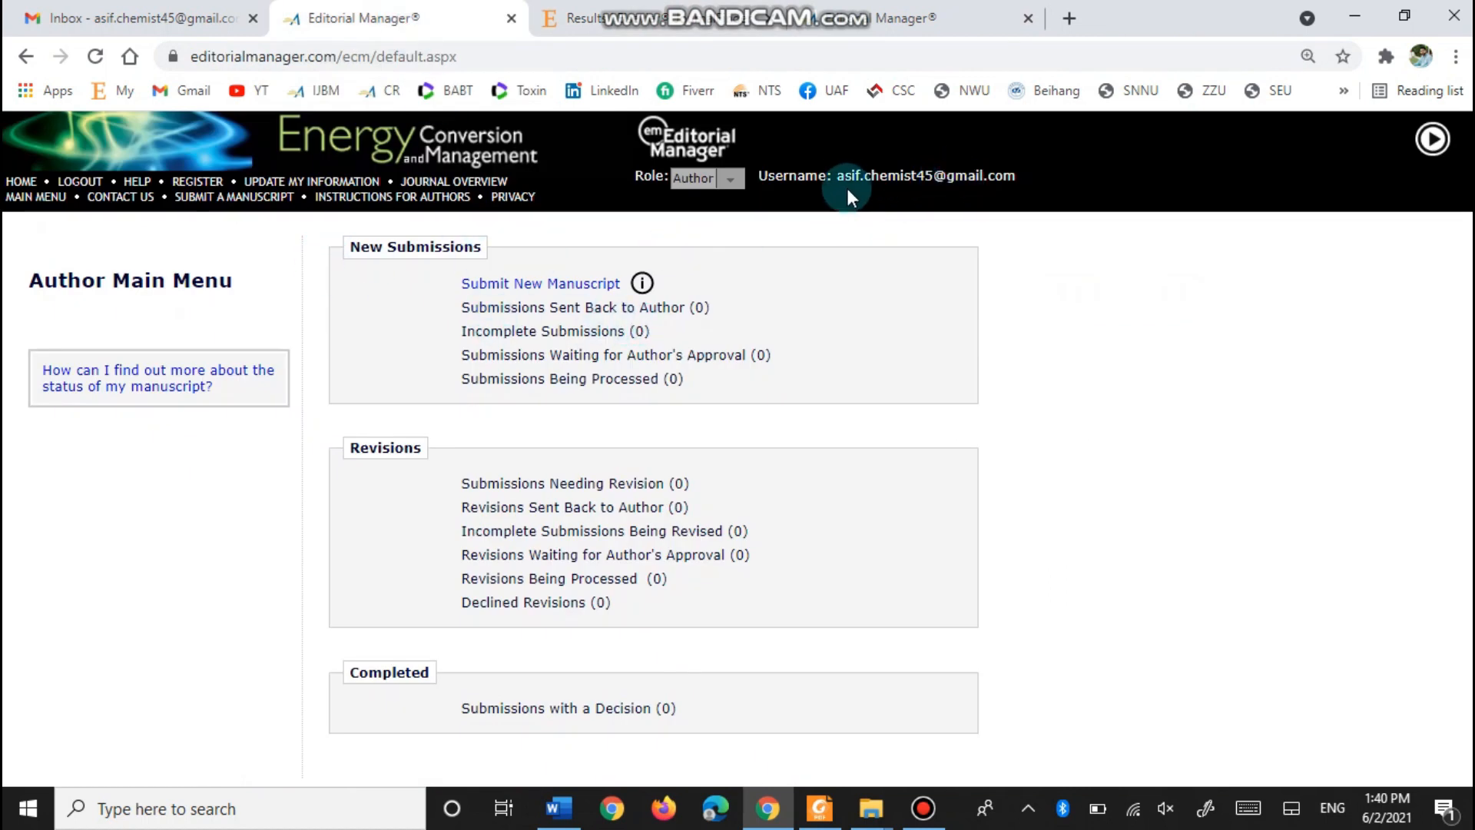
middle_click(772, 23)
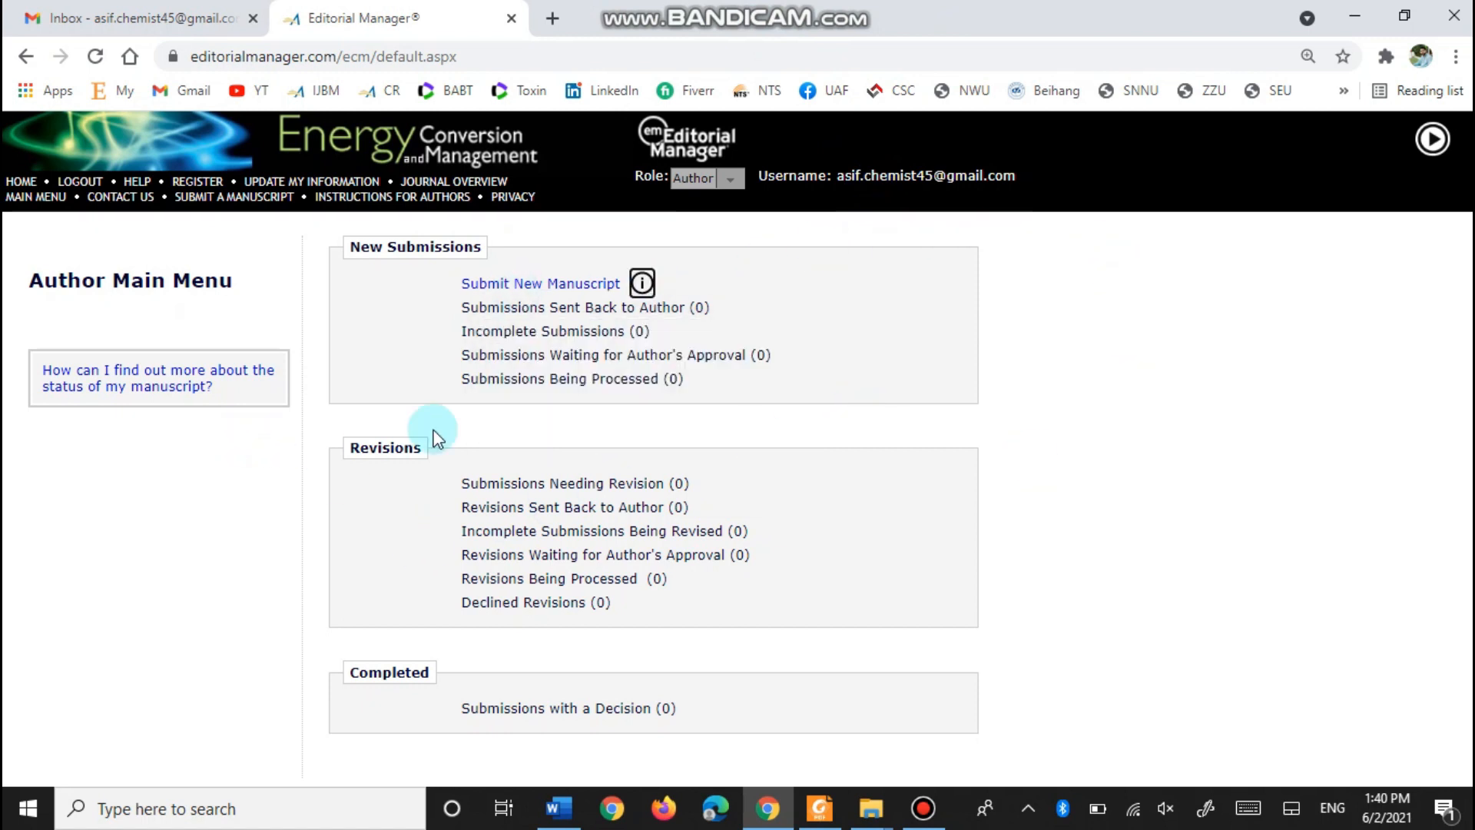
click(584, 283)
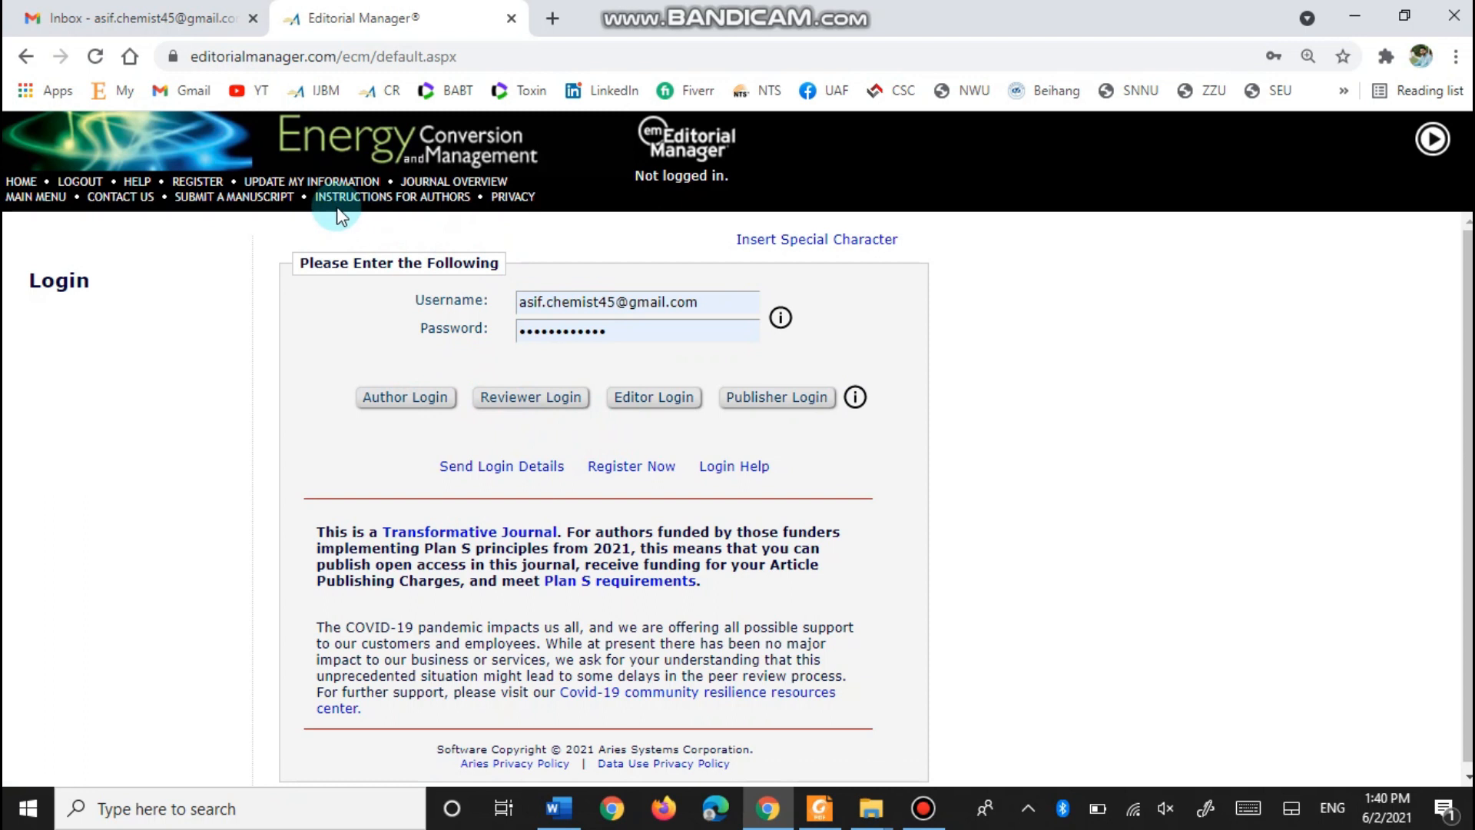
click(391, 407)
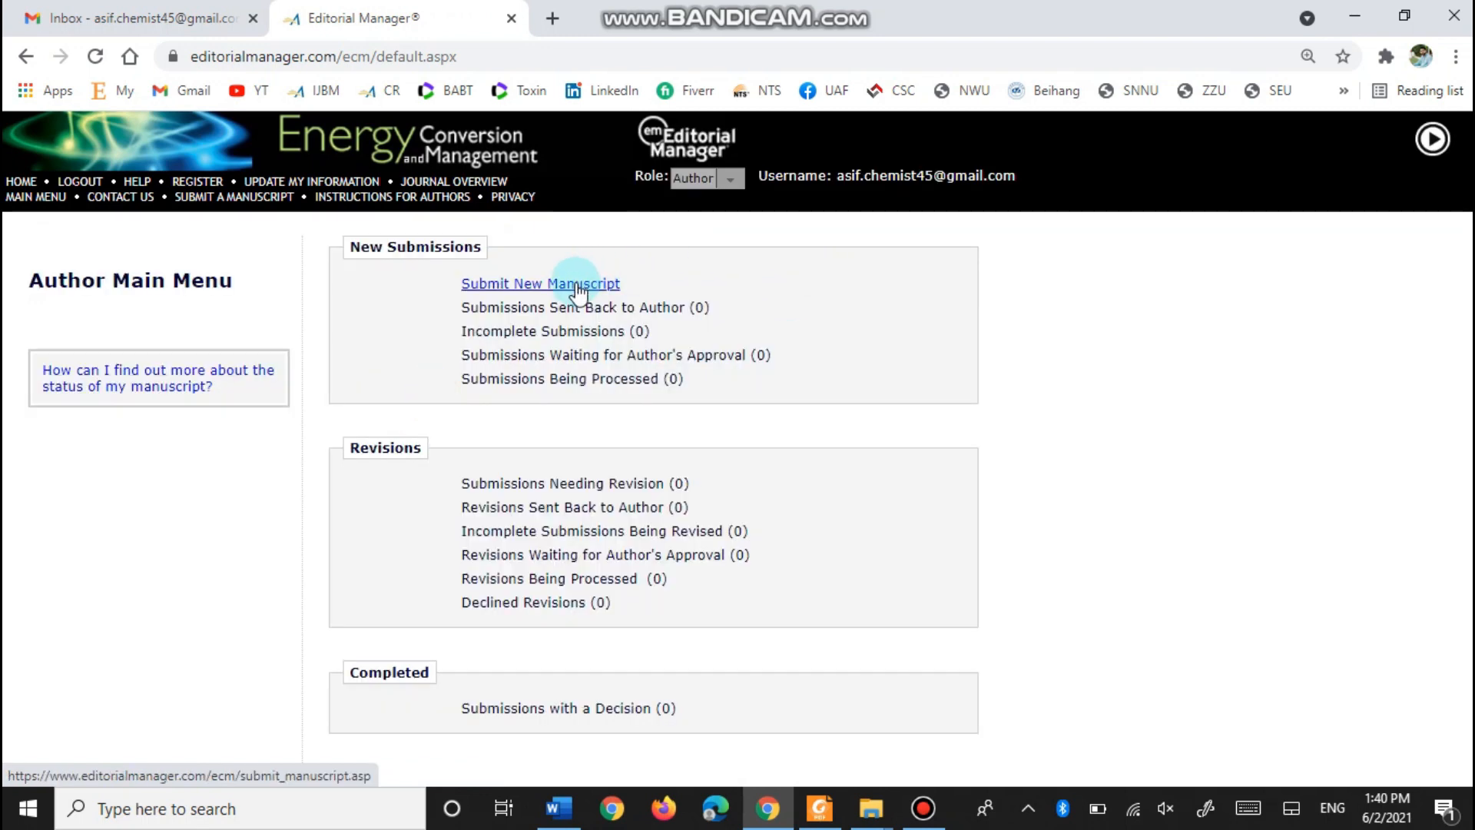
- Start a new submission with Review Article as the article type and proceed to Attach Files
click(577, 290)
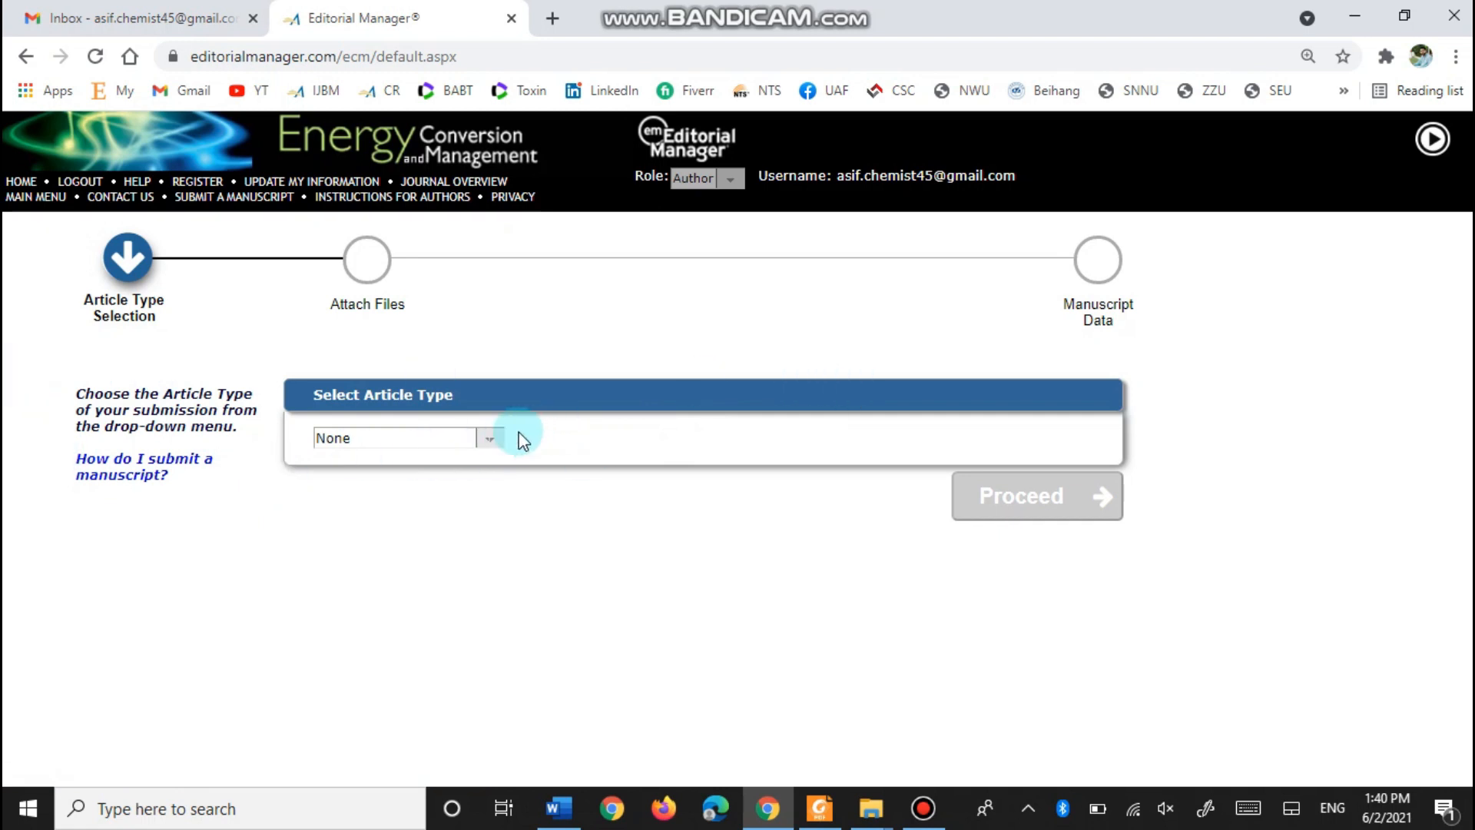
click(491, 439)
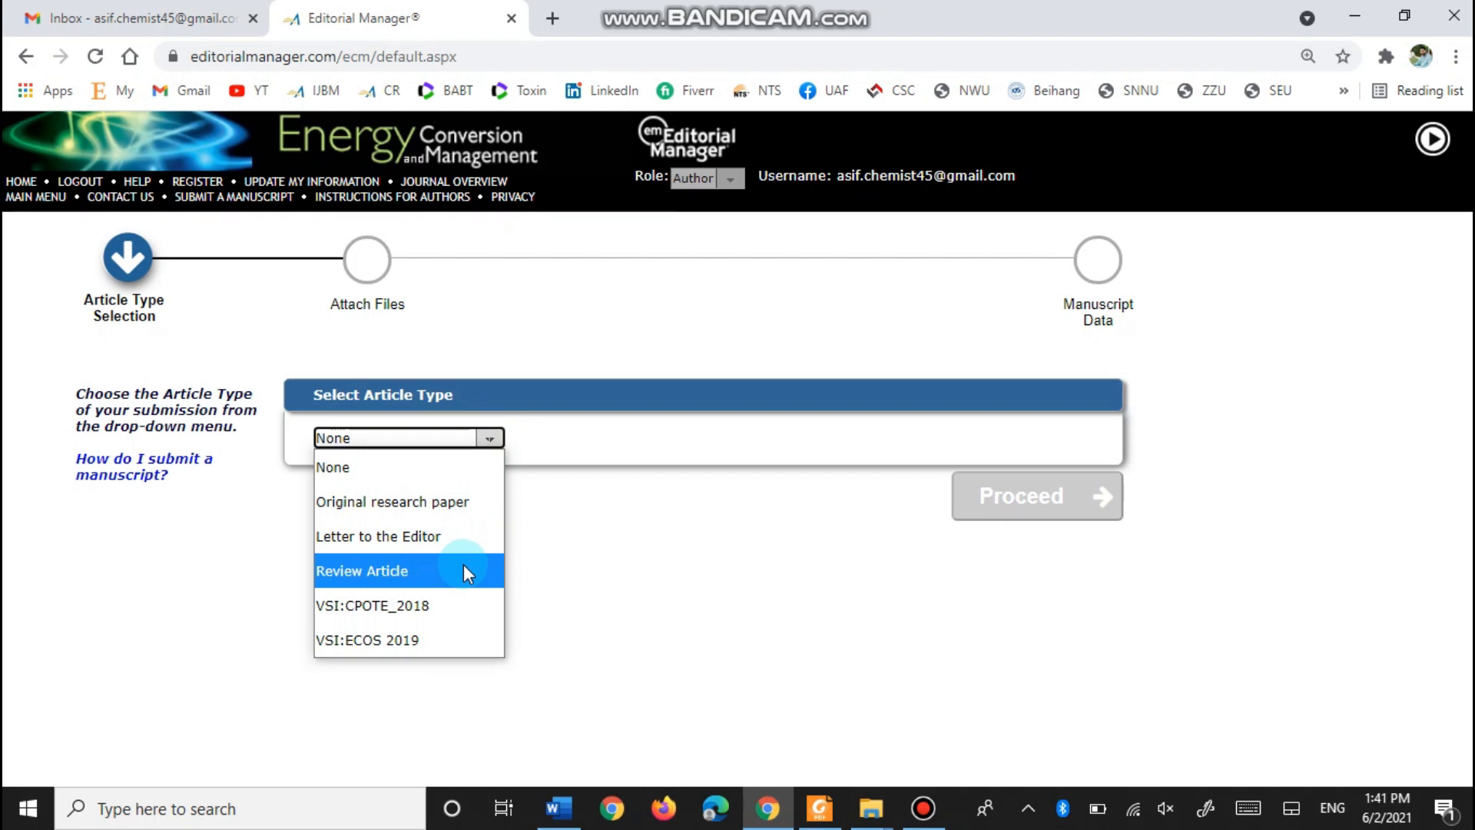
click(366, 582)
click(1002, 503)
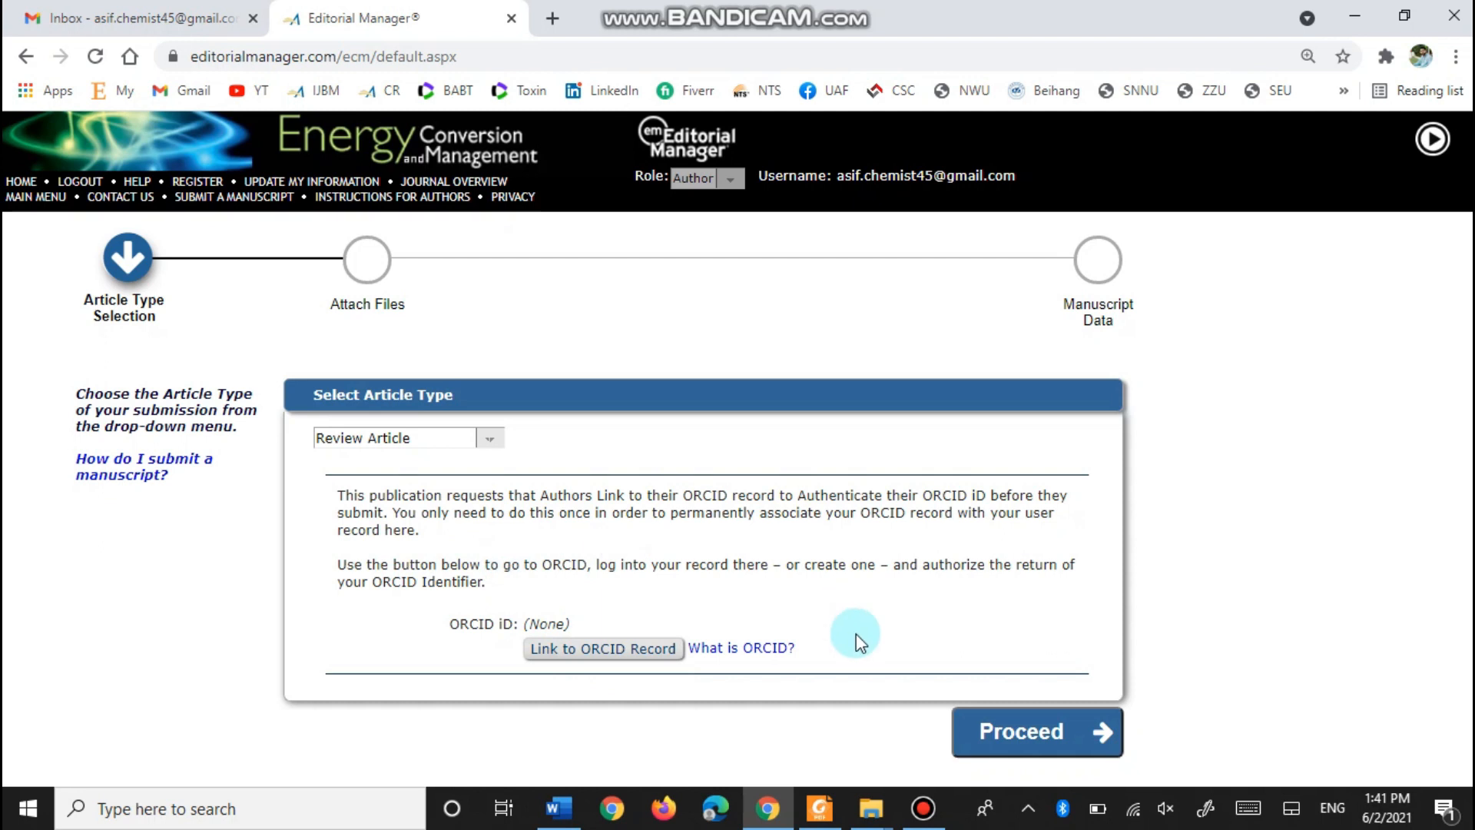
click(1002, 741)
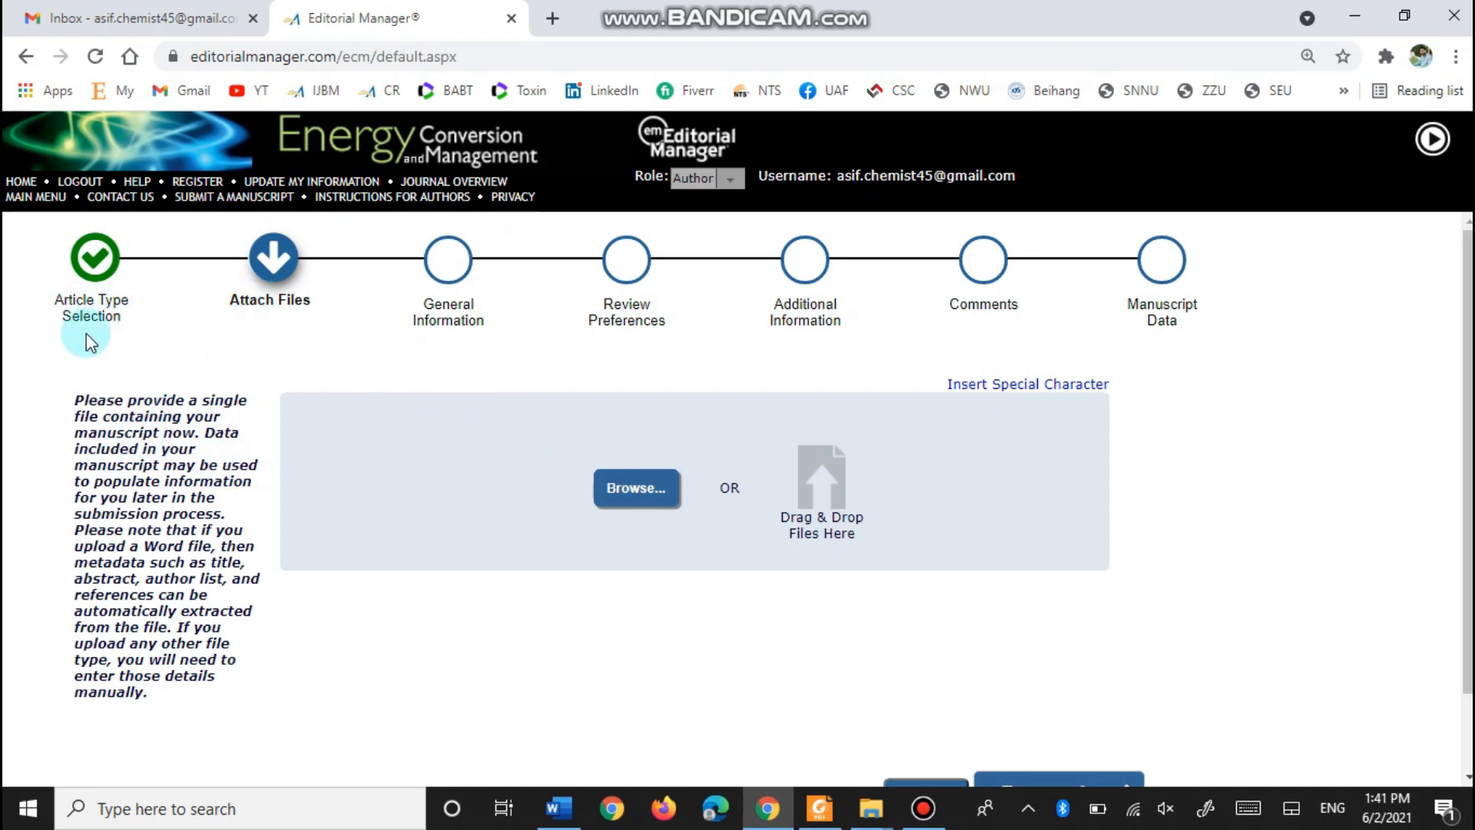
- Upload '2- Manuscript' from the Usman > Manuscript folder as the Manuscript item
scroll(575, 470, down, 1)
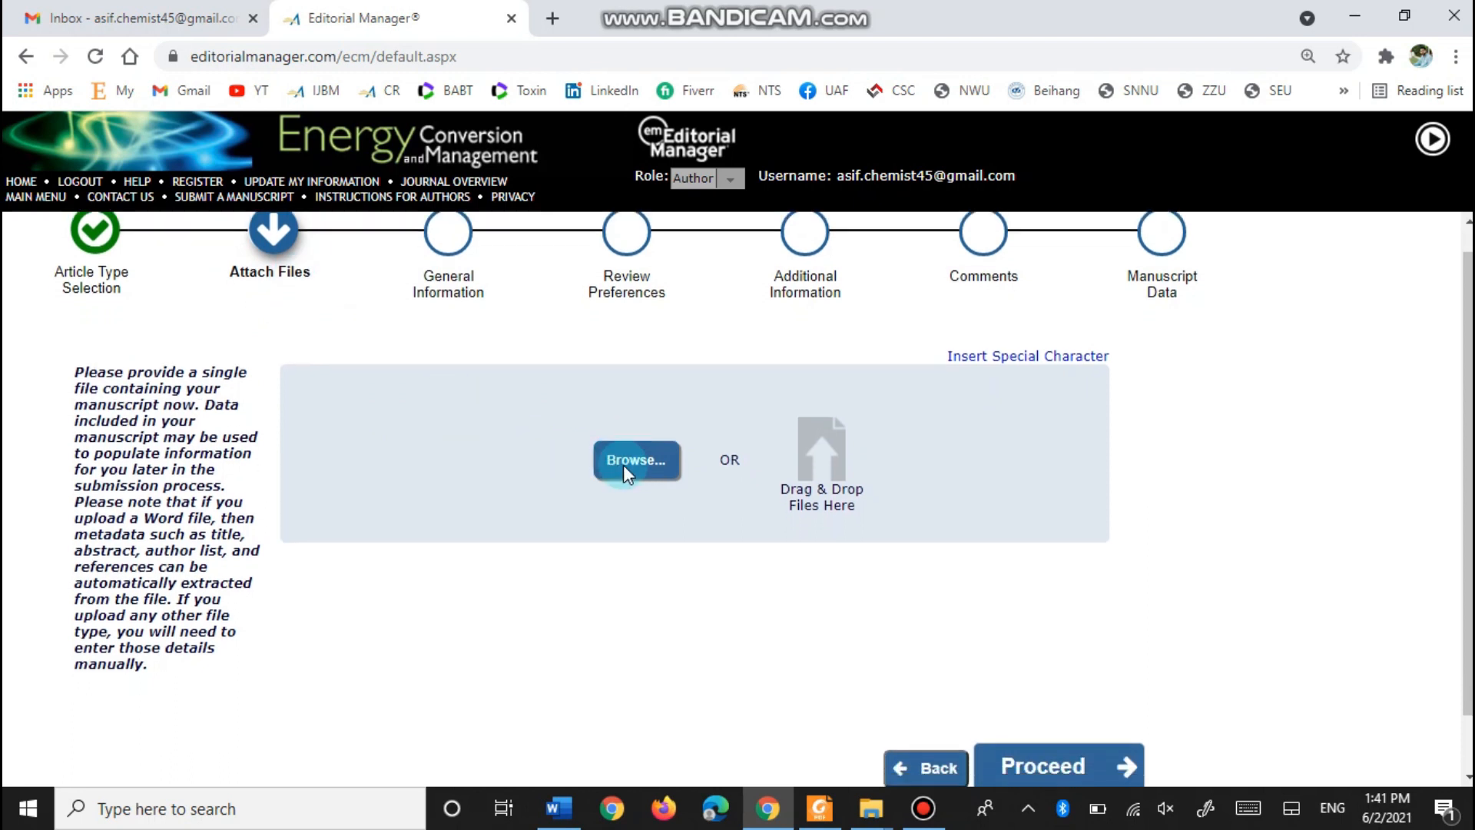
click(622, 398)
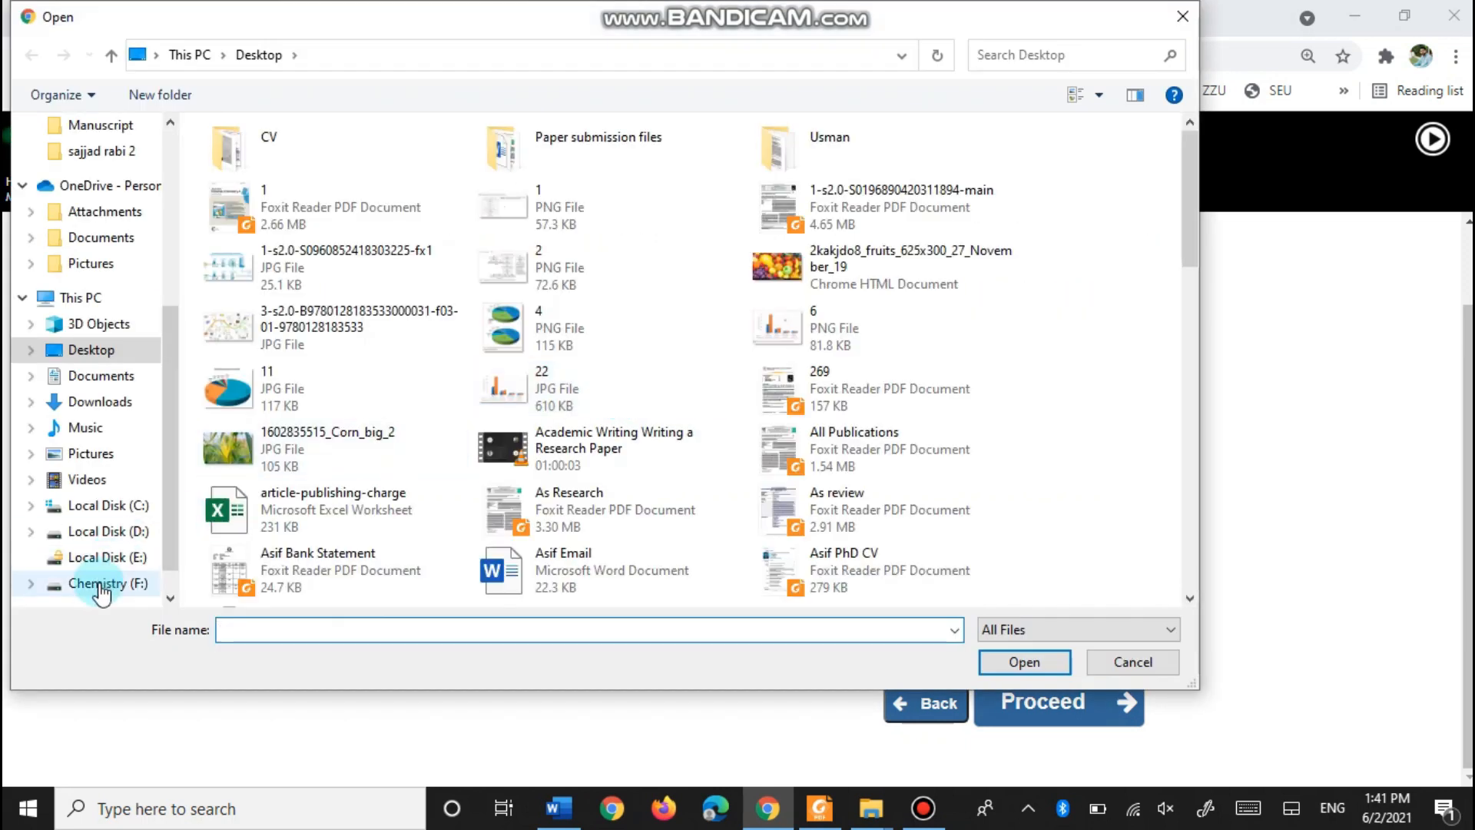
double_click(774, 158)
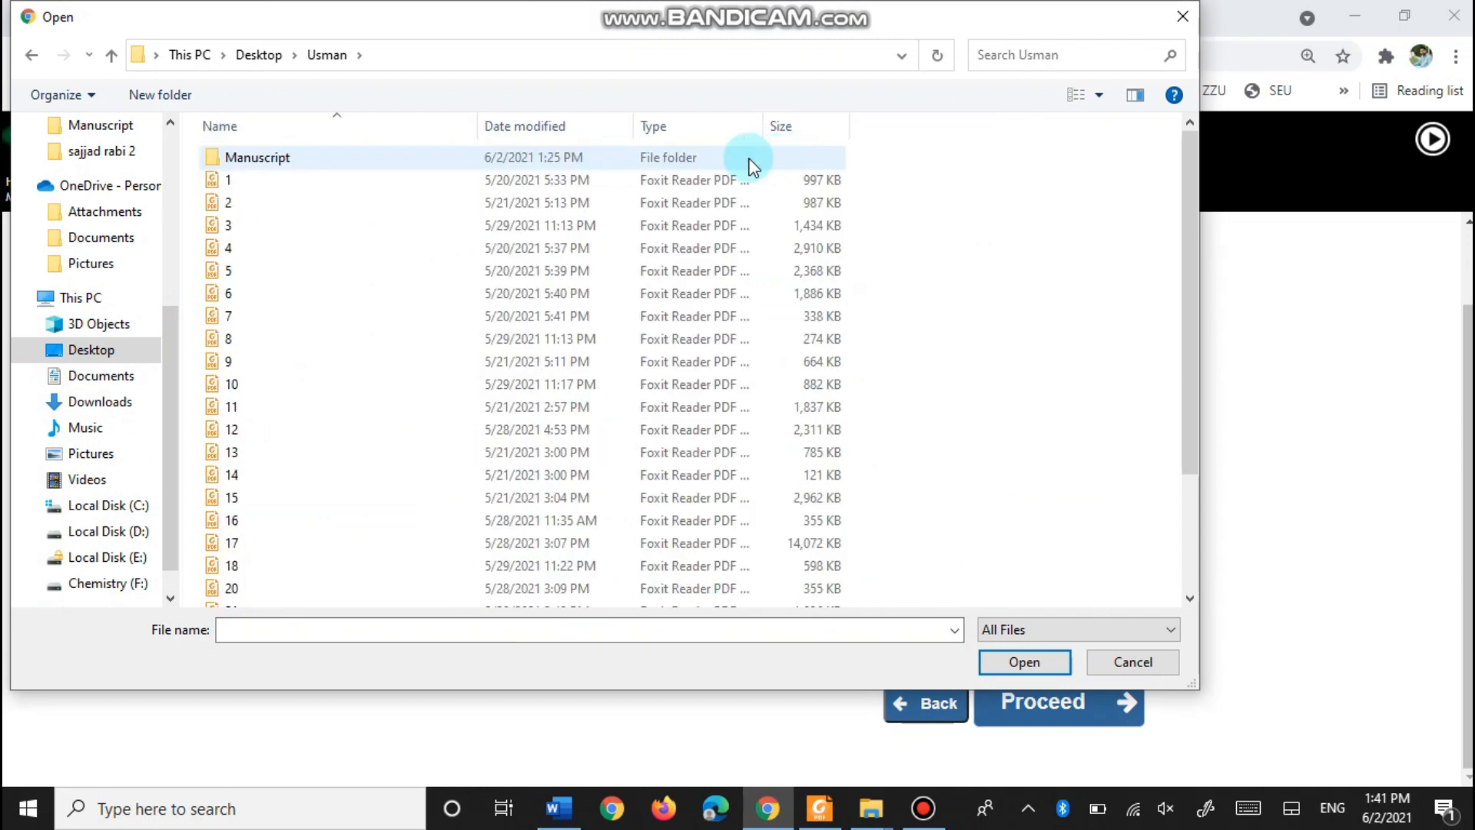
double_click(262, 158)
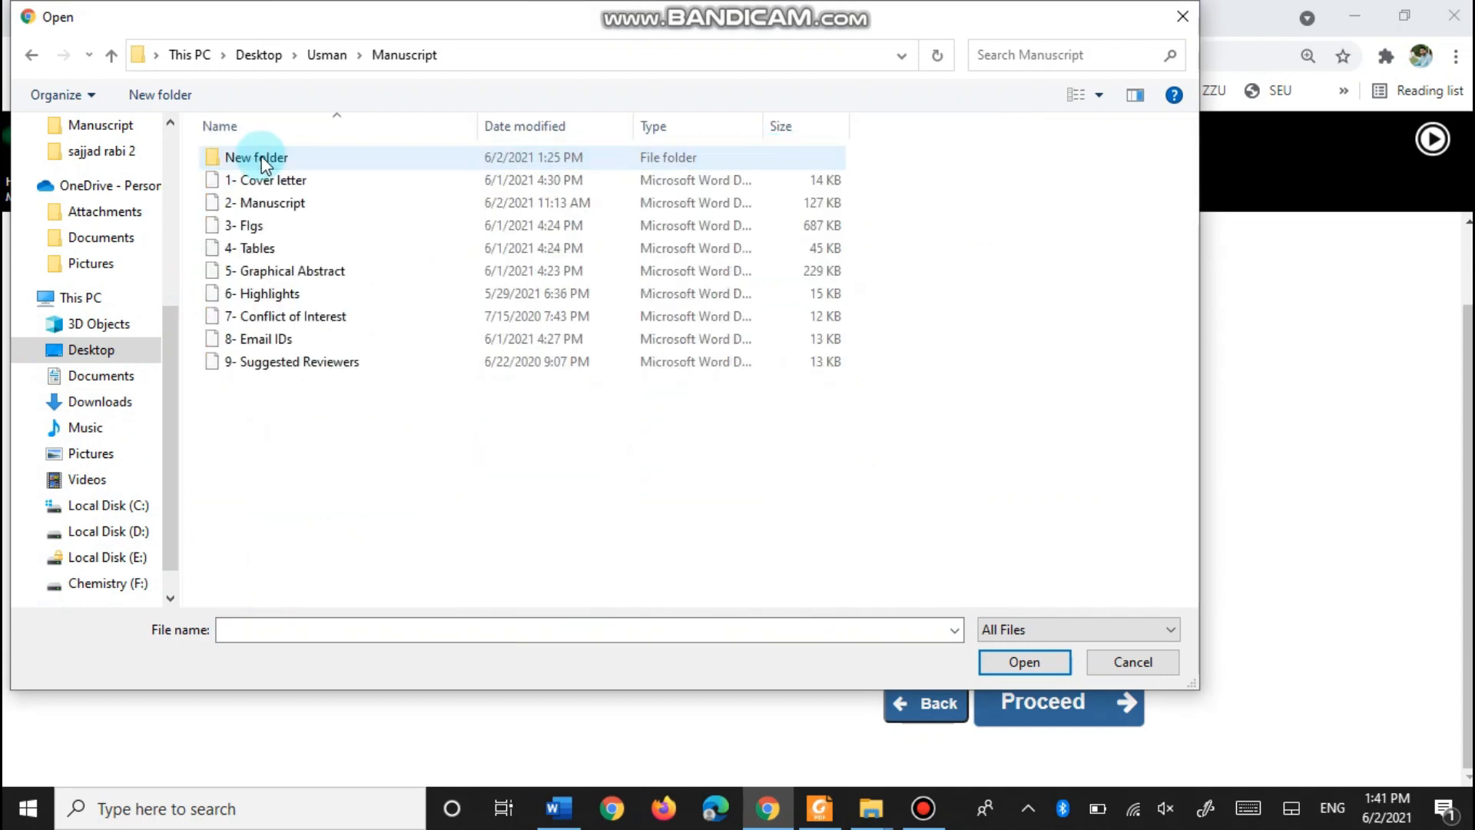
click(266, 203)
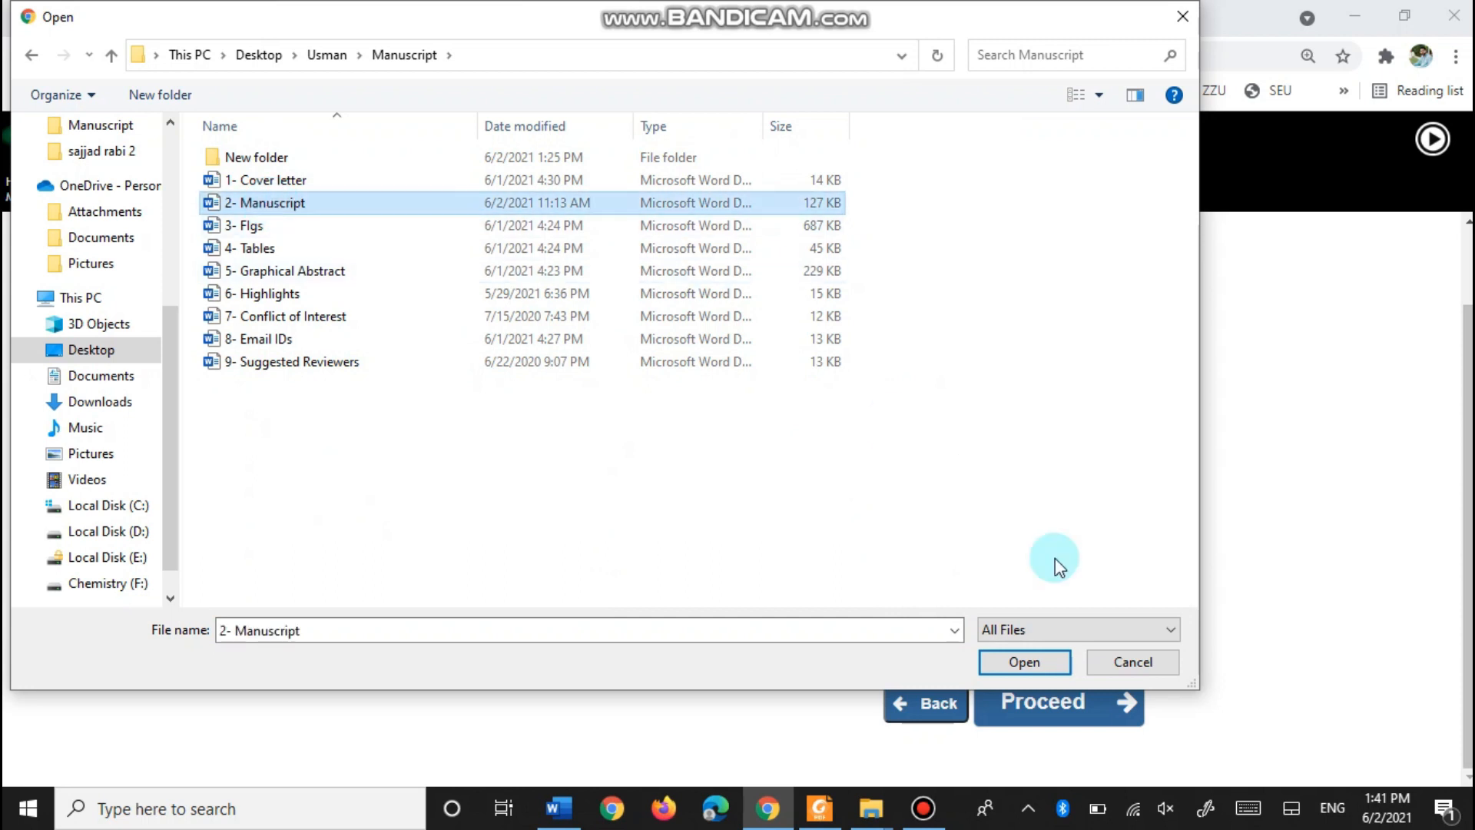
click(1035, 666)
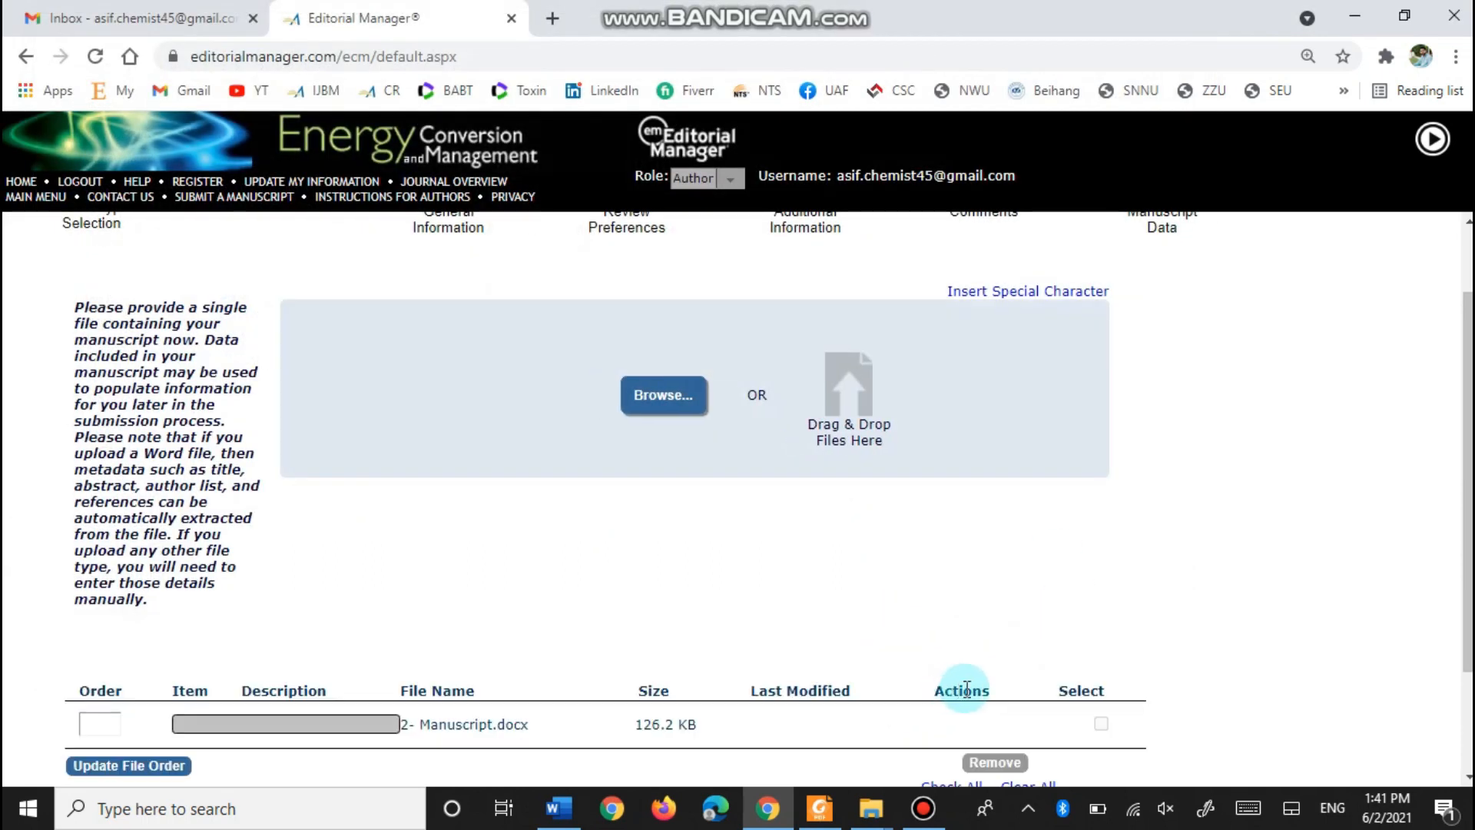
scroll(331, 509, down, 2)
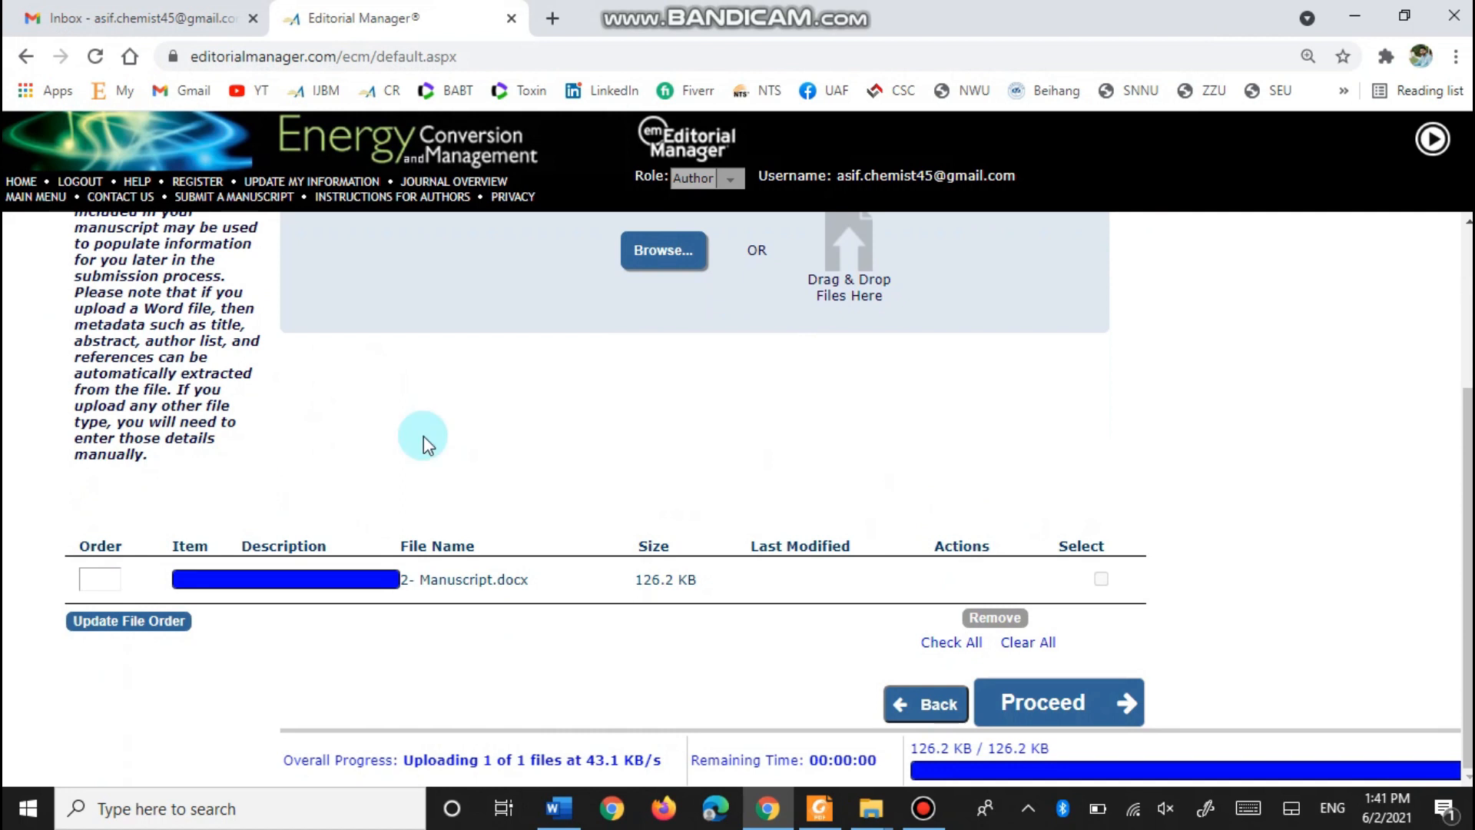
scroll(392, 430, up, 2)
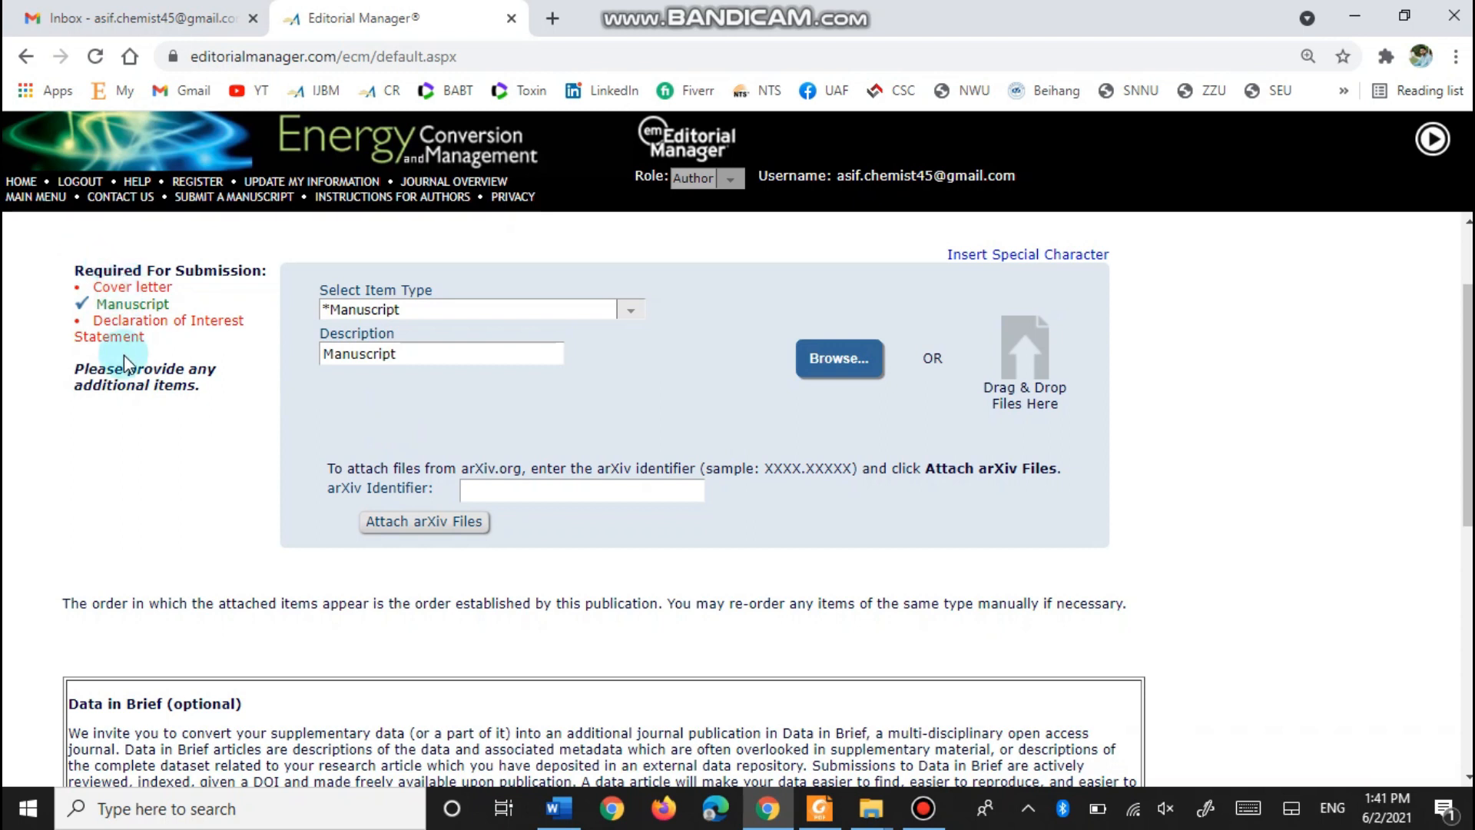
scroll(308, 354, up, 1)
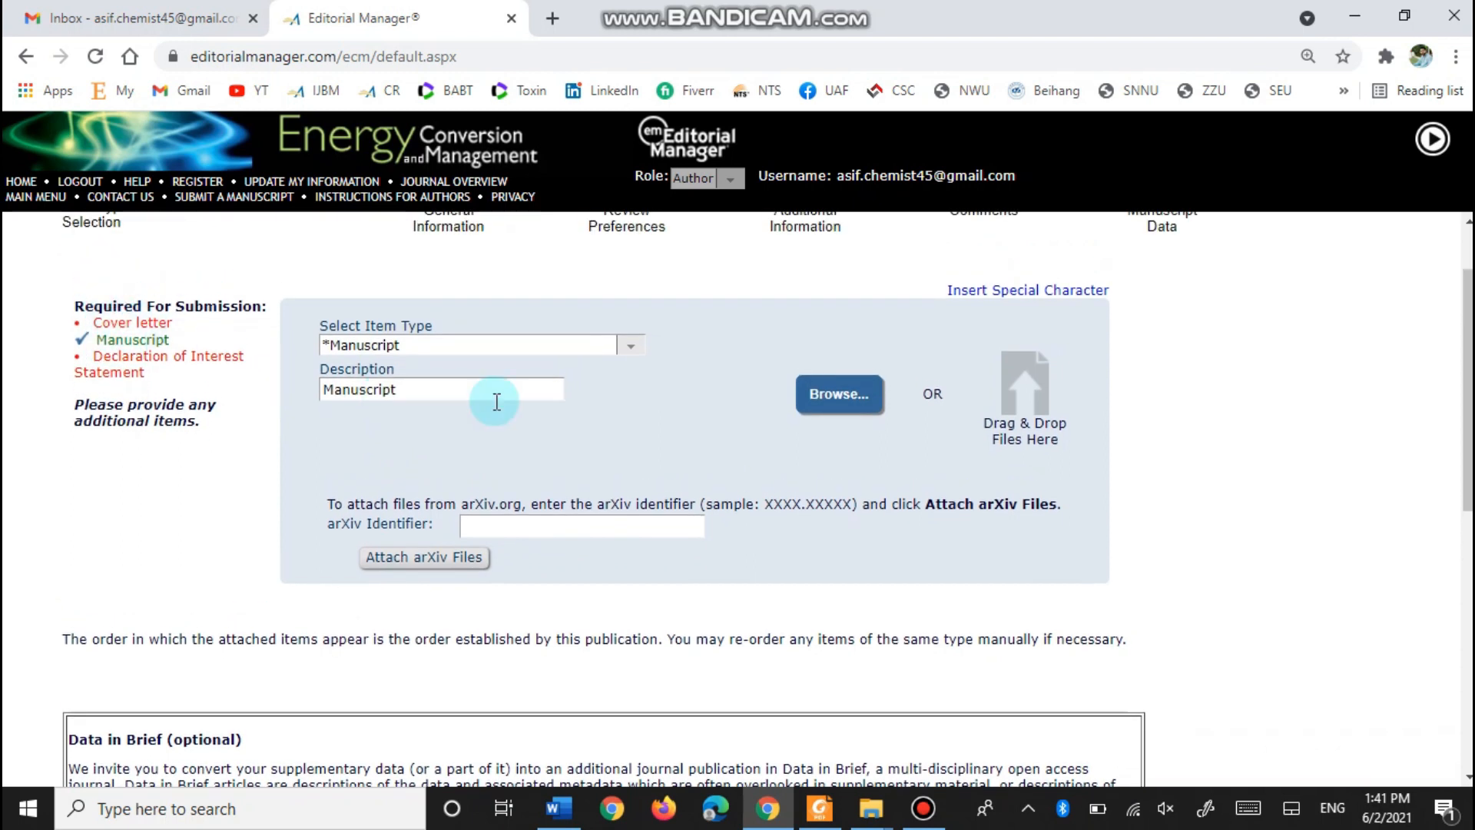
- Upload '1- Cover letter' with the item type set to Cover letter
click(629, 348)
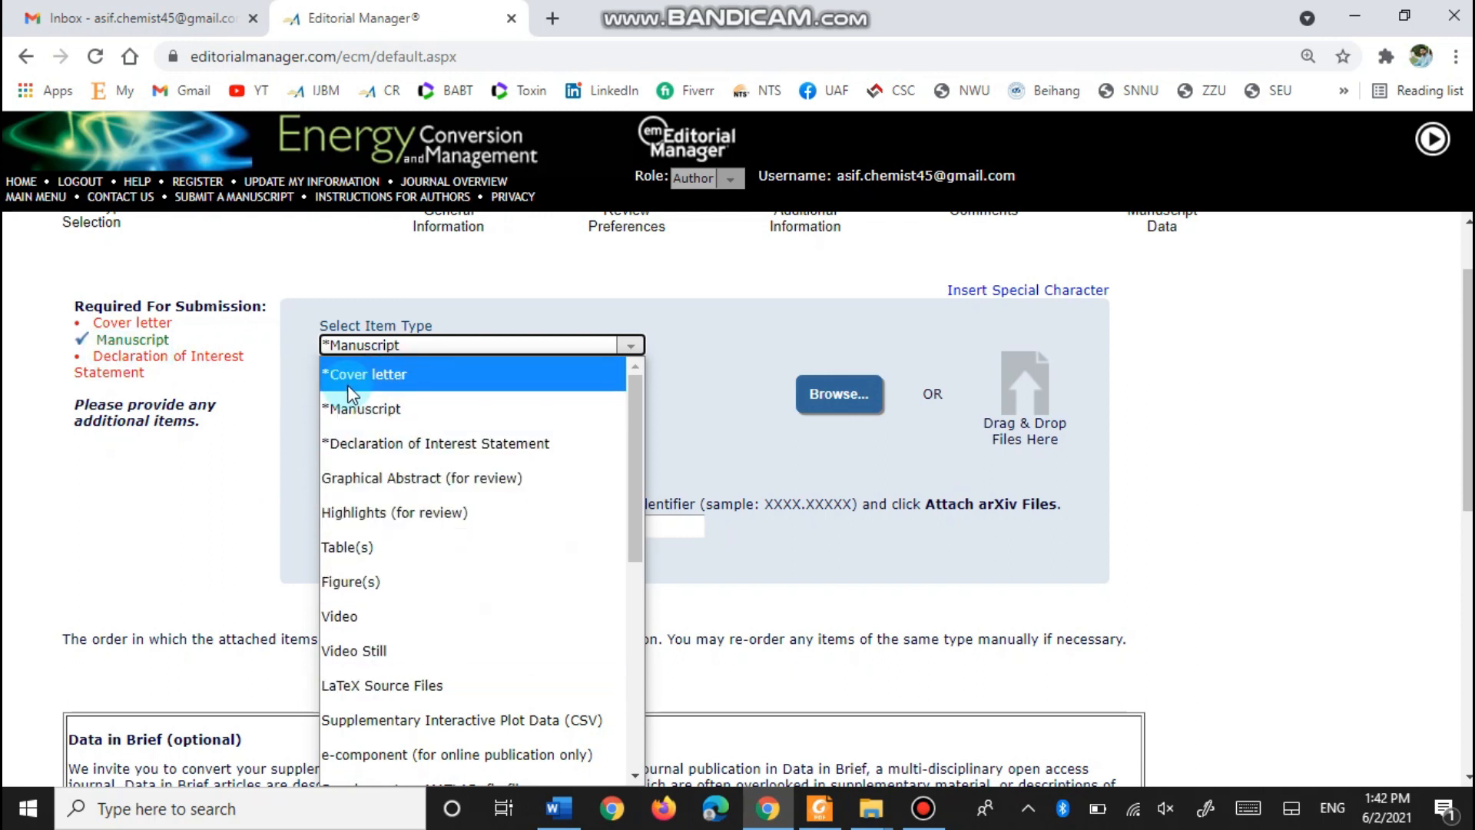
click(407, 382)
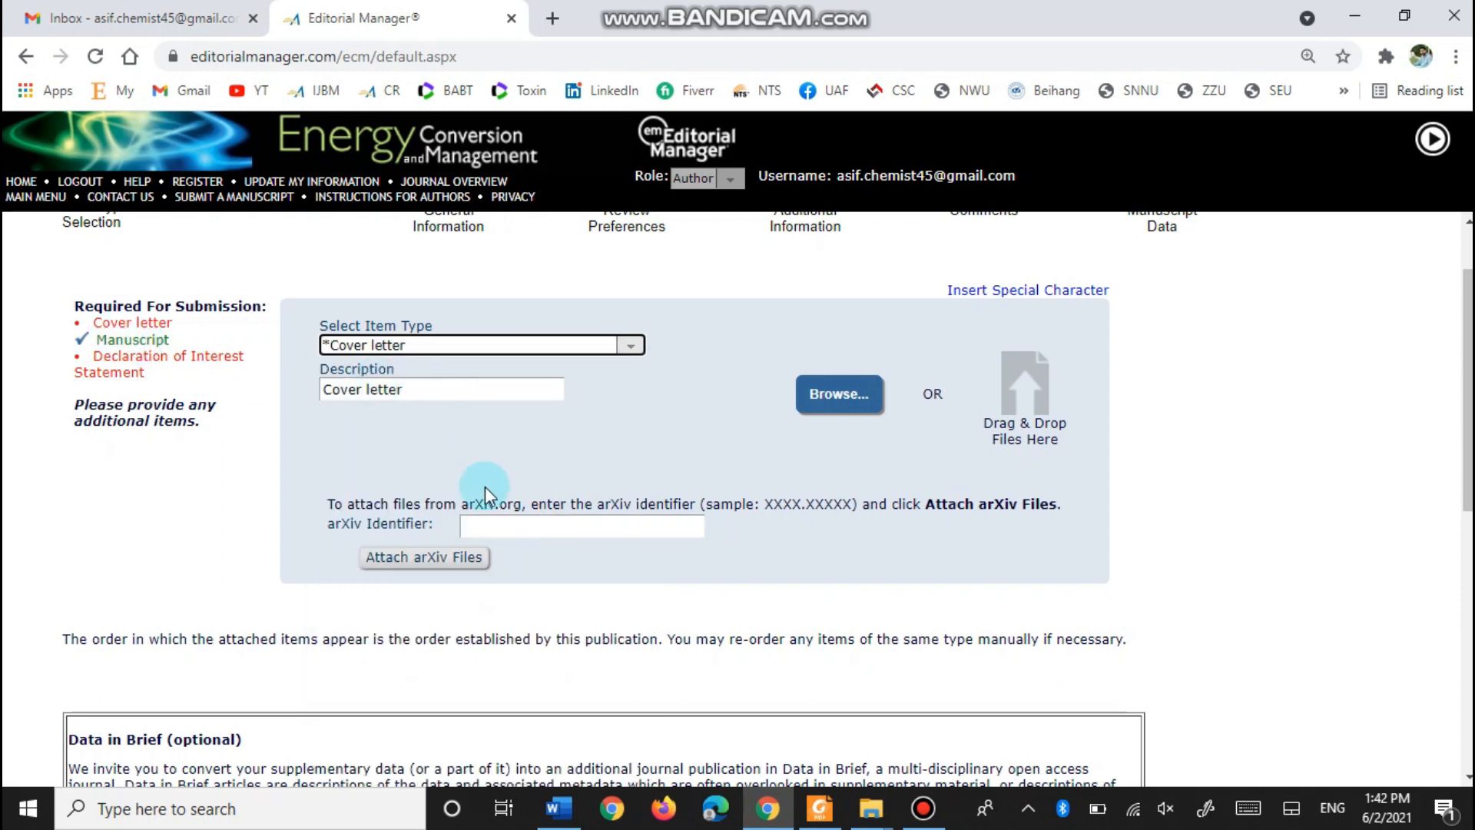
scroll(784, 342, down, 1)
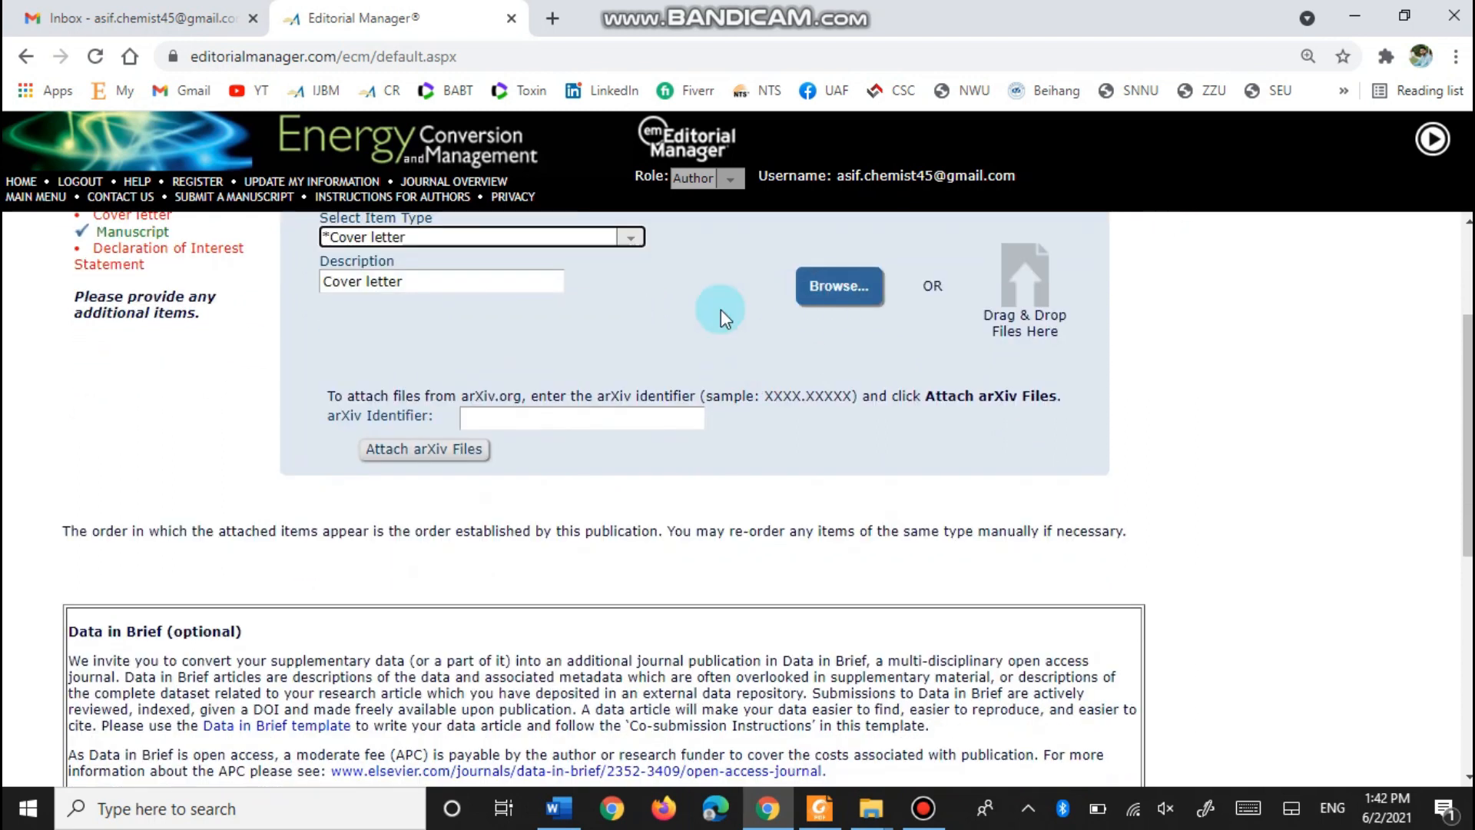
scroll(721, 309, up, 1)
click(831, 405)
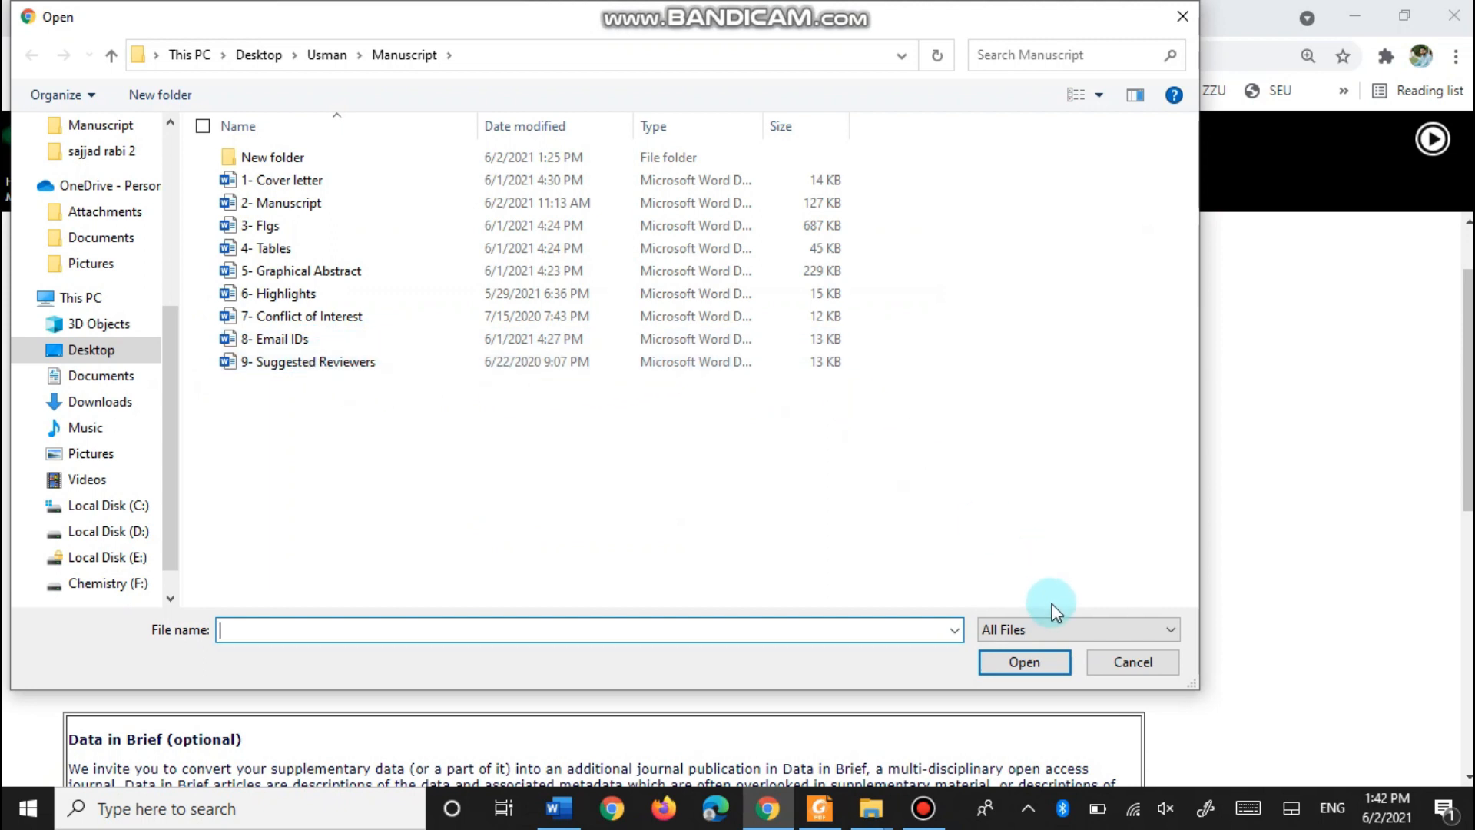
click(289, 186)
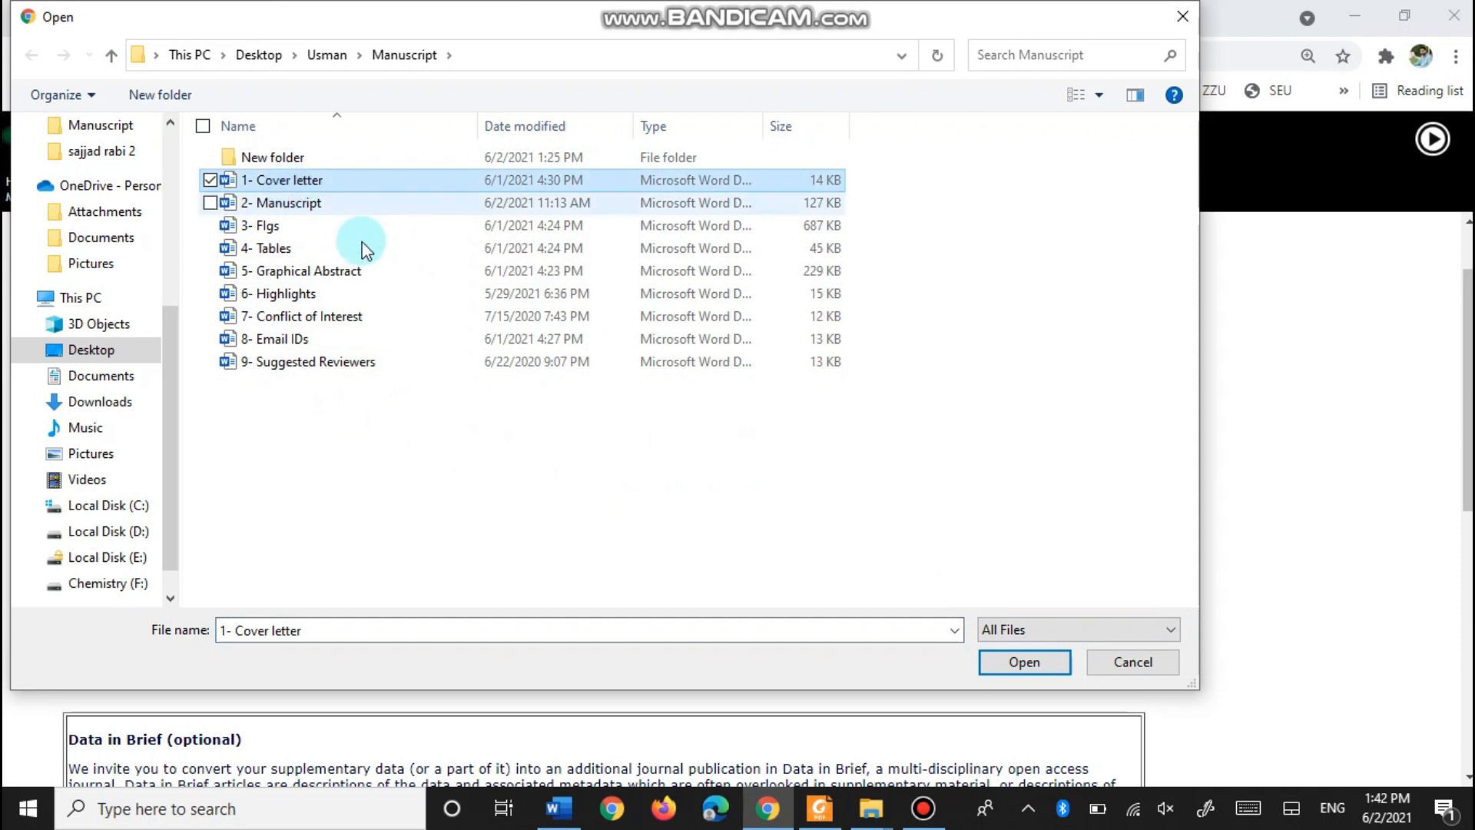
click(1022, 663)
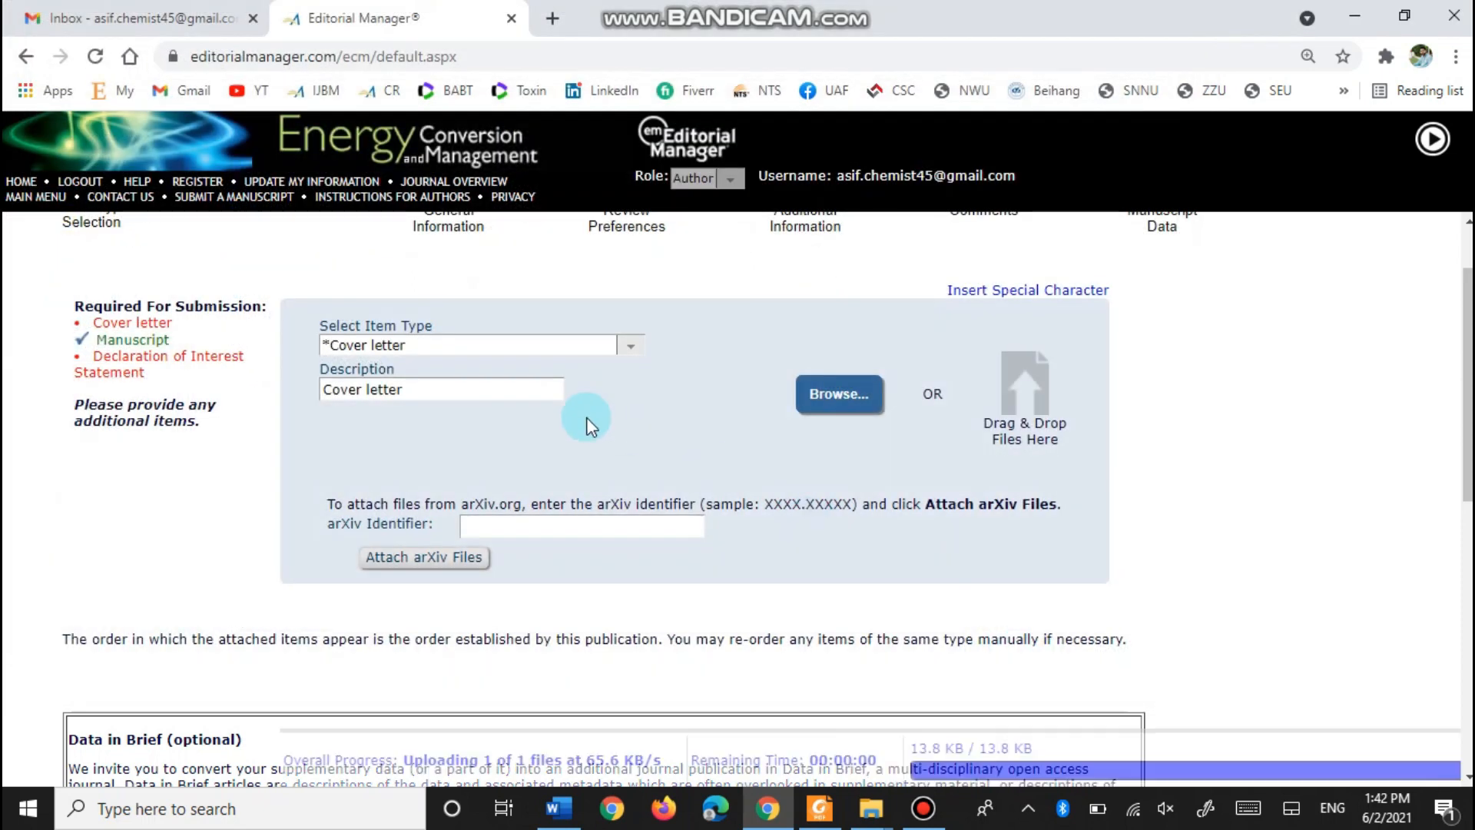
scroll(476, 499, down, 7)
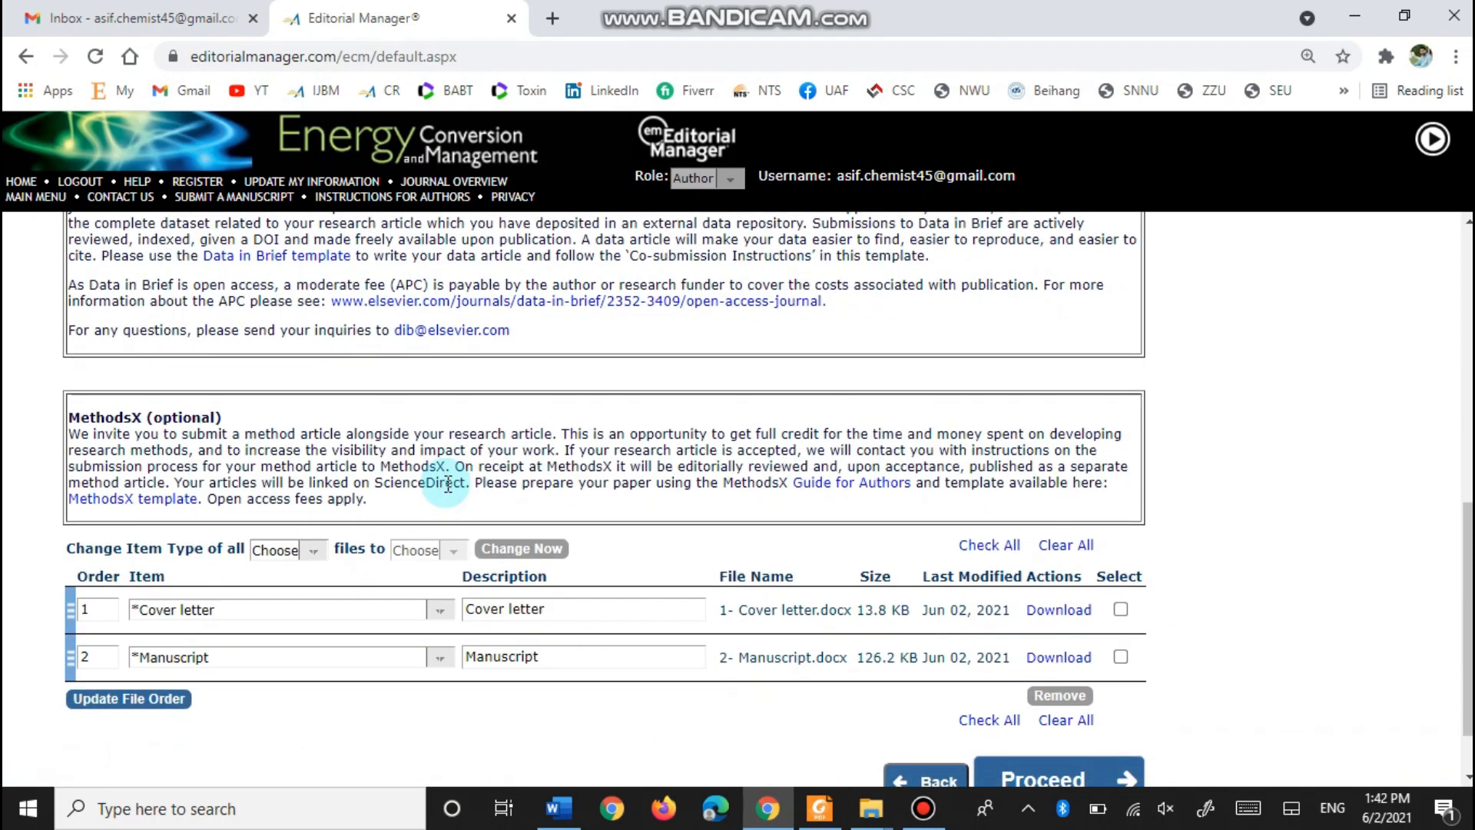
scroll(448, 482, down, 1)
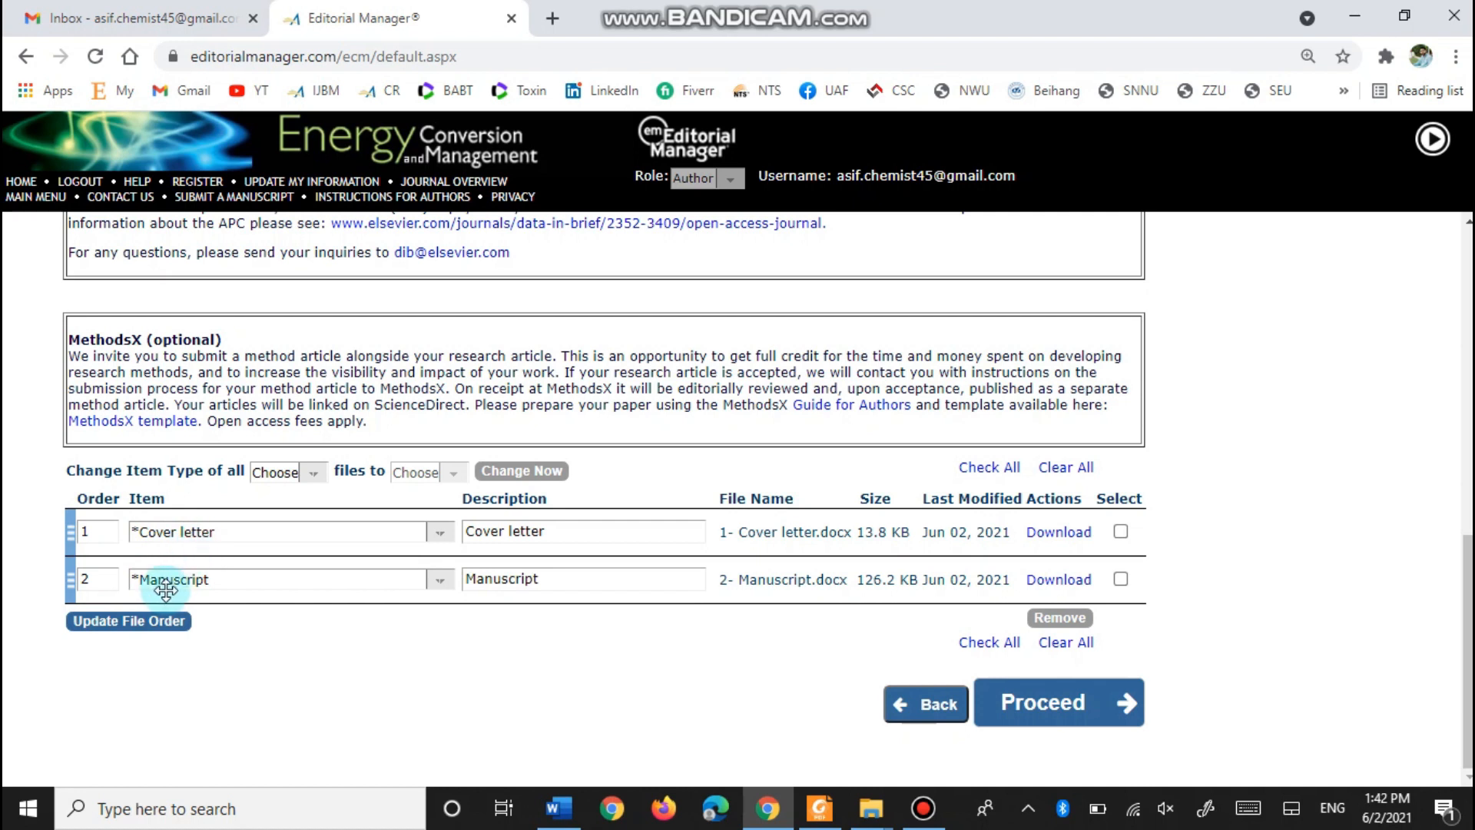
scroll(474, 529, up, 2)
scroll(474, 529, up, 10)
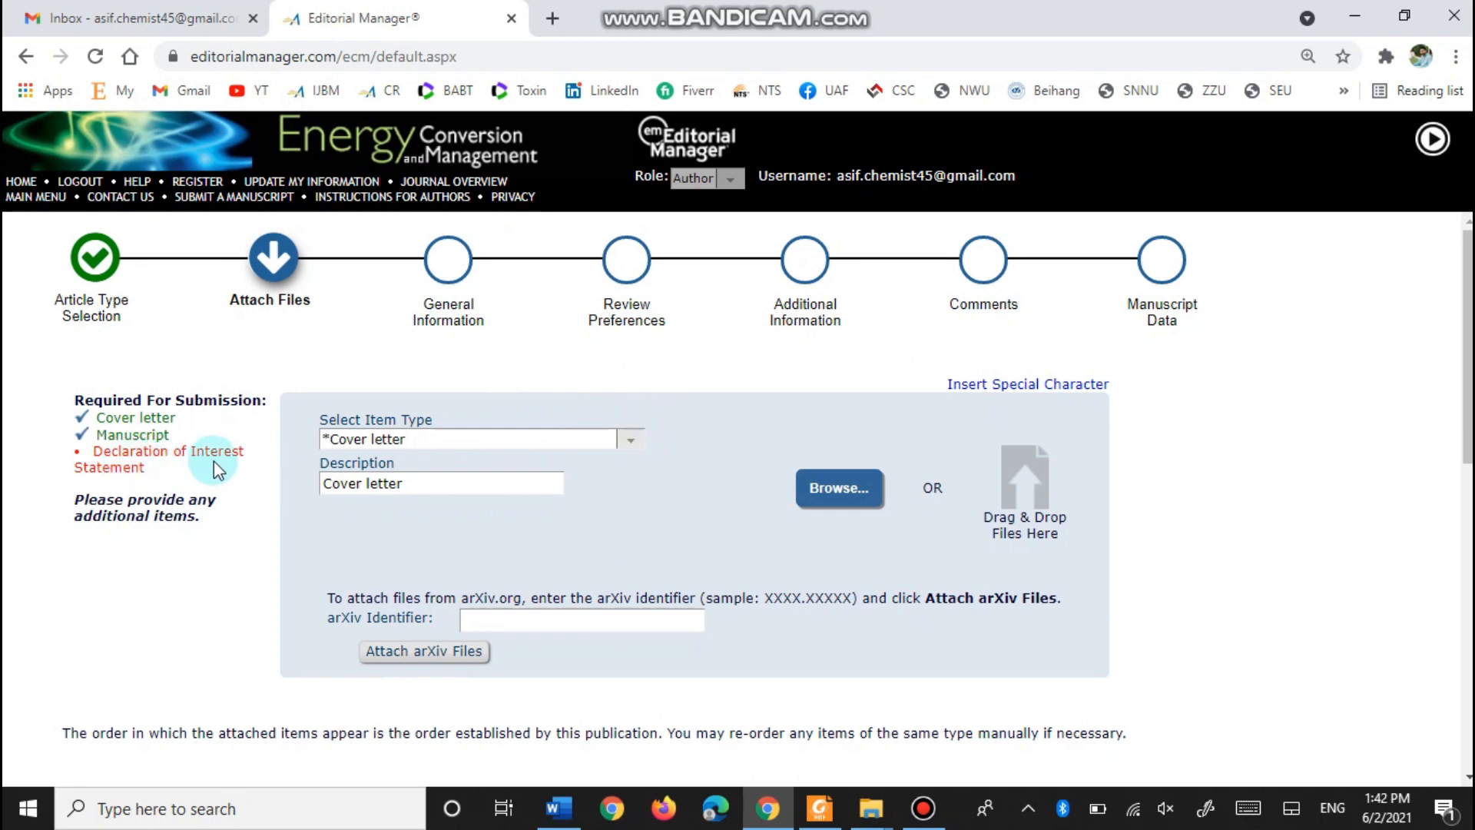
- Upload '7- Conflict of Interest' with the item type set to Declaration of Interest Statement
click(633, 451)
scroll(451, 197, down, 1)
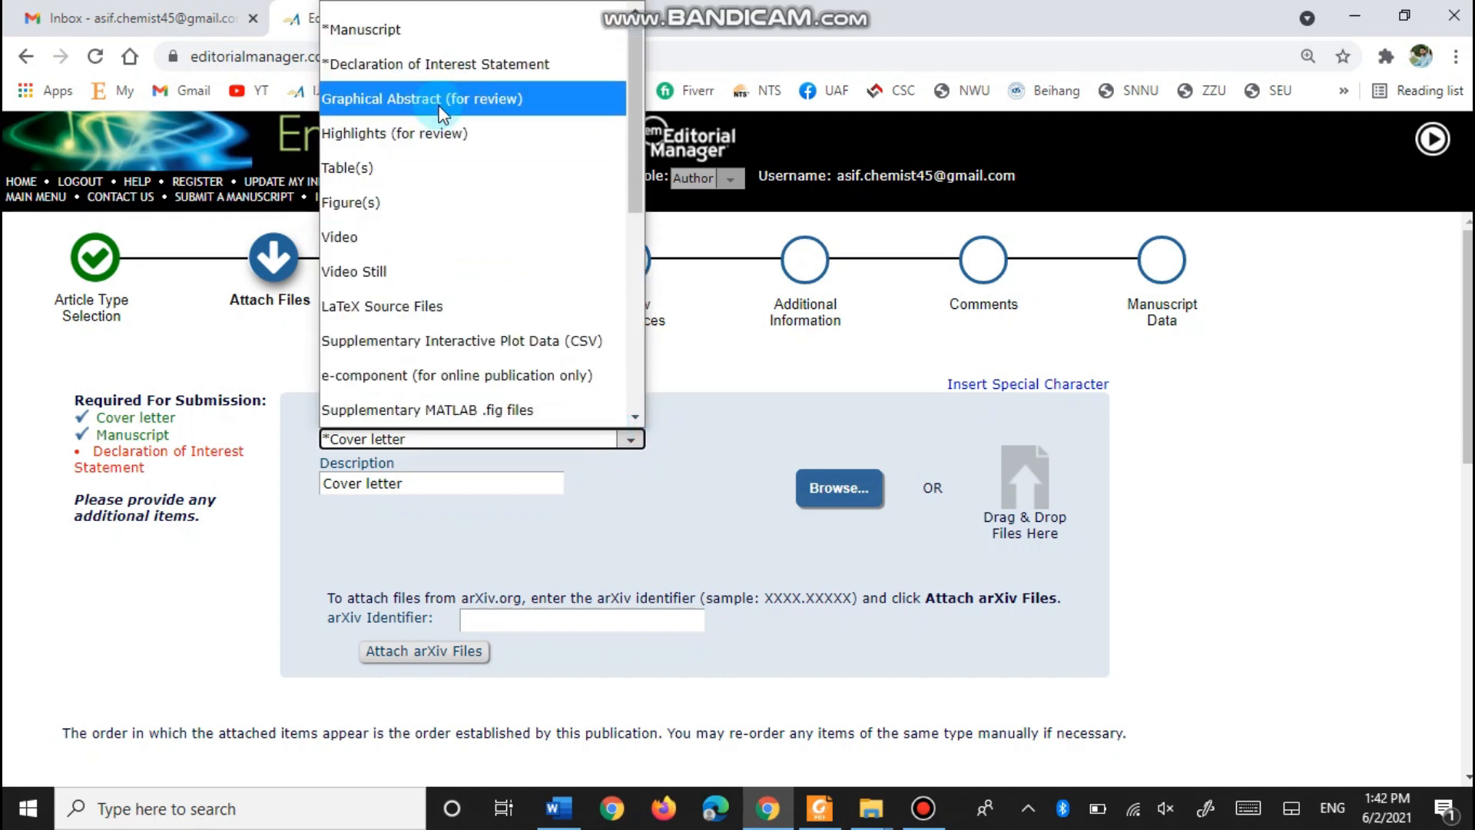
click(366, 66)
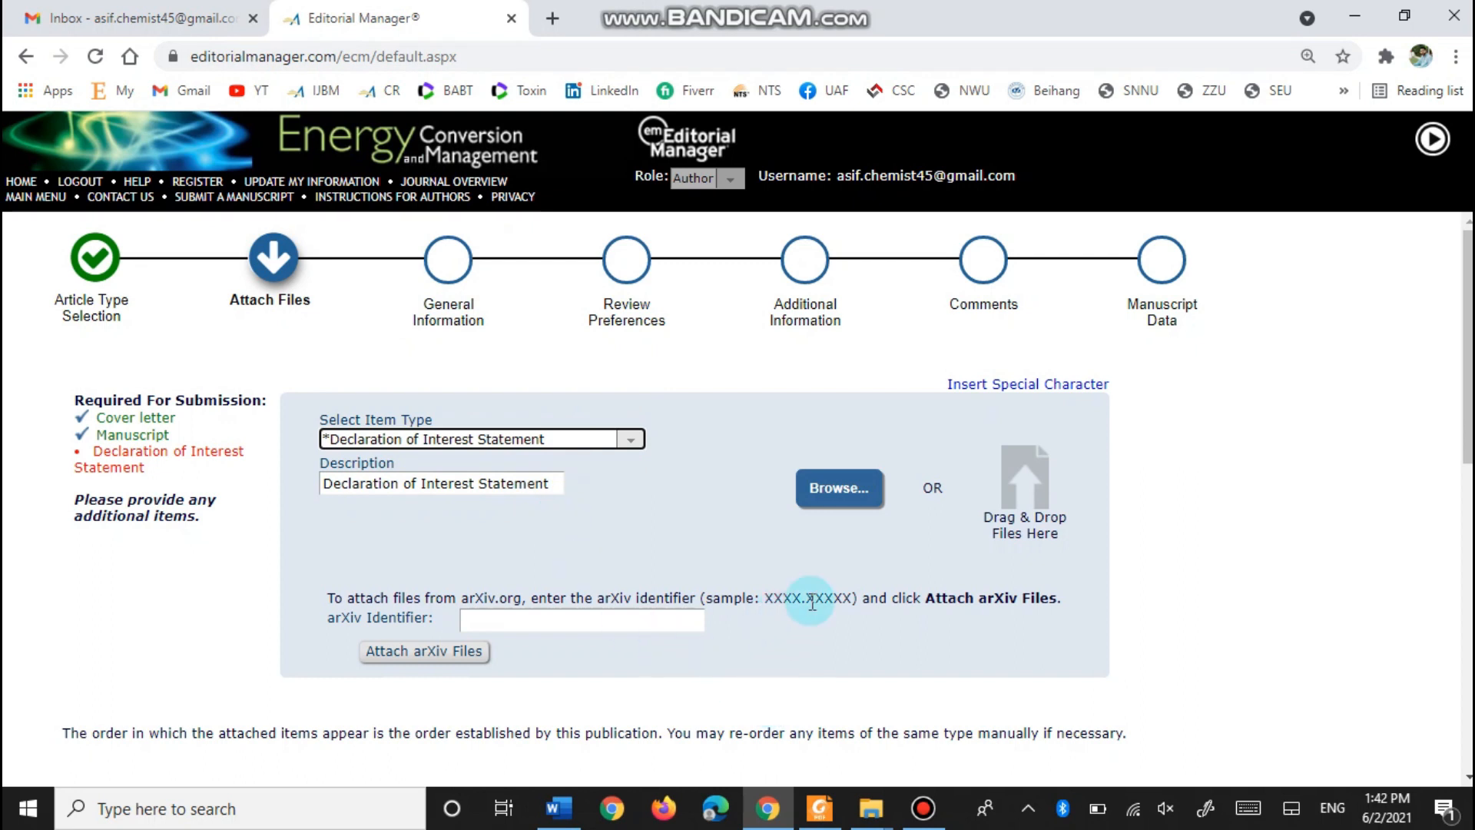
click(836, 494)
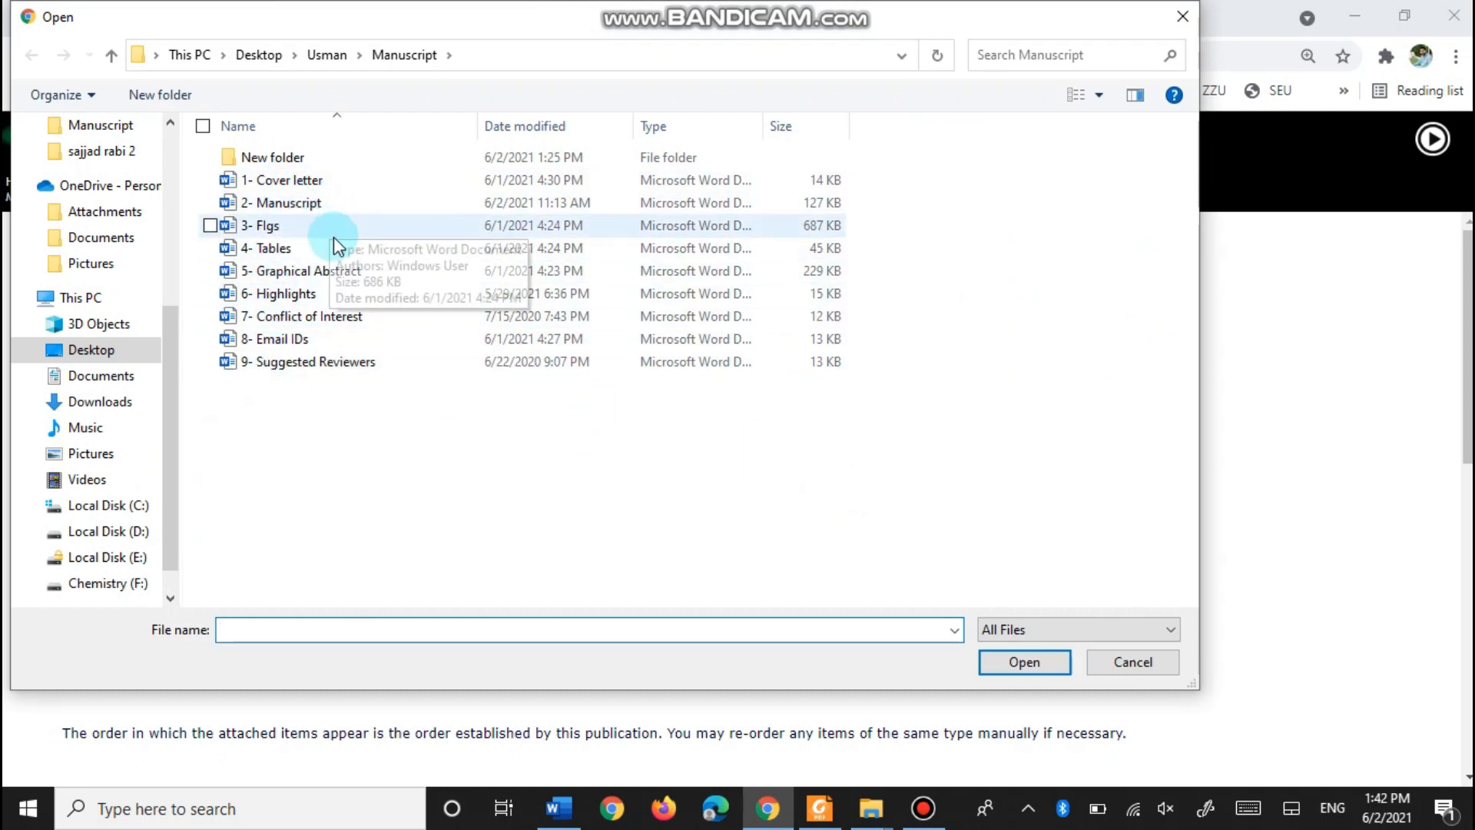
click(336, 318)
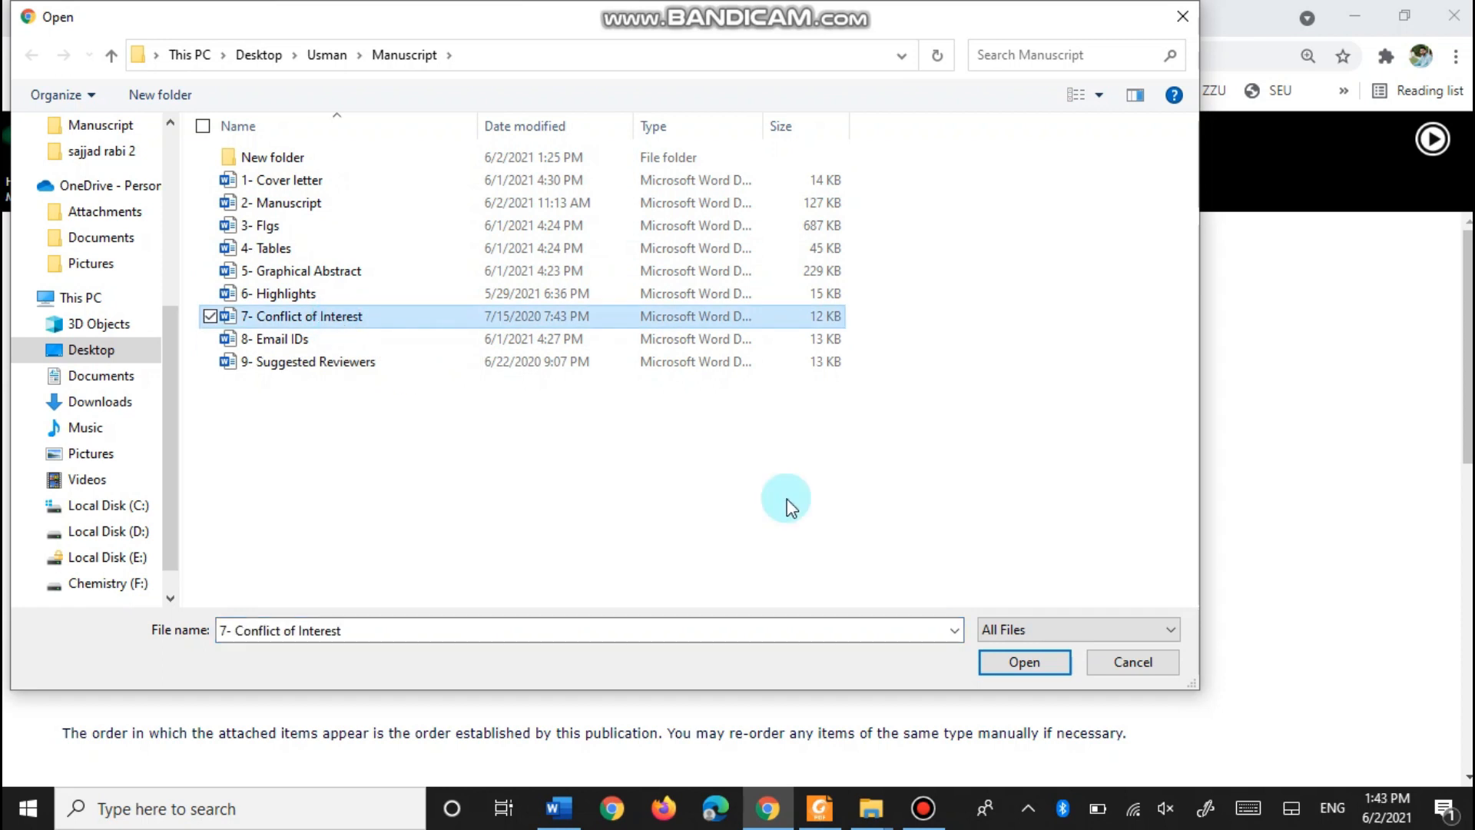
click(1012, 665)
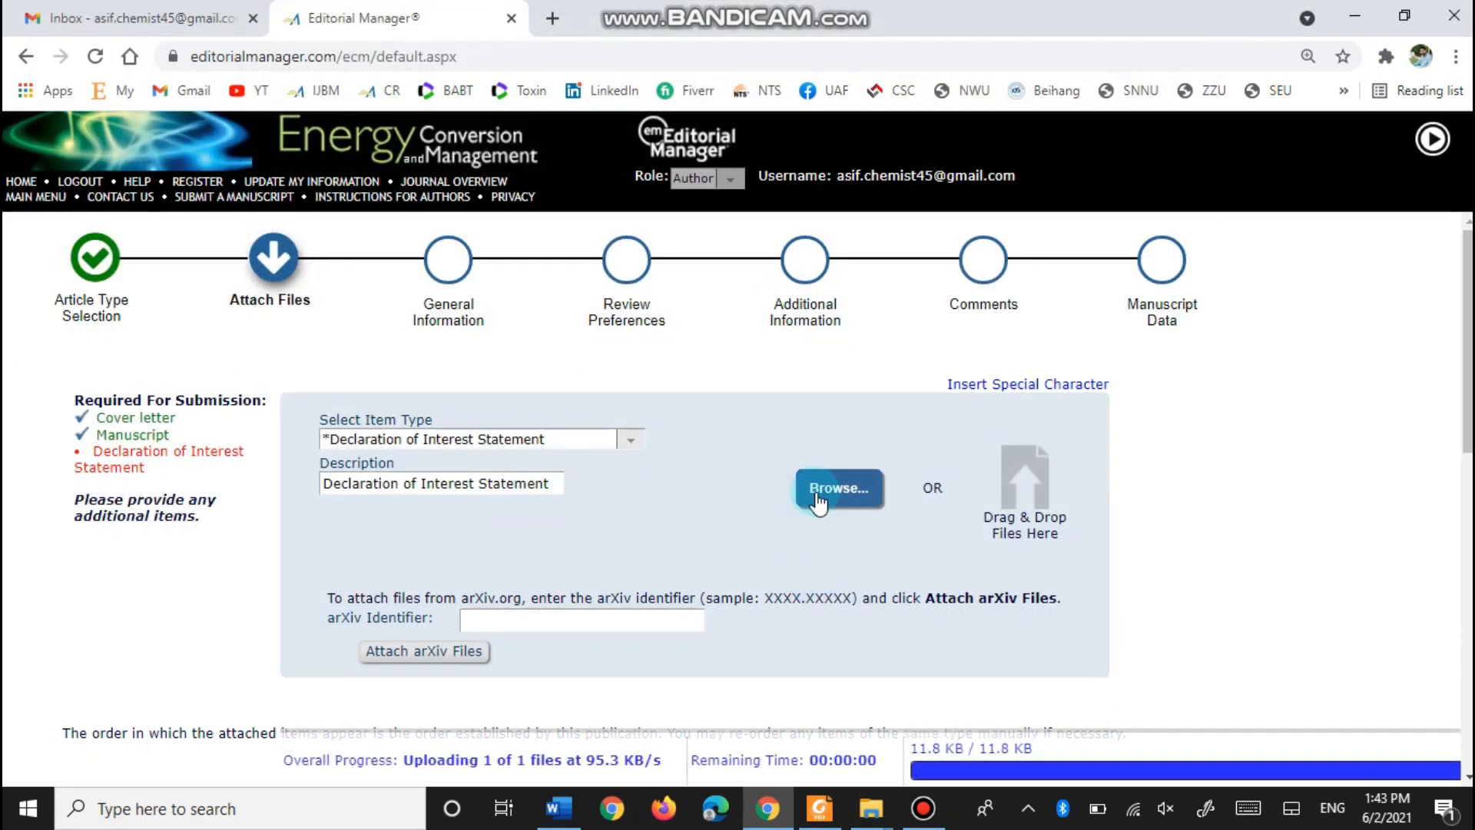
scroll(582, 495, down, 1)
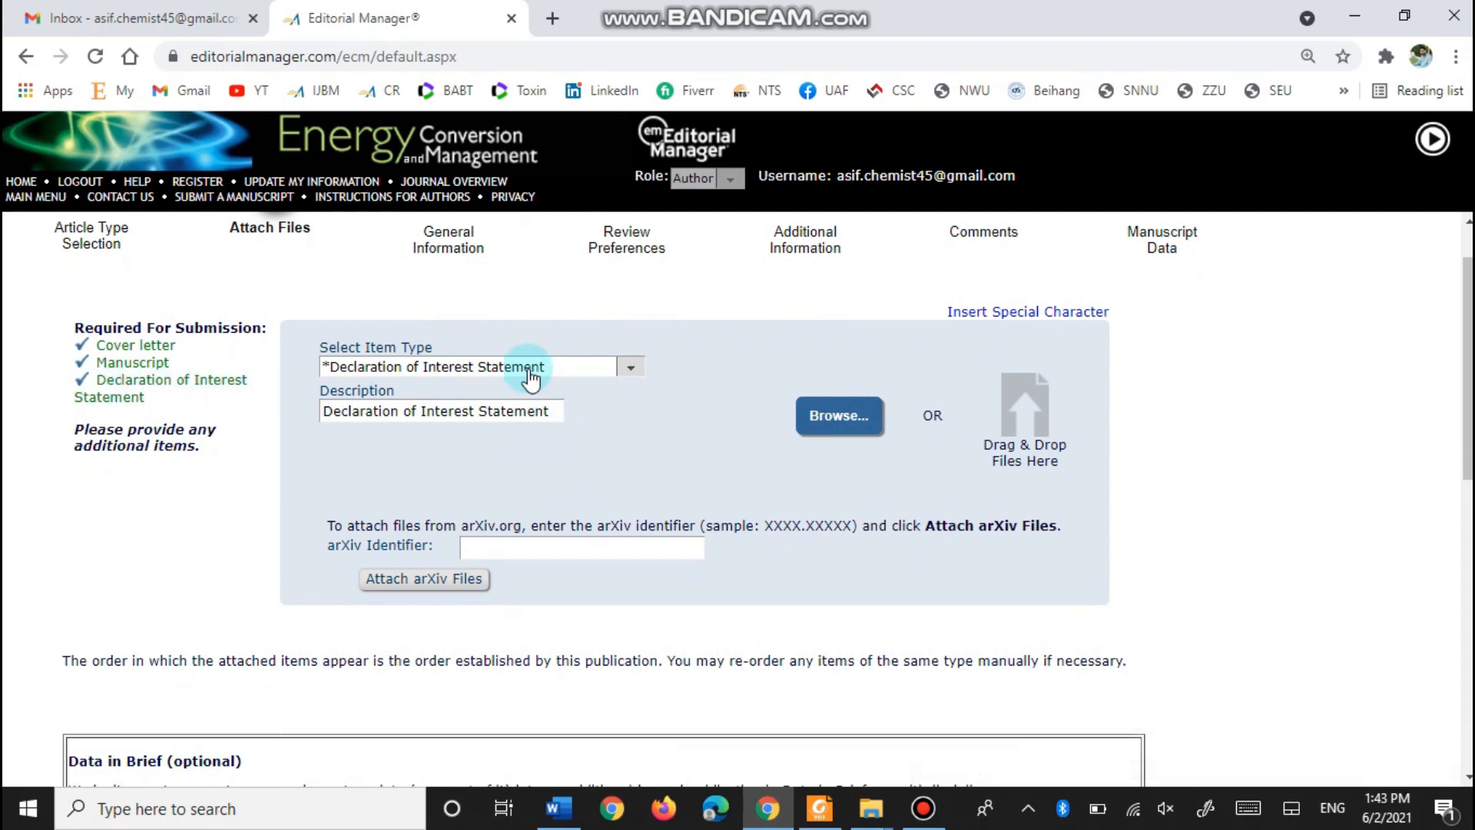
- Upload '5- Graphical Abstract' as the Graphical Abstract (for review) item
click(630, 370)
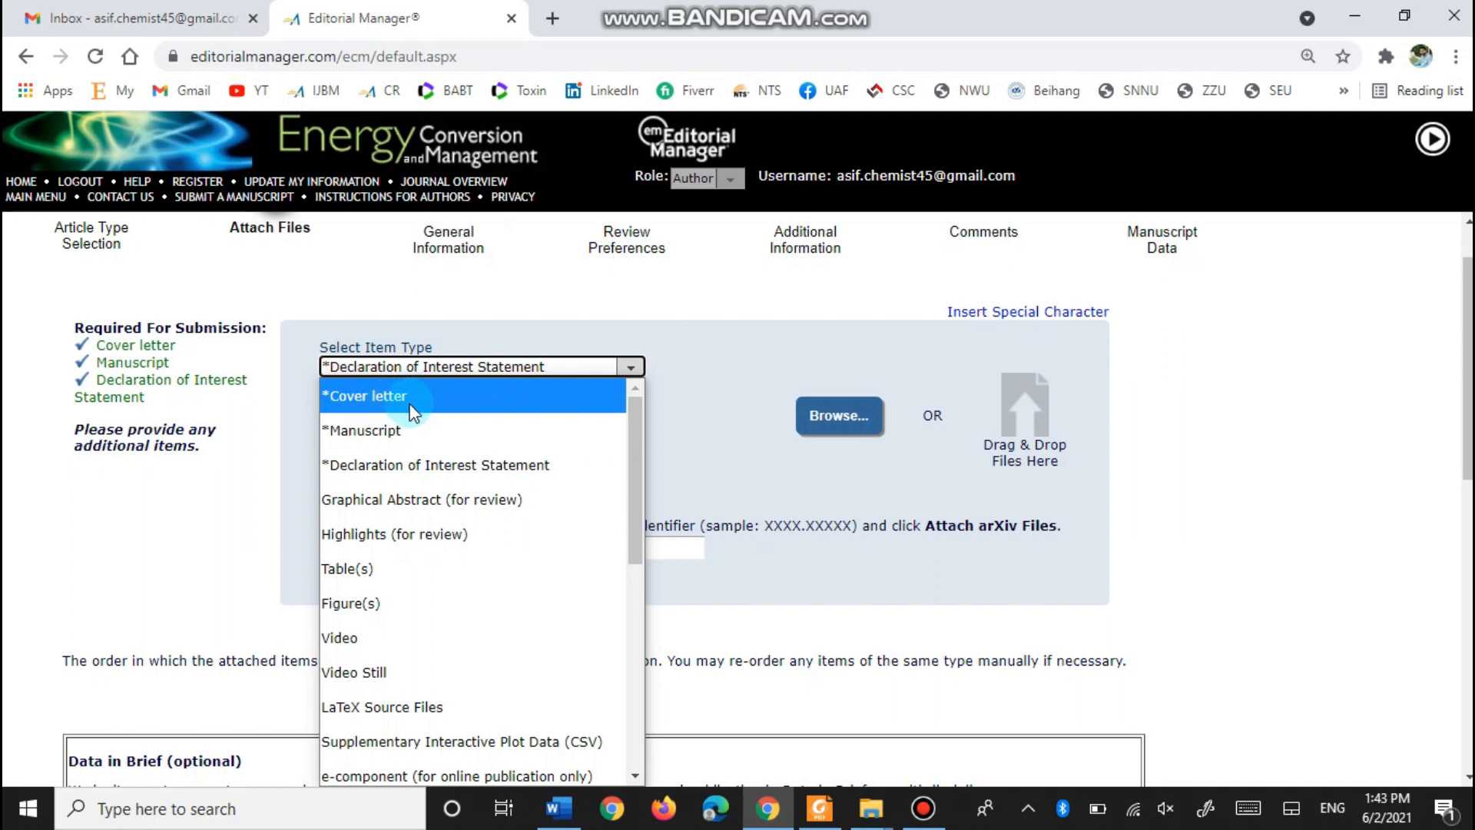
click(443, 507)
click(822, 415)
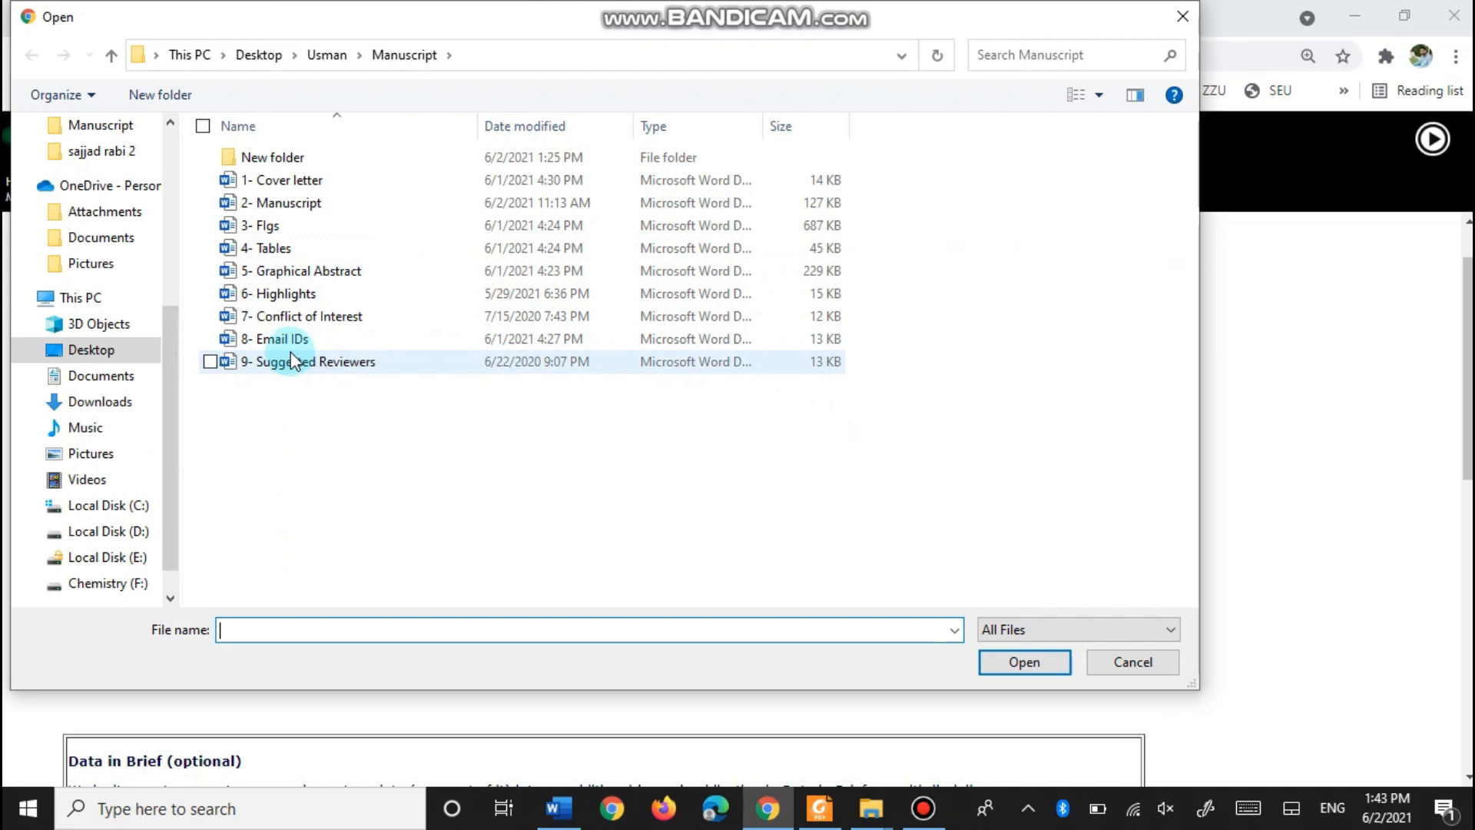
click(278, 270)
click(1026, 664)
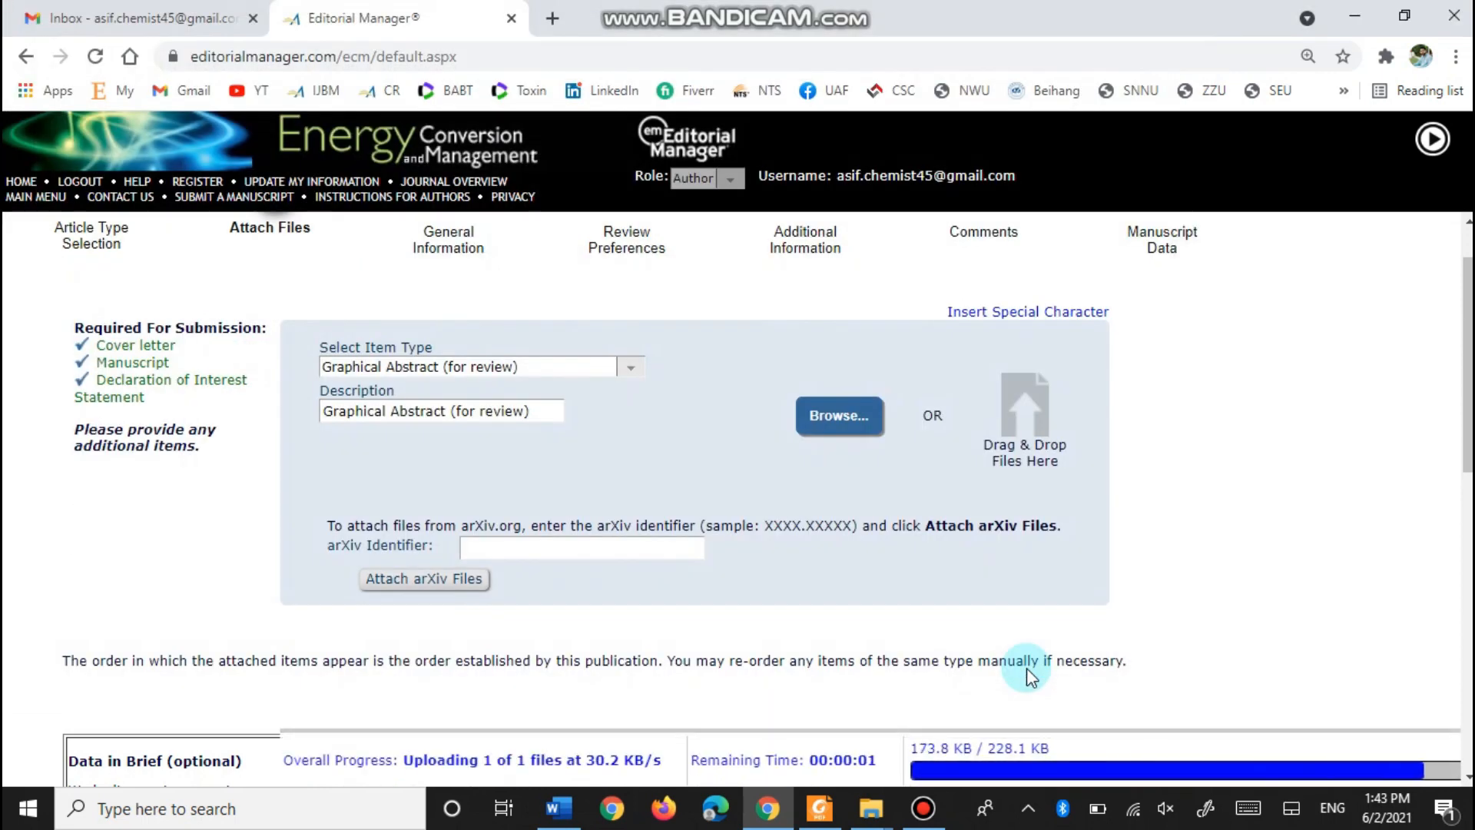
- Upload '6- Highlights' as the Highlights (for review) item
click(628, 367)
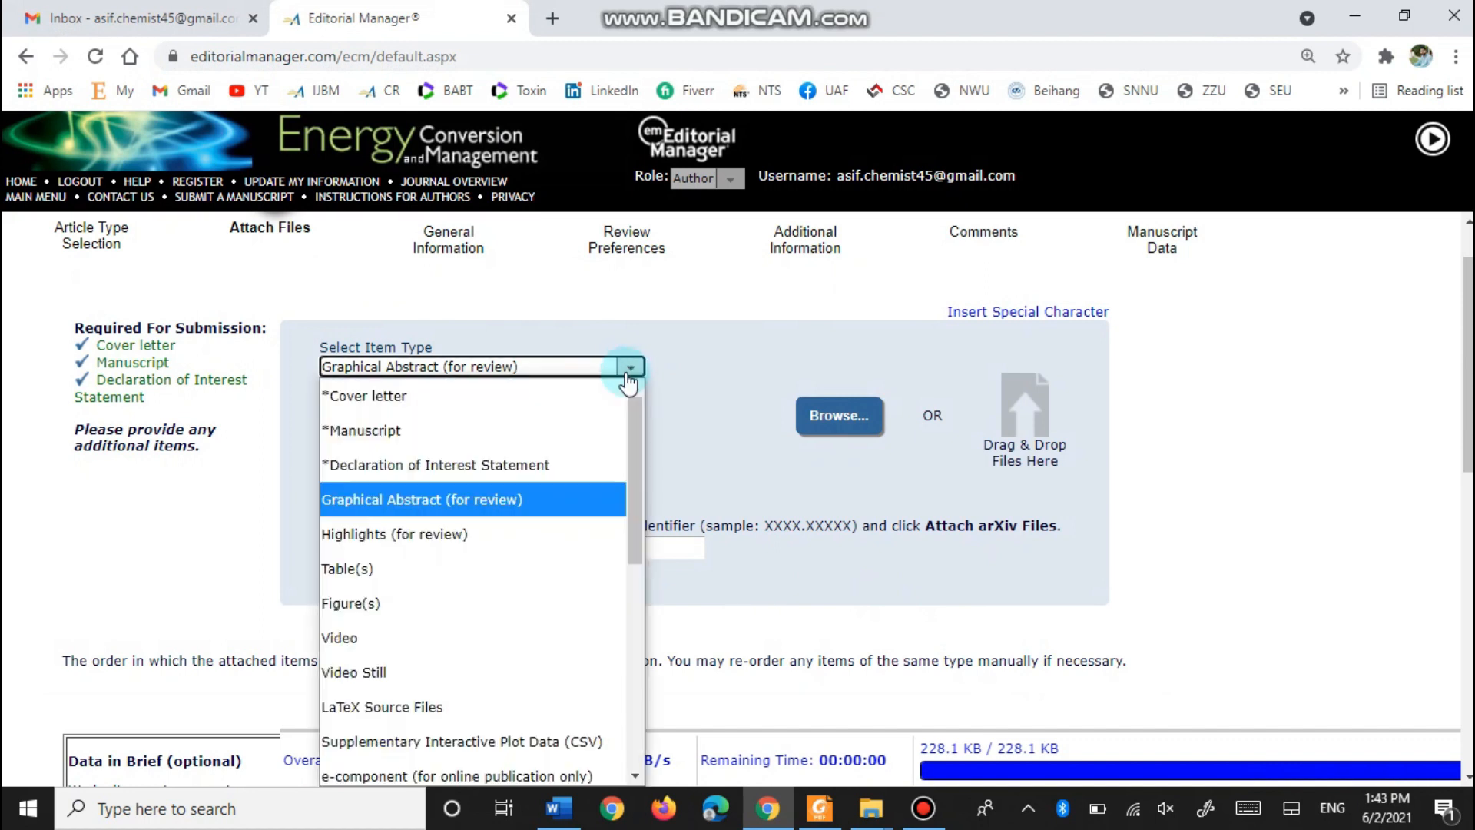
click(573, 530)
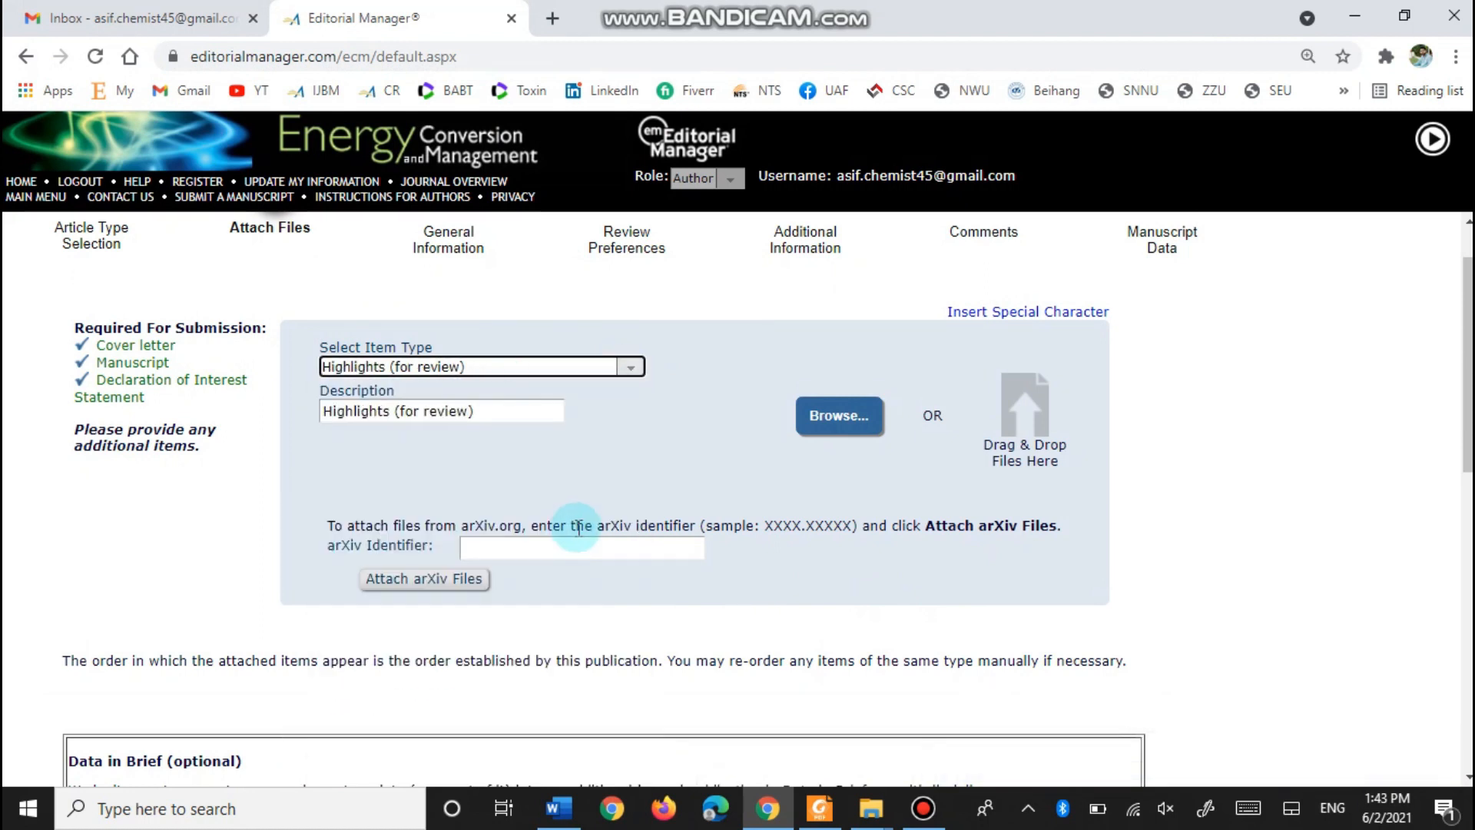
click(836, 421)
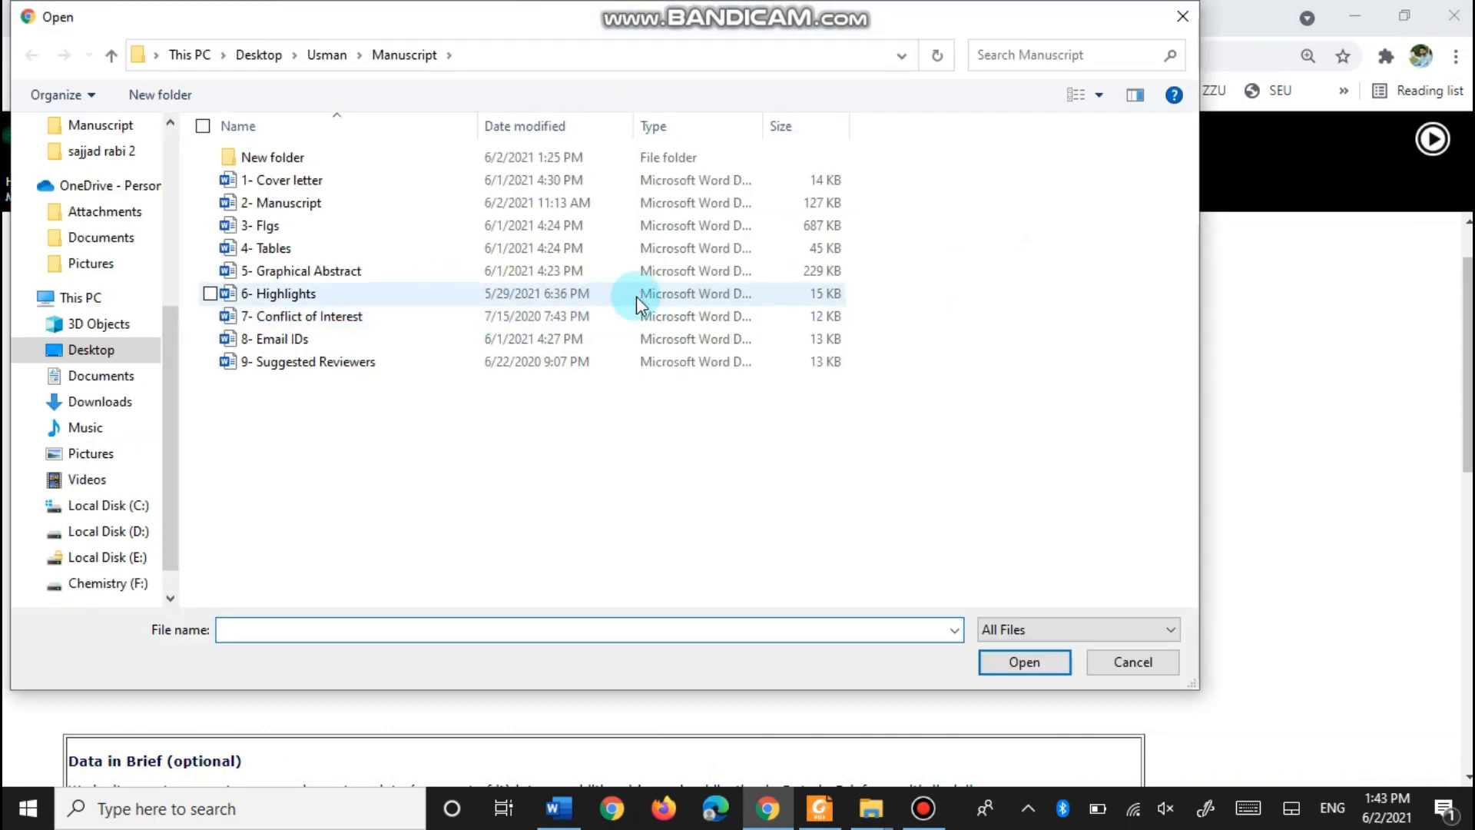
click(290, 294)
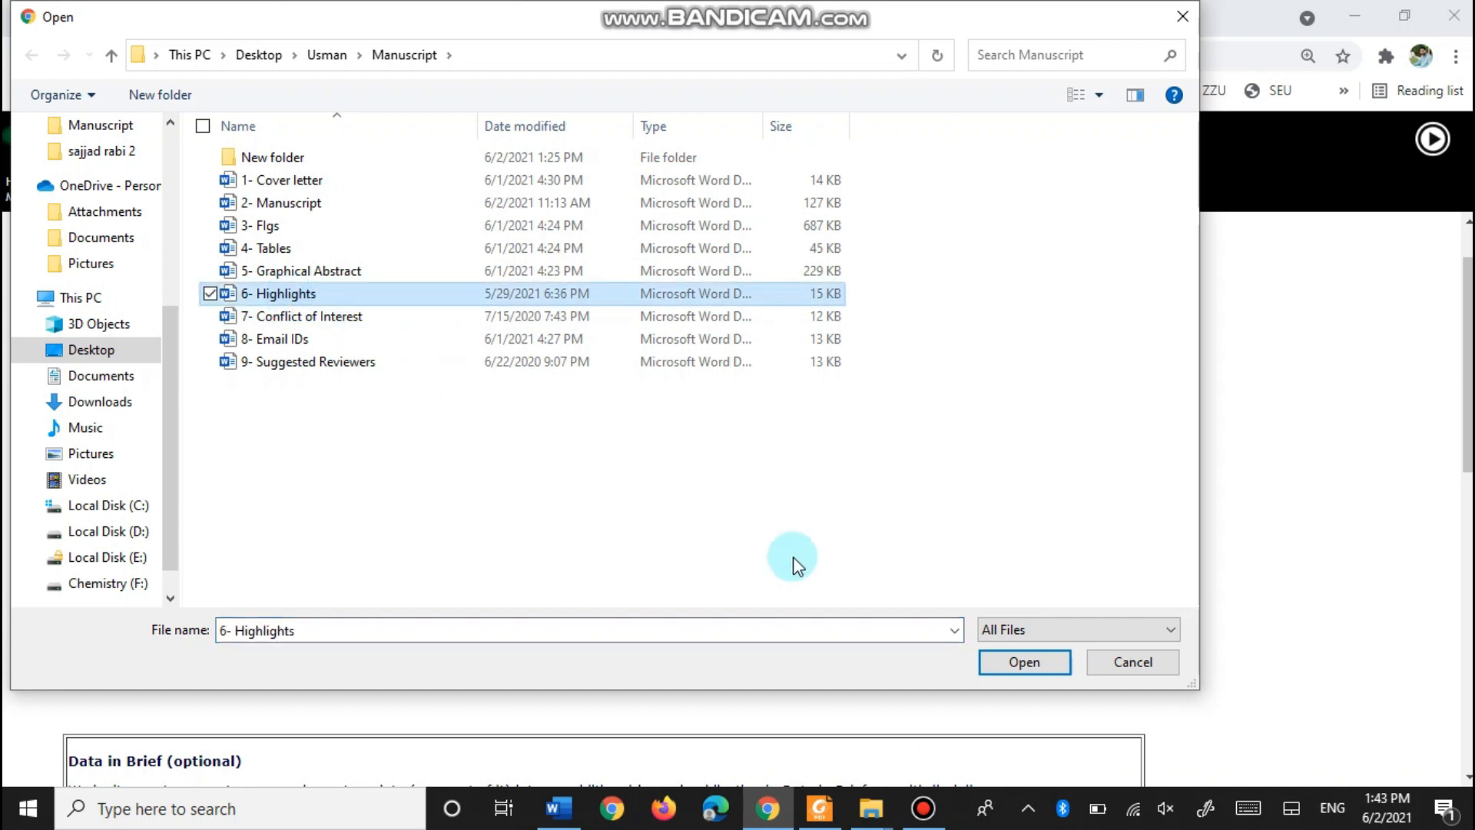
click(1030, 665)
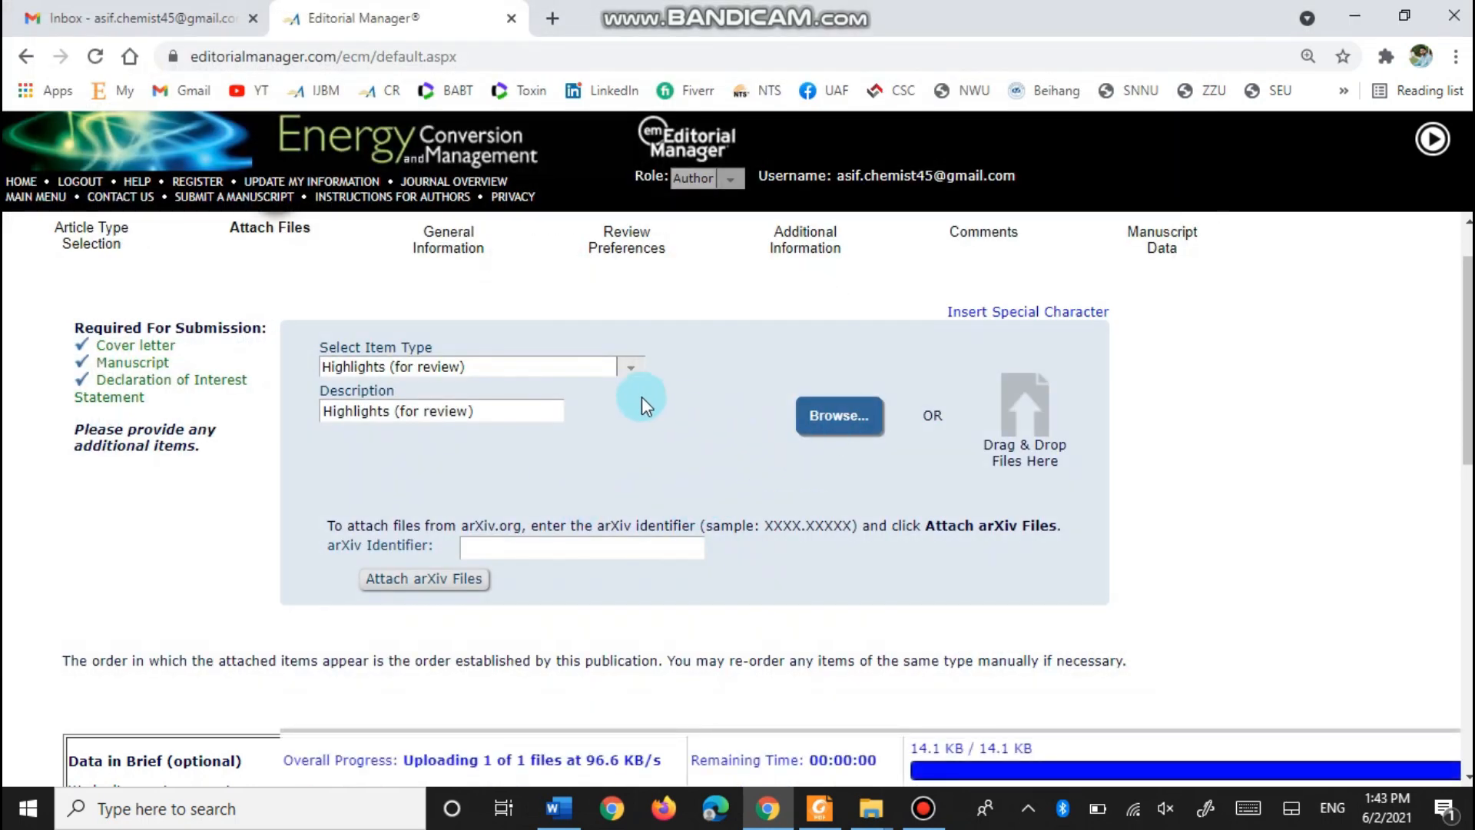
click(627, 368)
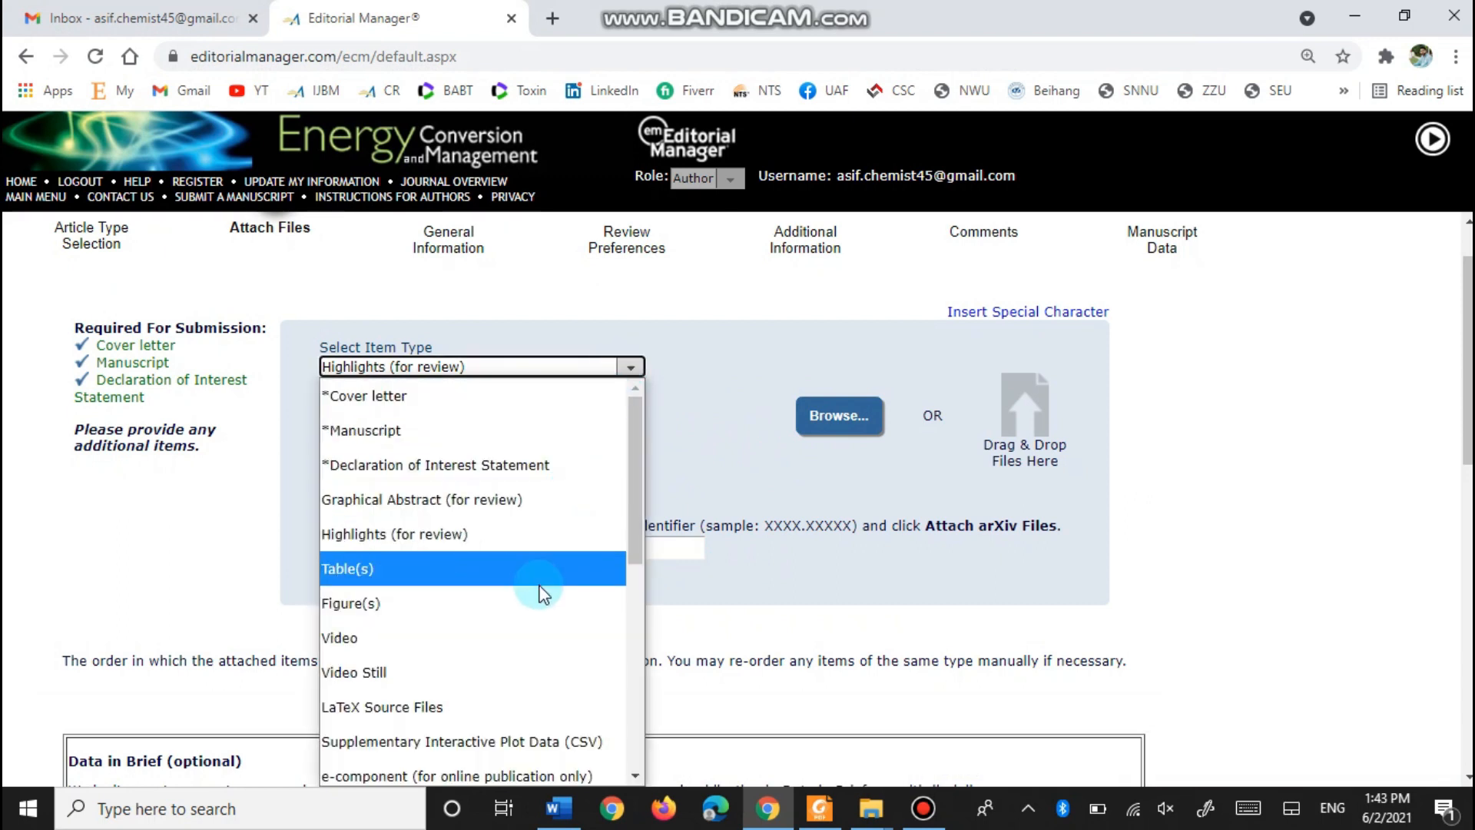
- Upload '4- Tables' as the Table(s) item
click(544, 585)
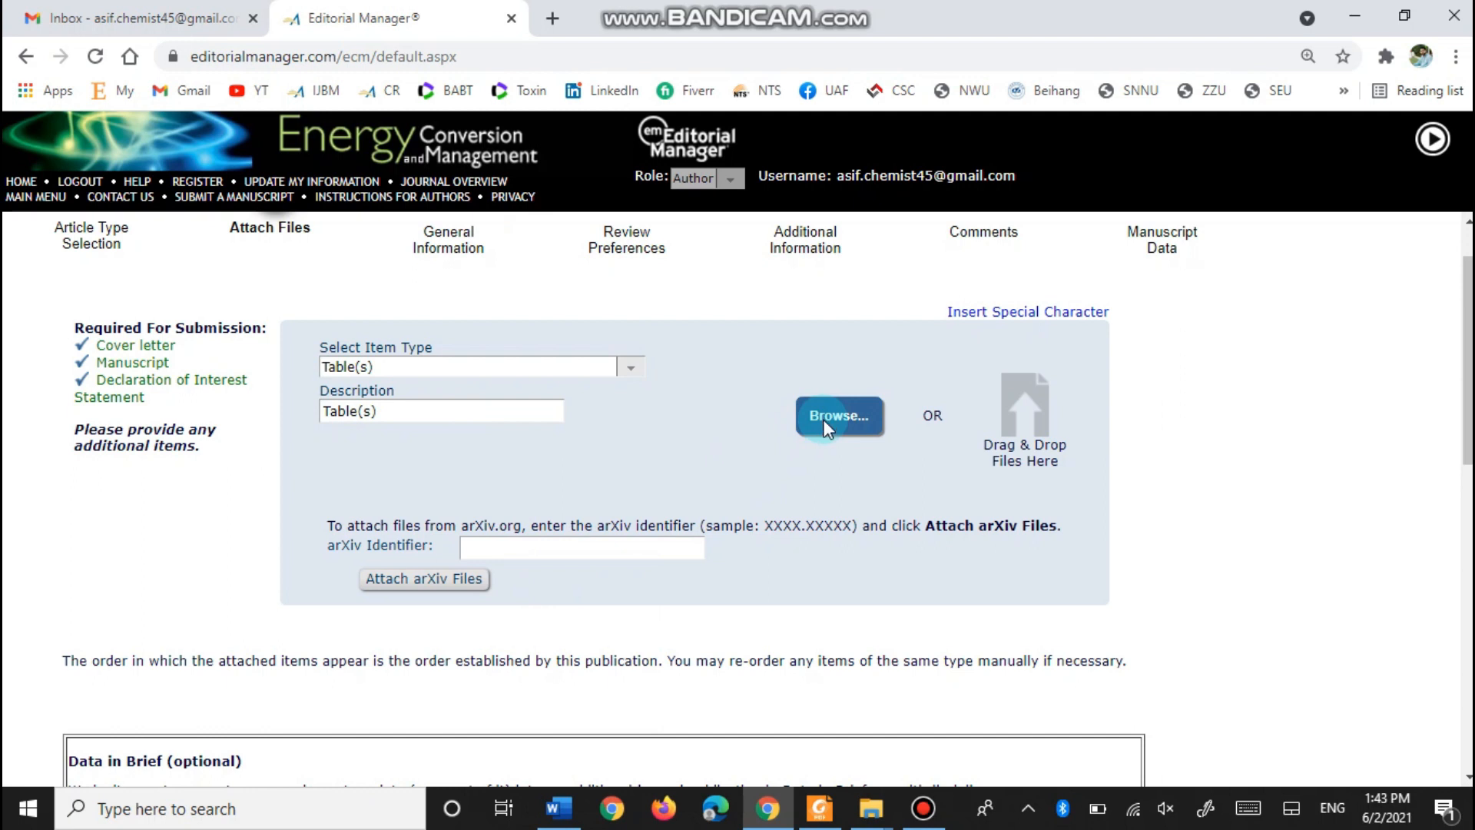
click(825, 427)
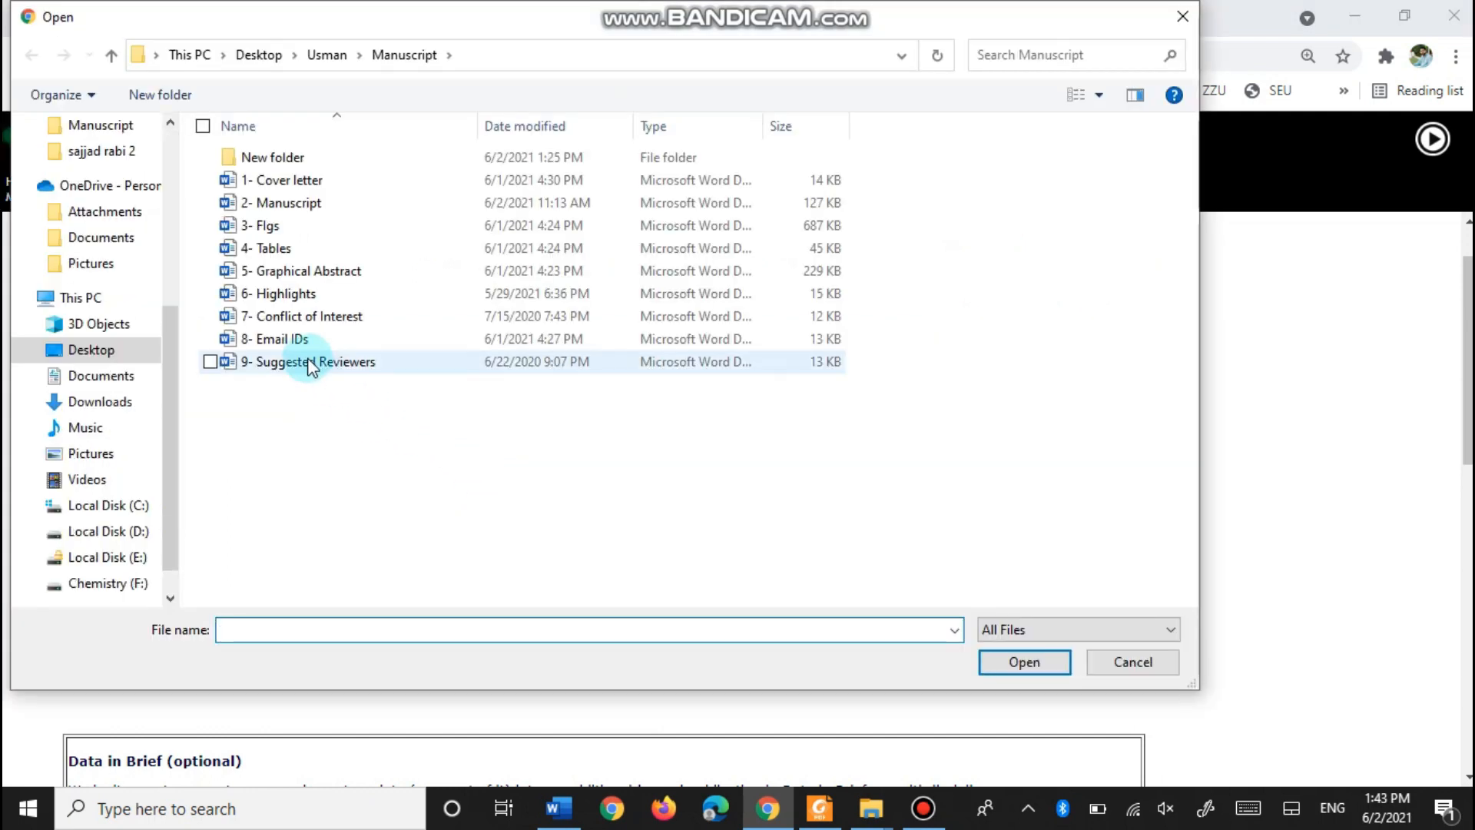
click(272, 252)
click(1024, 662)
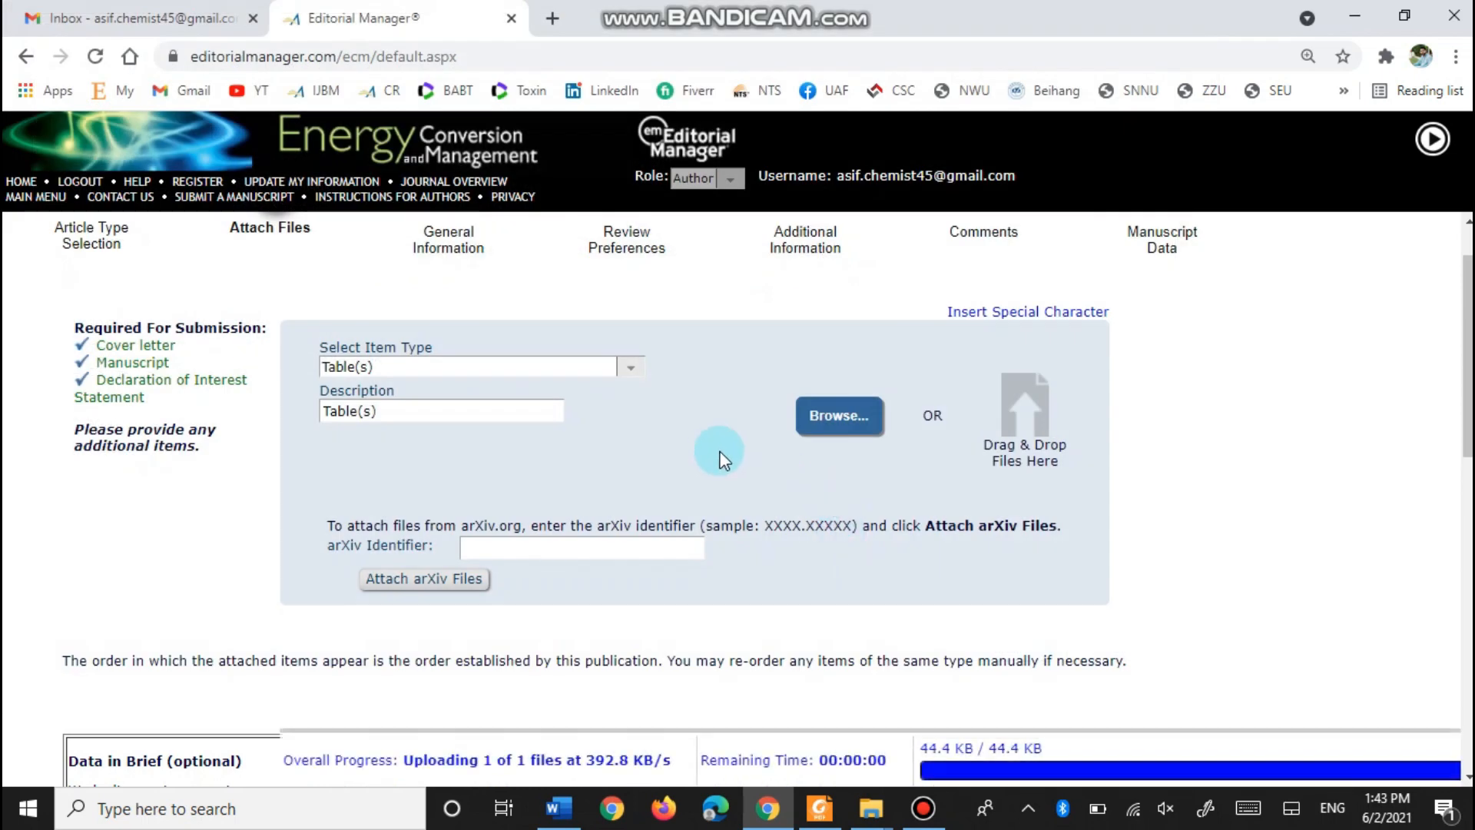
- Upload '3- Figs' as the Figure(s) item and check the list of seven attached files
click(843, 423)
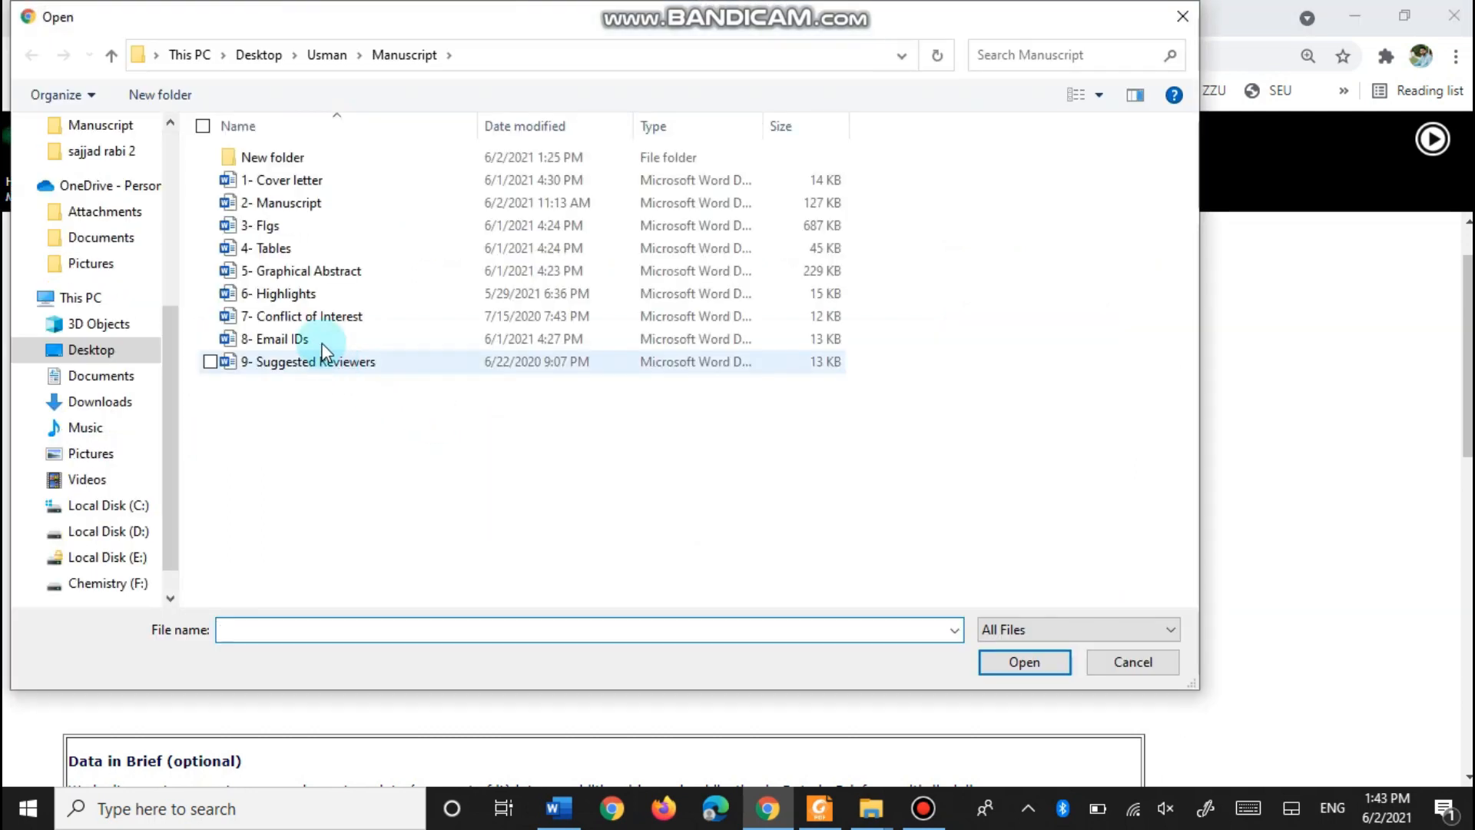
click(1129, 662)
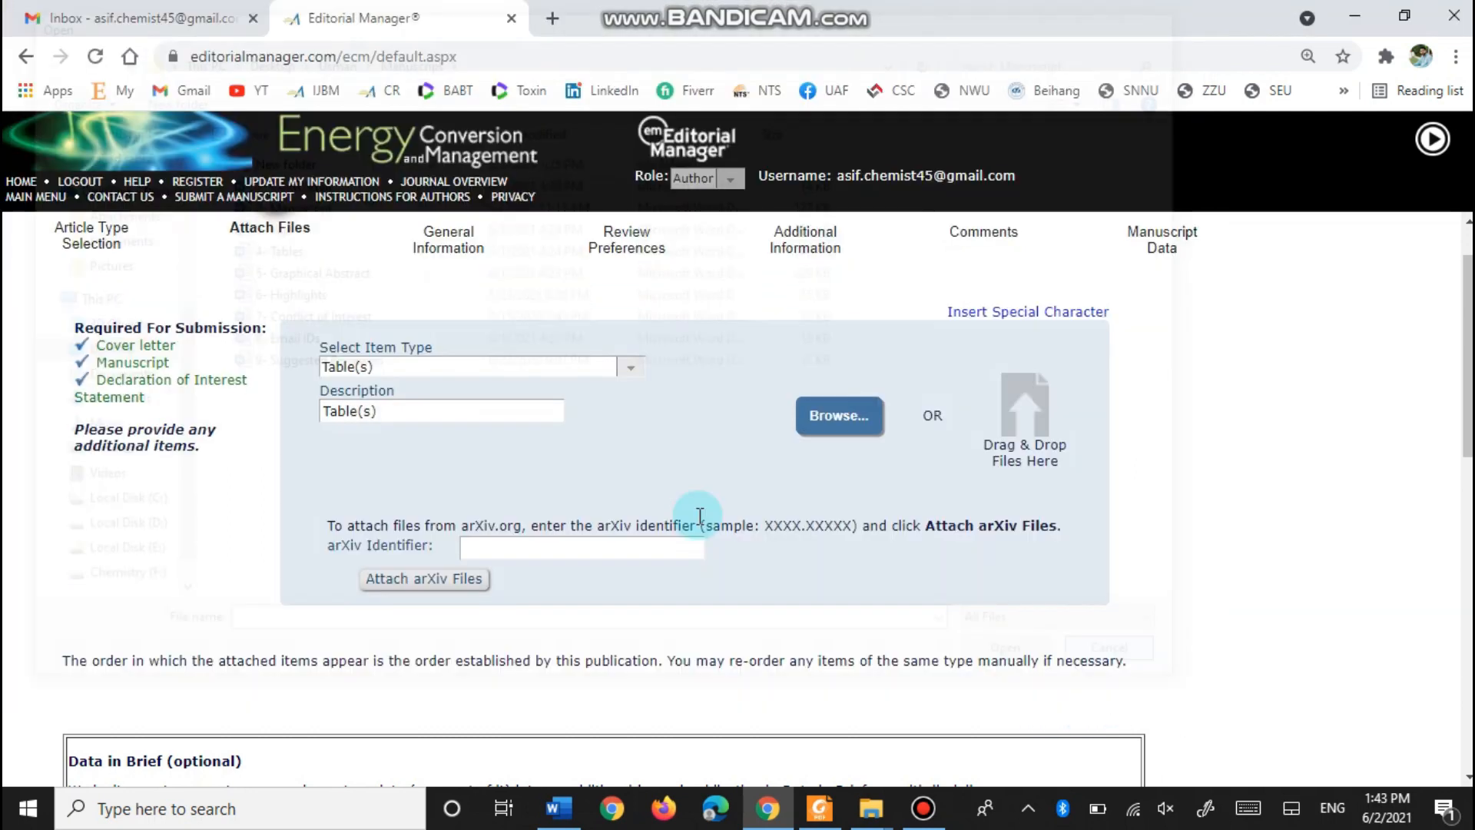
click(630, 372)
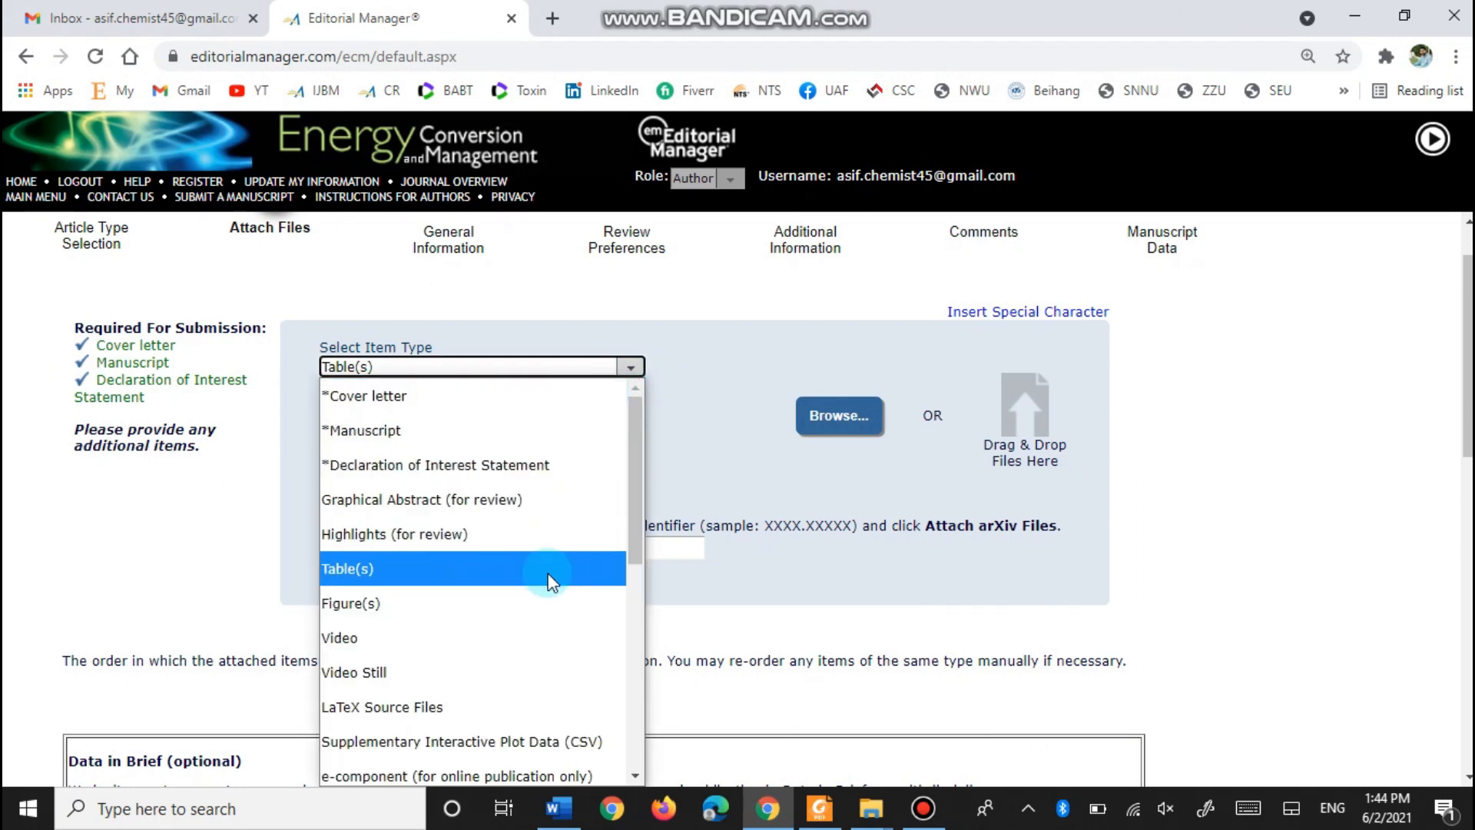
click(553, 607)
click(830, 423)
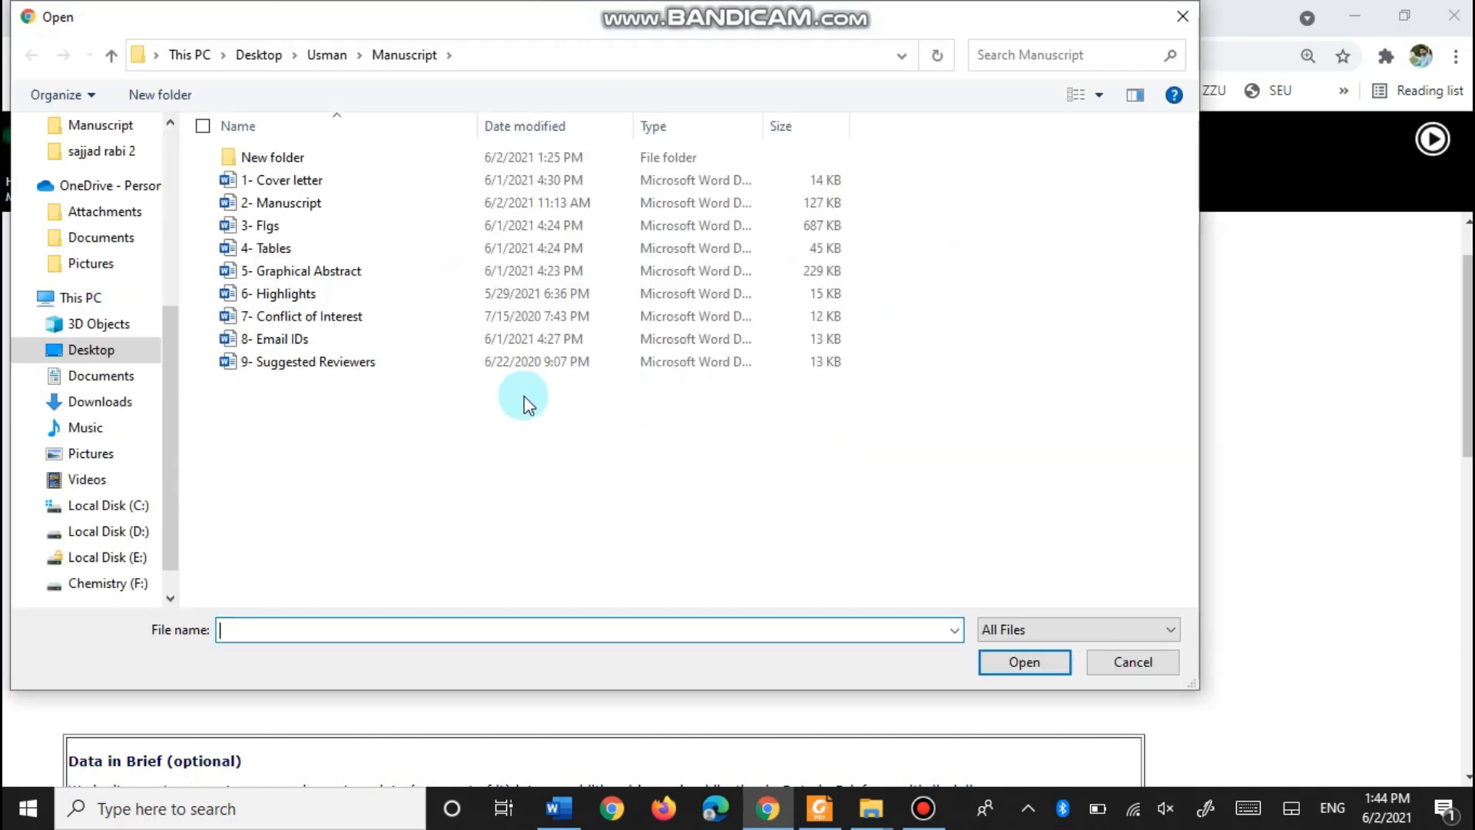
click(278, 233)
click(993, 661)
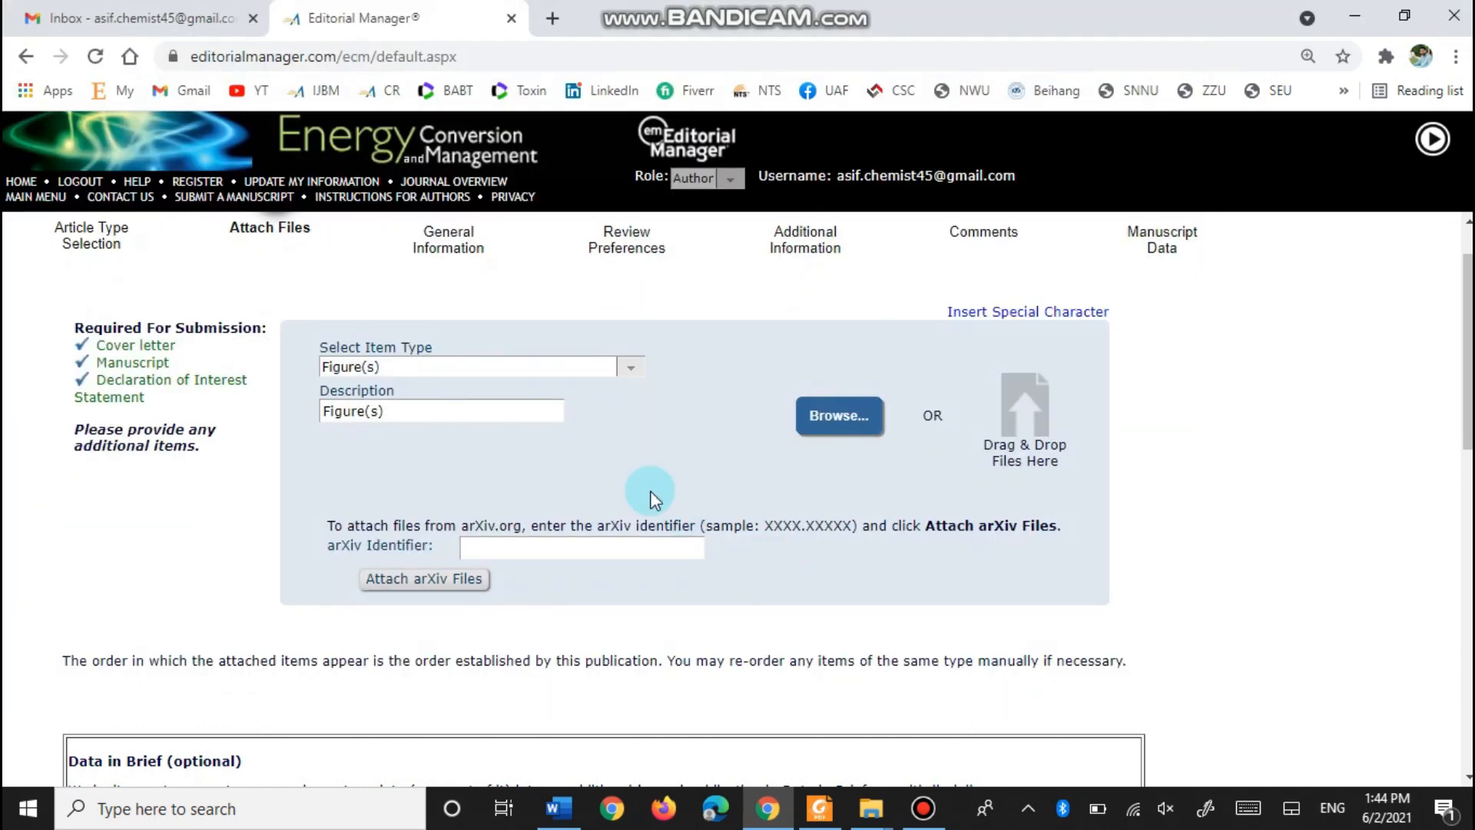
scroll(653, 492, down, 5)
scroll(652, 492, down, 5)
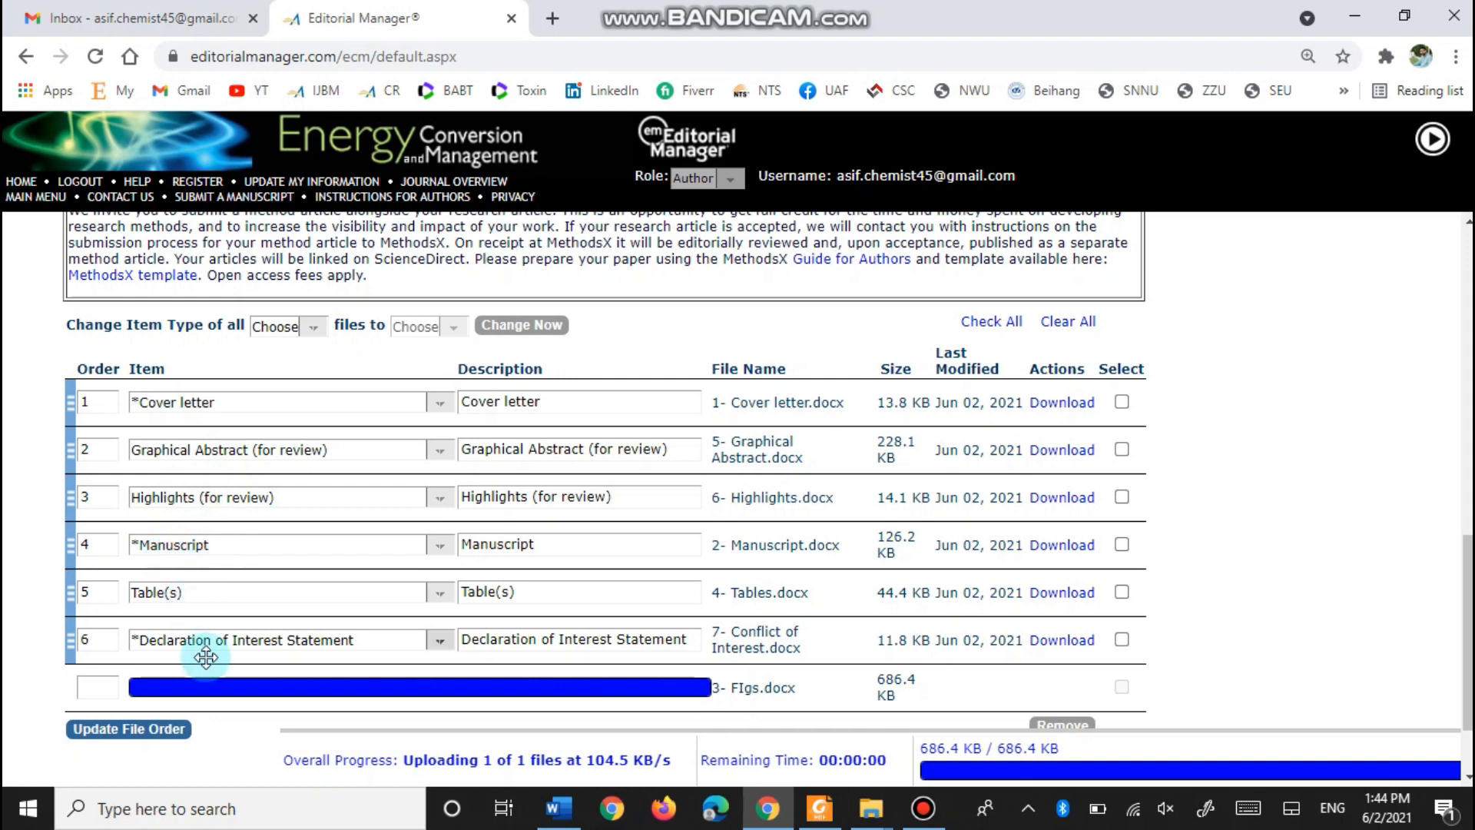
scroll(247, 550, down, 2)
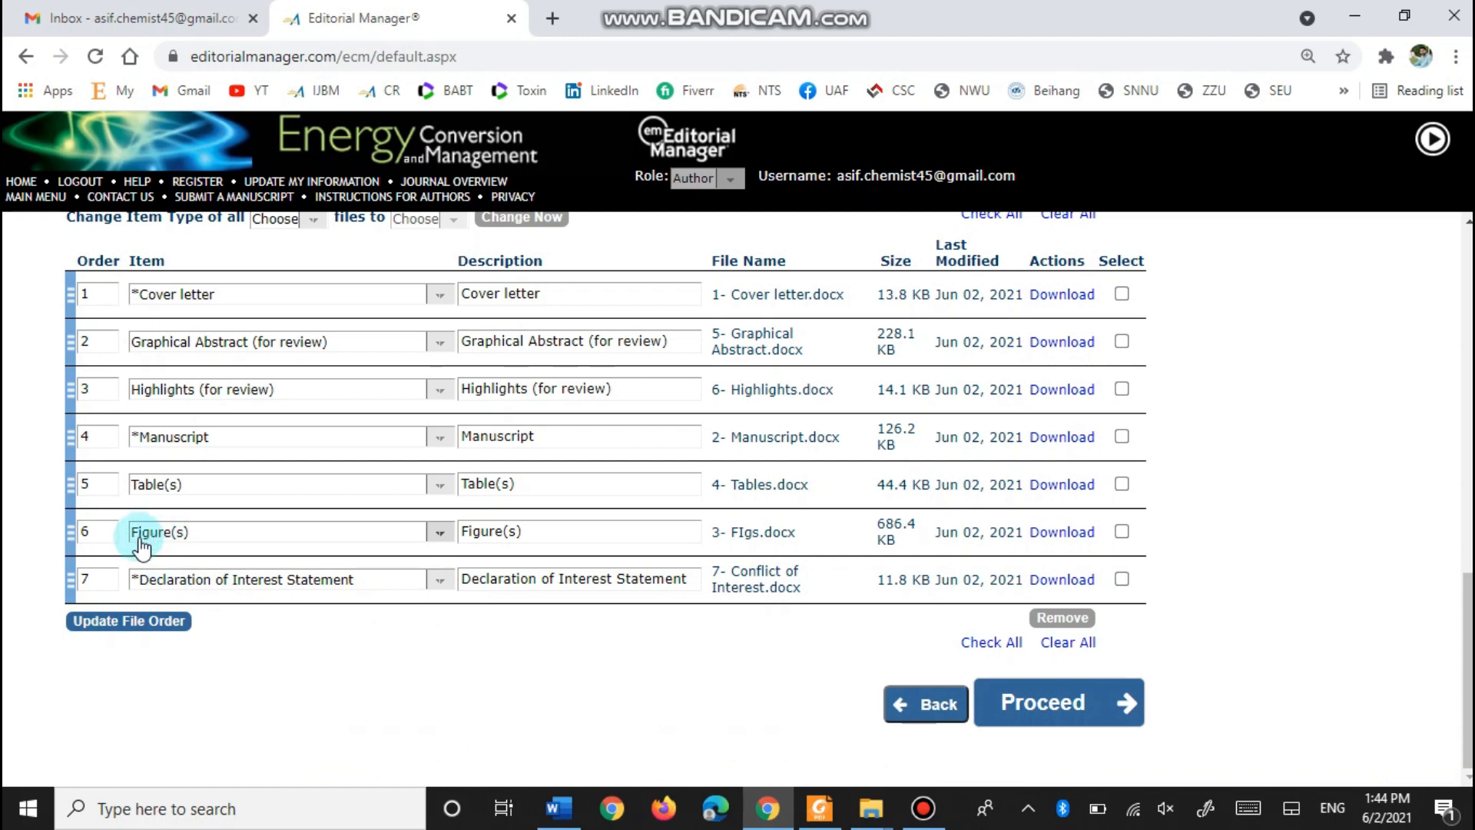
scroll(702, 646, up, 1)
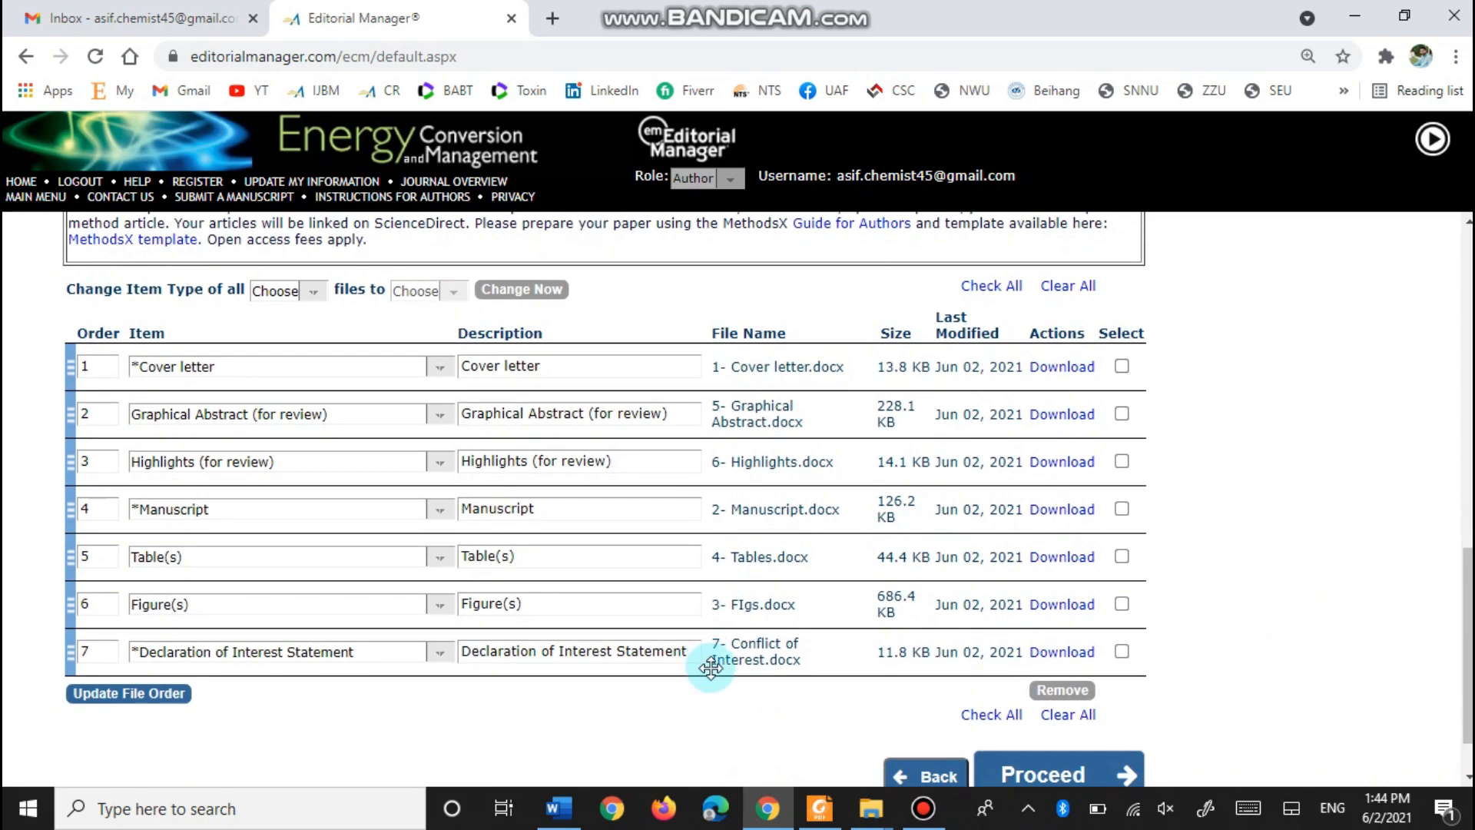
scroll(974, 661, down, 1)
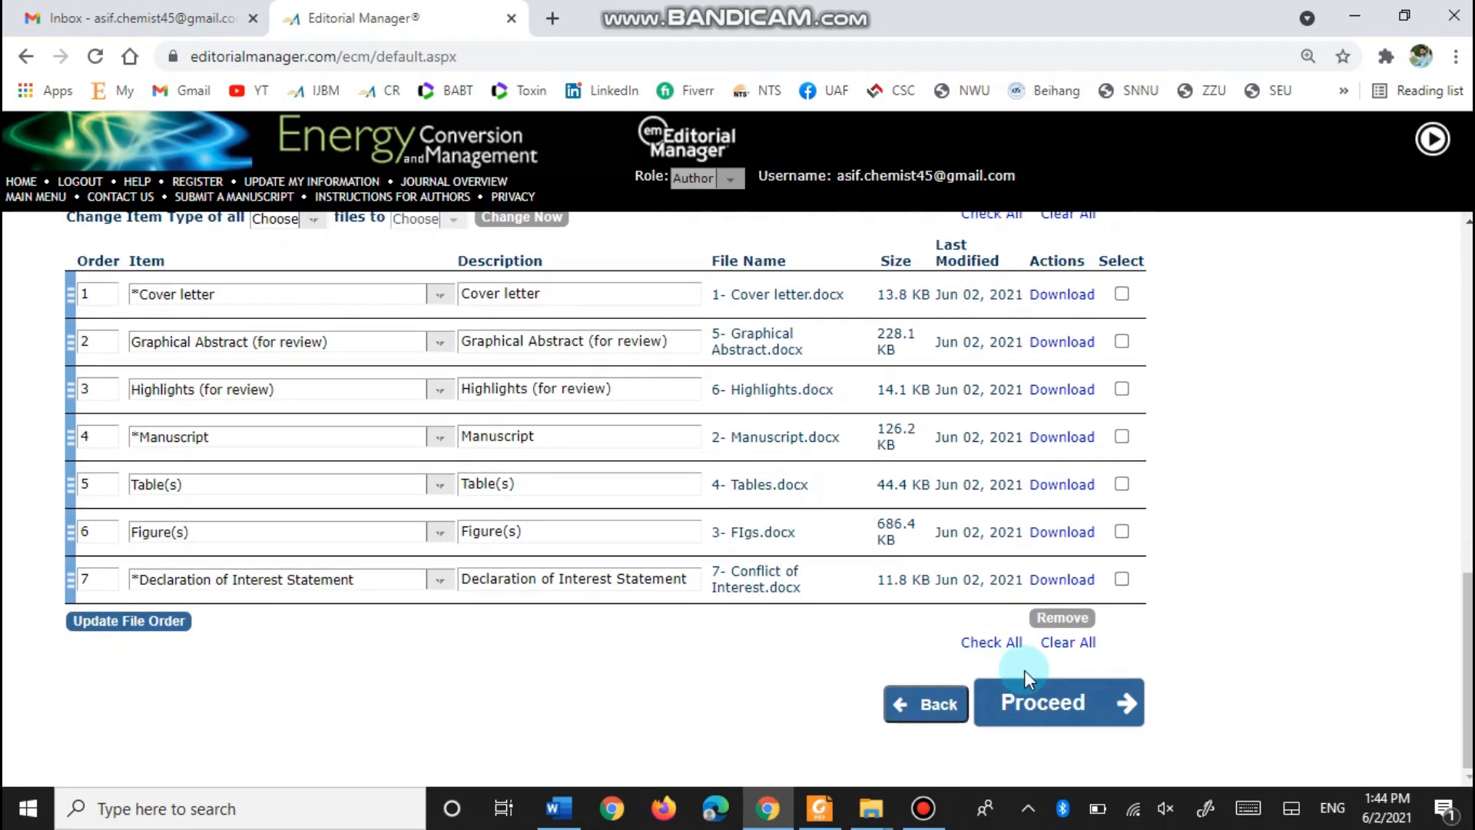
- In General Information, set Section/Category to '3. Clean Energy and Sustainability' and continue to Classifications
click(1046, 705)
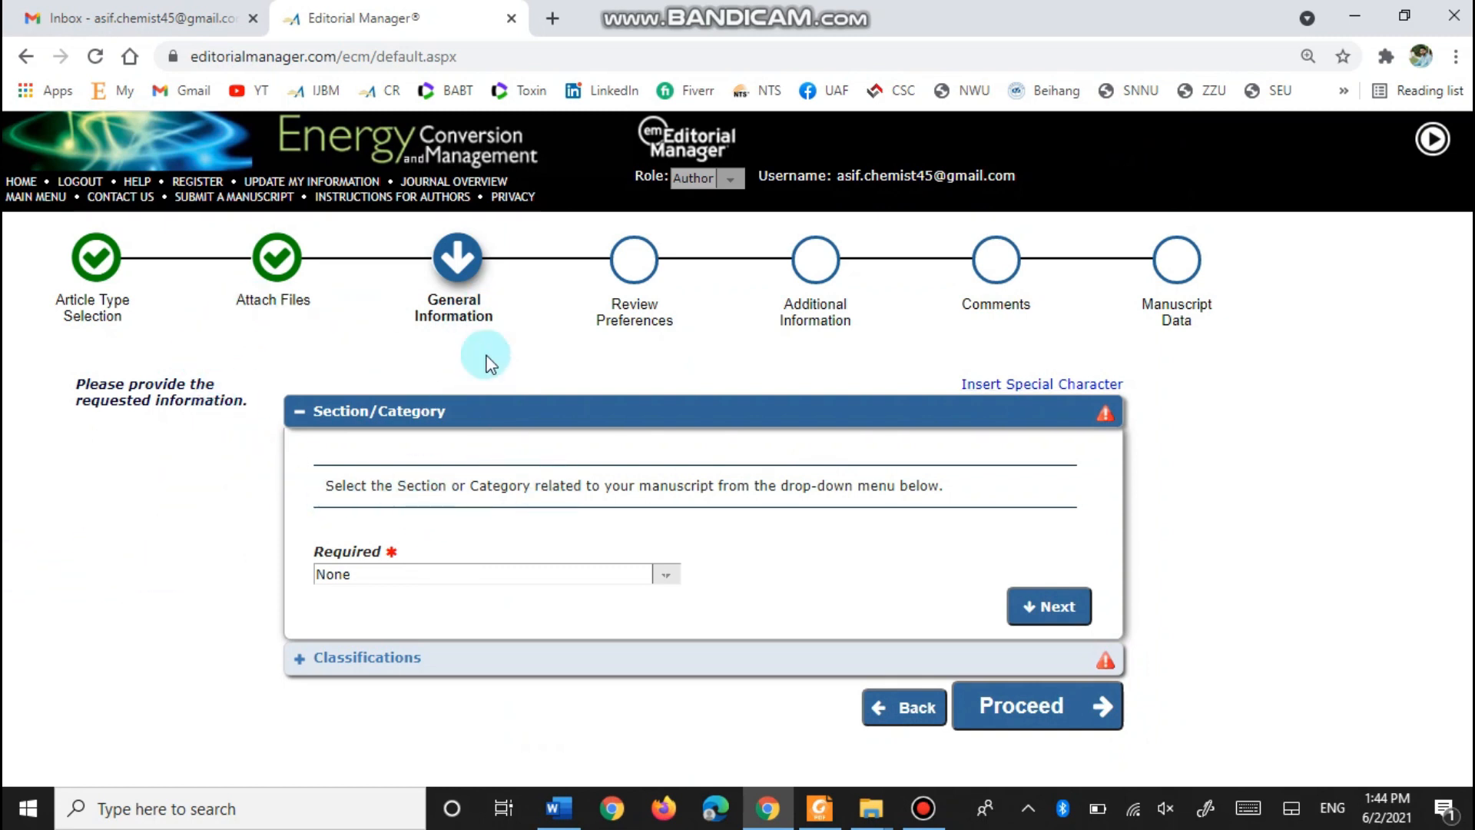
click(665, 584)
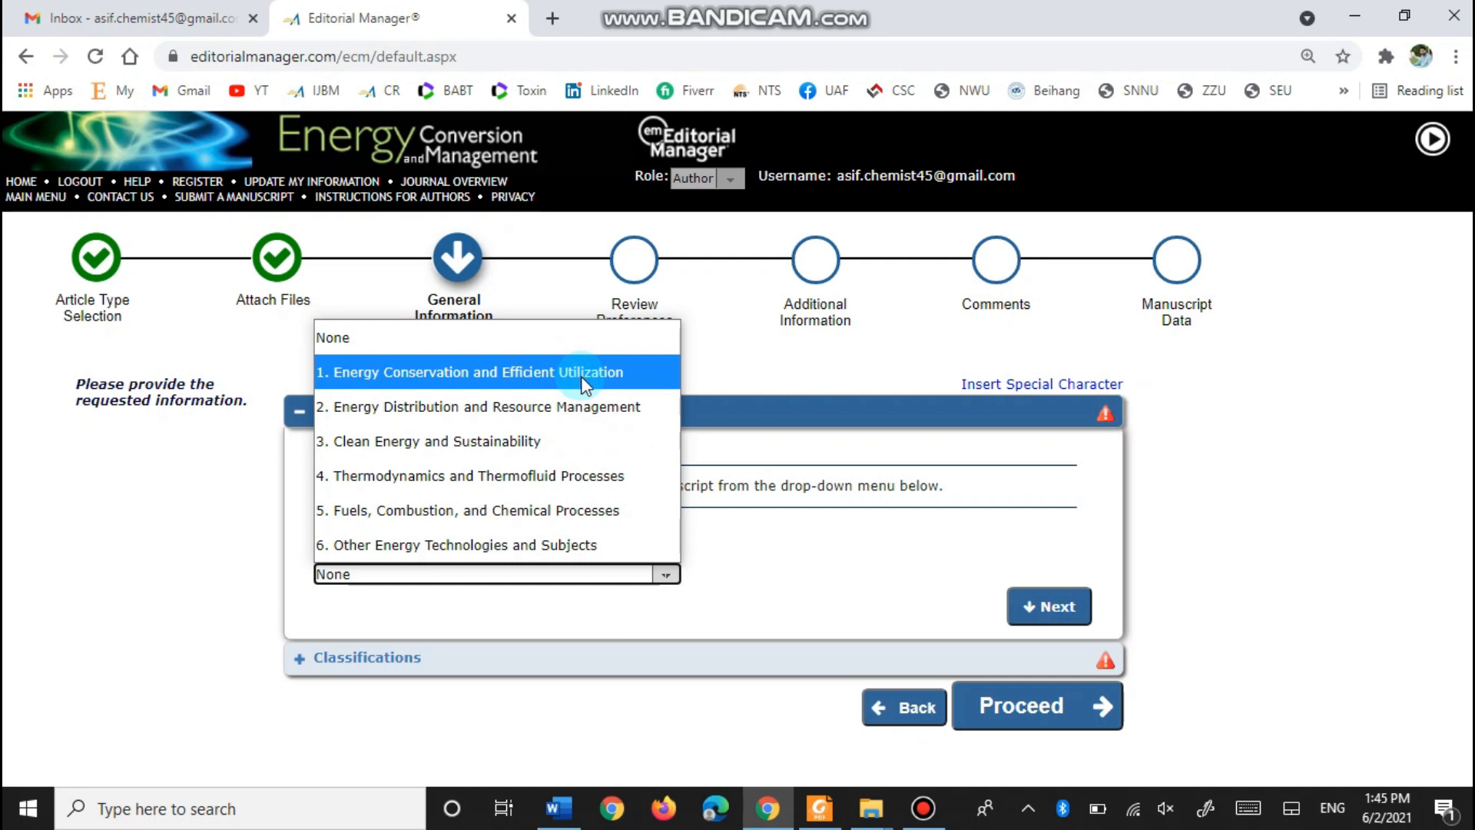
click(866, 624)
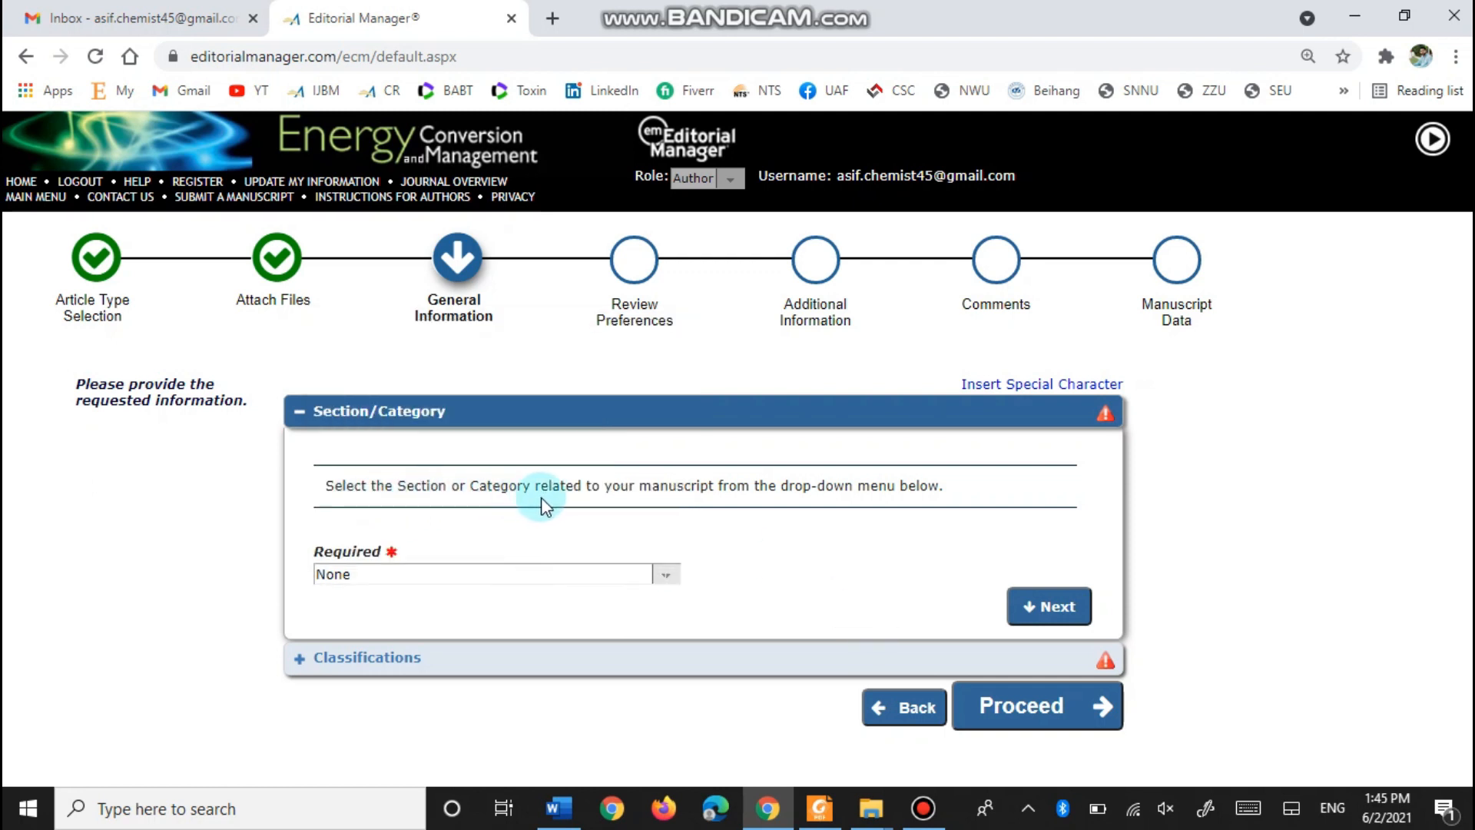
click(667, 576)
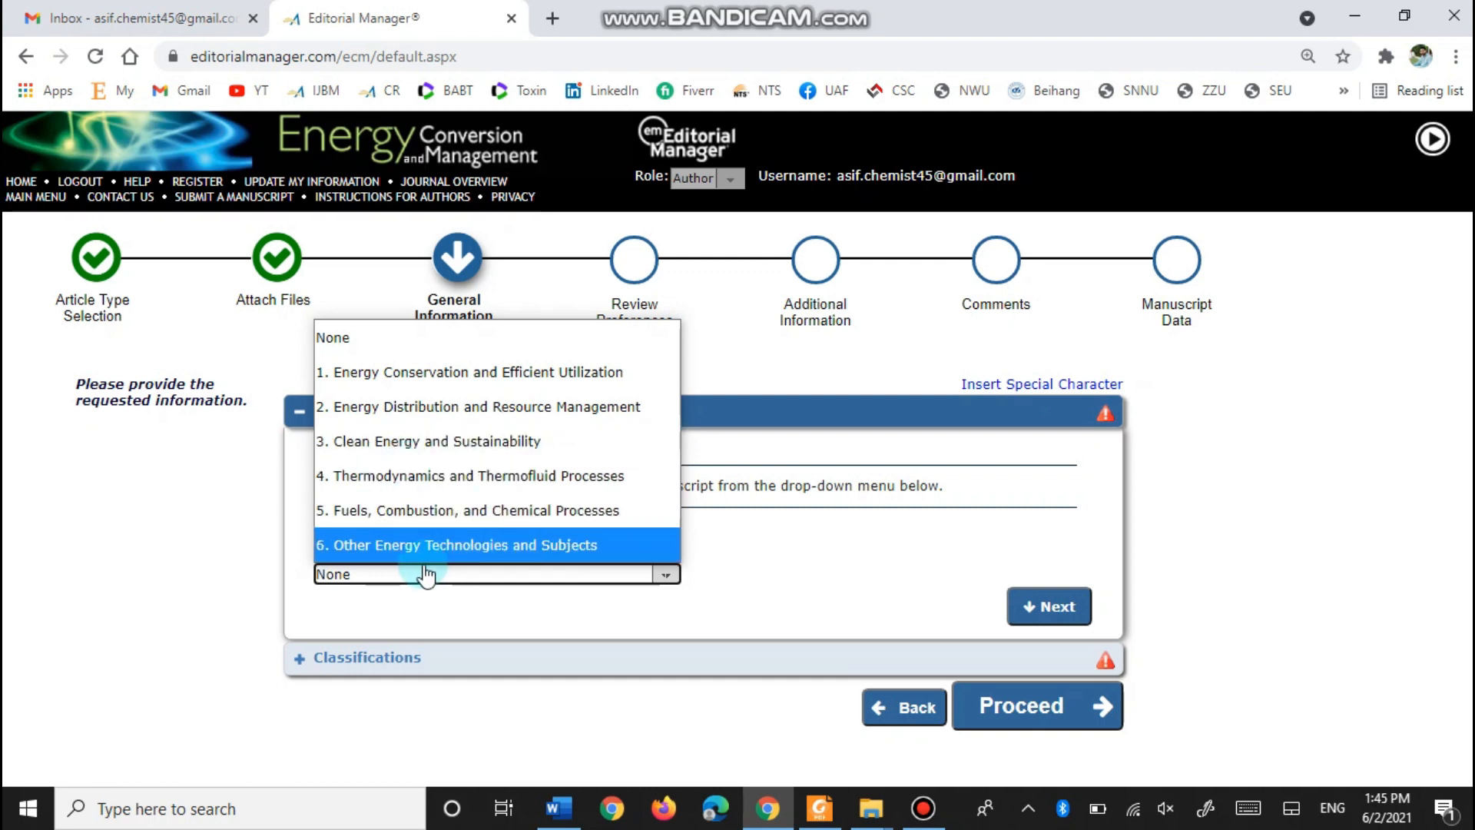
click(468, 441)
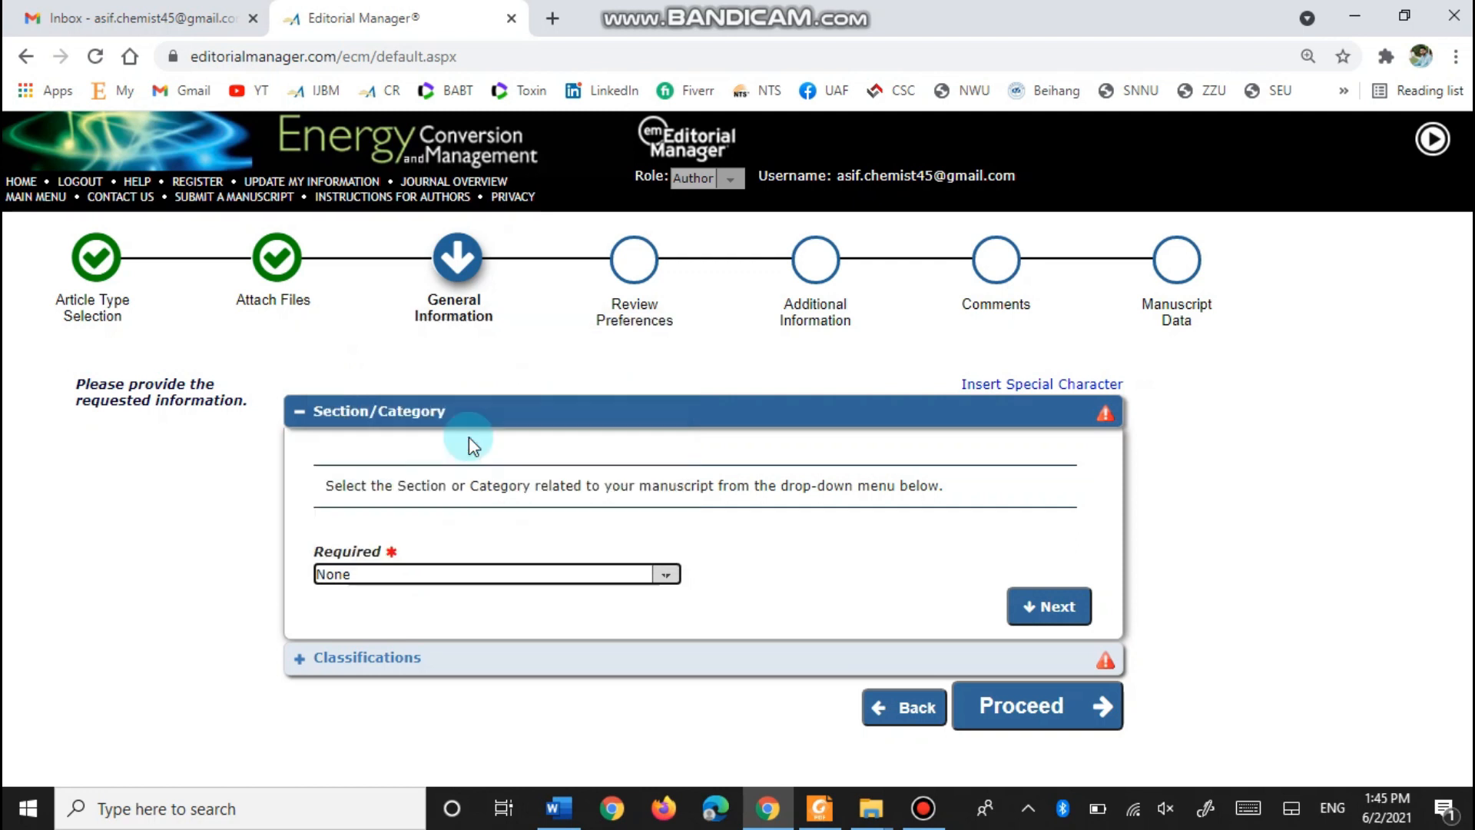
click(1050, 606)
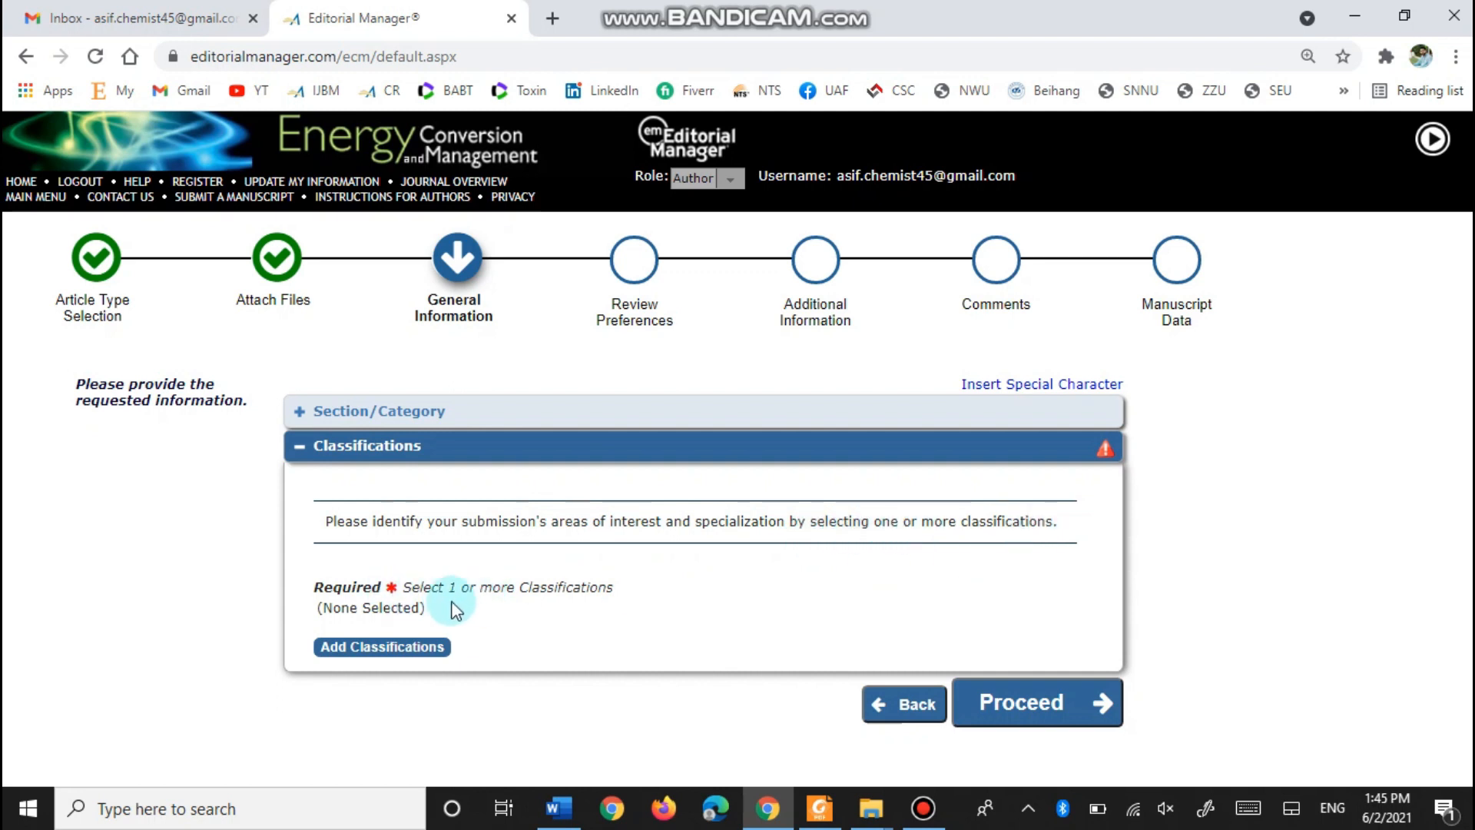
click(382, 649)
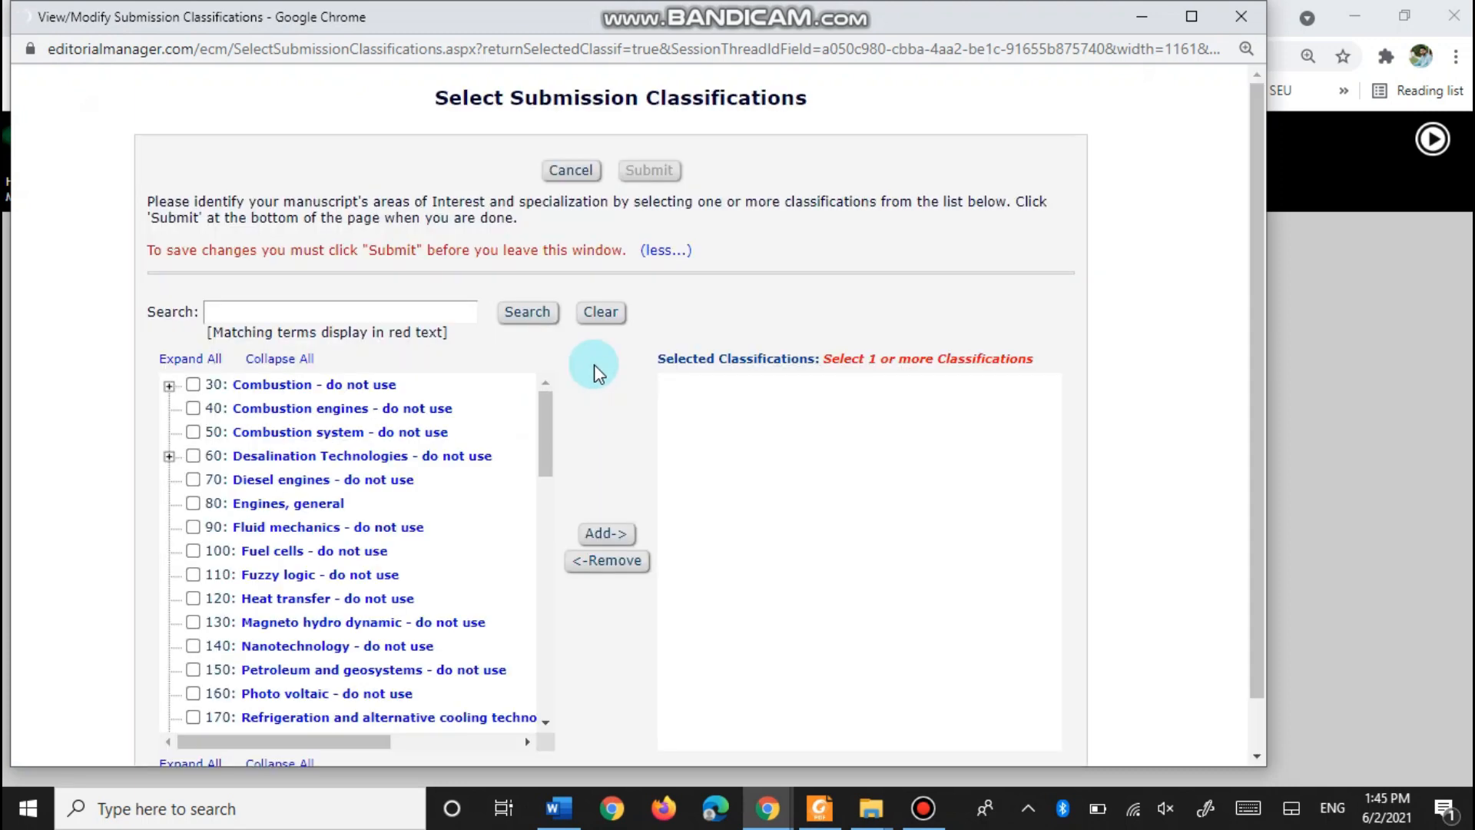
- Add and submit 410: Energy Sustainability as the classification, then proceed to Review Preferences
scroll(190, 415, down, 1)
scroll(200, 537, down, 5)
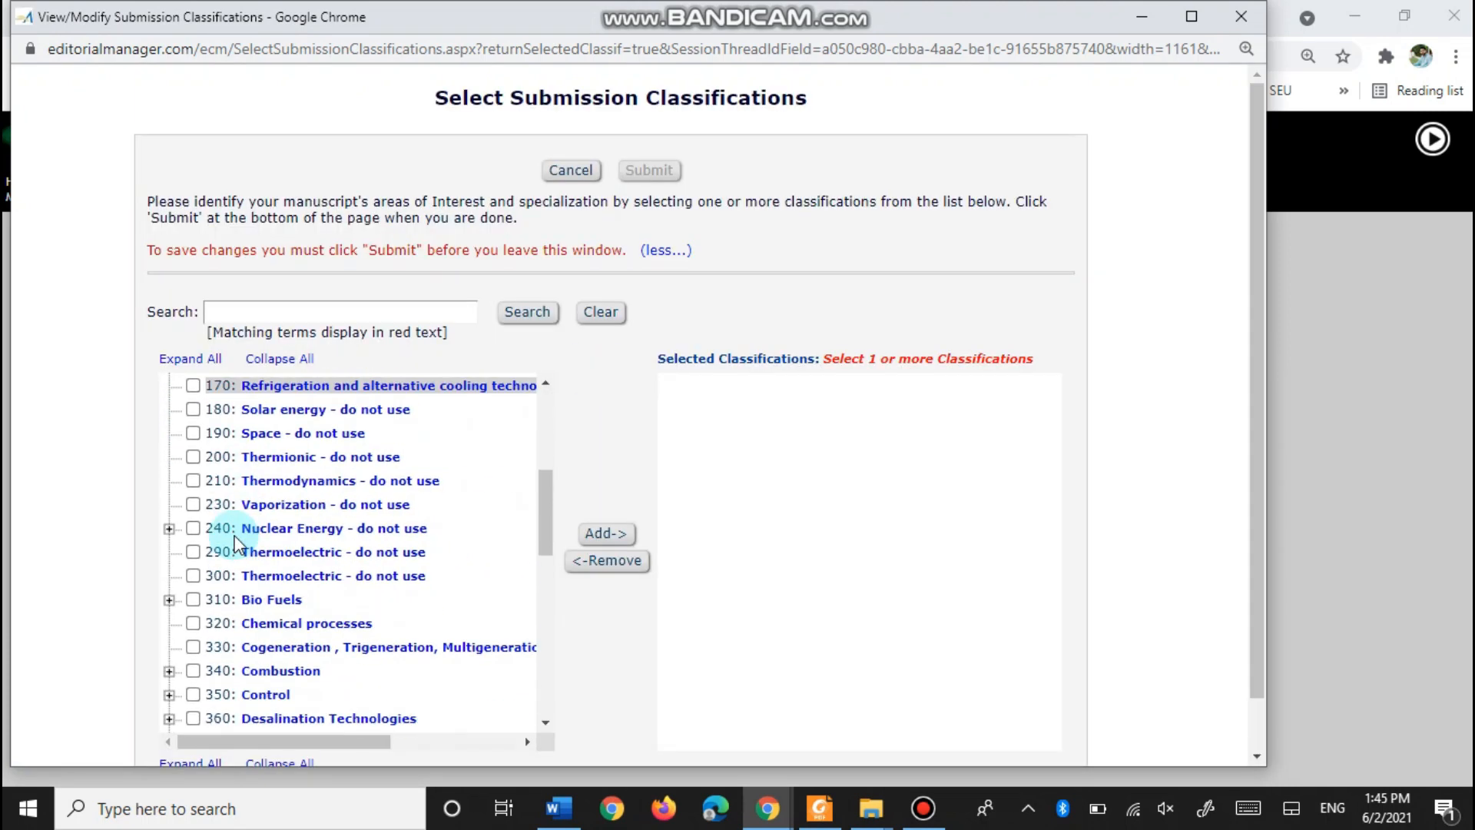
scroll(231, 577, down, 3)
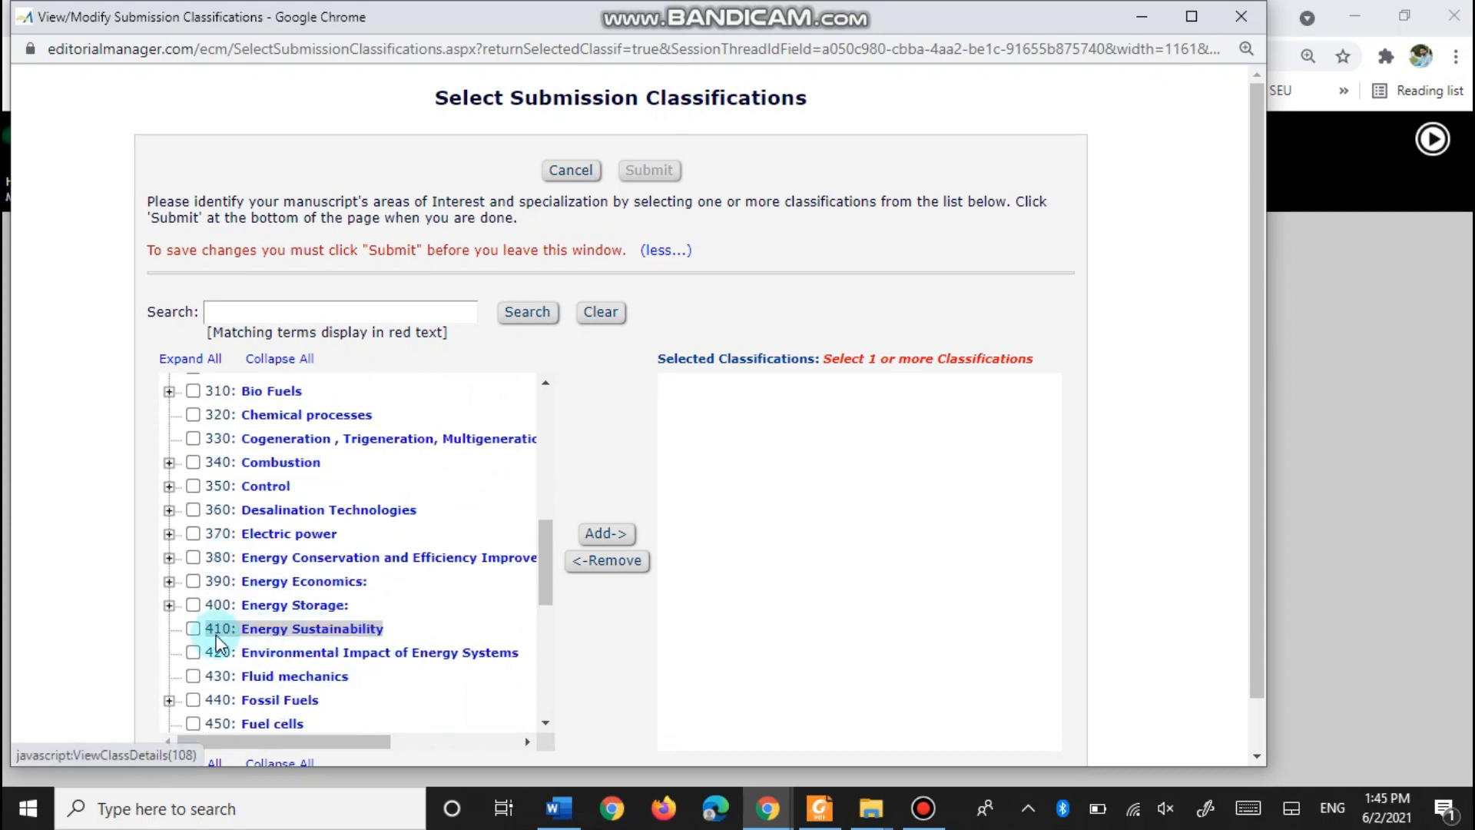
click(605, 537)
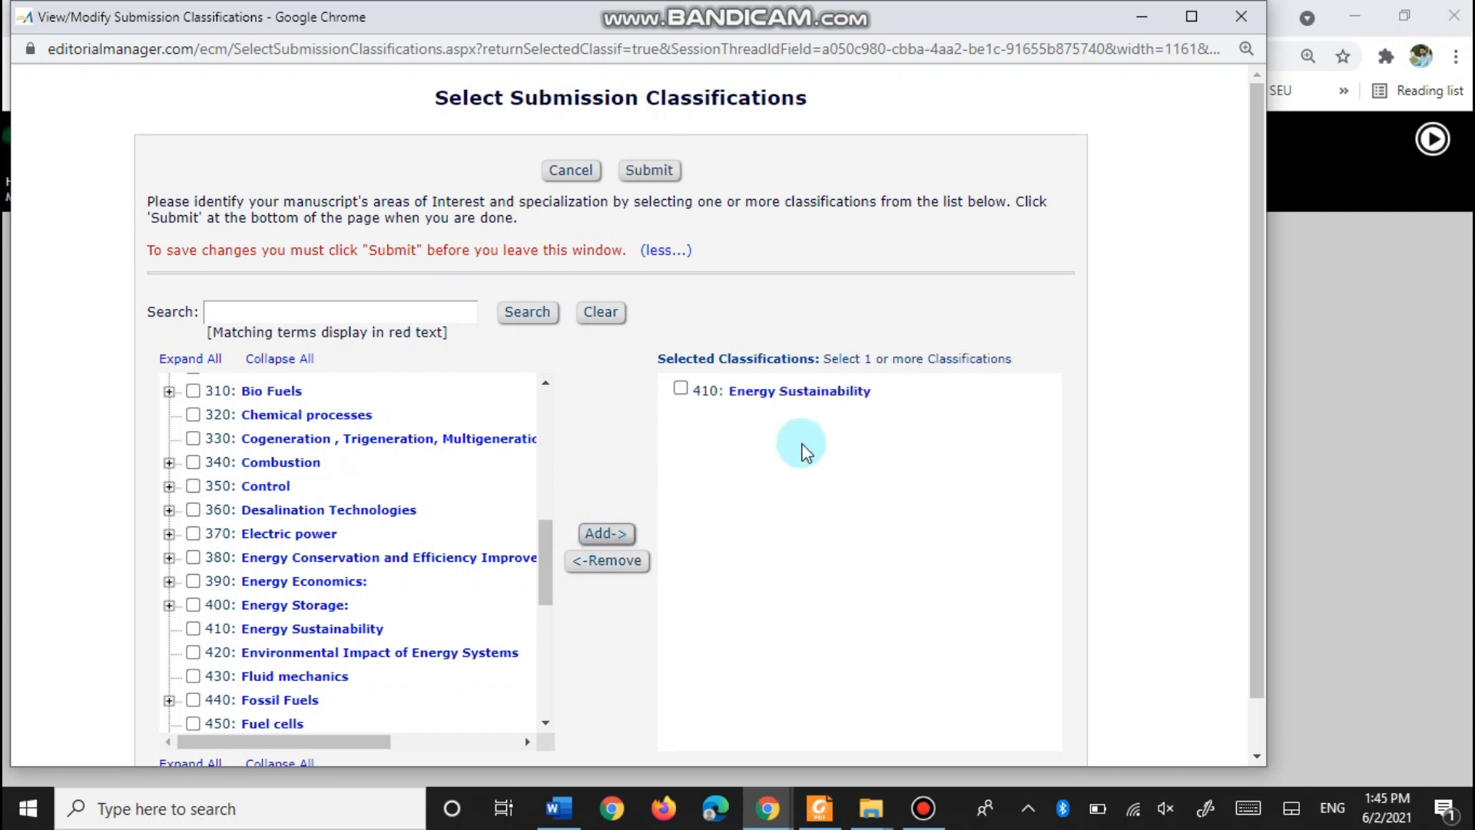
scroll(801, 452, down, 1)
click(649, 749)
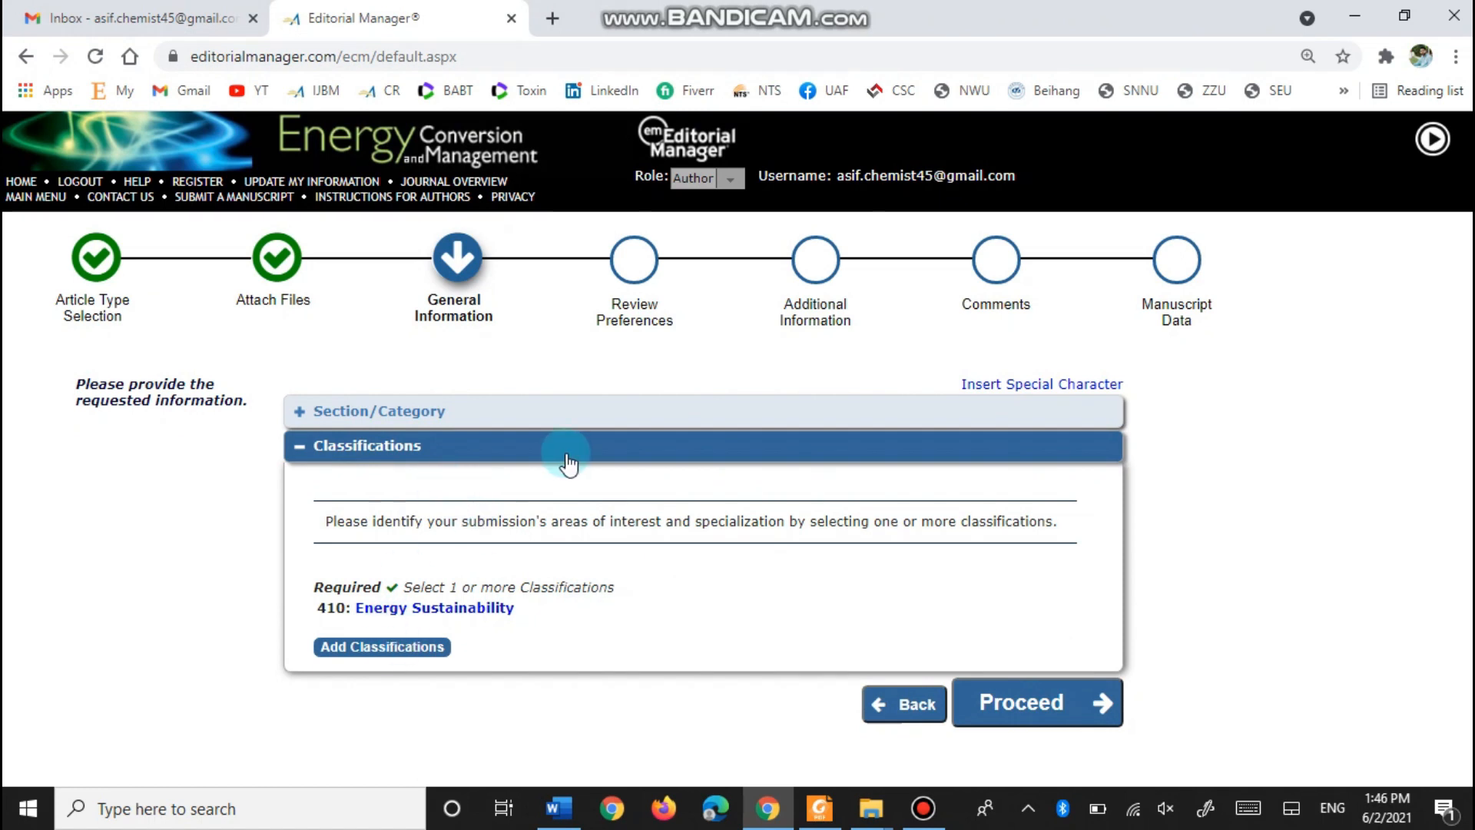
click(1015, 702)
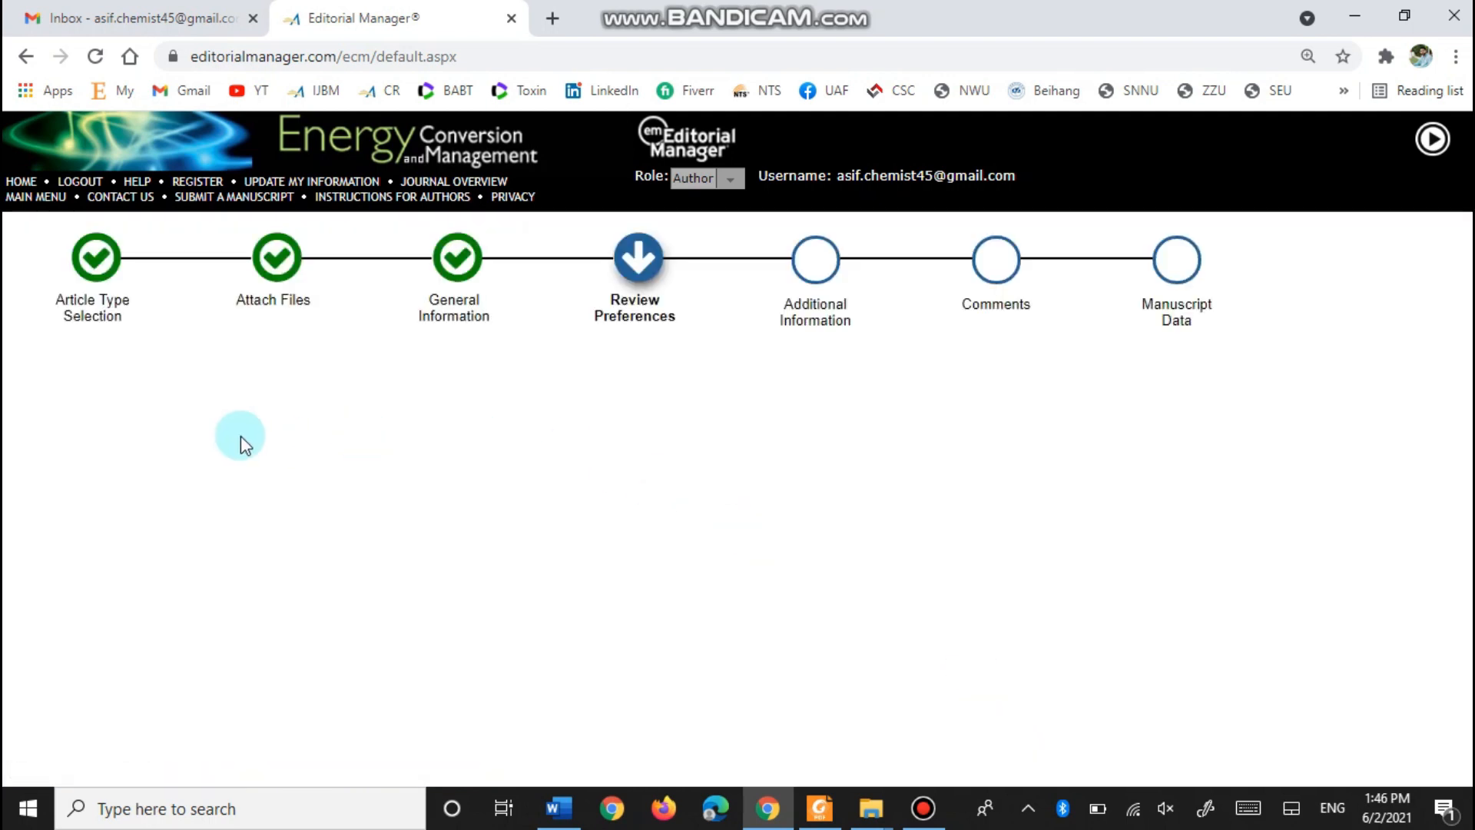
- Open a blank suggested reviewer details form and place the cursor in Given/First Name
scroll(221, 435, down, 1)
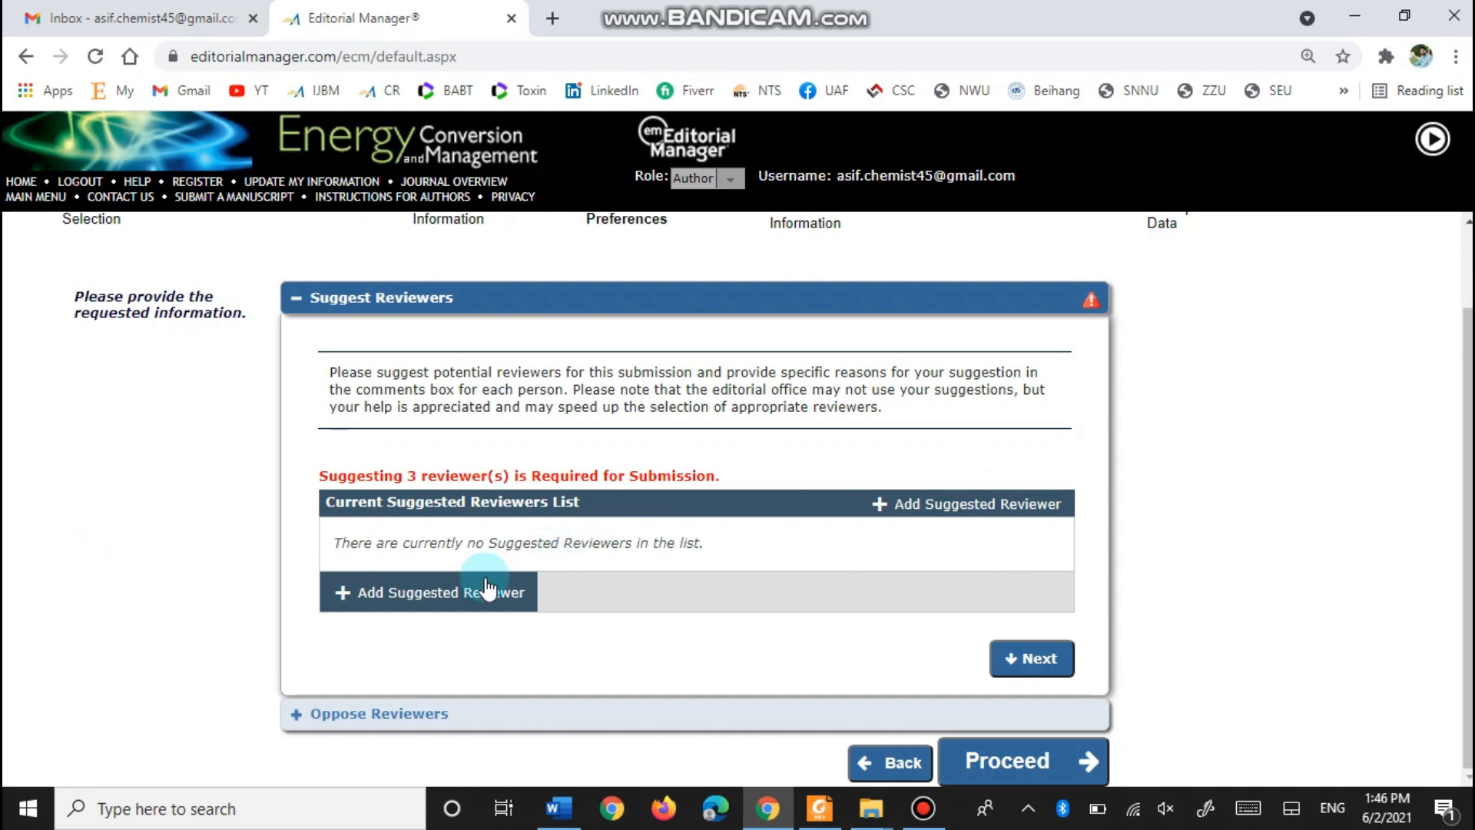
click(413, 603)
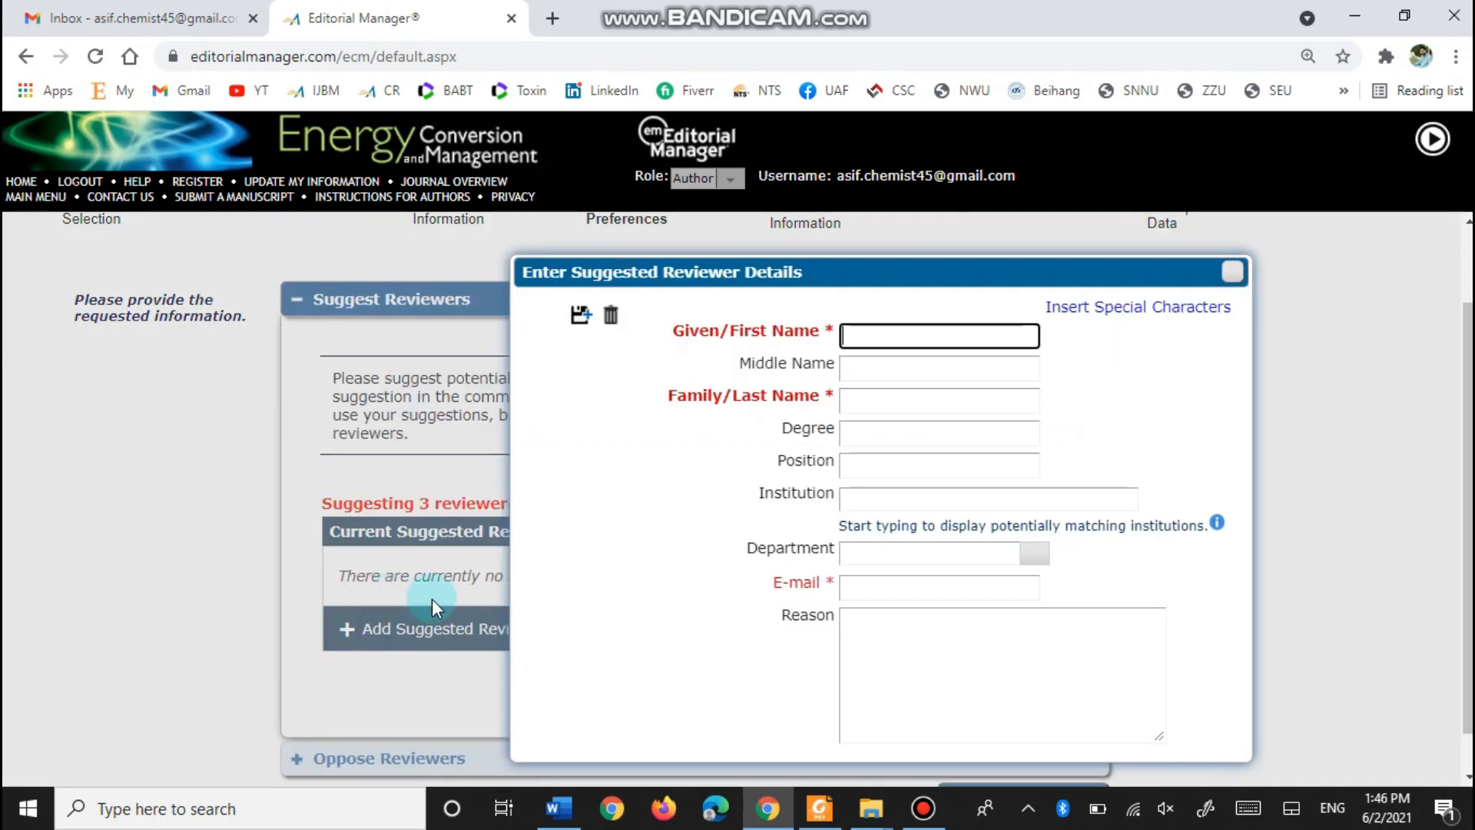
click(859, 323)
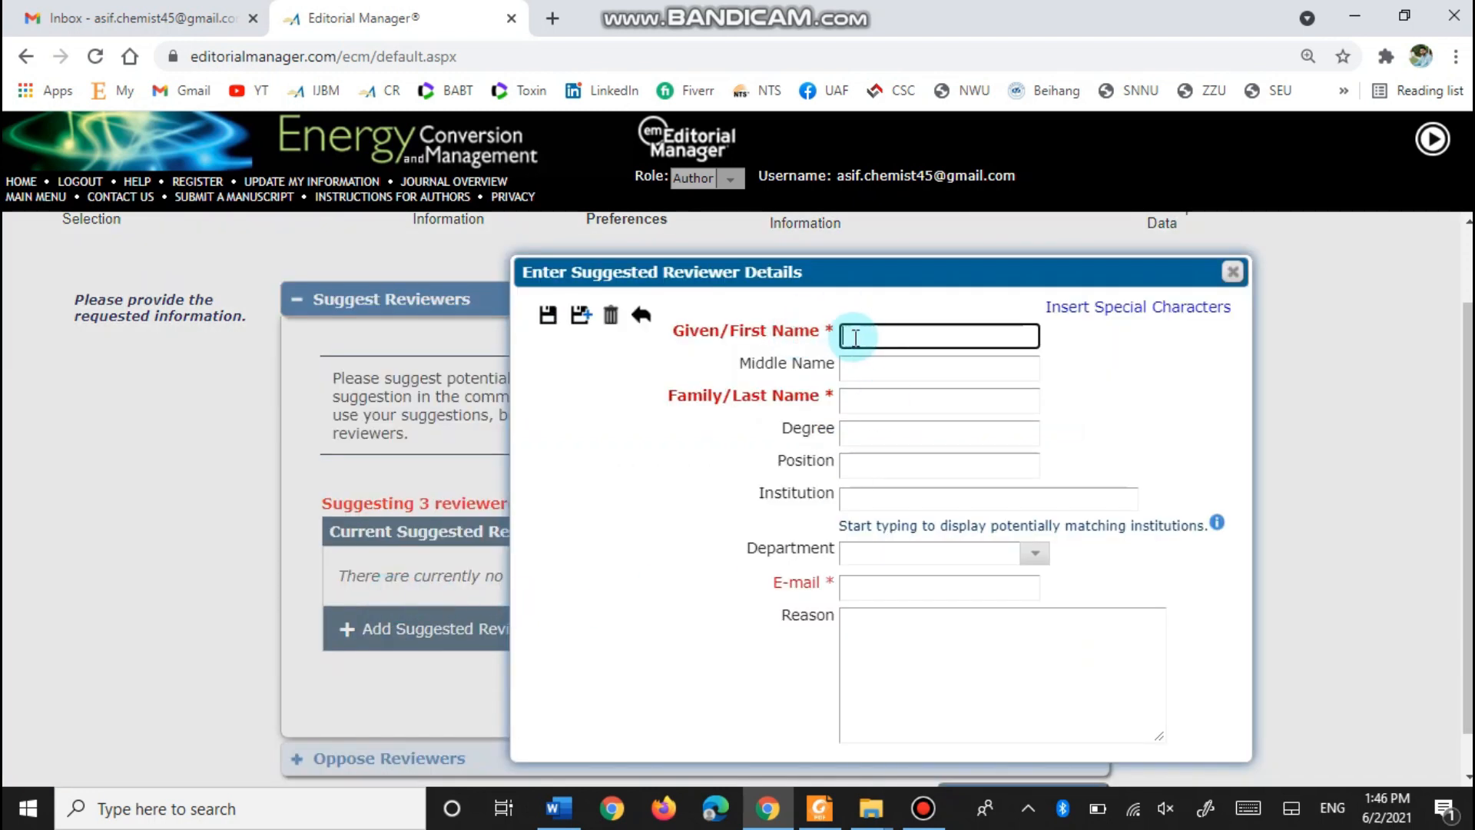
- Bring the Manuscript folder window to the front
click(615, 816)
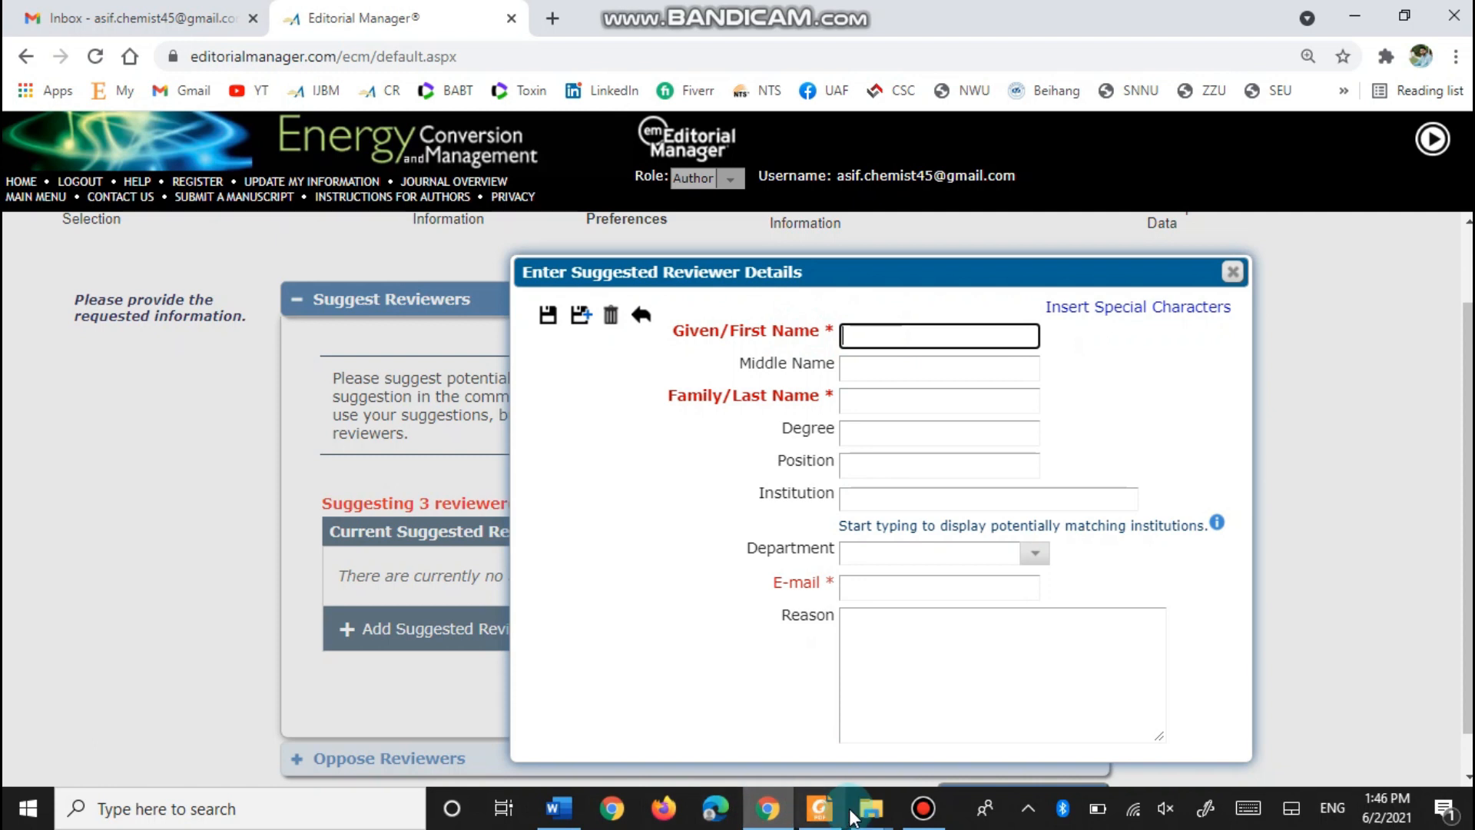
mouse_move(870, 808)
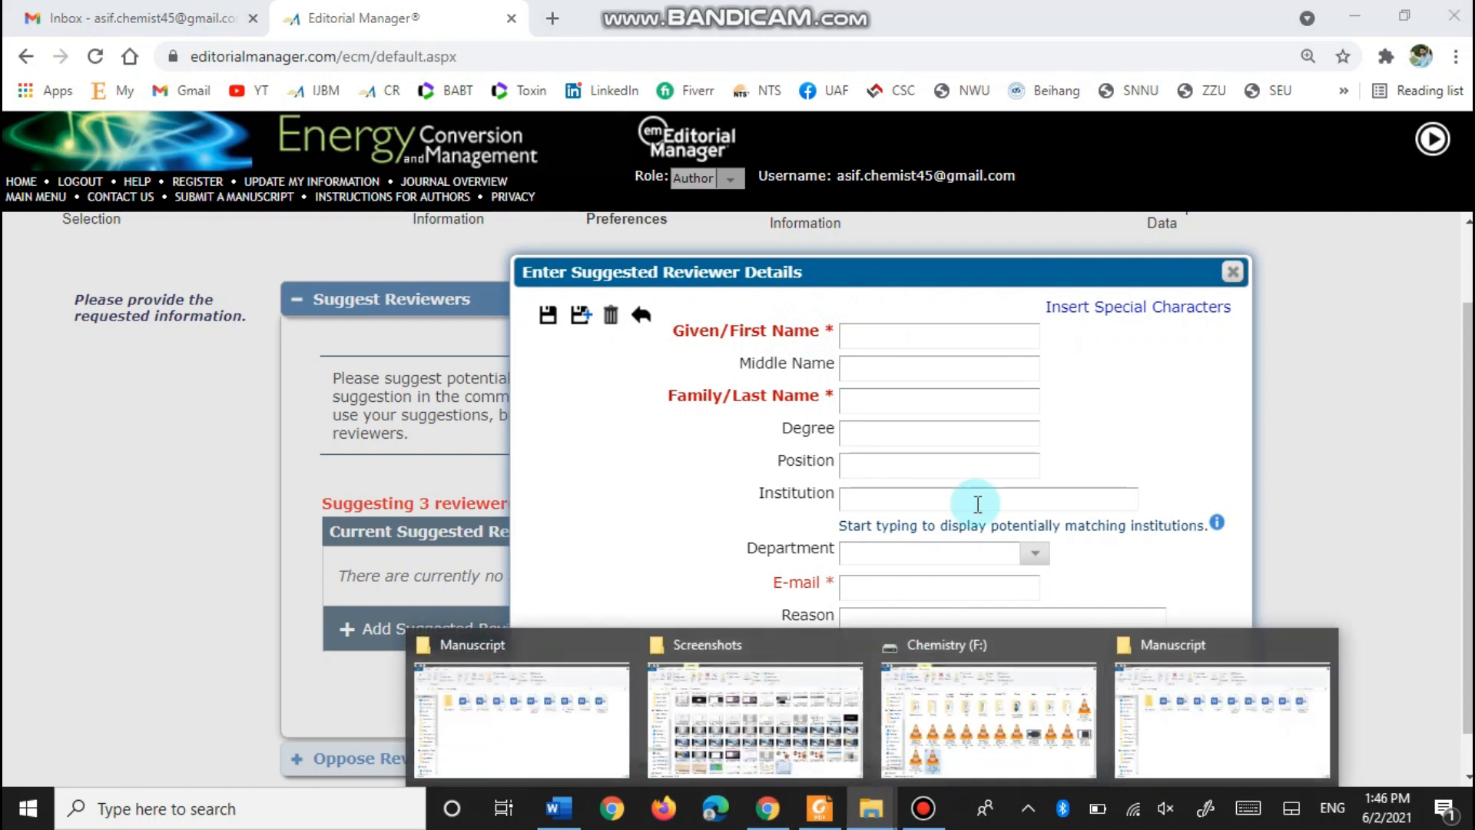
click(528, 709)
- Open the 9- Suggested Reviewers Word document and zoom in to 146% to read the list
double_click(1291, 288)
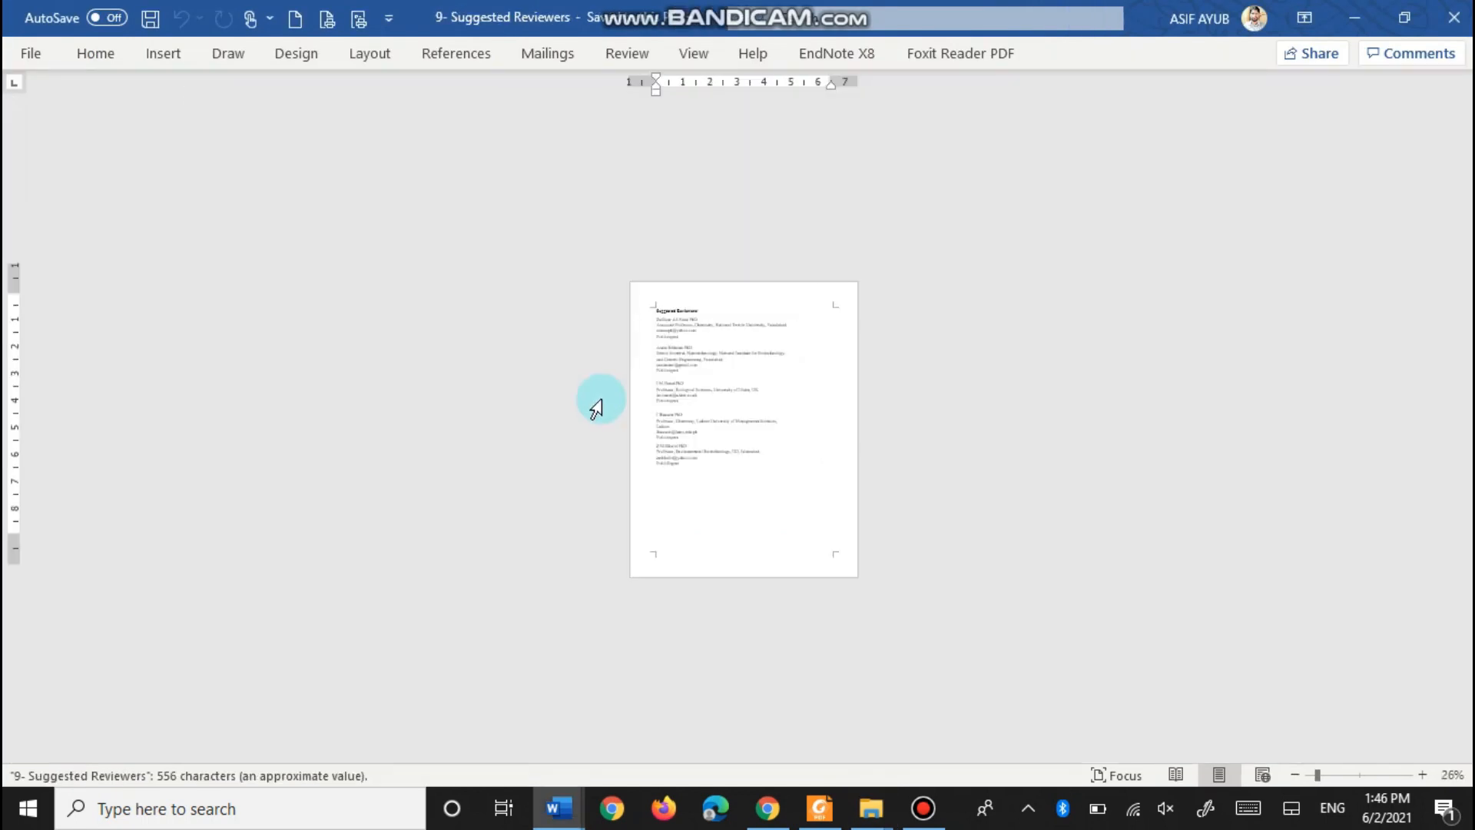
scroll(707, 372, up, 8)
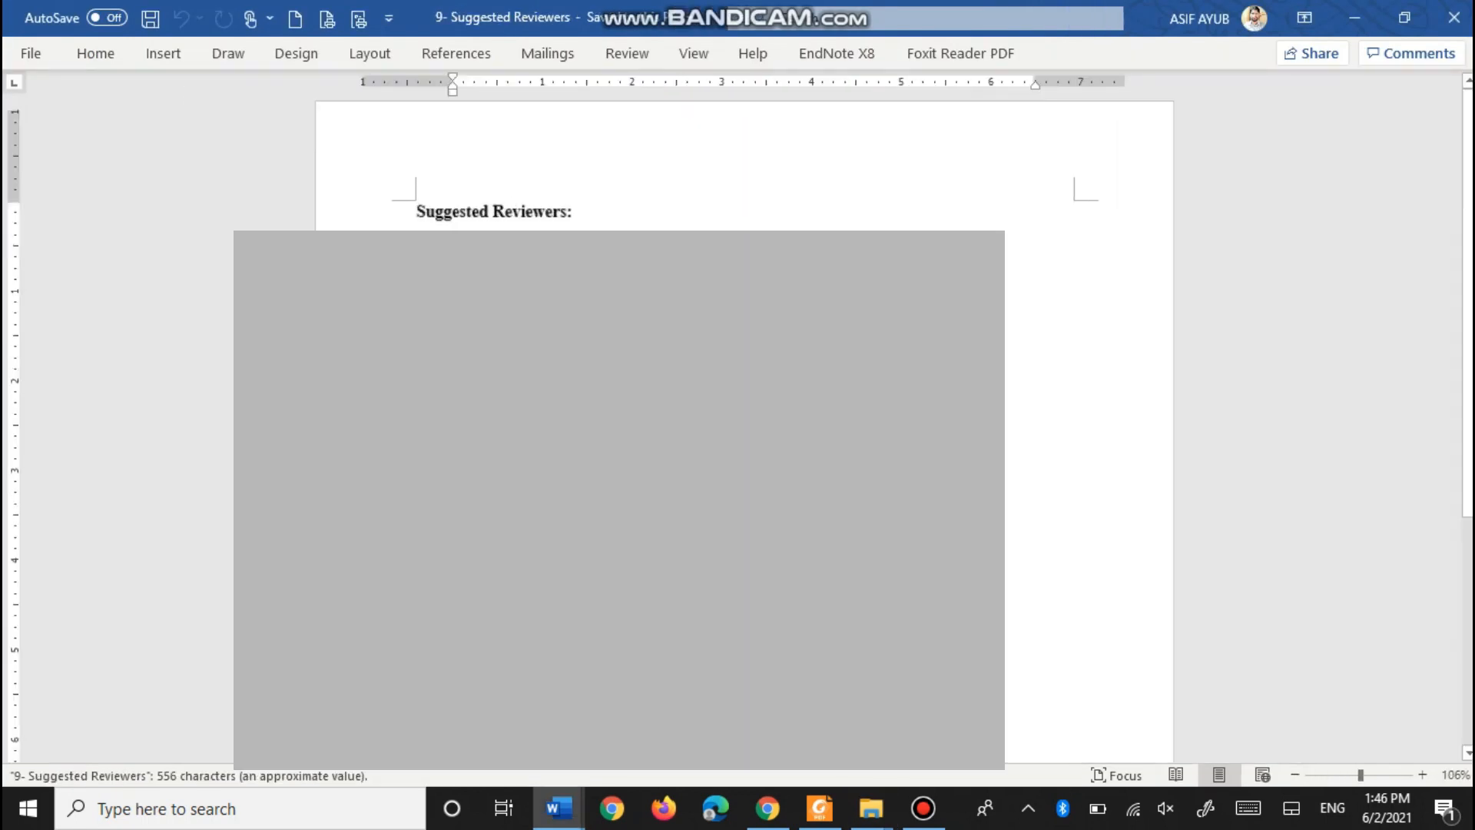
scroll(1088, 430, up, 4)
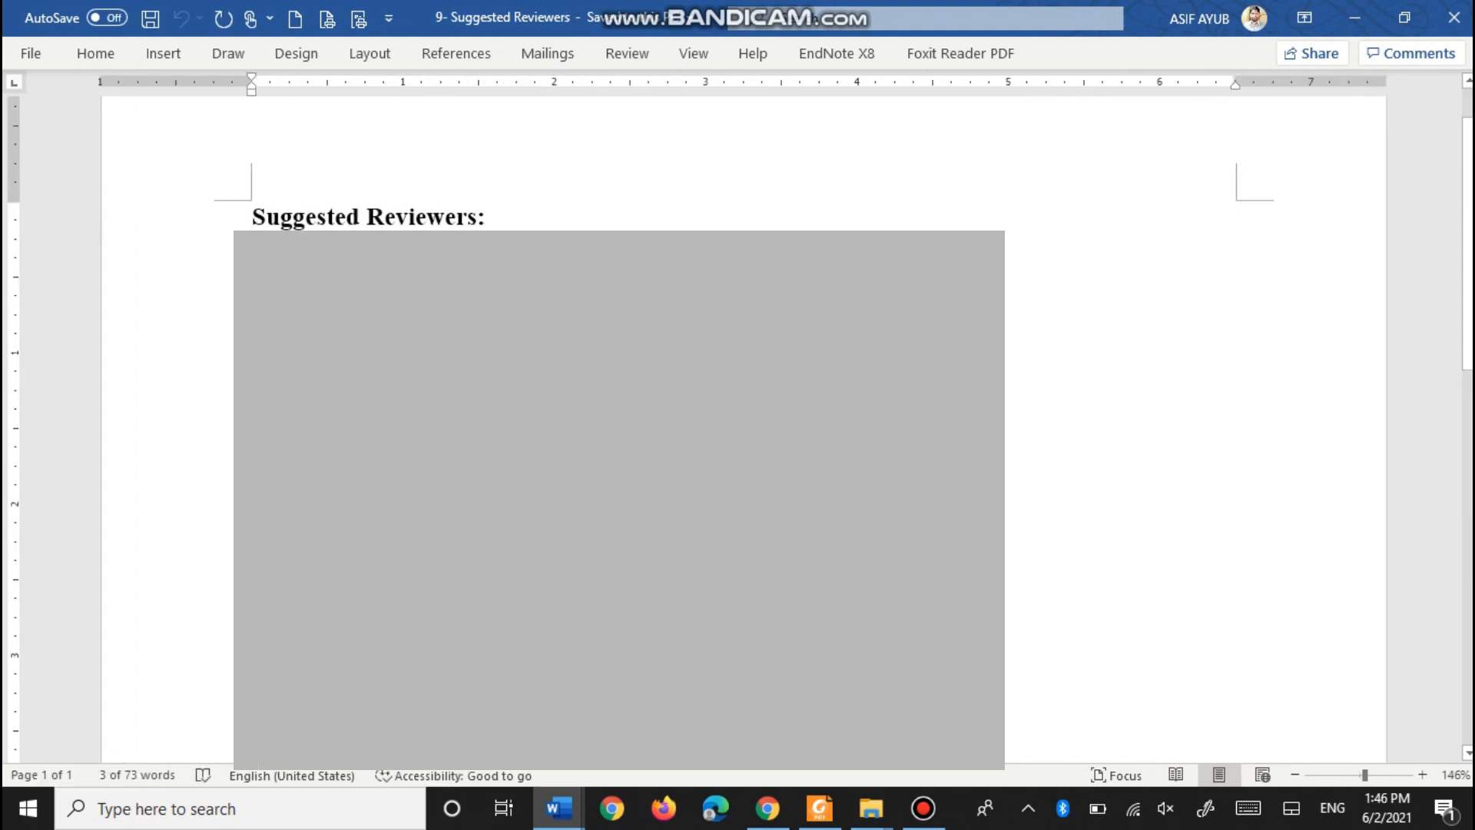
- Paste the reviewer's given name from Word into the suggested reviewer form
click(768, 808)
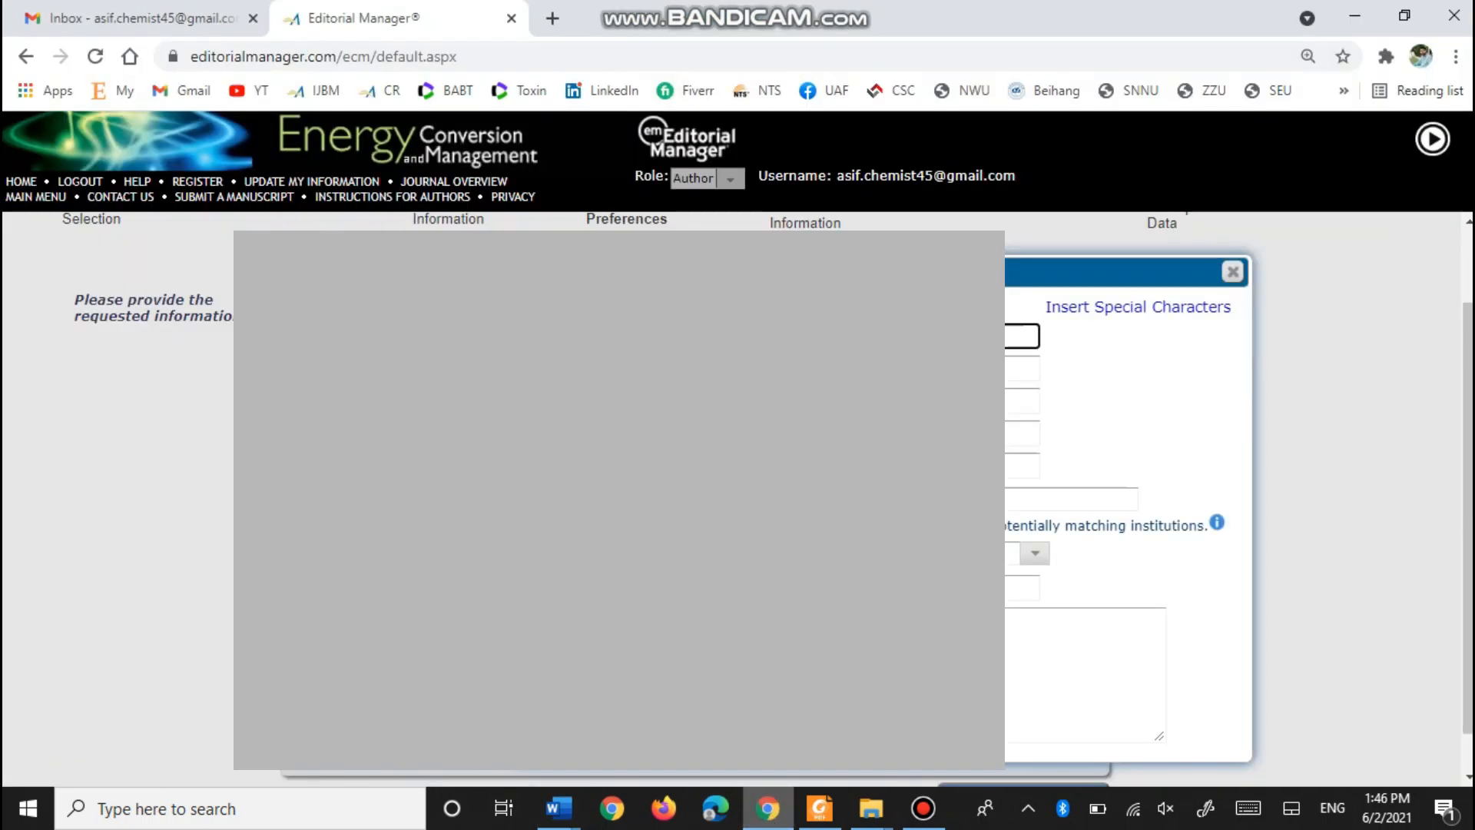
key(ctrl+v)
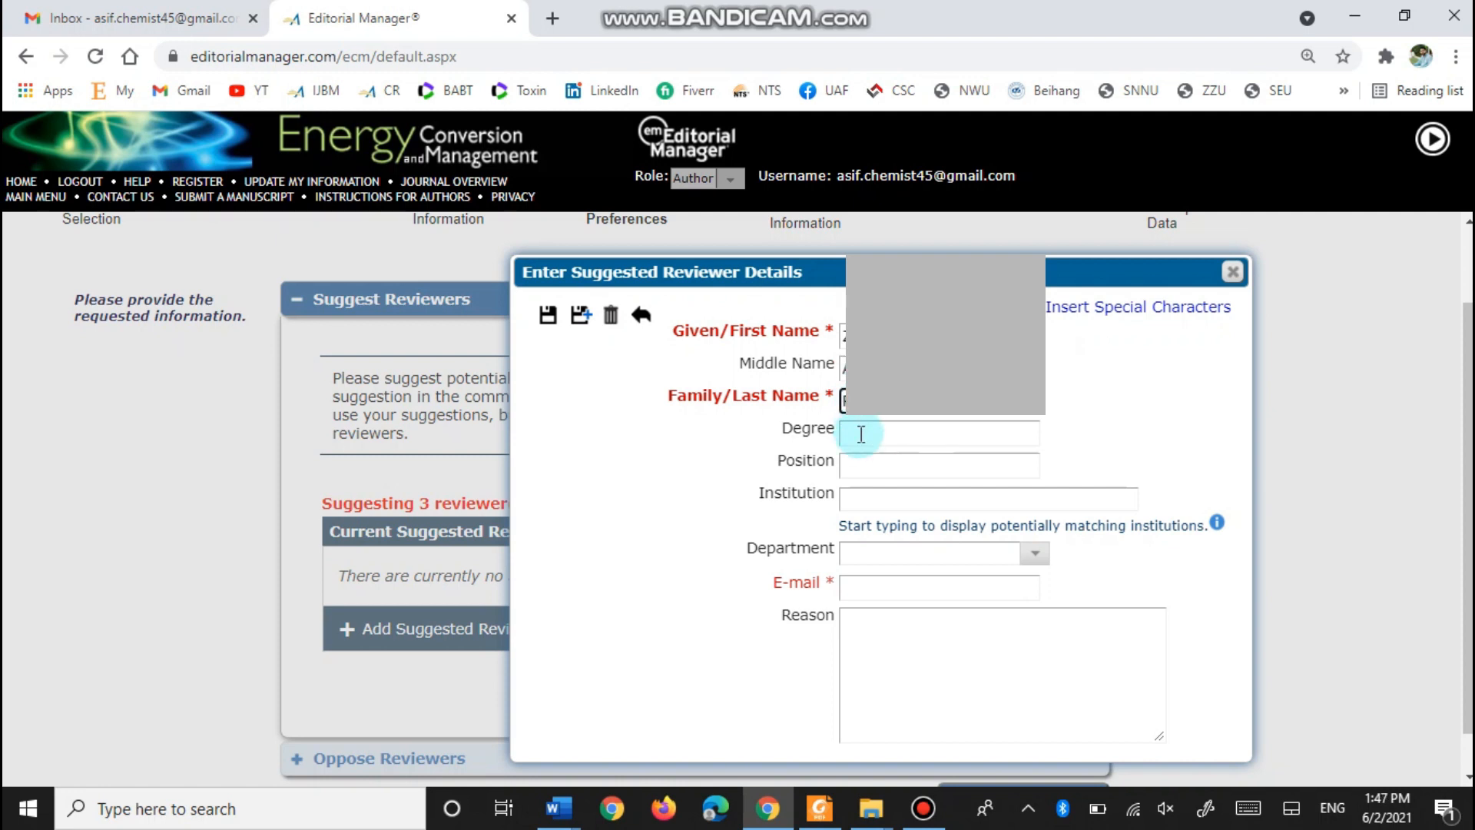
scroll(866, 563, down, 1)
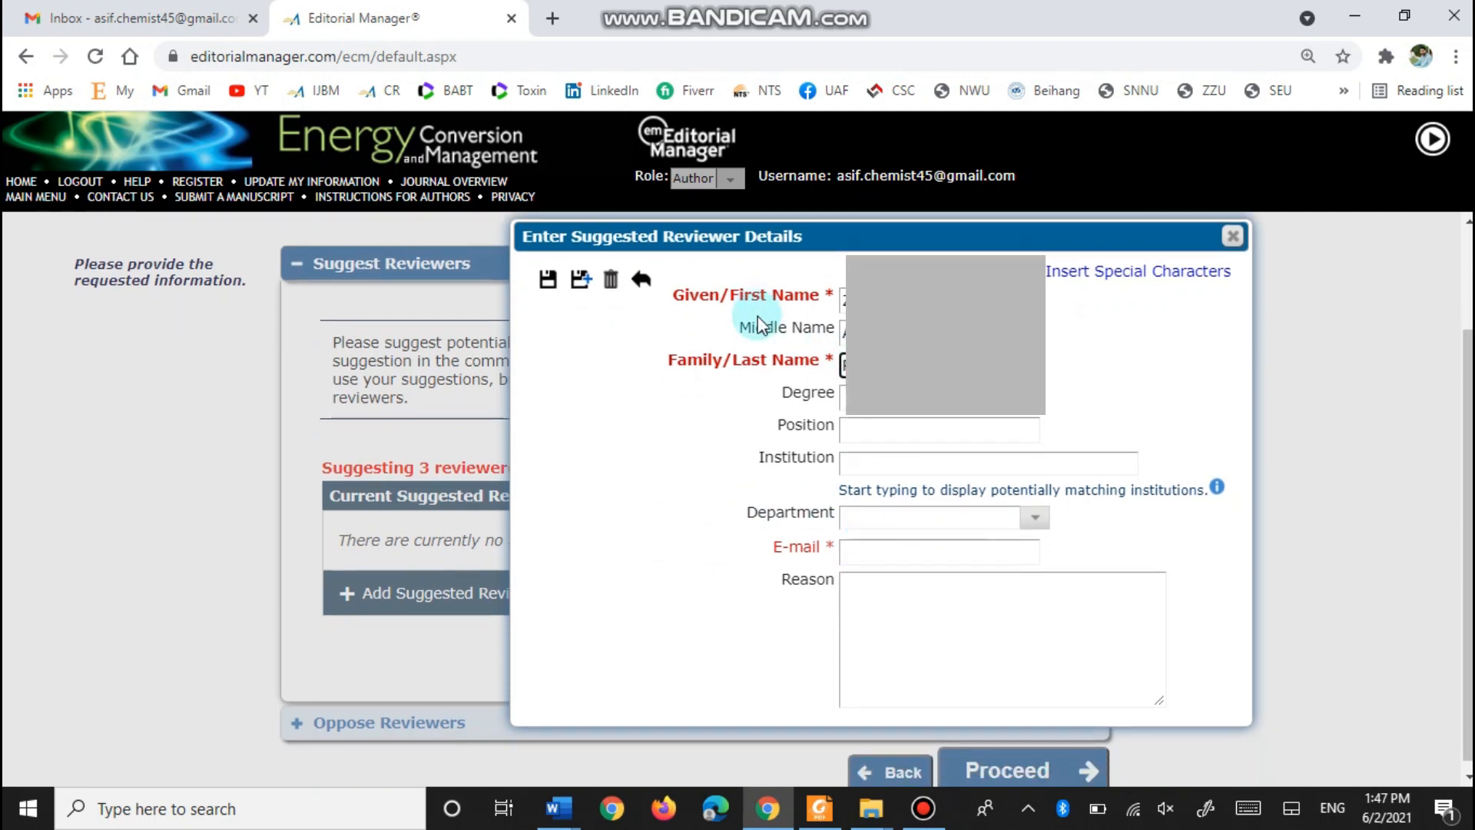
scroll(842, 508, down, 1)
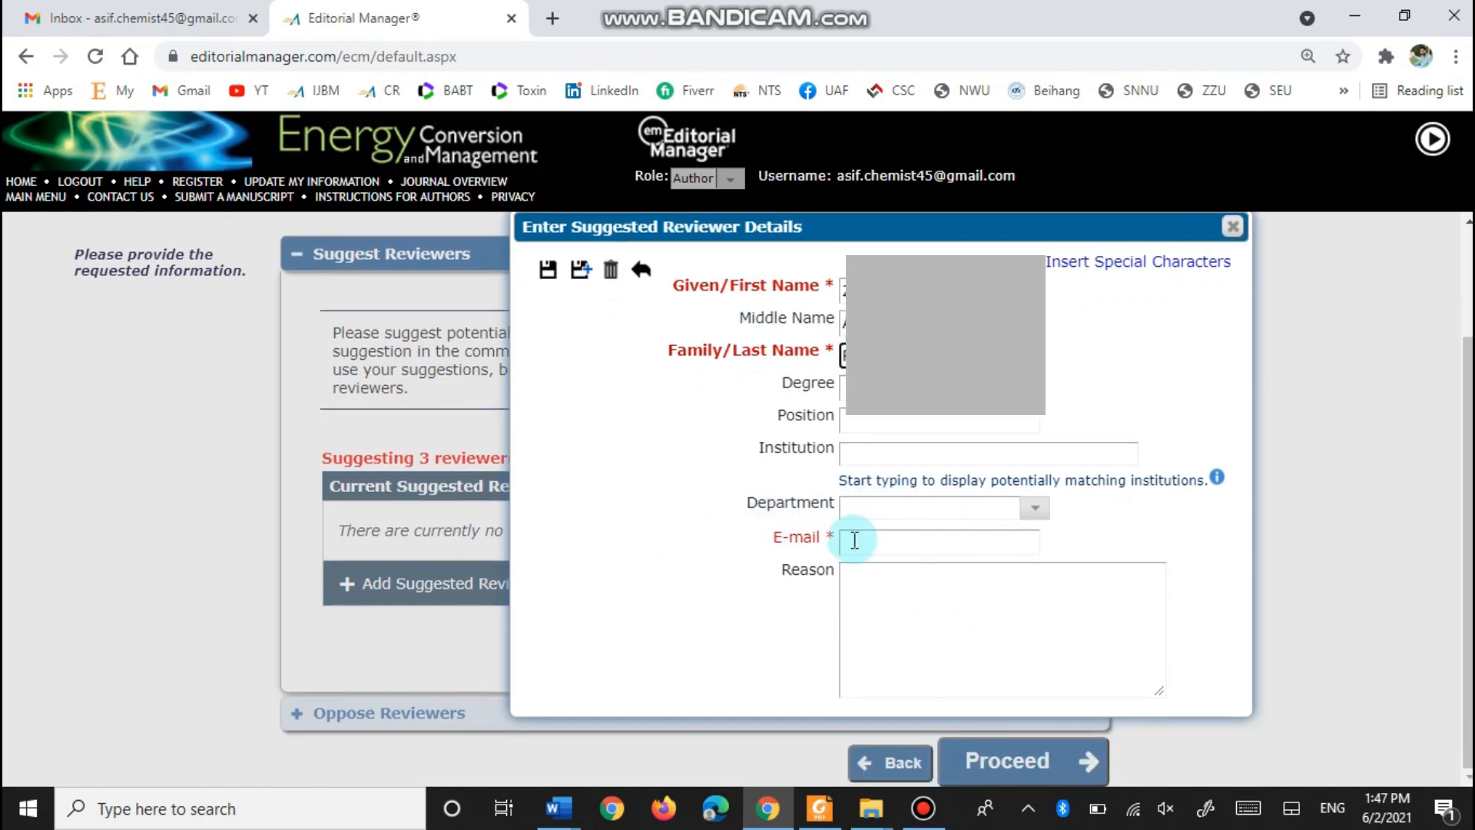
click(873, 540)
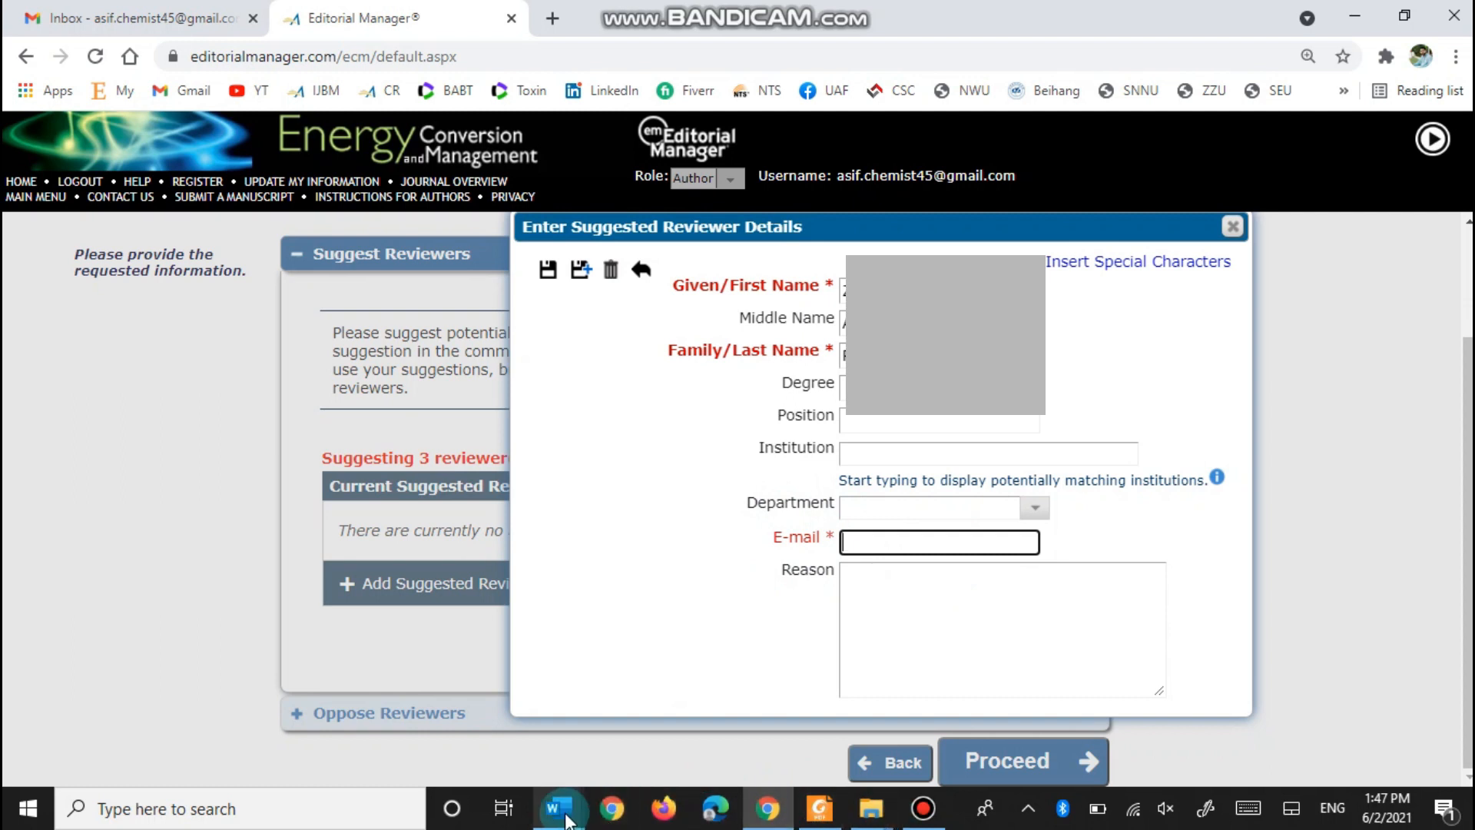
- Copy the reviewer's e-mail from the Suggested Reviewers document into the form's e-mail field
click(559, 808)
click(677, 706)
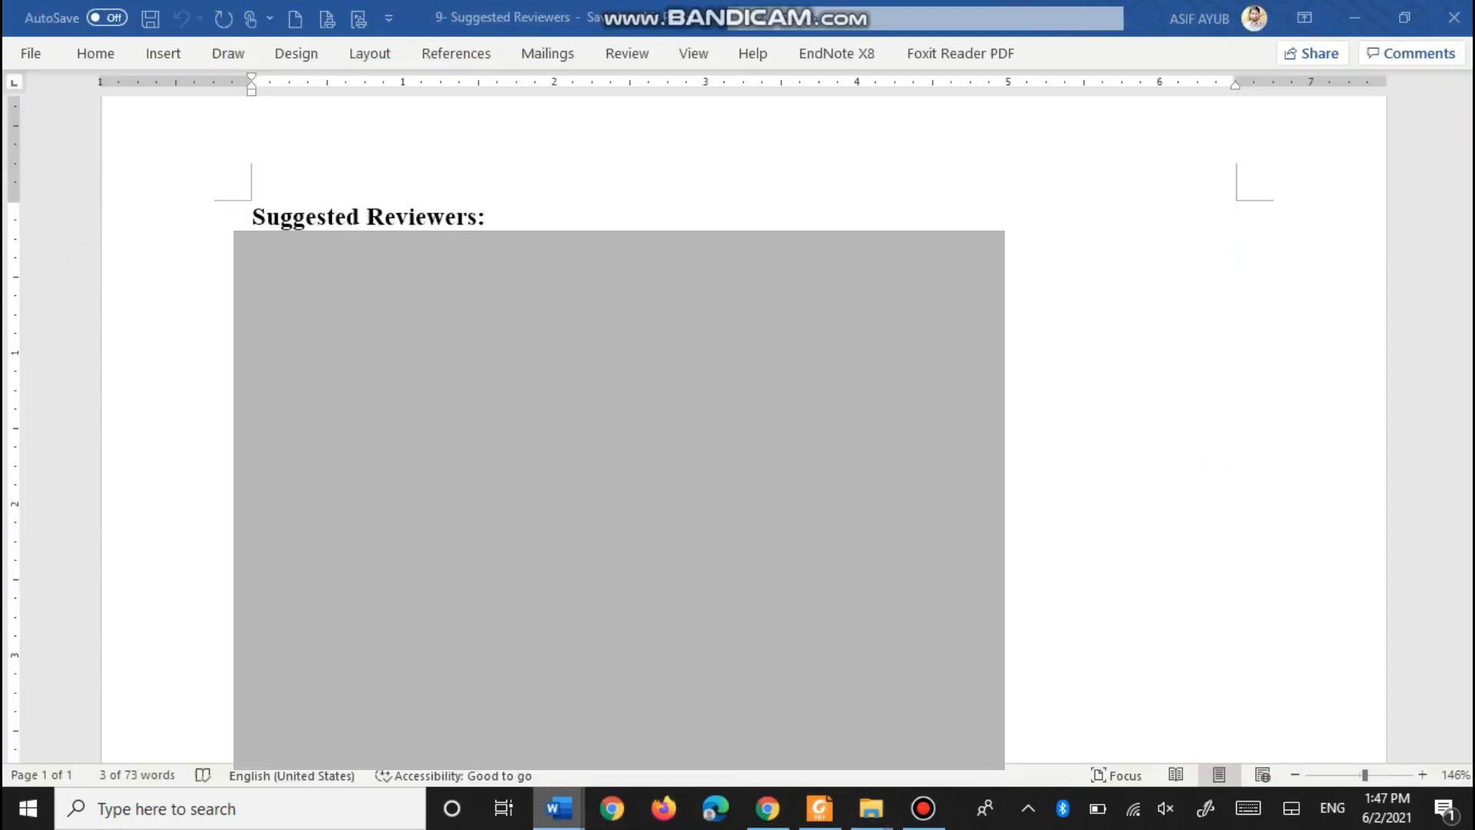
click(214, 334)
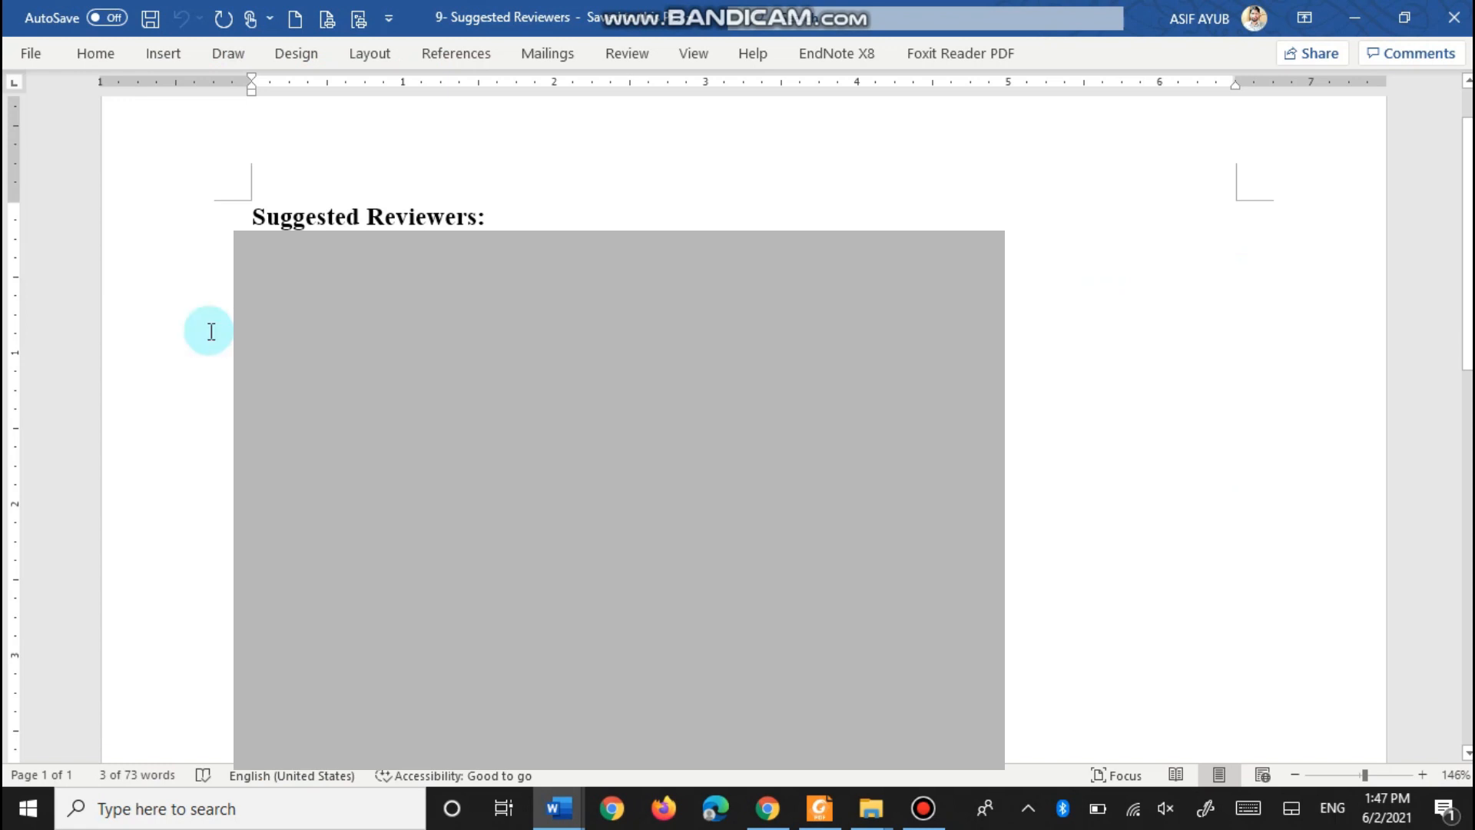
click(768, 808)
click(887, 552)
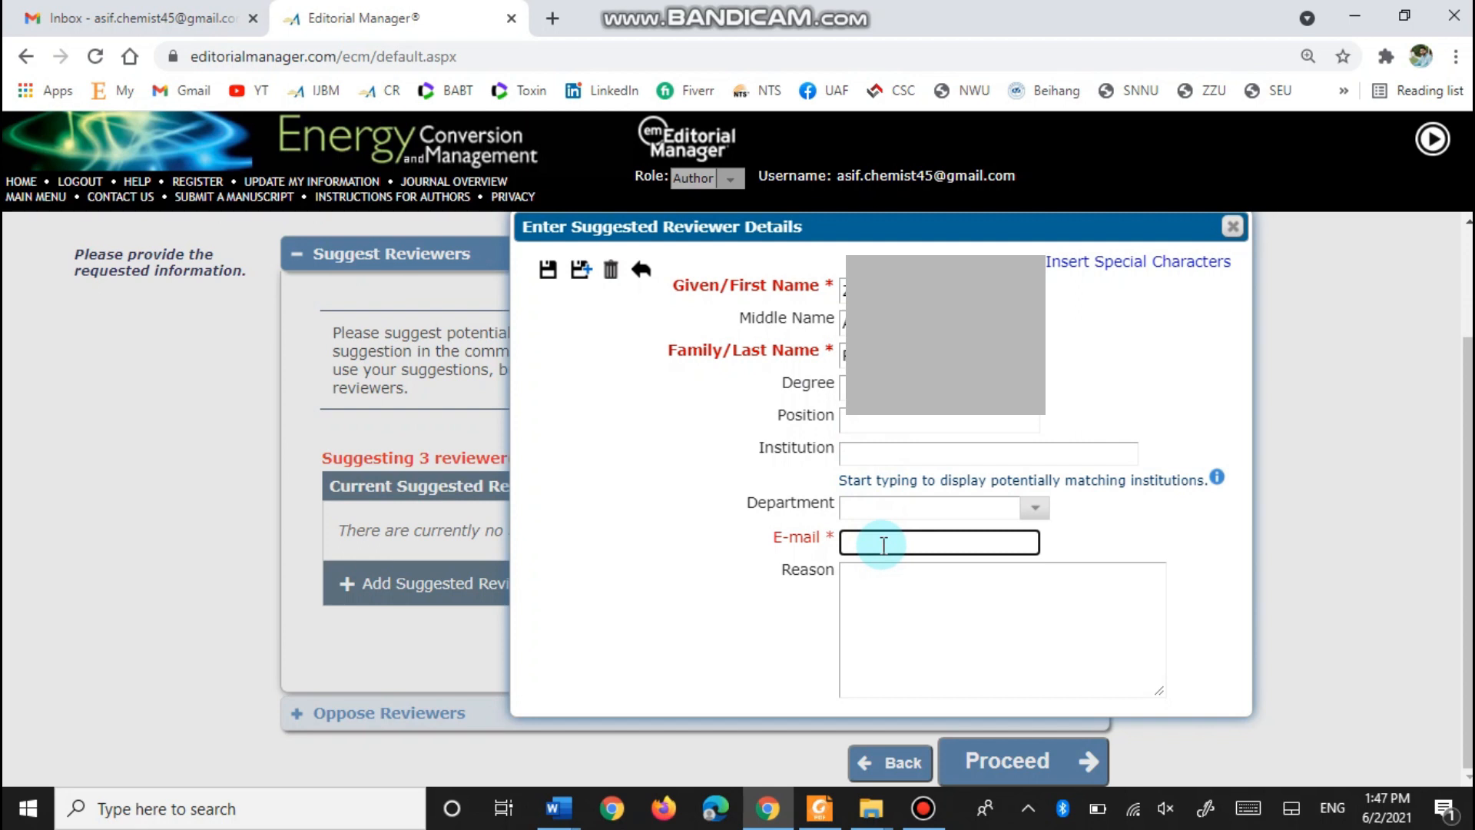
key(ctrl+v)
click(891, 605)
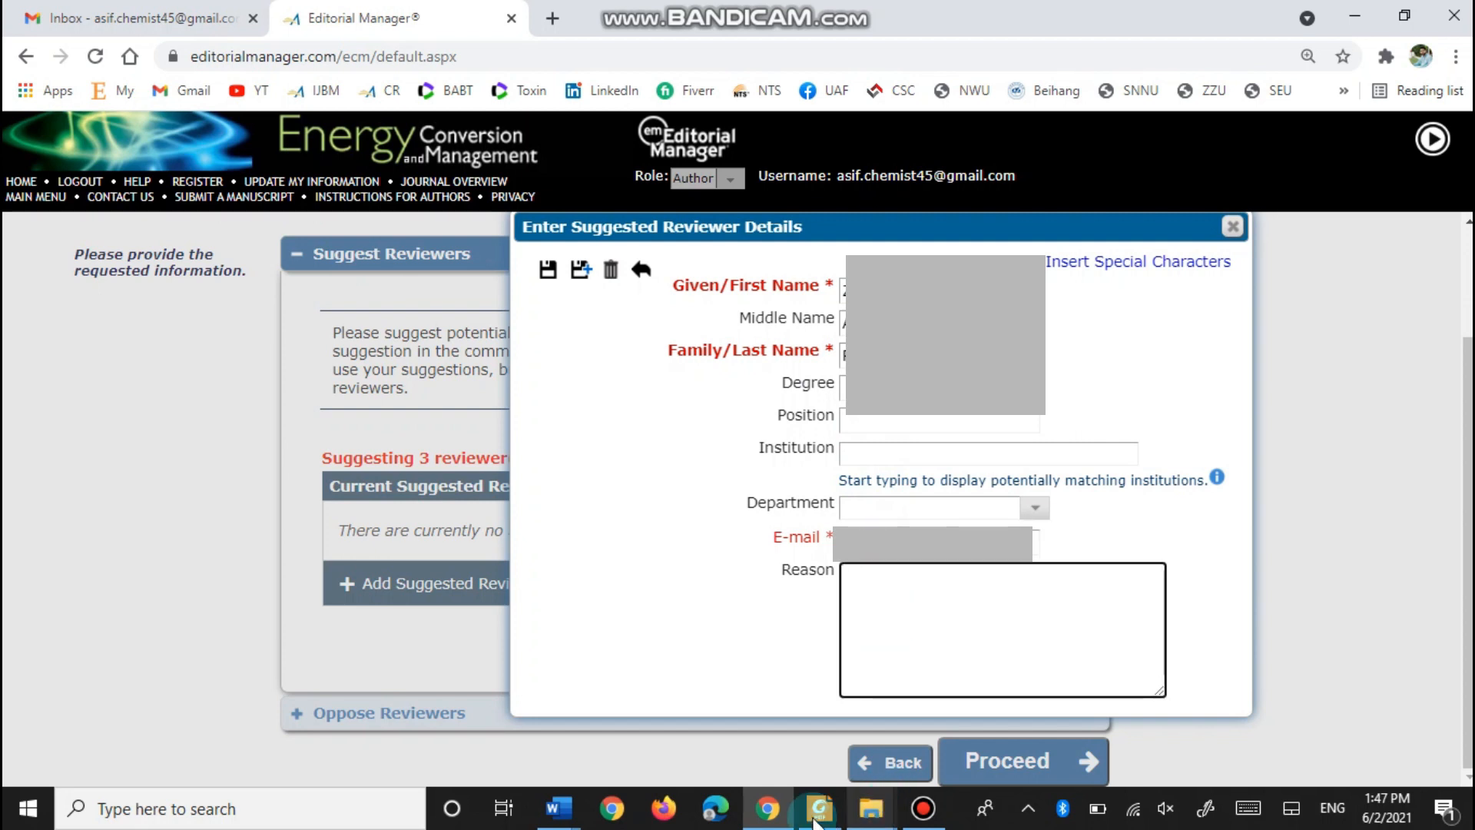
- Enter 'Field expert' as the reason and save the first suggested reviewer
mouse_move(558, 808)
click(686, 718)
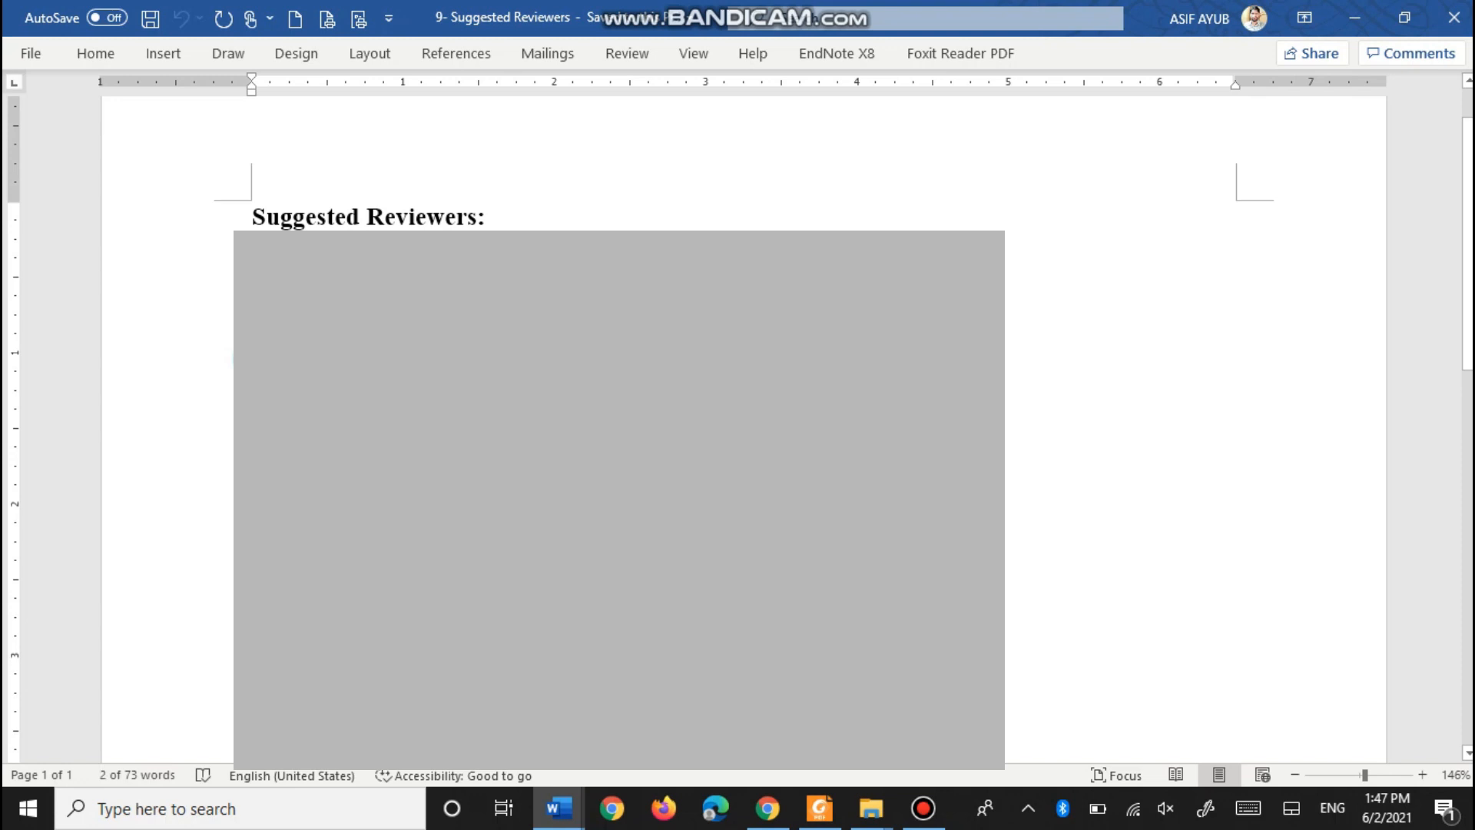
click(767, 808)
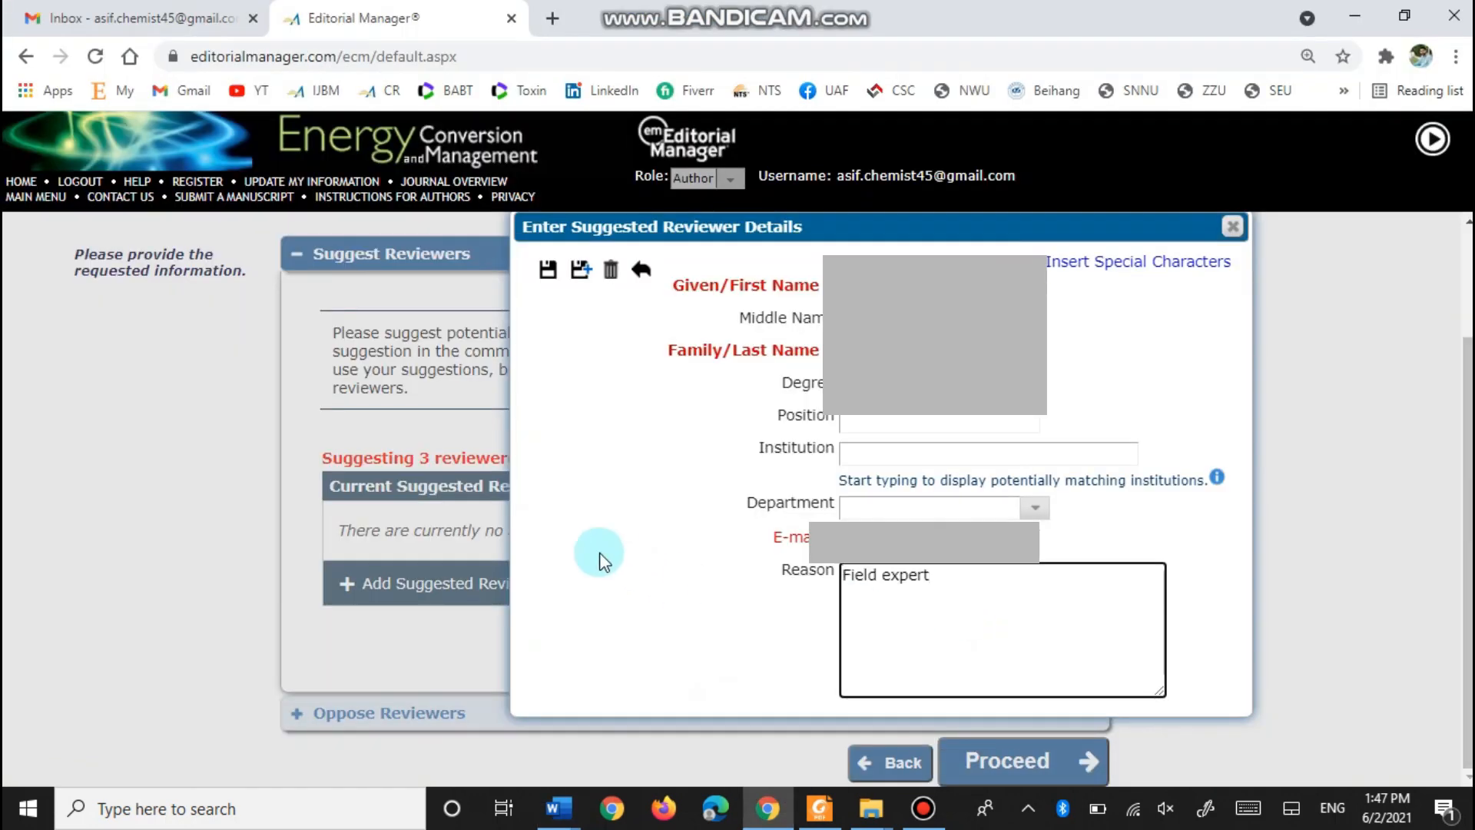
click(997, 762)
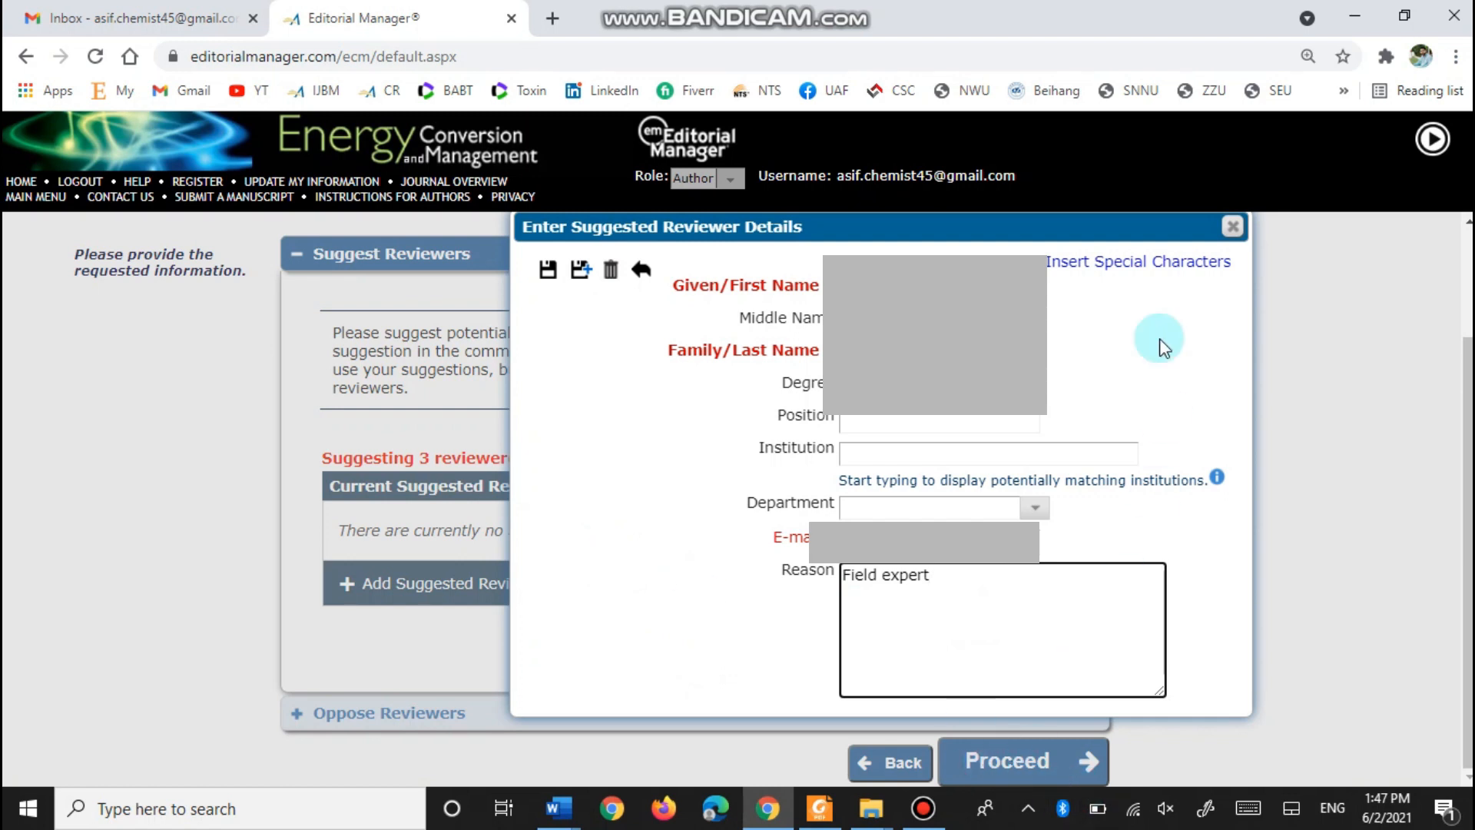
scroll(1038, 231, up, 1)
scroll(1037, 230, up, 2)
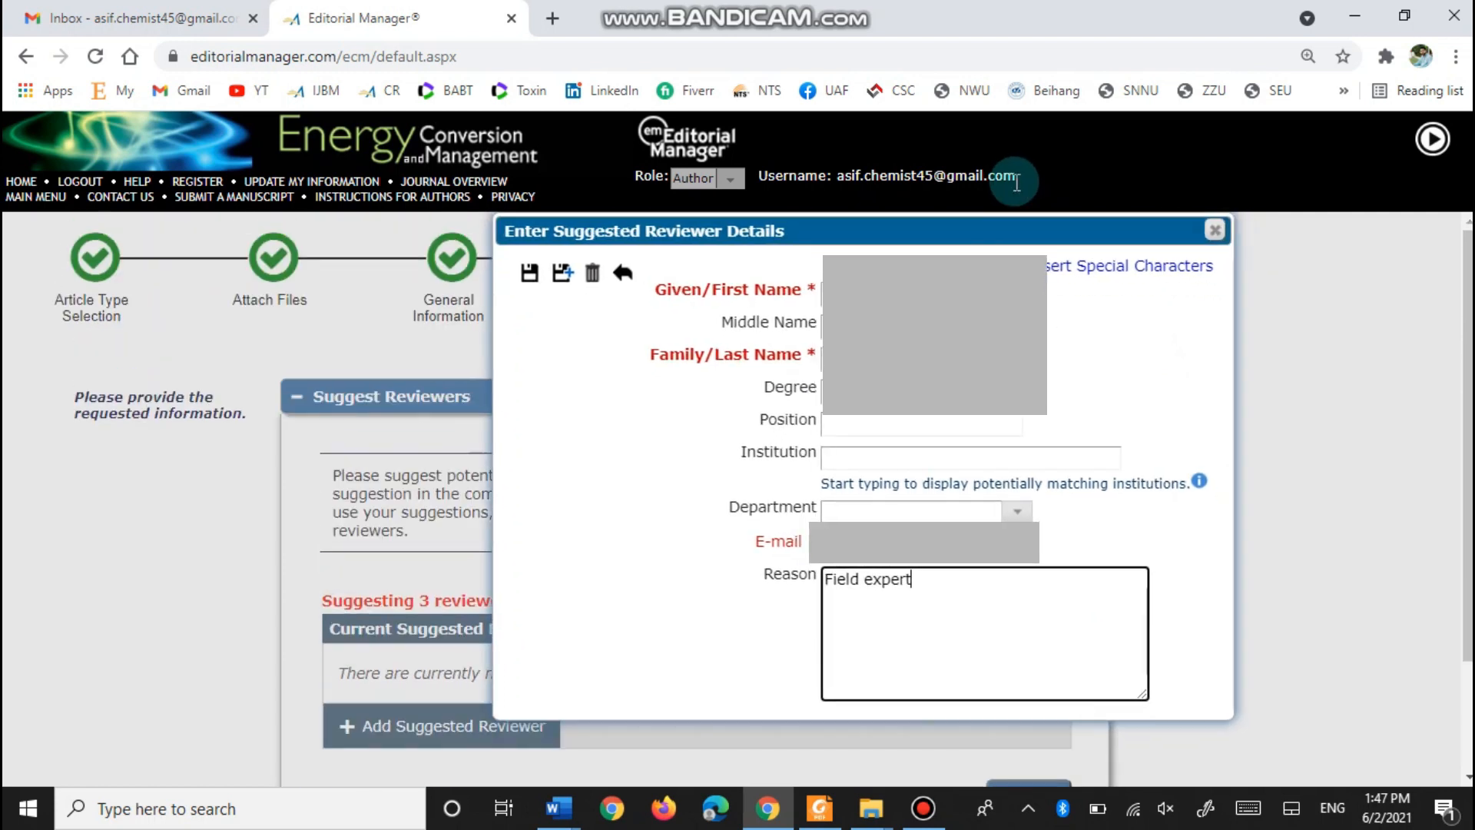
click(530, 275)
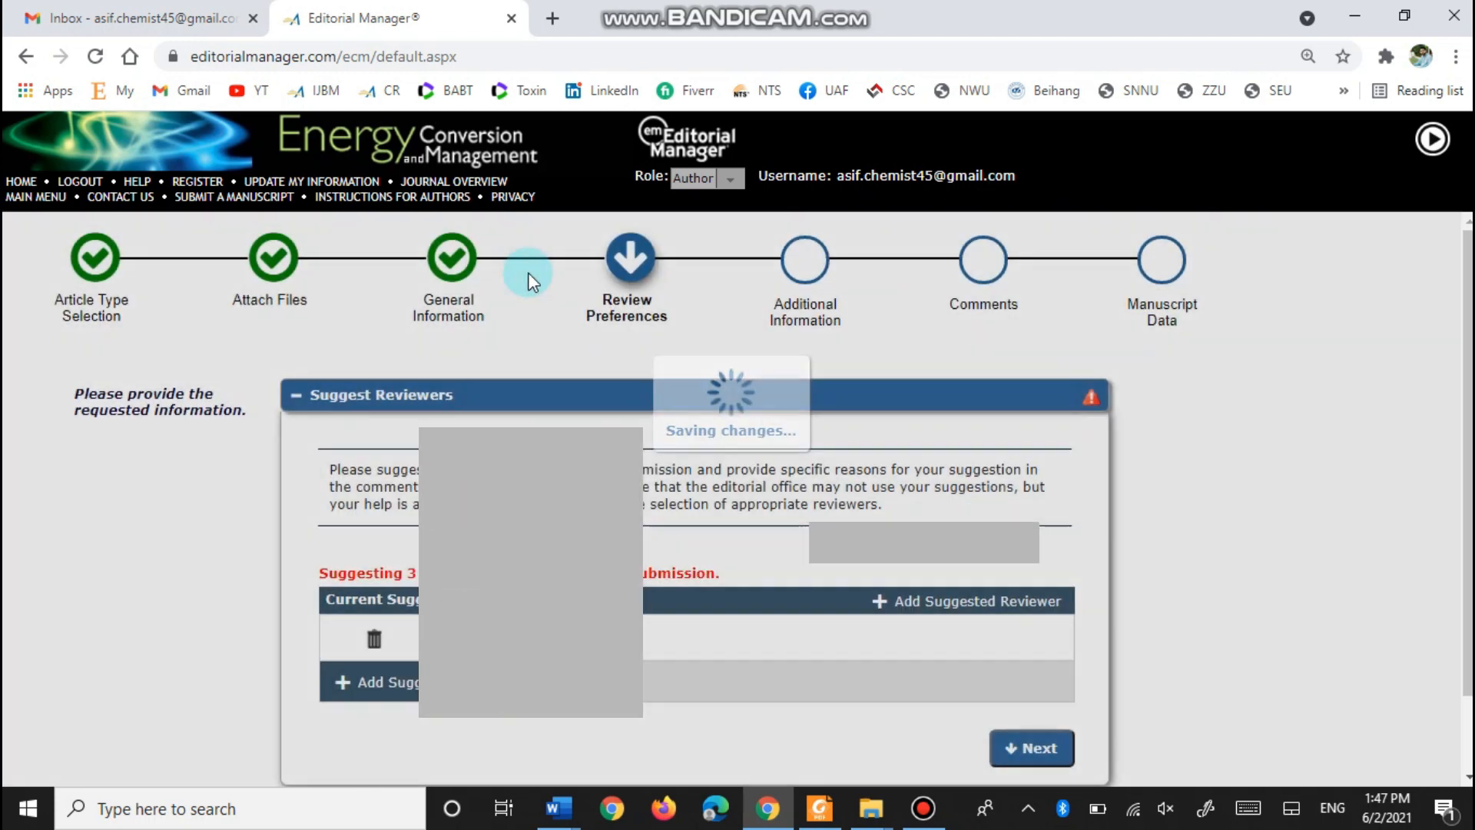
- Save the remaining suggested reviewers, leave Oppose Reviewers empty, and proceed past Review Preferences
scroll(412, 609, down, 1)
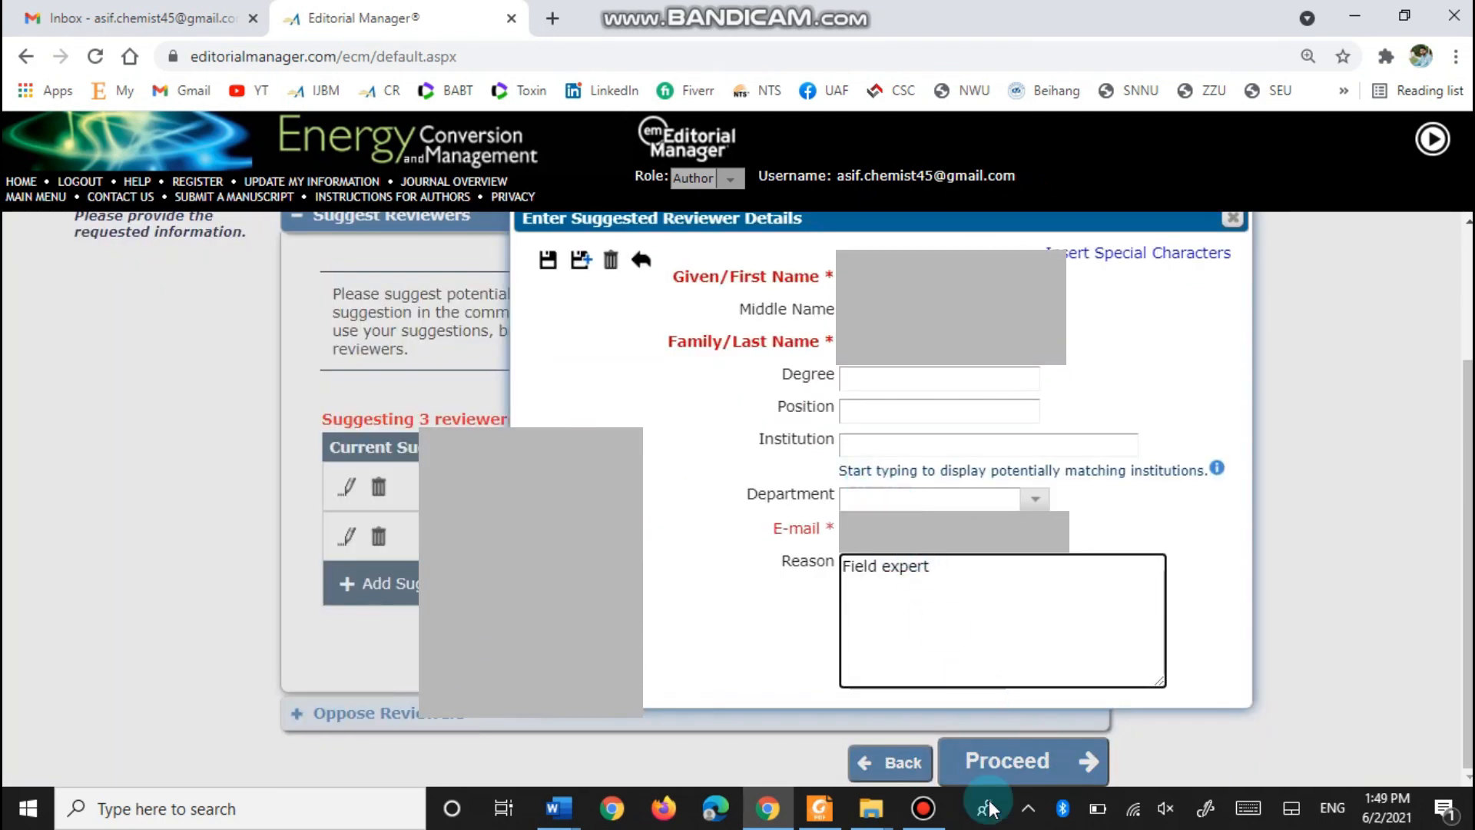
click(549, 263)
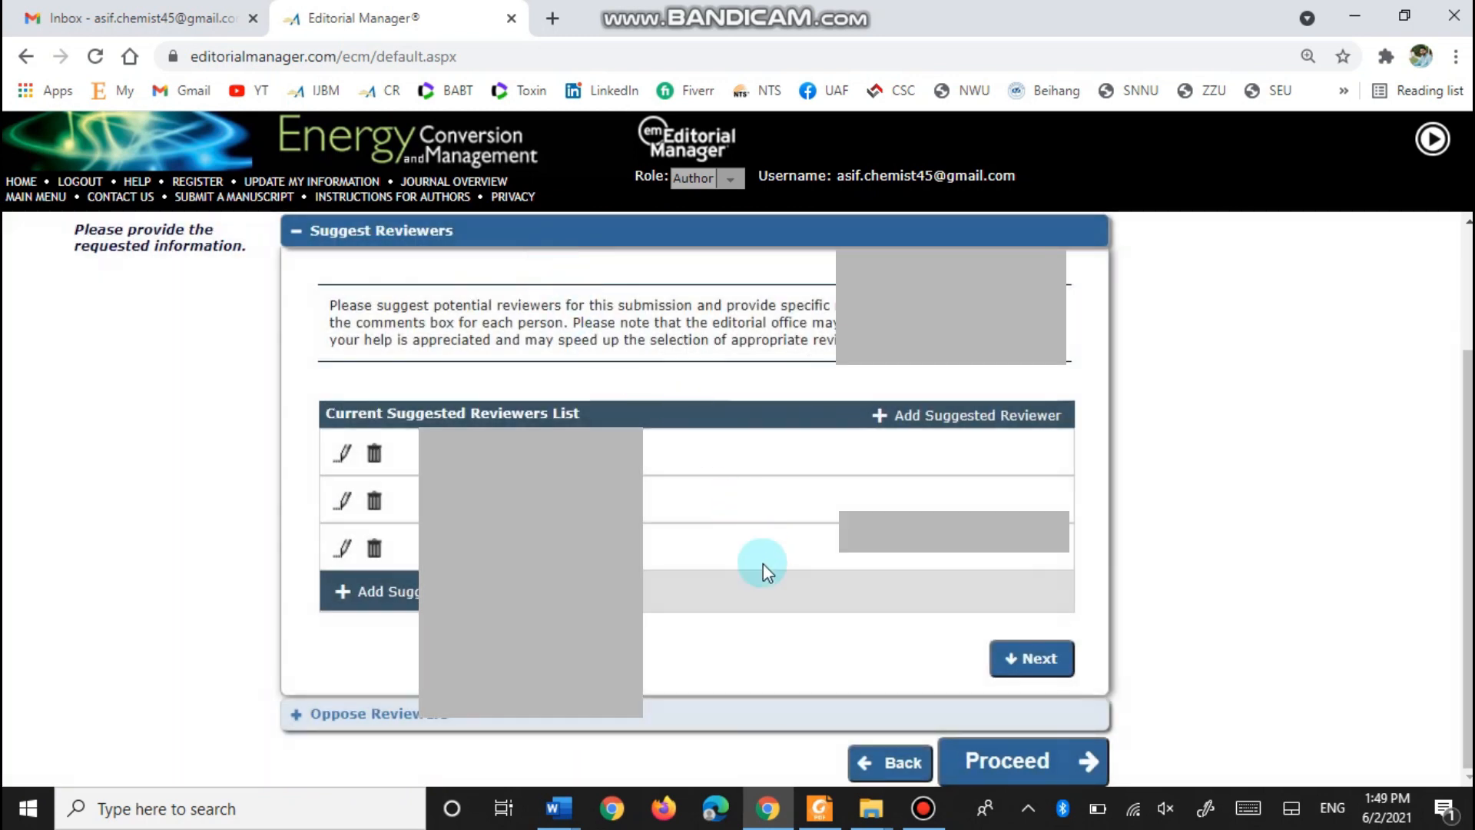
click(1031, 659)
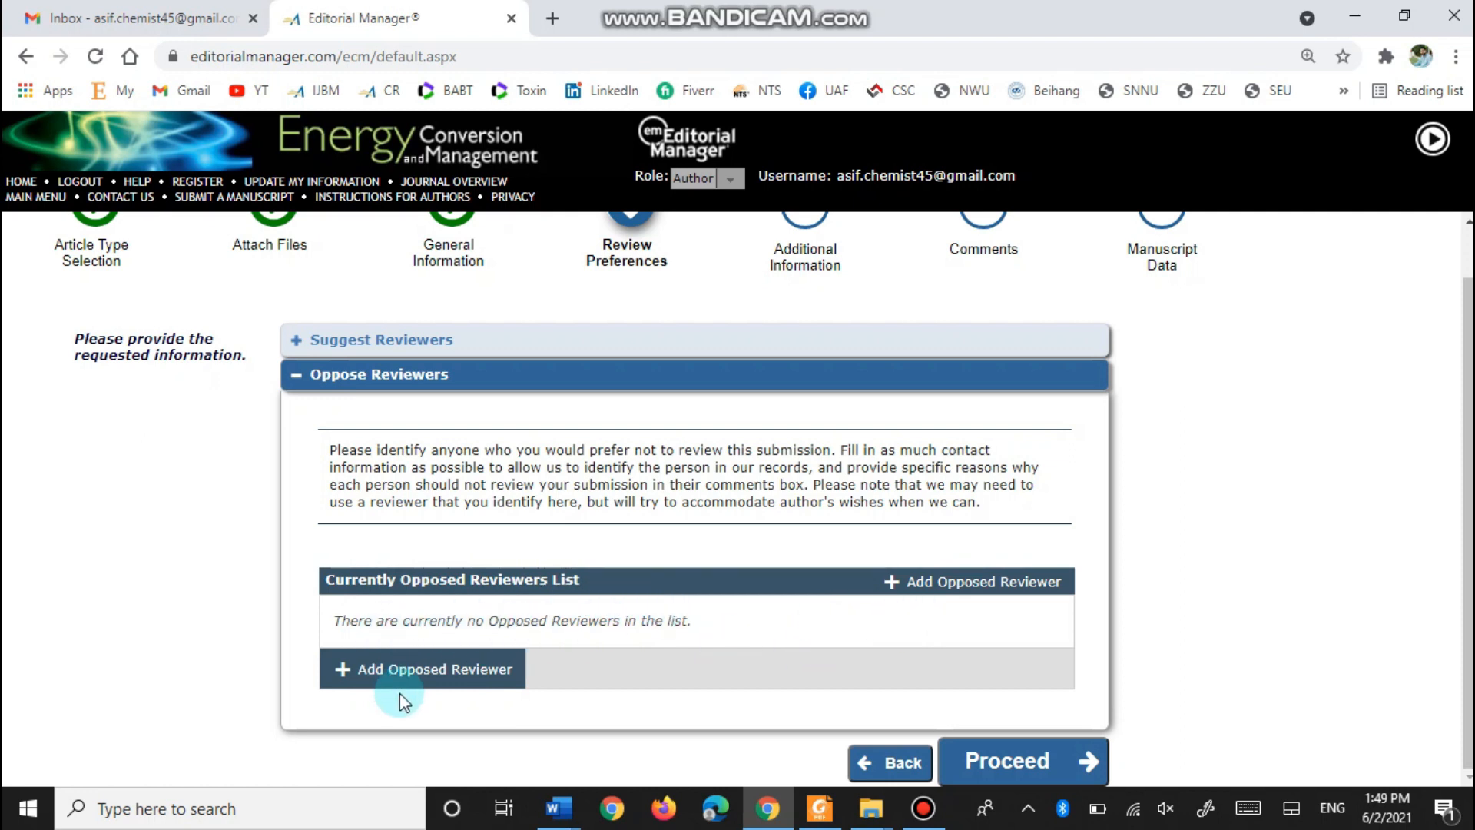
click(1006, 767)
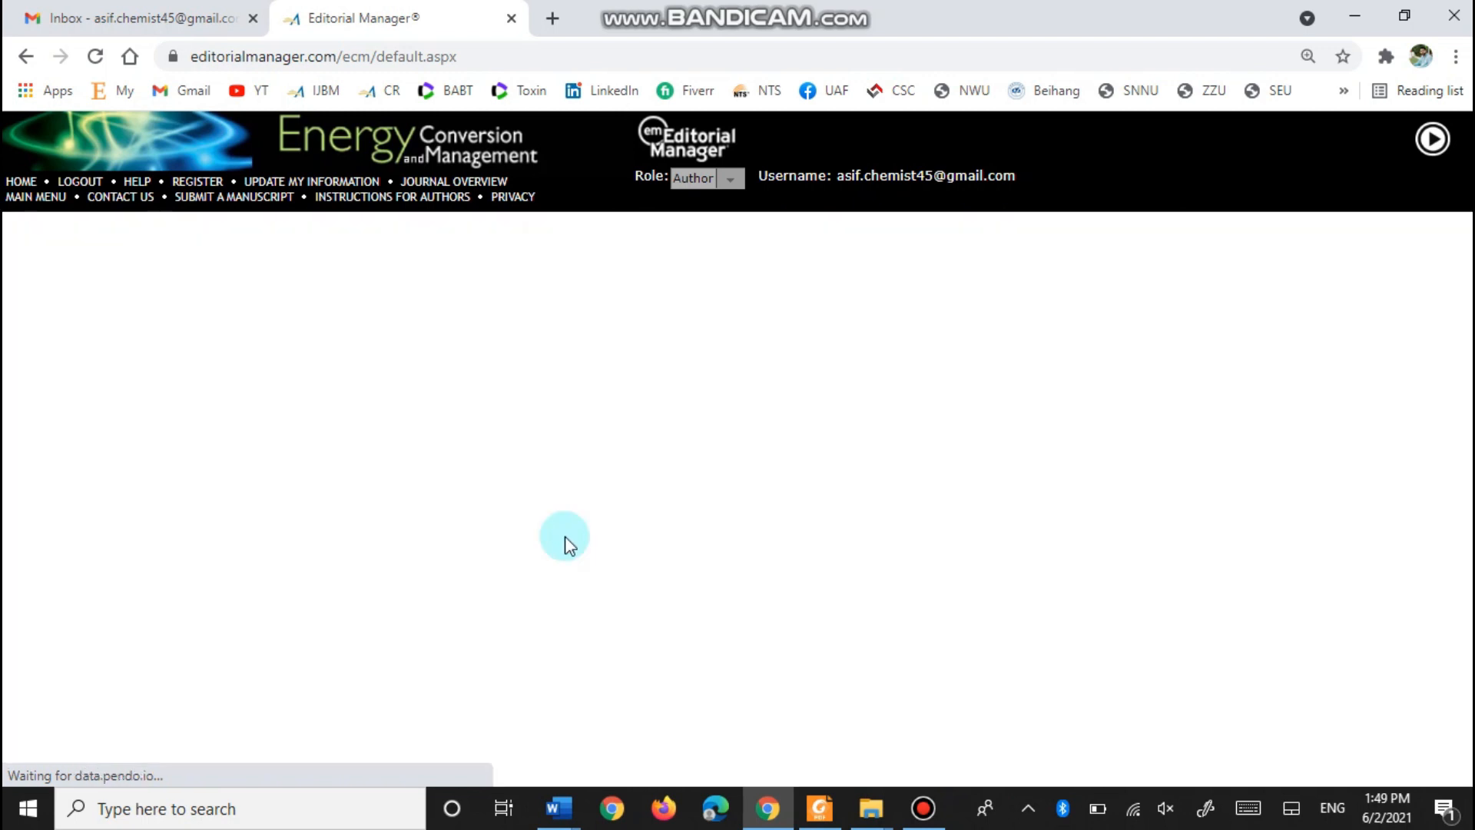
- Confirm all funders are acknowledged, answer No for Data in Brief and MethodsX, then proceed
scroll(275, 529, down, 2)
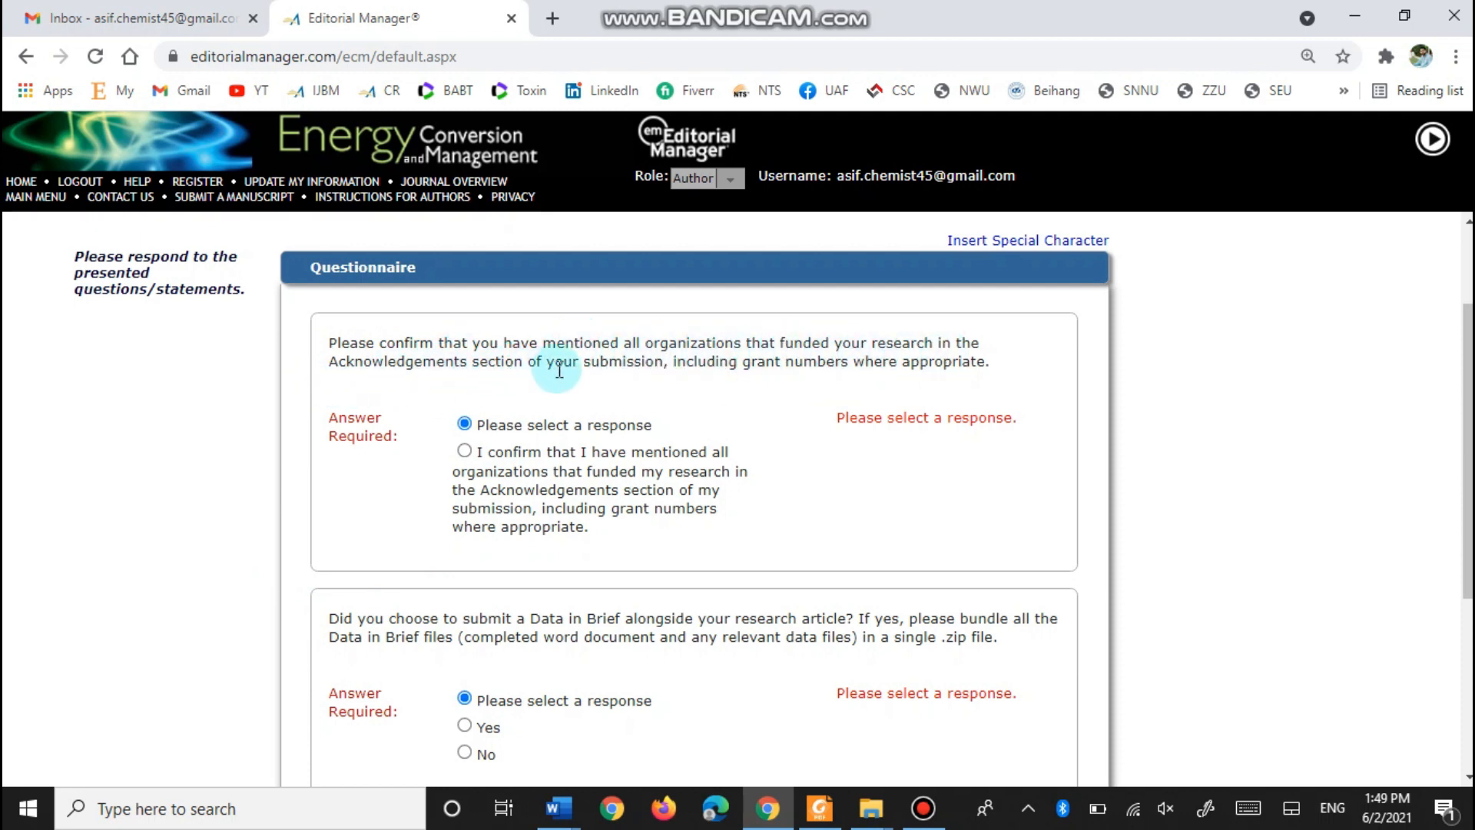
click(467, 453)
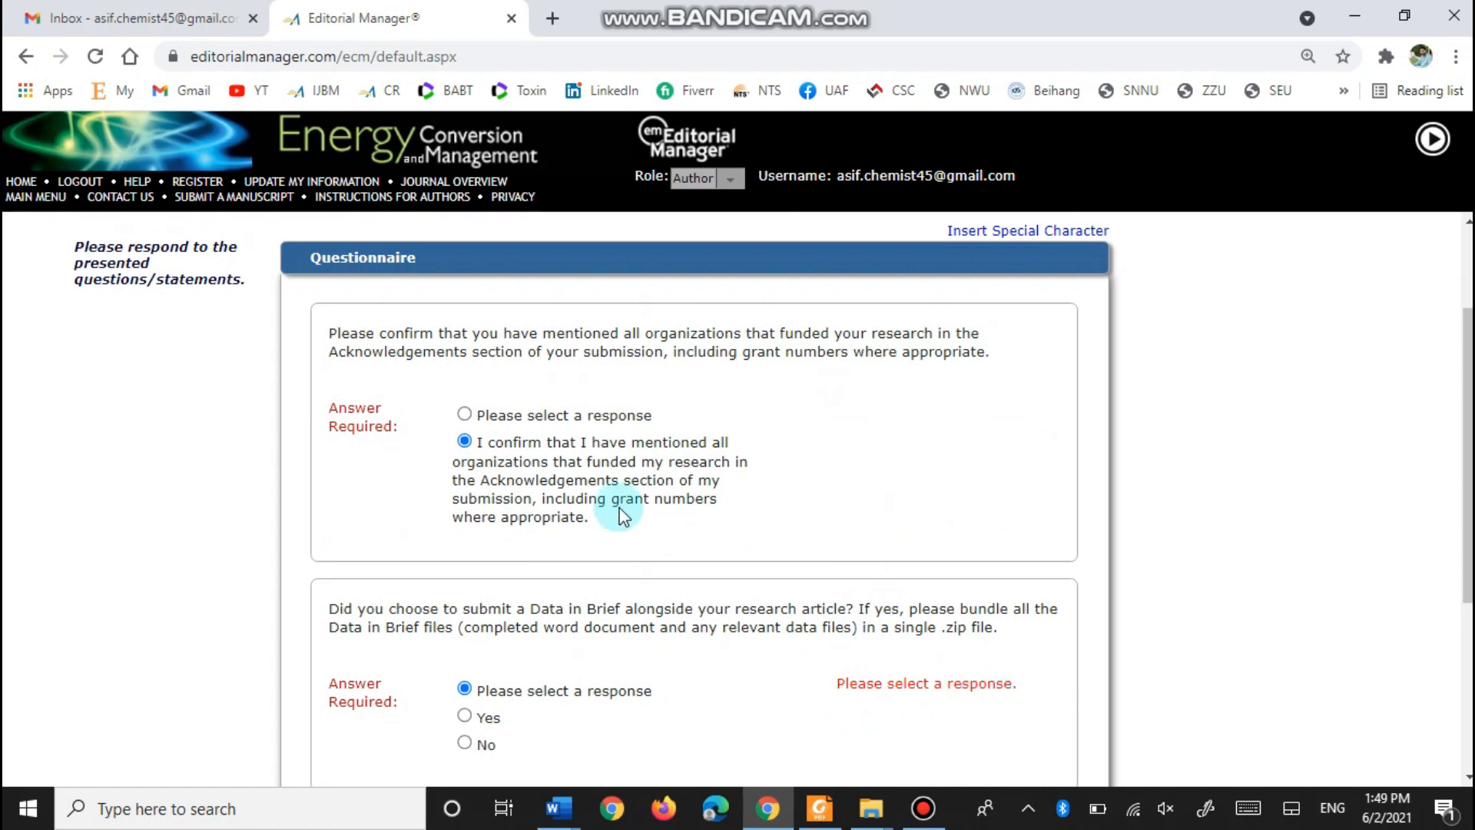
scroll(609, 418, down, 2)
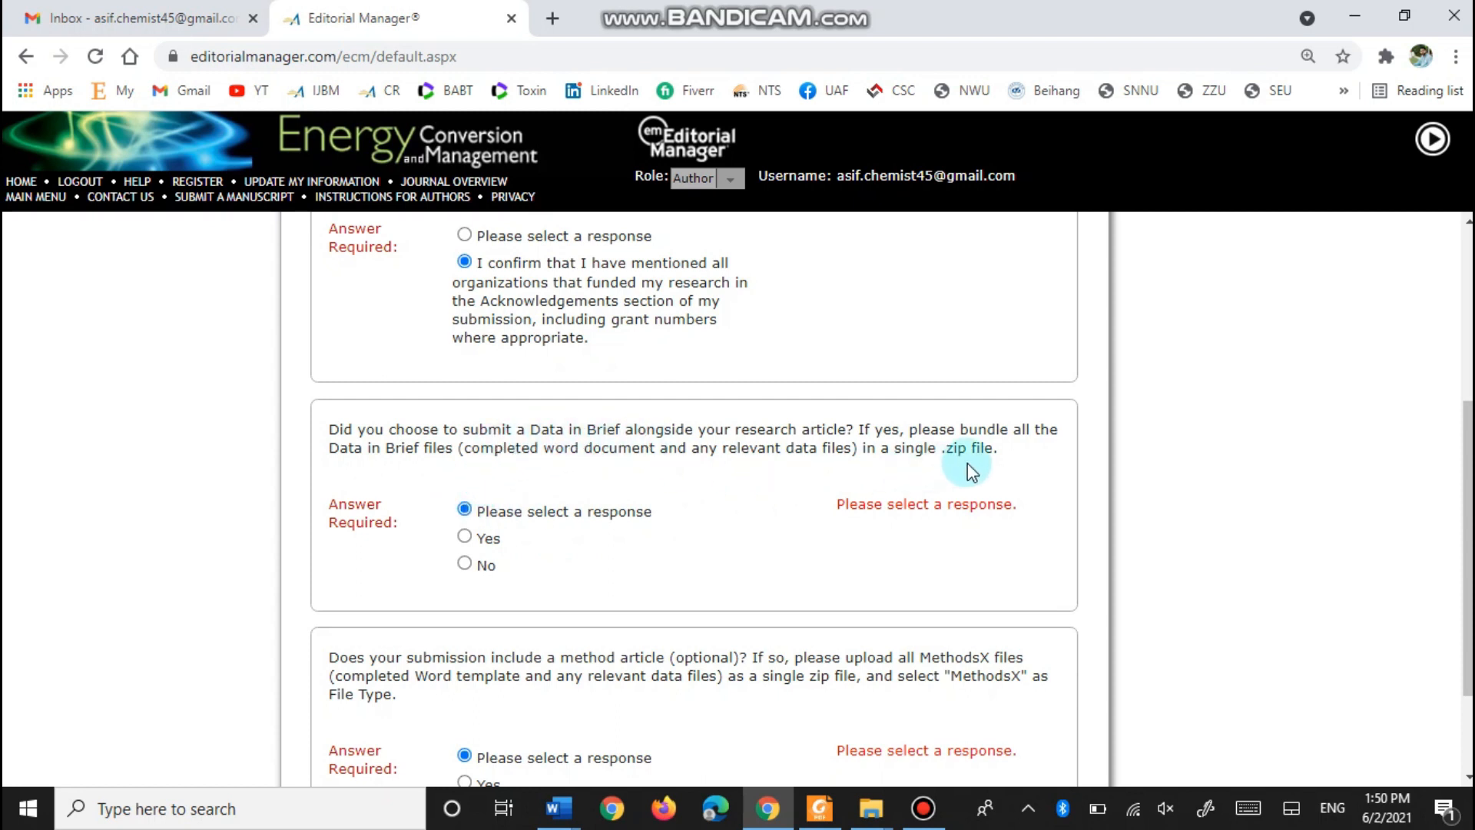
click(465, 563)
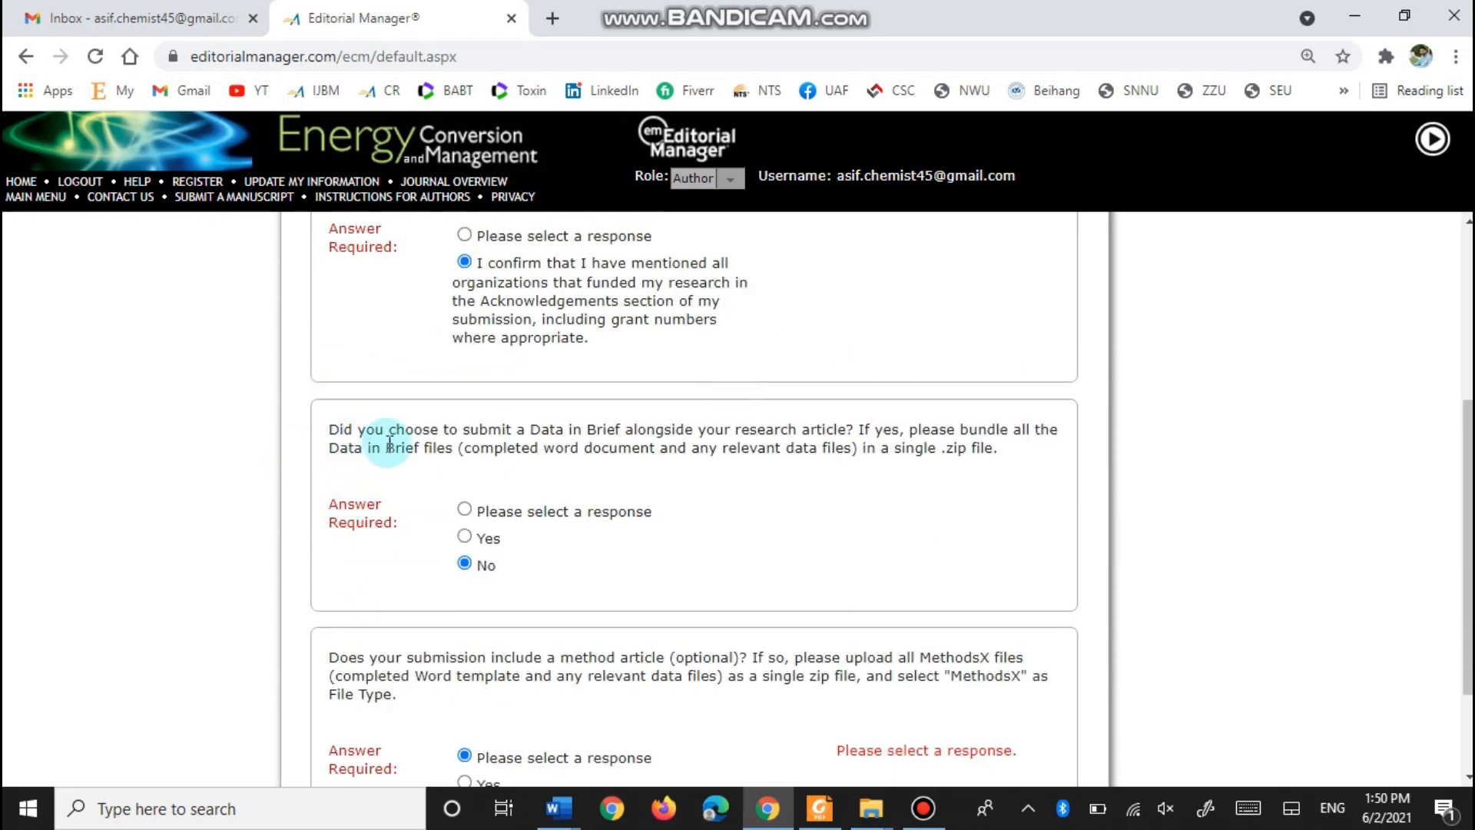
scroll(389, 444, down, 2)
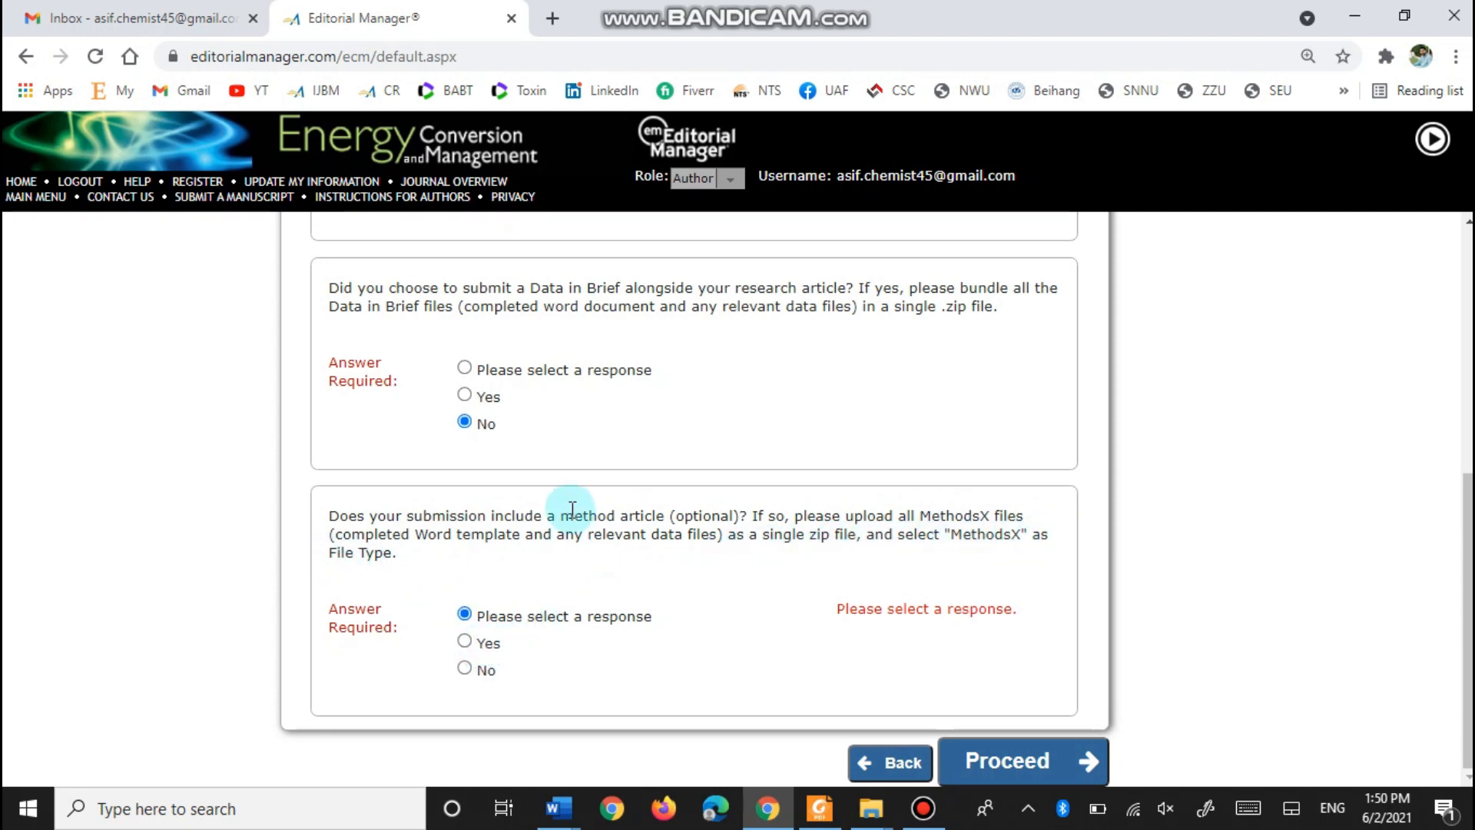
click(464, 645)
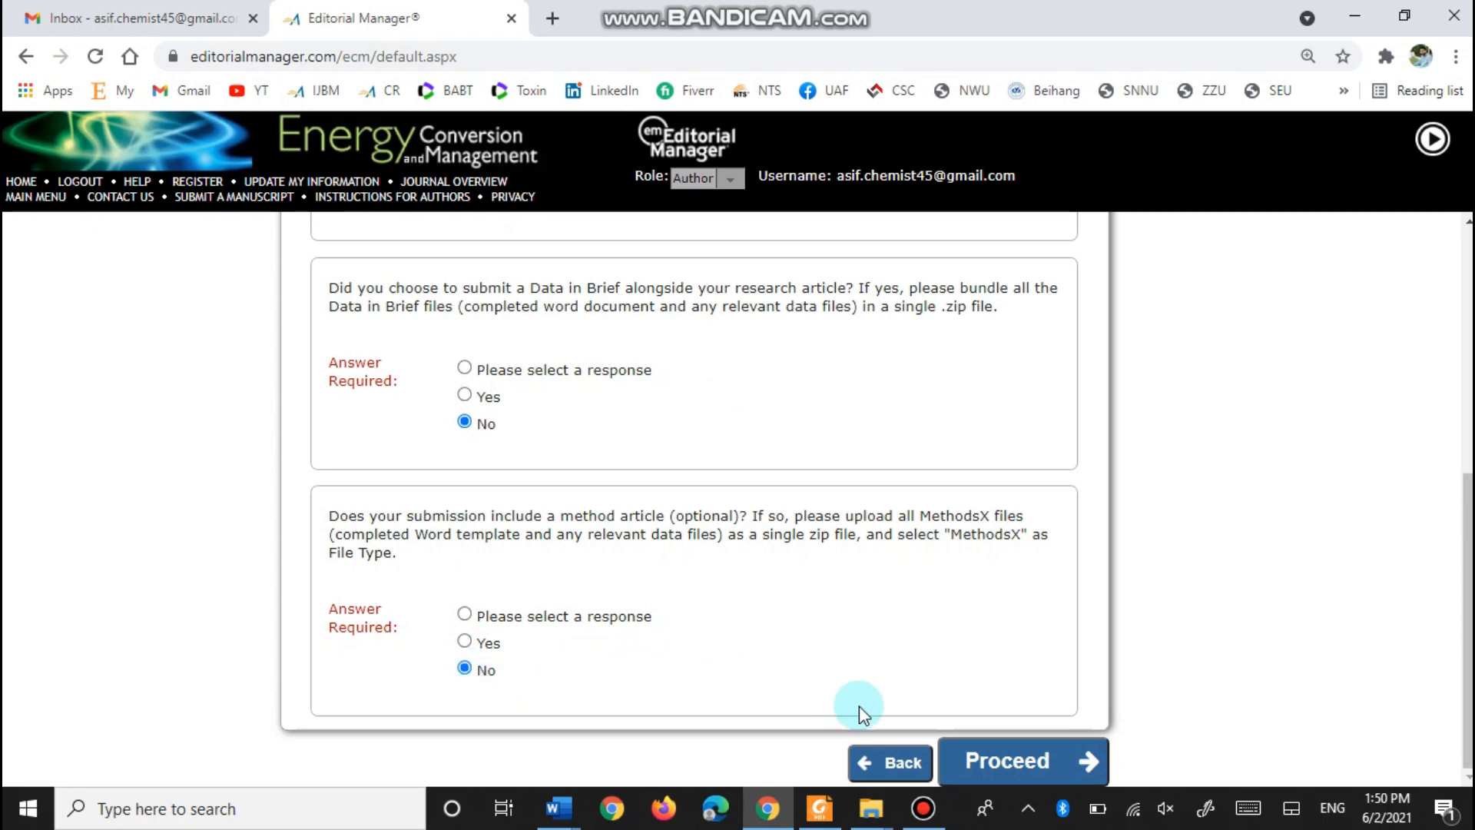
click(1009, 764)
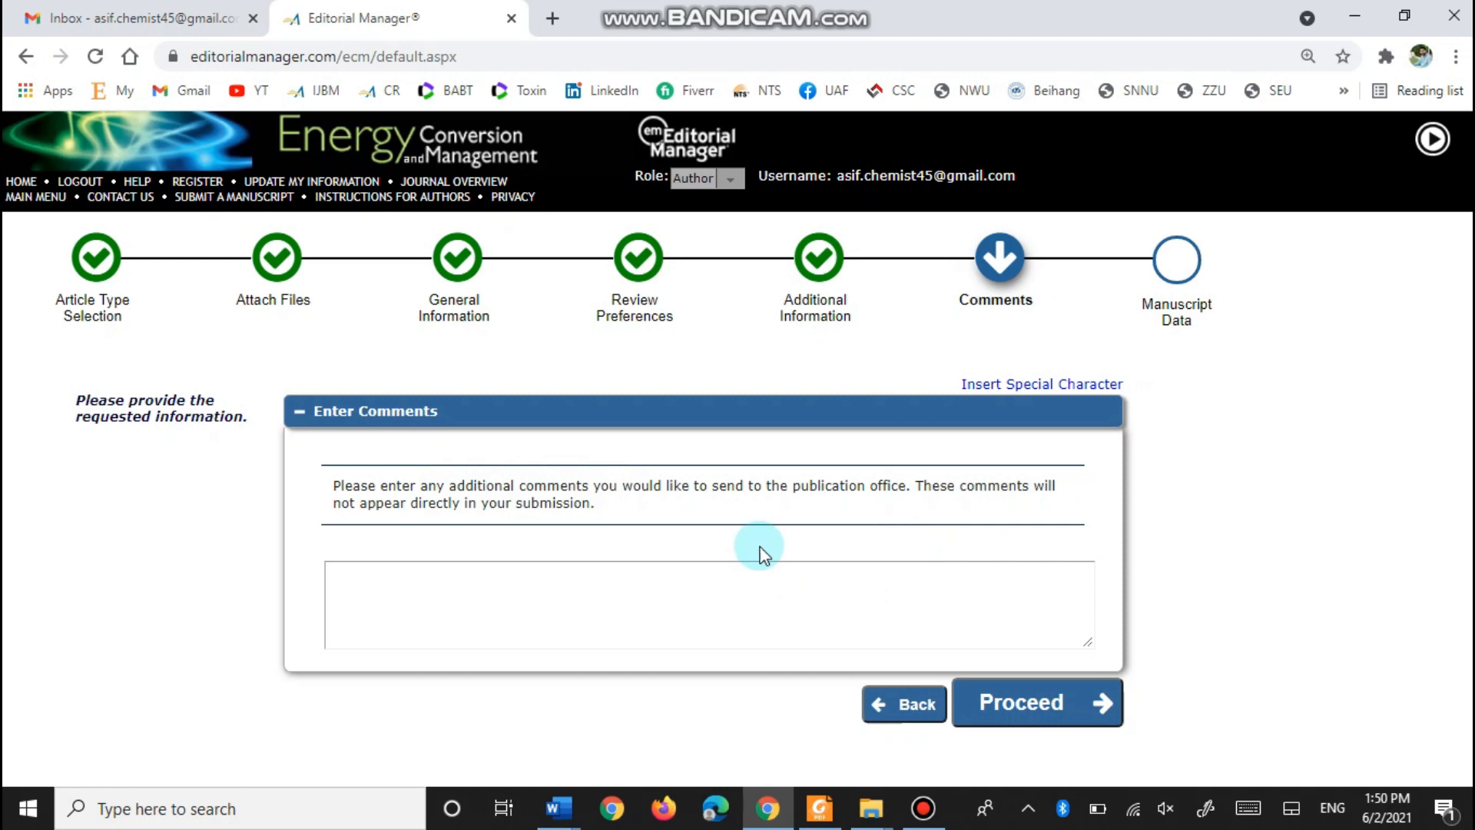
- Leave the comments blank and proceed to Manuscript Data
click(1022, 705)
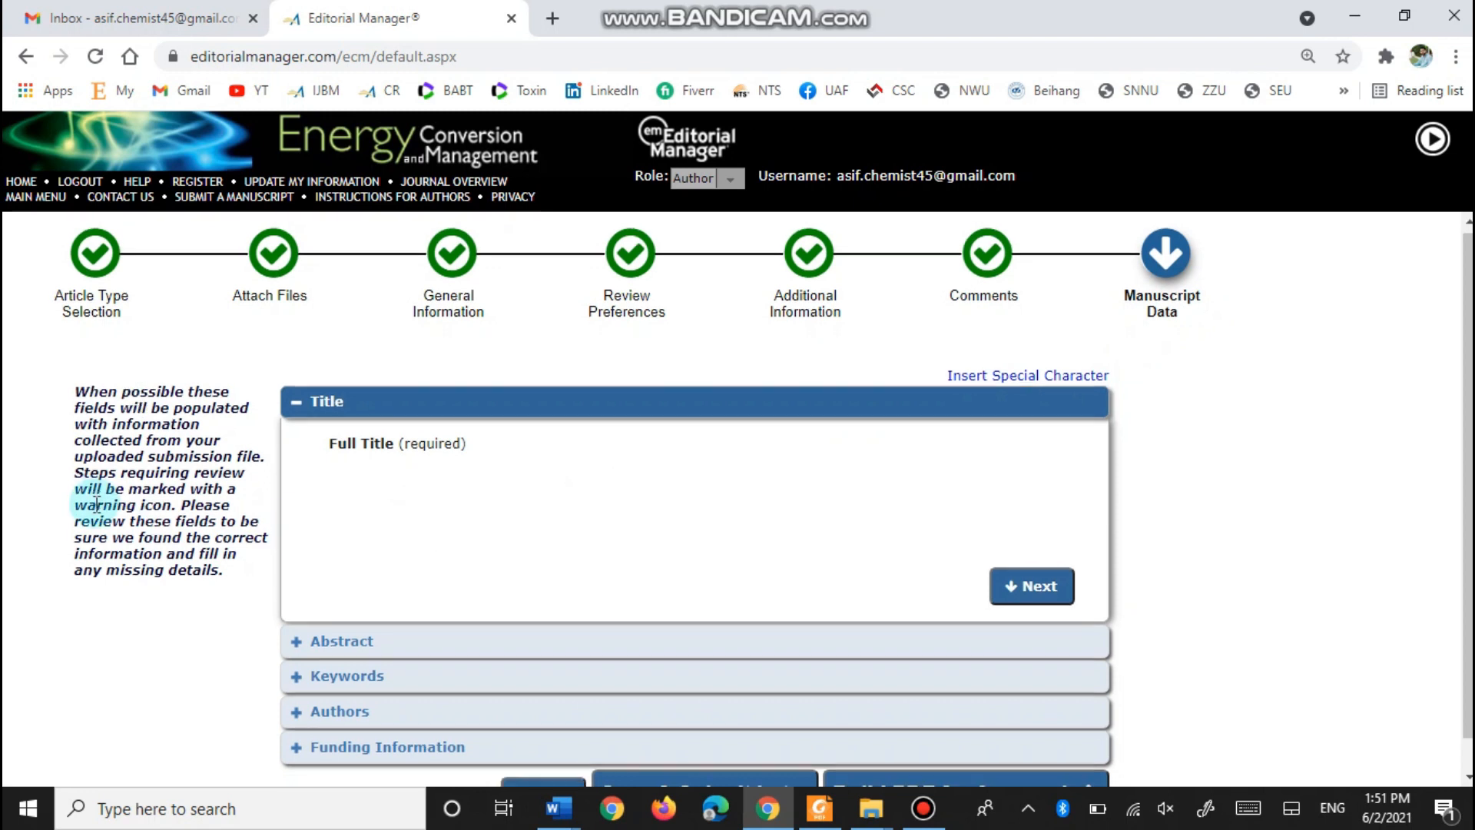
- Fill Full Title with 'Recent developments in sustainable production of bioethanol from fruits and vegetables wastes: a review'
scroll(100, 503, down, 1)
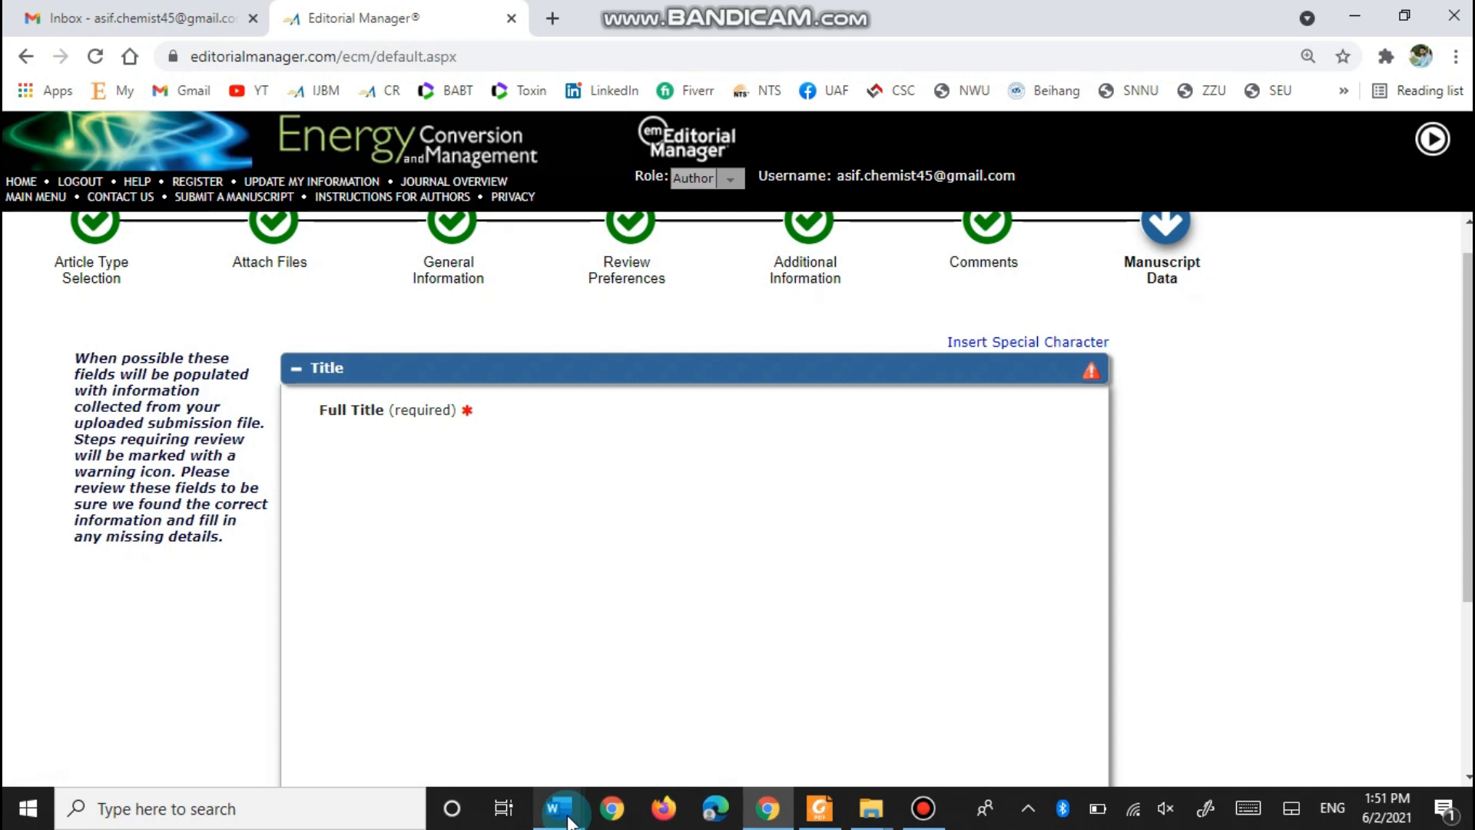
mouse_move(568, 815)
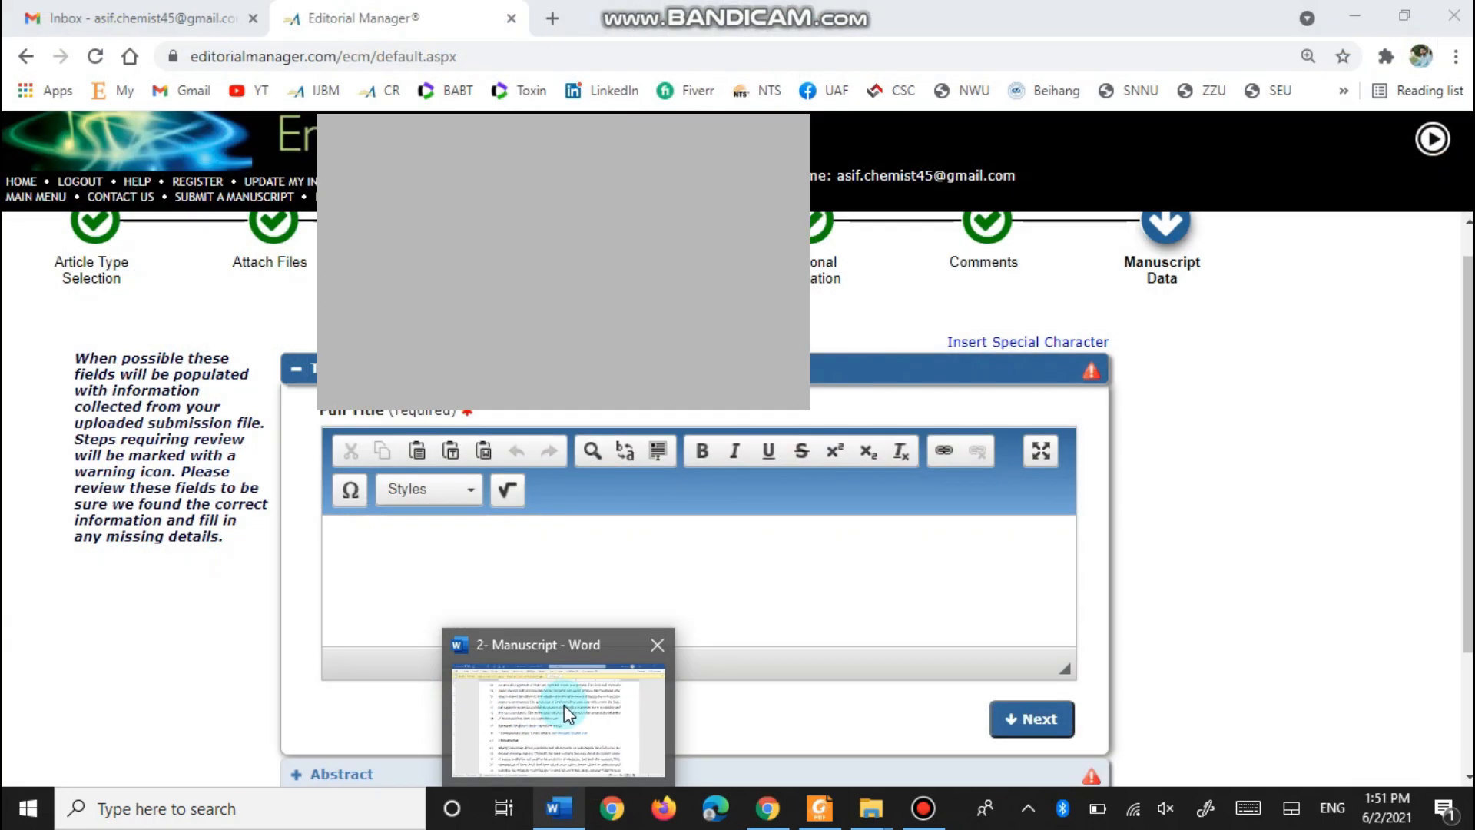
click(564, 704)
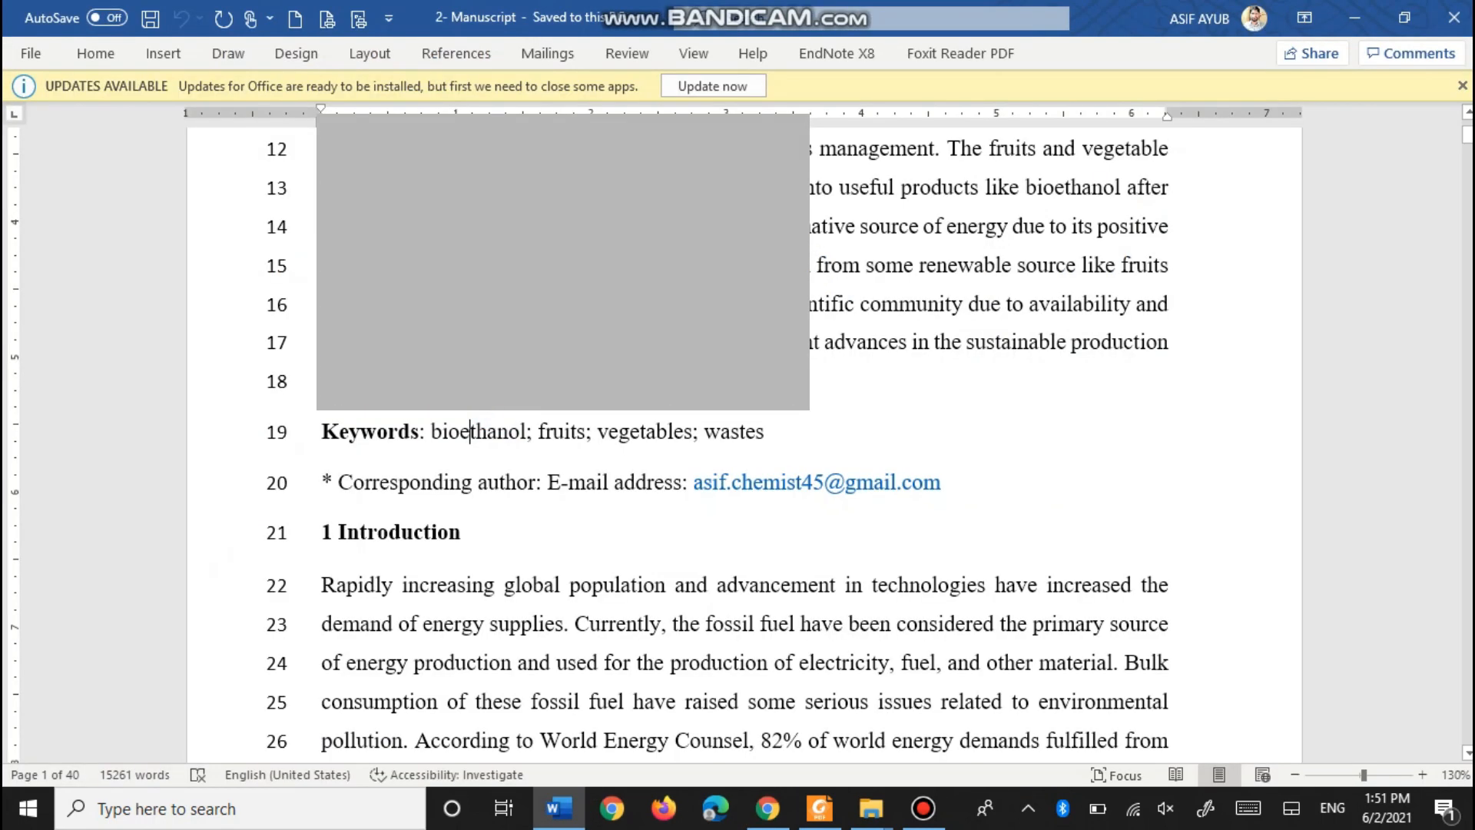
scroll(745, 445, up, 6)
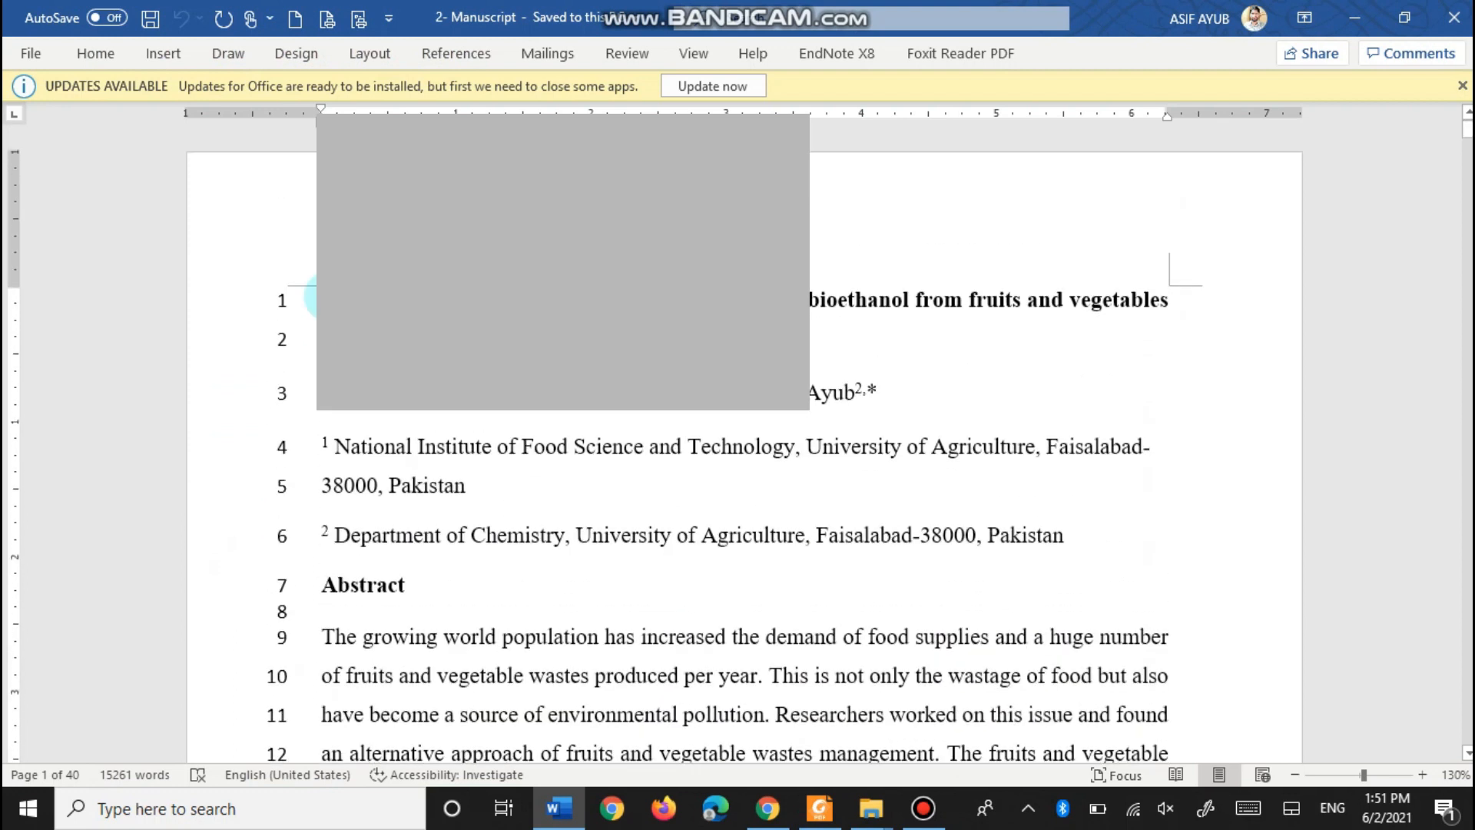
triple_click(581, 301)
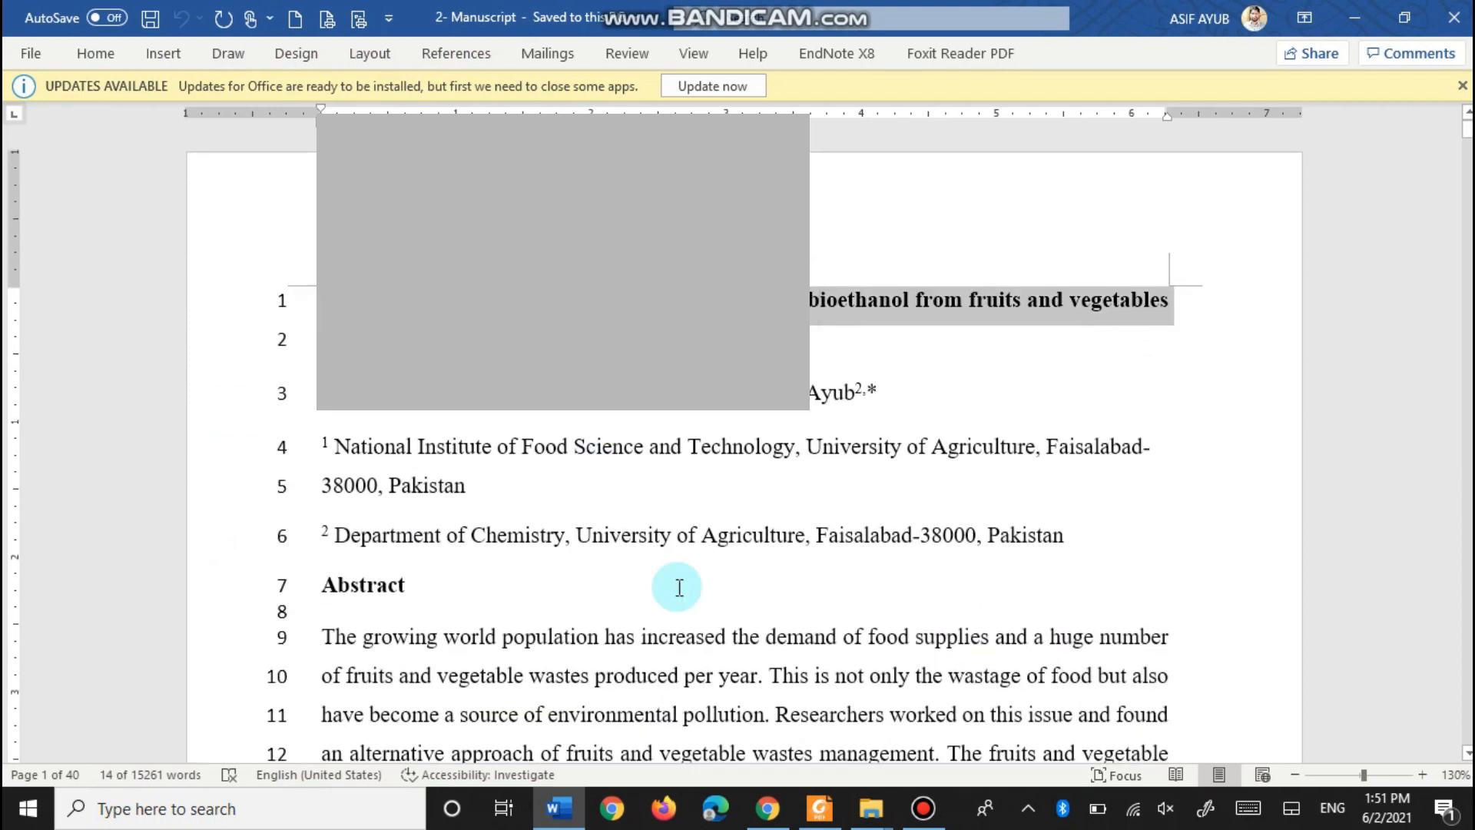
click(766, 816)
click(517, 582)
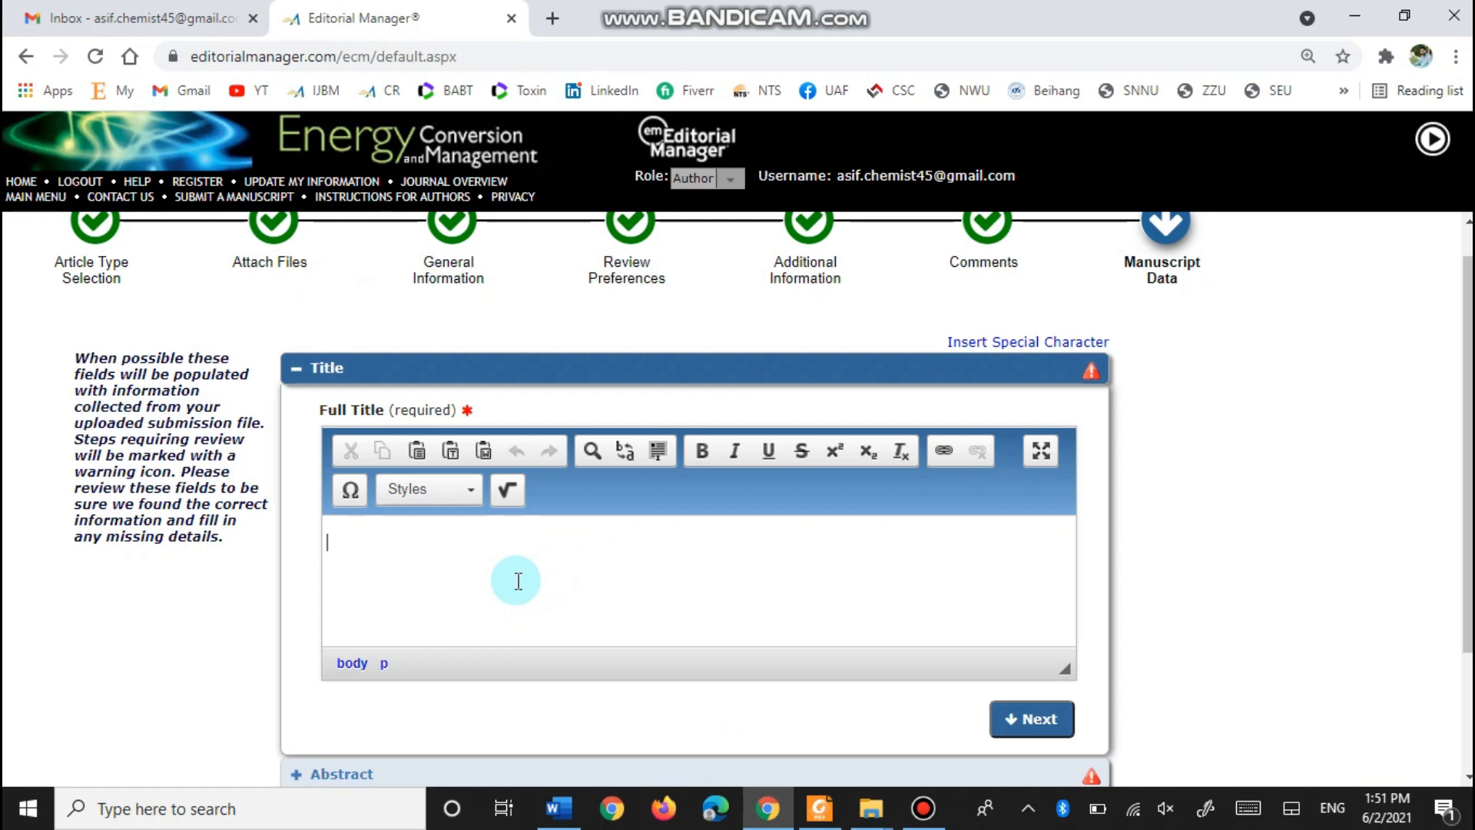
key(ctrl+v)
key(ctrl+v)
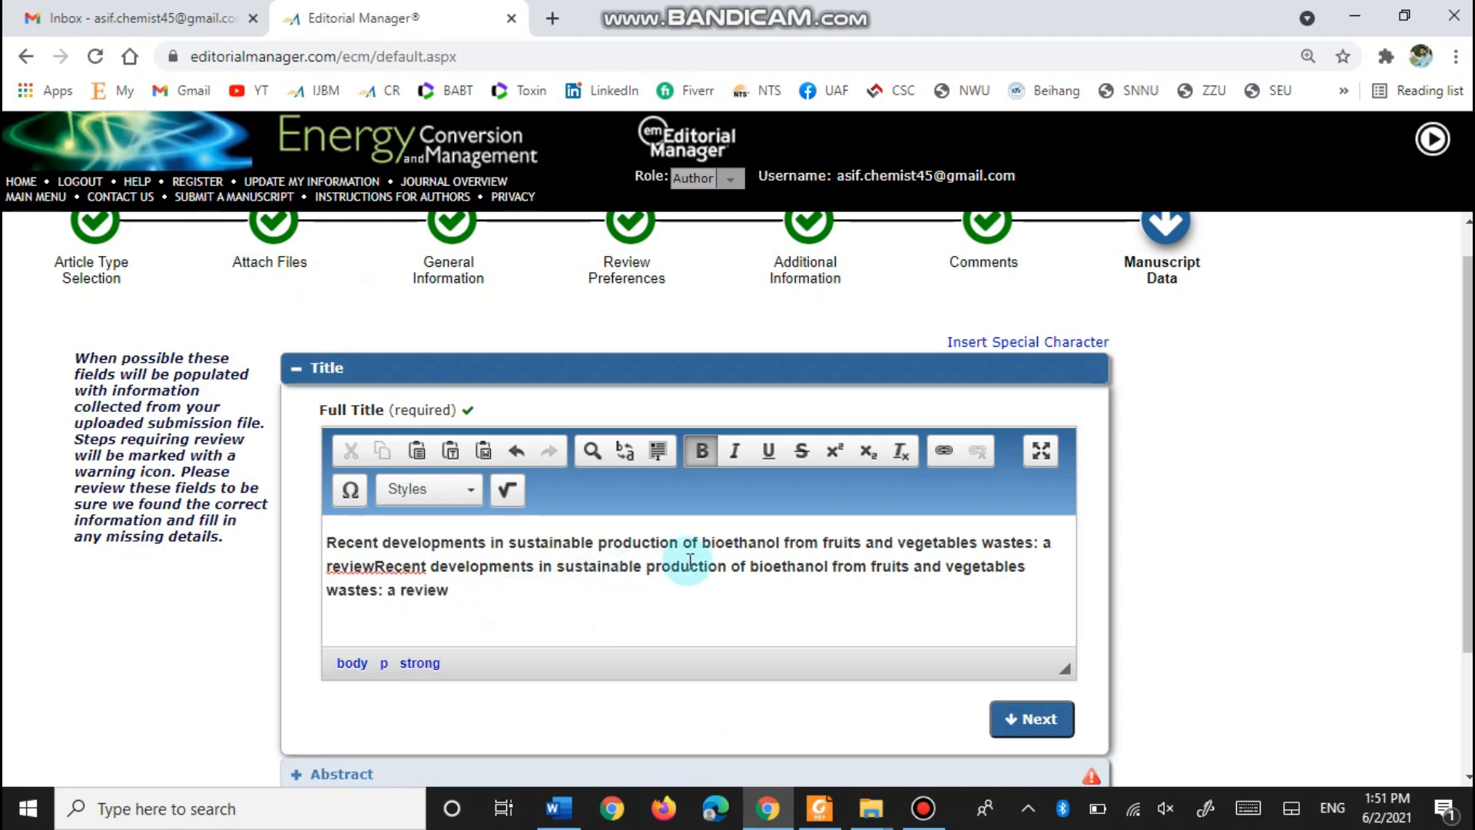
drag(449, 590, 378, 577)
key(Delete)
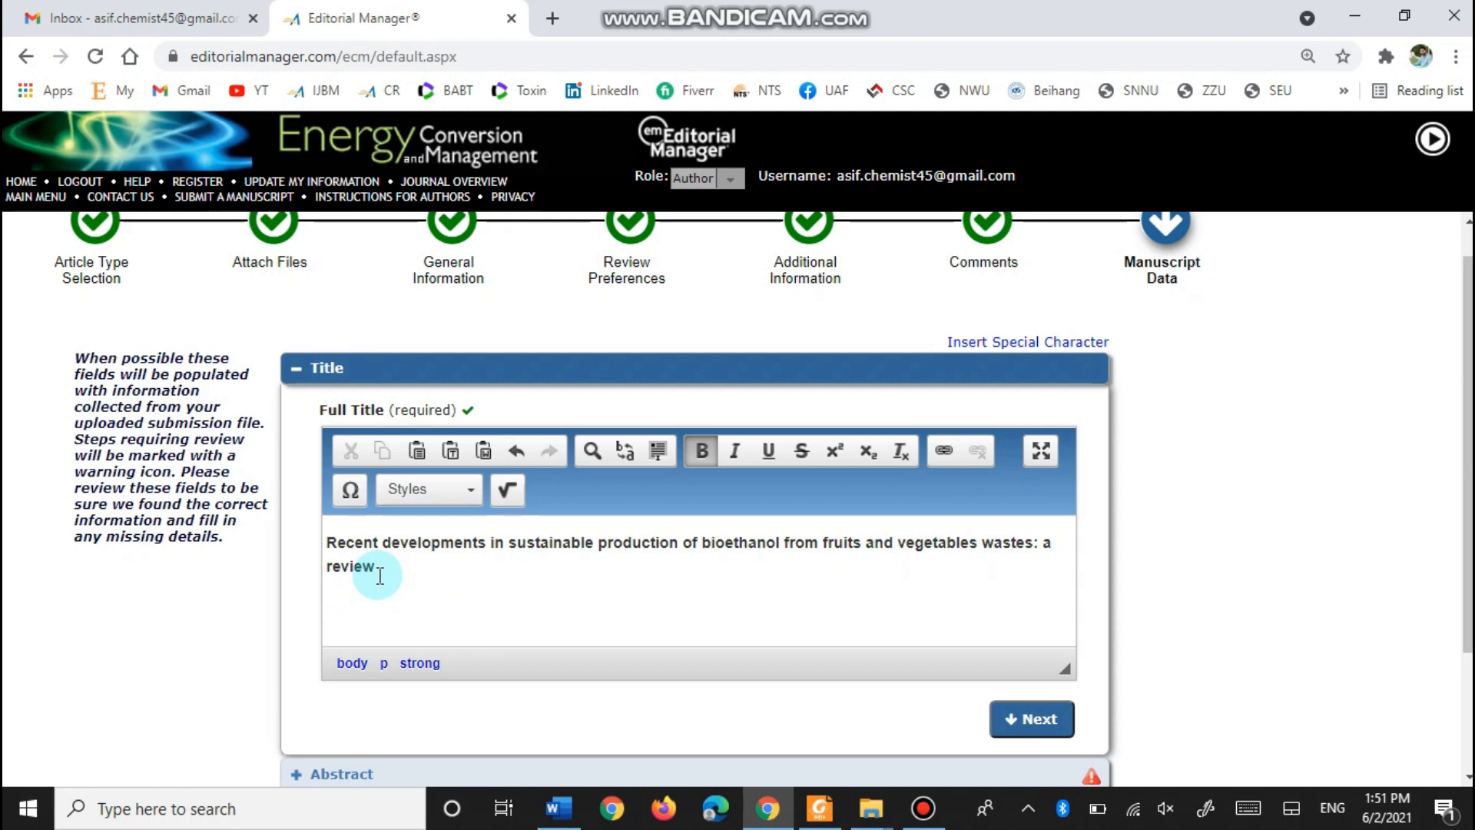
click(1042, 726)
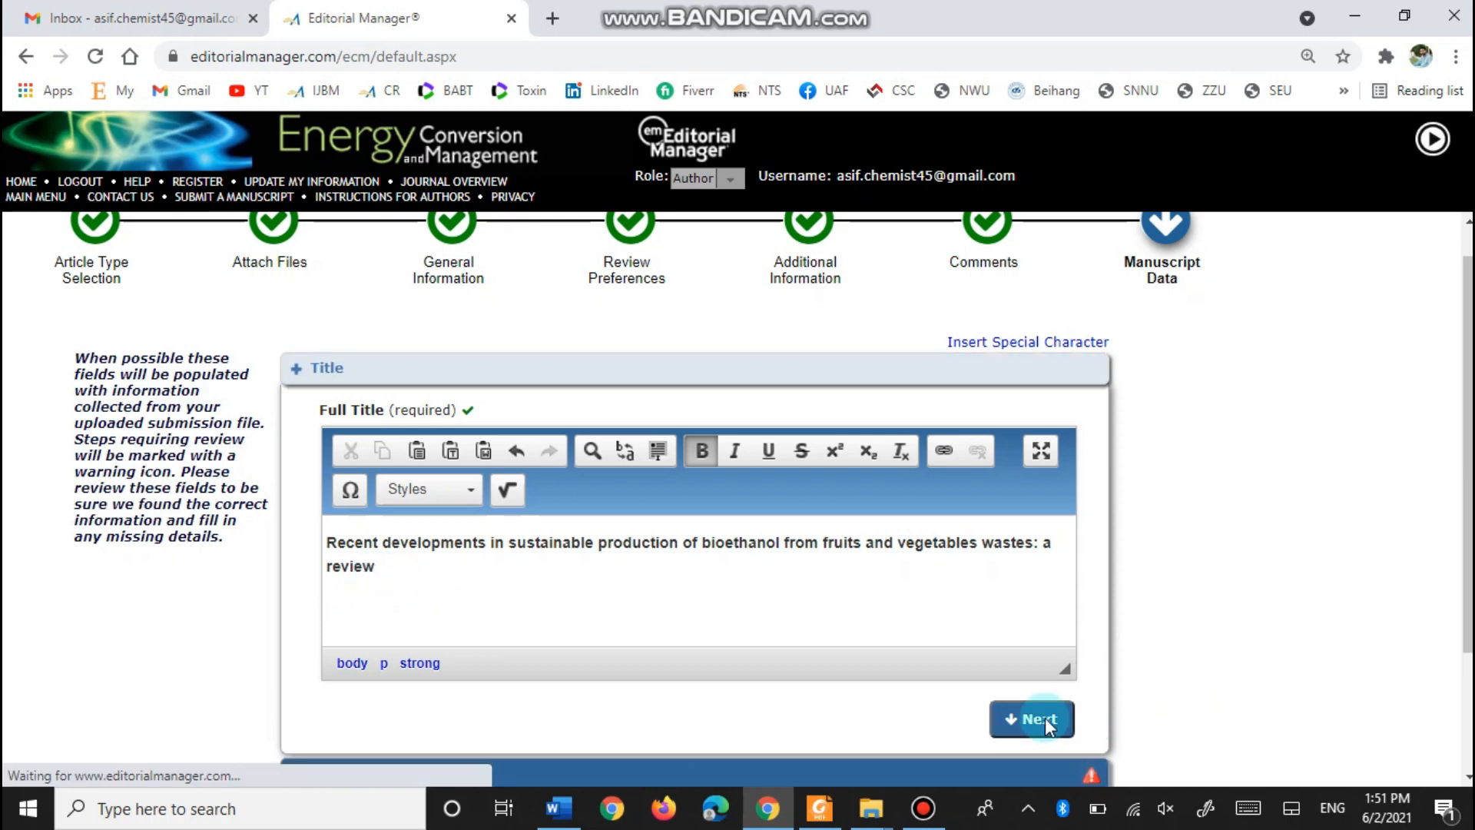
- Paste the manuscript's abstract, lines 9 to 18 from Word, into the Abstract field
click(464, 597)
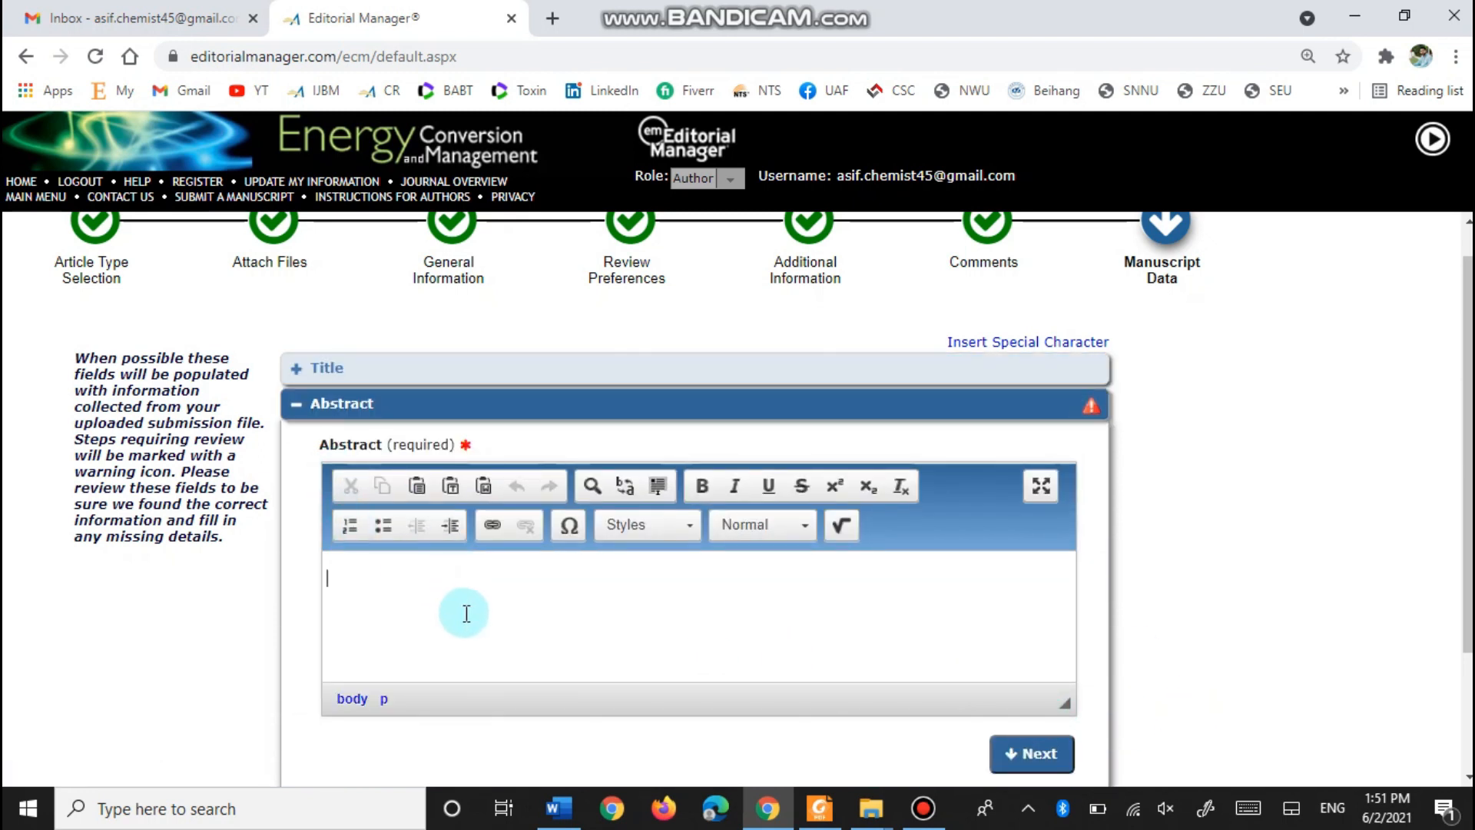
click(568, 805)
scroll(400, 492, down, 4)
scroll(345, 430, down, 3)
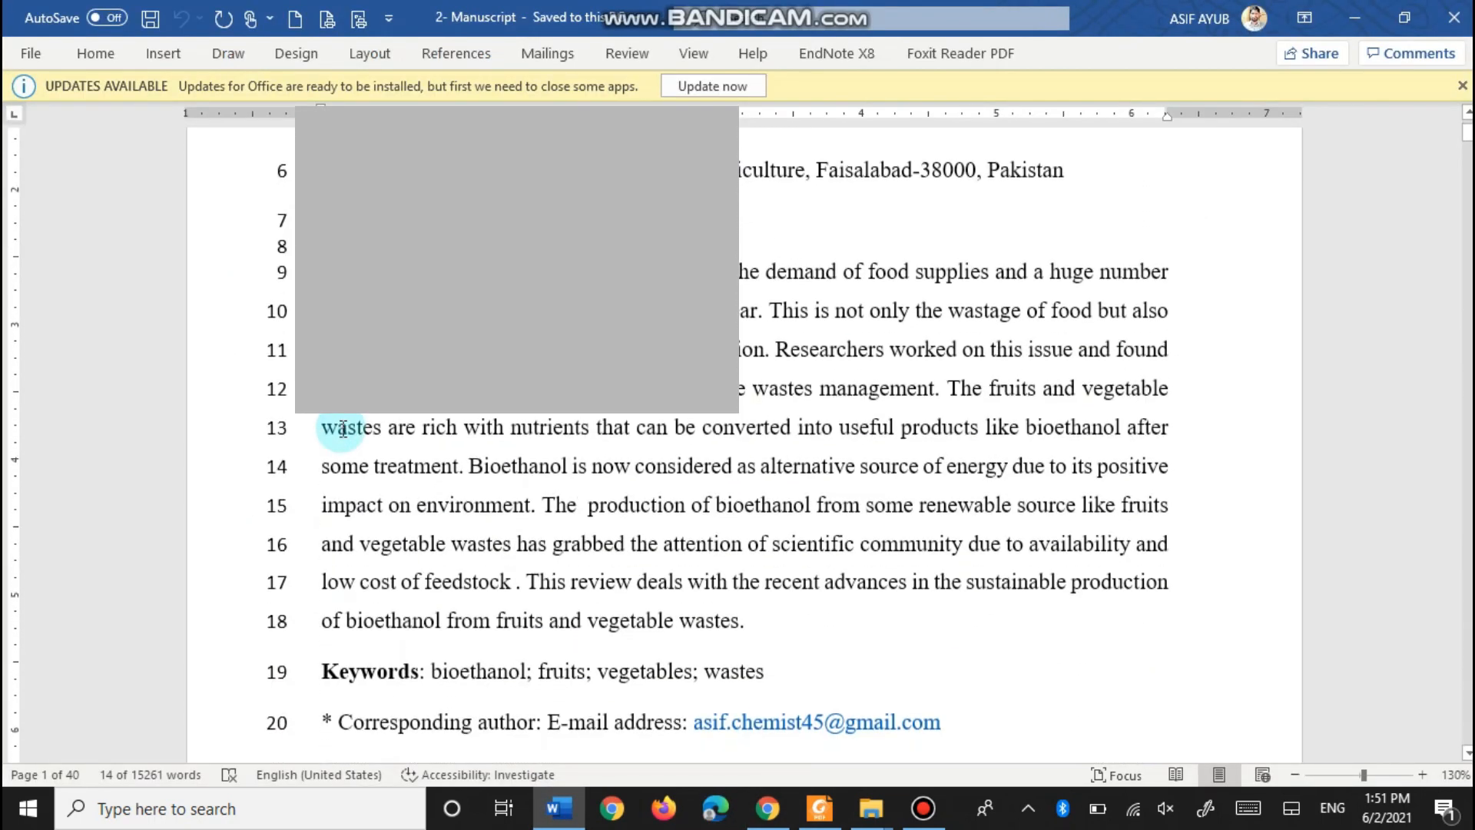
drag(321, 269, 774, 615)
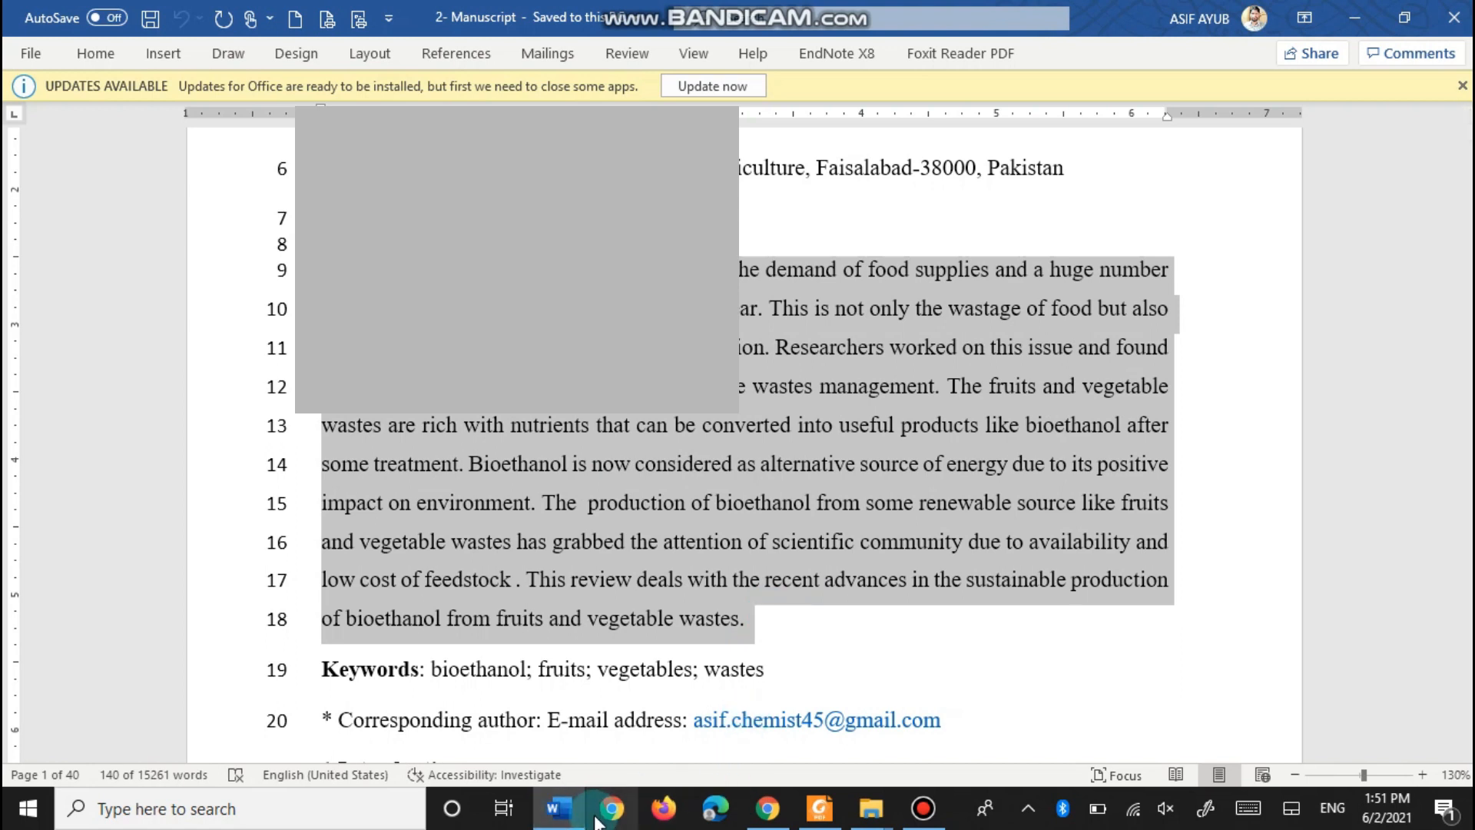
click(767, 808)
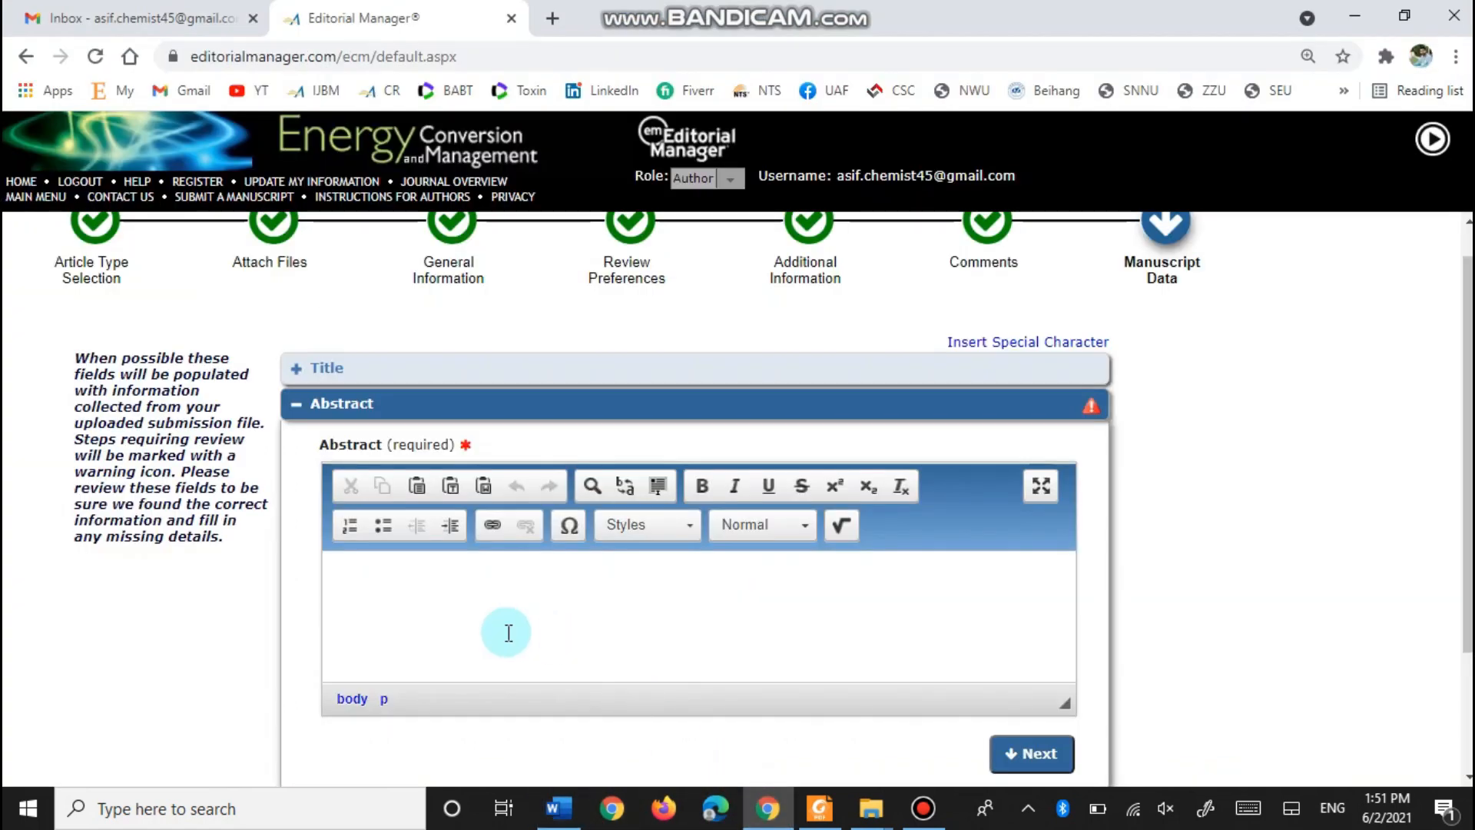
key(ctrl+v)
click(1039, 756)
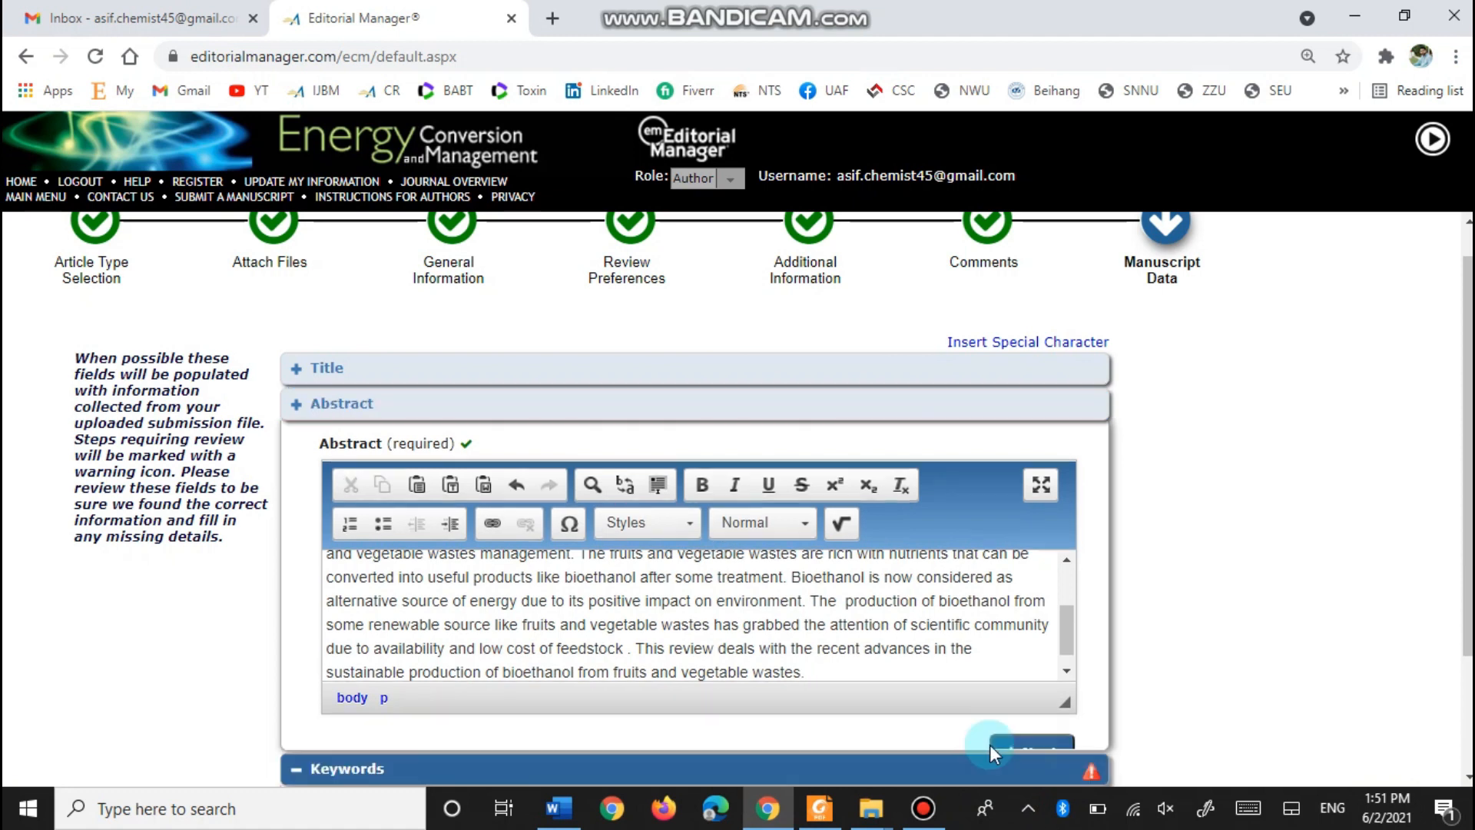
- Paste the four keywords from line 19 of the manuscript into the keywords box
scroll(441, 572, down, 1)
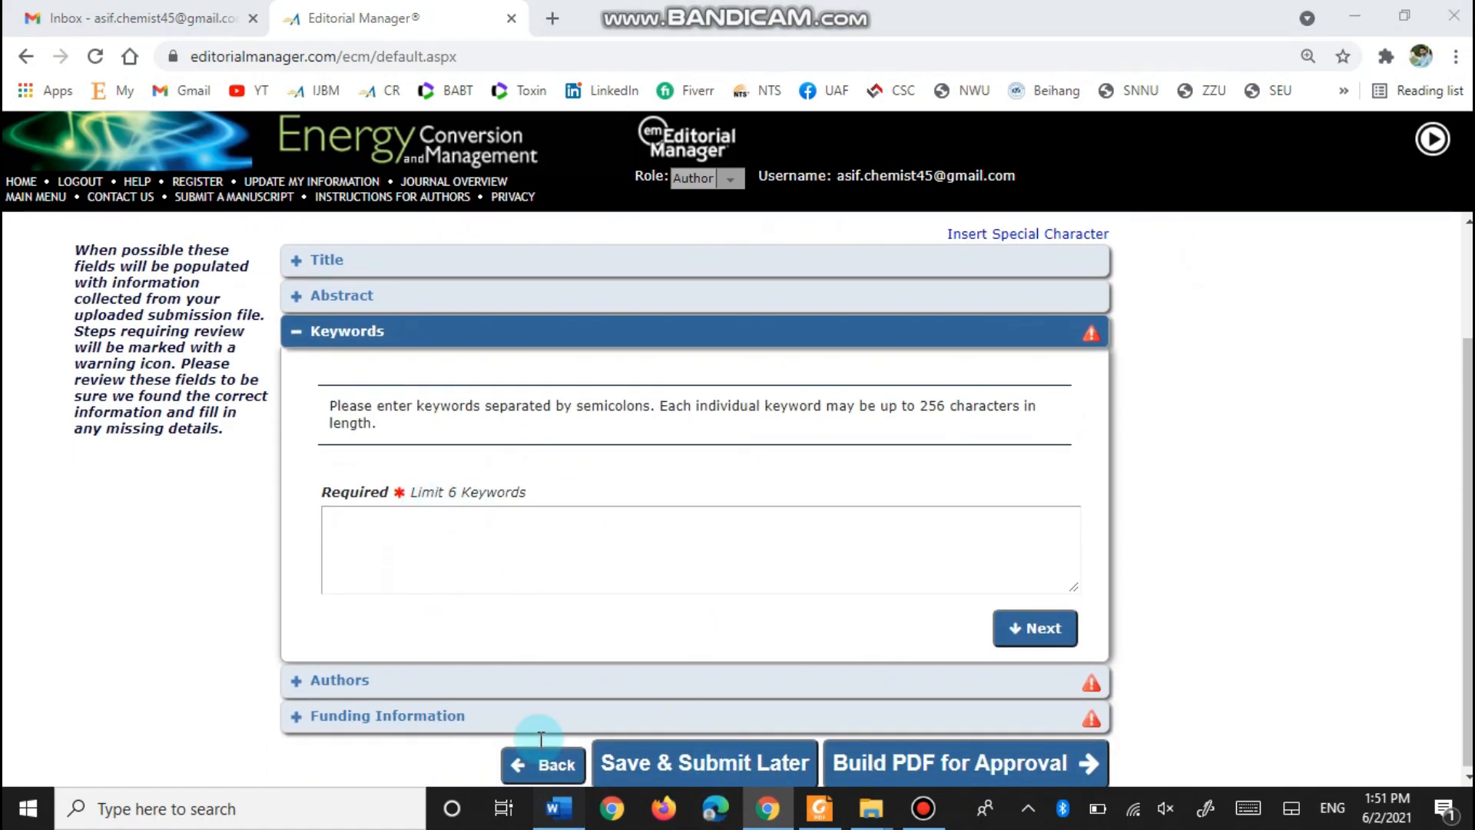
click(581, 811)
drag(767, 673, 482, 686)
key(ctrl+c)
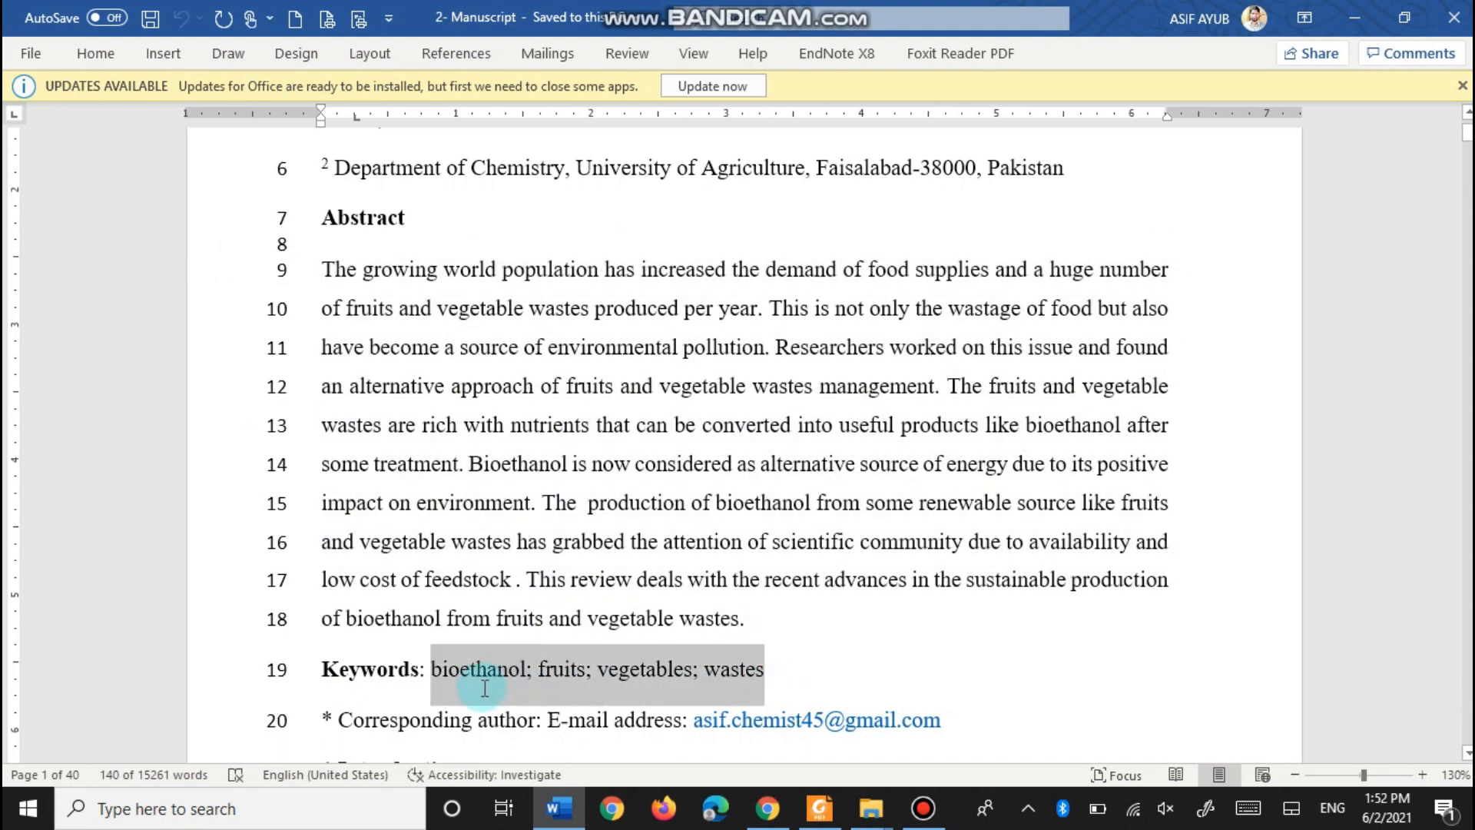
click(768, 808)
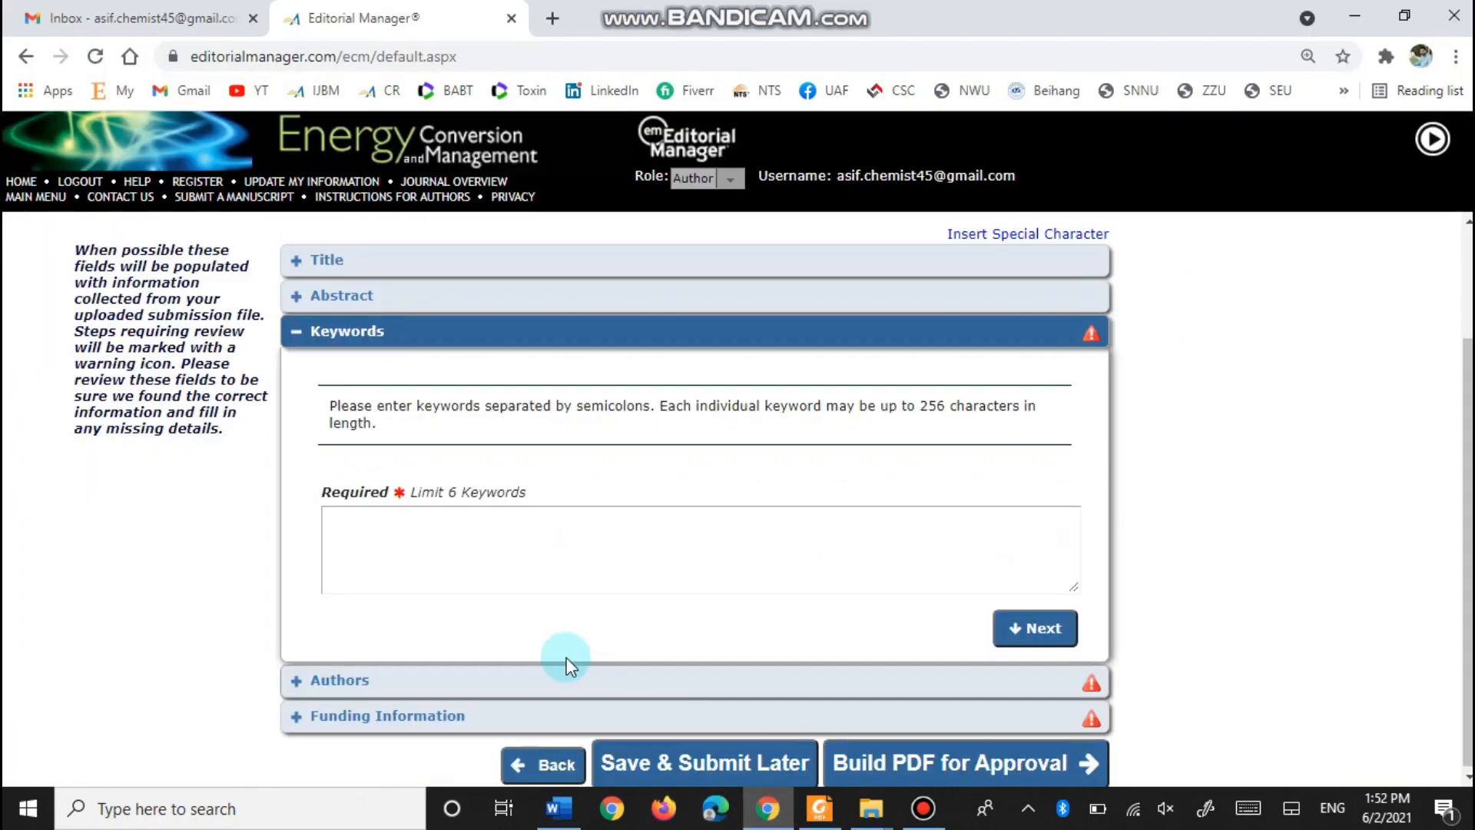
click(507, 573)
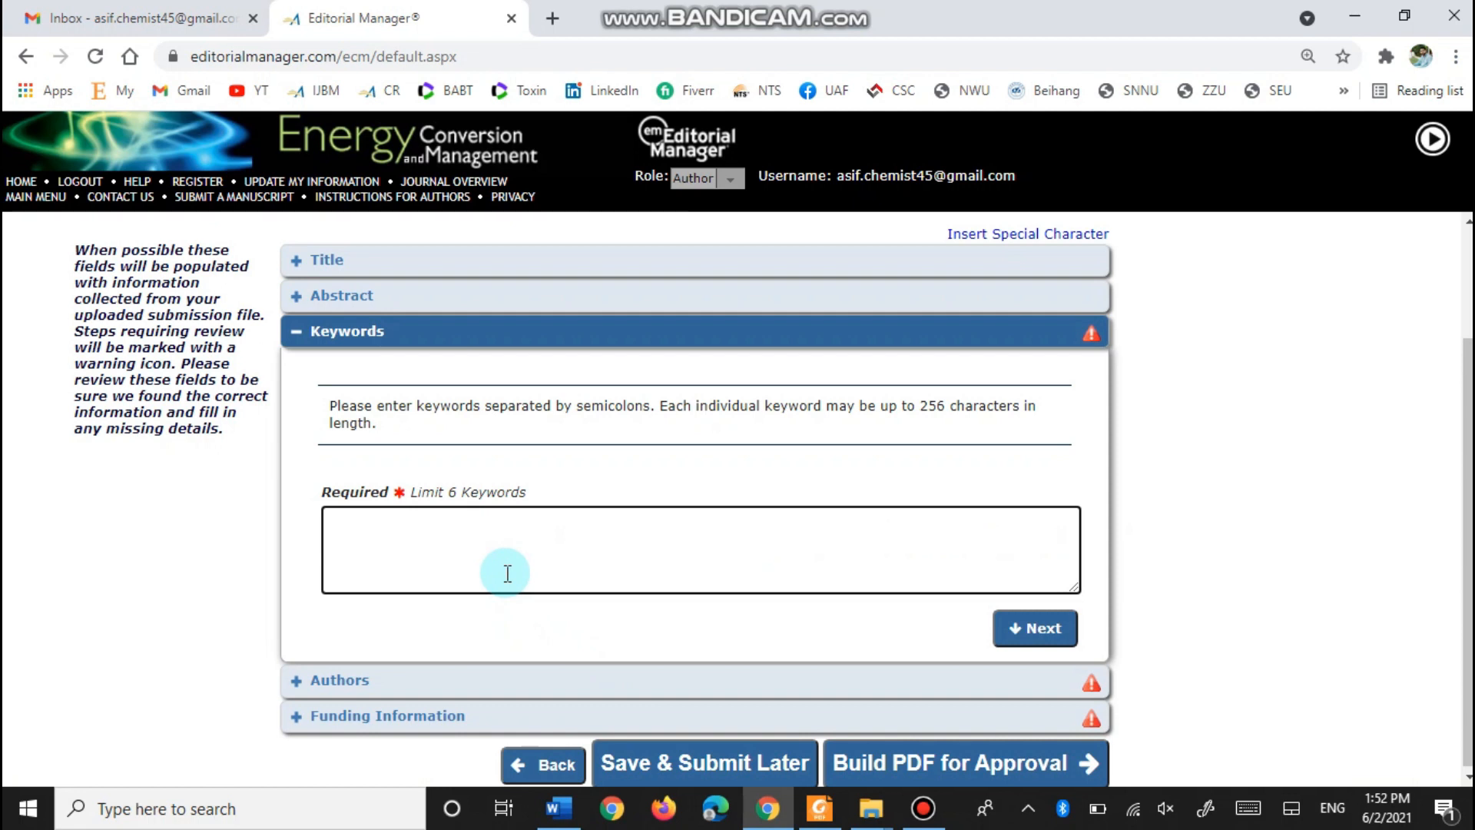
key(ctrl+v)
click(1042, 630)
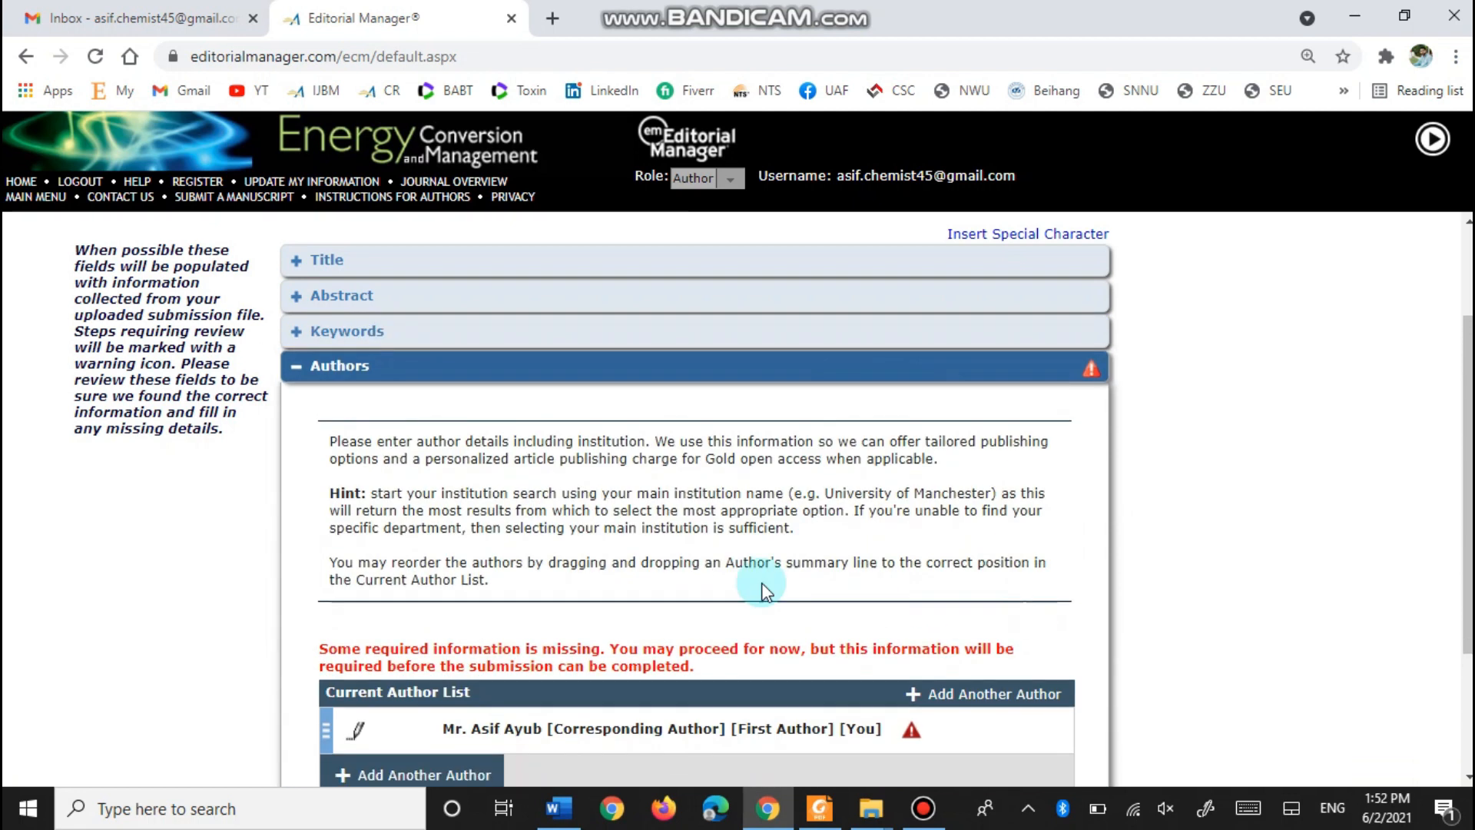
scroll(338, 500, down, 2)
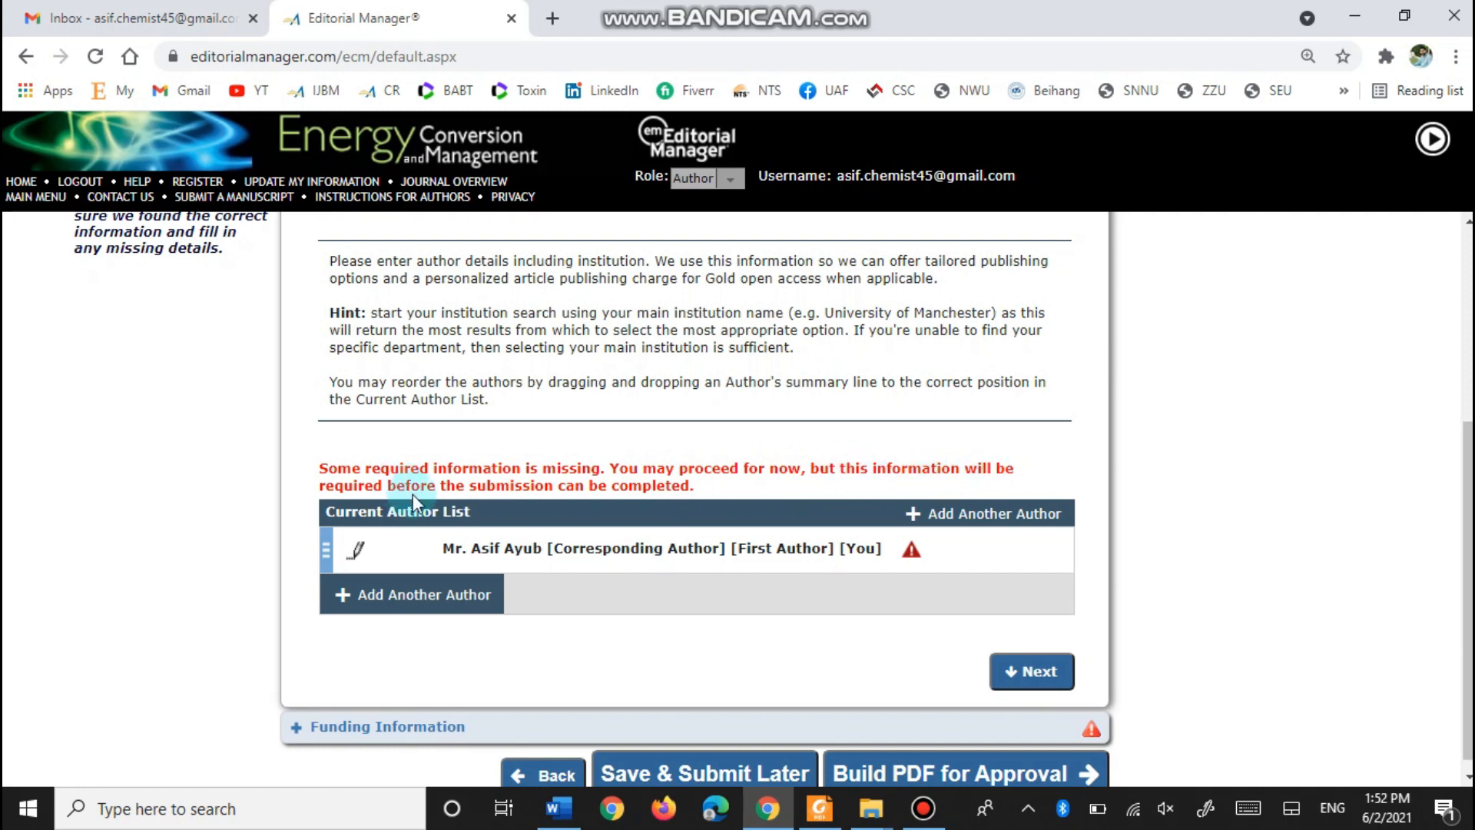
drag(492, 548, 886, 561)
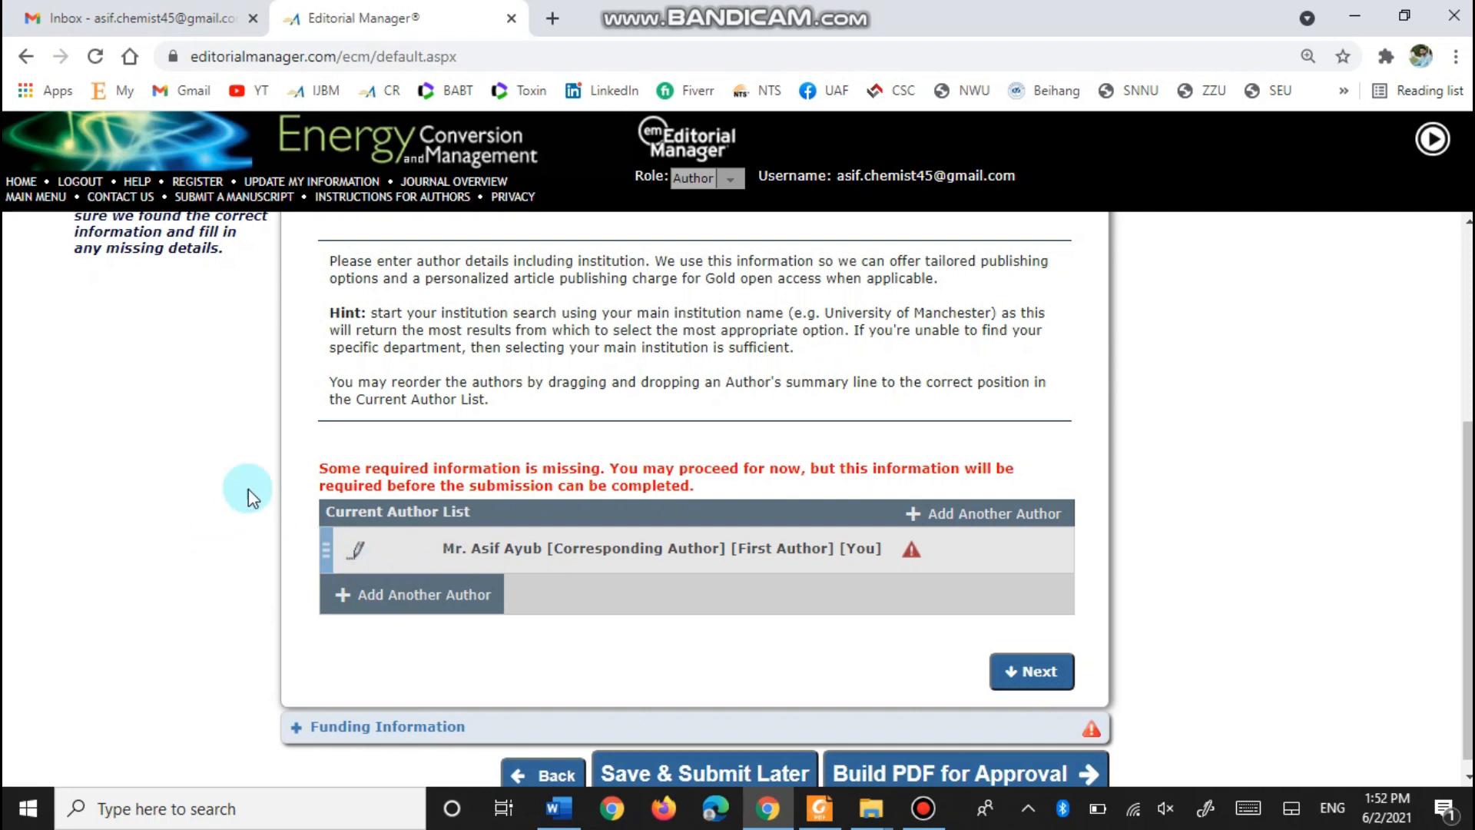
- Set the corresponding author's institution to University of Agriculture Faisalabad, also saving it to the registration
scroll(538, 515, up, 2)
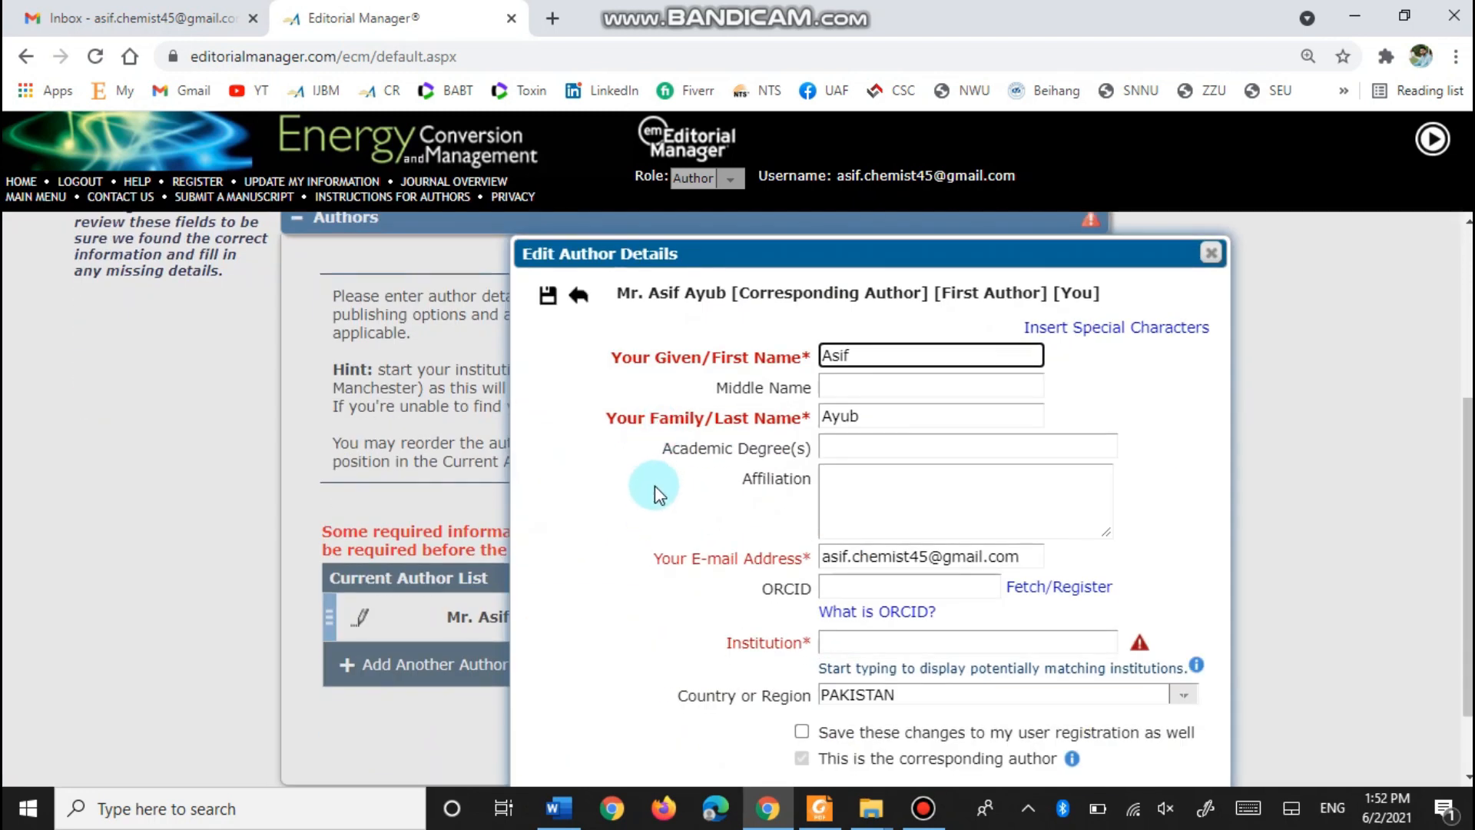
scroll(604, 458, down, 1)
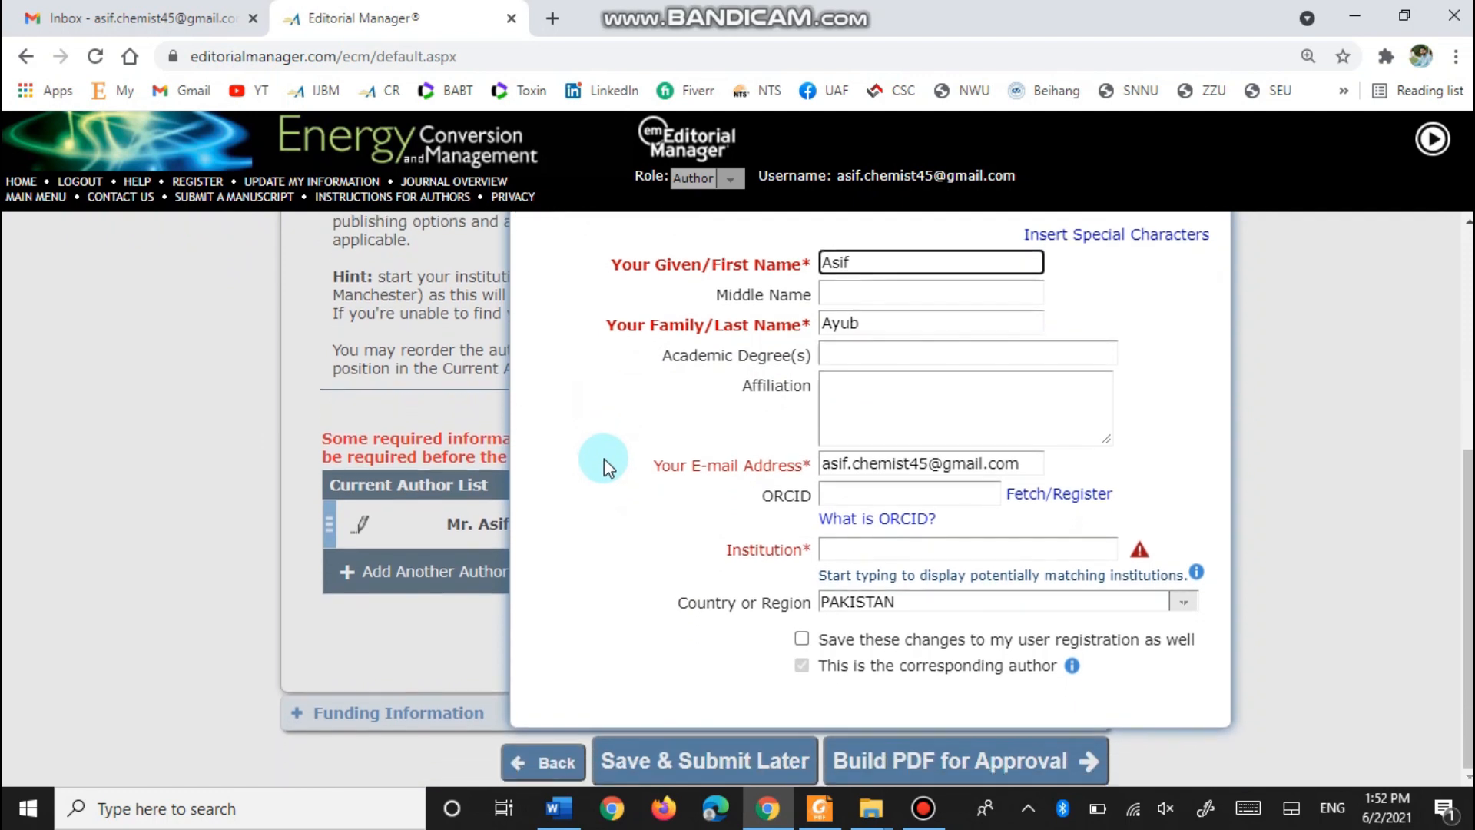
click(871, 550)
text(University of agricul)
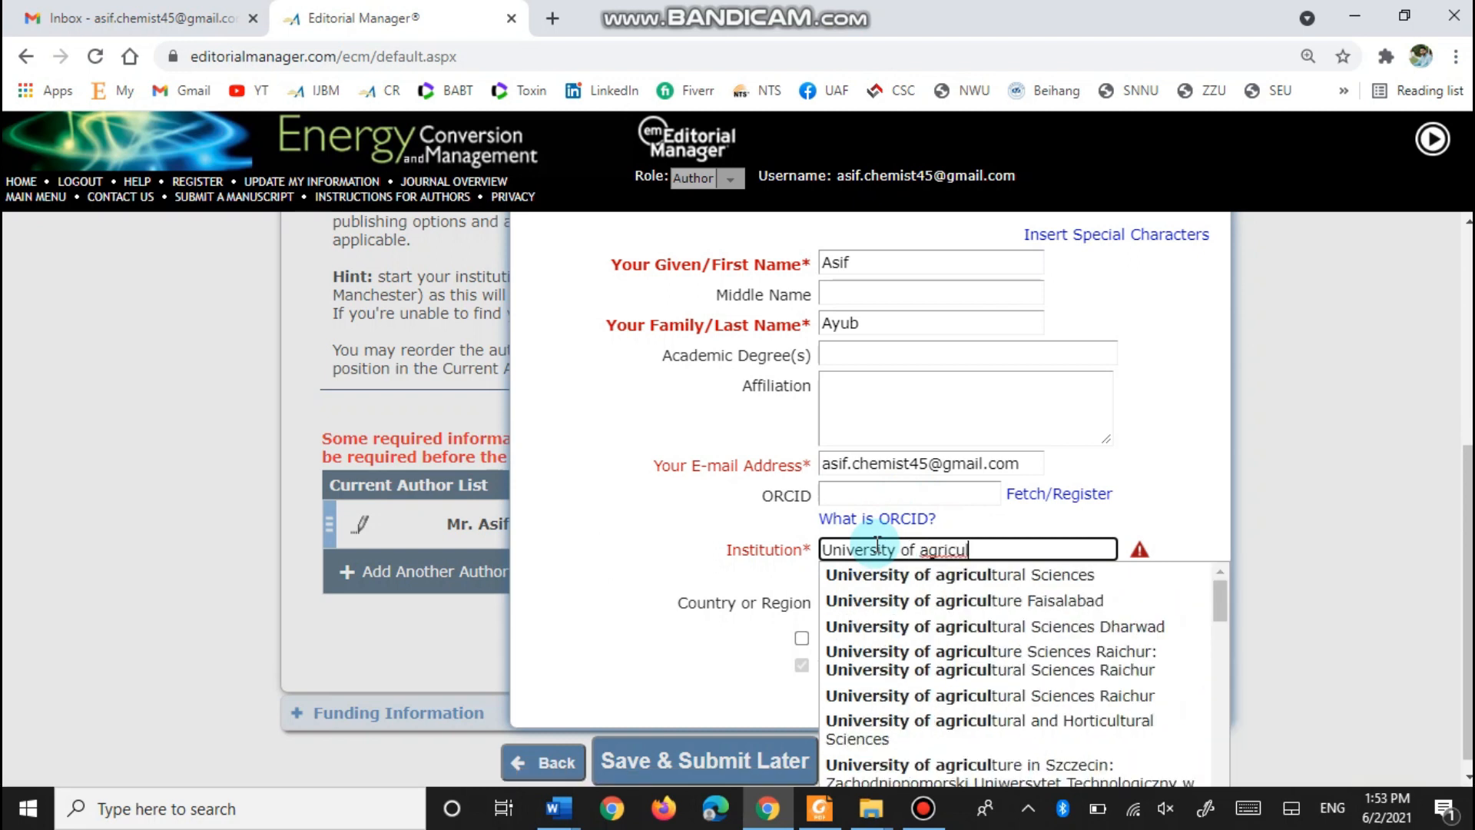
click(955, 600)
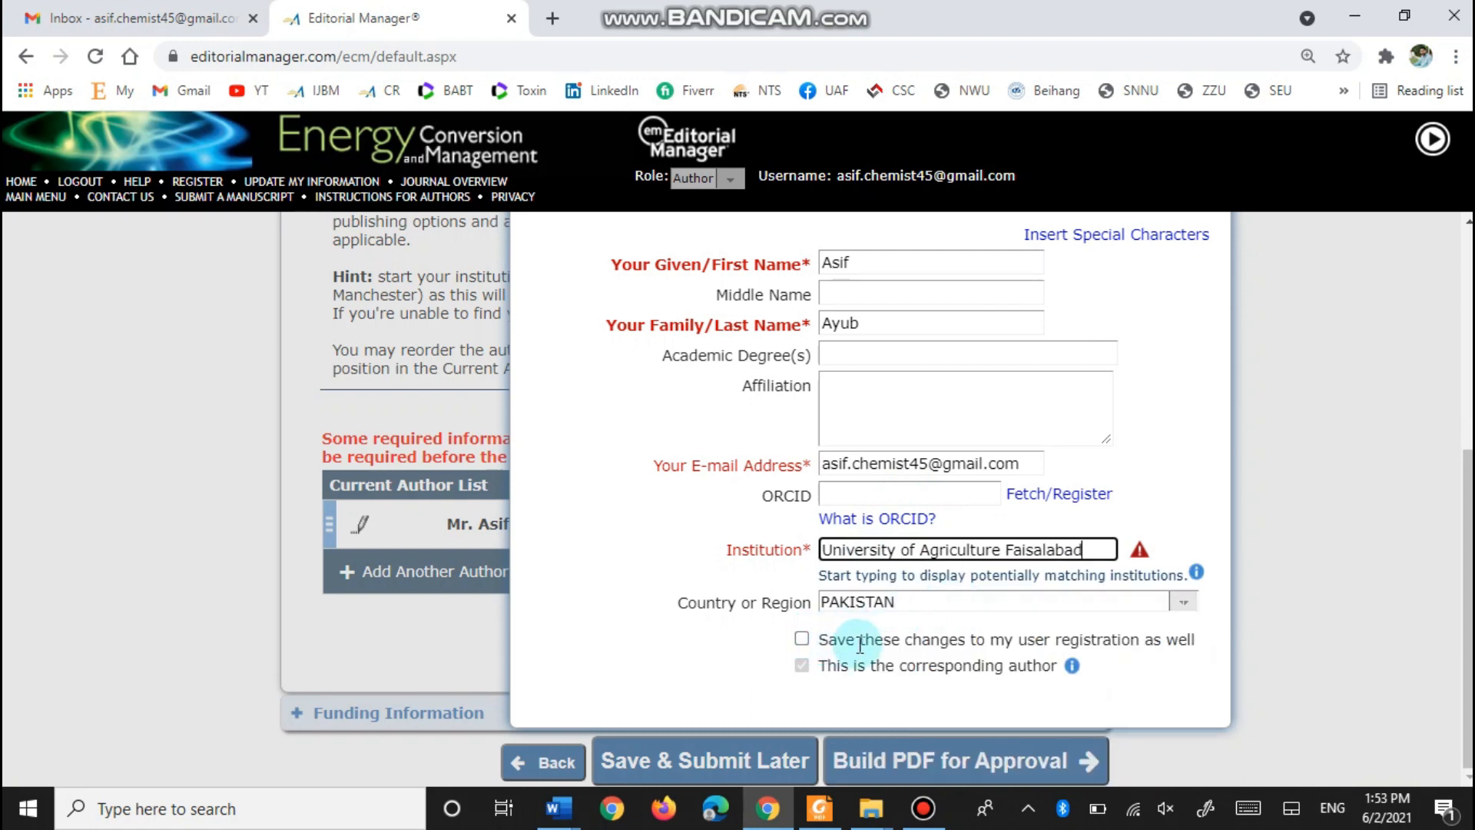
click(801, 639)
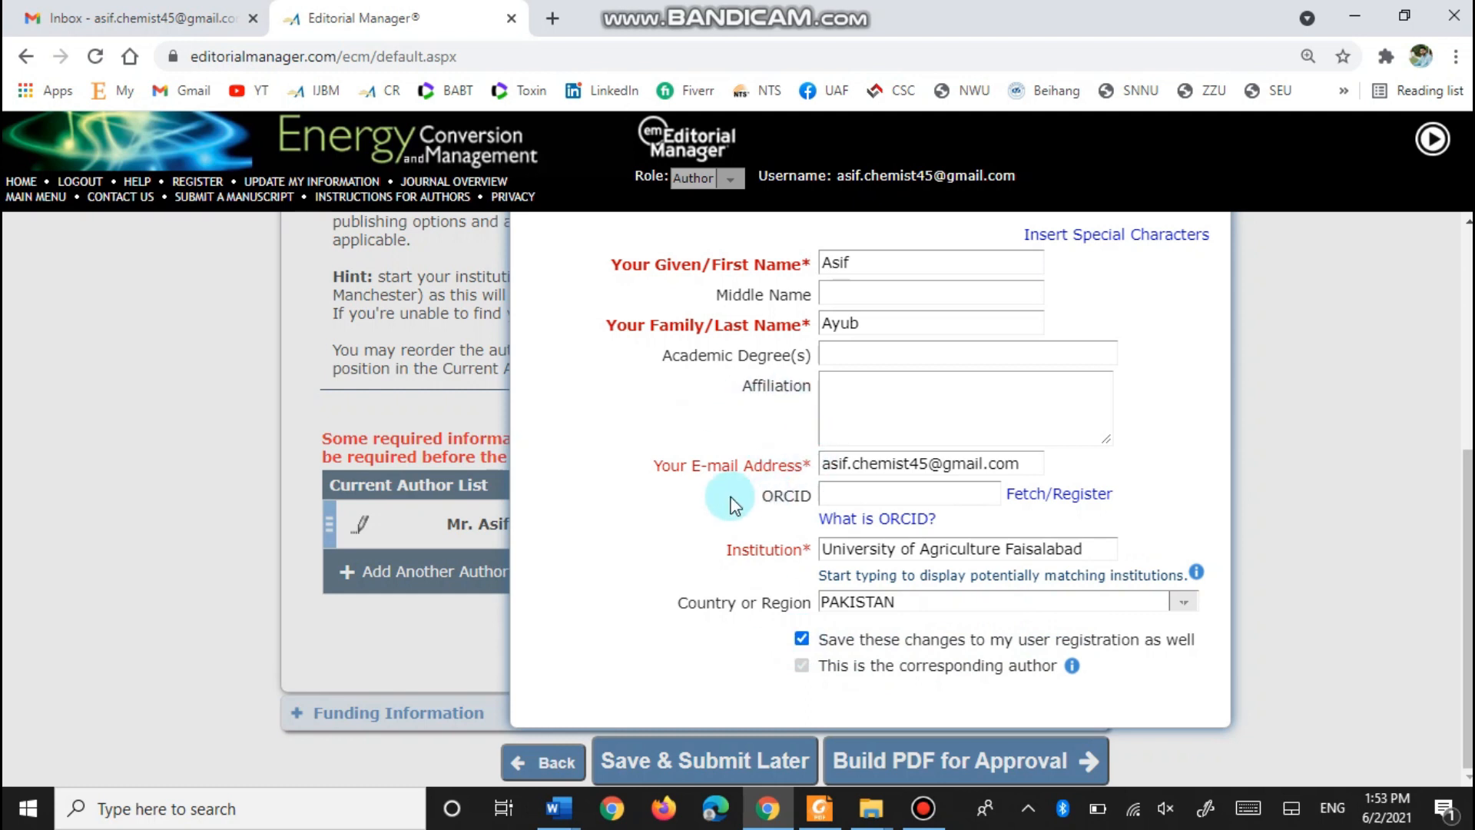
scroll(699, 403, up, 3)
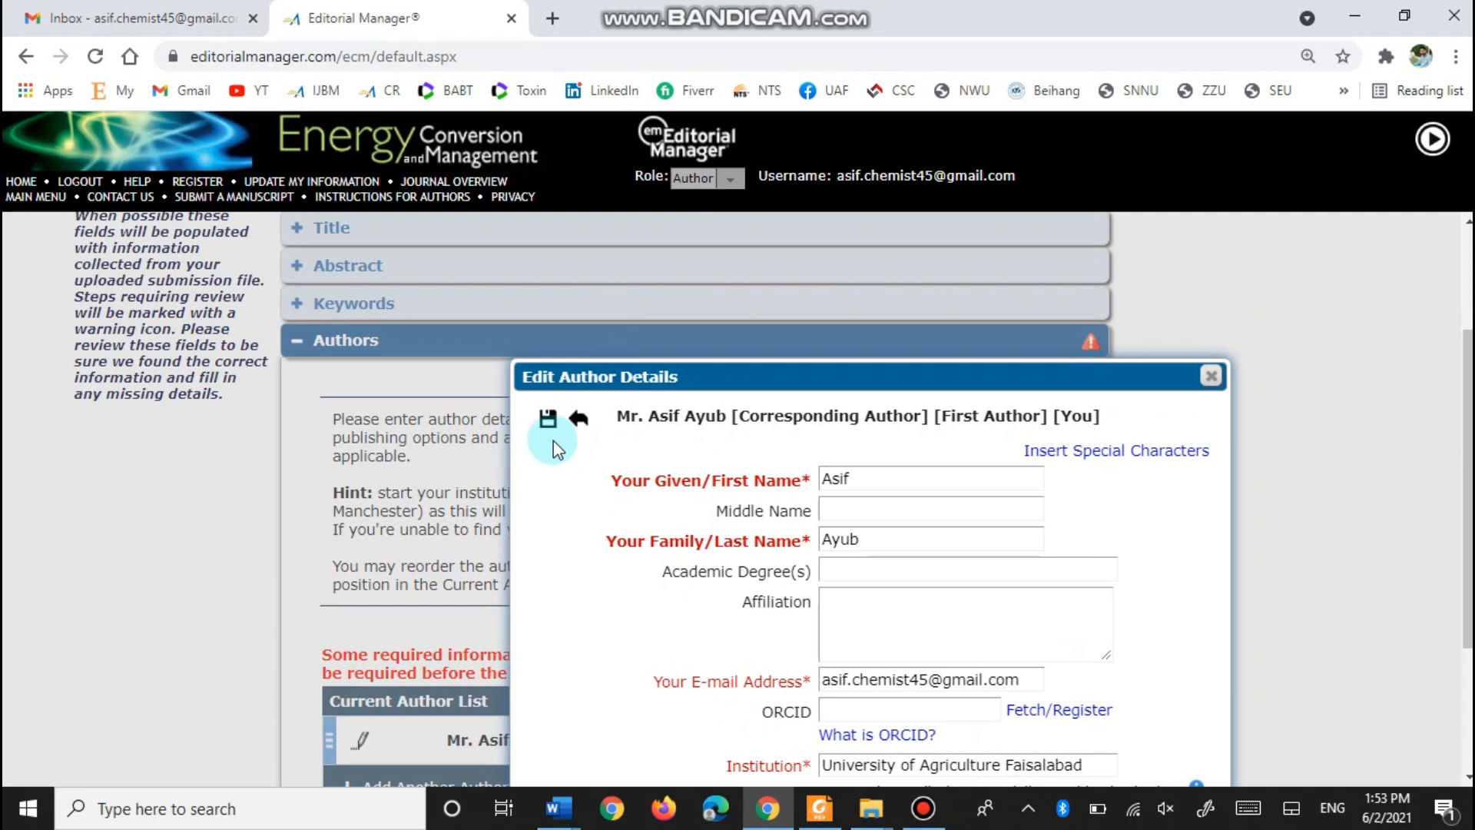
click(547, 420)
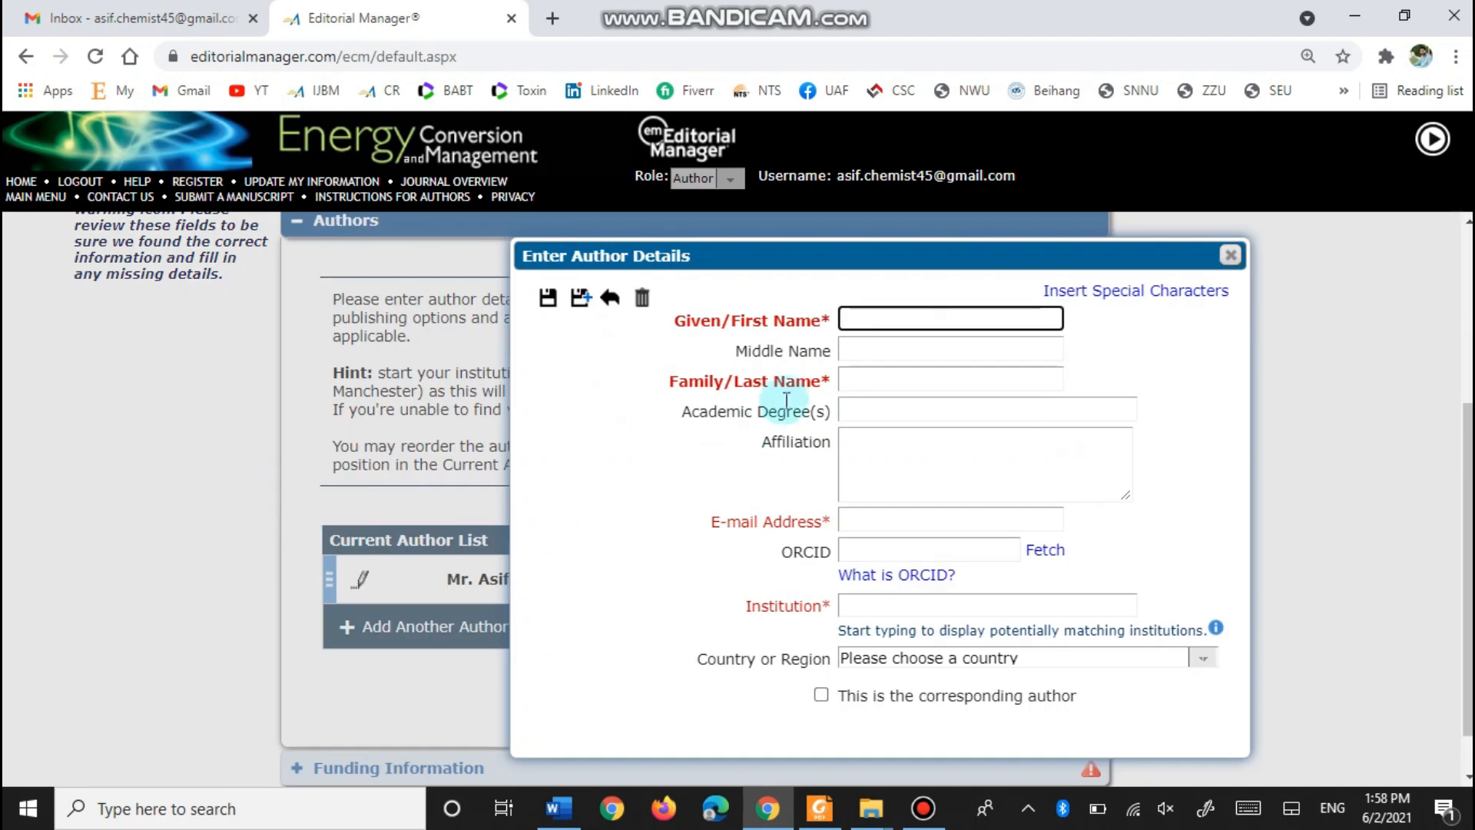
- Enter the co-author's first name, last name and e-mail, copied from the Word file
click(558, 807)
scroll(738, 430, up, 2)
click(209, 305)
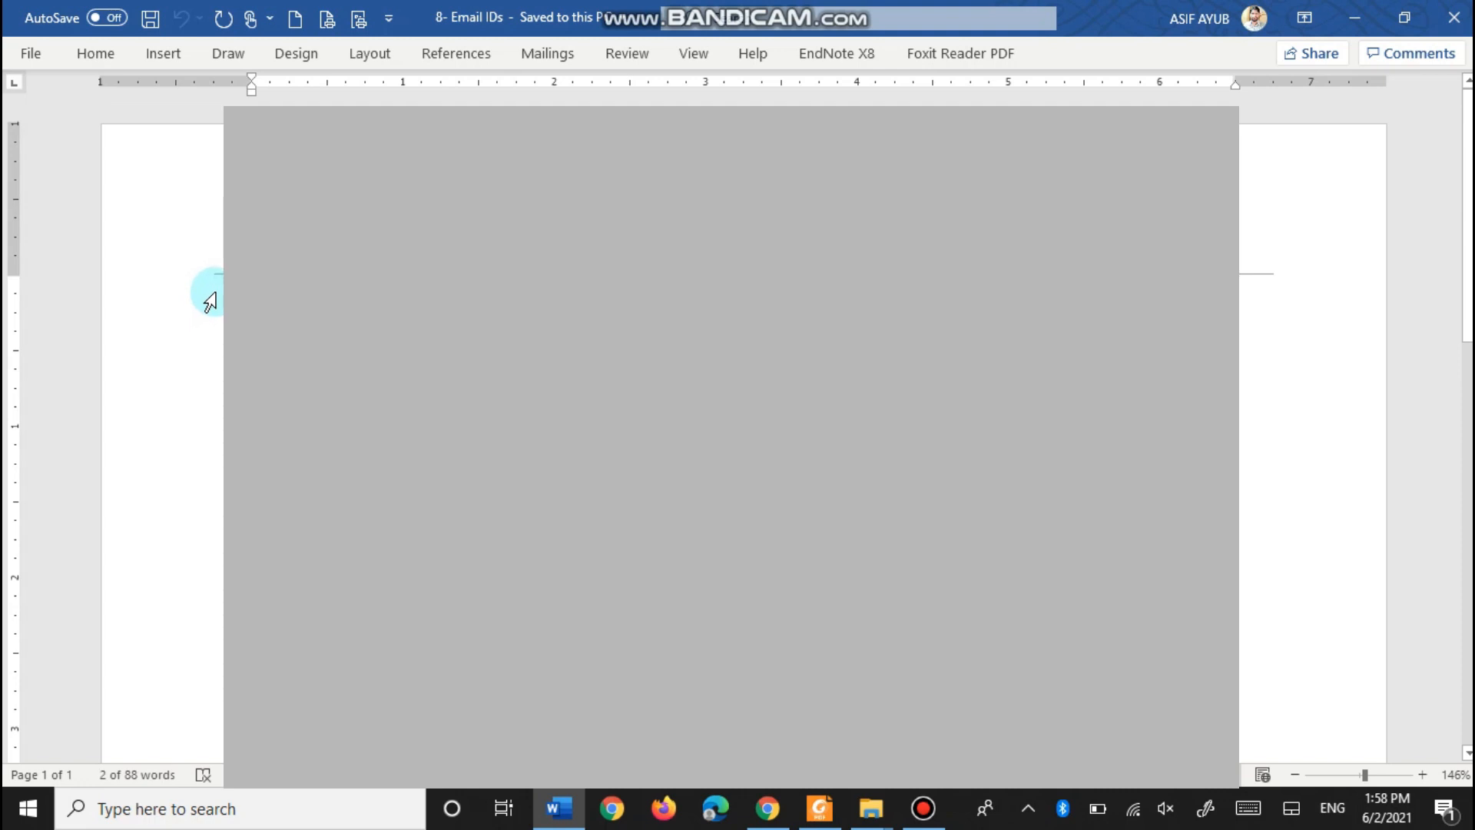
click(767, 807)
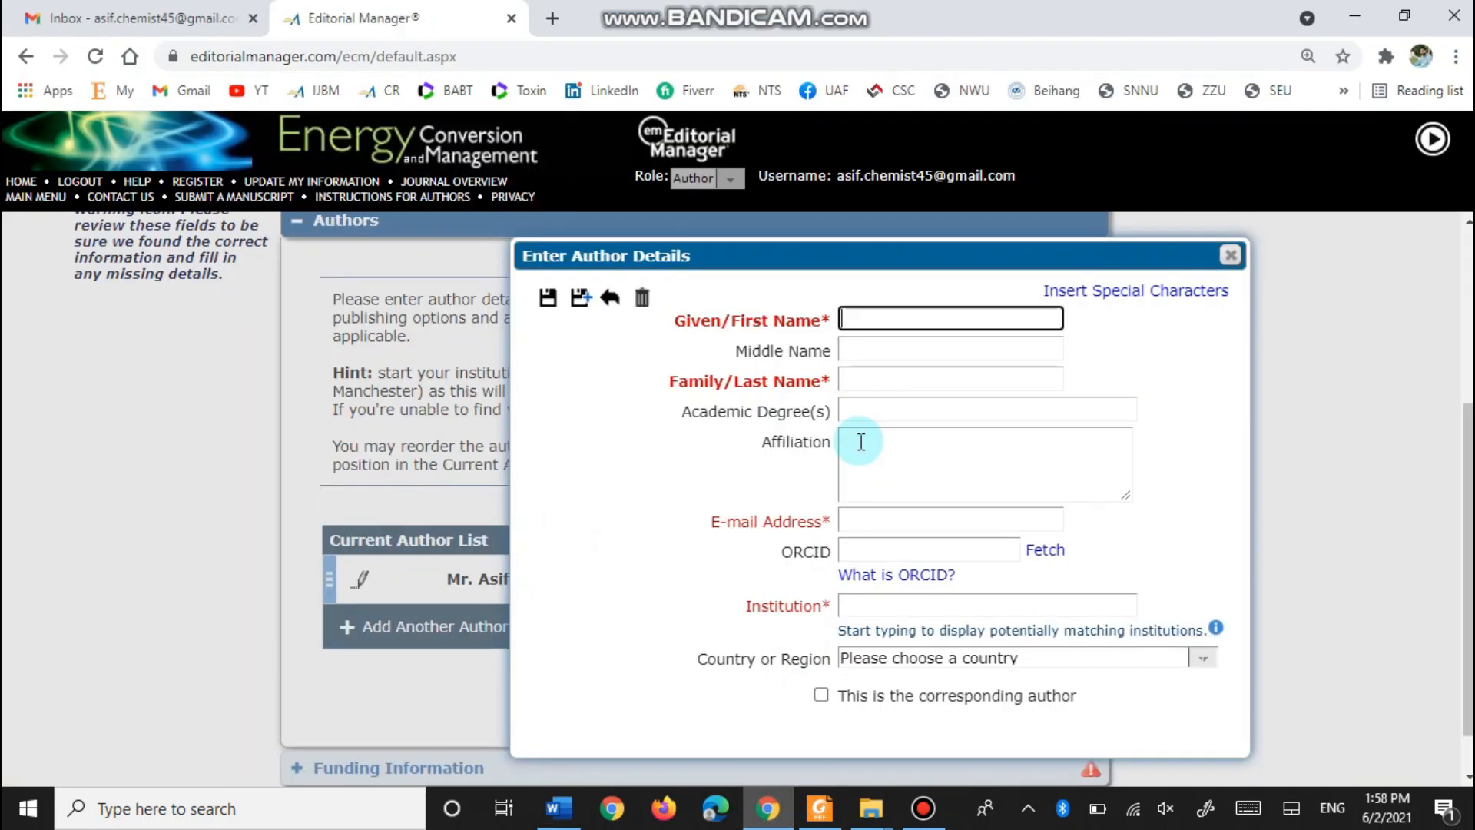
key(ctrl+v)
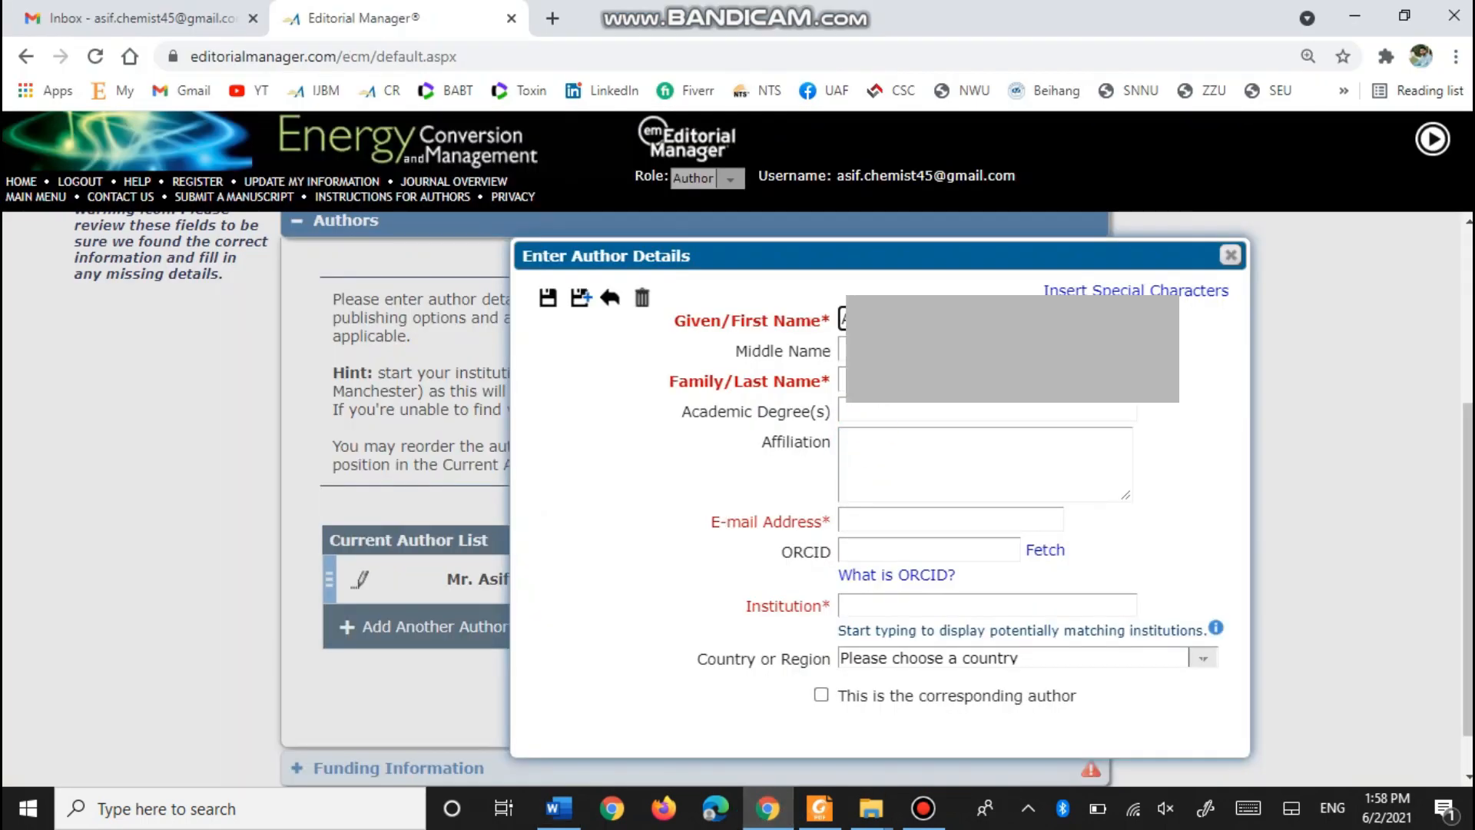
click(852, 385)
key(ctrl+v)
click(558, 808)
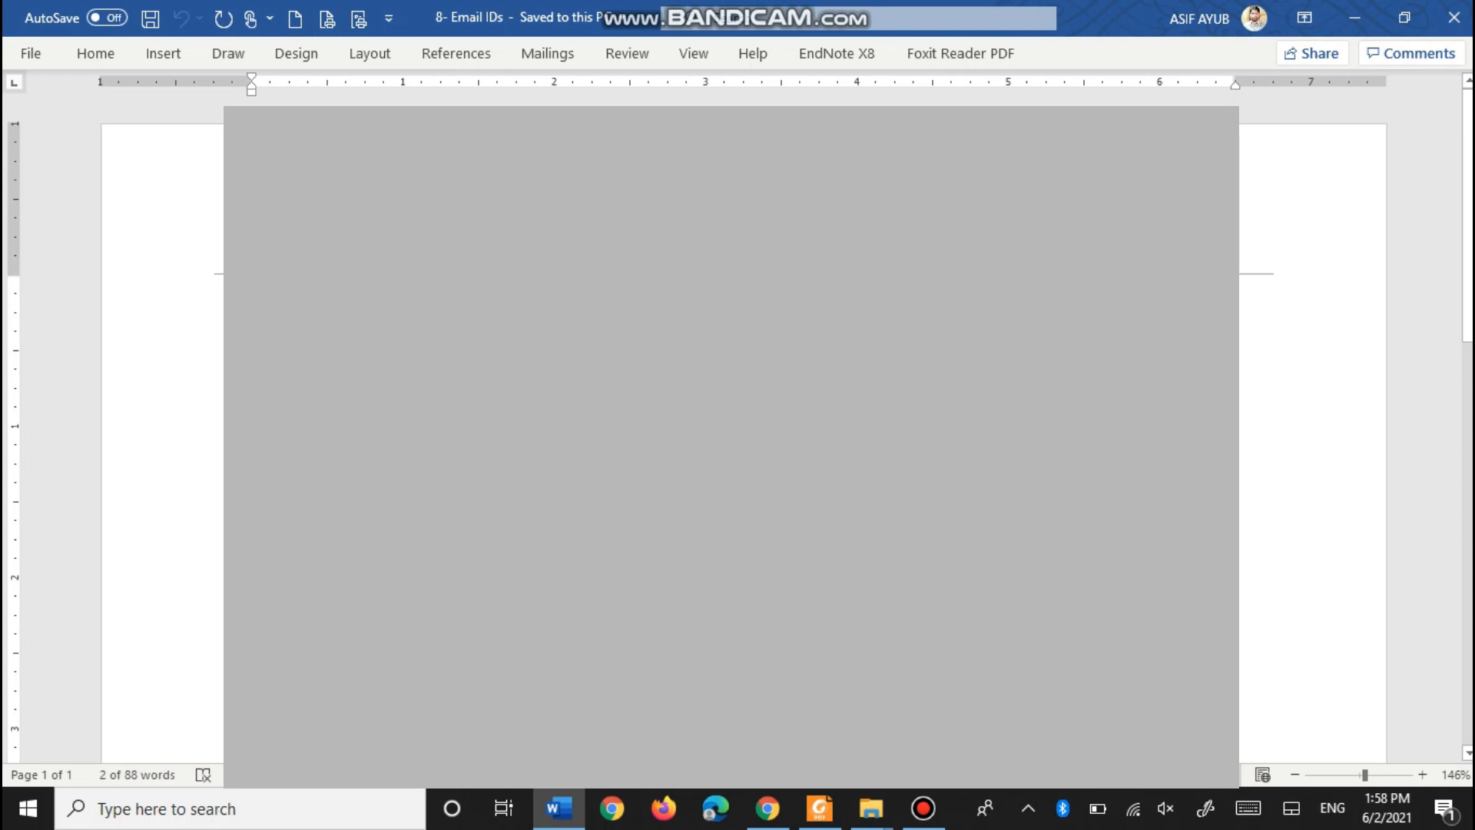
click(767, 808)
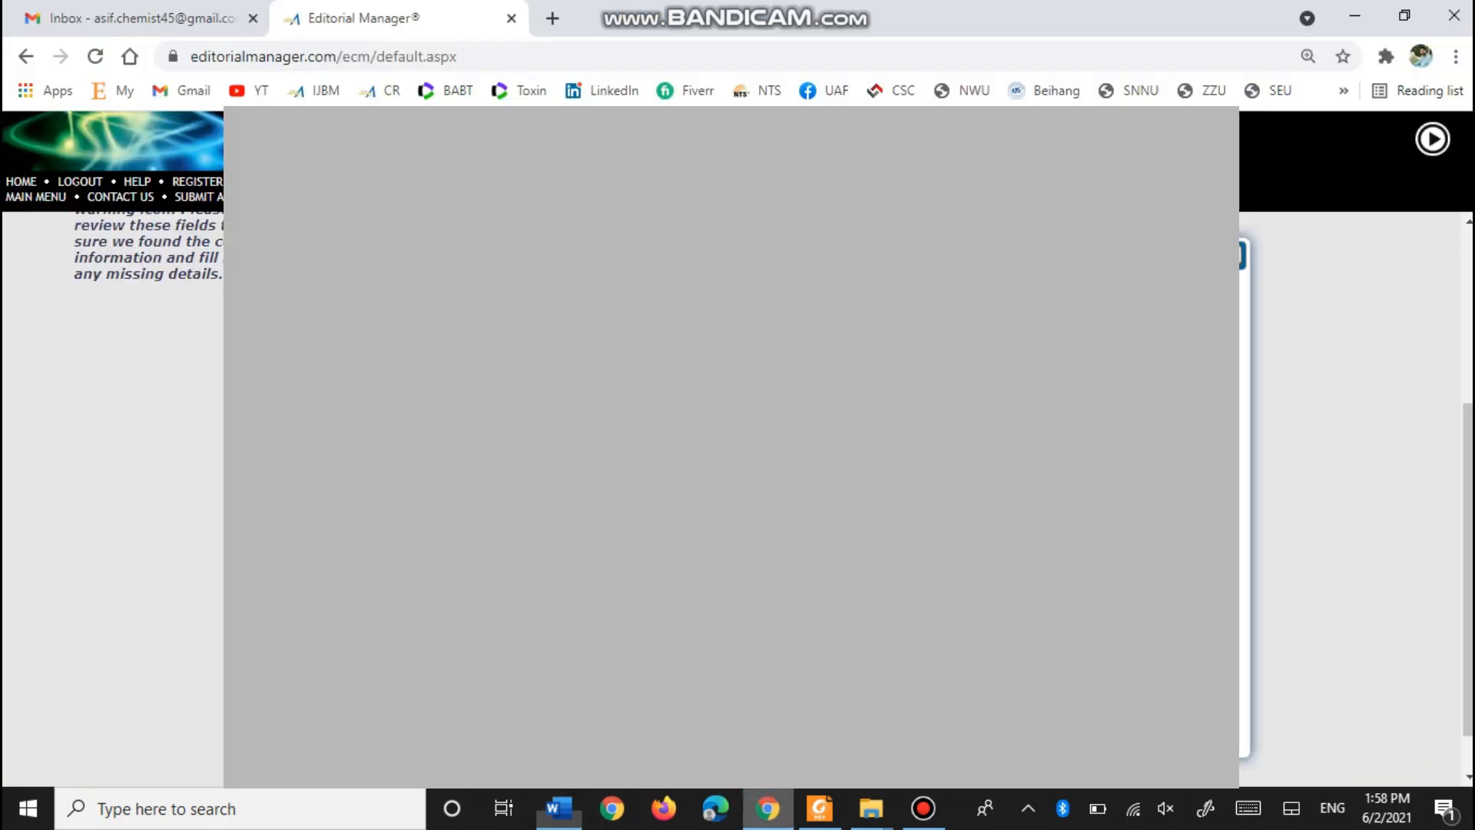
click(874, 528)
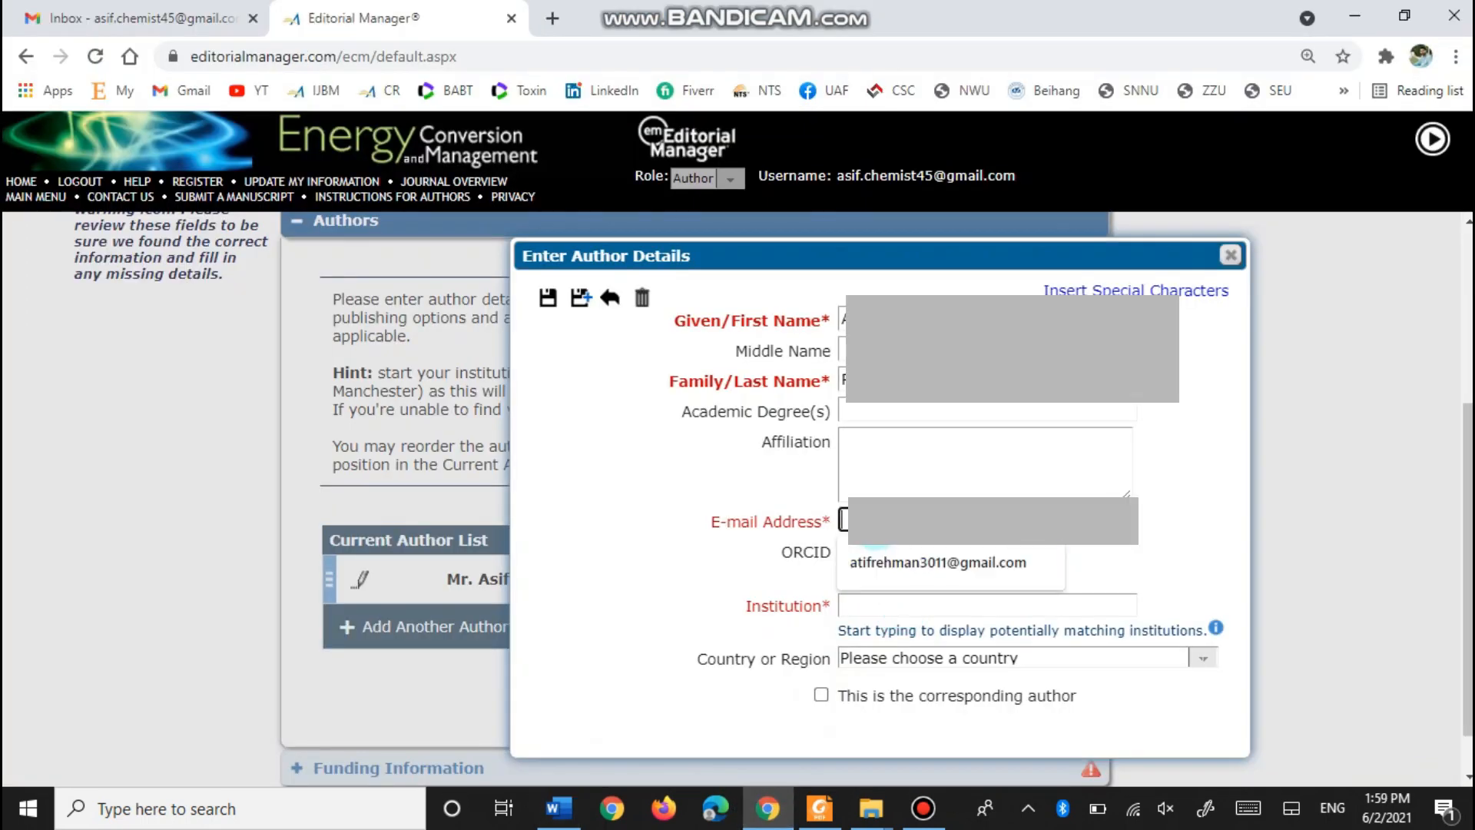
click(874, 528)
- Set the co-author's institution to University of Agriculture Faisalabad and country to PAKISTAN
click(878, 609)
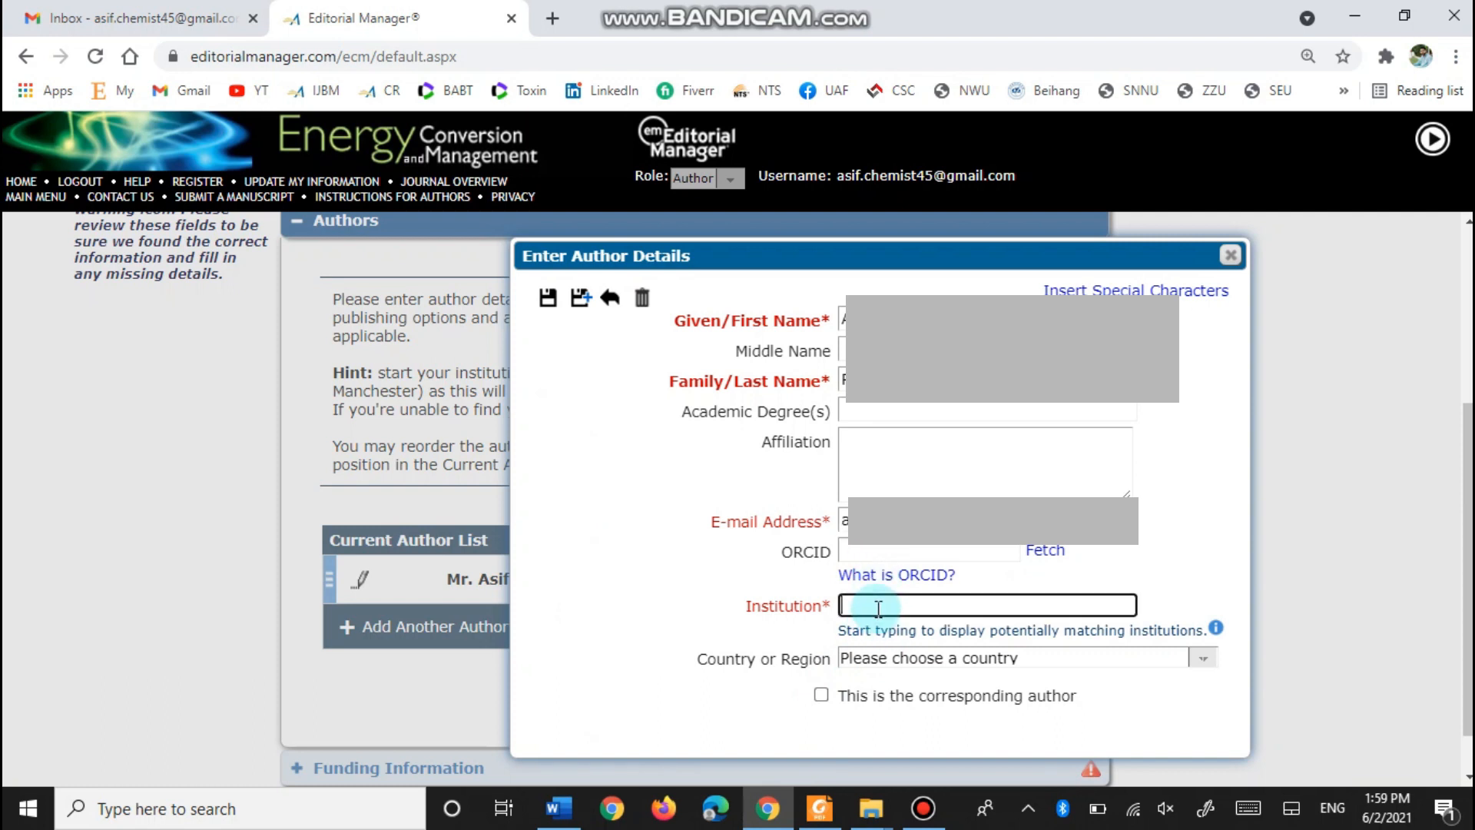
text(university of a)
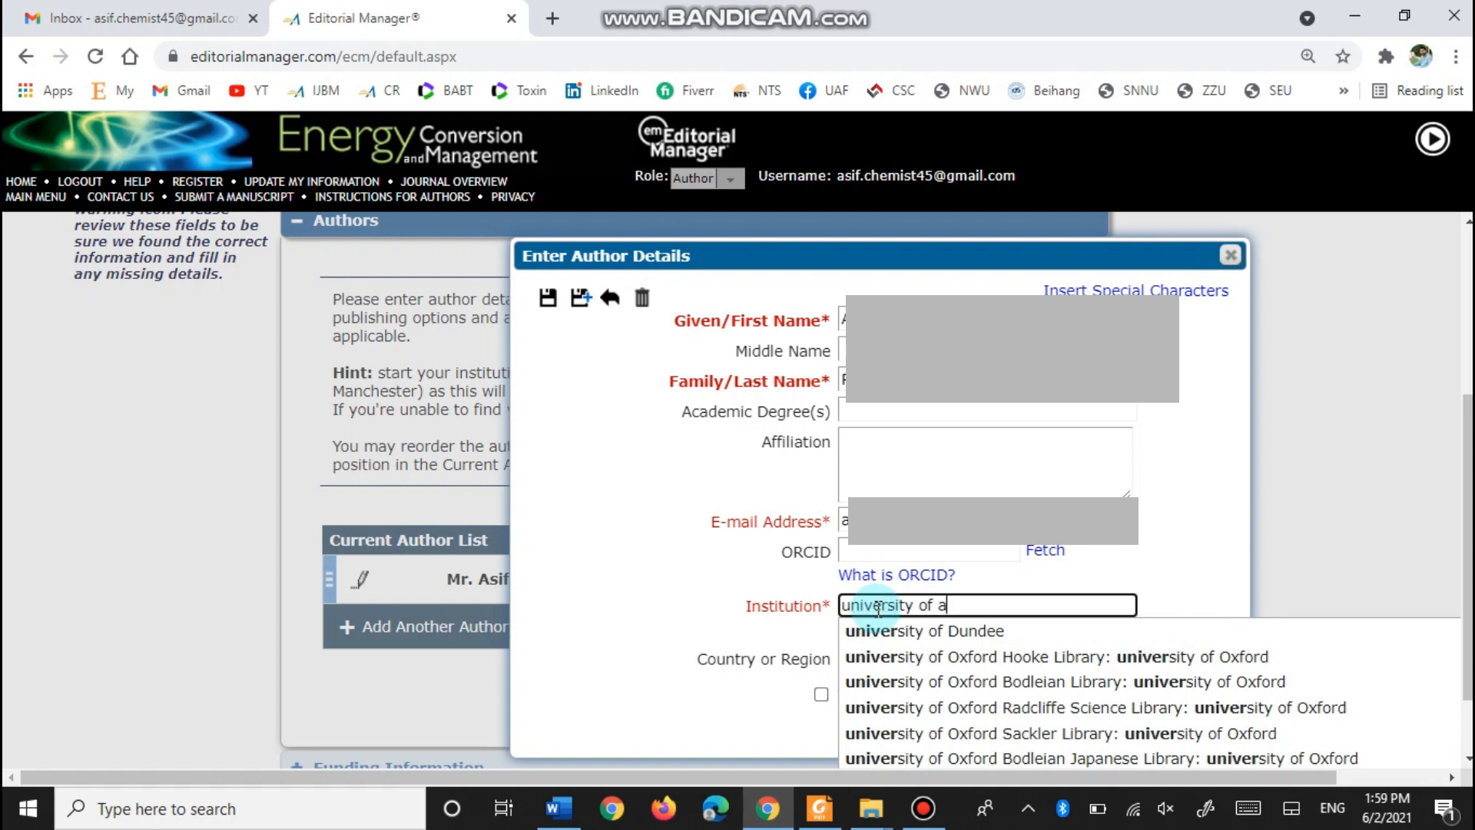
text(lture Faisalabad)
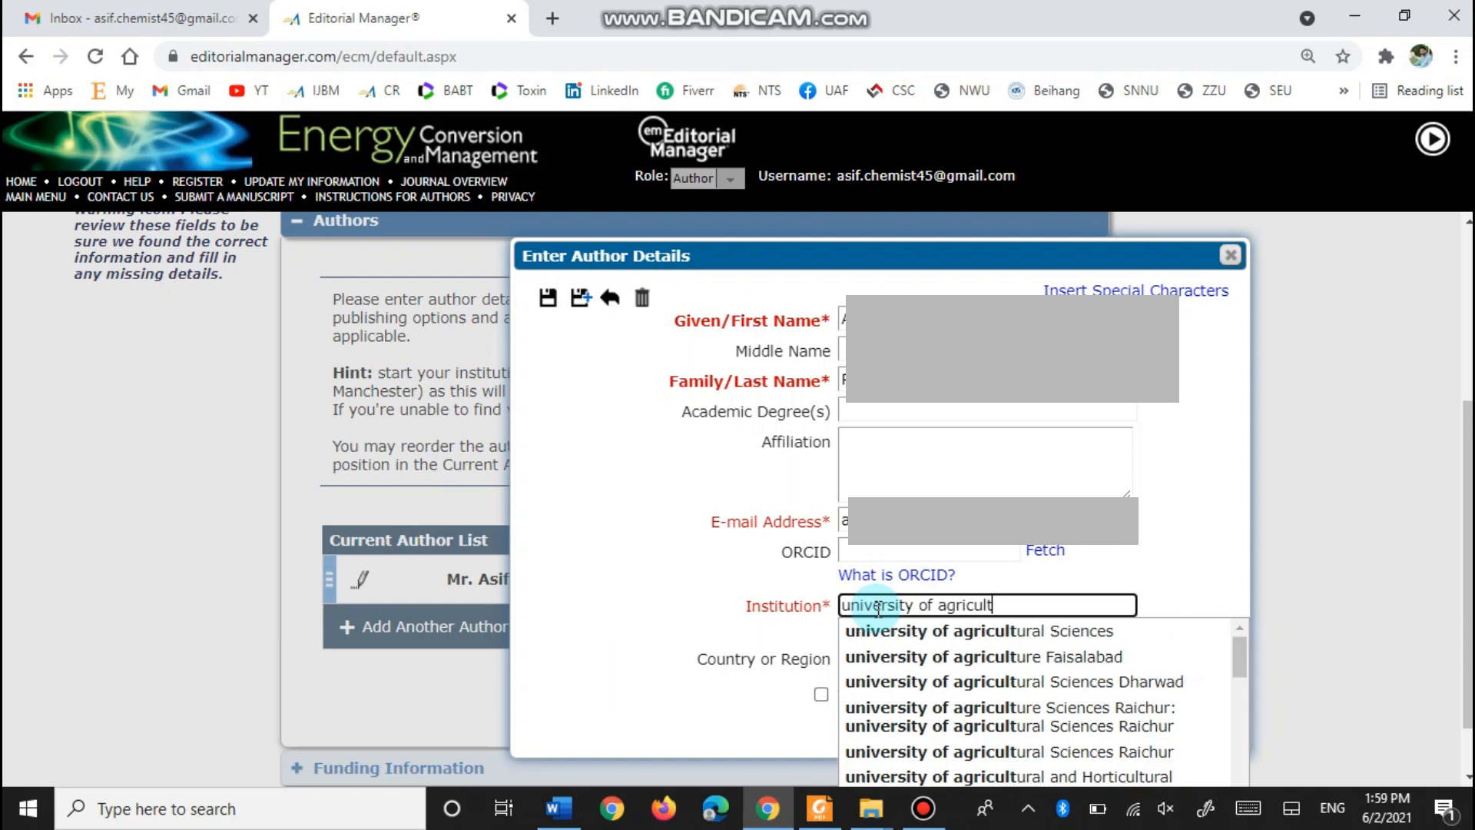
click(1029, 657)
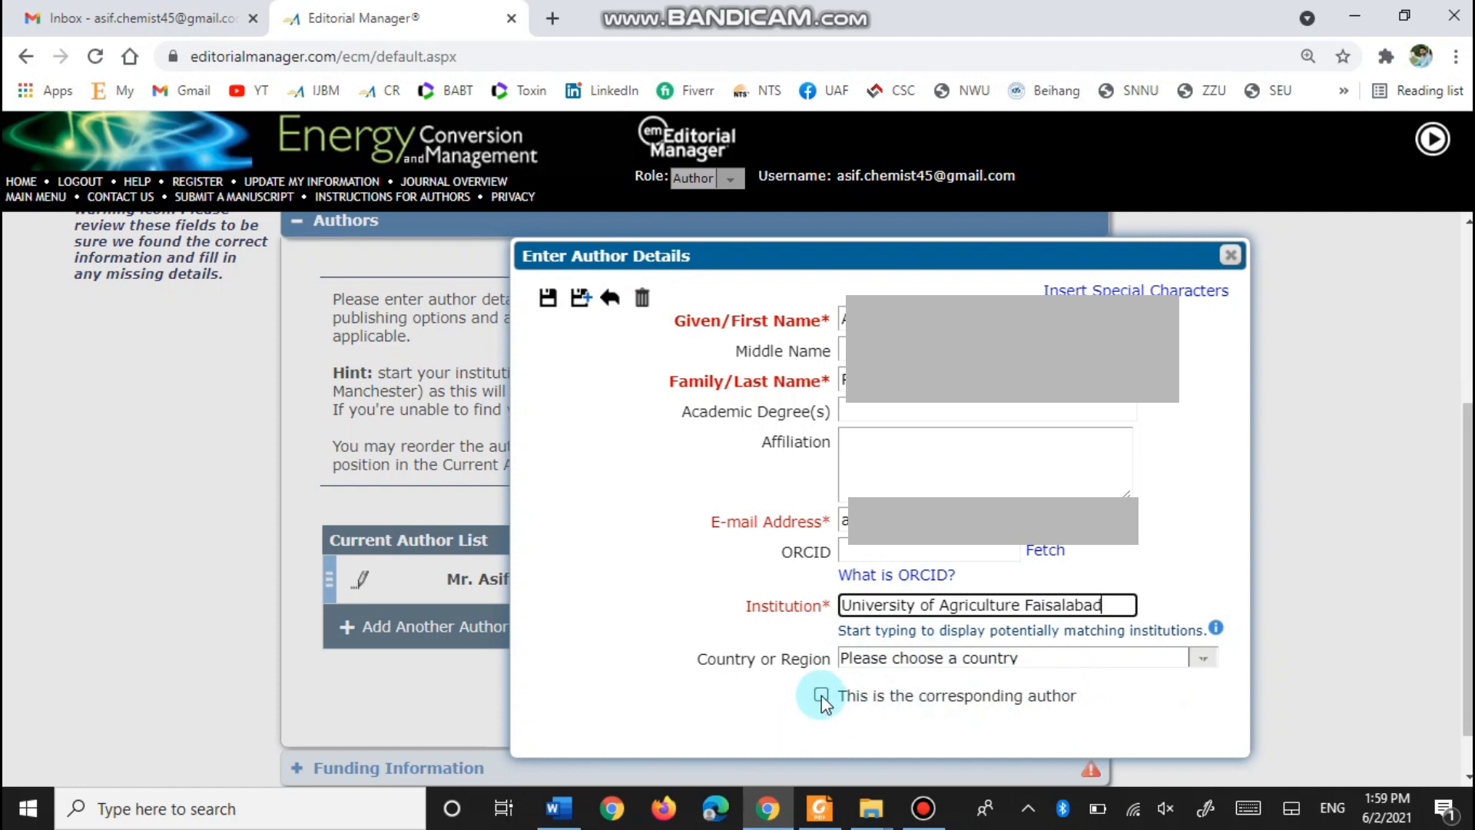
click(1204, 659)
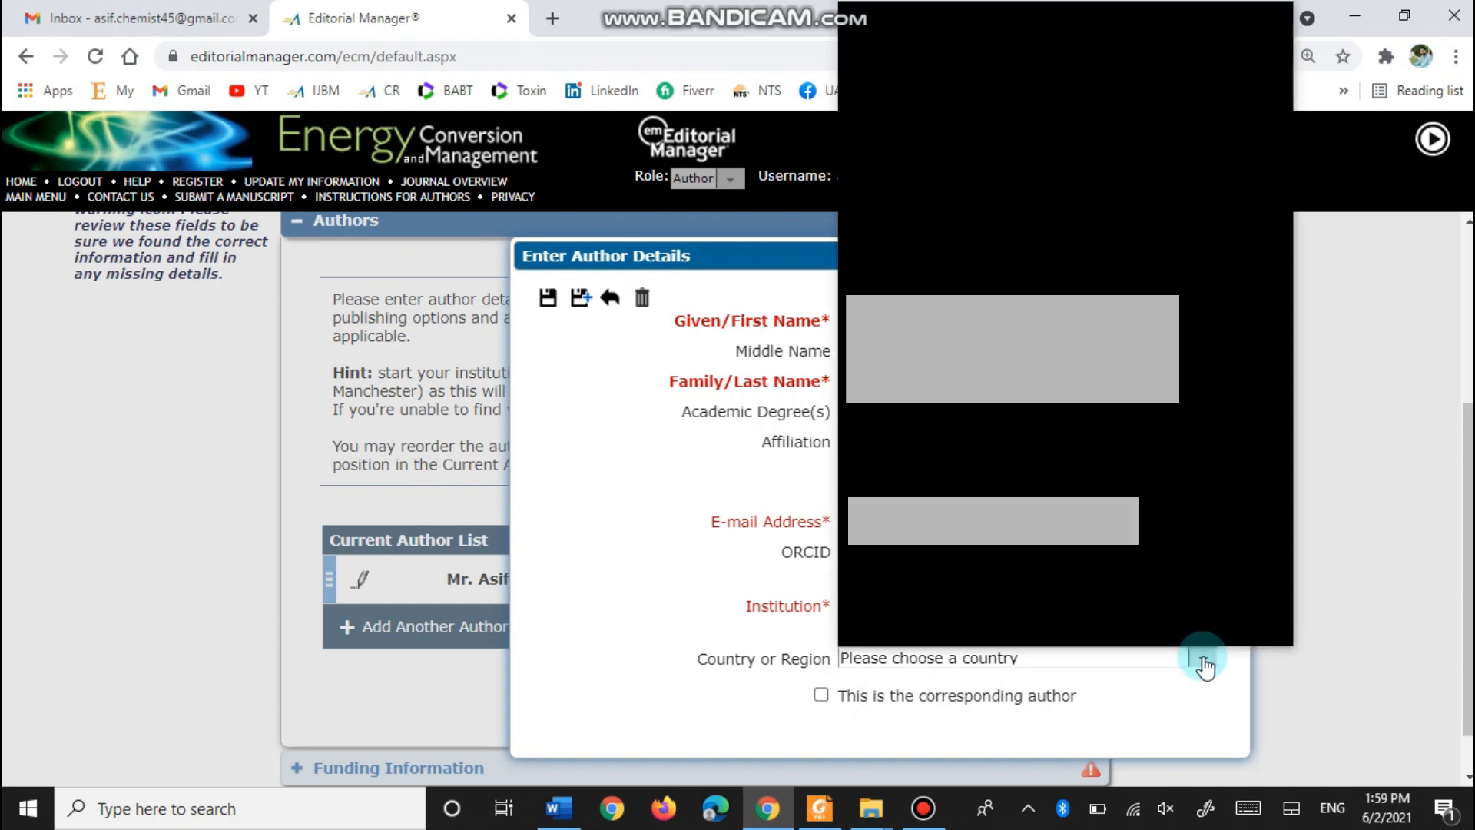
key(p)
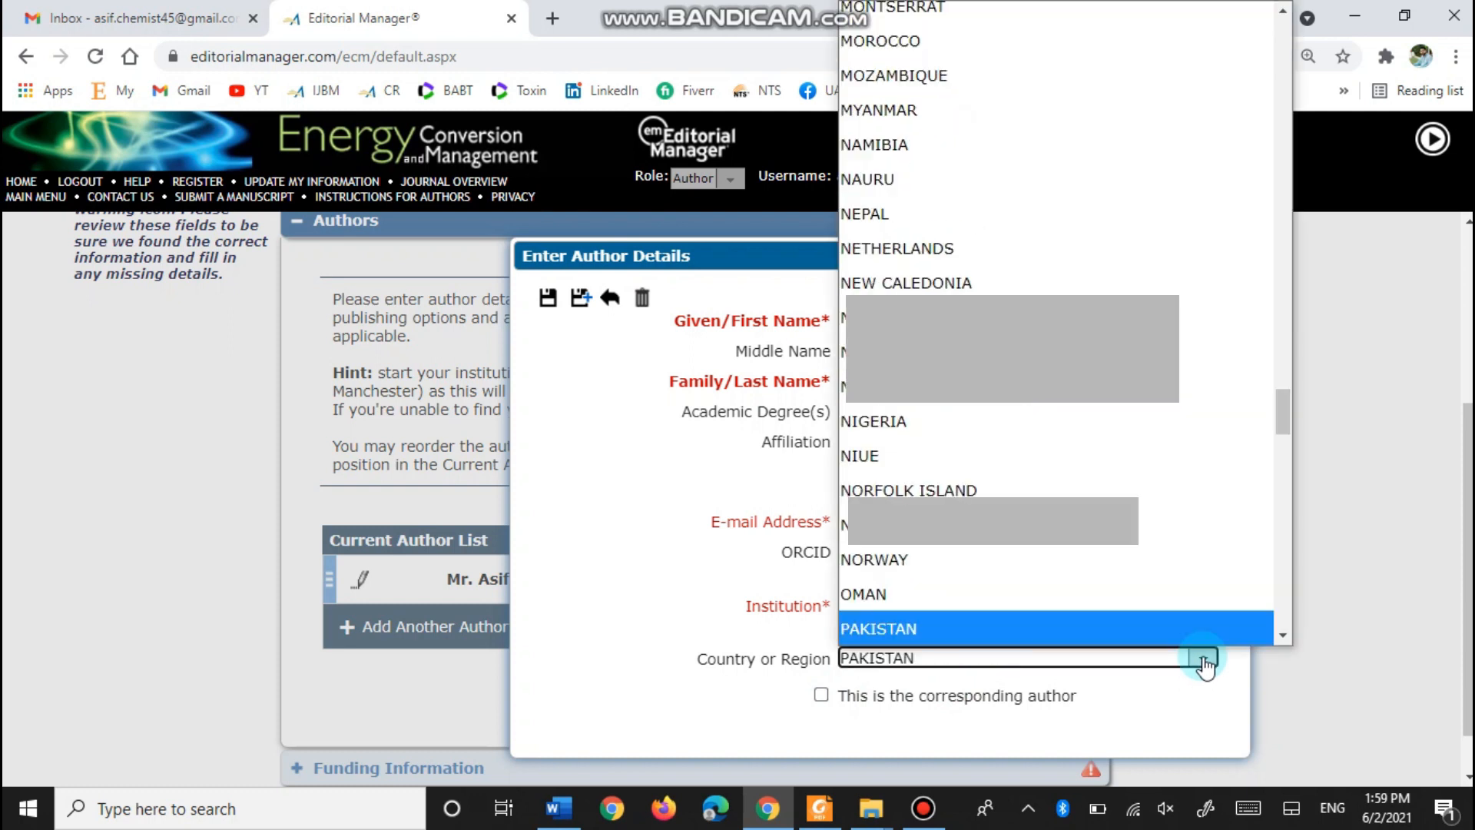
key(Return)
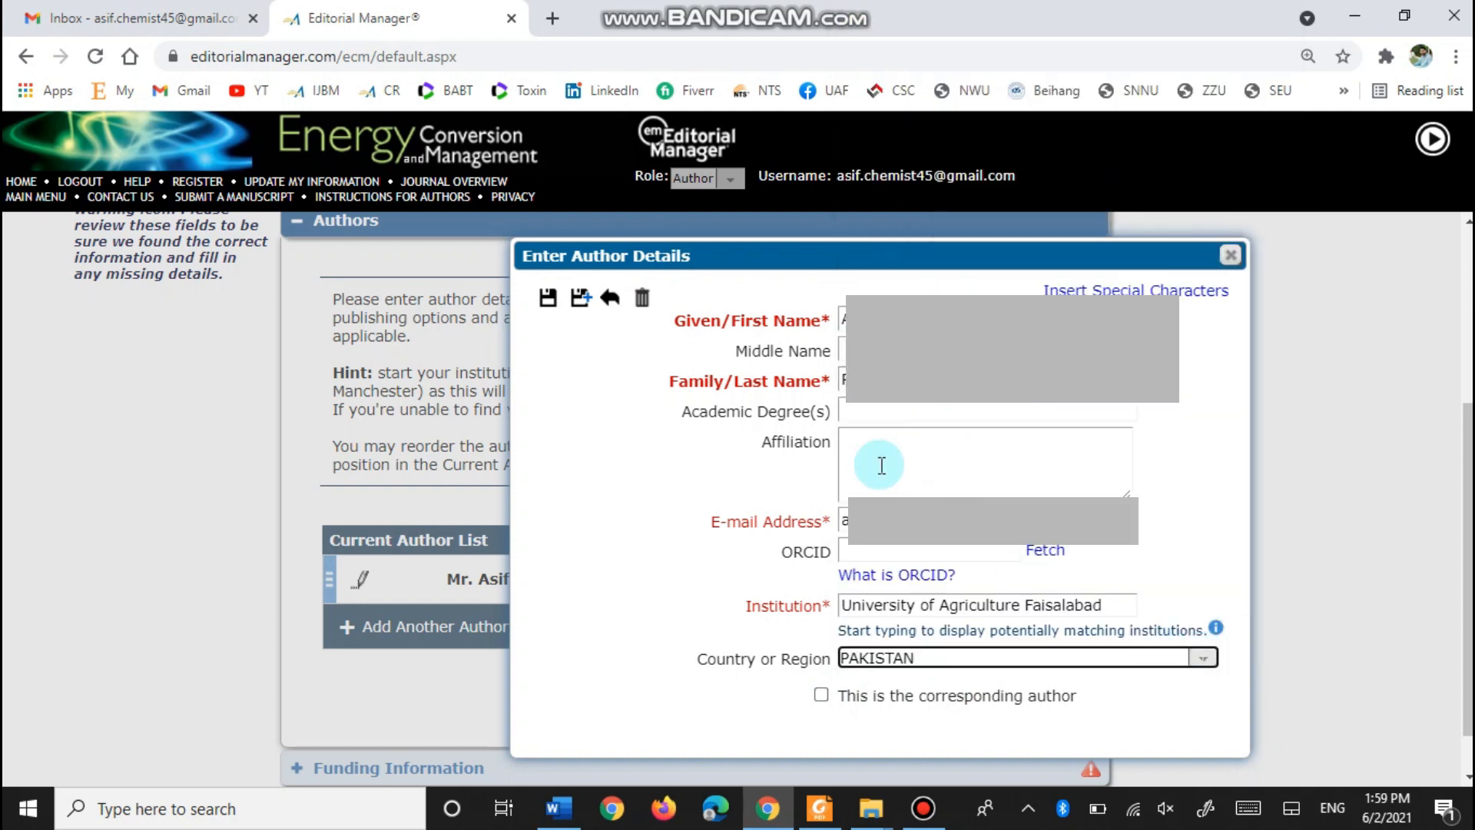
- Save the co-author and continue to Funding Information
click(547, 300)
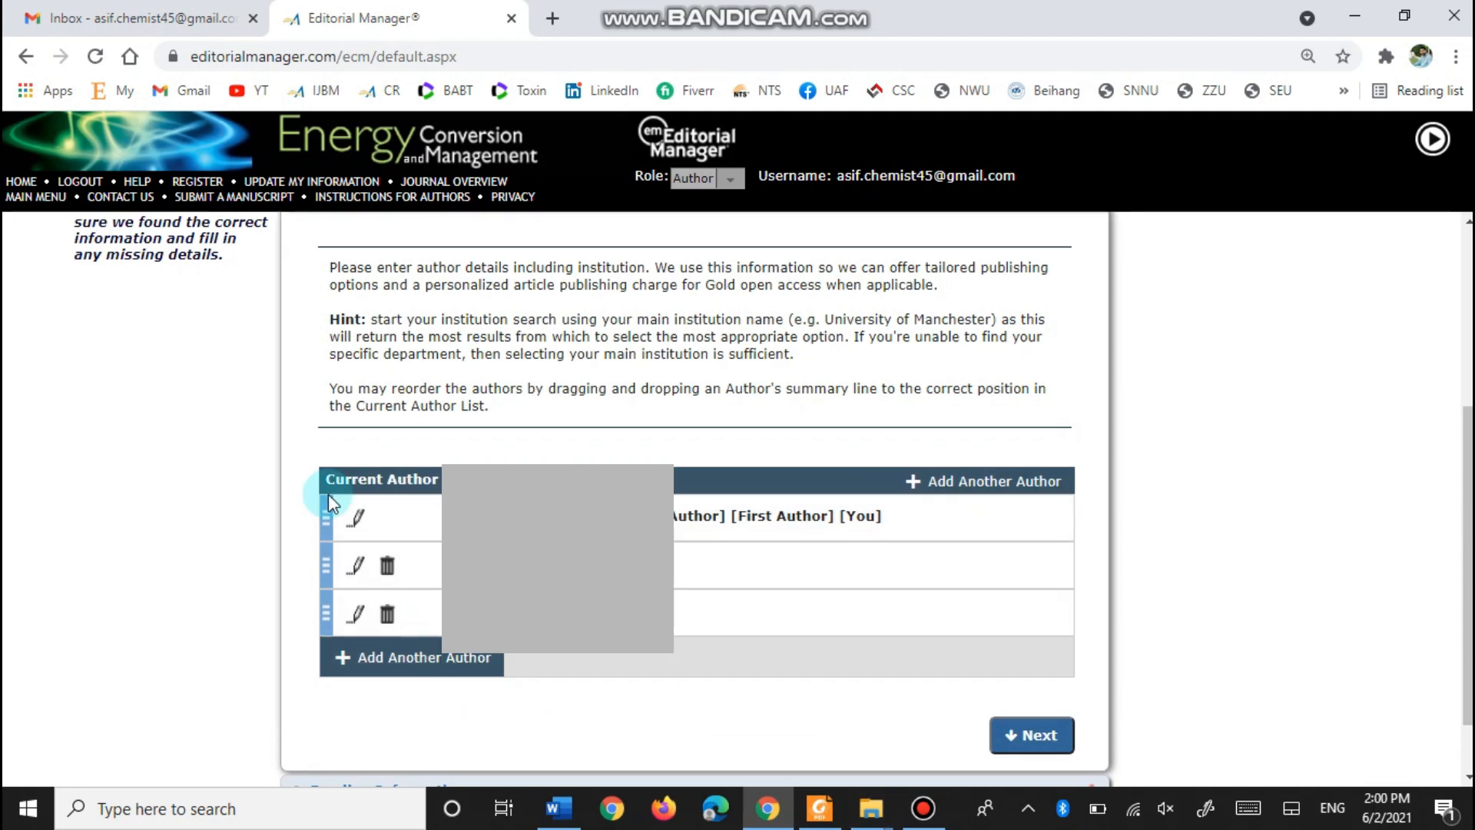
scroll(331, 501, down, 1)
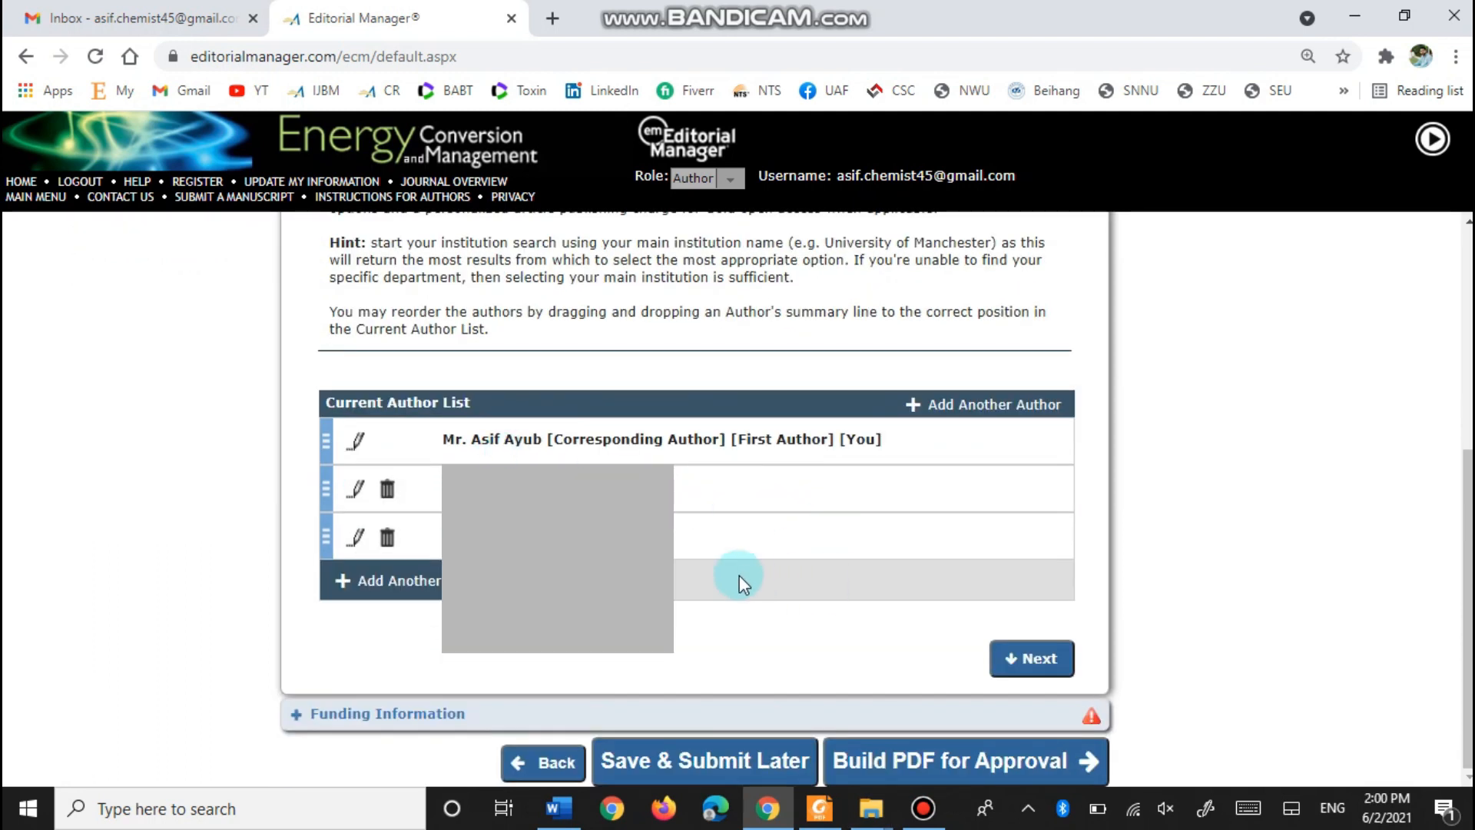
click(1039, 659)
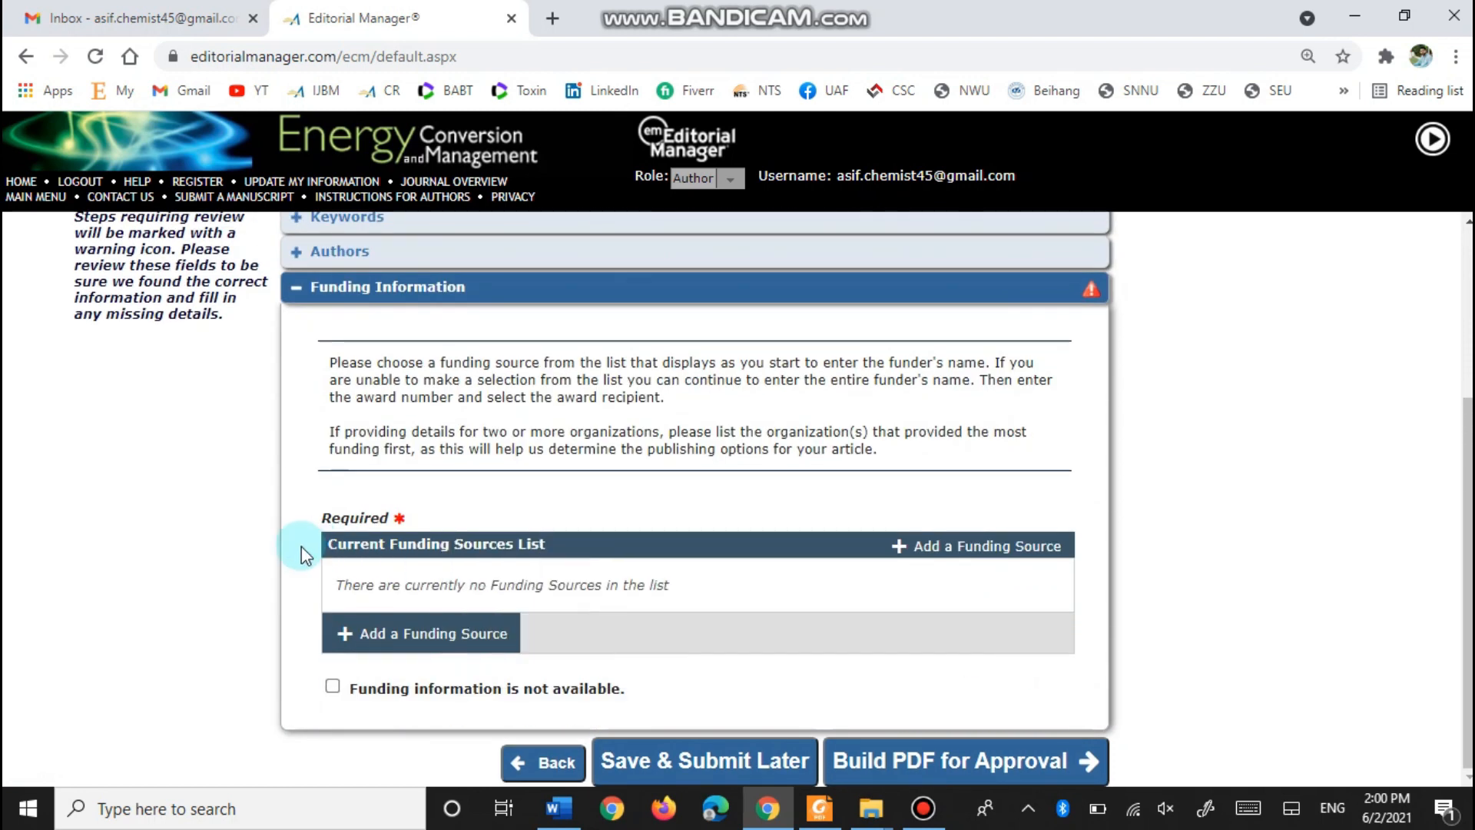
- After the missing-funding error, tick 'Funding information is not available' and build the PDF for approval
click(425, 628)
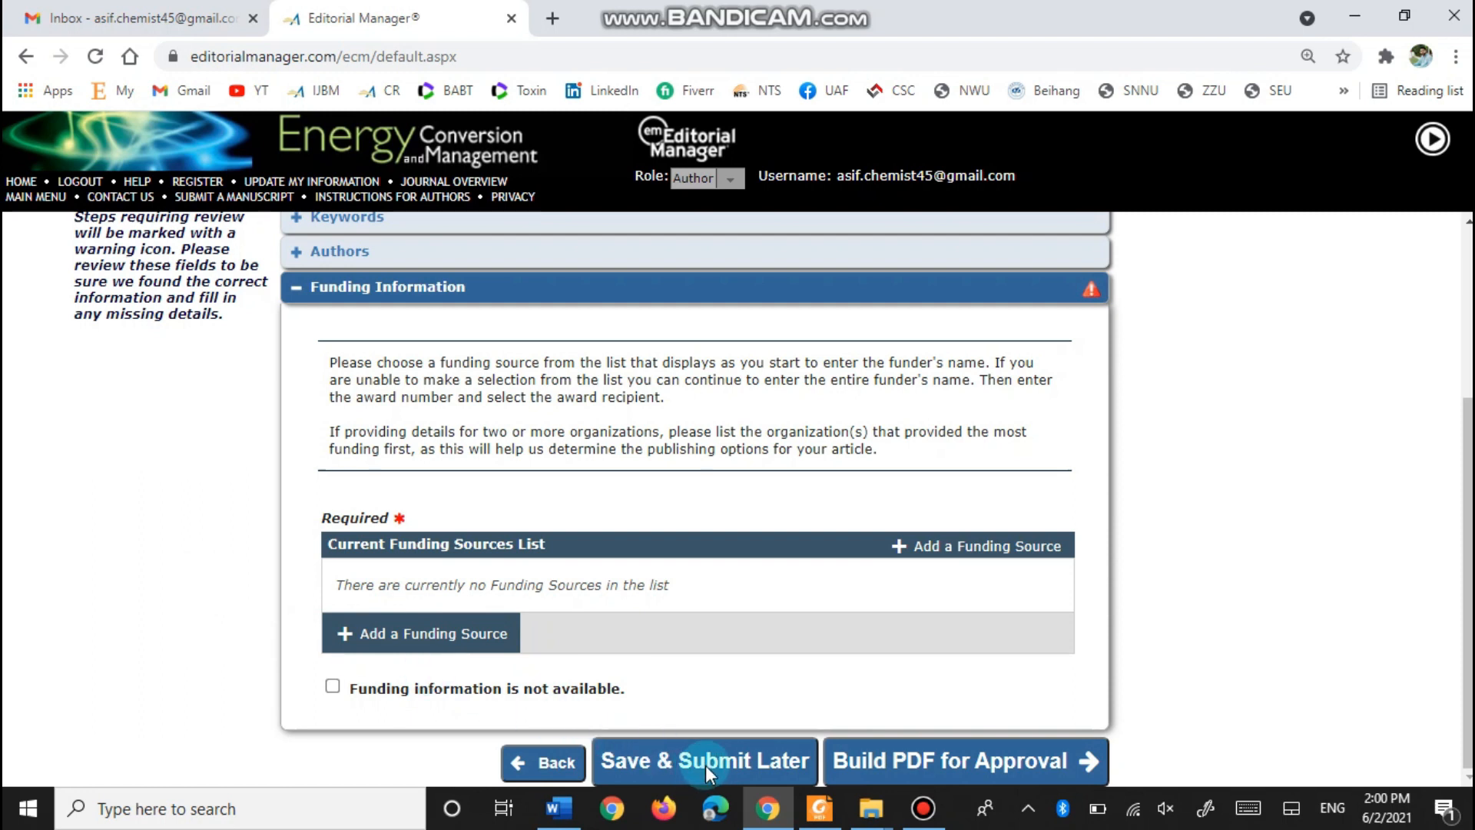
click(903, 763)
click(602, 591)
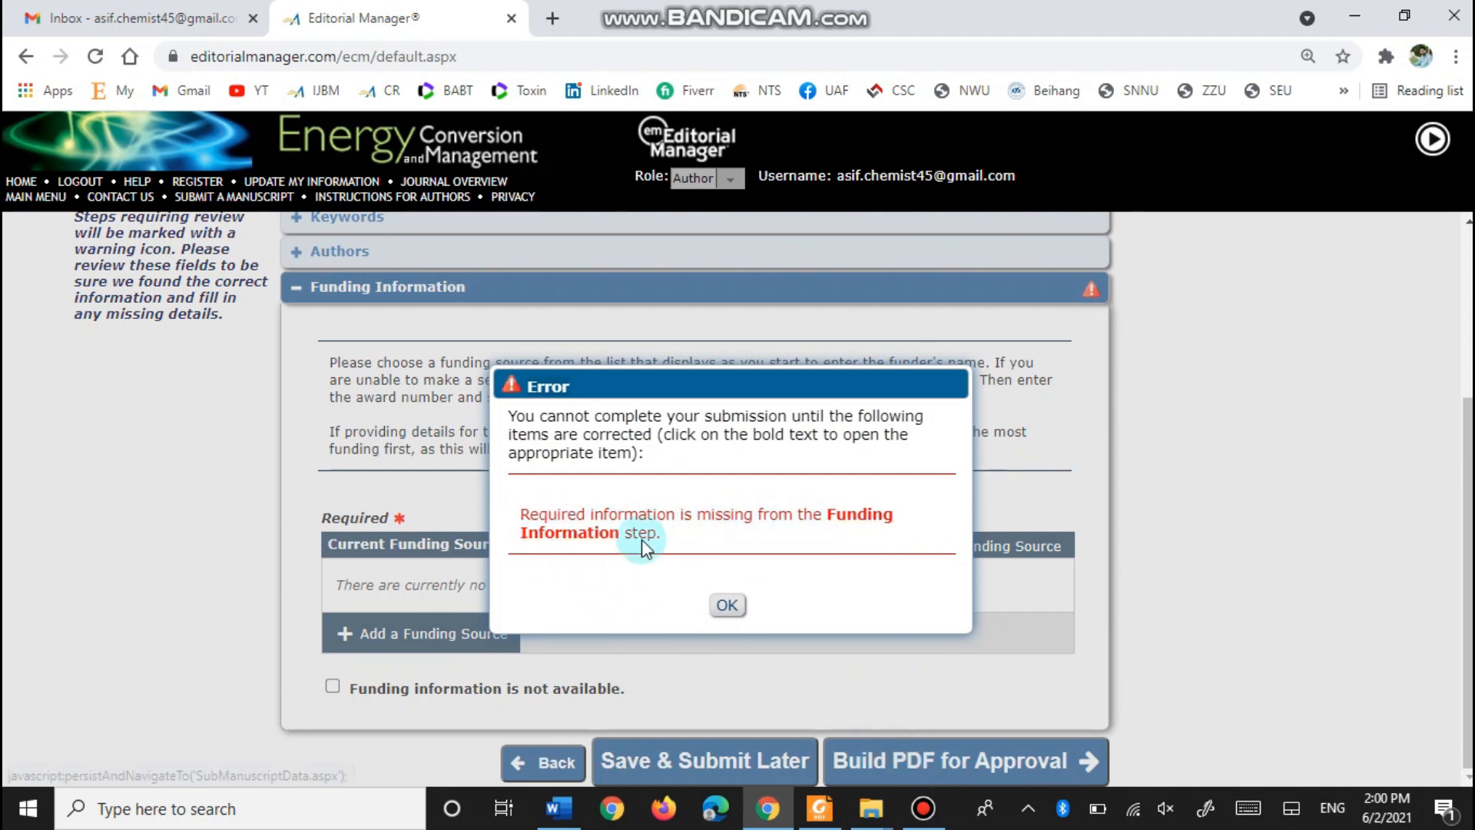
click(725, 605)
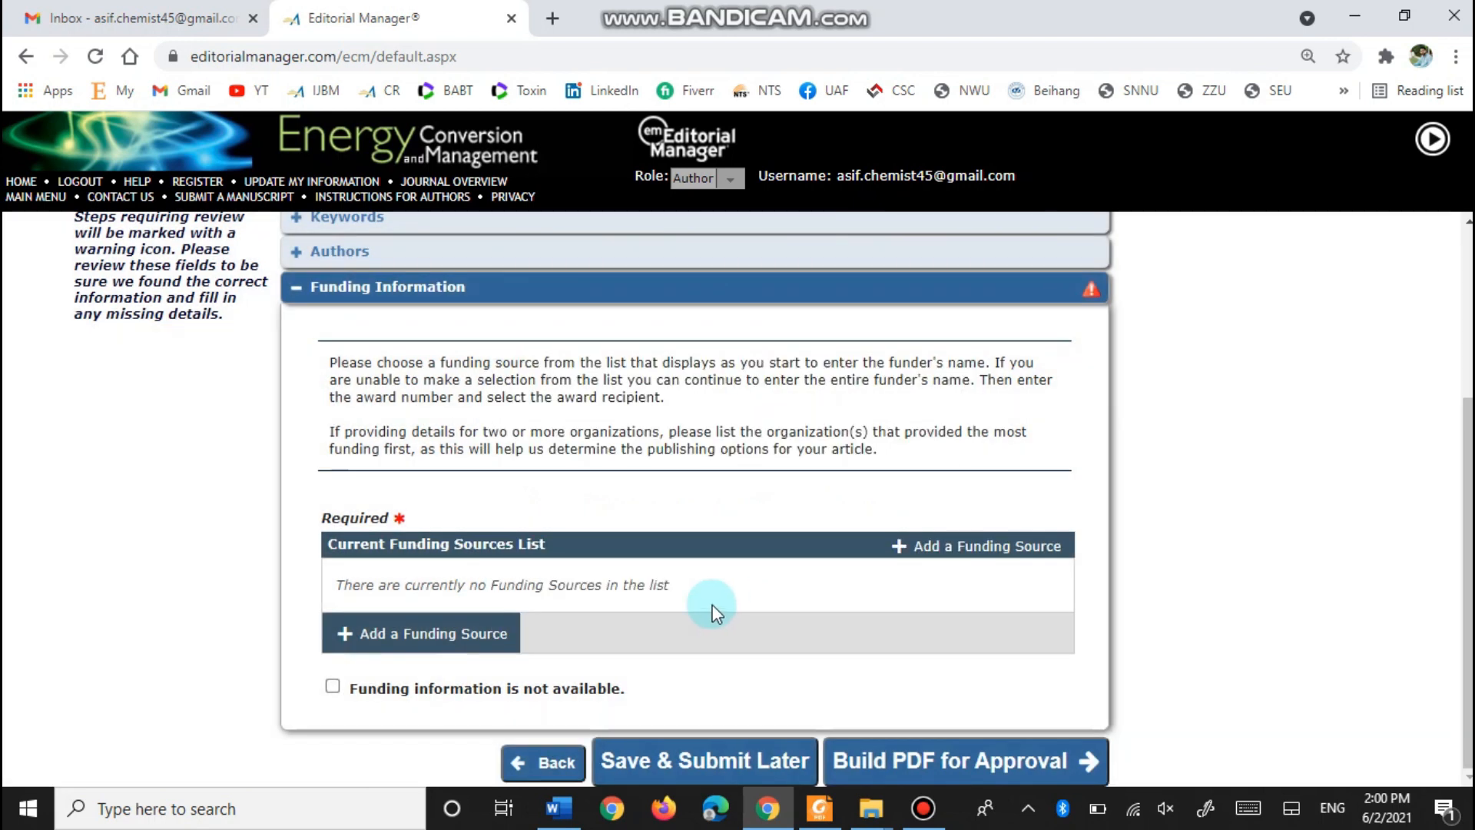
click(332, 686)
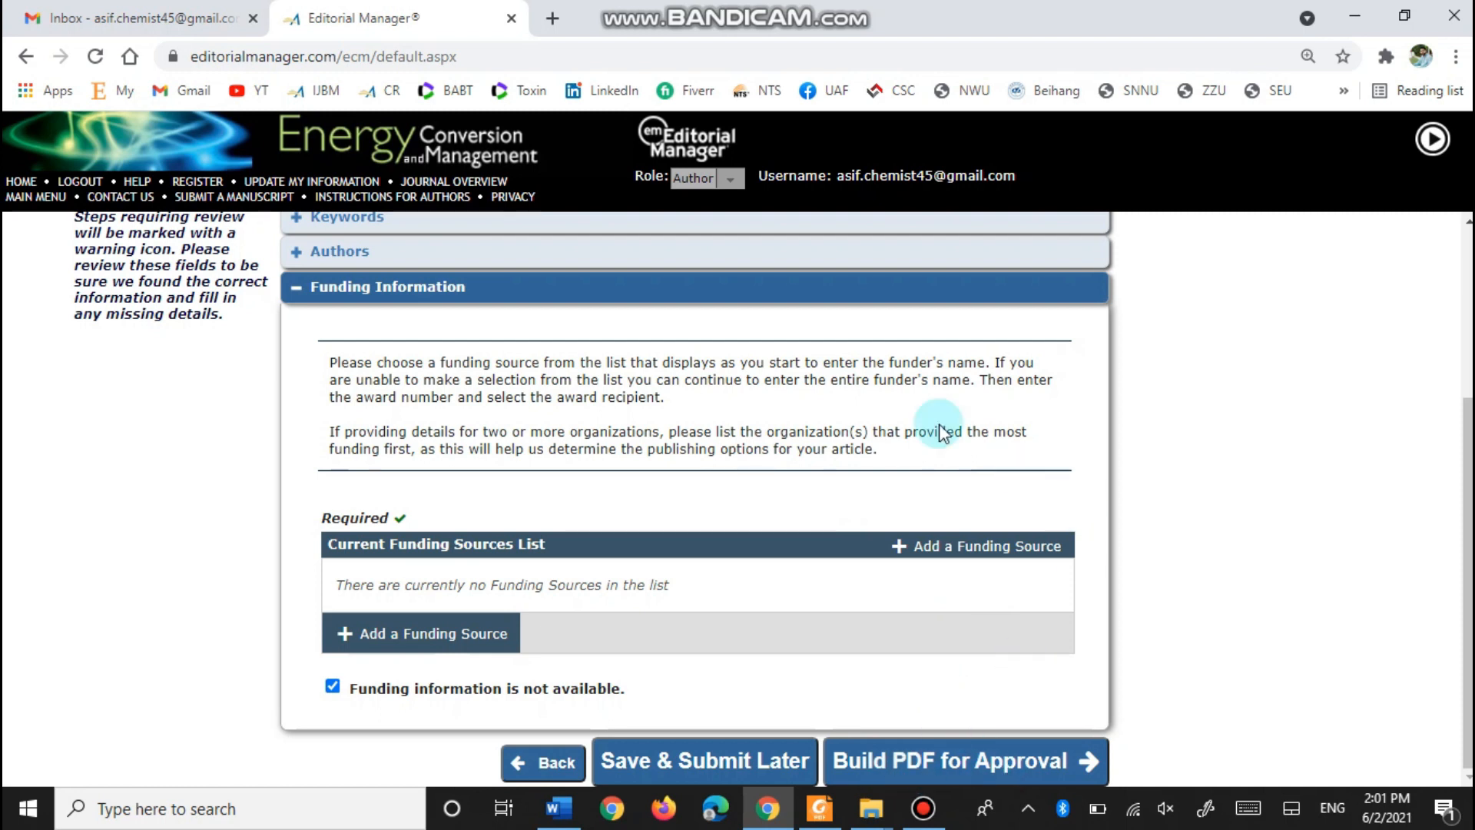
click(957, 762)
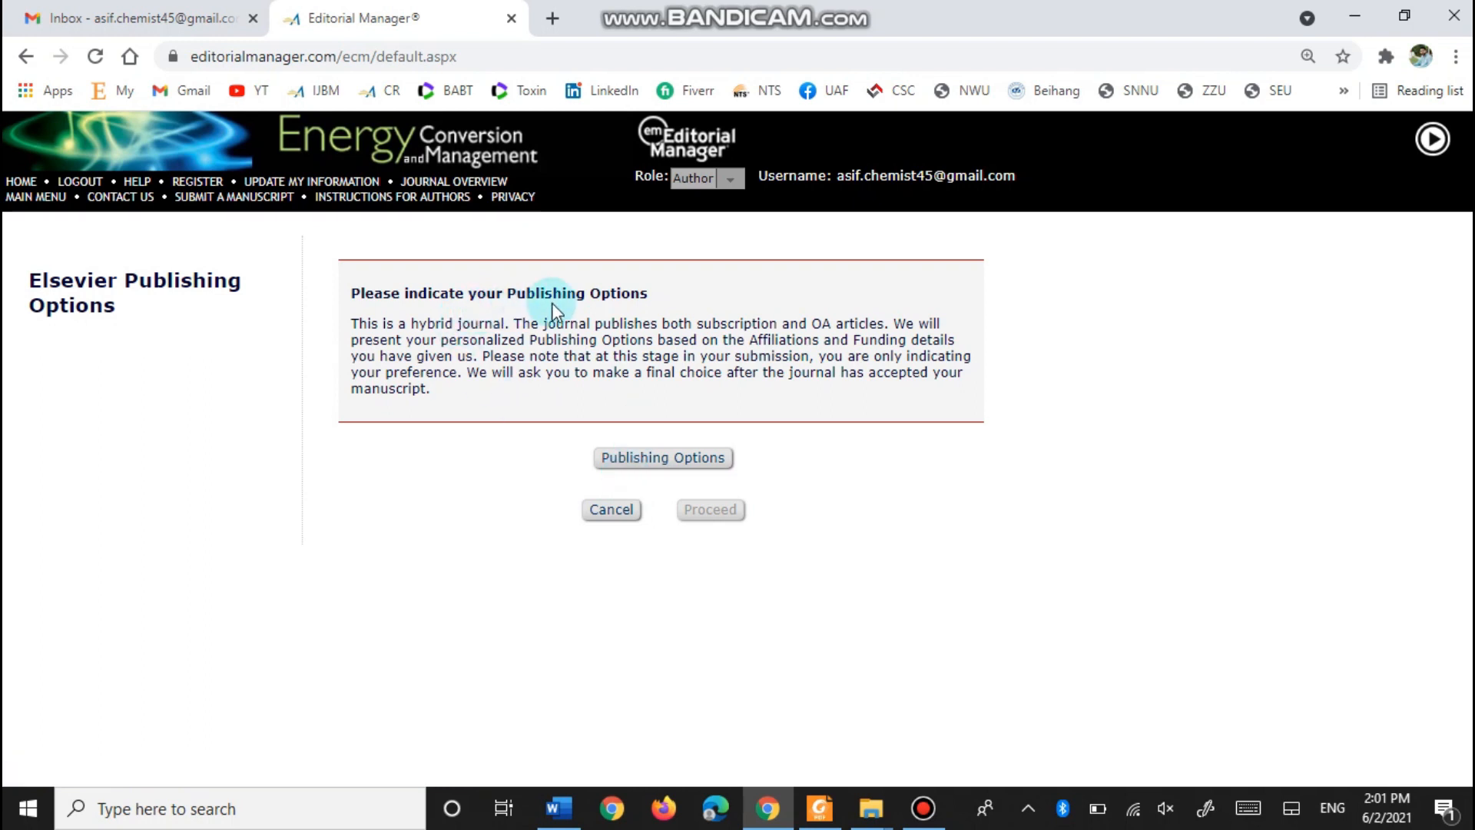
- Switch from Gold Open Access (USD 3,100.00 APC) to 'Publish as a subscription article' and save
click(655, 462)
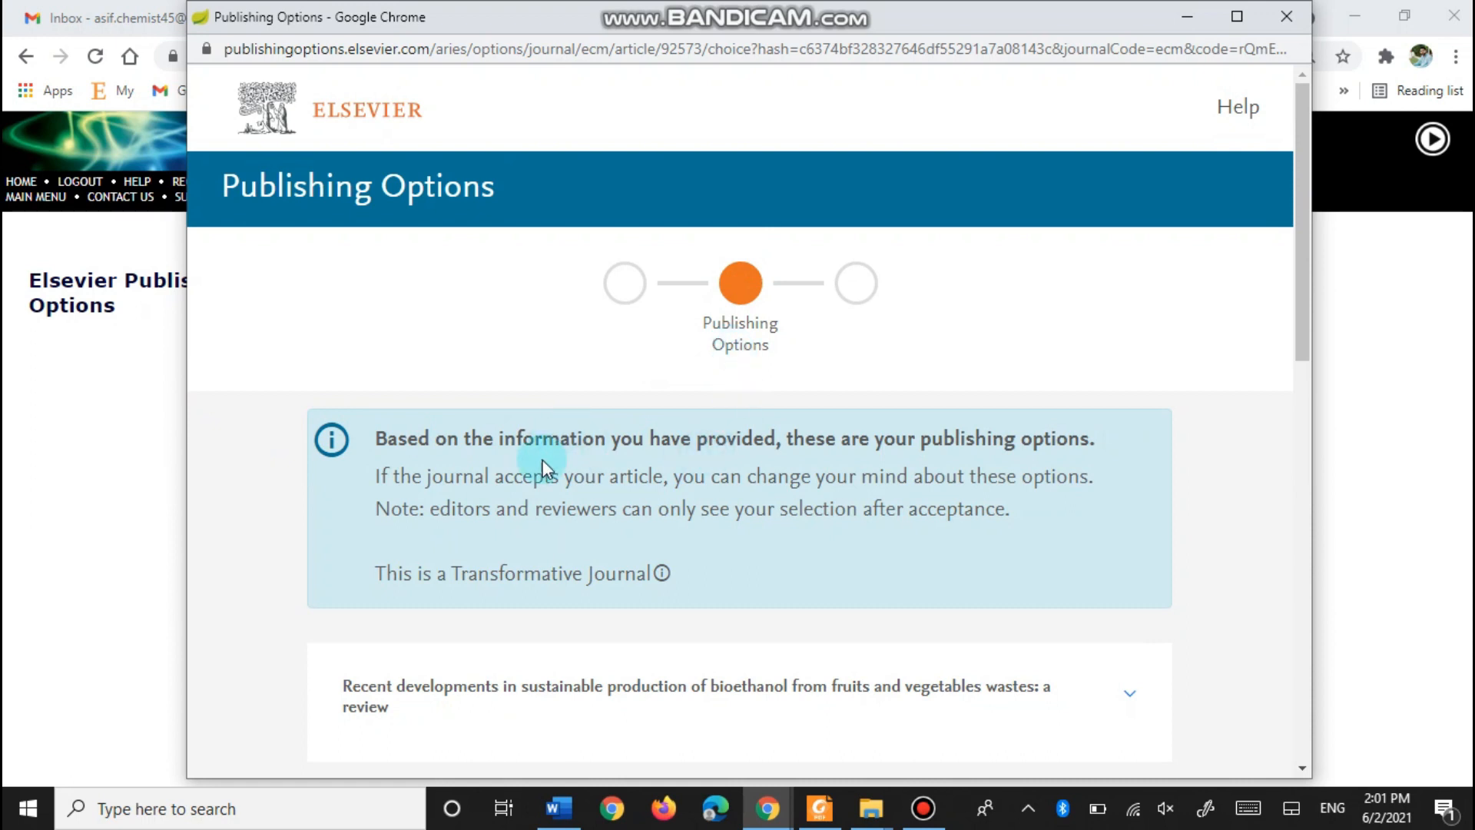
scroll(543, 459, down, 8)
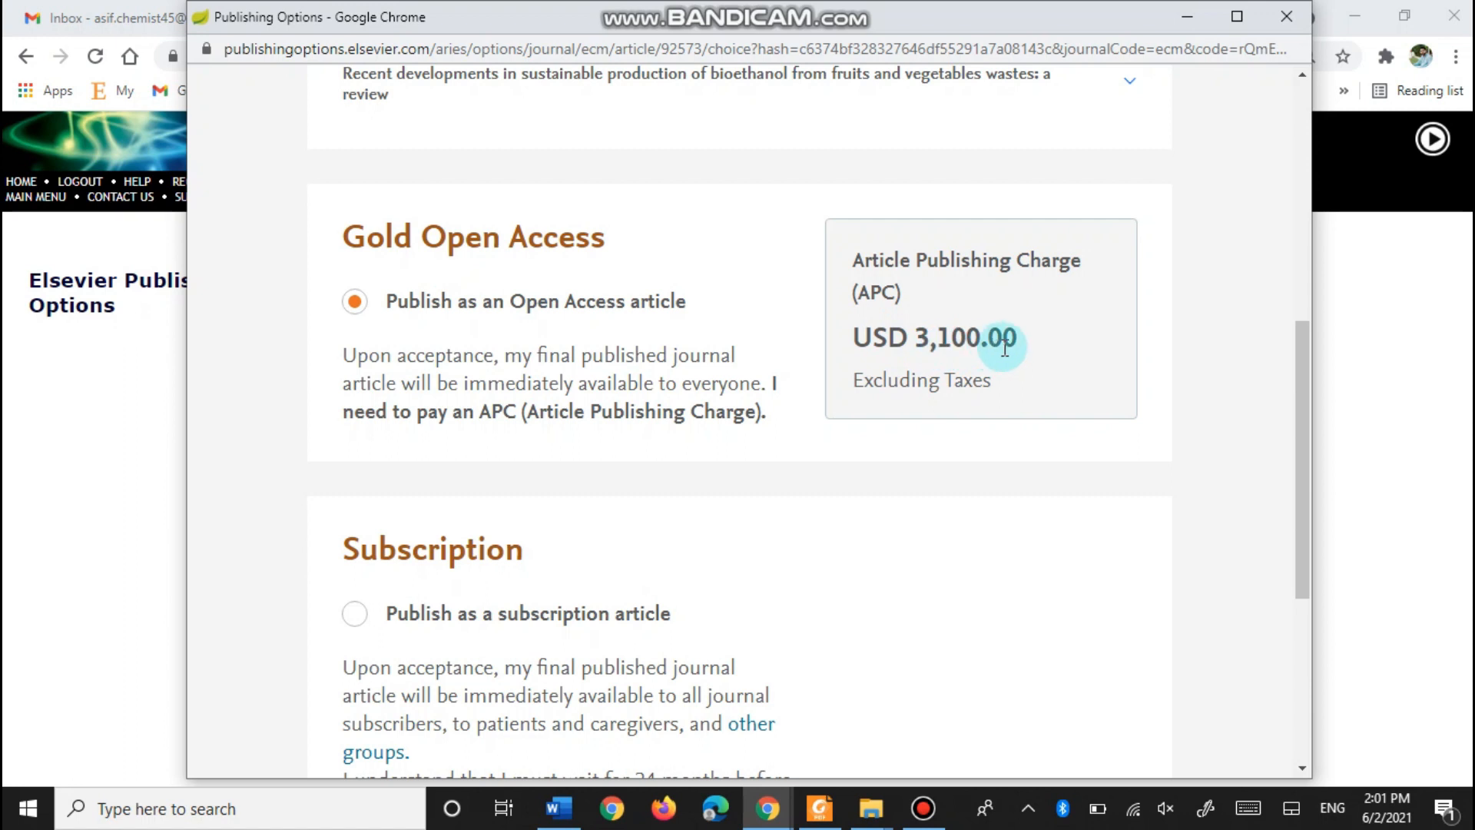
scroll(574, 370, down, 2)
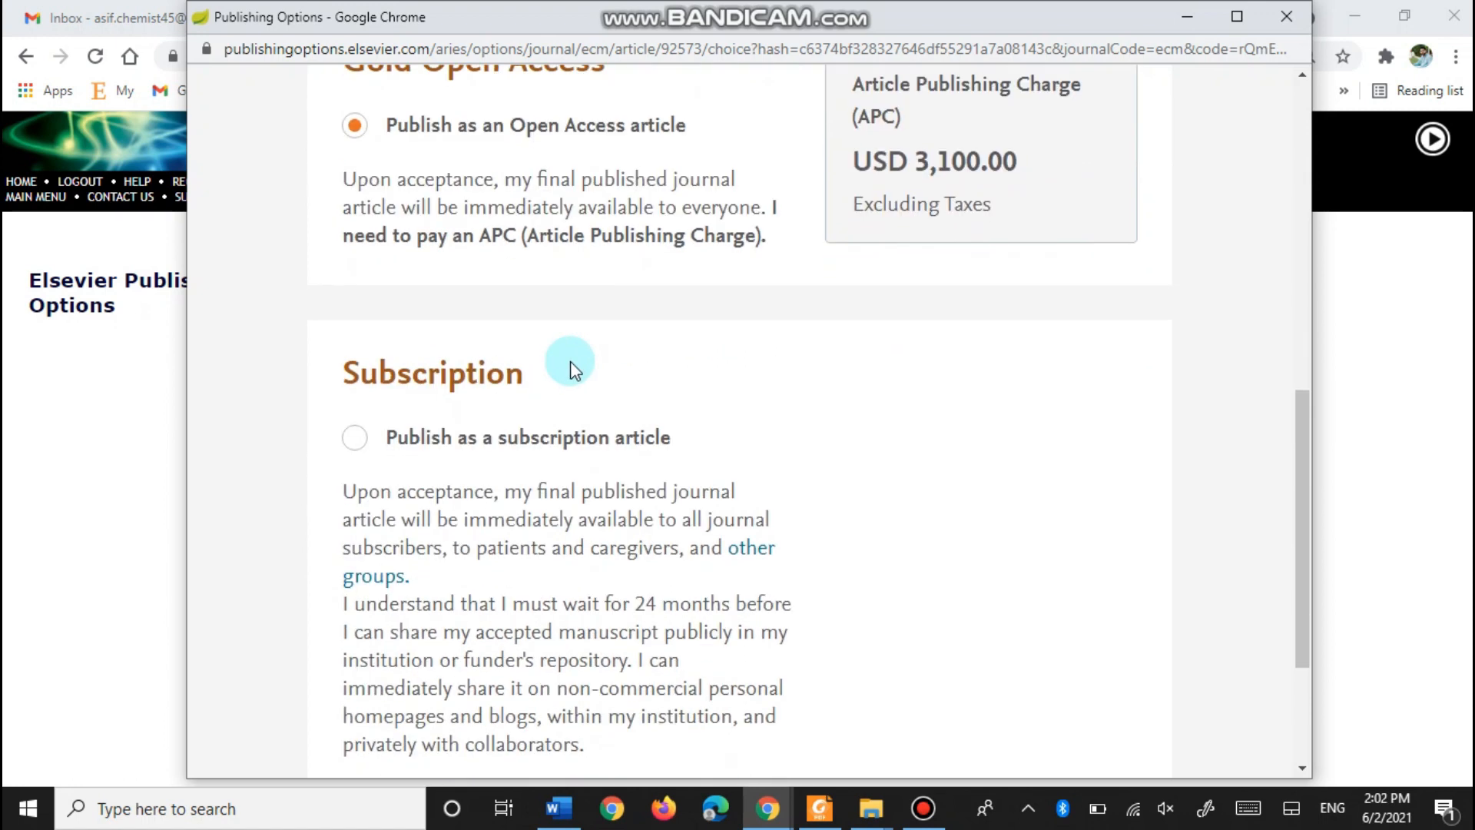
click(355, 435)
scroll(520, 402, down, 3)
click(1056, 624)
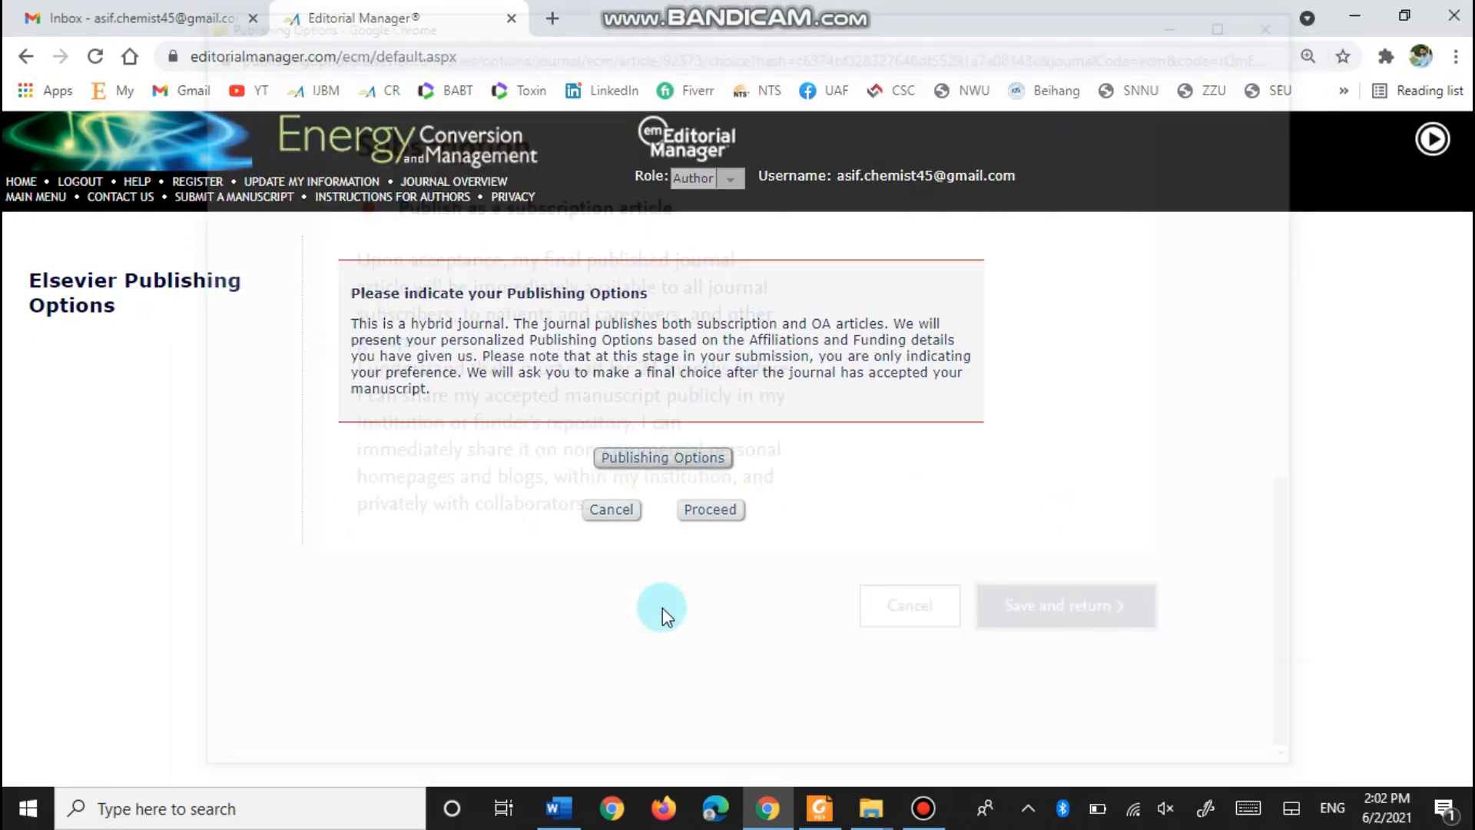
- Proceed past Publishing Options and tick 'I accept' for the ethics and terms while the PDF builds
click(715, 519)
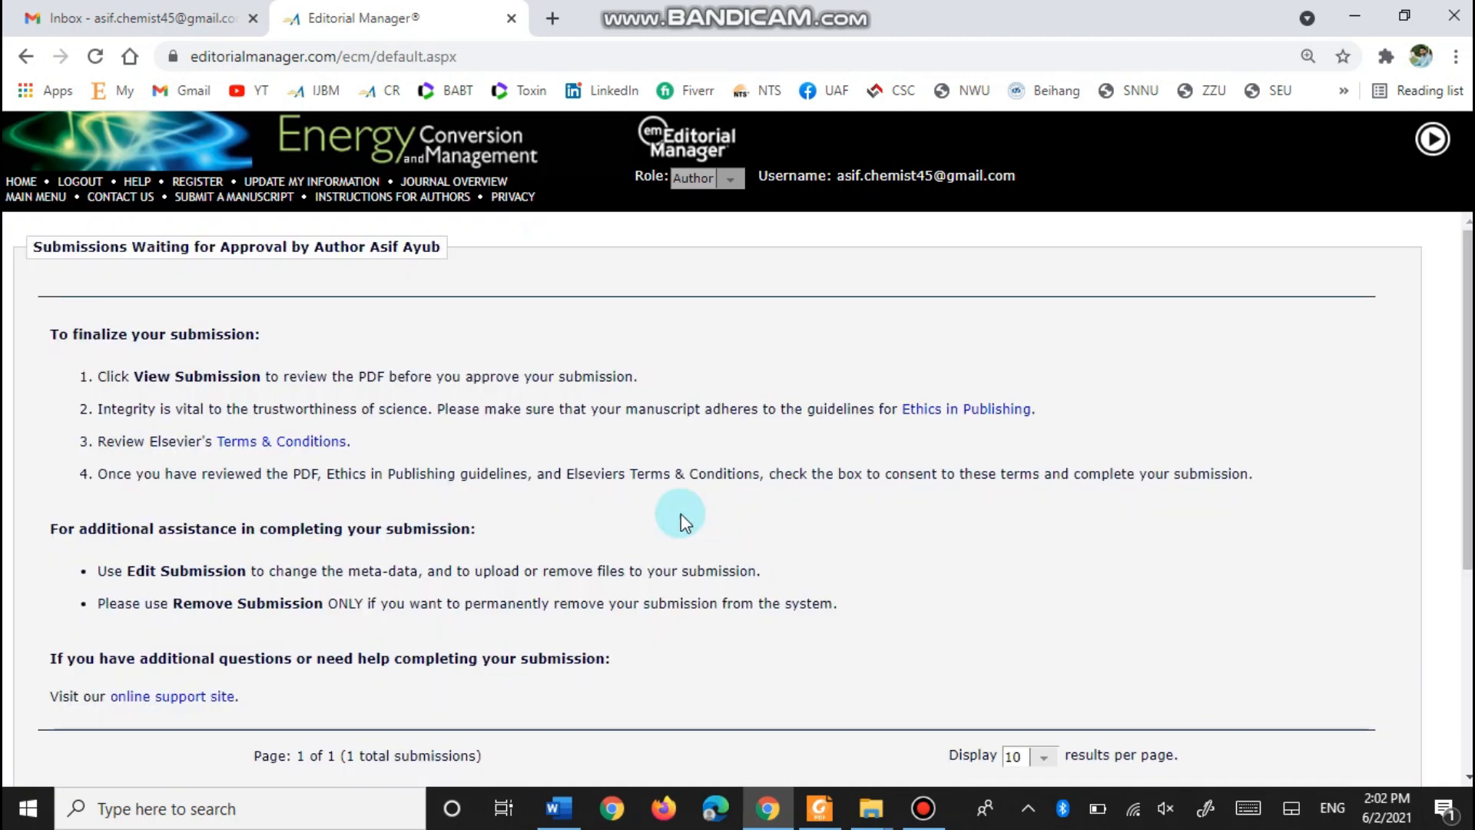
scroll(178, 378, down, 2)
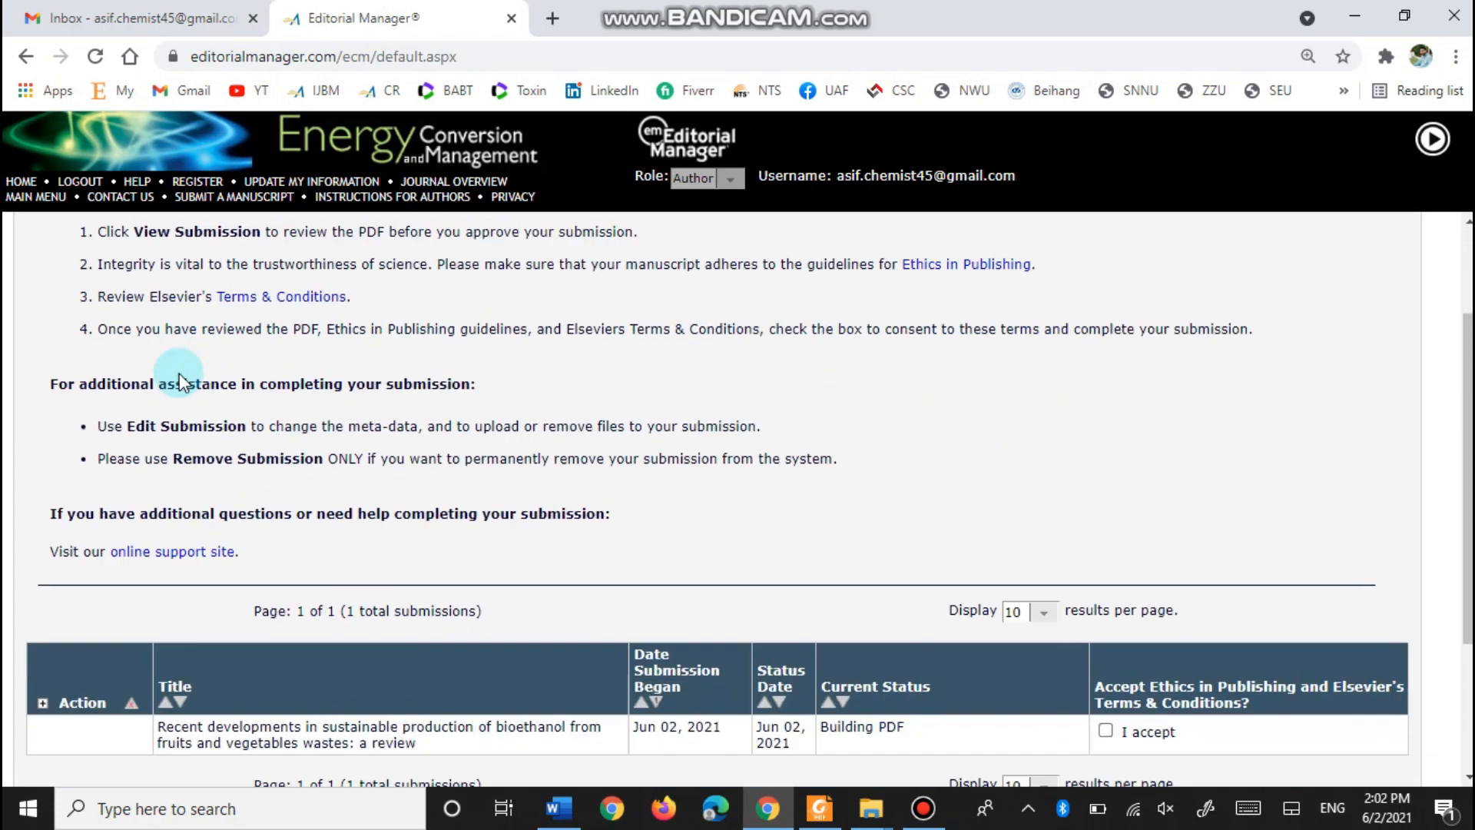
scroll(178, 378, down, 3)
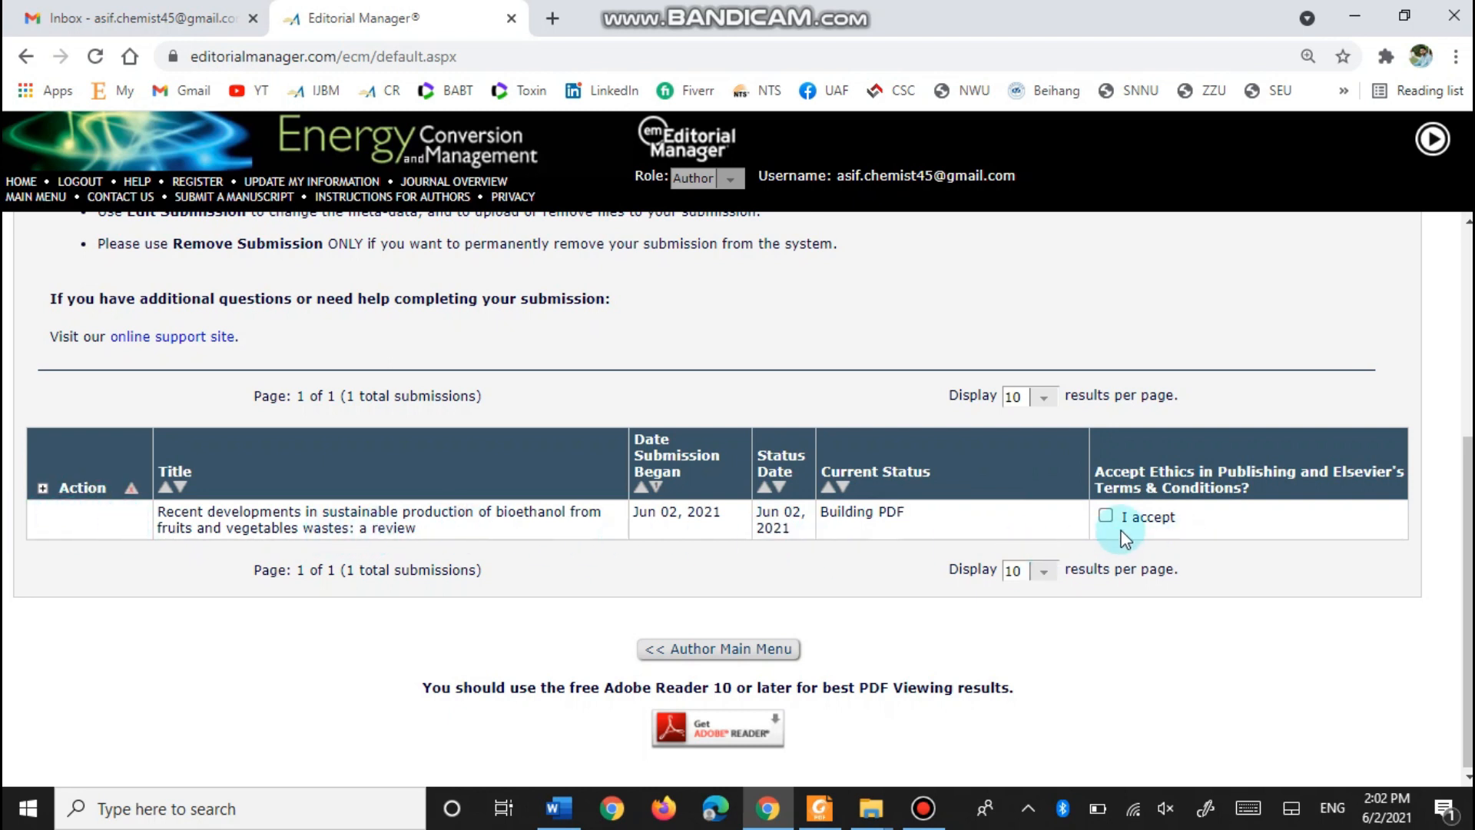
click(1106, 517)
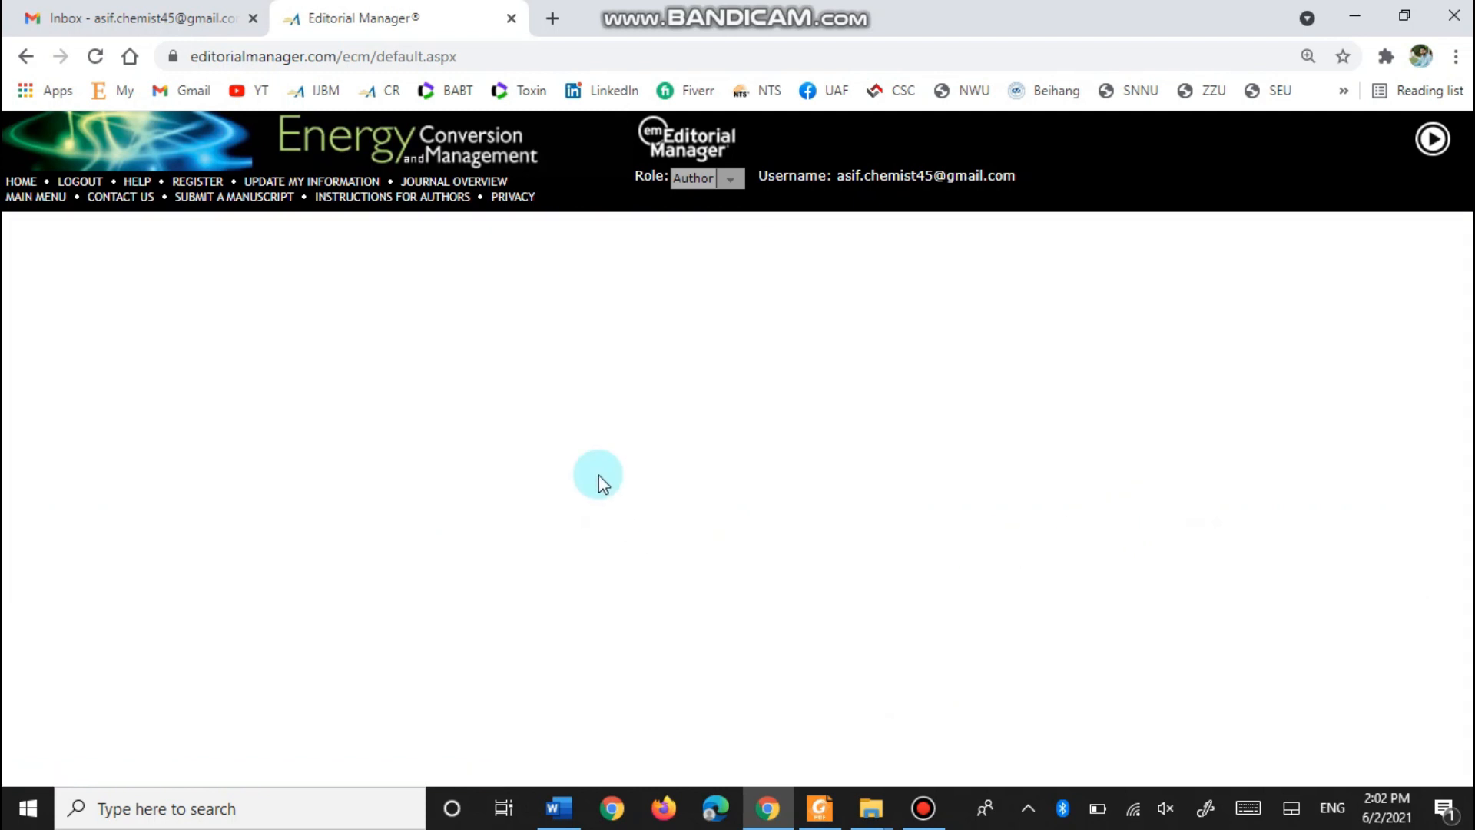
scroll(204, 498, down, 3)
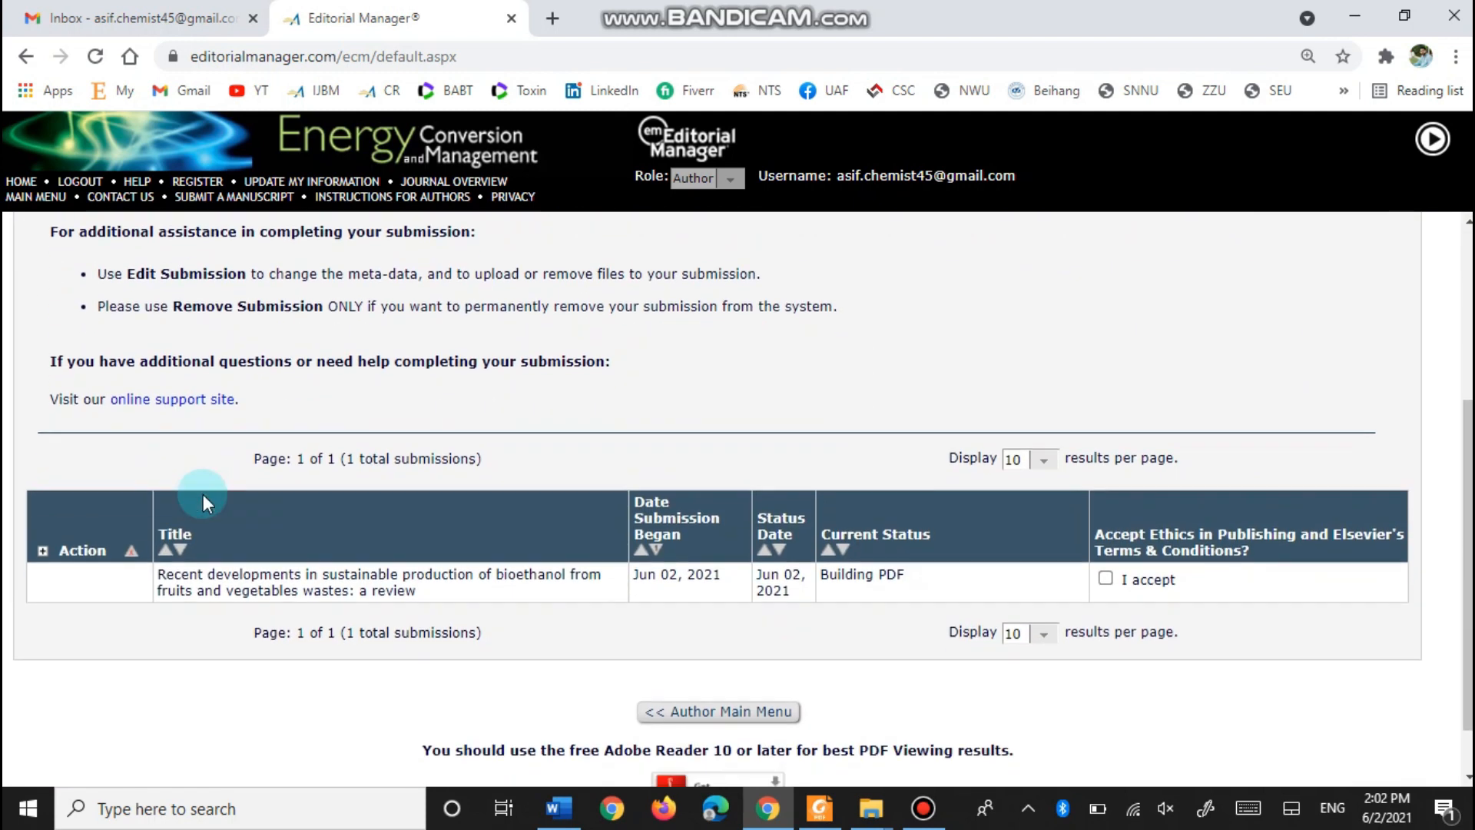
scroll(203, 495, down, 1)
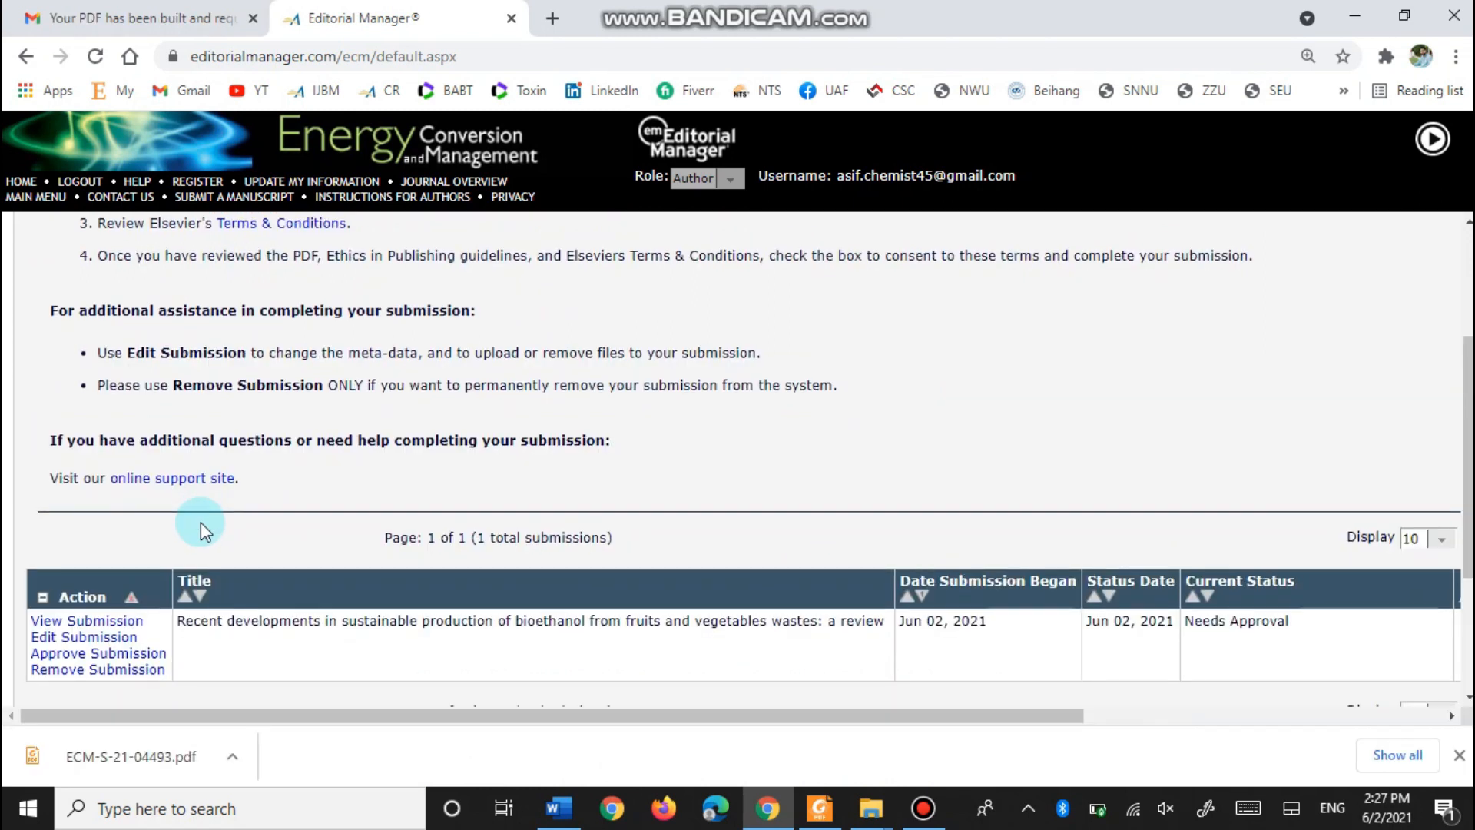
scroll(200, 522, down, 2)
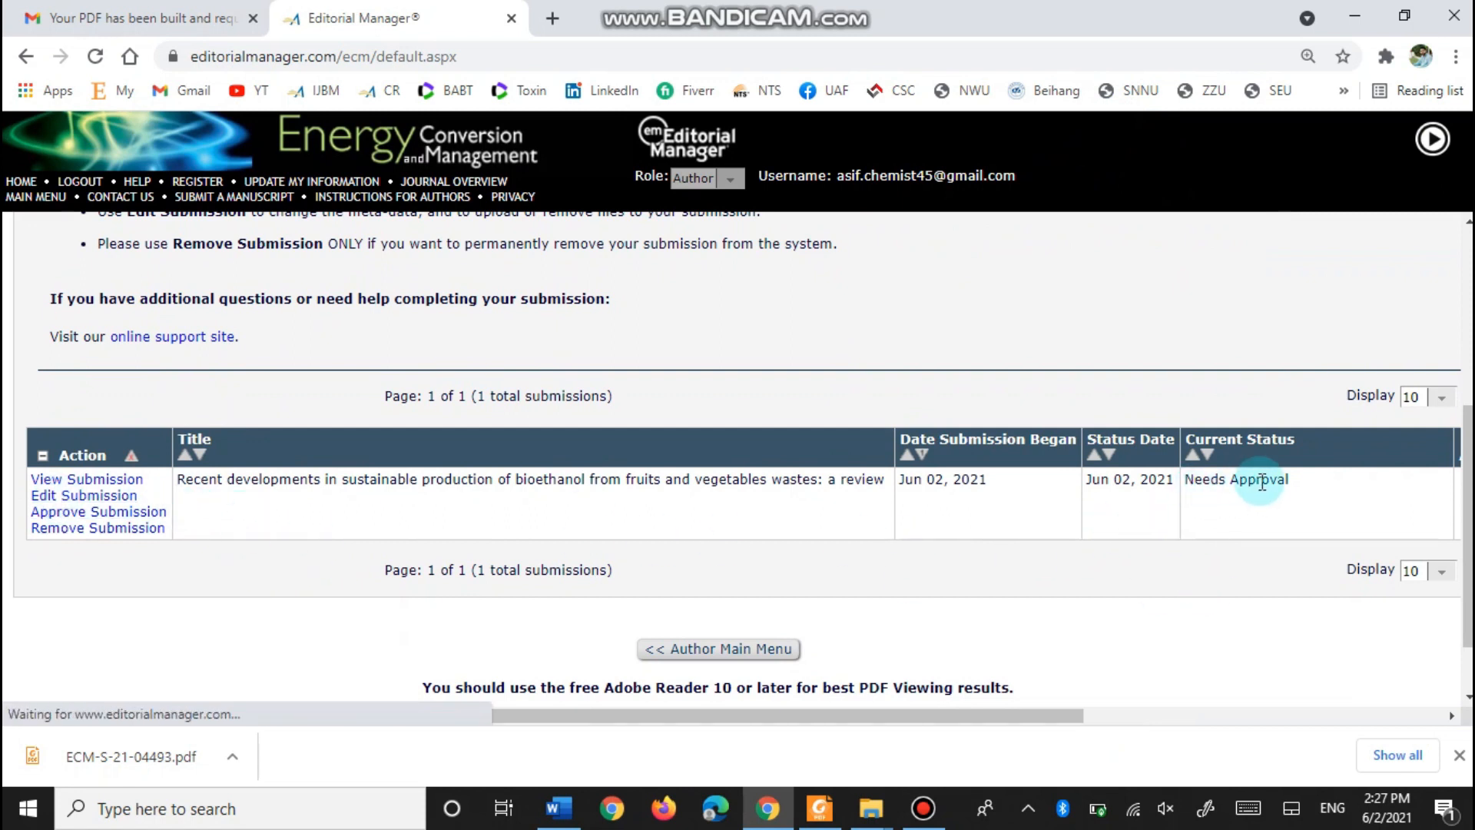
- View the built submission PDF, then start Approve Submission and dismiss the ORCID iD request
click(89, 482)
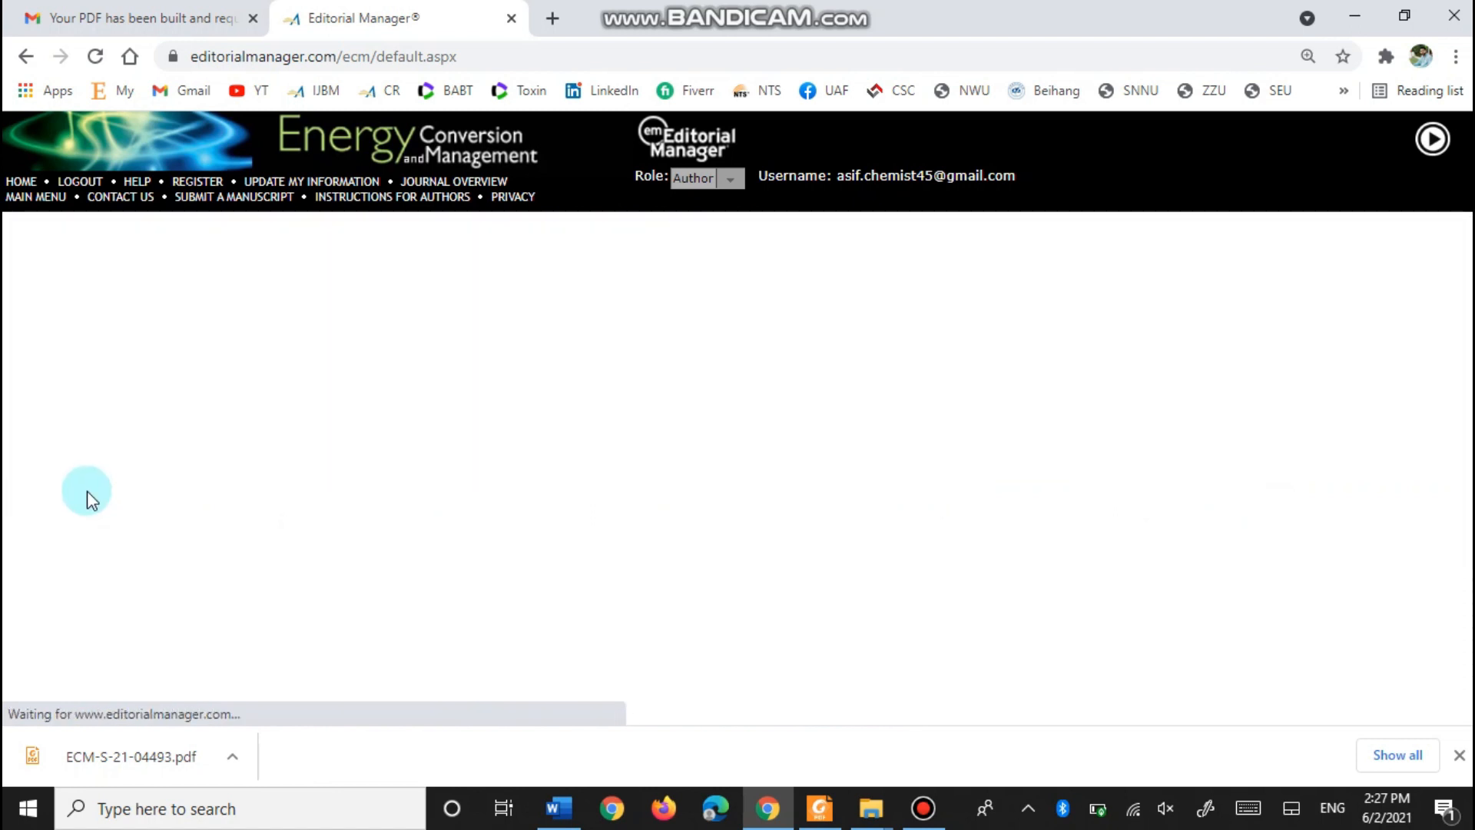
click(1460, 755)
scroll(115, 593, down, 4)
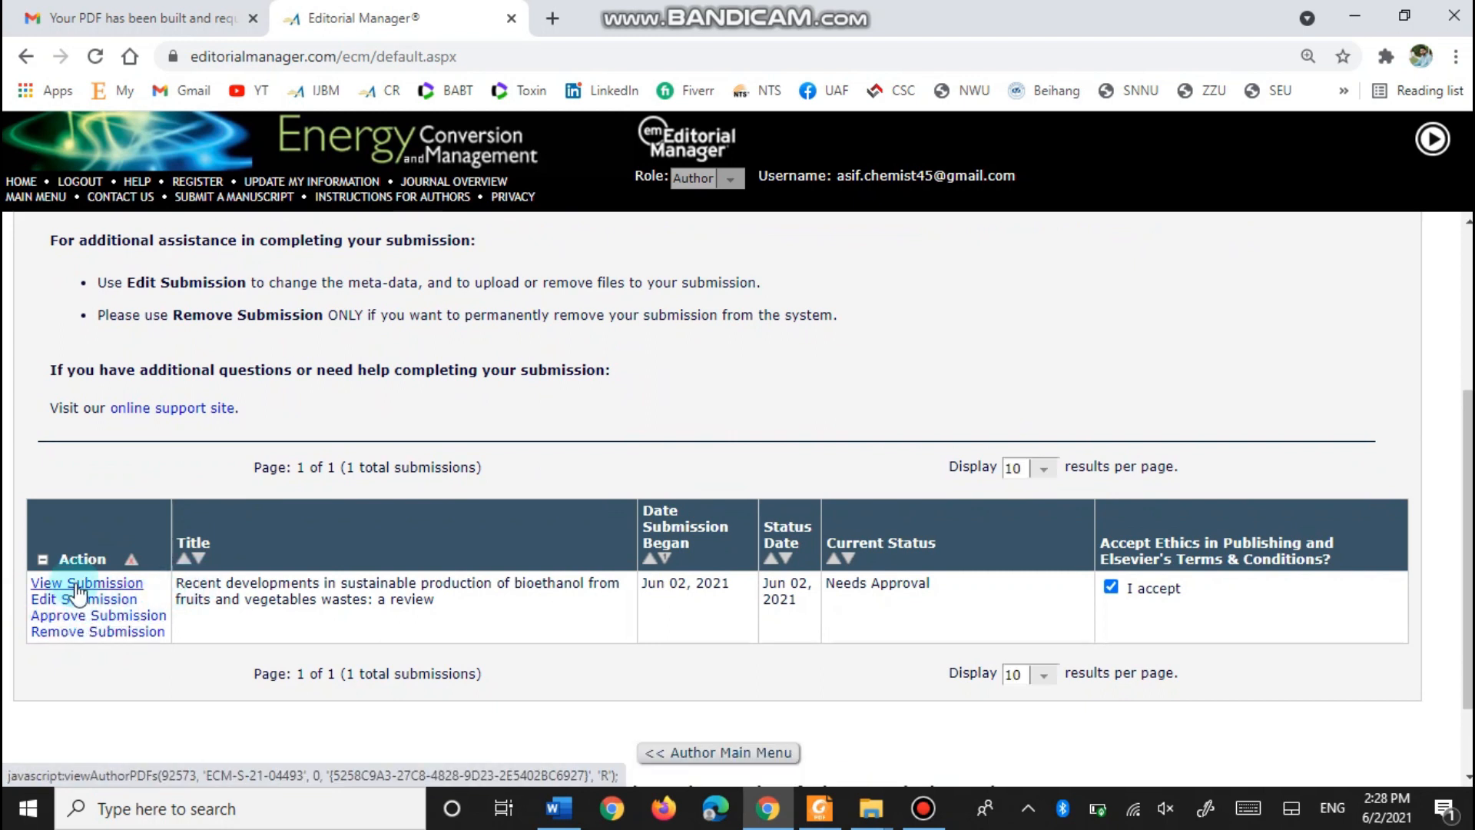
click(120, 619)
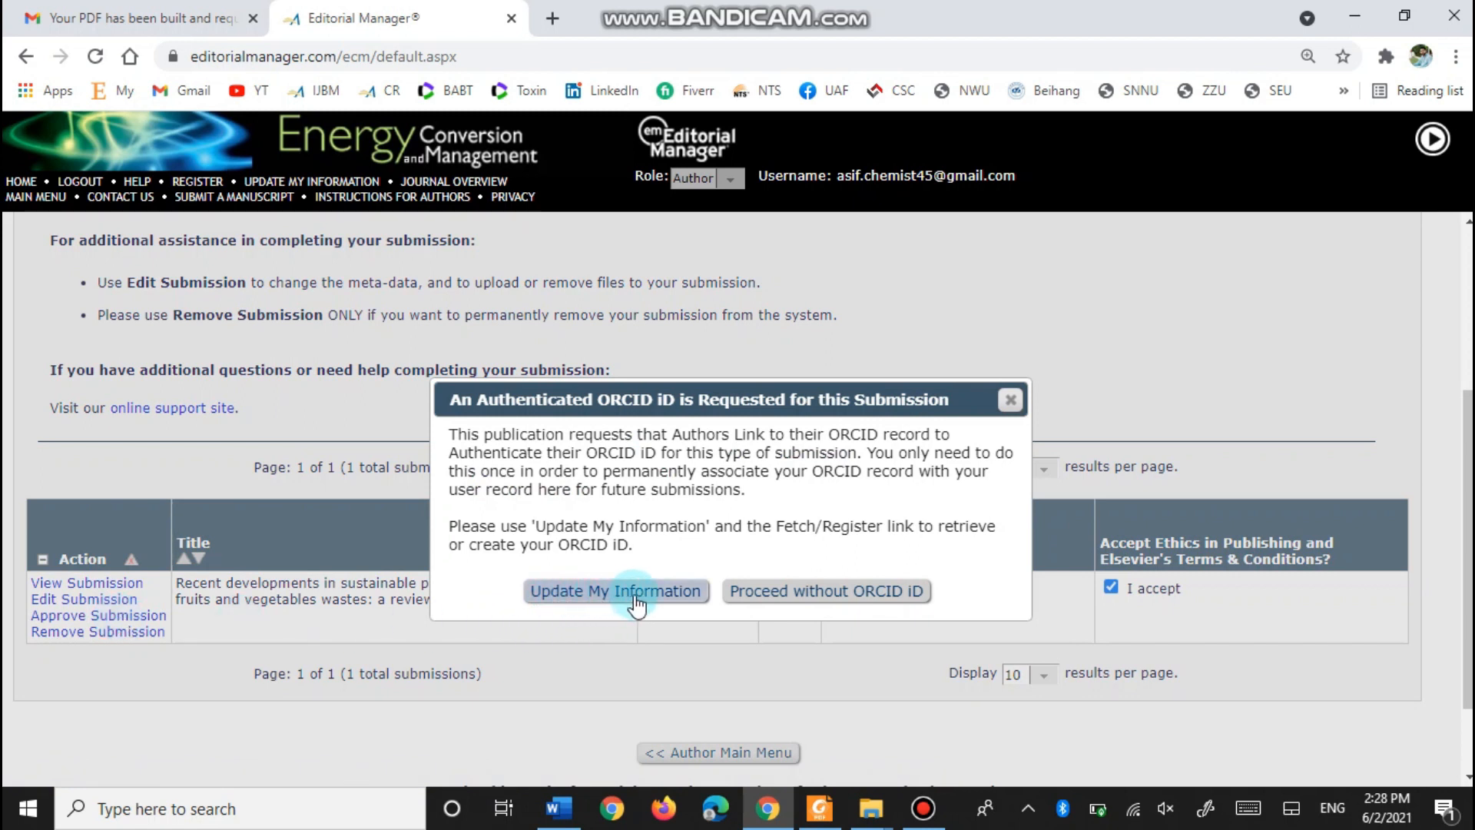
click(1010, 400)
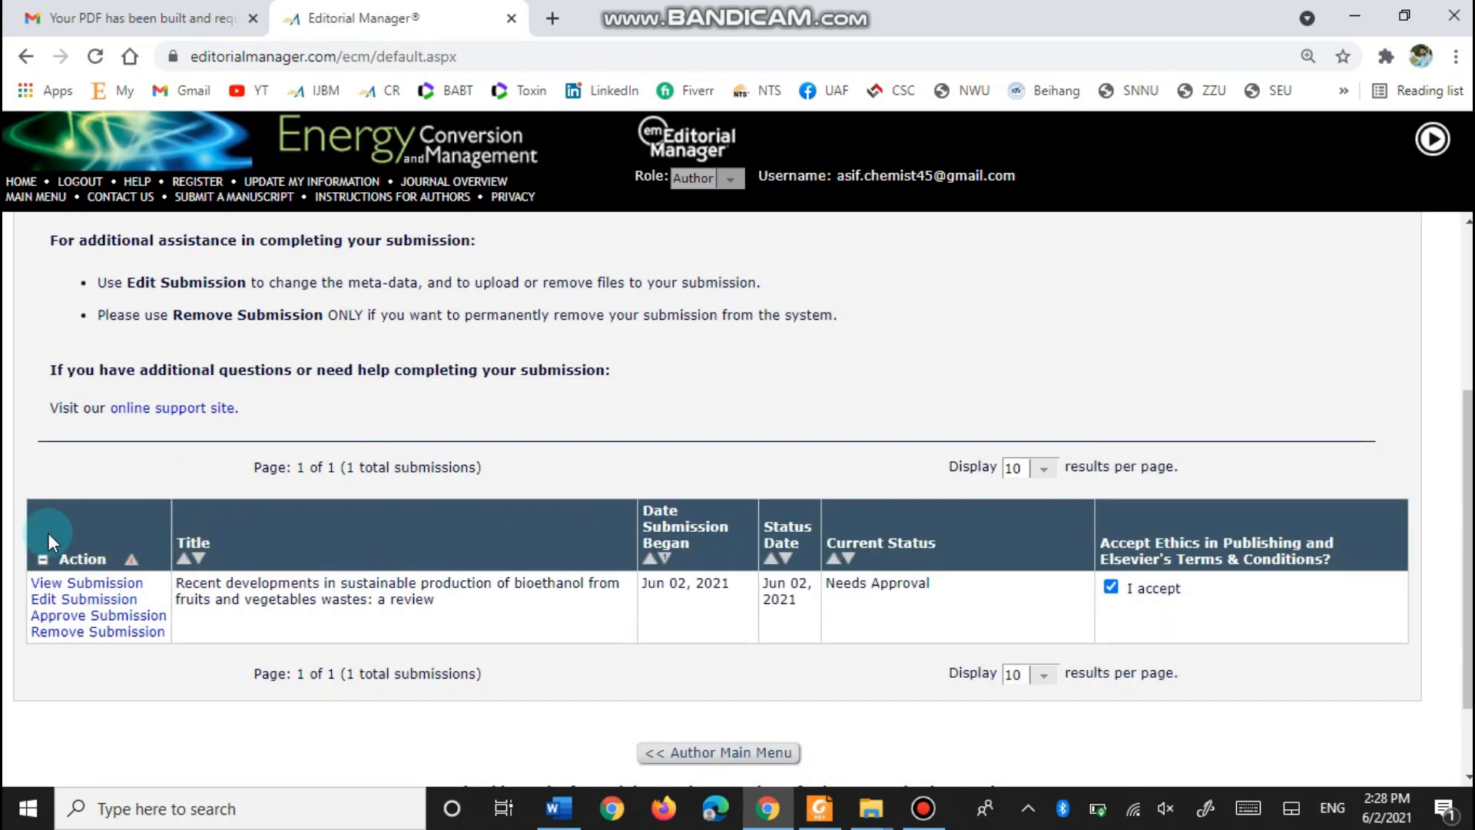
click(91, 584)
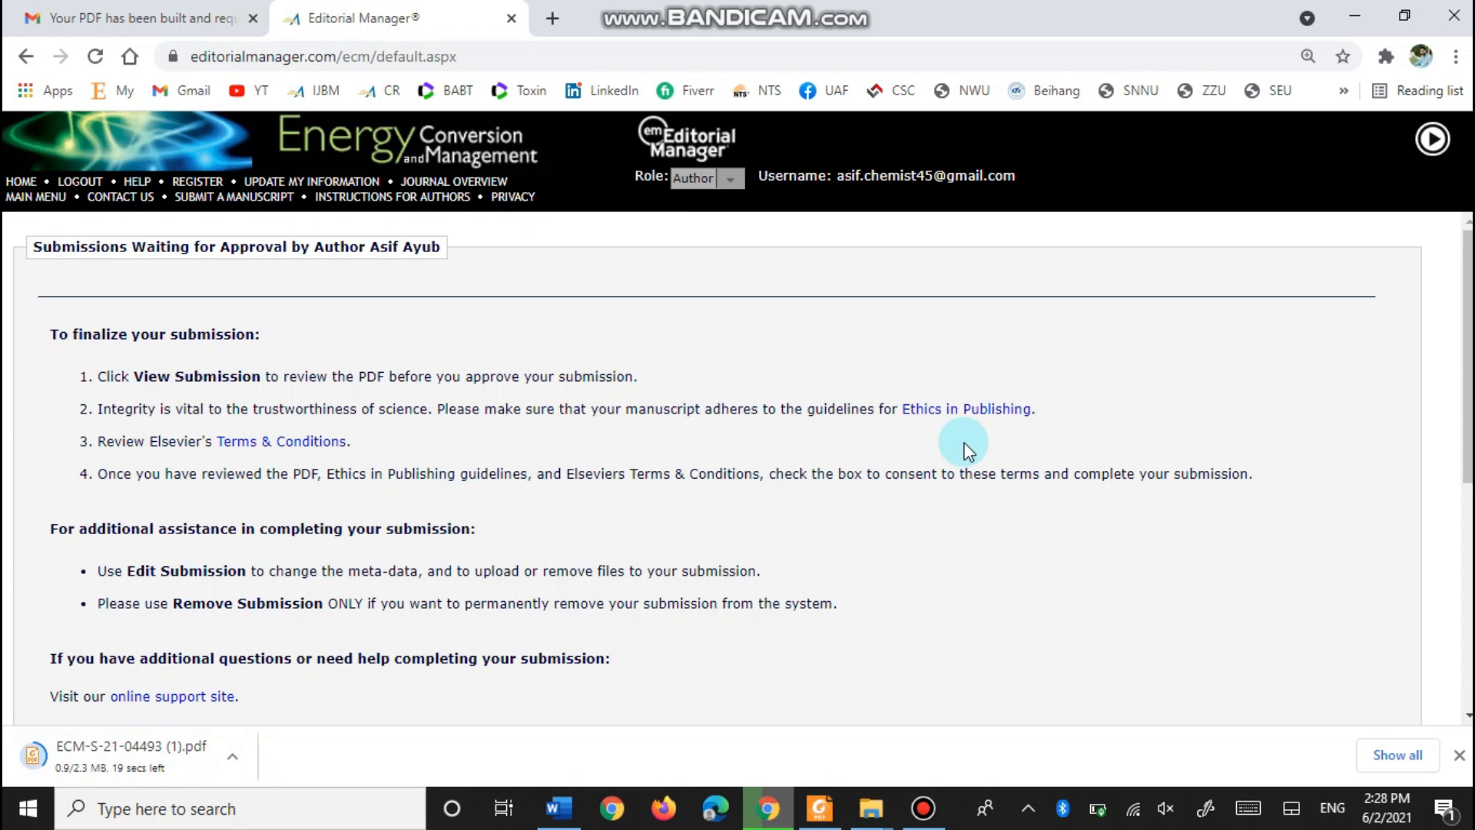
scroll(375, 473, down, 1)
scroll(375, 473, down, 2)
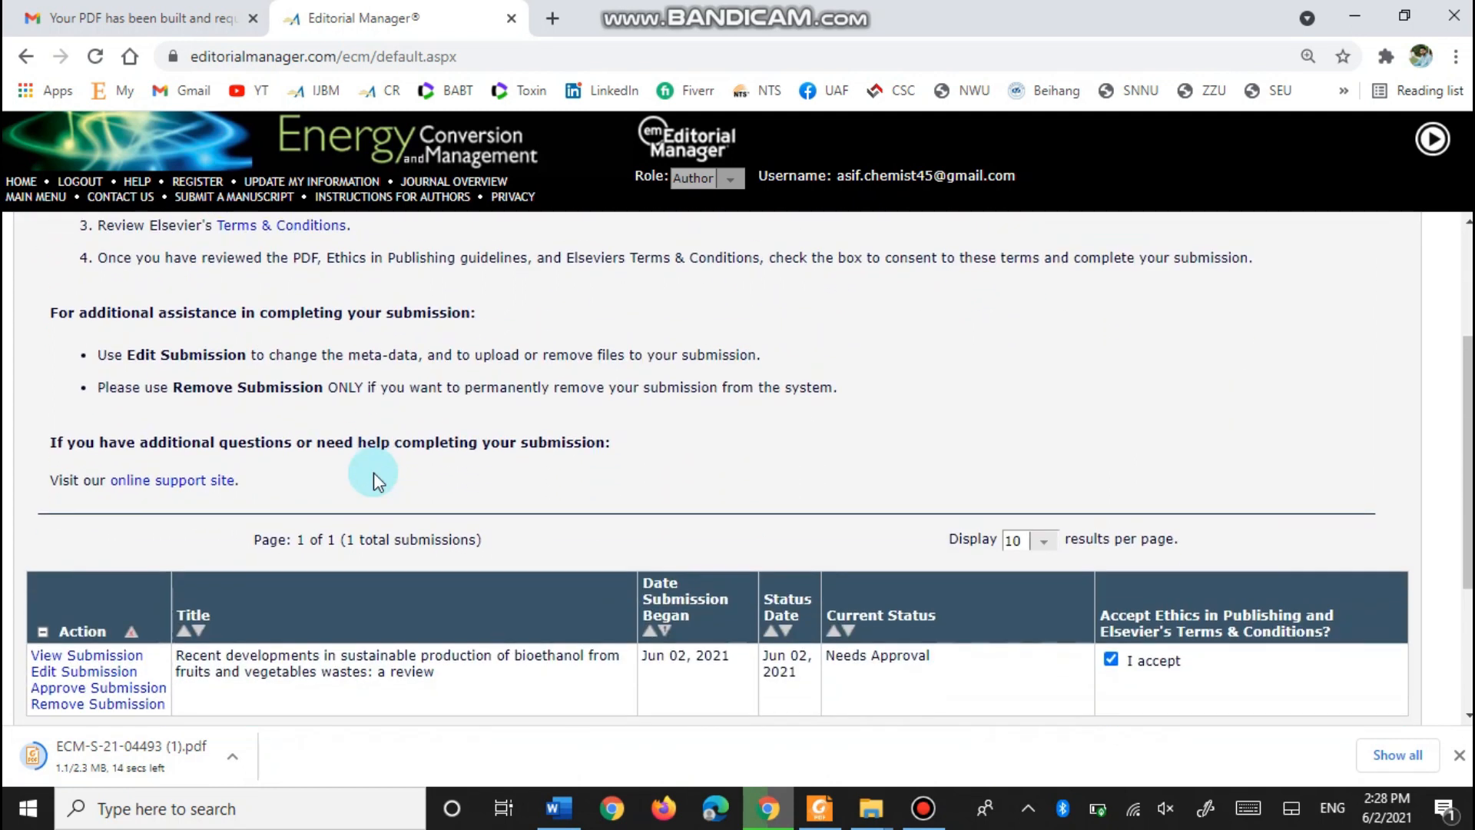
scroll(375, 481, up, 2)
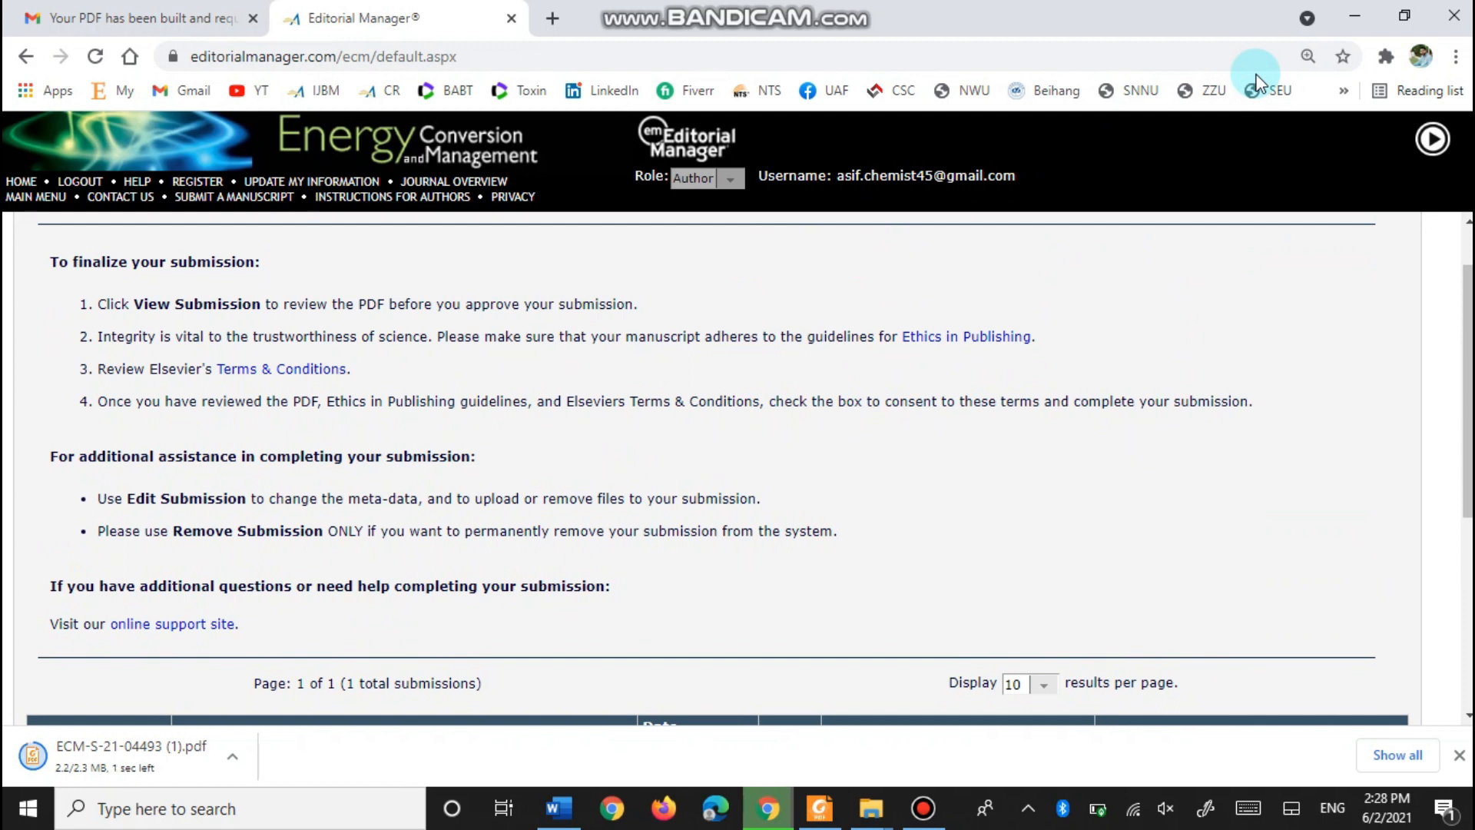
click(1260, 84)
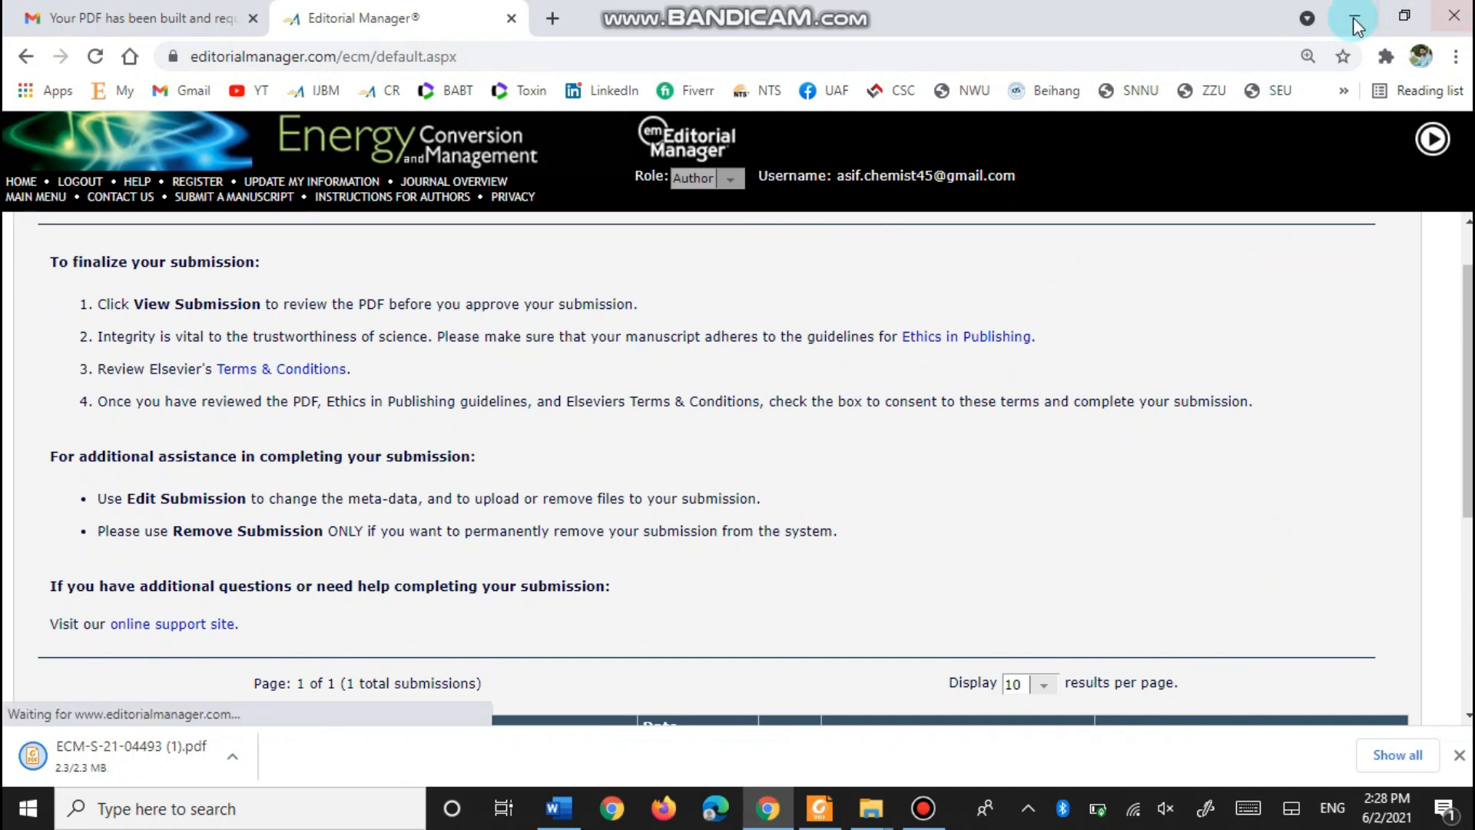
click(1355, 15)
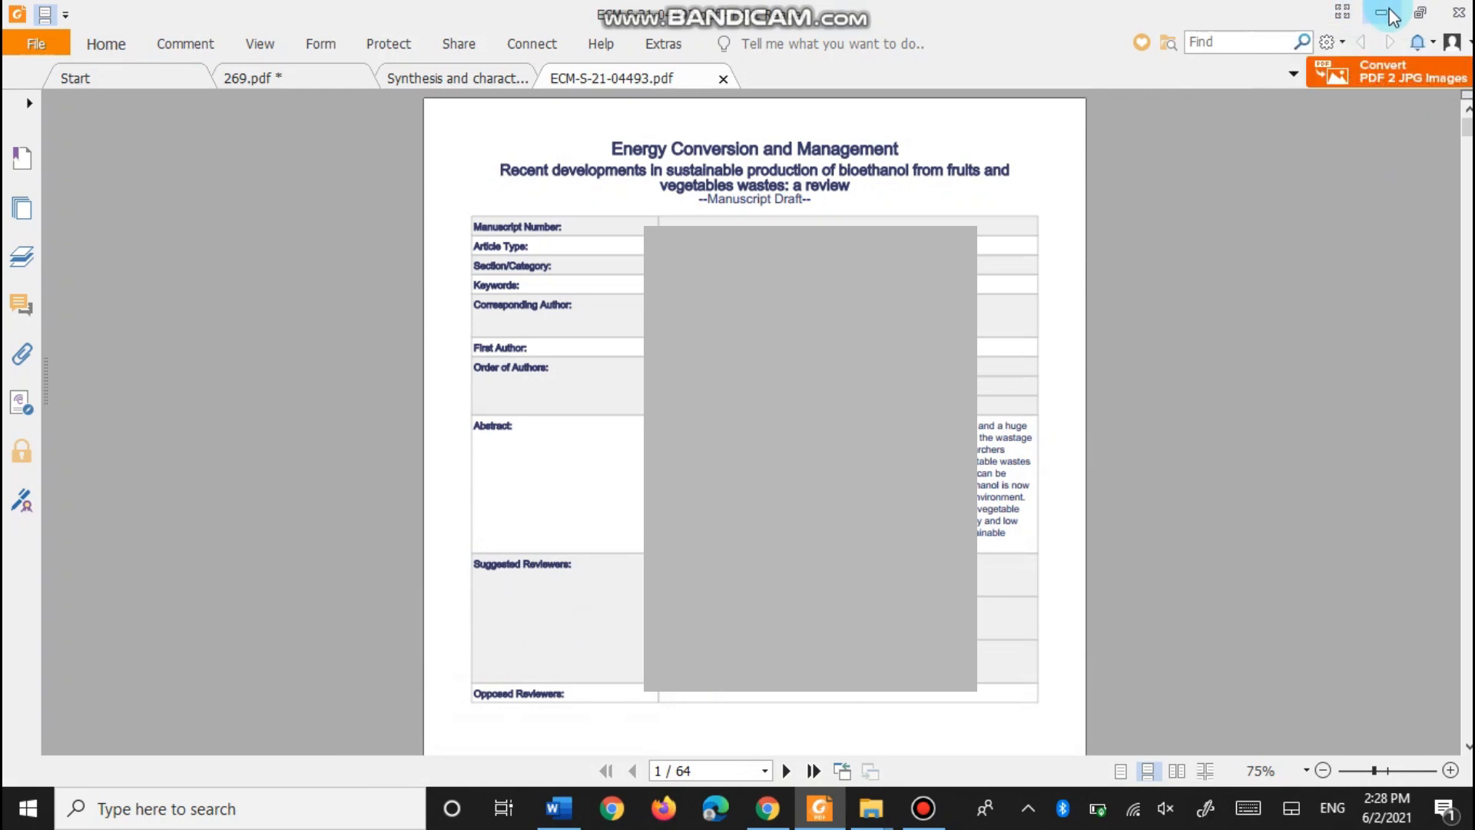
click(1386, 14)
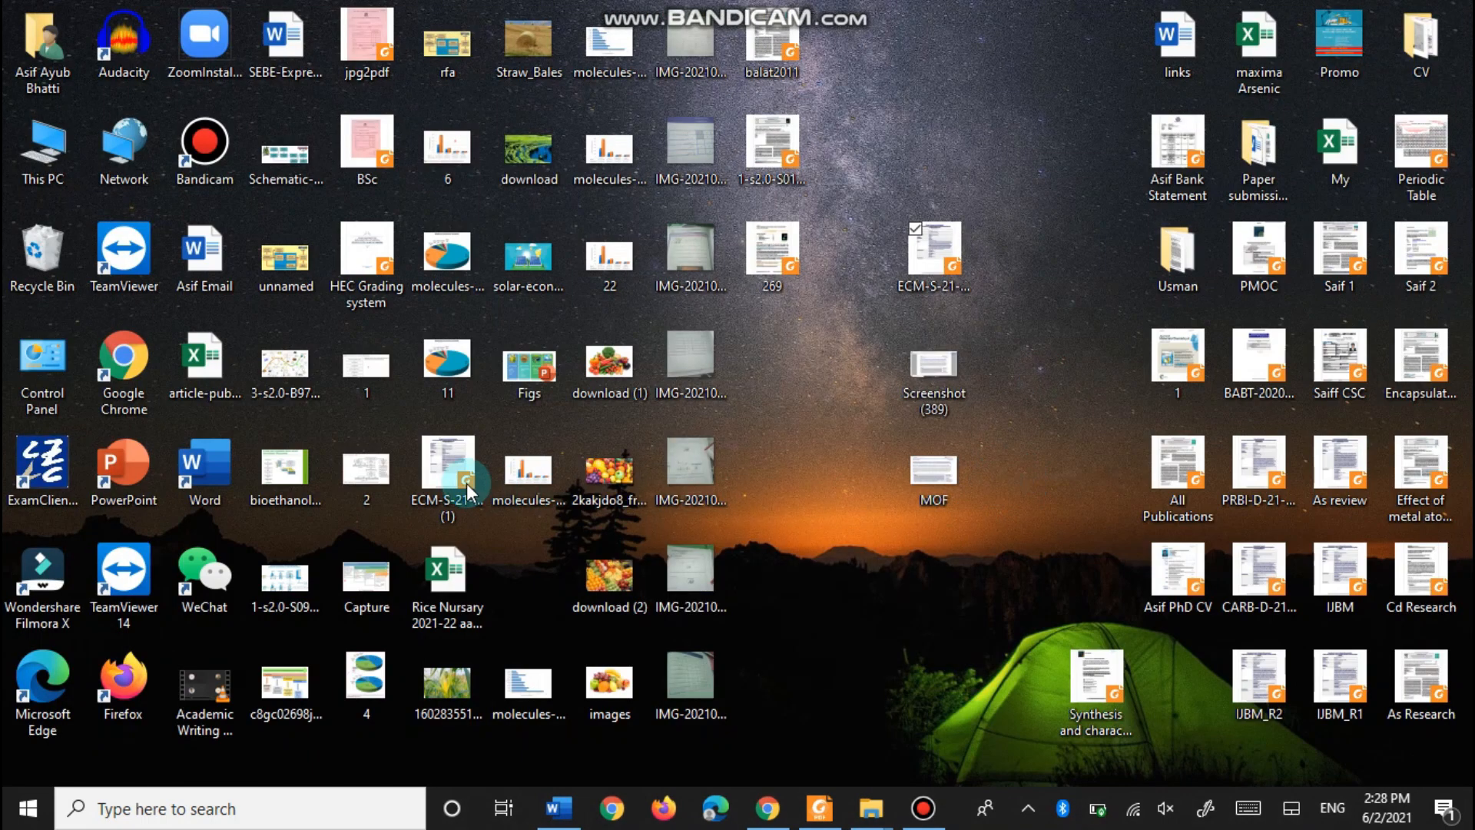
double_click(467, 482)
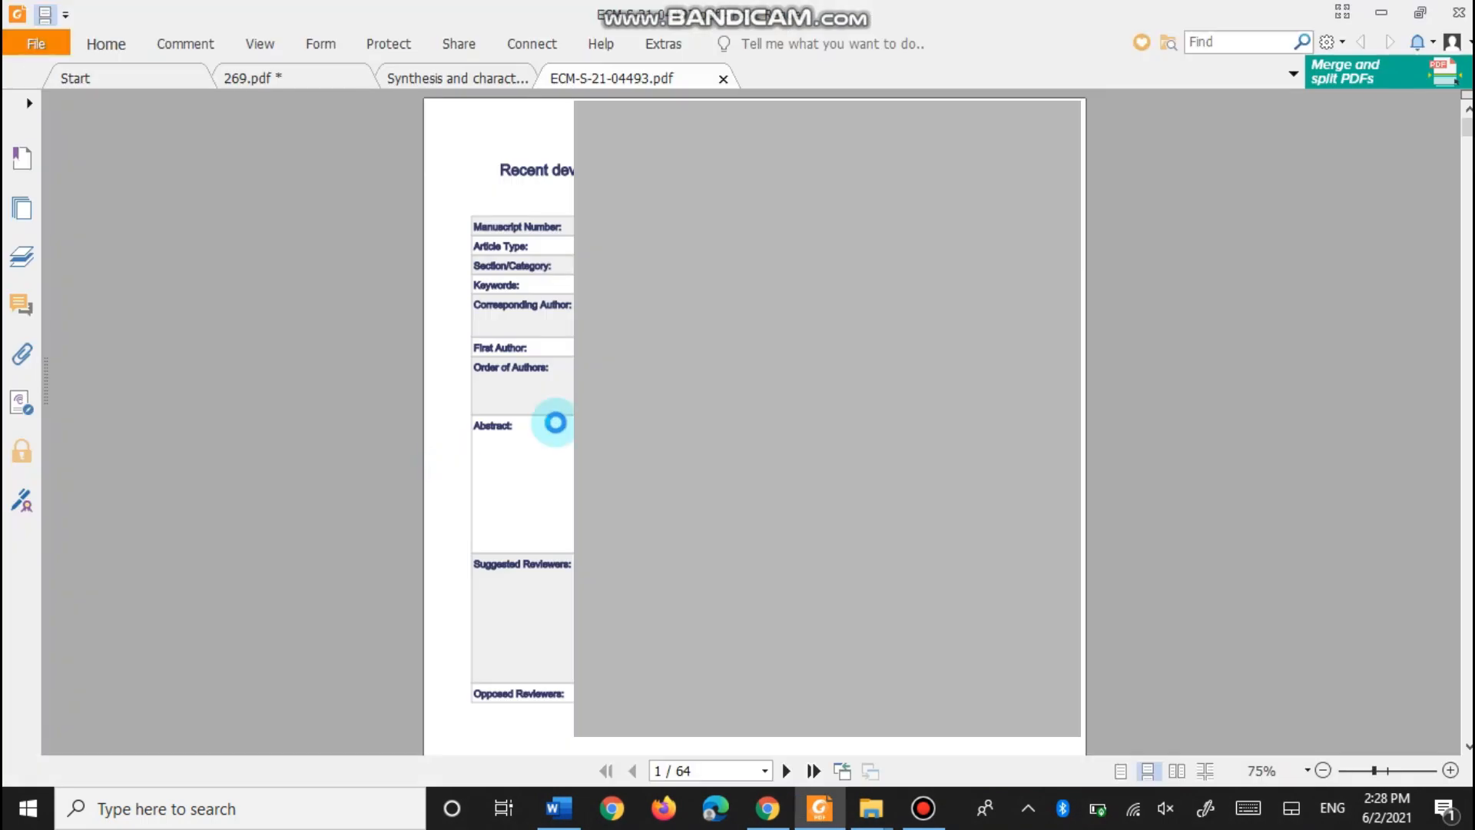
click(22, 206)
scroll(311, 332, down, 3)
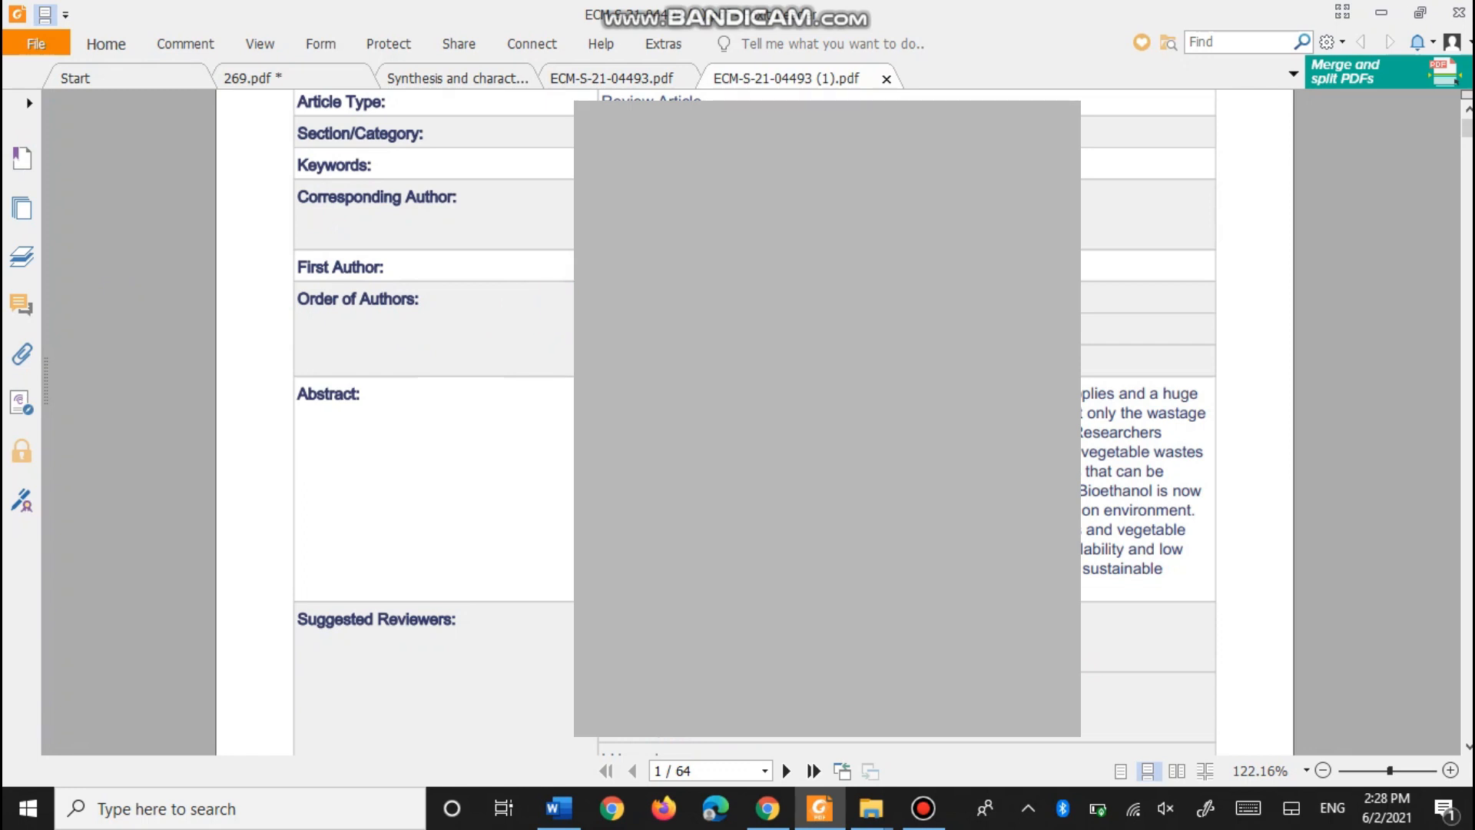
scroll(435, 422, down, 6)
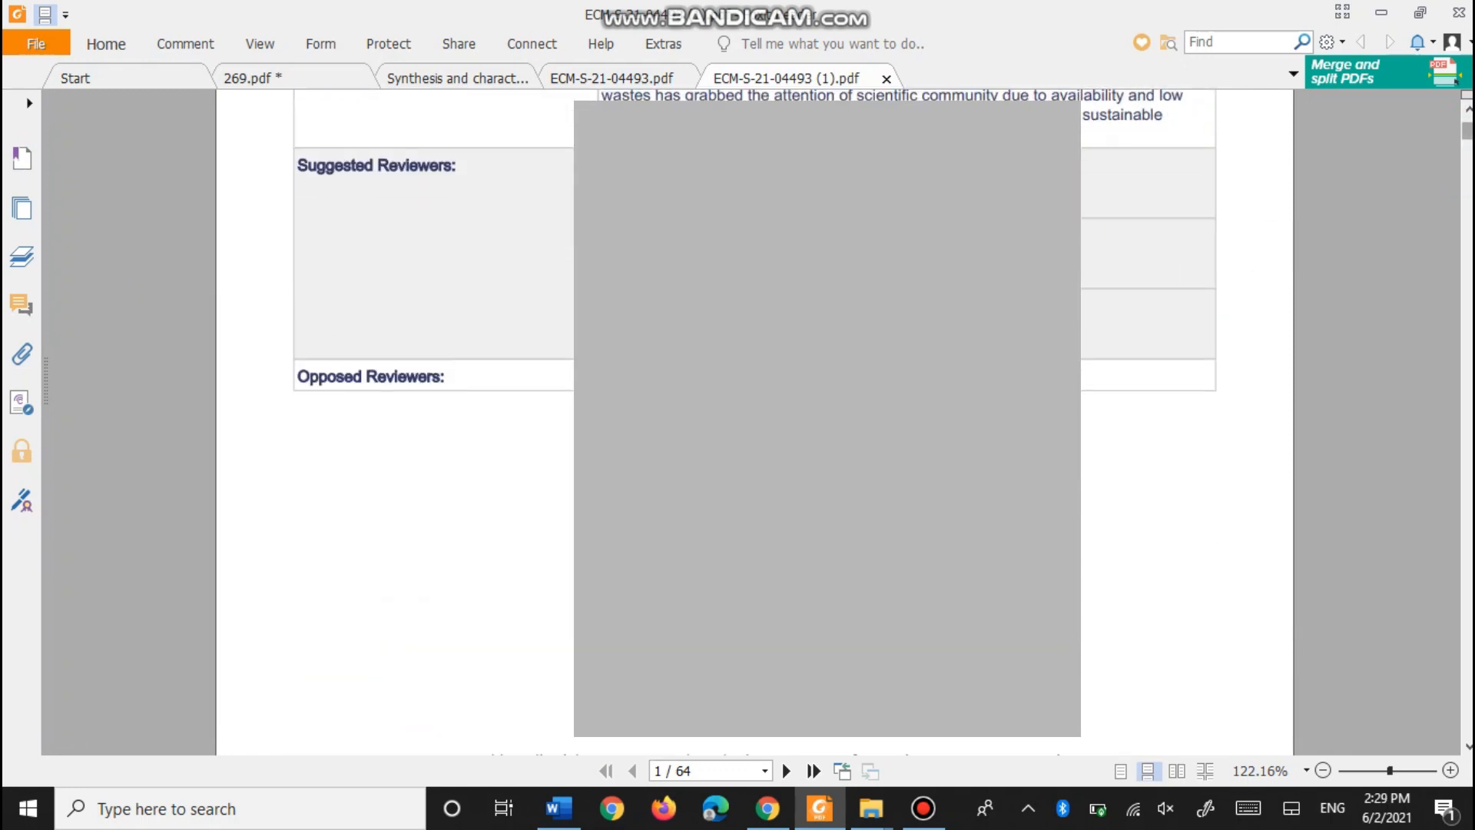
scroll(434, 422, up, 8)
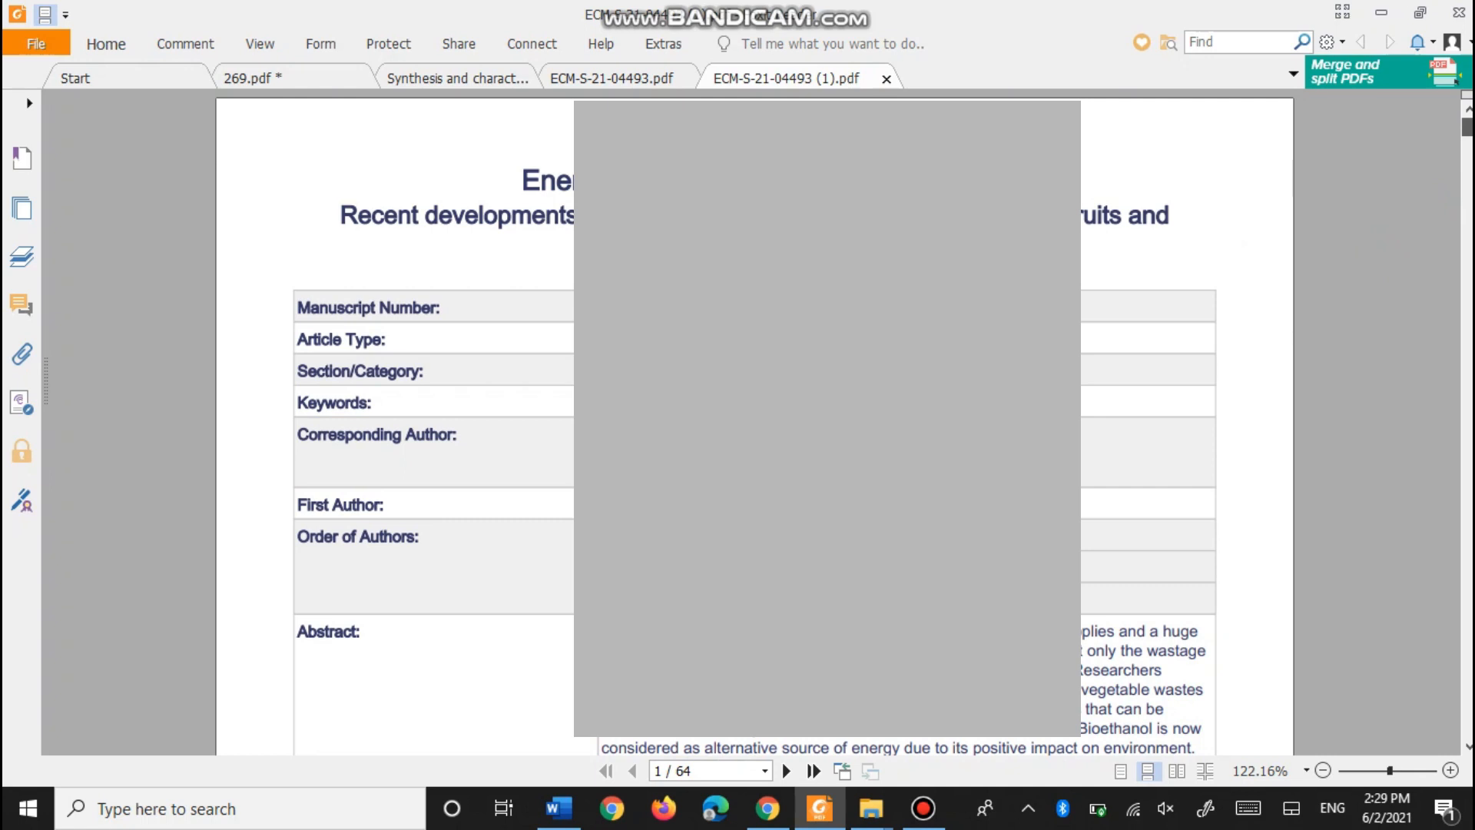
scroll(435, 423, down, 10)
drag(1468, 173, 1467, 164)
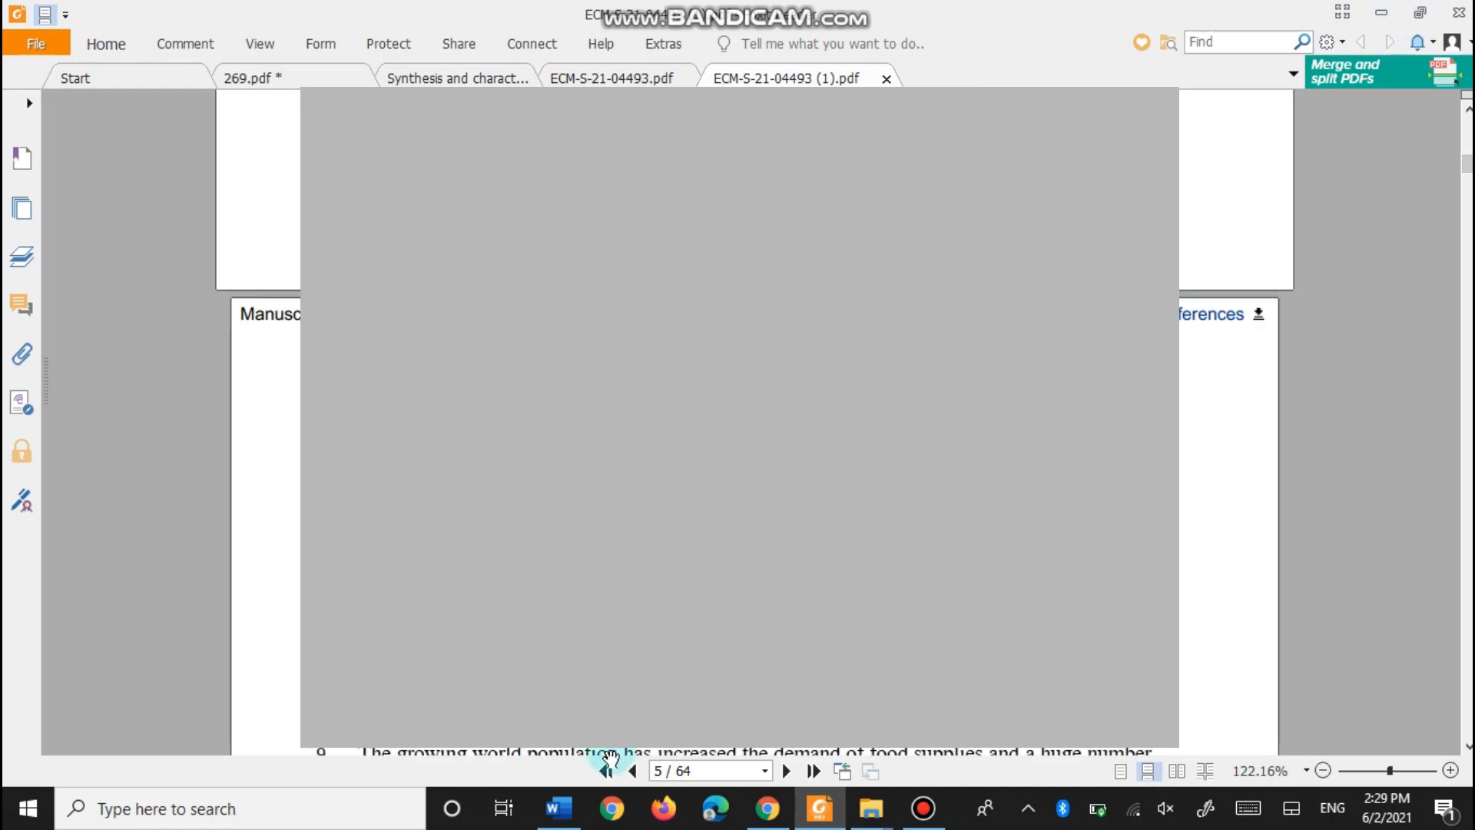
click(787, 814)
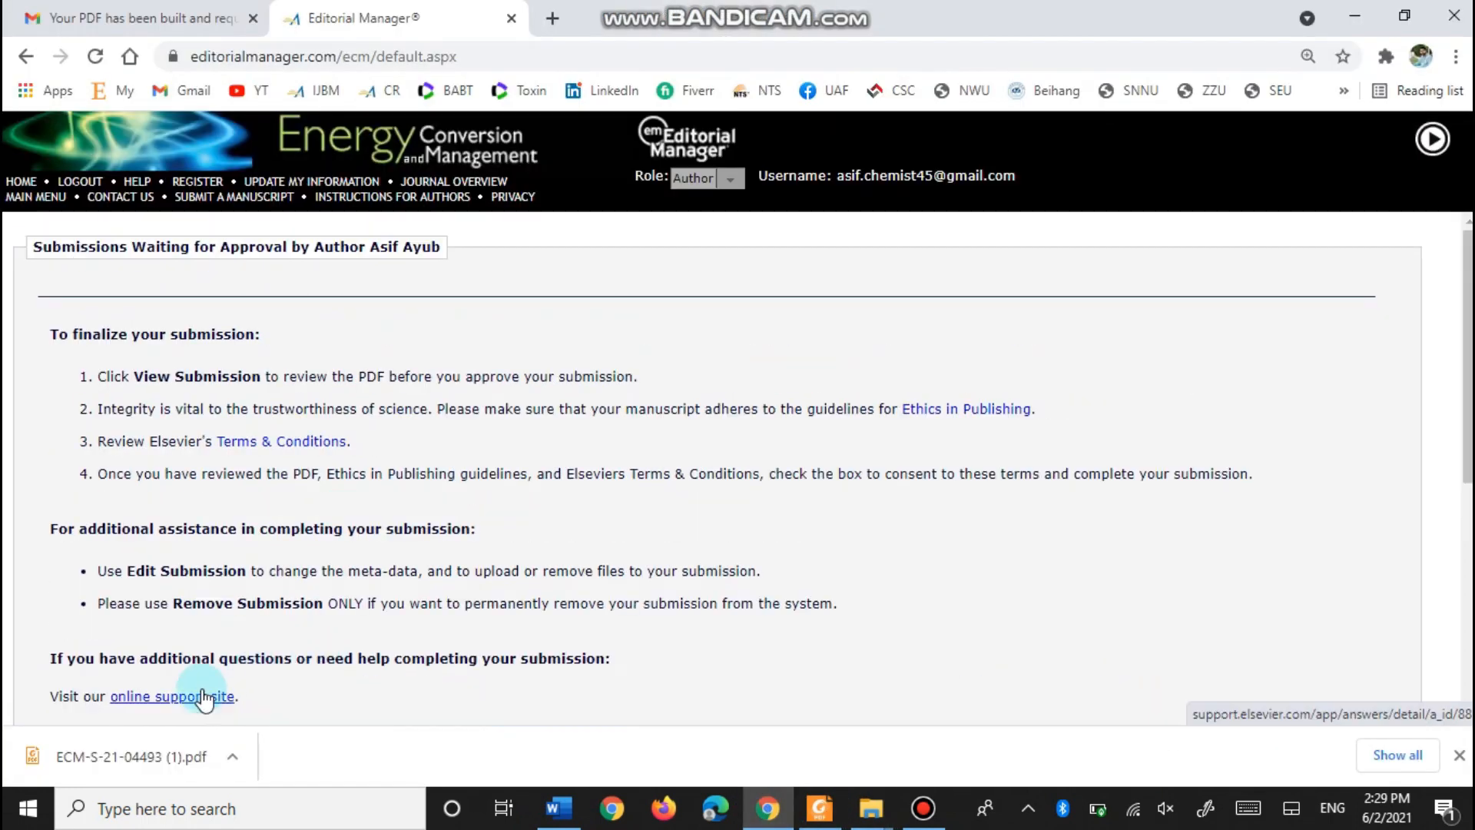
- Approve the bioethanol review without an ORCID iD, confirm the warning, and go to the Main Menu
scroll(204, 691, down, 5)
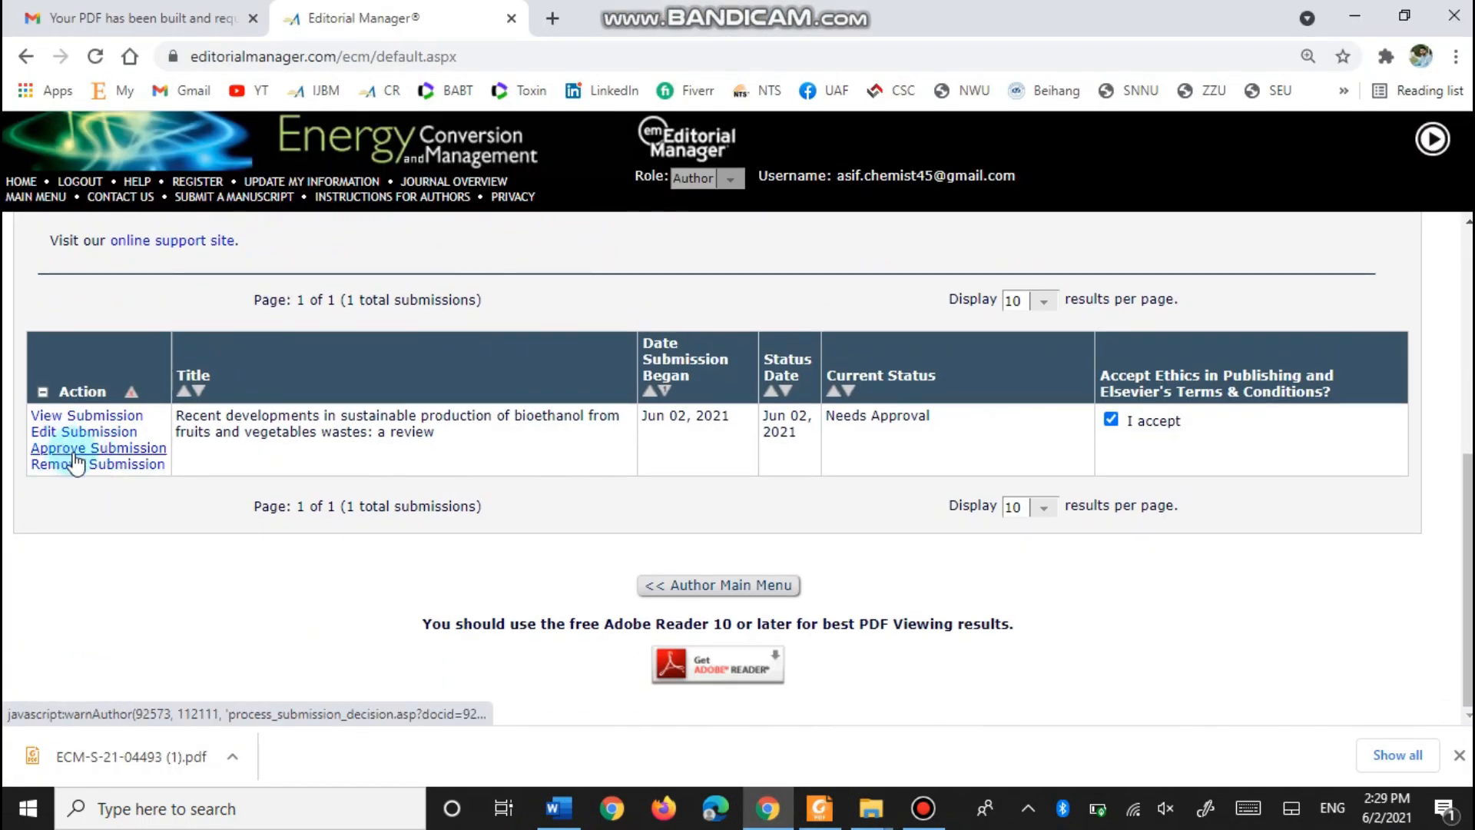
click(108, 452)
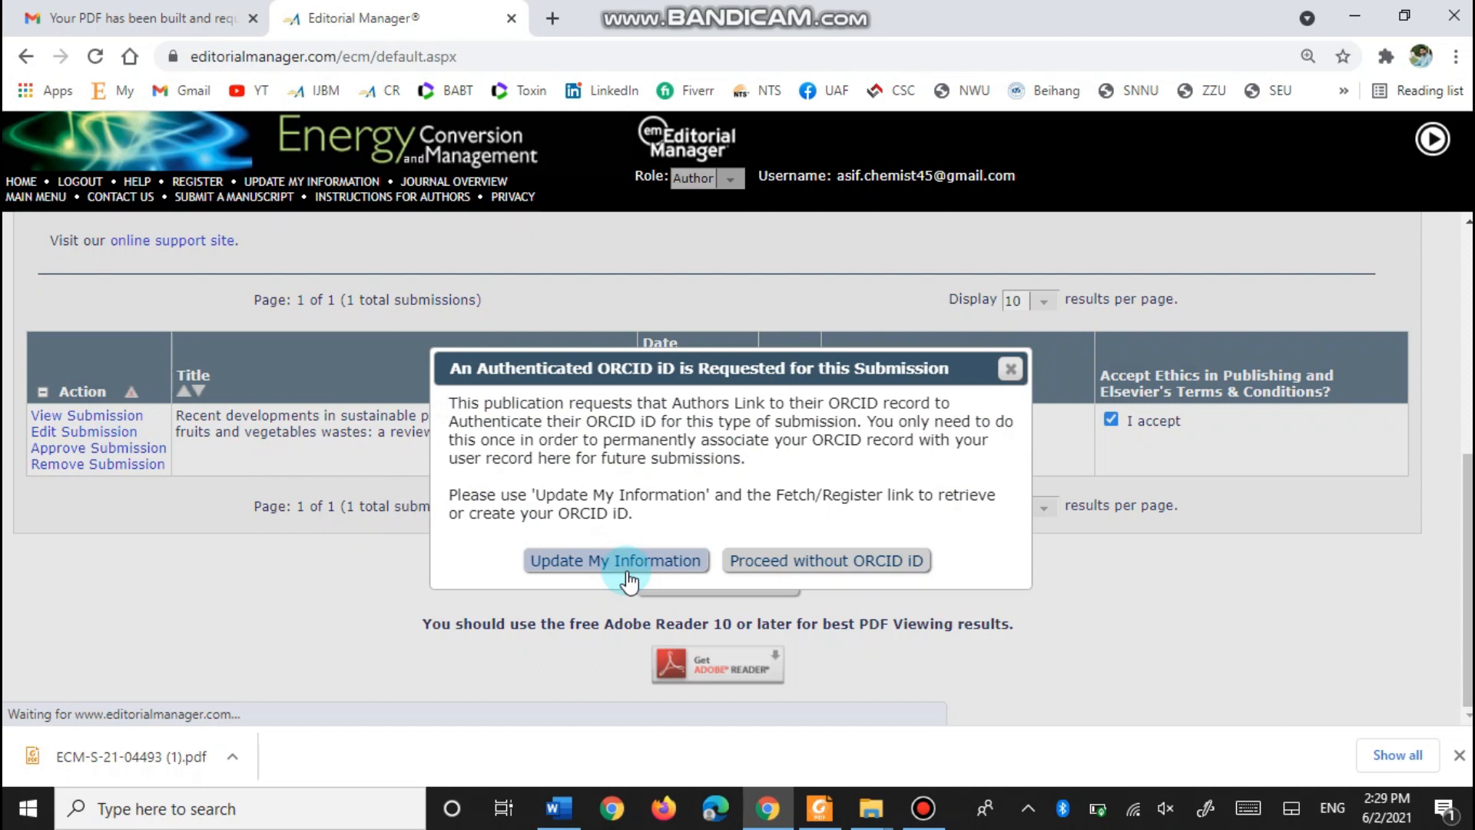
click(814, 571)
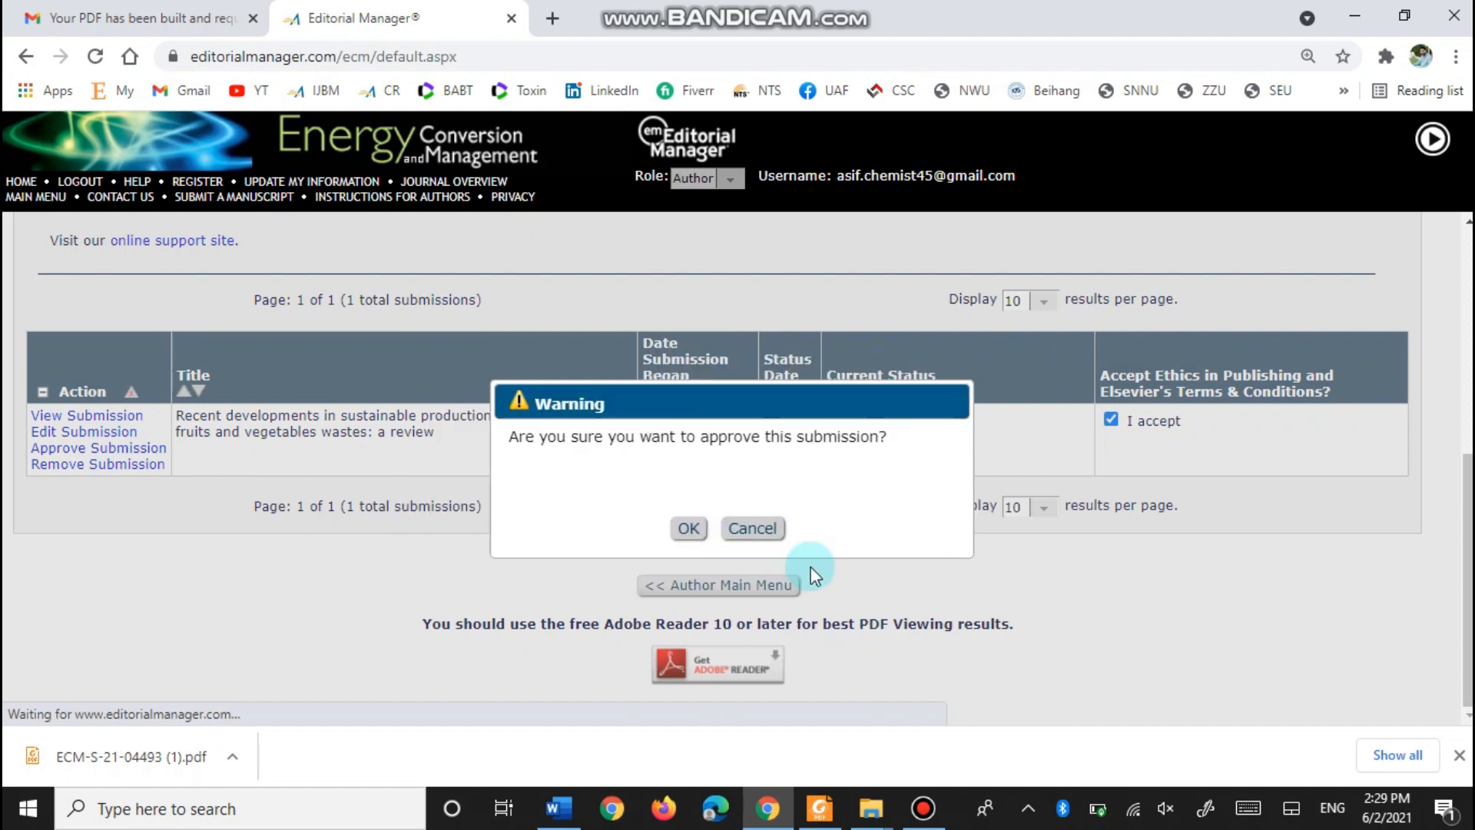
click(688, 528)
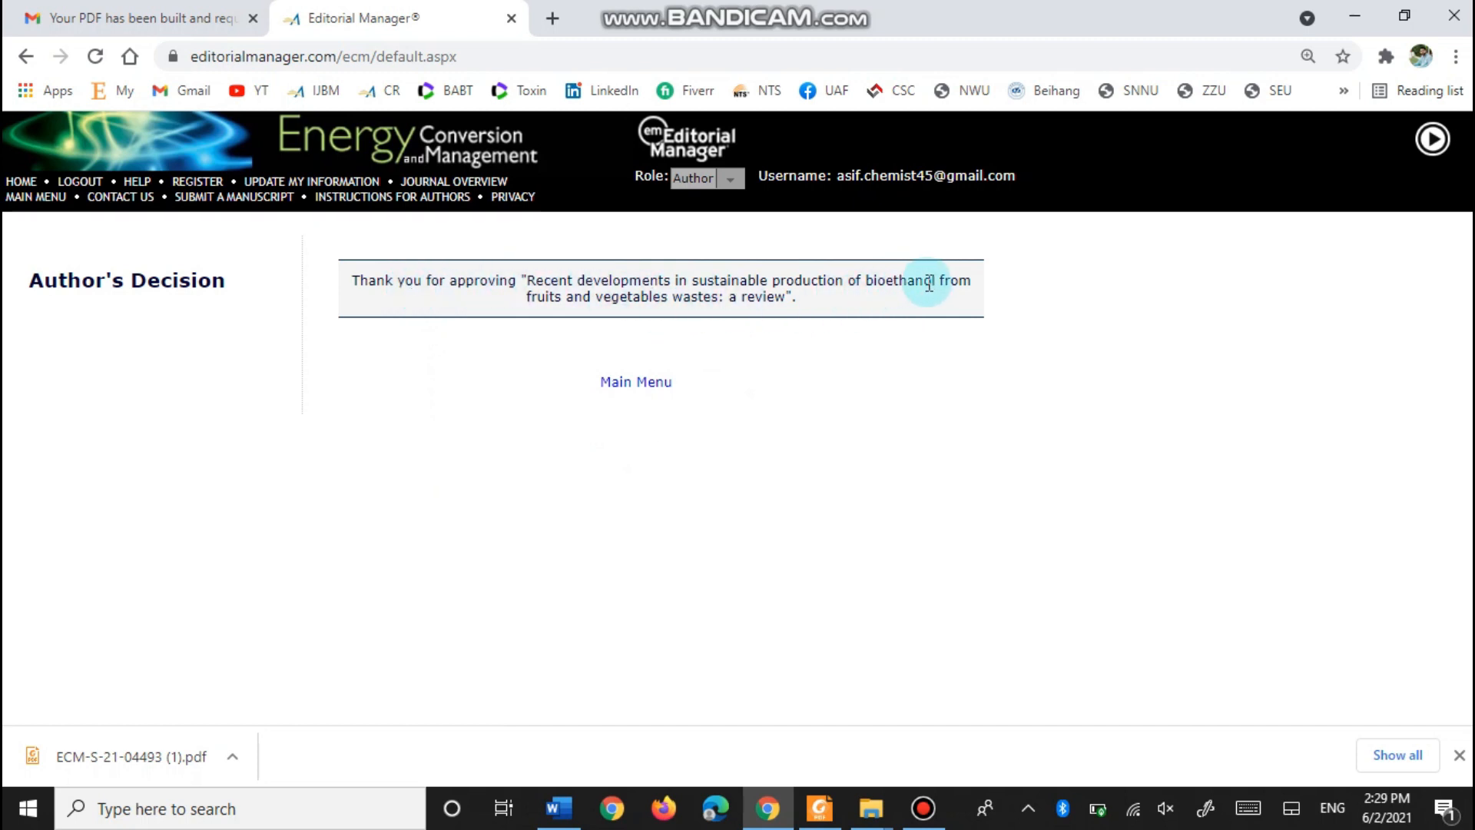
click(619, 392)
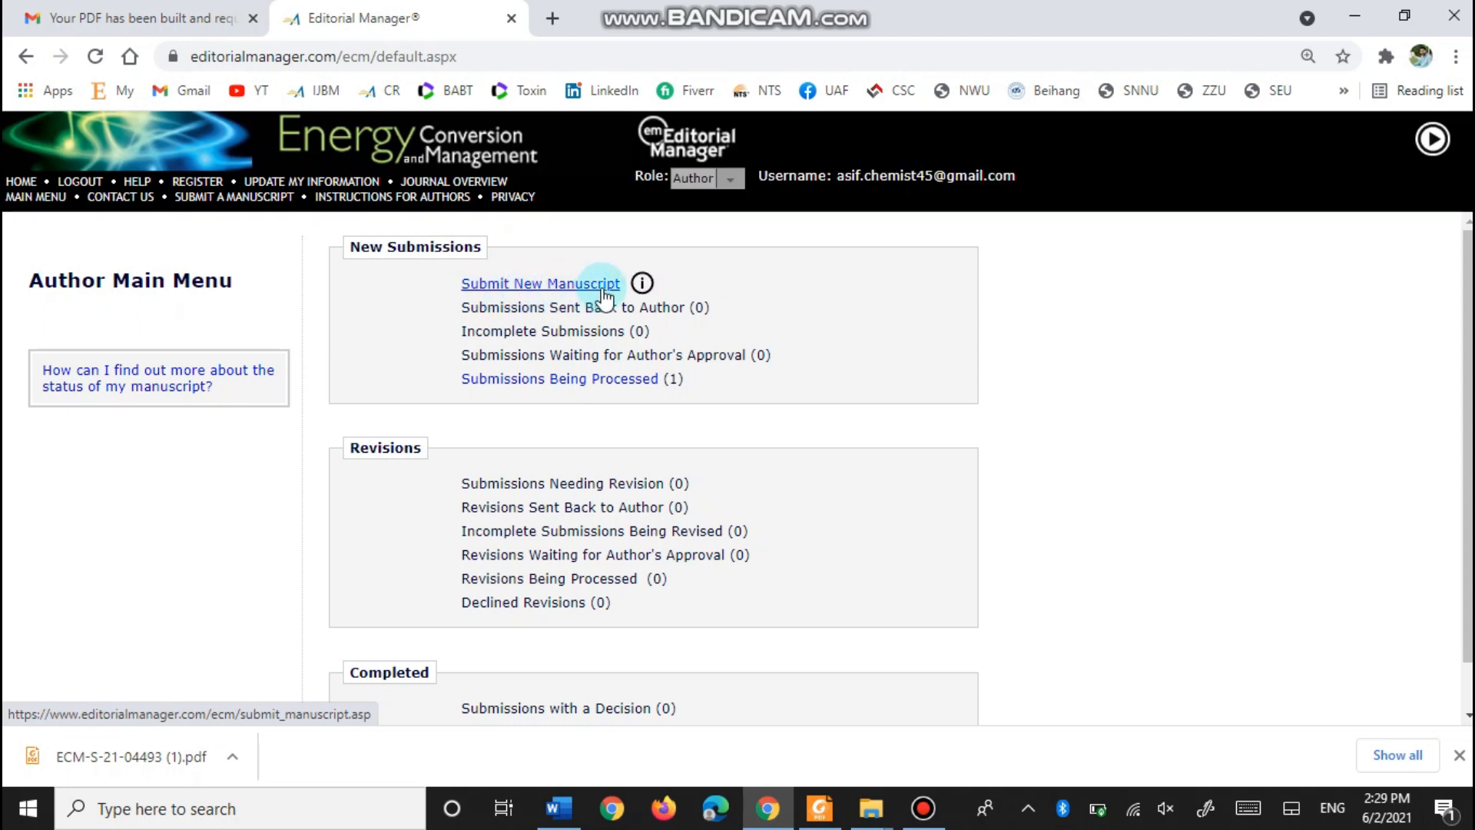
- Open Submissions Being Processed (1) to confirm the review is 'Submitted to Journal' on Jun 02, 2021, then go back
click(642, 284)
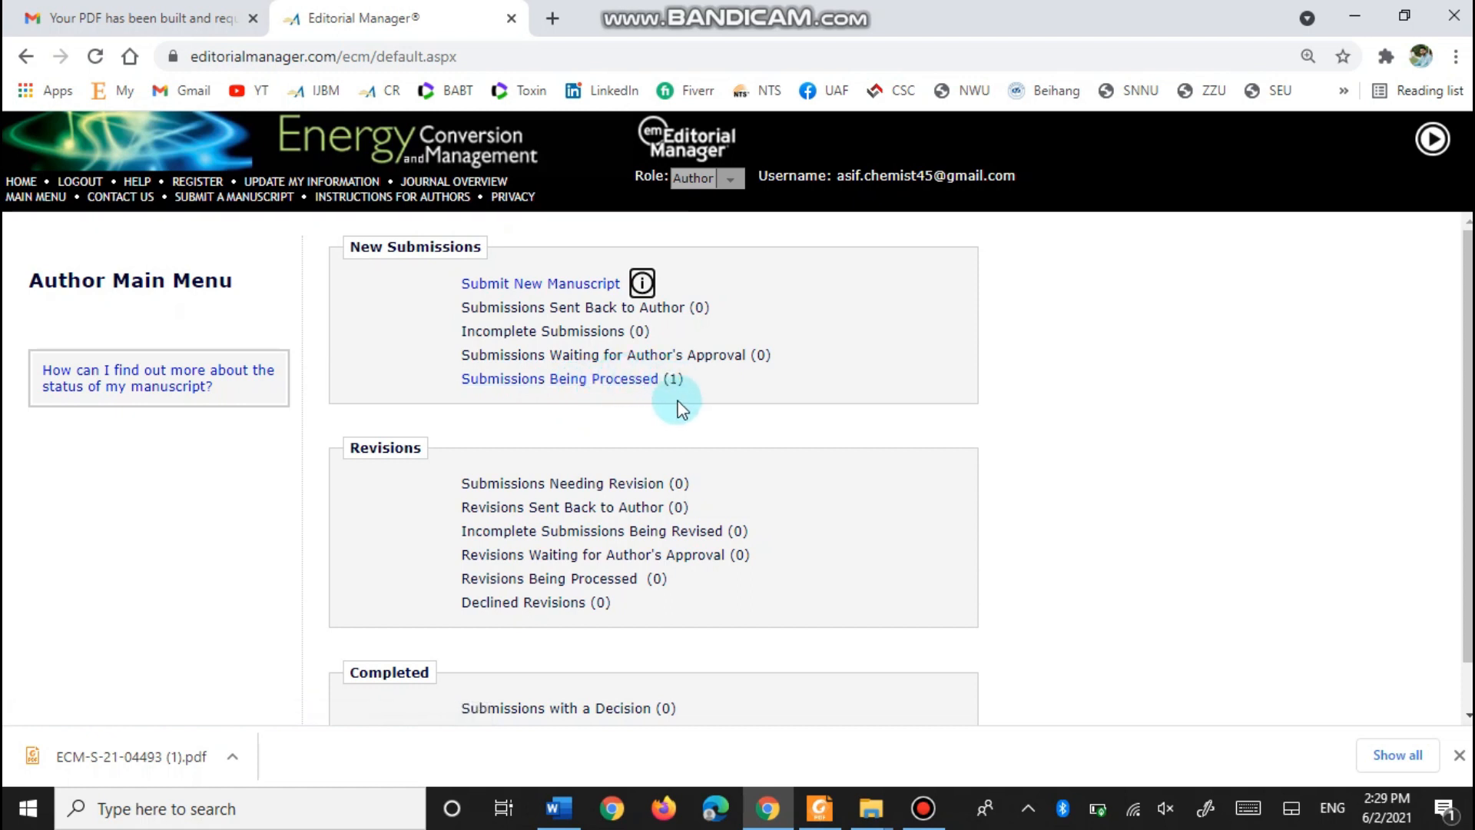
click(508, 384)
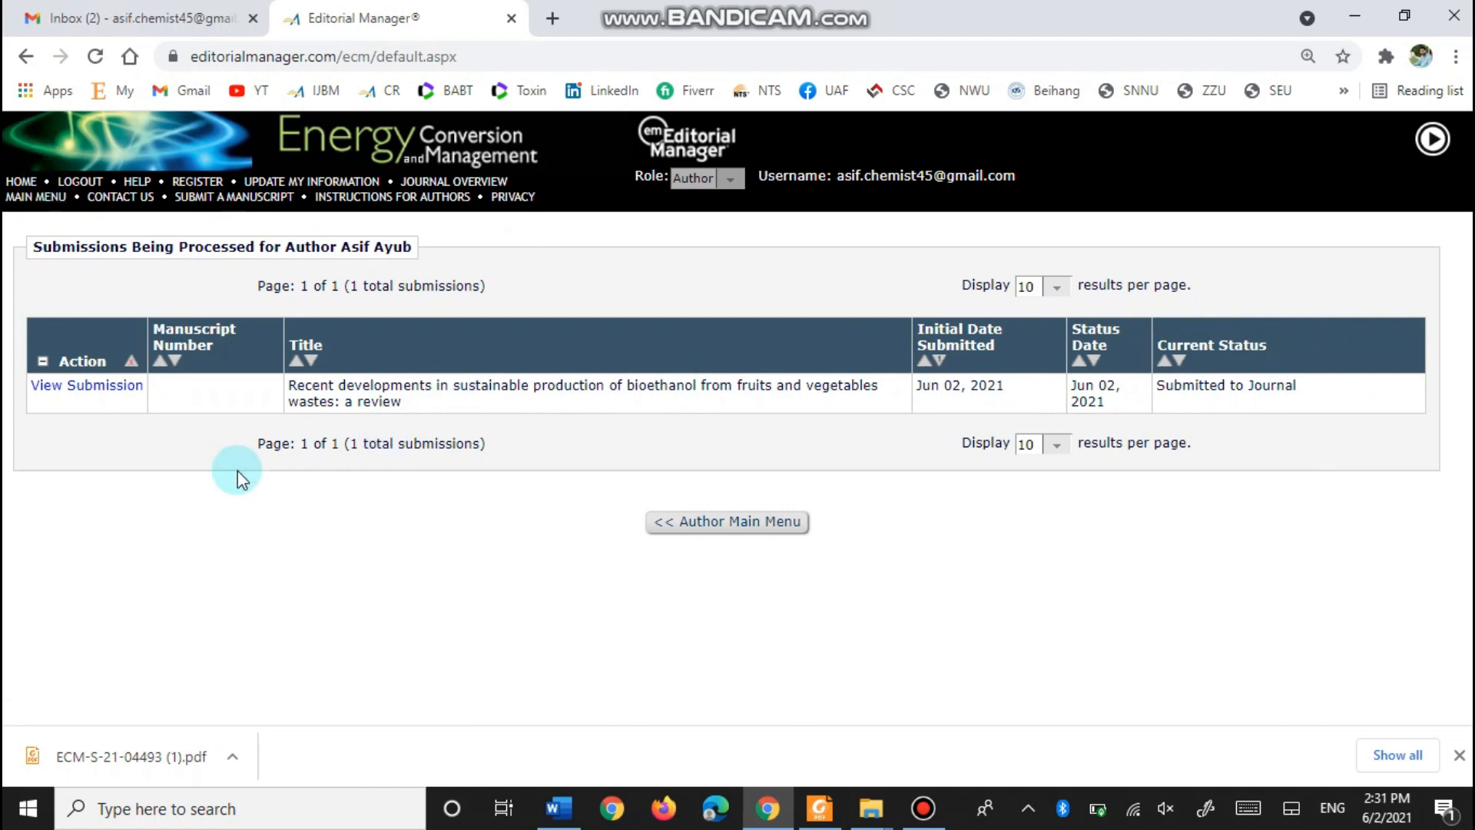
click(26, 58)
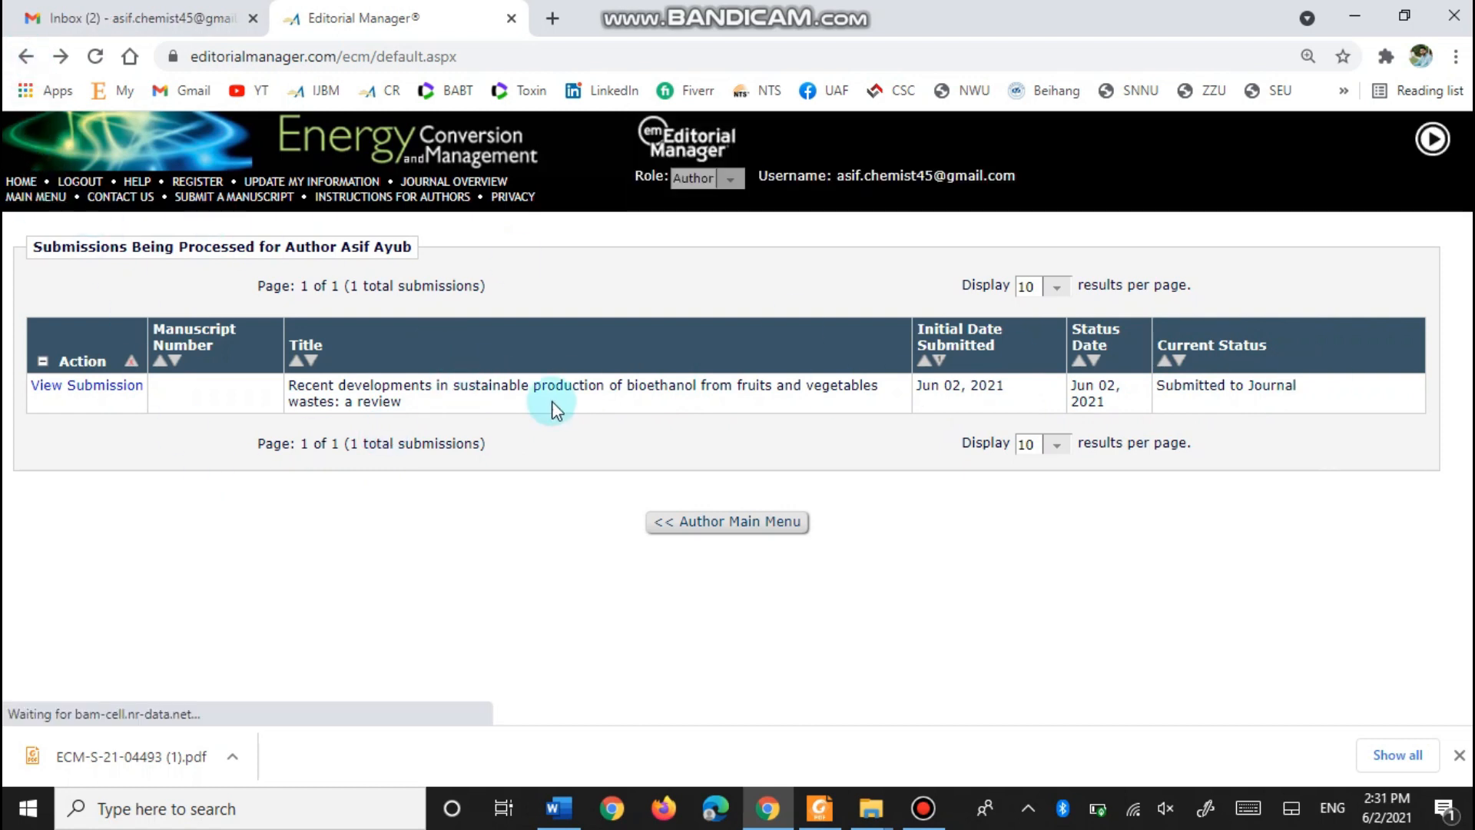